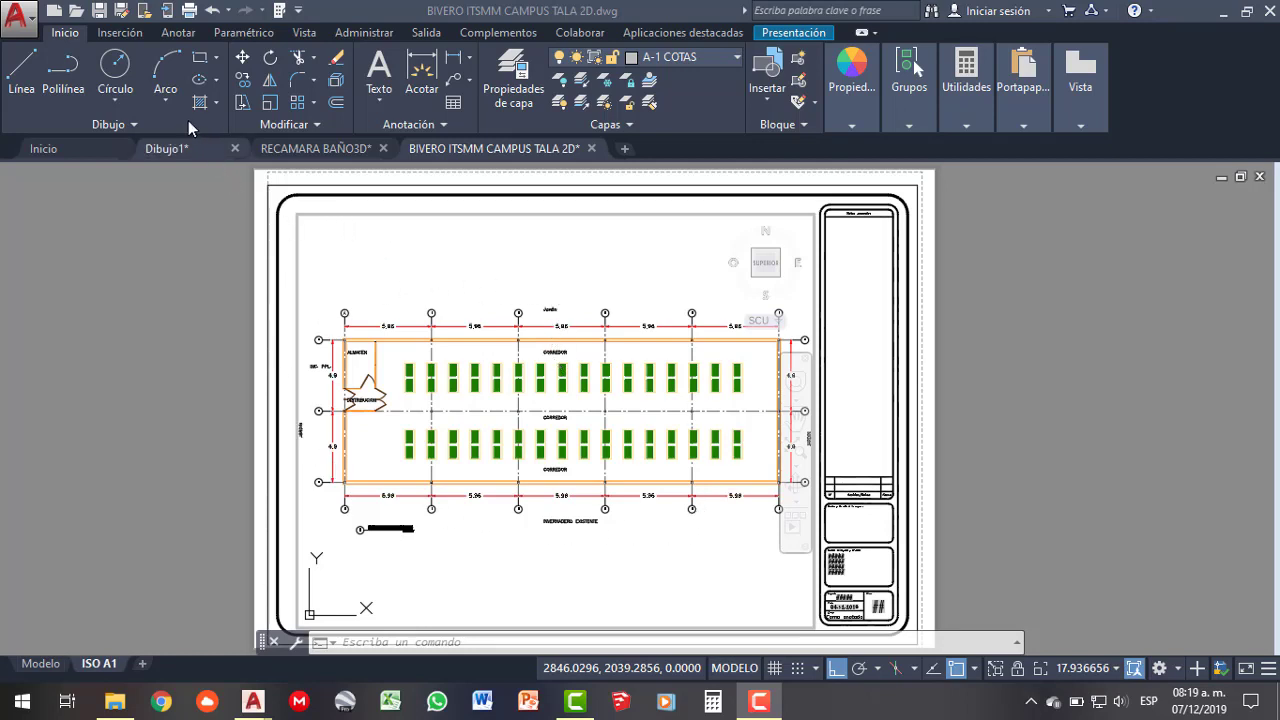
- Save the drawing as BIVERO ITSMM CAMPUS TALA 3D 1.dwg in the UNIDAD 3 folder
{"action": "left_click", "coordinate": [122, 12]}
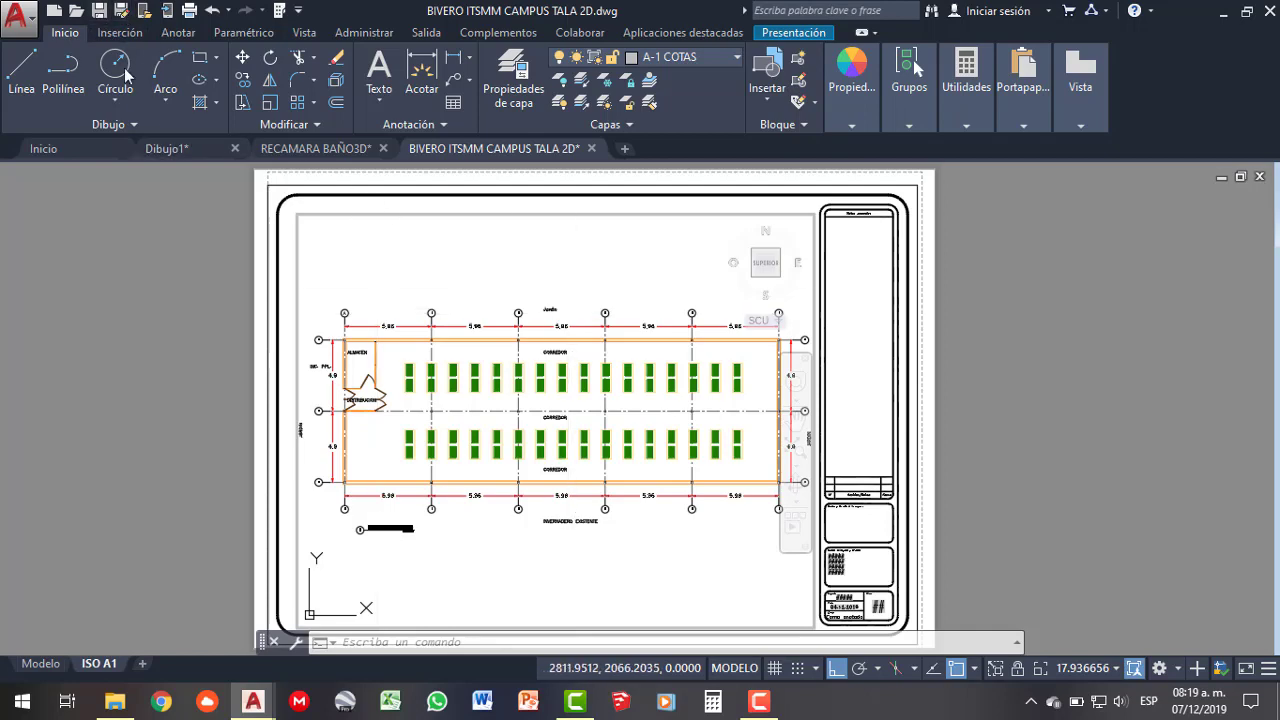
{"action": "left_click", "coordinate": [121, 12]}
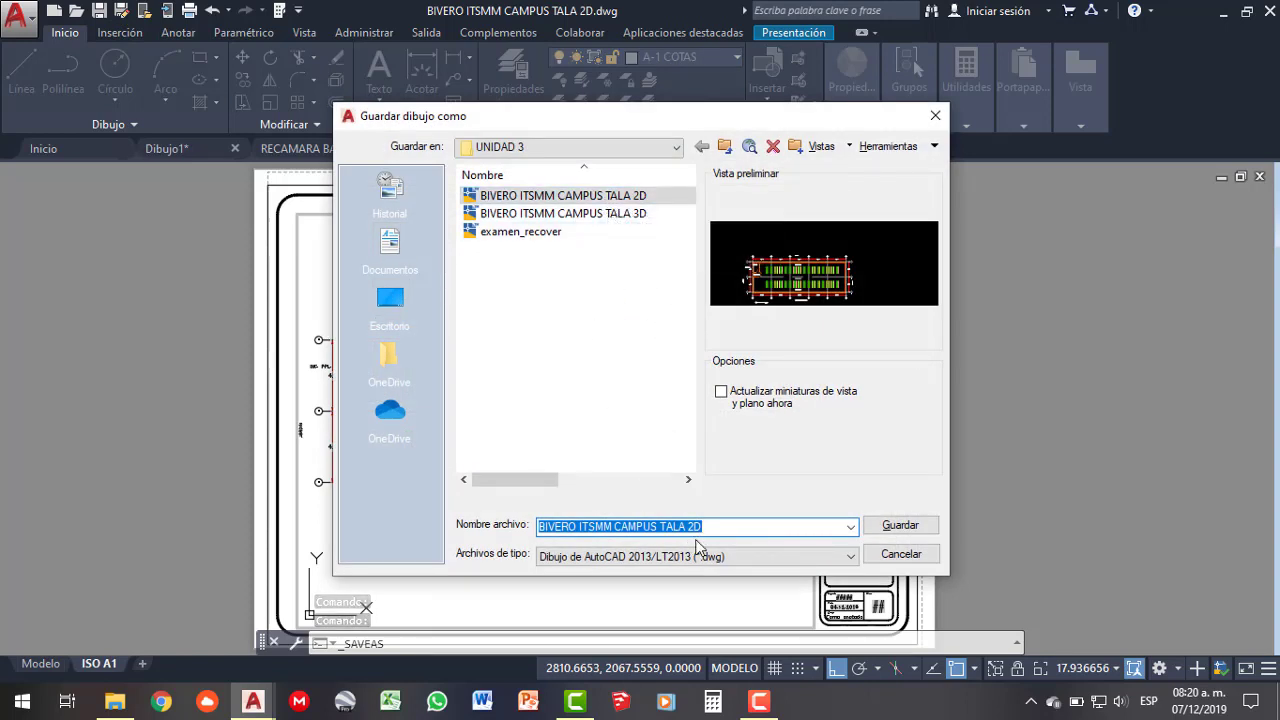
{"action": "left_click", "coordinate": [636, 214]}
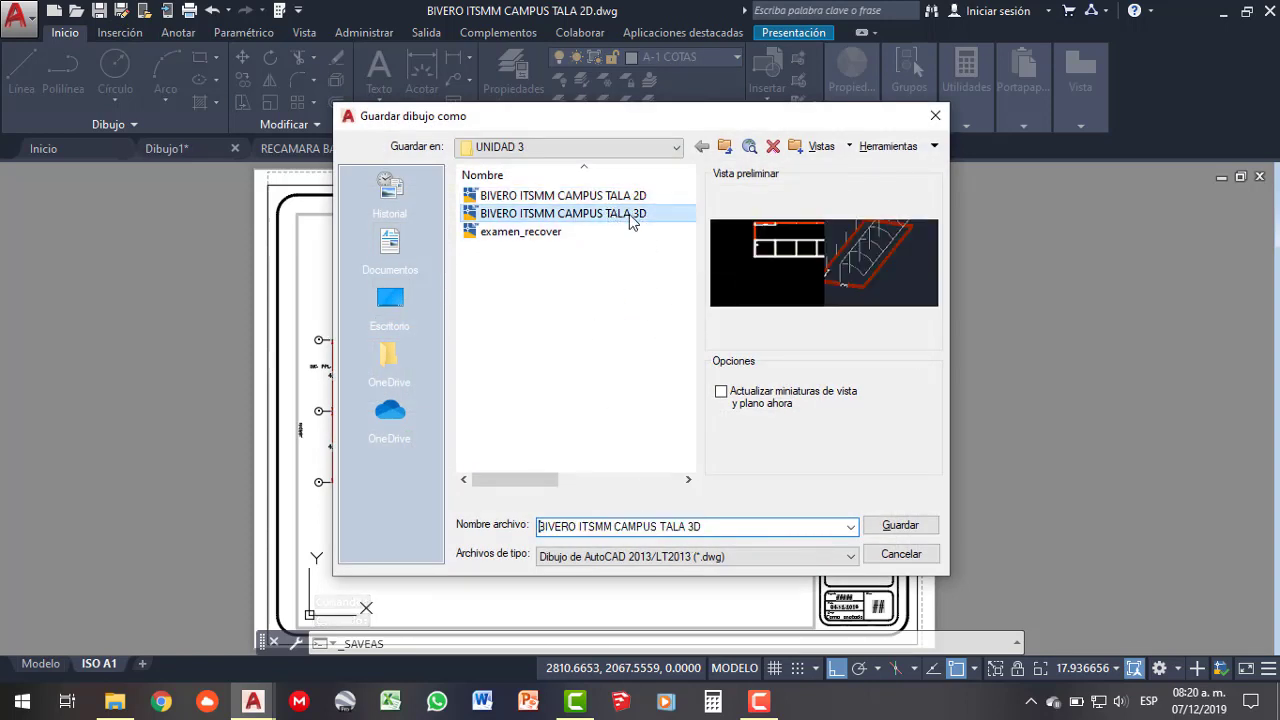
{"action": "left_click", "coordinate": [723, 531]}
{"action": "type", "text": "1"}
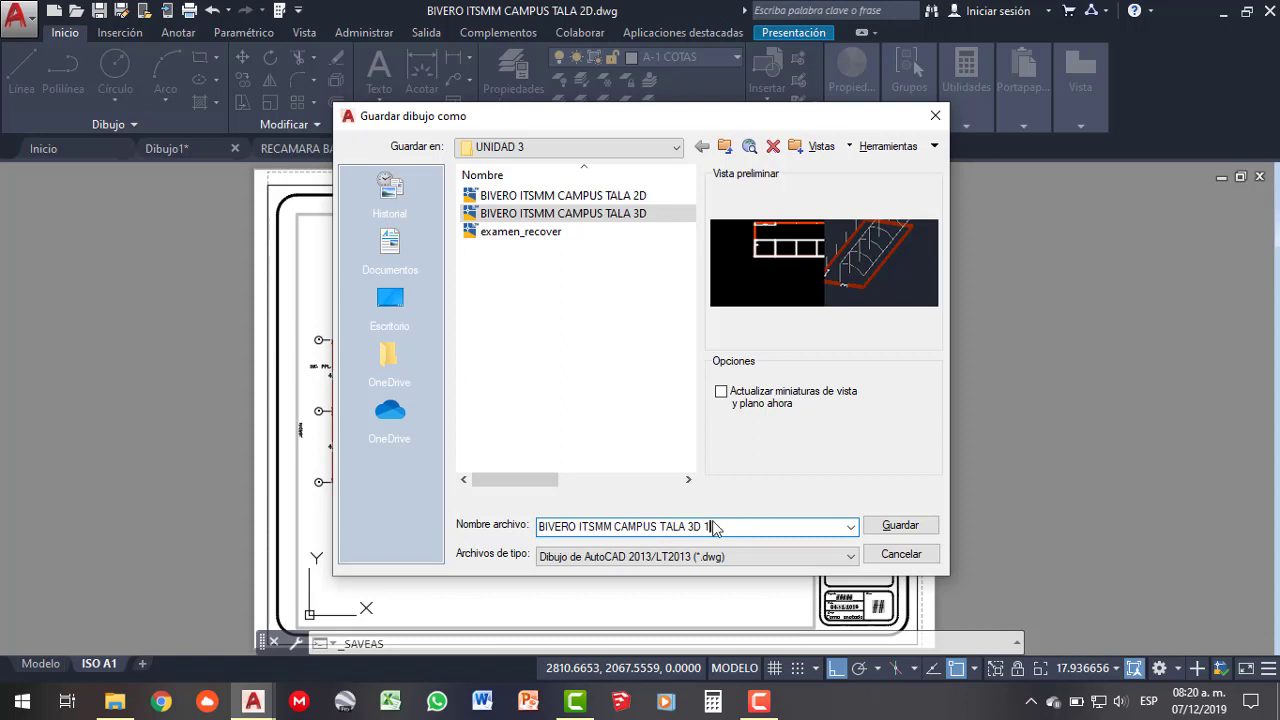
{"action": "left_click", "coordinate": [900, 526]}
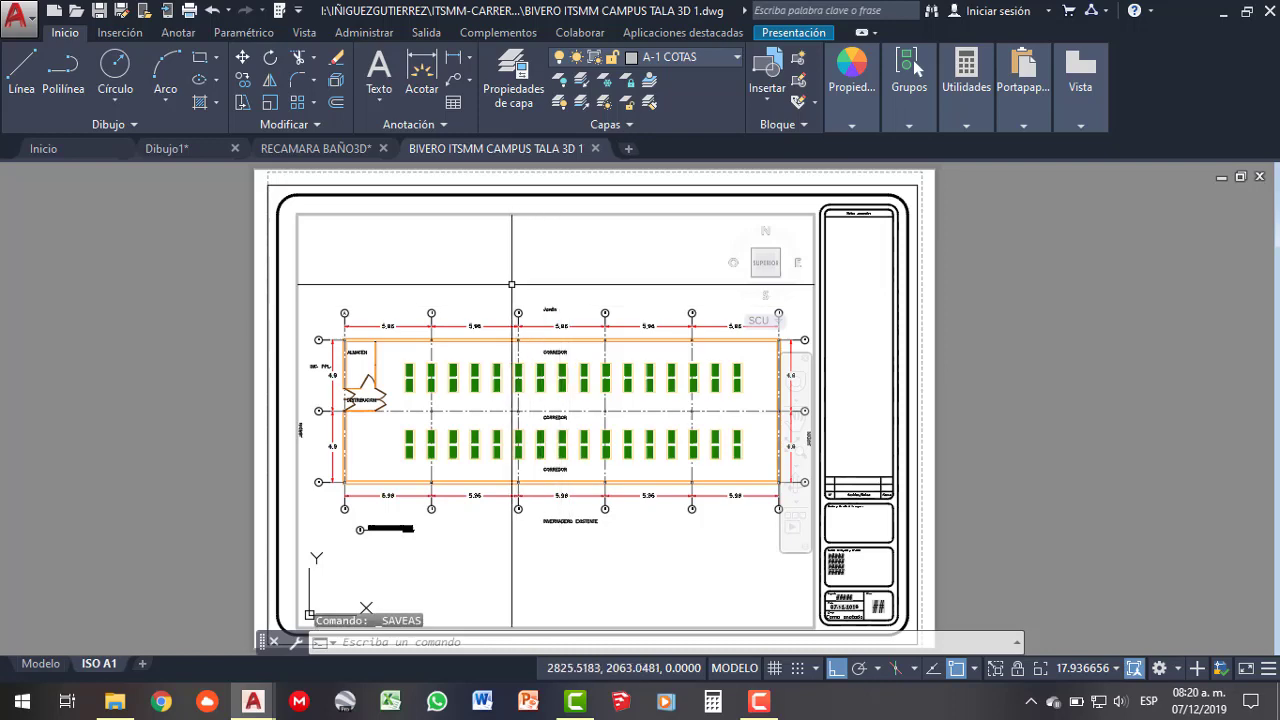
- Switch to model space and split it into two vertical viewports (Dos: Vertical)
{"action": "left_click", "coordinate": [41, 663]}
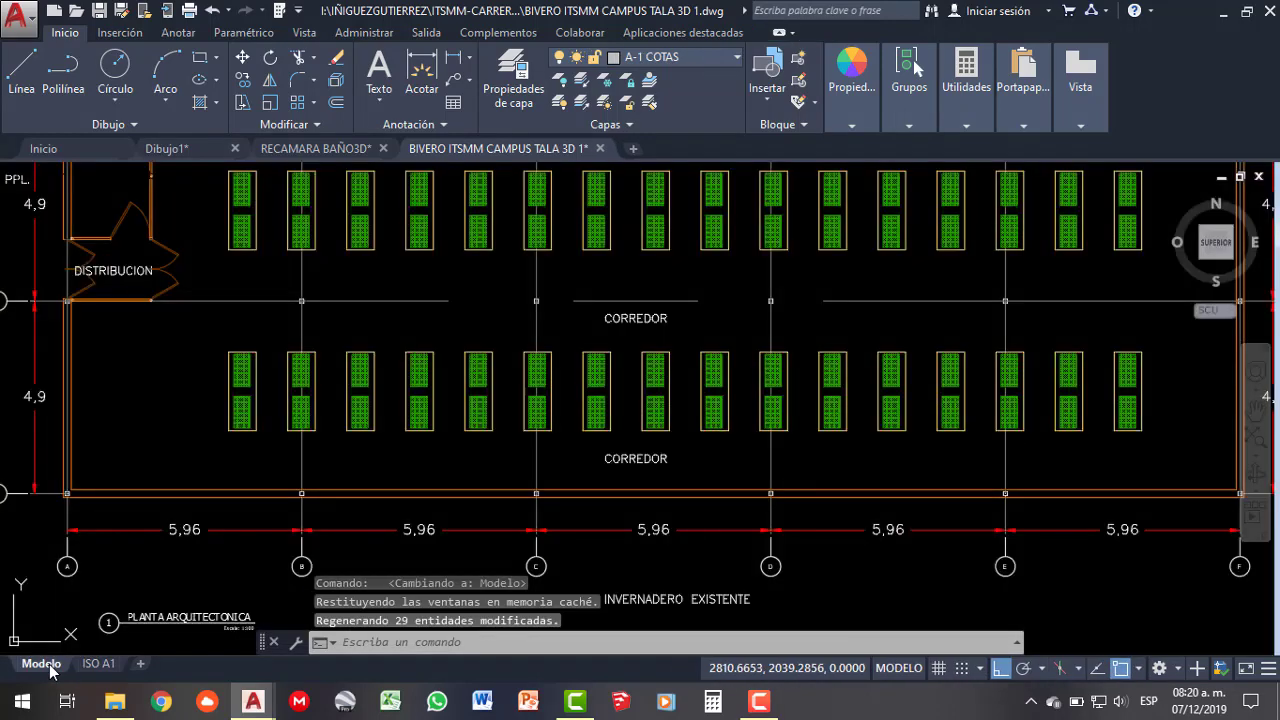
{"action": "scroll", "coordinate": [200, 460], "scroll_direction": "down", "scroll_amount": 5}
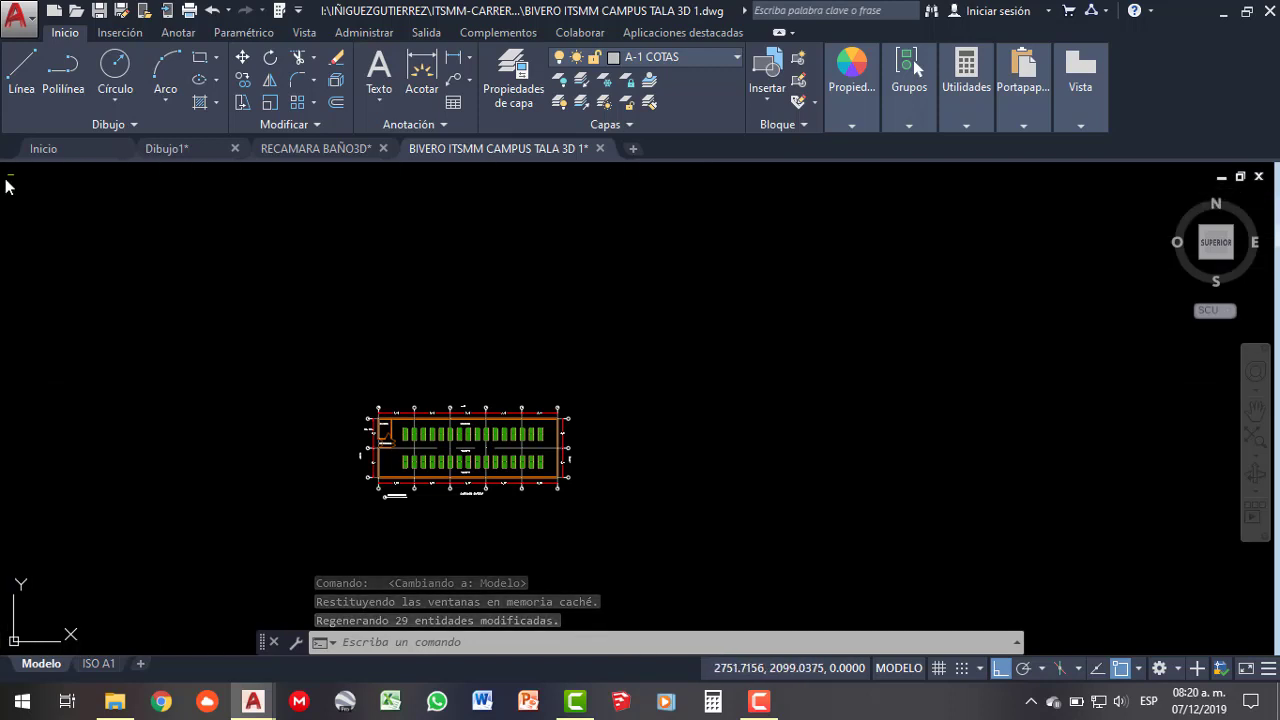
{"action": "left_click", "coordinate": [8, 176]}
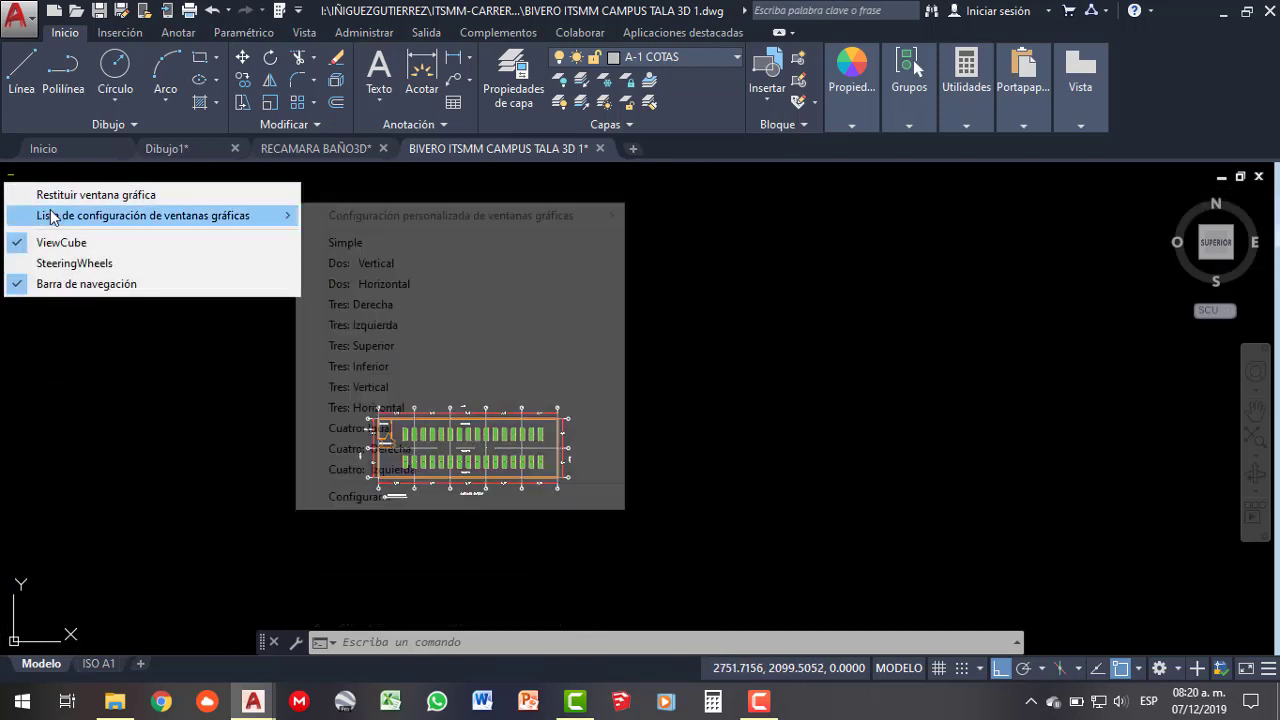
{"action": "left_click", "coordinate": [41, 310]}
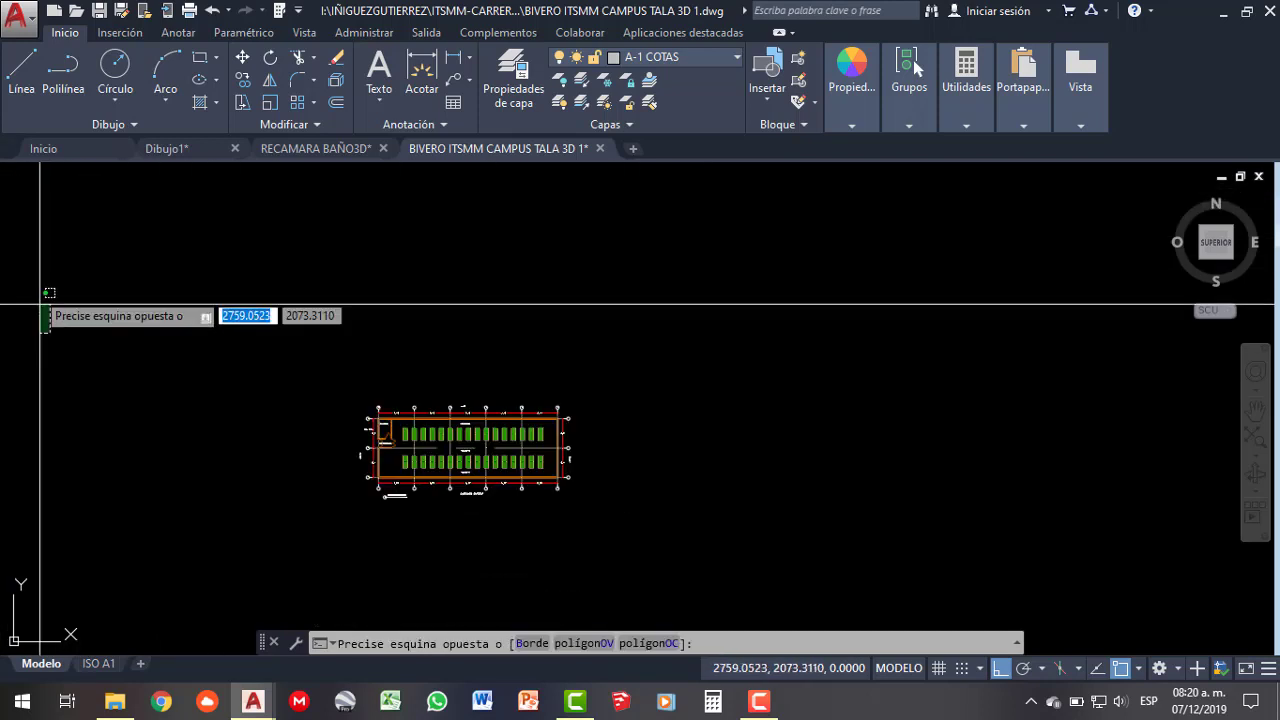
{"action": "left_click", "coordinate": [10, 178]}
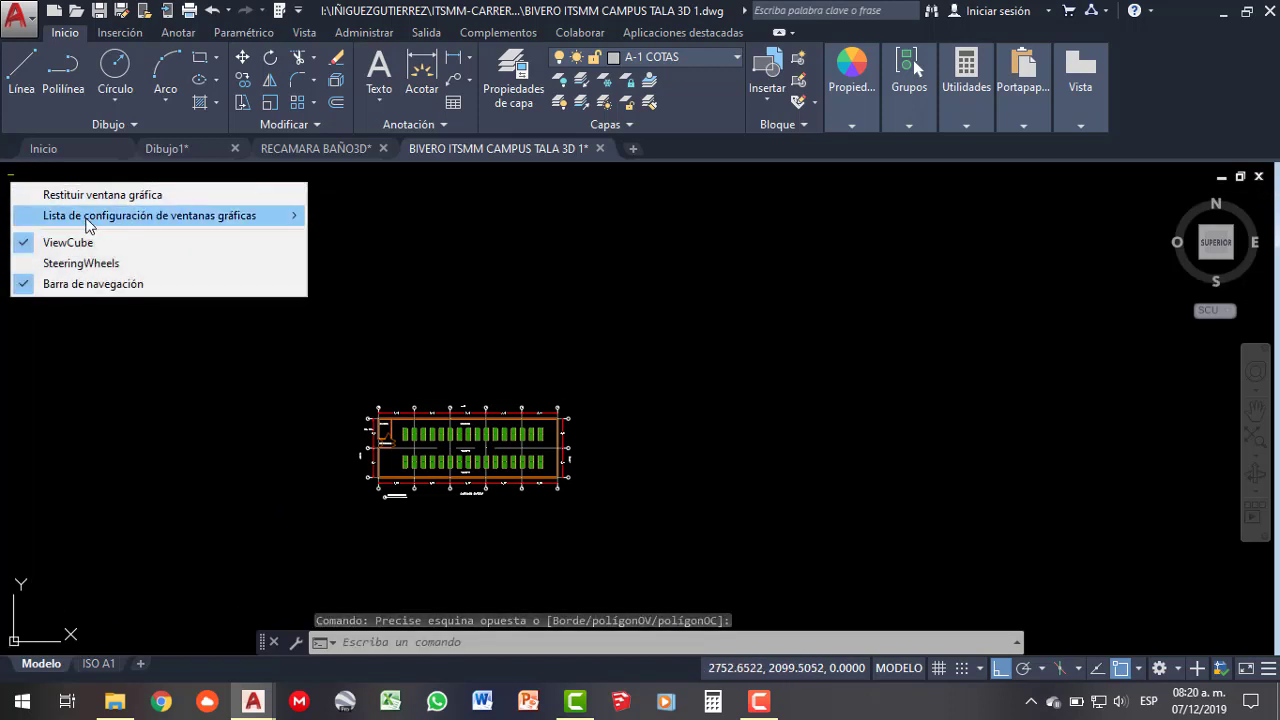
{"action": "mouse_move", "coordinate": [150, 215]}
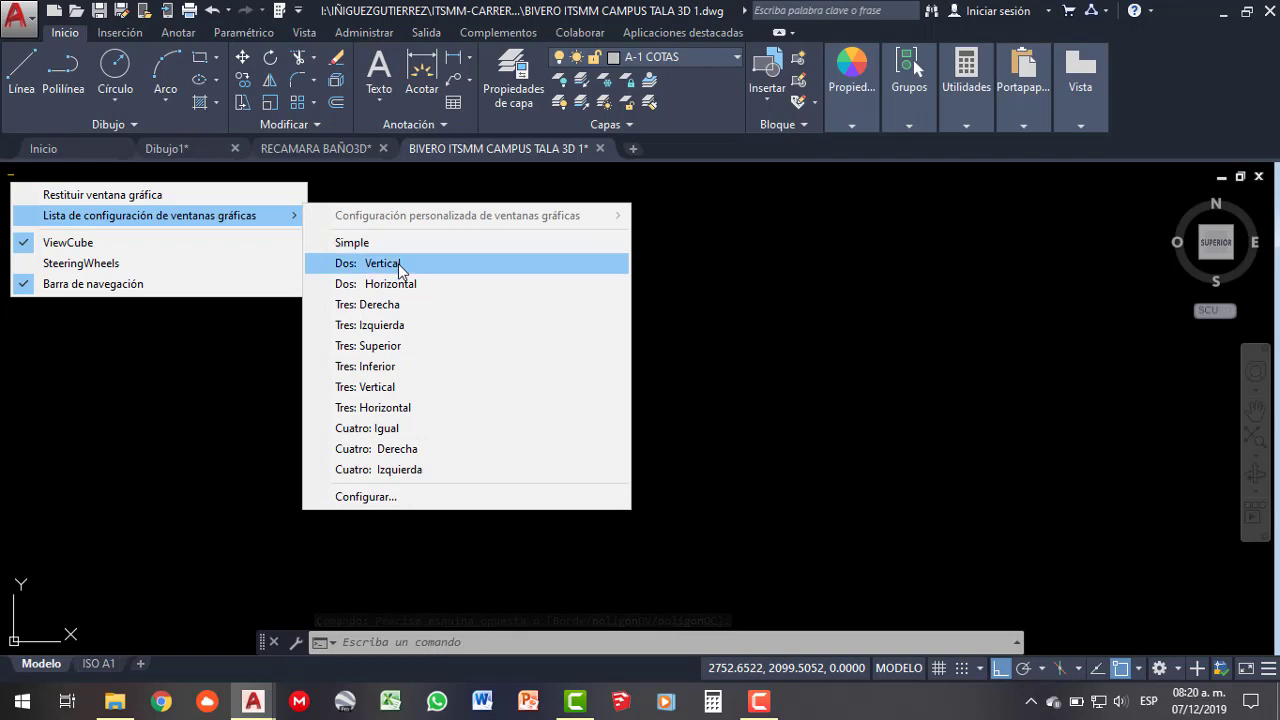
{"action": "left_click", "coordinate": [398, 265]}
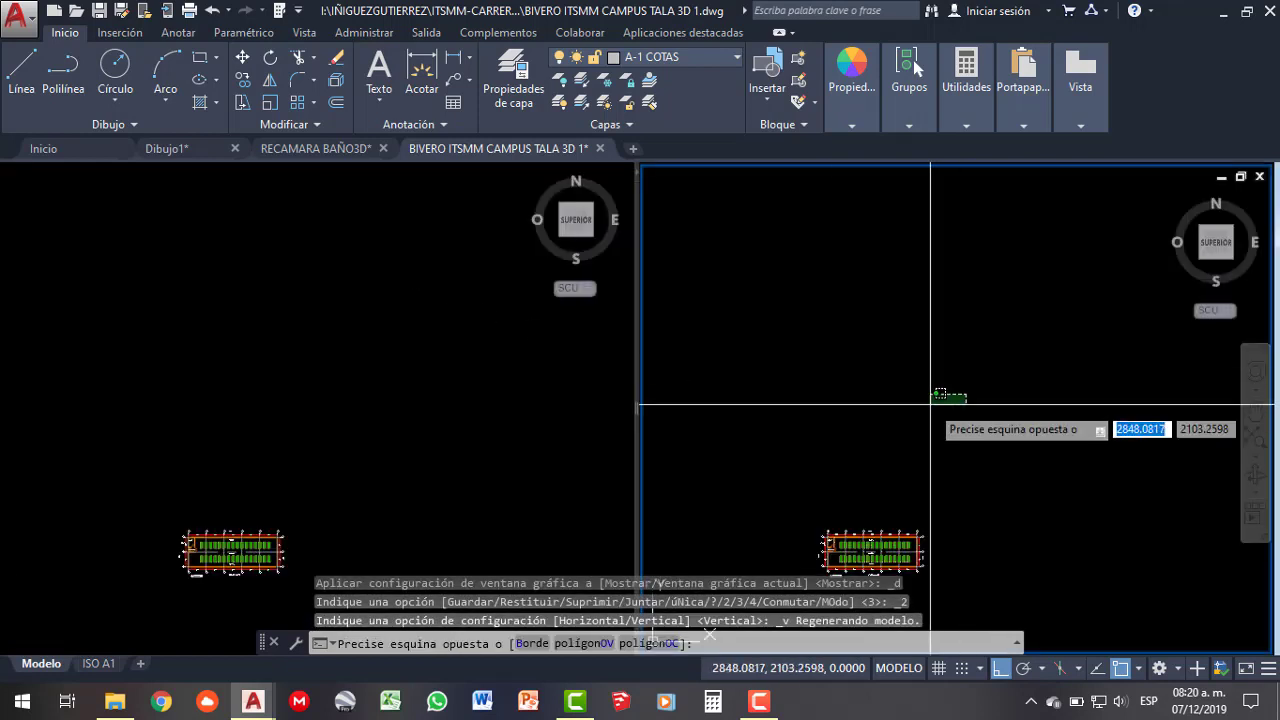
- Set the right viewport to Isométrico SO with the Realista visual style
{"action": "left_click", "coordinate": [209, 417]}
{"action": "middle_click_drag", "start_coordinate": [203, 394], "coordinate": [214, 291]}
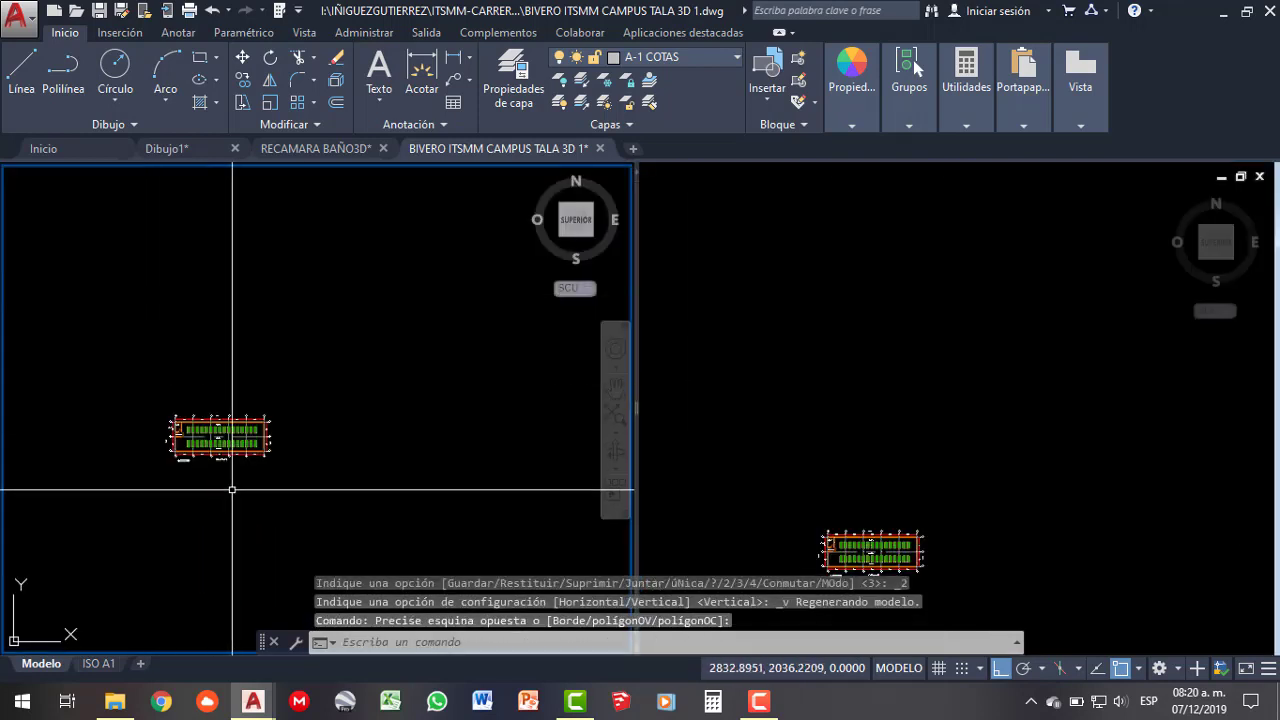
{"action": "left_click", "coordinate": [849, 334]}
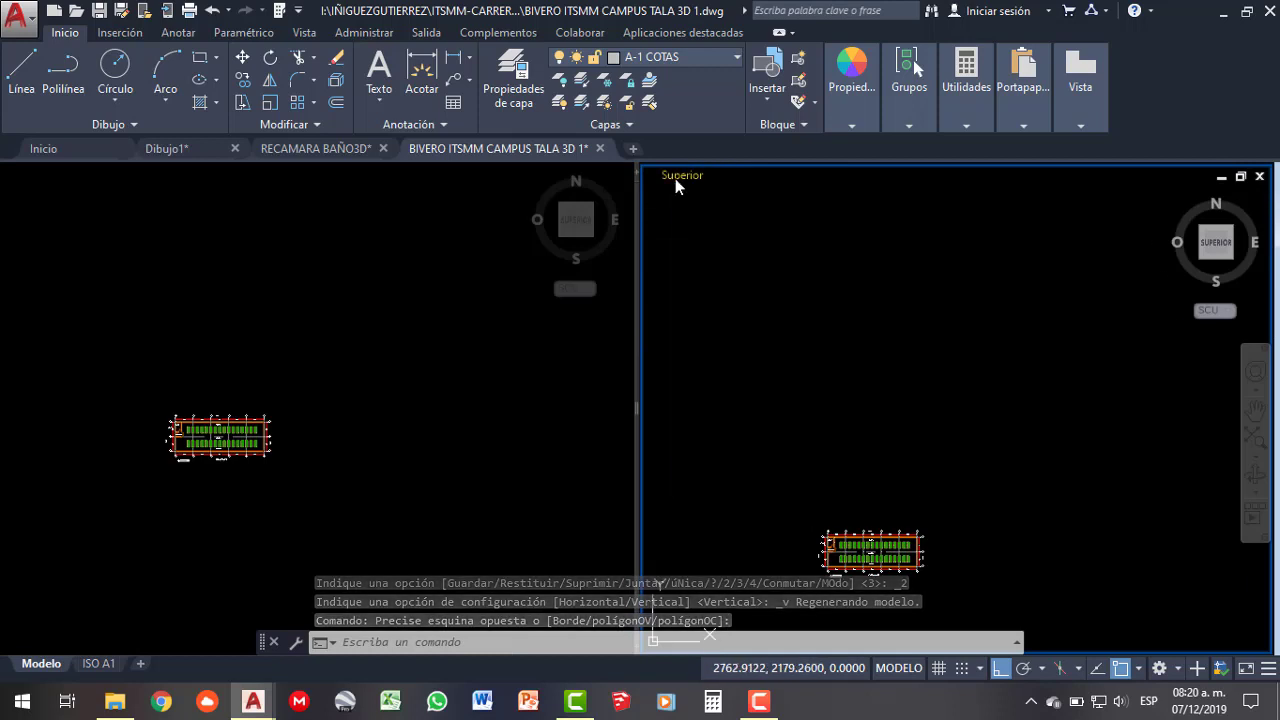
{"action": "left_click", "coordinate": [675, 178]}
{"action": "left_click", "coordinate": [766, 343]}
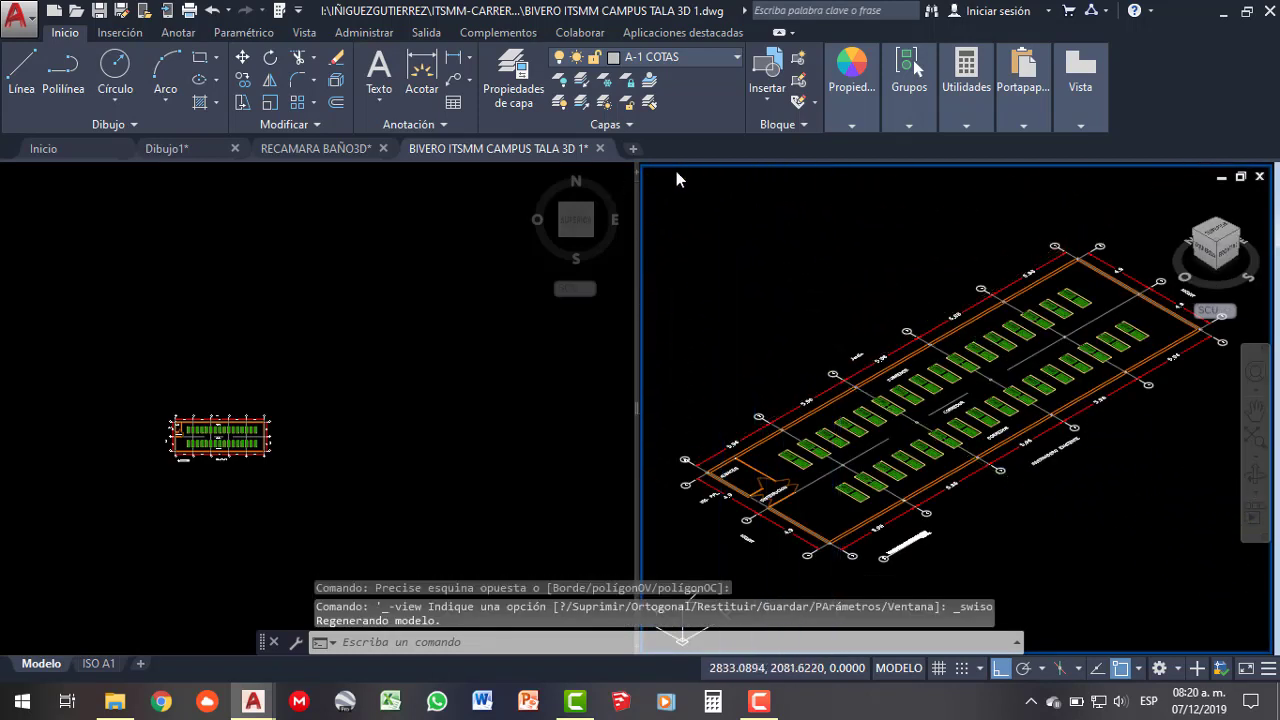
{"action": "left_click", "coordinate": [754, 178]}
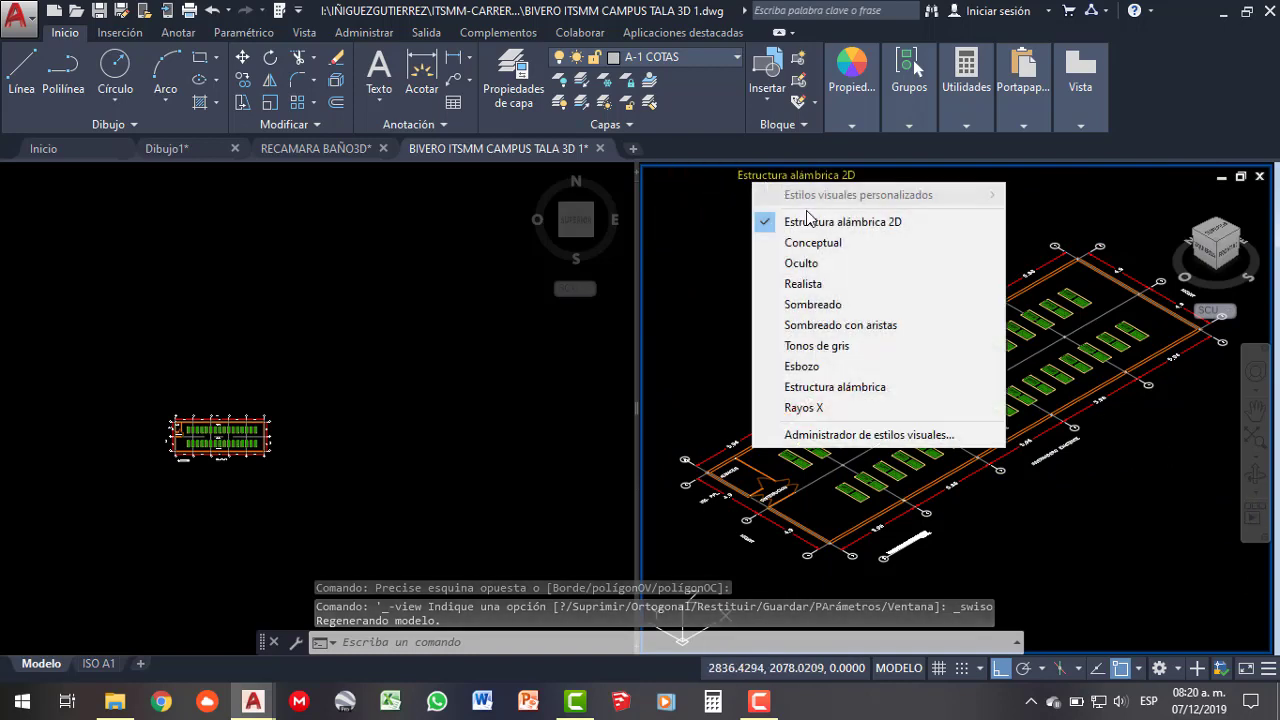
{"action": "left_click", "coordinate": [834, 284]}
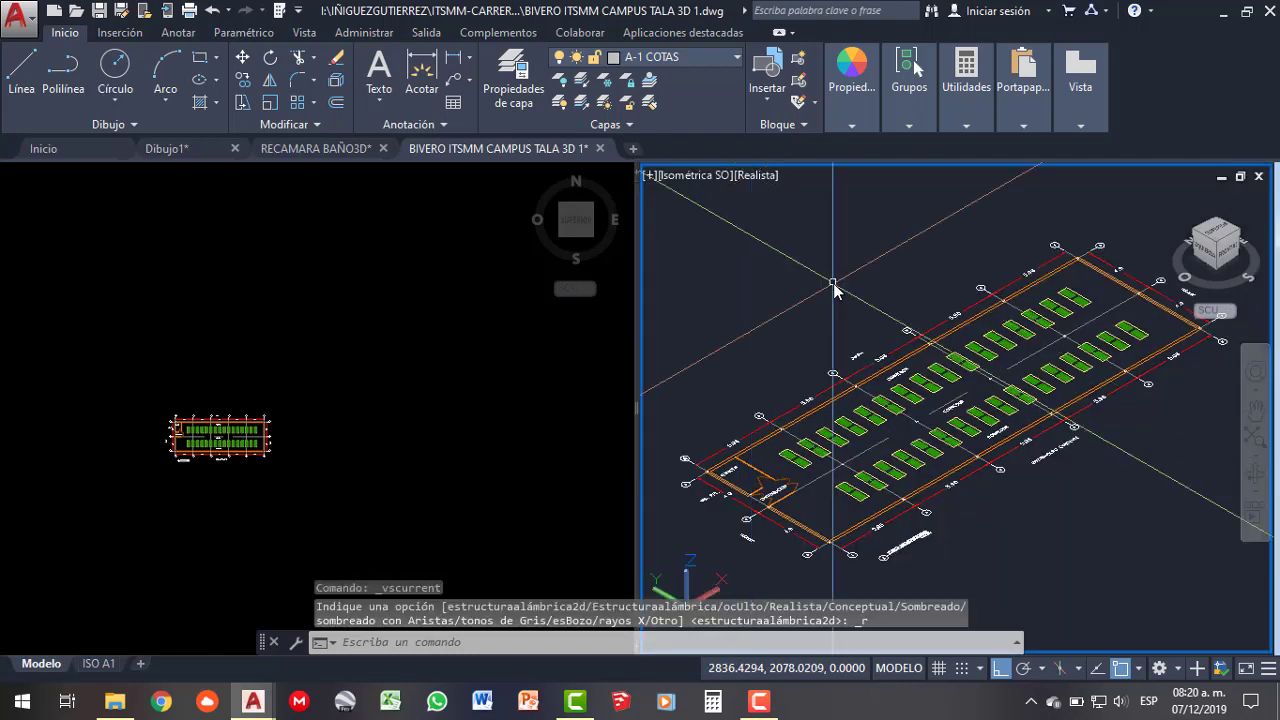
- Zoom the left plan view and window-select the outer walls, then cancel the selection
{"action": "left_click", "coordinate": [170, 435]}
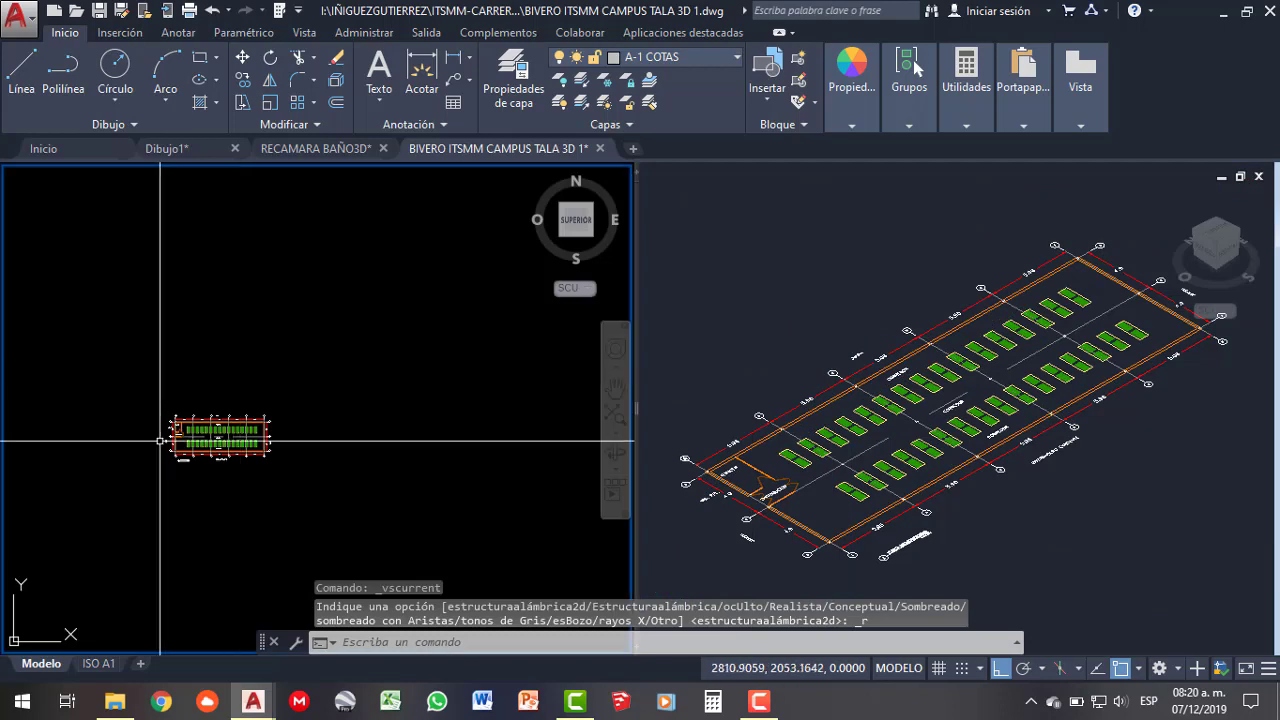
{"action": "scroll", "coordinate": [168, 437], "scroll_direction": "up", "scroll_amount": 3}
{"action": "scroll", "coordinate": [300, 420], "scroll_direction": "down", "scroll_amount": 3}
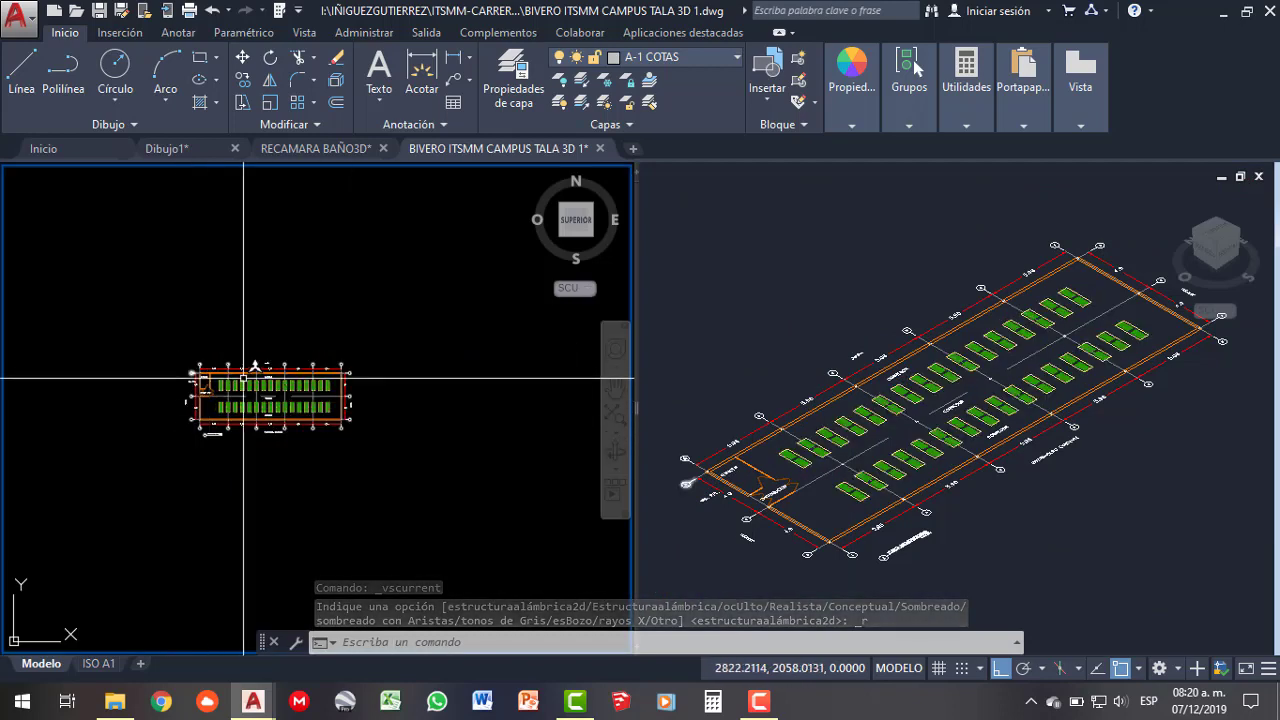
{"action": "scroll", "coordinate": [280, 400], "scroll_direction": "up", "scroll_amount": 3}
{"action": "left_click", "coordinate": [917, 333]}
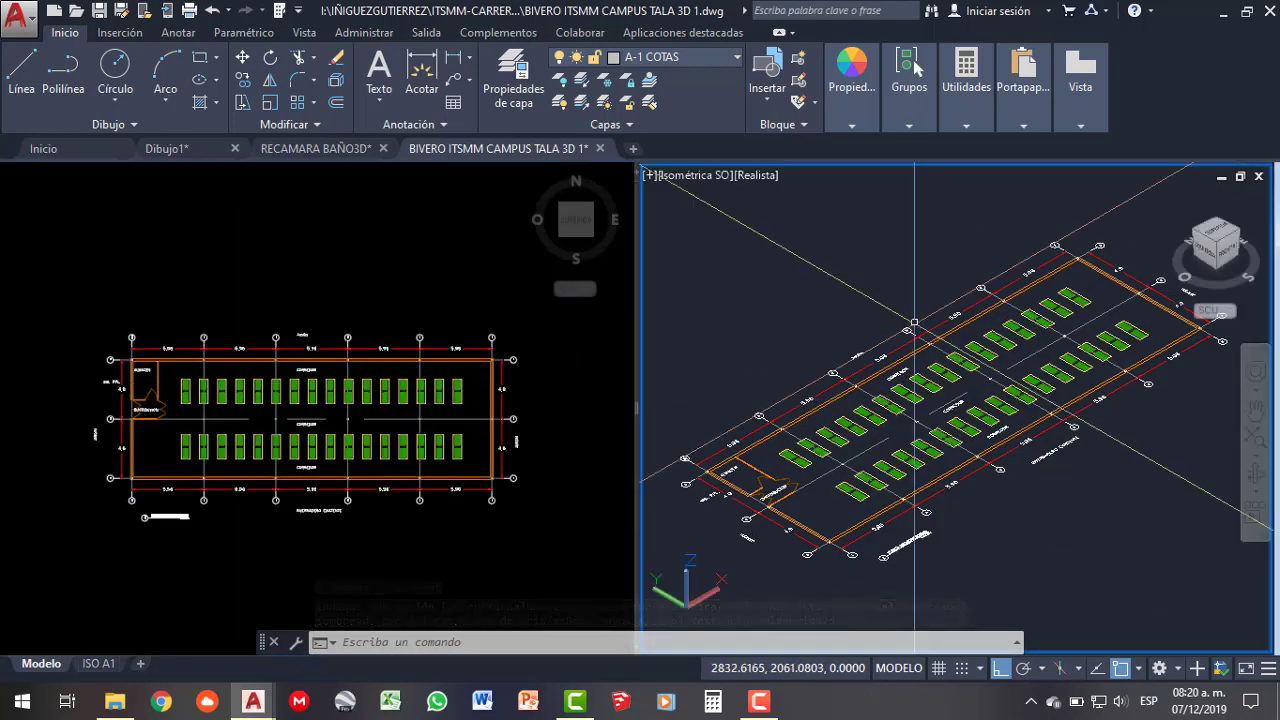
{"action": "left_click", "coordinate": [243, 432]}
{"action": "left_click", "coordinate": [417, 370]}
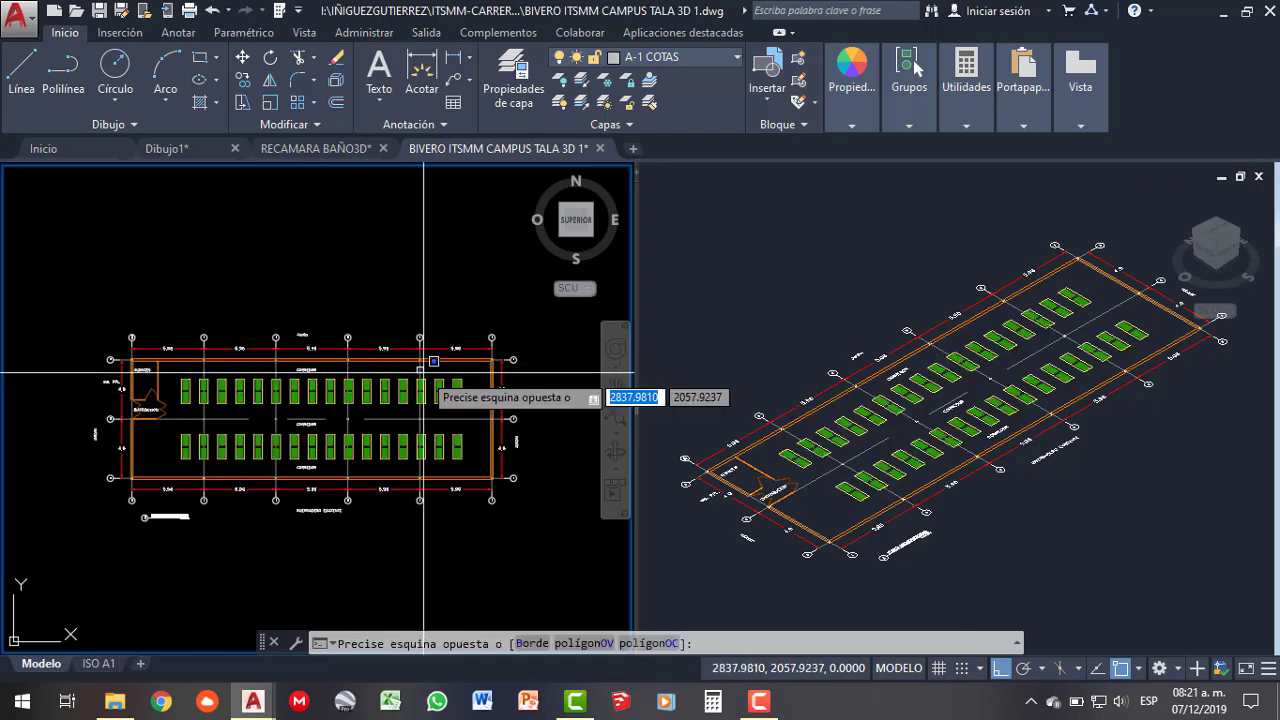
{"action": "left_click", "coordinate": [400, 350]}
{"action": "key", "text": "Escape"}
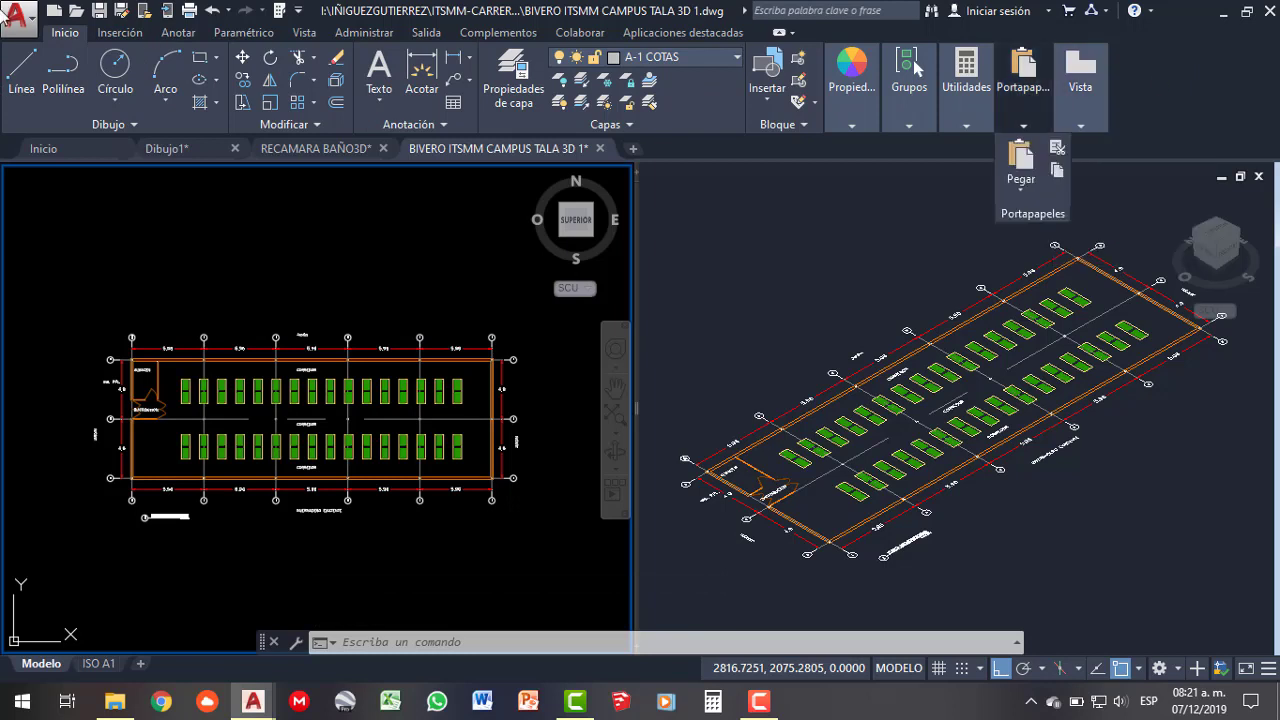
{"action": "mouse_move", "coordinate": [1159, 668]}
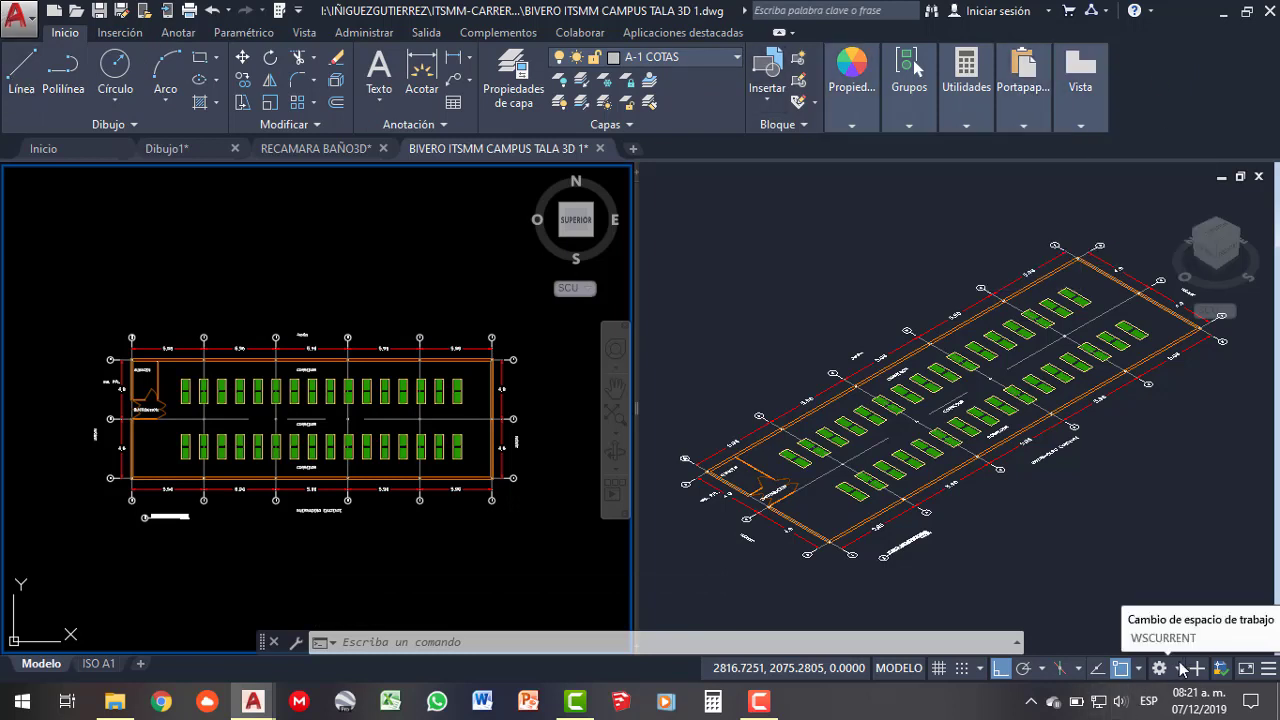
- Switch to the Modelado 3D workspace and erase the top axis markers and grid lines
{"action": "left_click", "coordinate": [1179, 668]}
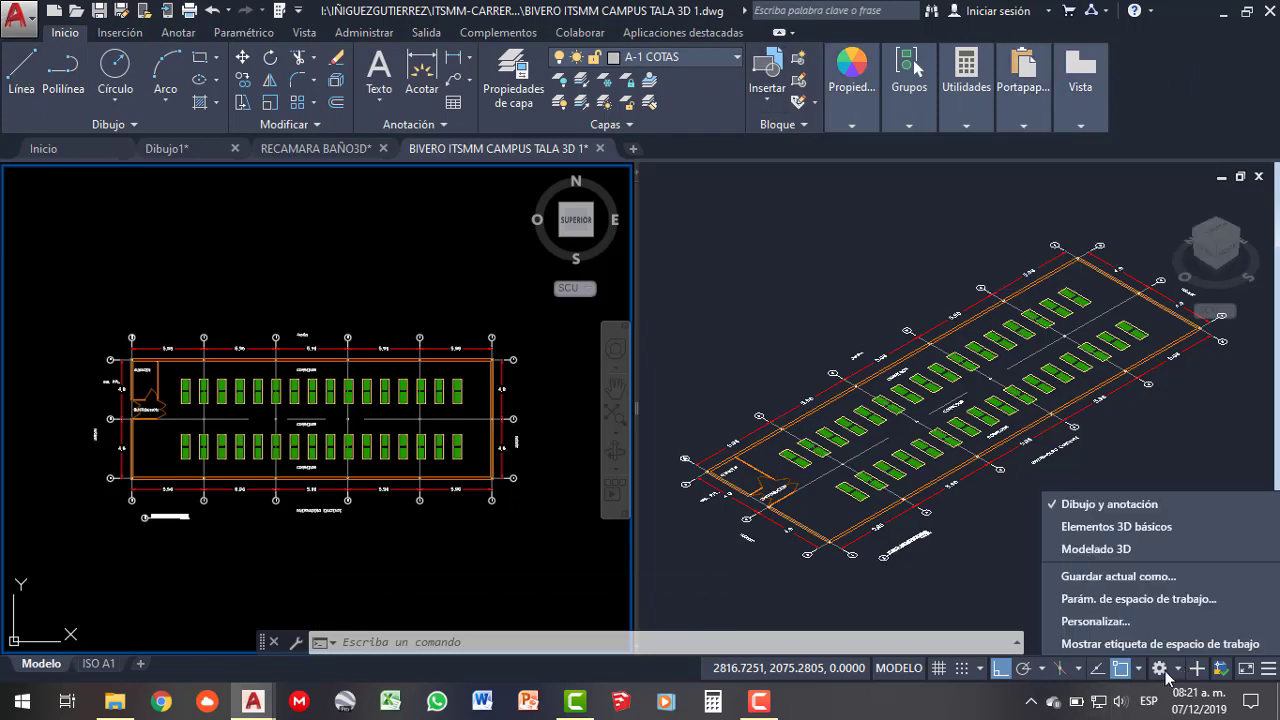
{"action": "left_click", "coordinate": [1125, 553]}
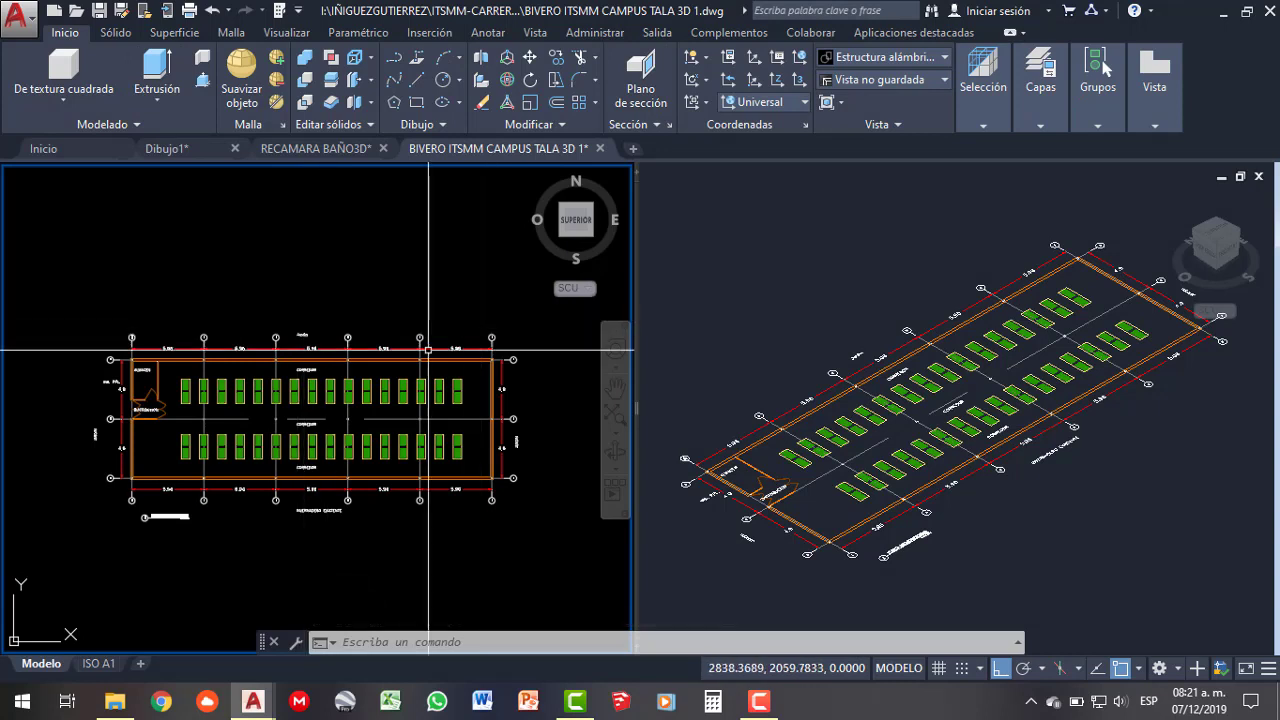
{"action": "left_click", "coordinate": [520, 312]}
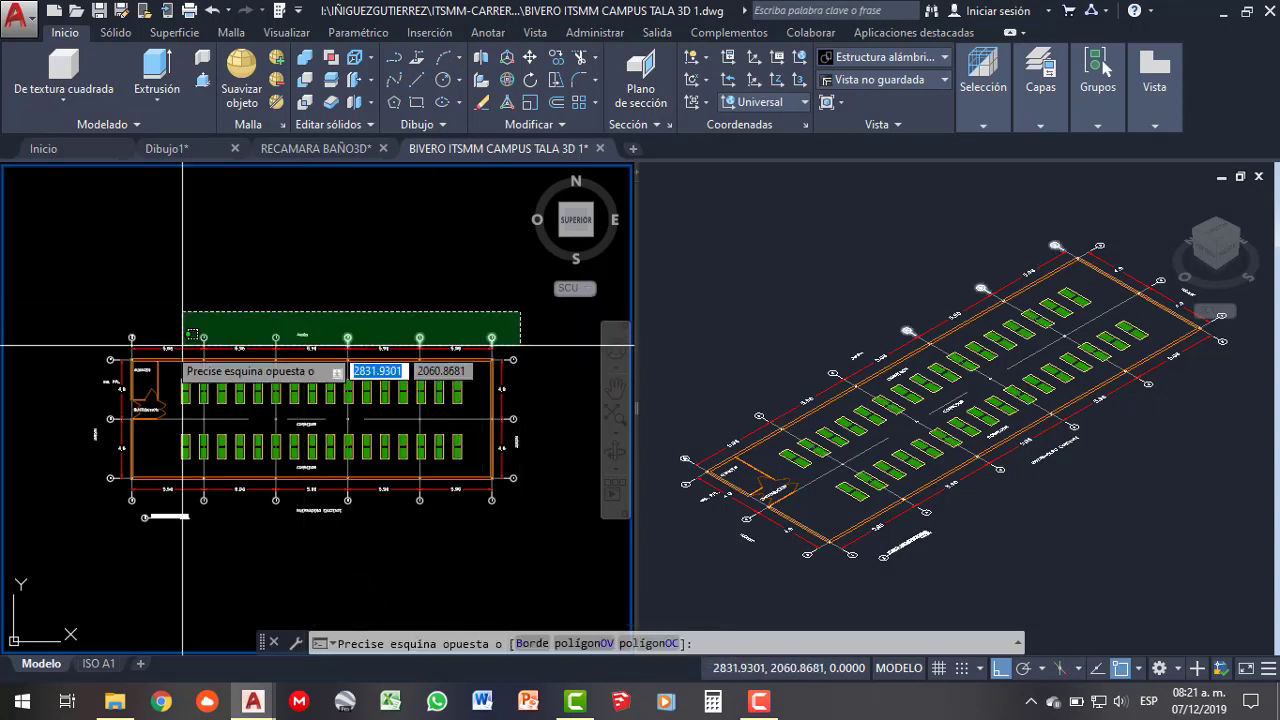
{"action": "left_click", "coordinate": [120, 337]}
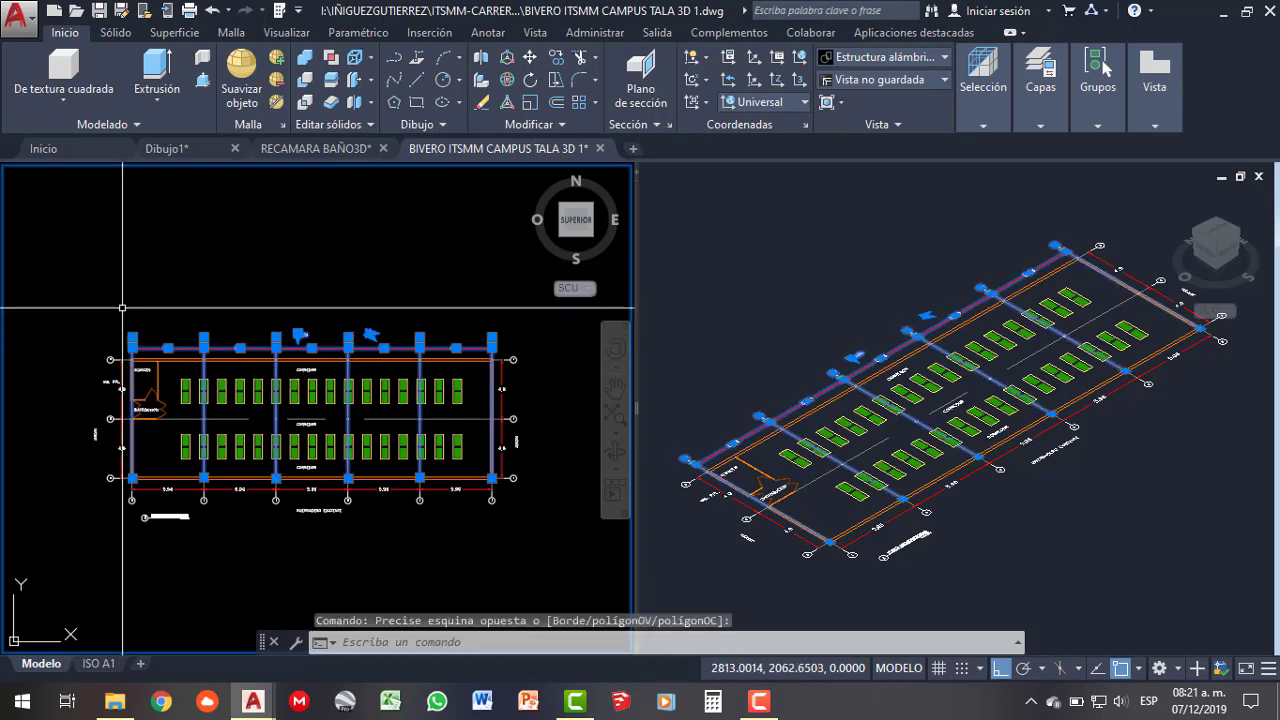
{"action": "key", "text": "Delete"}
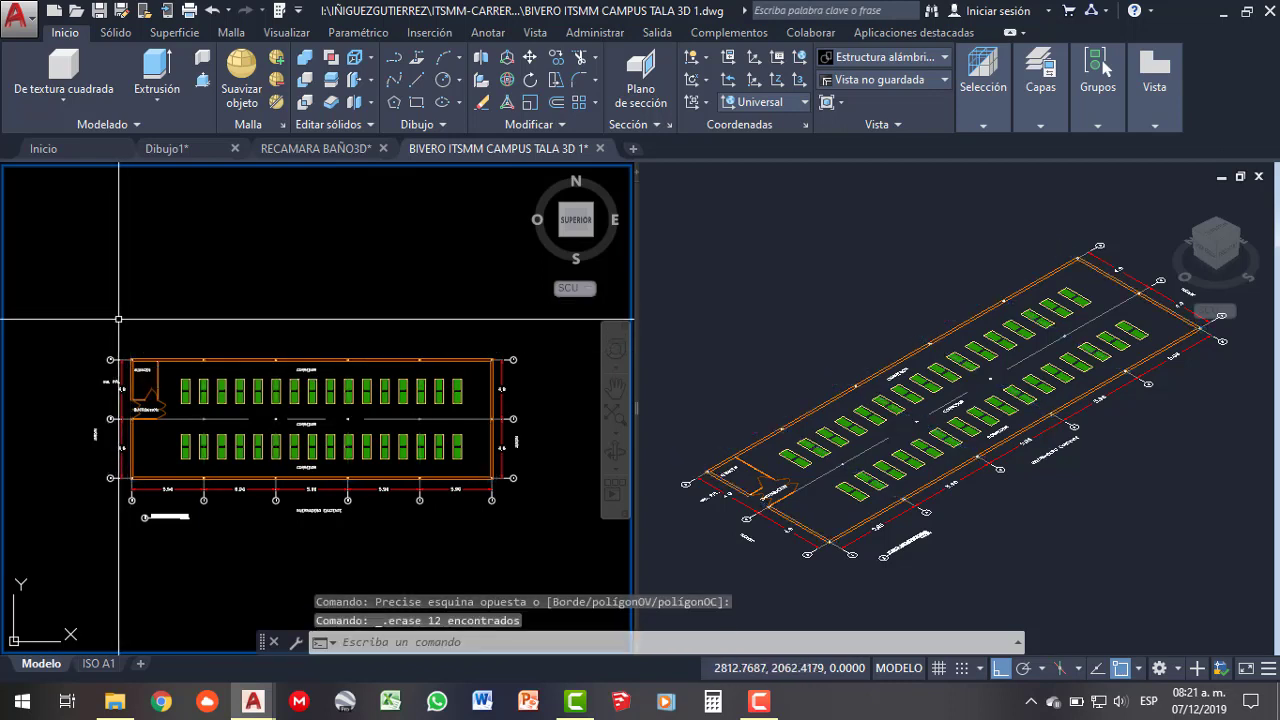
- Erase the left, bottom and right axis bubbles, grid lines and dimensions, plus a leftover label
{"action": "left_click", "coordinate": [125, 325]}
{"action": "left_click", "coordinate": [62, 488]}
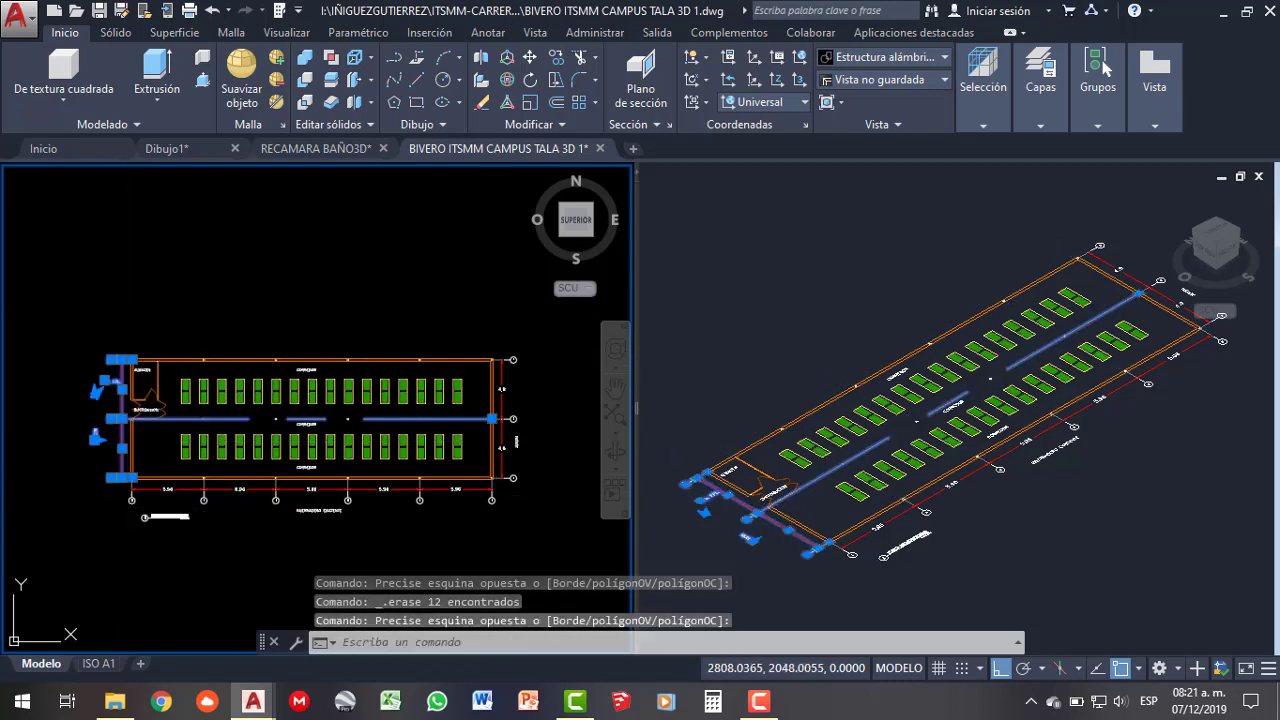
{"action": "key", "text": "Delete"}
{"action": "left_click", "coordinate": [539, 491]}
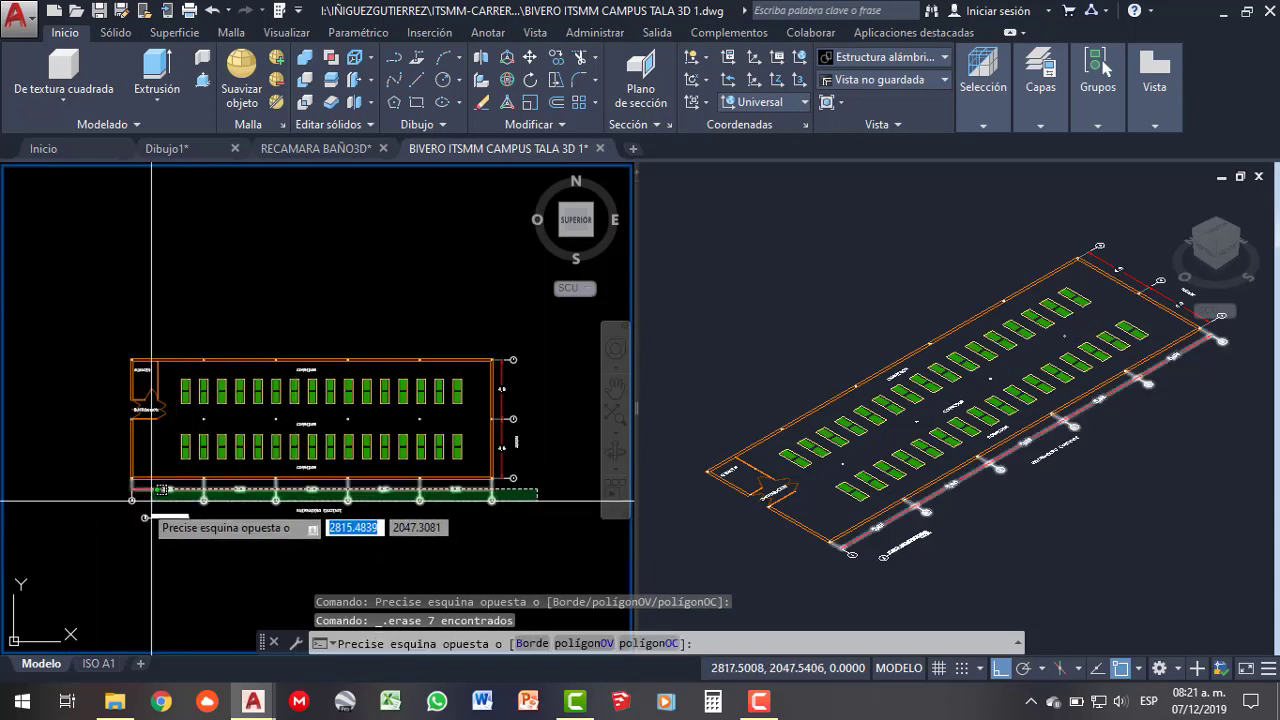
{"action": "left_click", "coordinate": [125, 525]}
{"action": "key", "text": "Delete"}
{"action": "left_click", "coordinate": [540, 336]}
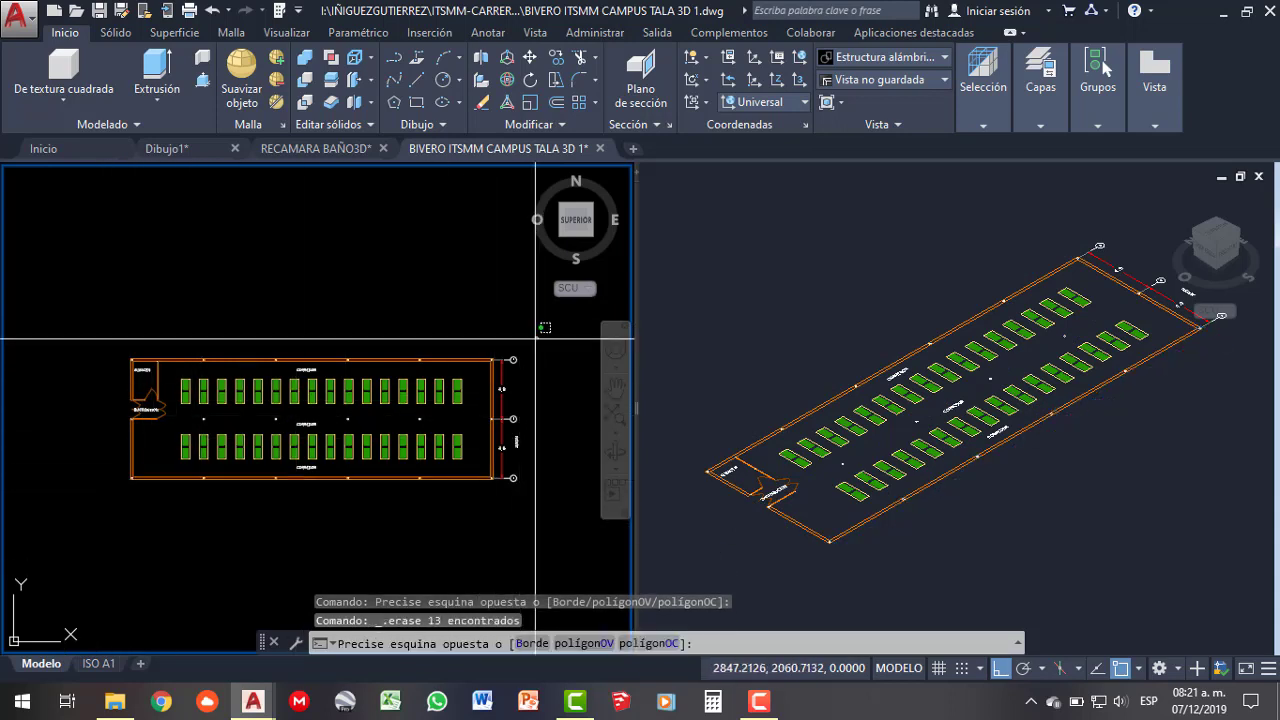
{"action": "left_click", "coordinate": [487, 506]}
{"action": "key", "text": "Delete"}
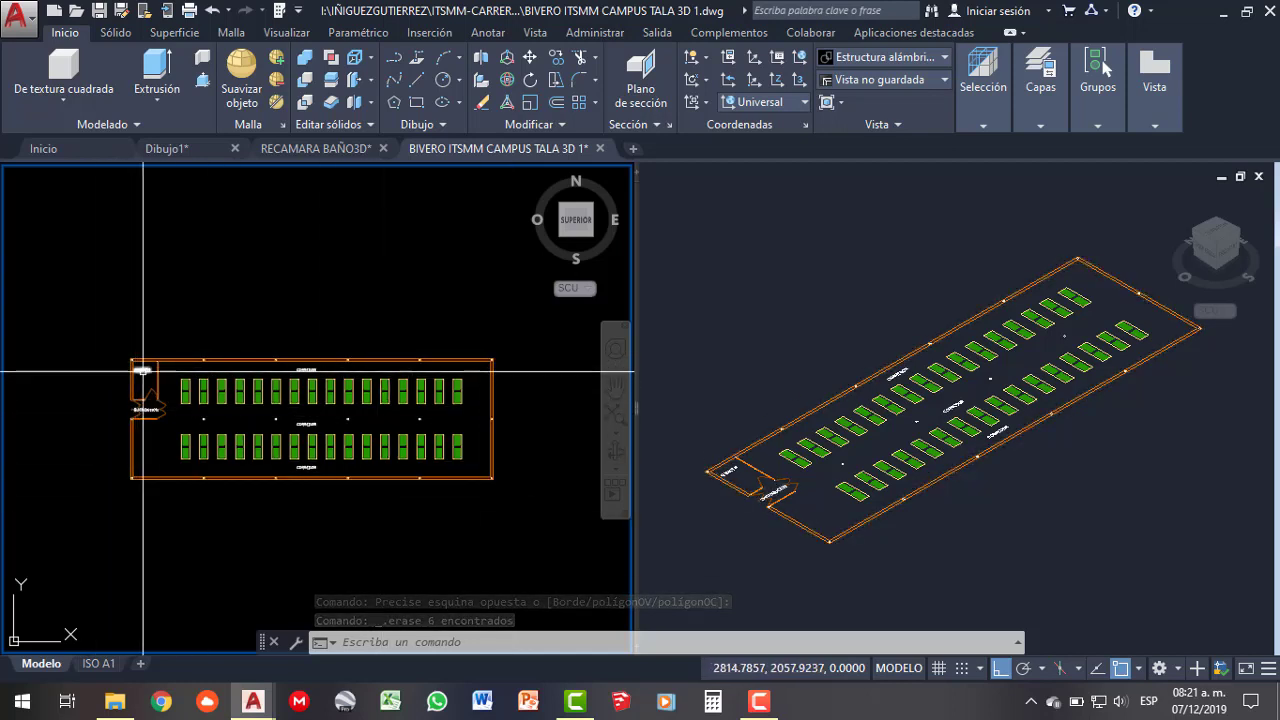
{"action": "left_click", "coordinate": [143, 371]}
{"action": "key", "text": "Delete"}
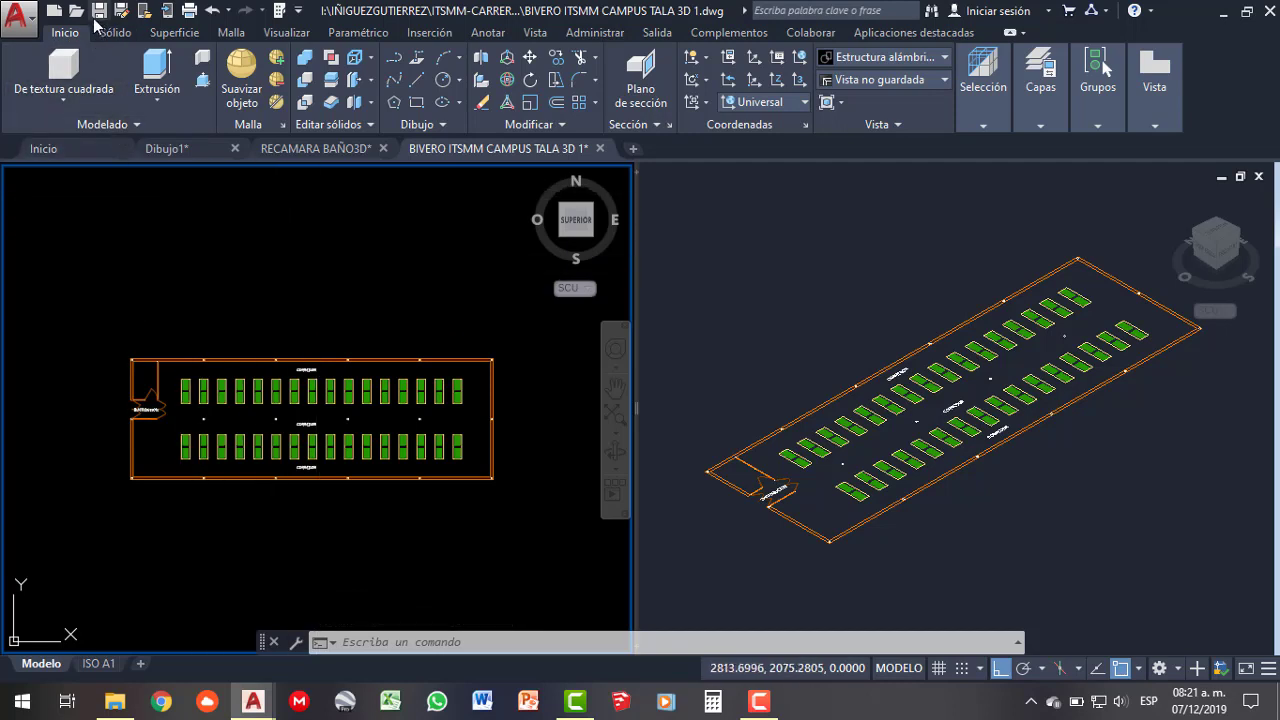
- Open BIVERO ITSMM CAMPUS TALA 3D.dwg from the UNIDAD 3 folder in File Explorer
{"action": "left_click", "coordinate": [115, 701]}
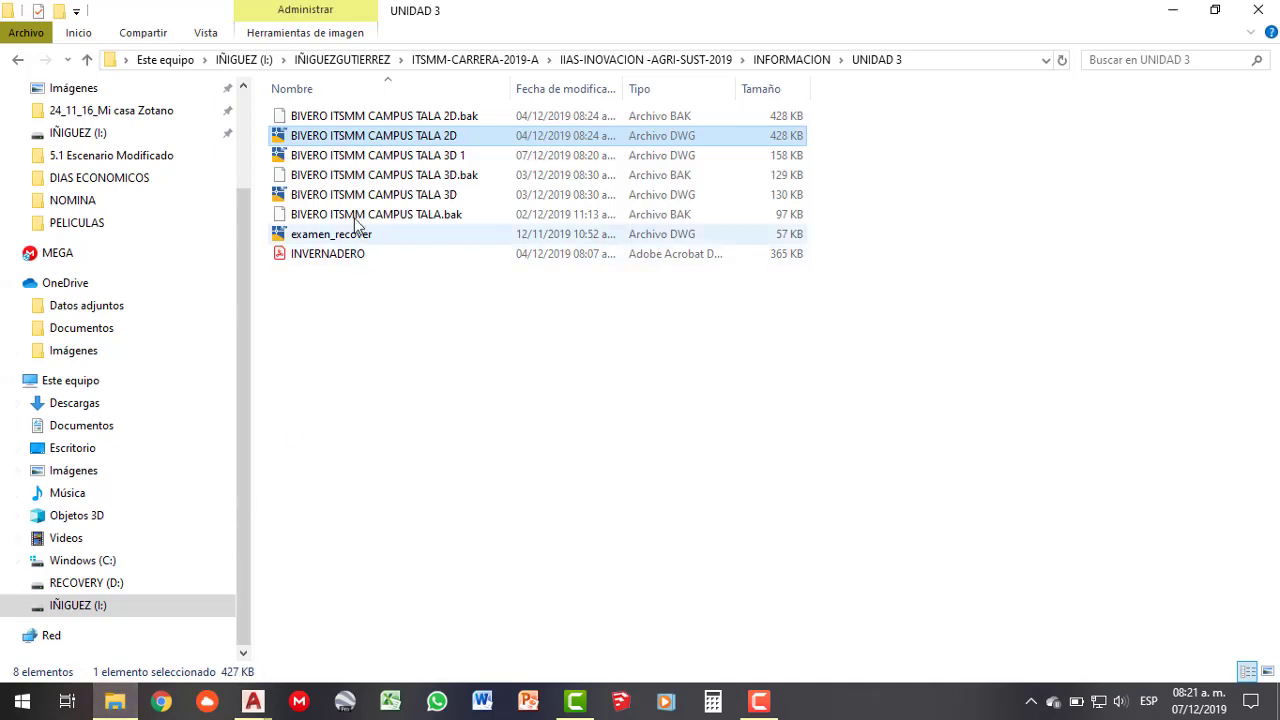
{"action": "left_click", "coordinate": [423, 198]}
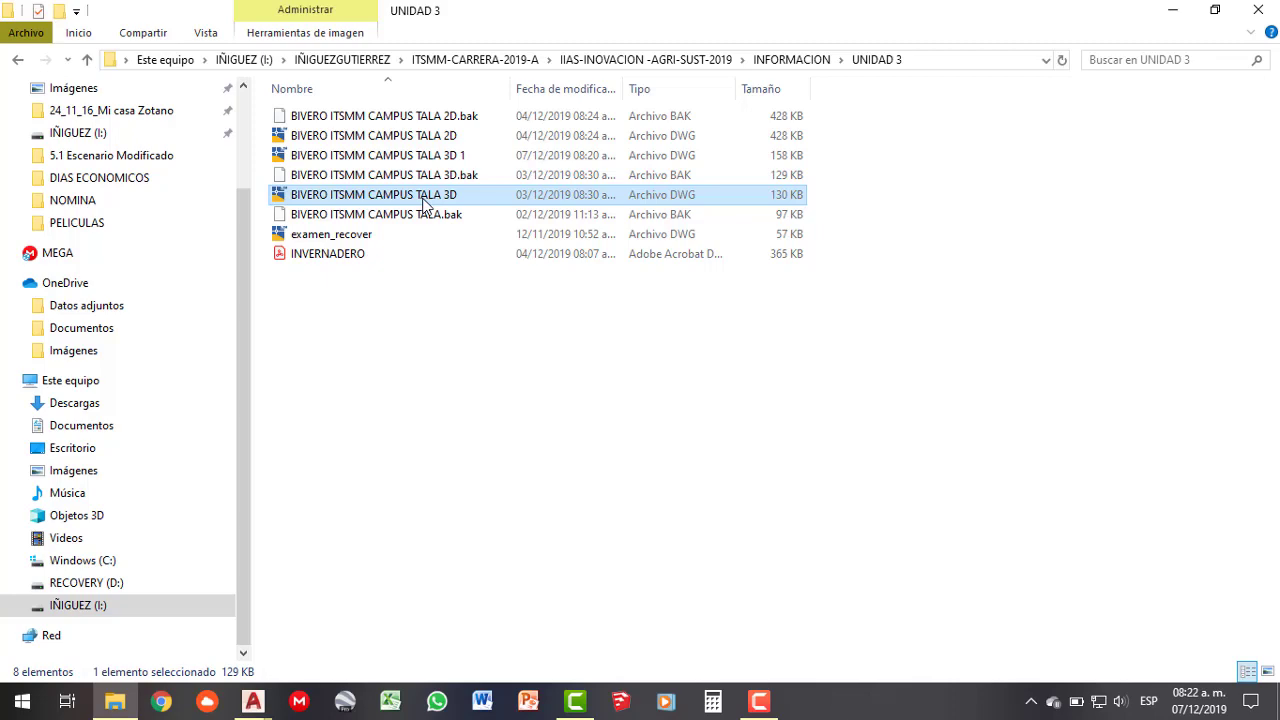
{"action": "double_click", "coordinate": [423, 203]}
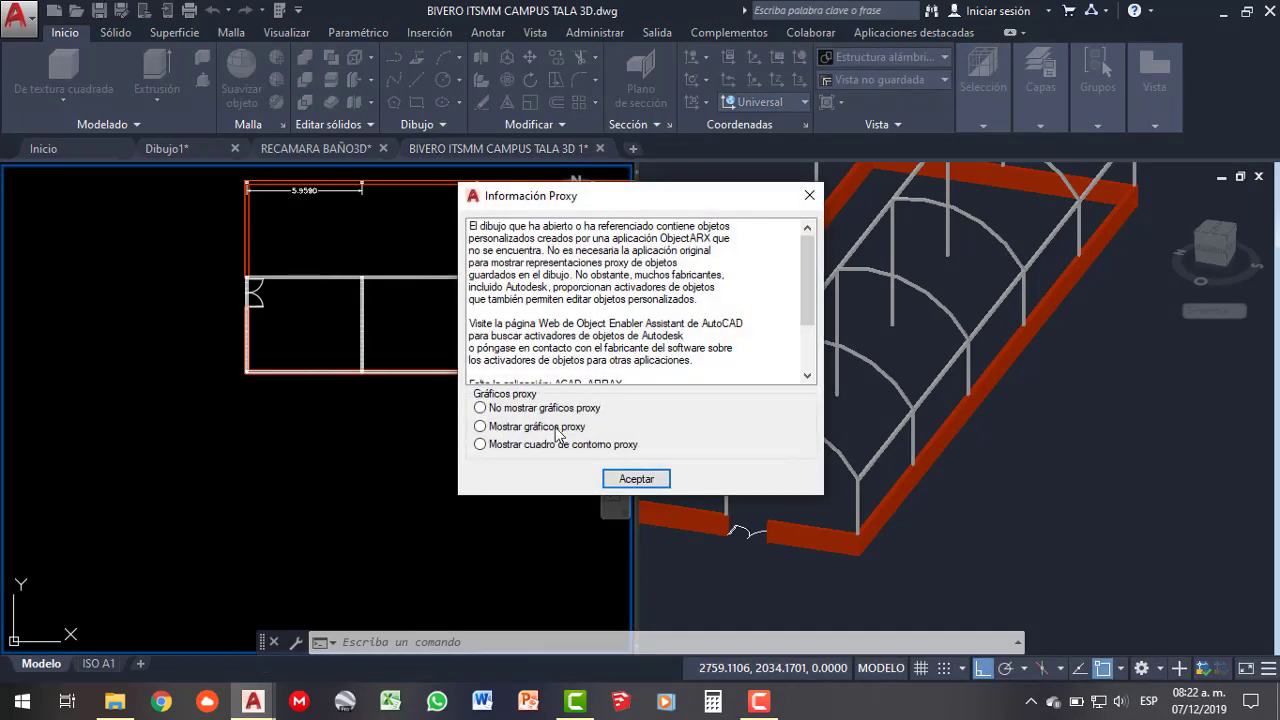
- Accept the Información Proxy dialog to finish opening the drawing with proxy graphics
{"action": "left_click", "coordinate": [636, 479]}
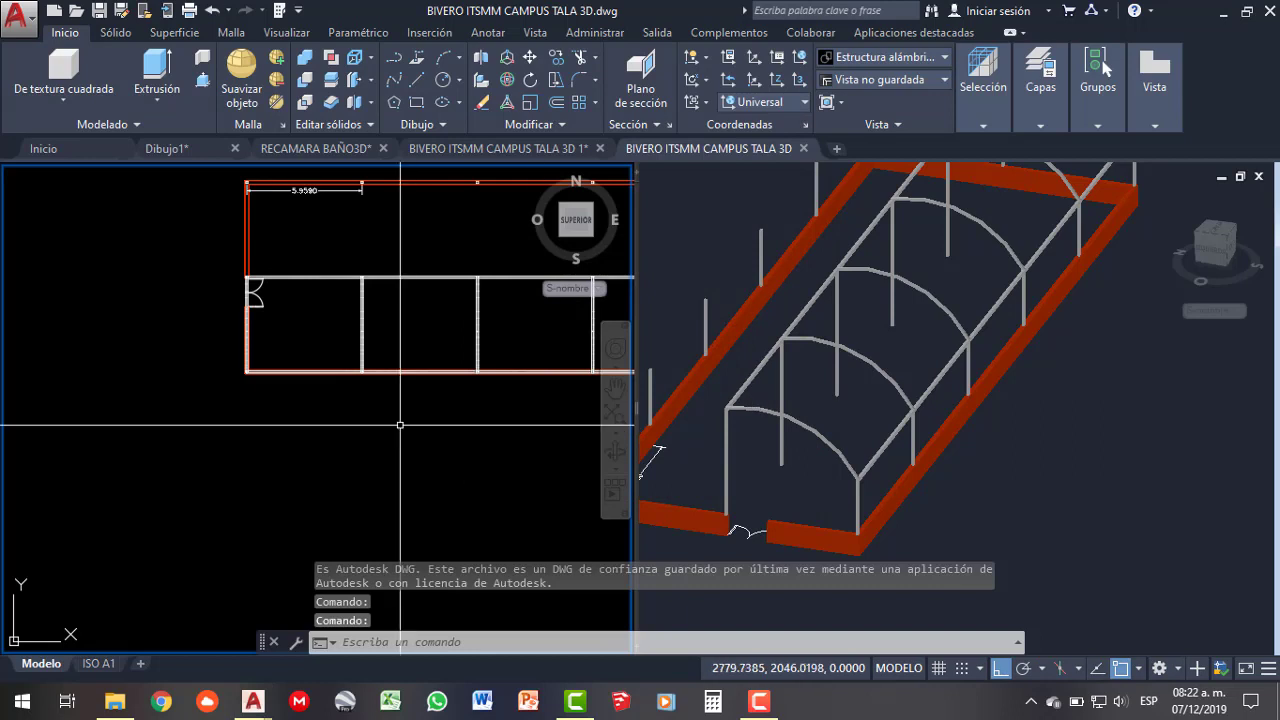
{"action": "scroll", "coordinate": [214, 357], "scroll_direction": "down", "scroll_amount": 3}
{"action": "scroll", "coordinate": [214, 357], "scroll_direction": "up", "scroll_amount": 1}
- Zoom the isometric viewport onto the red walls, select them, and return to TALA 3D 1
{"action": "left_click", "coordinate": [838, 376]}
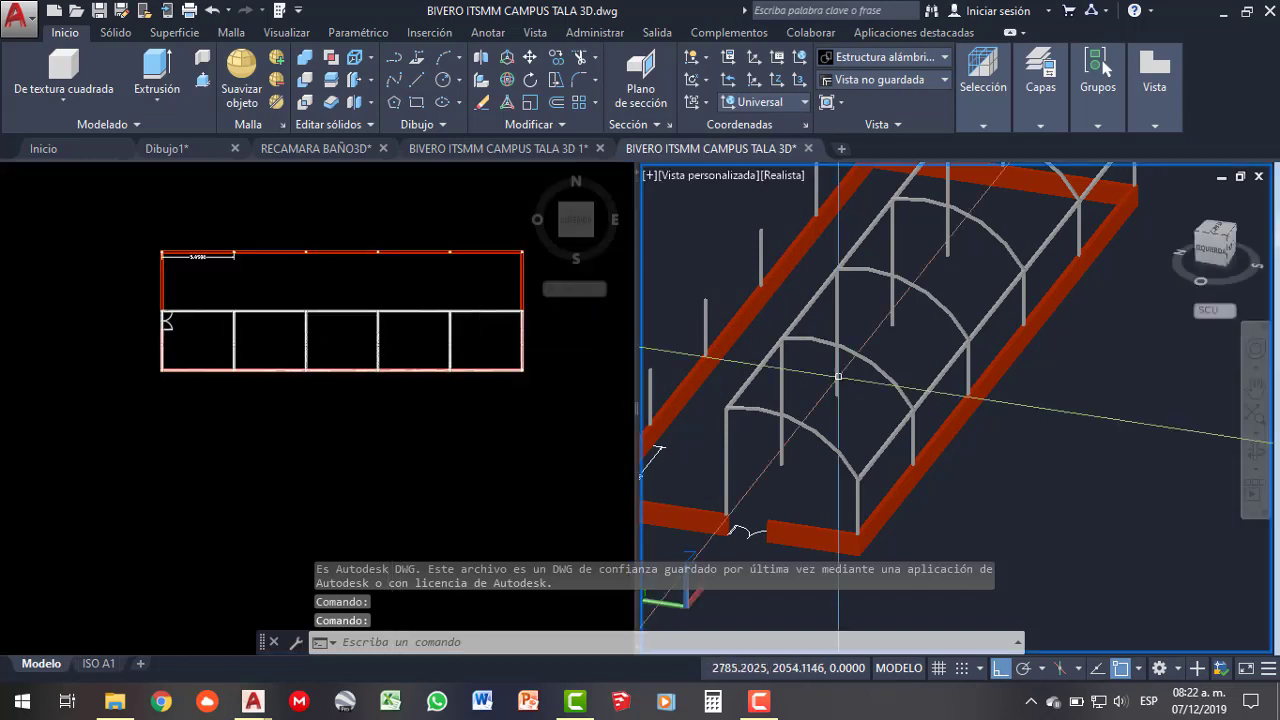
{"action": "scroll", "coordinate": [838, 376], "scroll_direction": "down", "scroll_amount": 2}
{"action": "scroll", "coordinate": [820, 420], "scroll_direction": "down", "scroll_amount": 1}
{"action": "scroll", "coordinate": [802, 450], "scroll_direction": "up", "scroll_amount": 1}
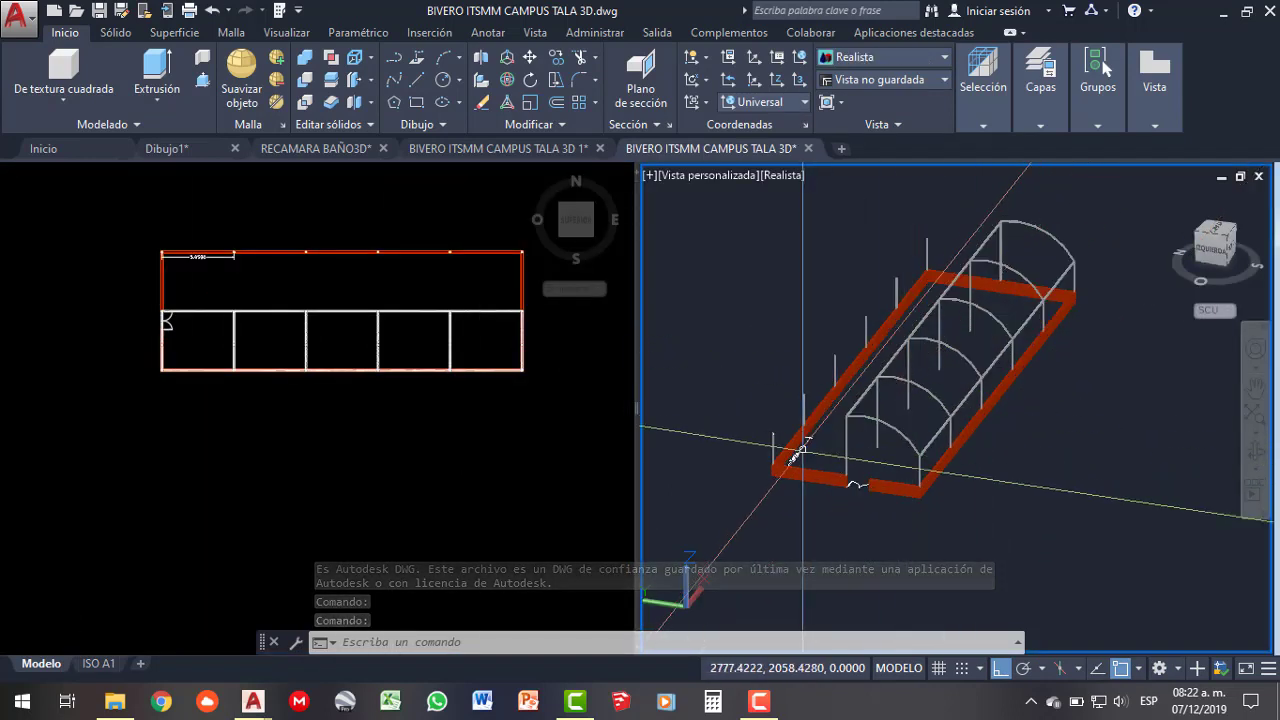
{"action": "scroll", "coordinate": [802, 450], "scroll_direction": "up", "scroll_amount": 1}
{"action": "scroll", "coordinate": [790, 462], "scroll_direction": "up", "scroll_amount": 1}
{"action": "scroll", "coordinate": [776, 476], "scroll_direction": "up", "scroll_amount": 1}
{"action": "scroll", "coordinate": [762, 490], "scroll_direction": "up", "scroll_amount": 1}
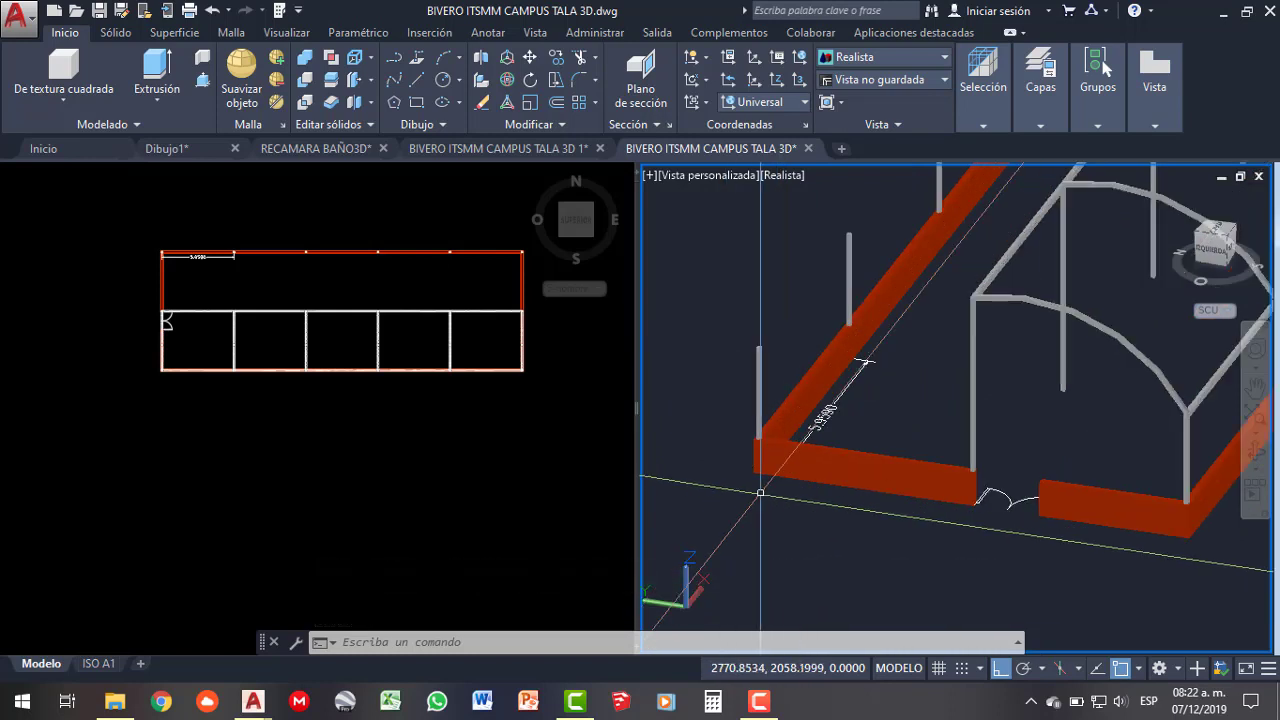
{"action": "scroll", "coordinate": [765, 488], "scroll_direction": "up", "scroll_amount": 1}
{"action": "left_click", "coordinate": [813, 448]}
{"action": "scroll", "coordinate": [831, 465], "scroll_direction": "down", "scroll_amount": 2}
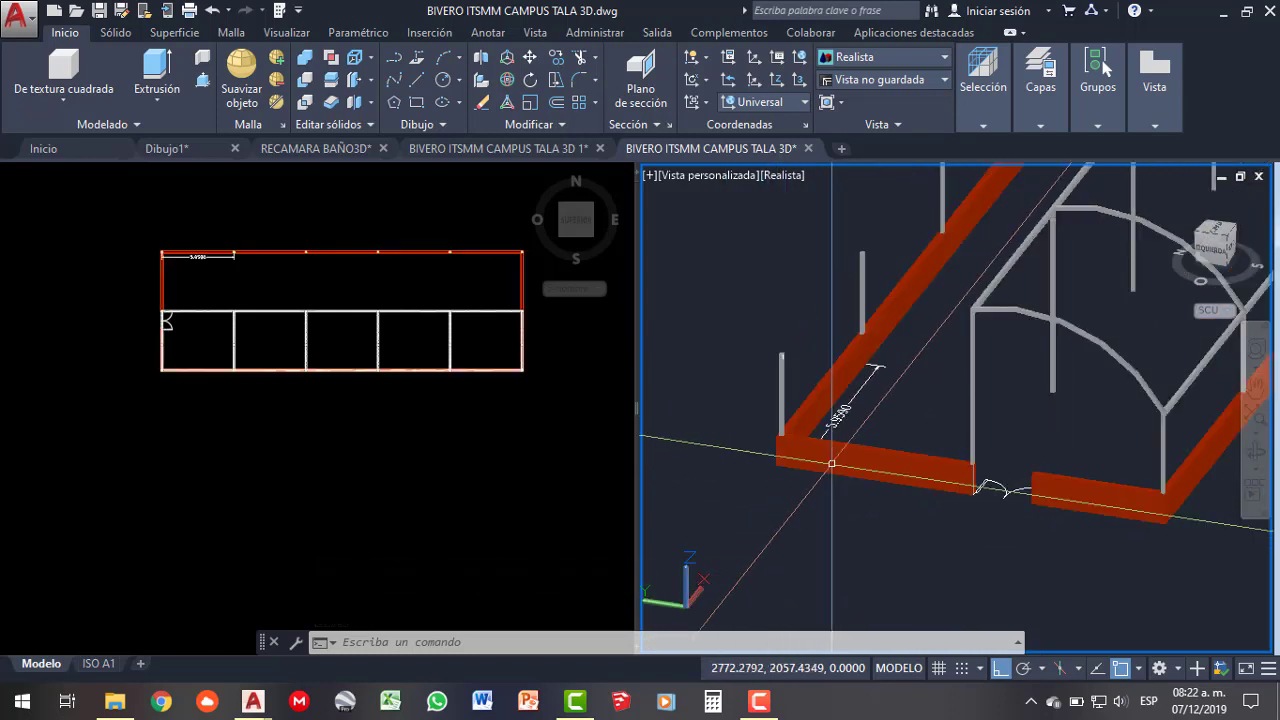
{"action": "left_click", "coordinate": [476, 150]}
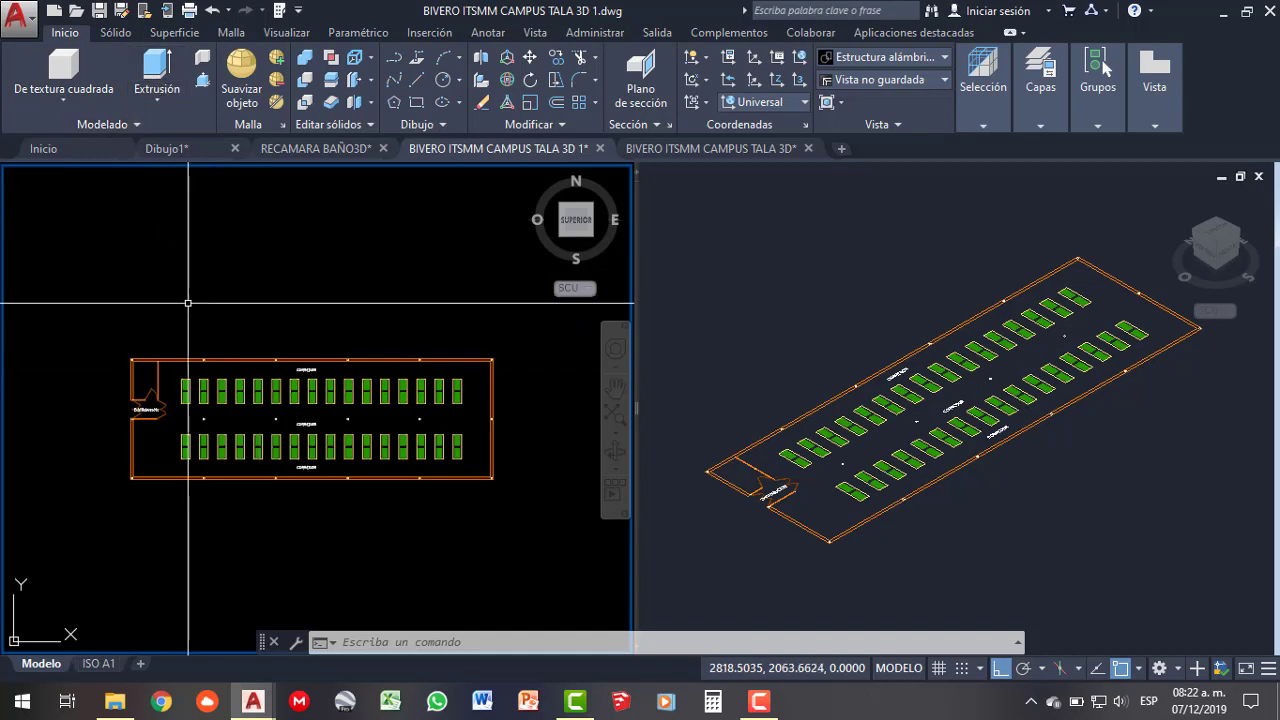
- Extrude the greenhouse wall polyline to a height of 0.80 and check it in the isometric view
{"action": "left_click", "coordinate": [185, 356]}
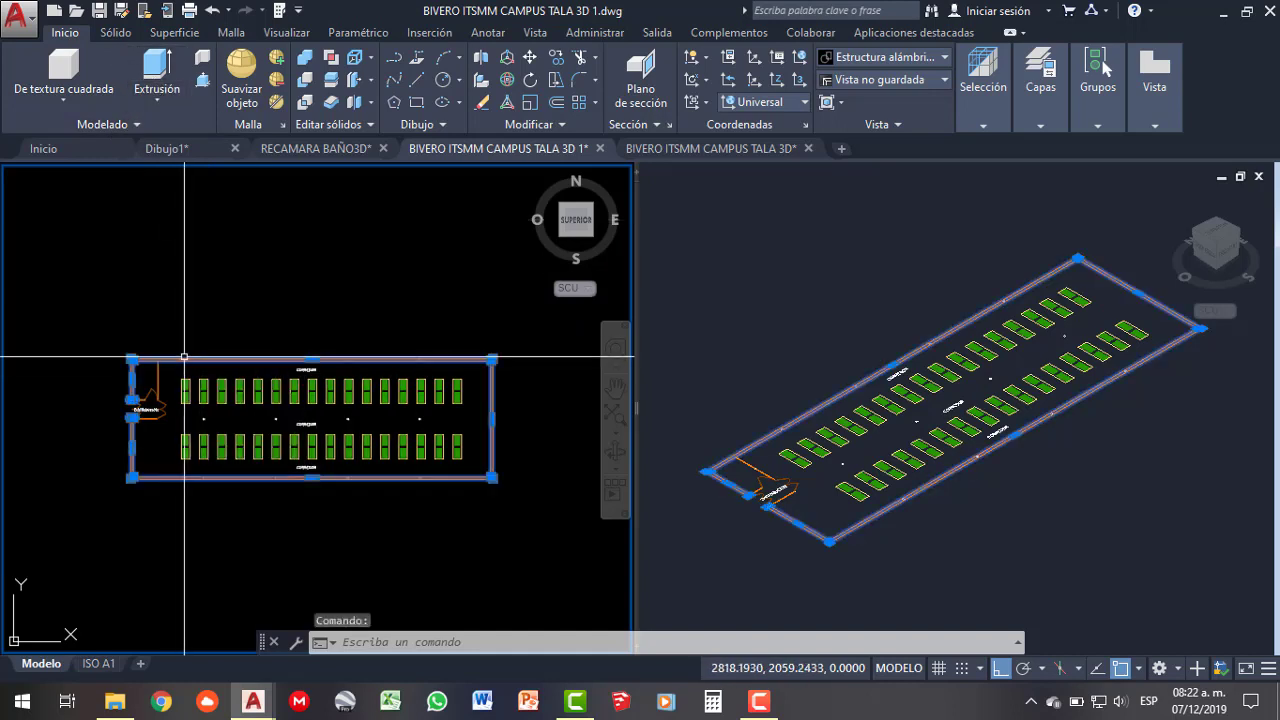
{"action": "left_click", "coordinate": [157, 65]}
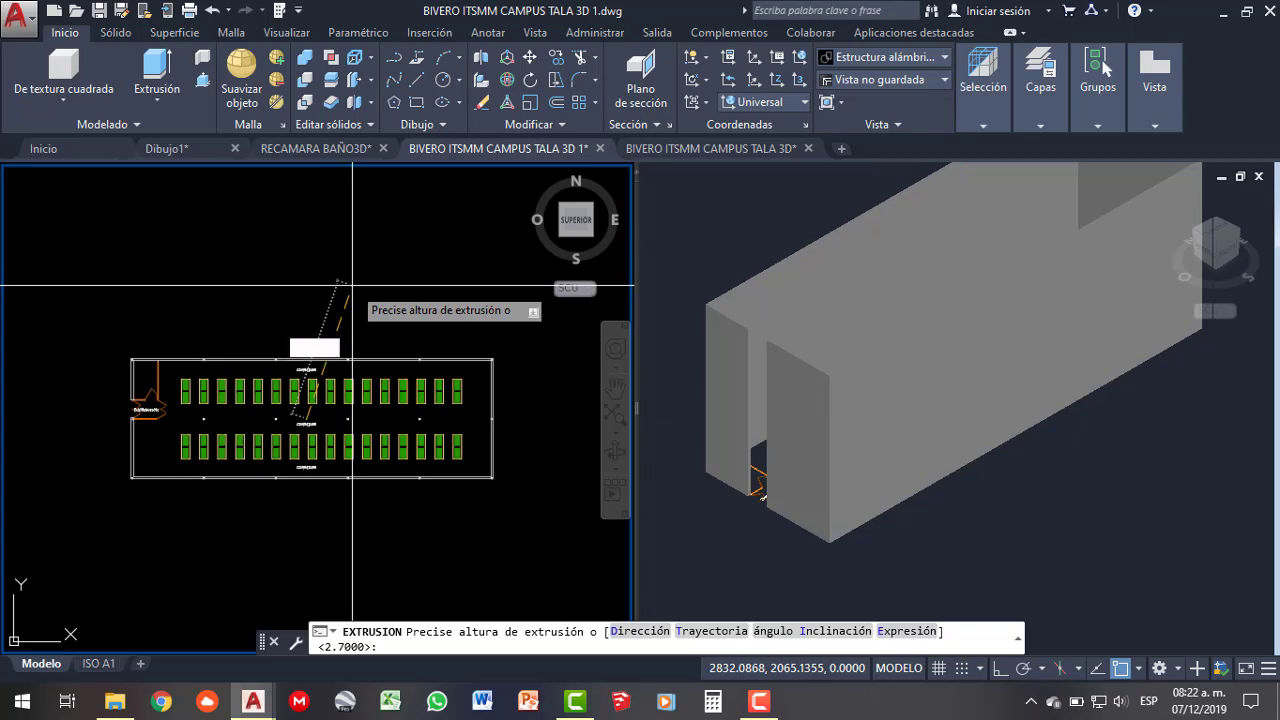
{"action": "key", "text": "Return"}
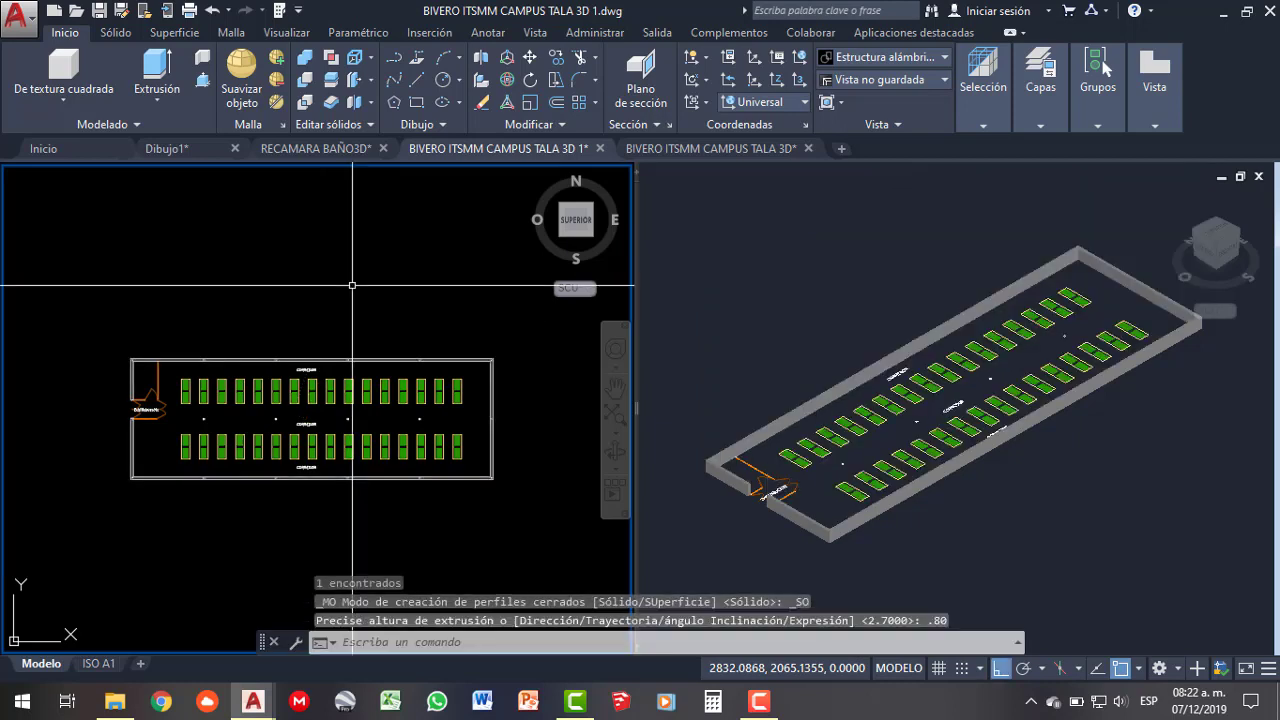
{"action": "left_click", "coordinate": [824, 444]}
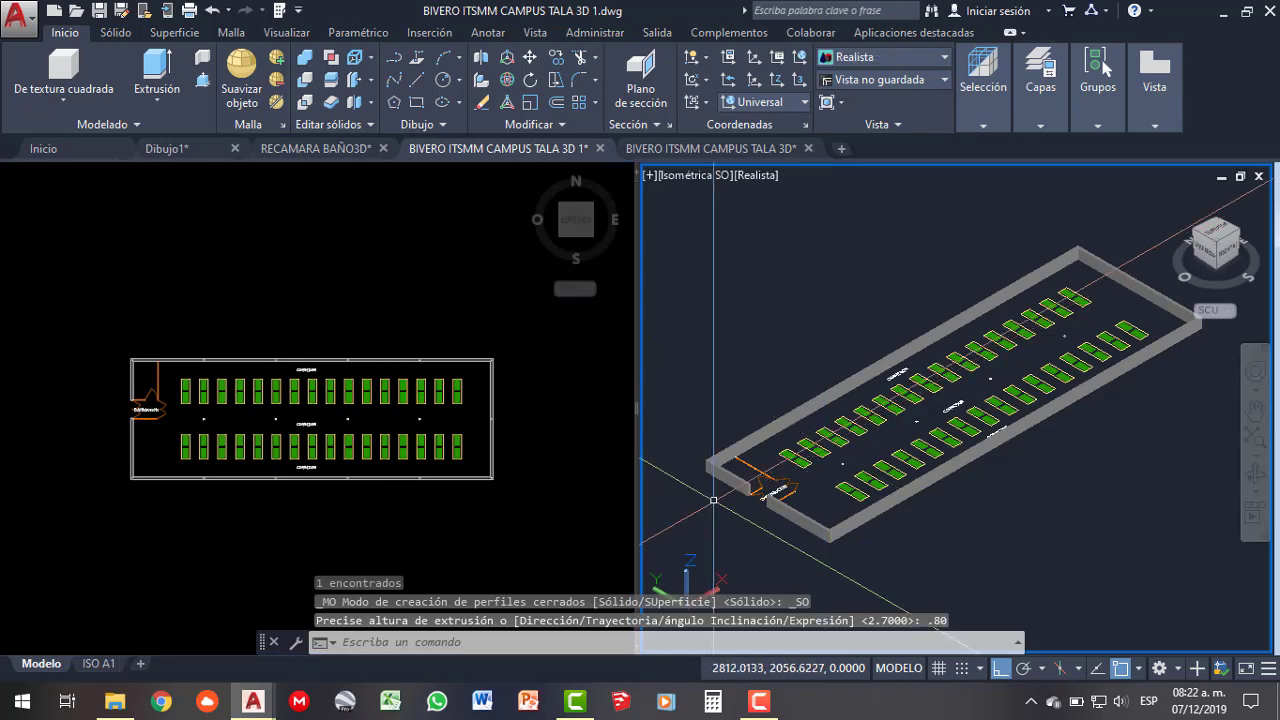
{"action": "scroll", "coordinate": [820, 435], "scroll_direction": "up", "scroll_amount": 3}
{"action": "scroll", "coordinate": [805, 405], "scroll_direction": "up", "scroll_amount": 3}
{"action": "scroll", "coordinate": [803, 401], "scroll_direction": "down", "scroll_amount": 2}
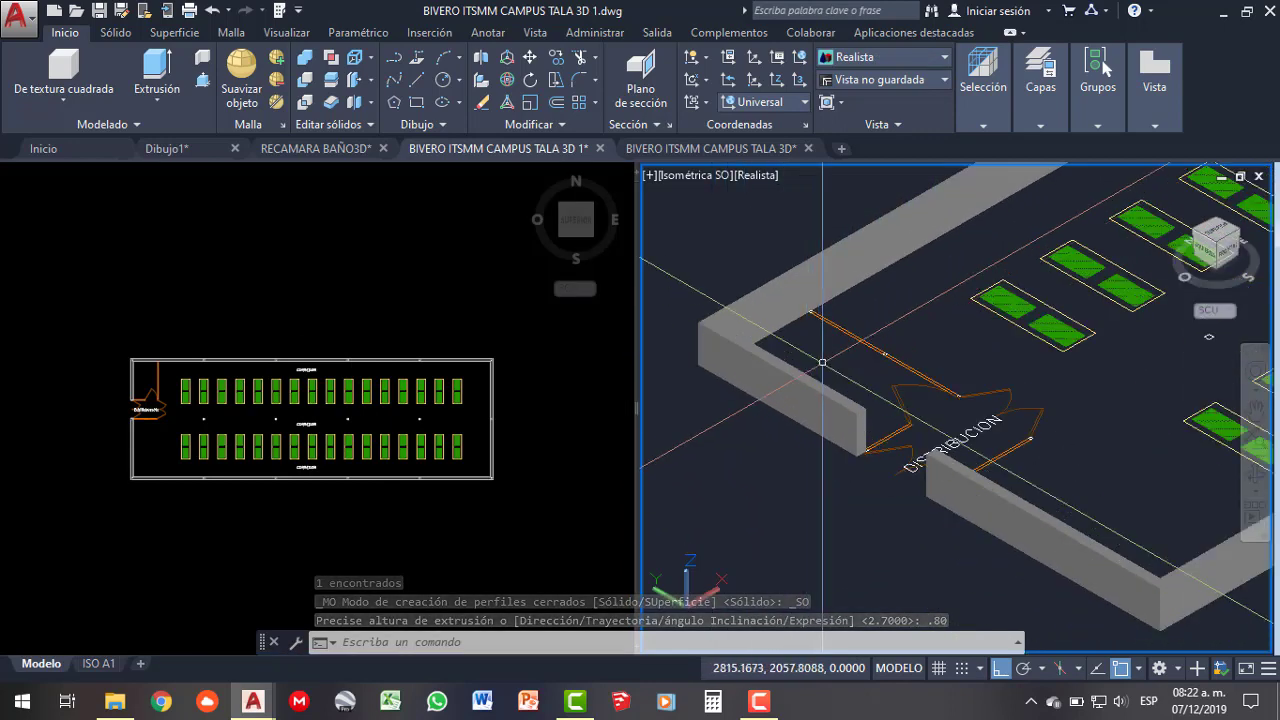
{"action": "scroll", "coordinate": [780, 430], "scroll_direction": "down", "scroll_amount": 3}
{"action": "scroll", "coordinate": [753, 459], "scroll_direction": "down", "scroll_amount": 2}
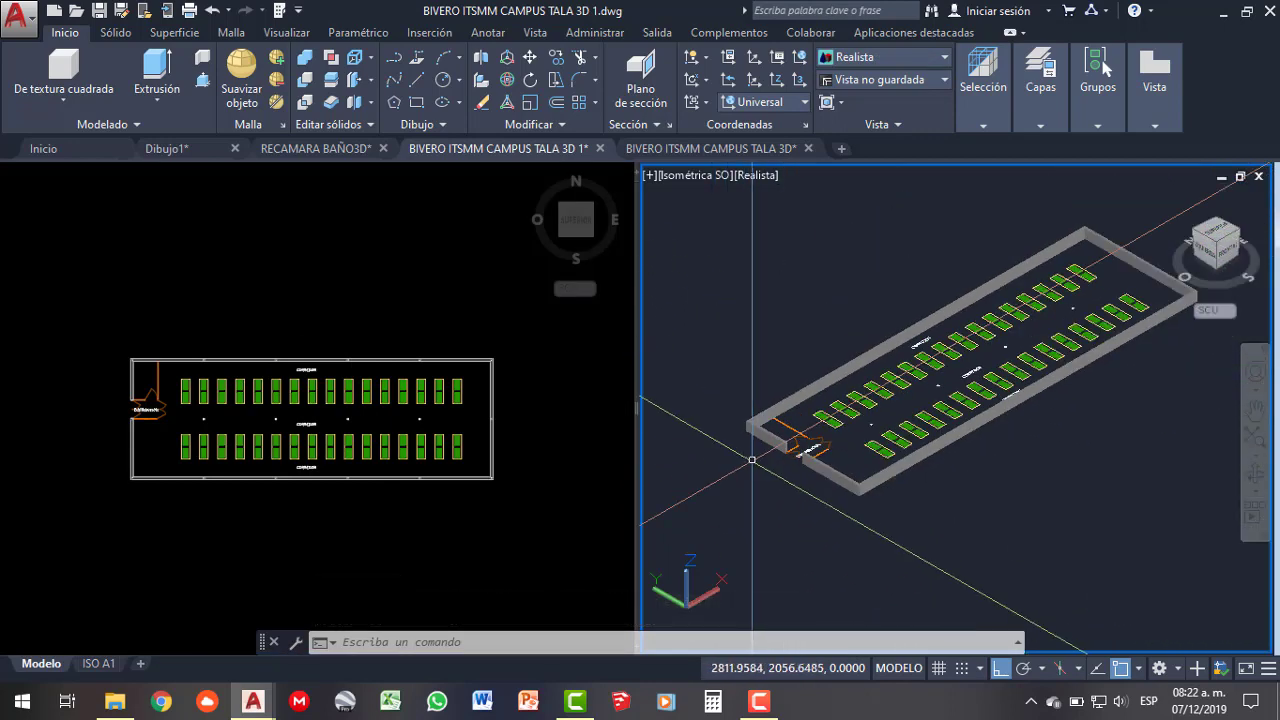
{"action": "left_click", "coordinate": [149, 501]}
{"action": "scroll", "coordinate": [135, 478], "scroll_direction": "up", "scroll_amount": 6}
- Select the 6-column, 3-row plant-bed array to review it, then cancel EDITARMATRIZ
{"action": "scroll", "coordinate": [120, 460], "scroll_direction": "up", "scroll_amount": 5}
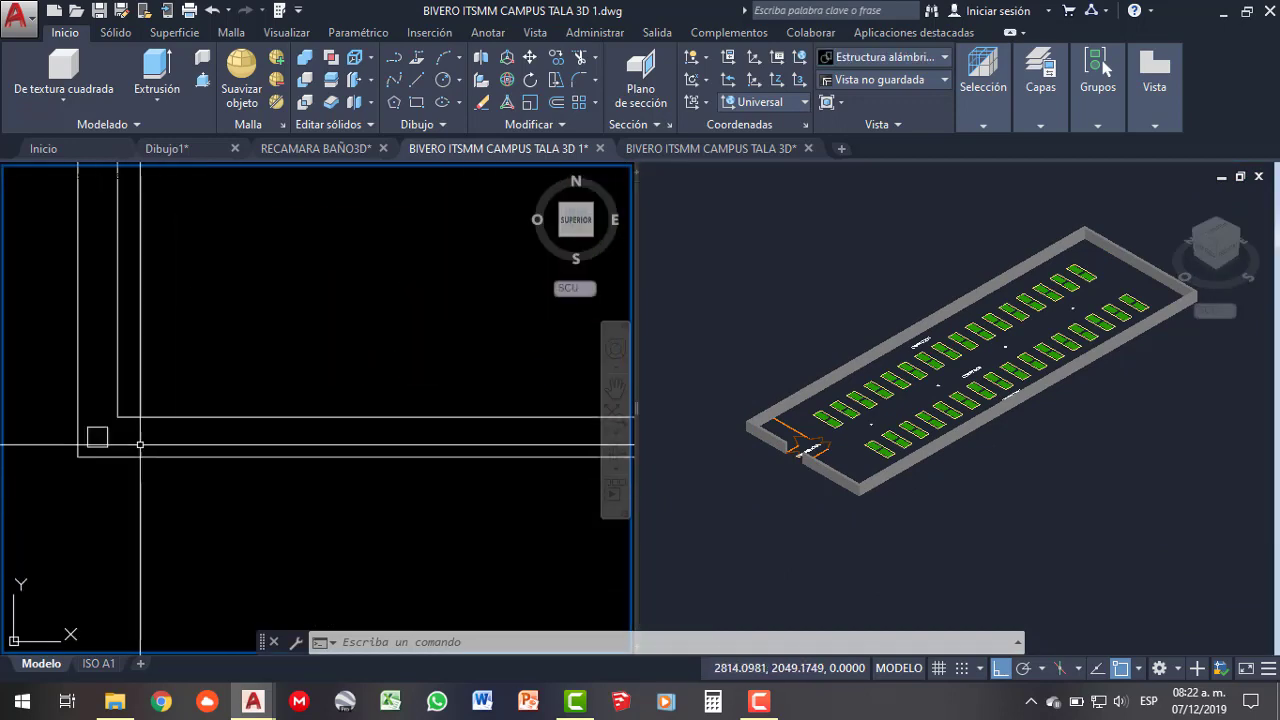
{"action": "left_click", "coordinate": [97, 437]}
{"action": "scroll", "coordinate": [103, 463], "scroll_direction": "down", "scroll_amount": 2}
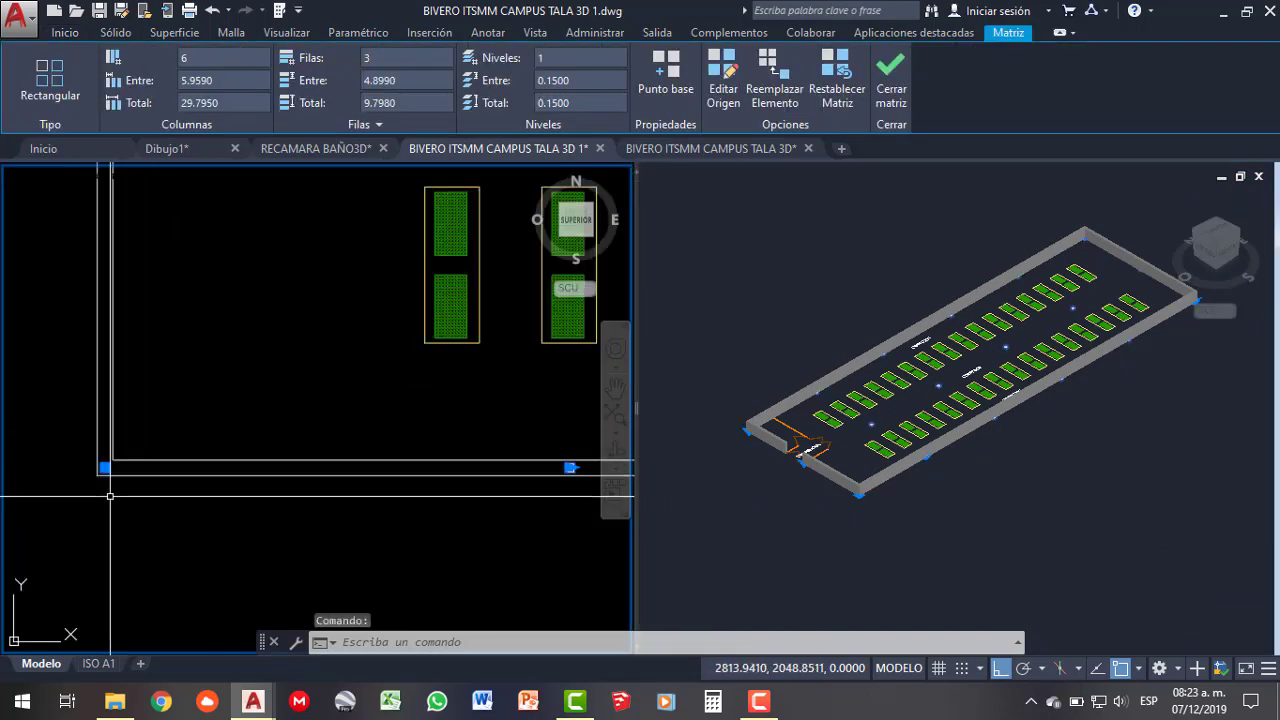
{"action": "scroll", "coordinate": [110, 505], "scroll_direction": "down", "scroll_amount": 2}
{"action": "middle_click_drag", "start_coordinate": [410, 480], "coordinate": [297, 490]}
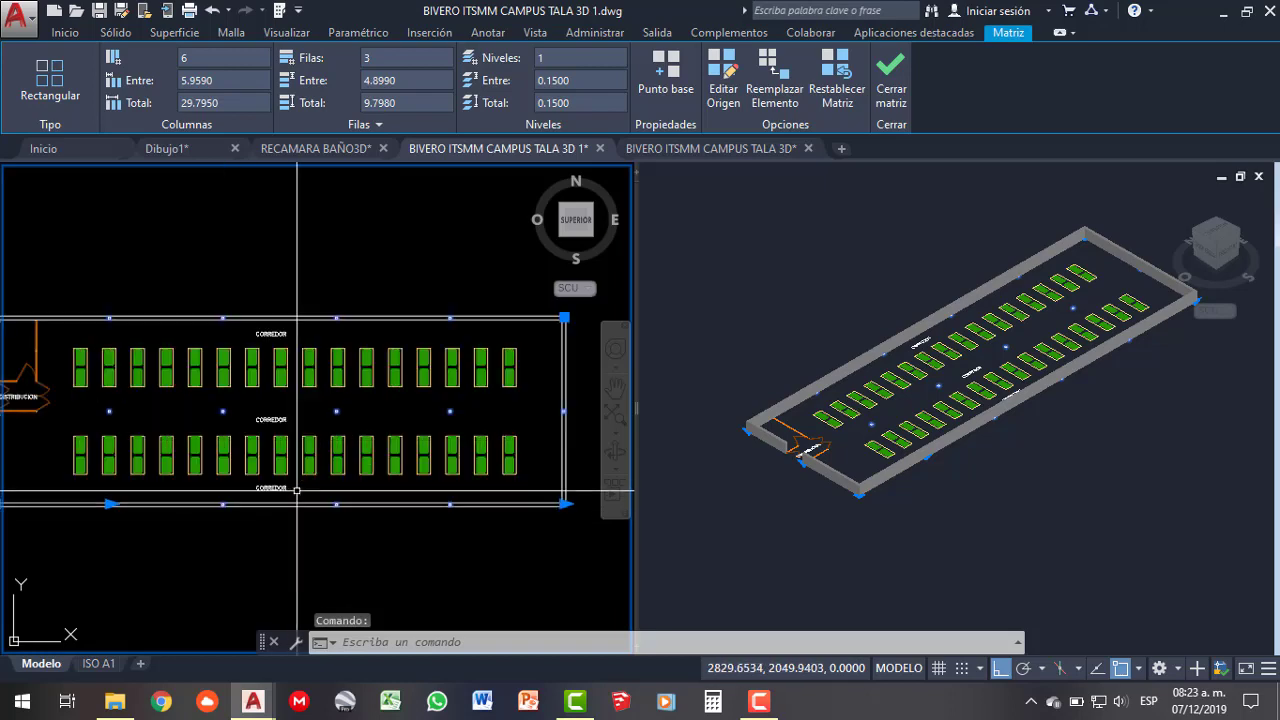
{"action": "scroll", "coordinate": [520, 430], "scroll_direction": "down", "scroll_amount": 2}
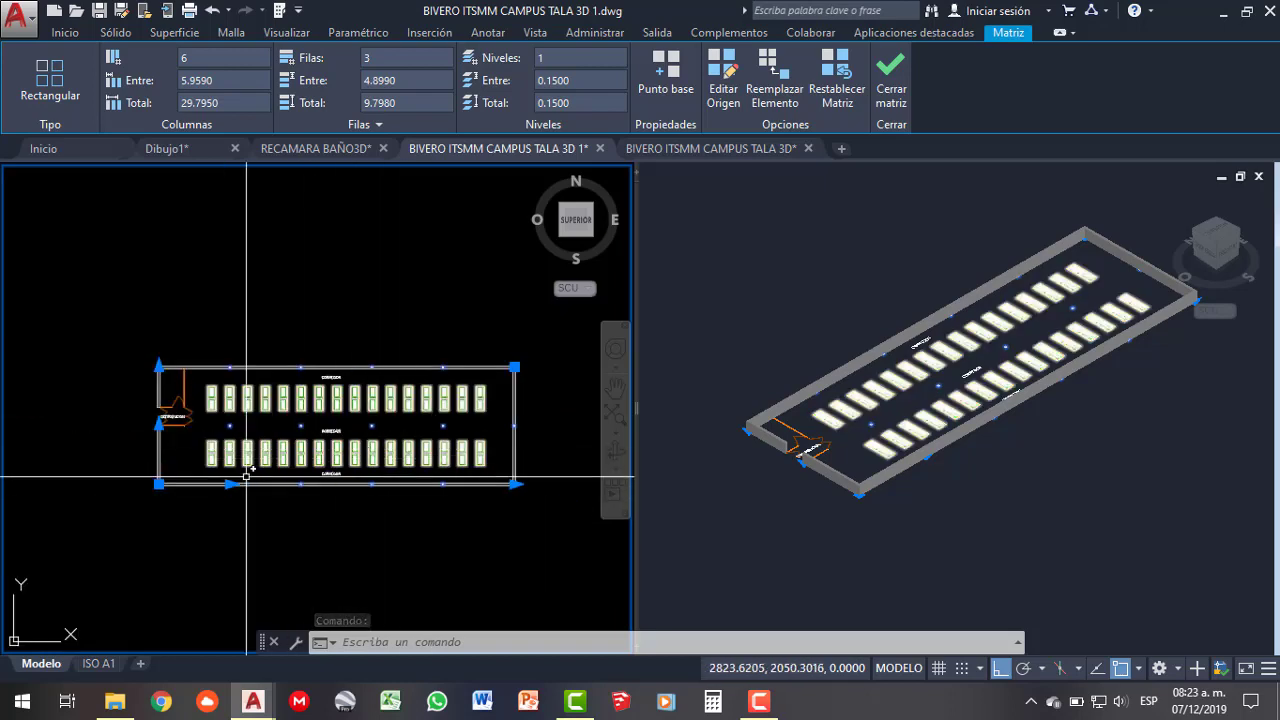
{"action": "scroll", "coordinate": [152, 480], "scroll_direction": "up", "scroll_amount": 2}
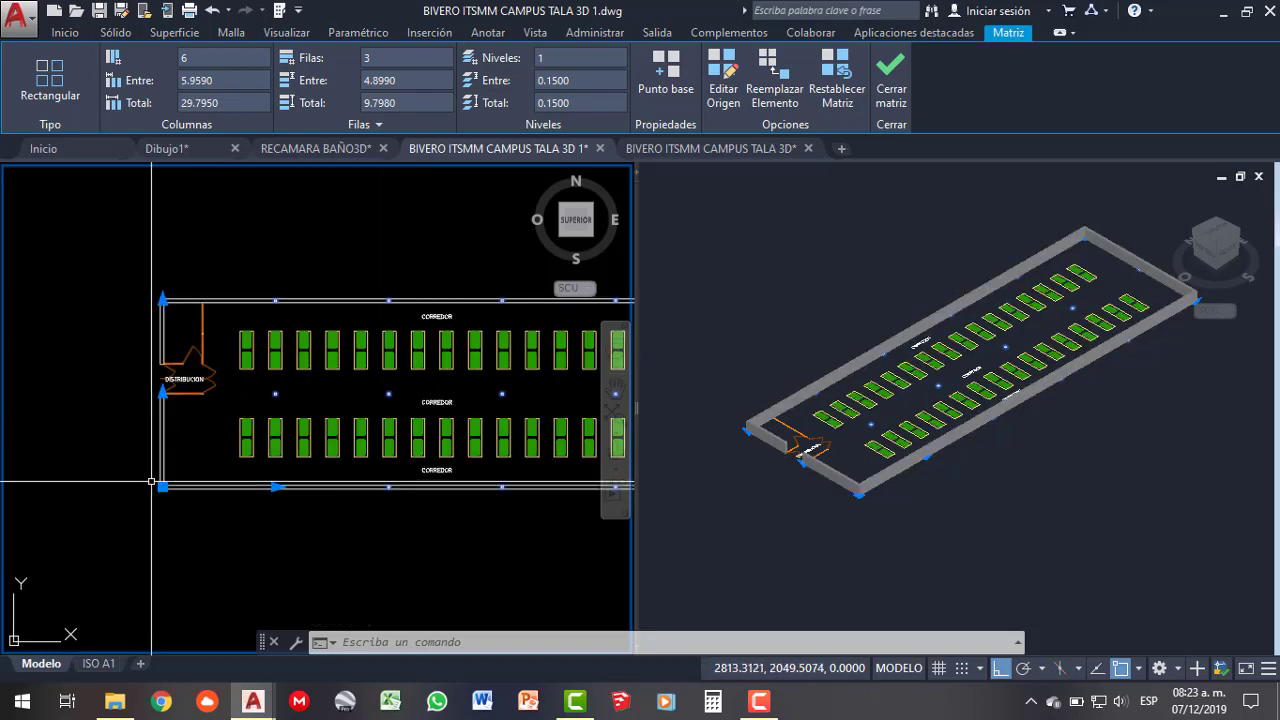
{"action": "scroll", "coordinate": [162, 490], "scroll_direction": "up", "scroll_amount": 2}
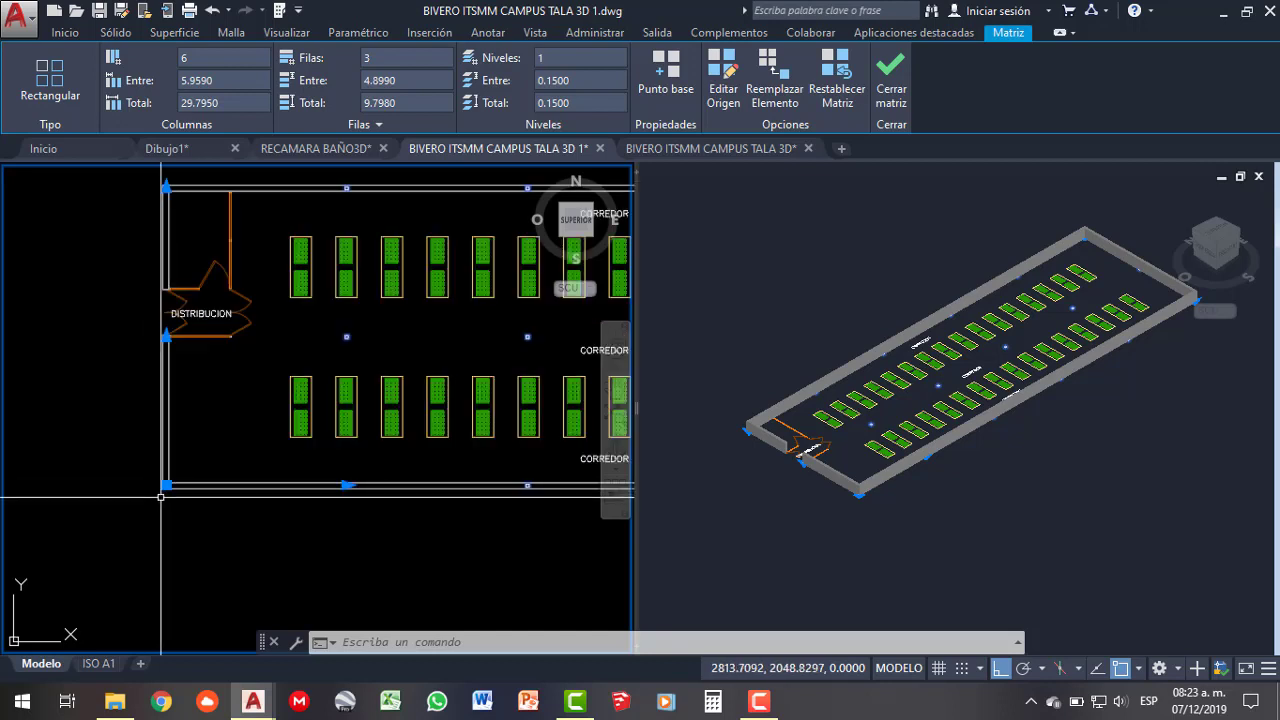
{"action": "scroll", "coordinate": [175, 497], "scroll_direction": "up", "scroll_amount": 2}
{"action": "scroll", "coordinate": [175, 497], "scroll_direction": "up", "scroll_amount": 2}
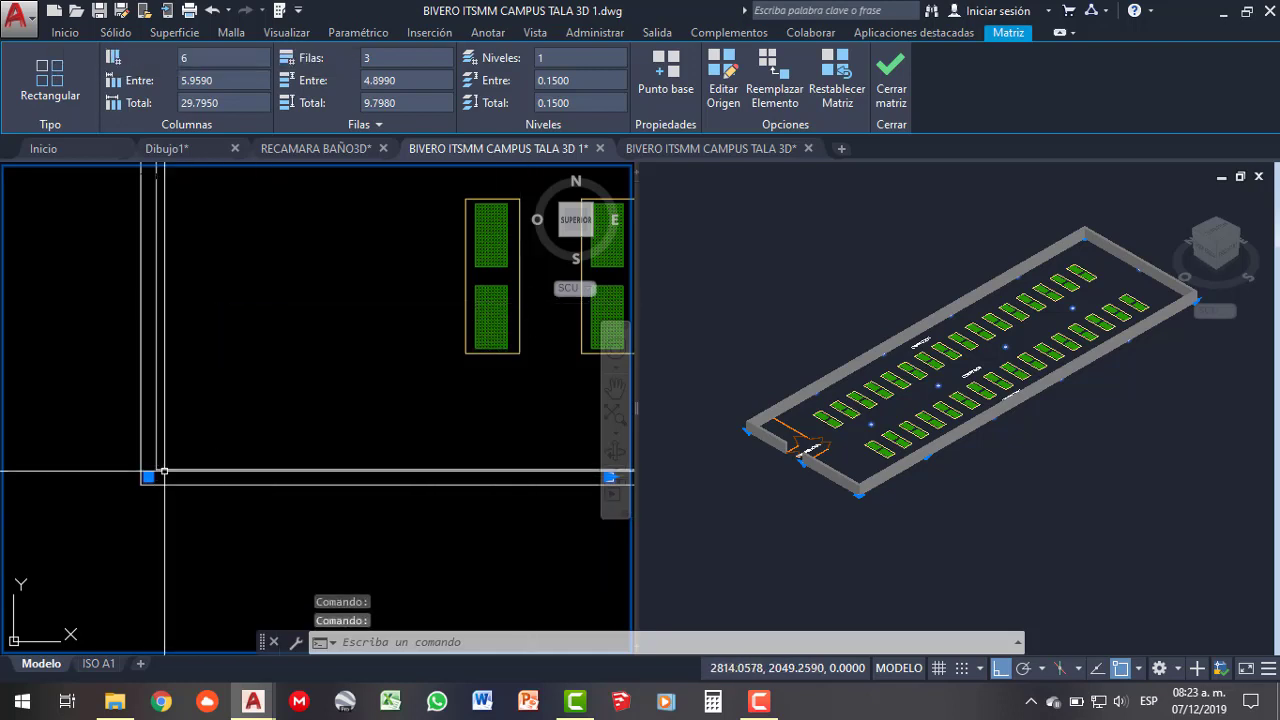
{"action": "scroll", "coordinate": [130, 478], "scroll_direction": "down", "scroll_amount": 3}
{"action": "scroll", "coordinate": [110, 488], "scroll_direction": "down", "scroll_amount": 3}
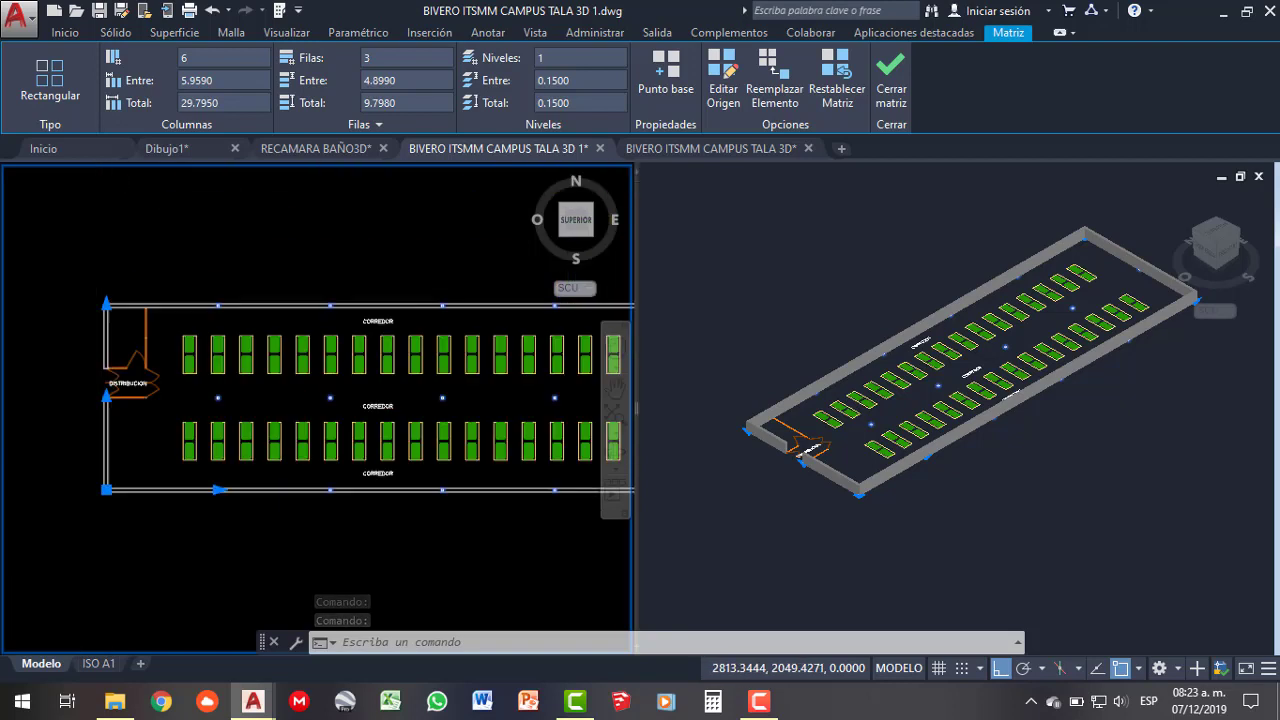
{"action": "scroll", "coordinate": [98, 485], "scroll_direction": "down", "scroll_amount": 2}
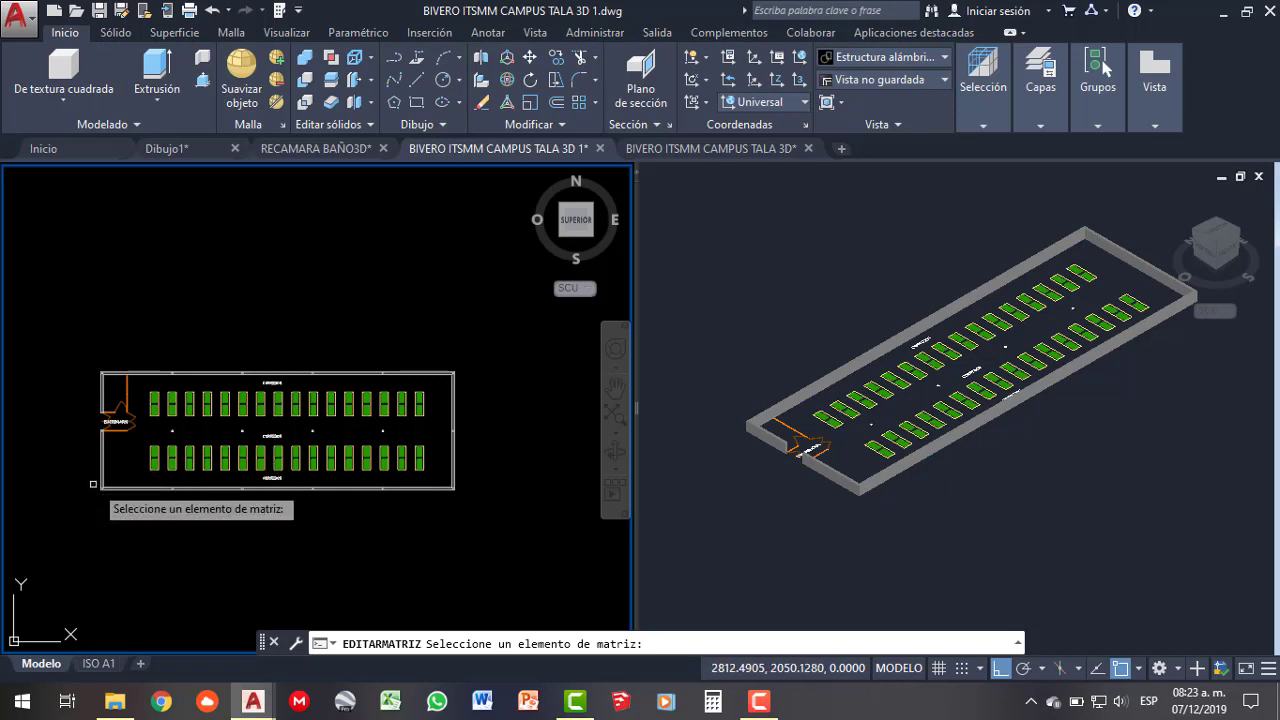
{"action": "scroll", "coordinate": [179, 463], "scroll_direction": "up", "scroll_amount": 2}
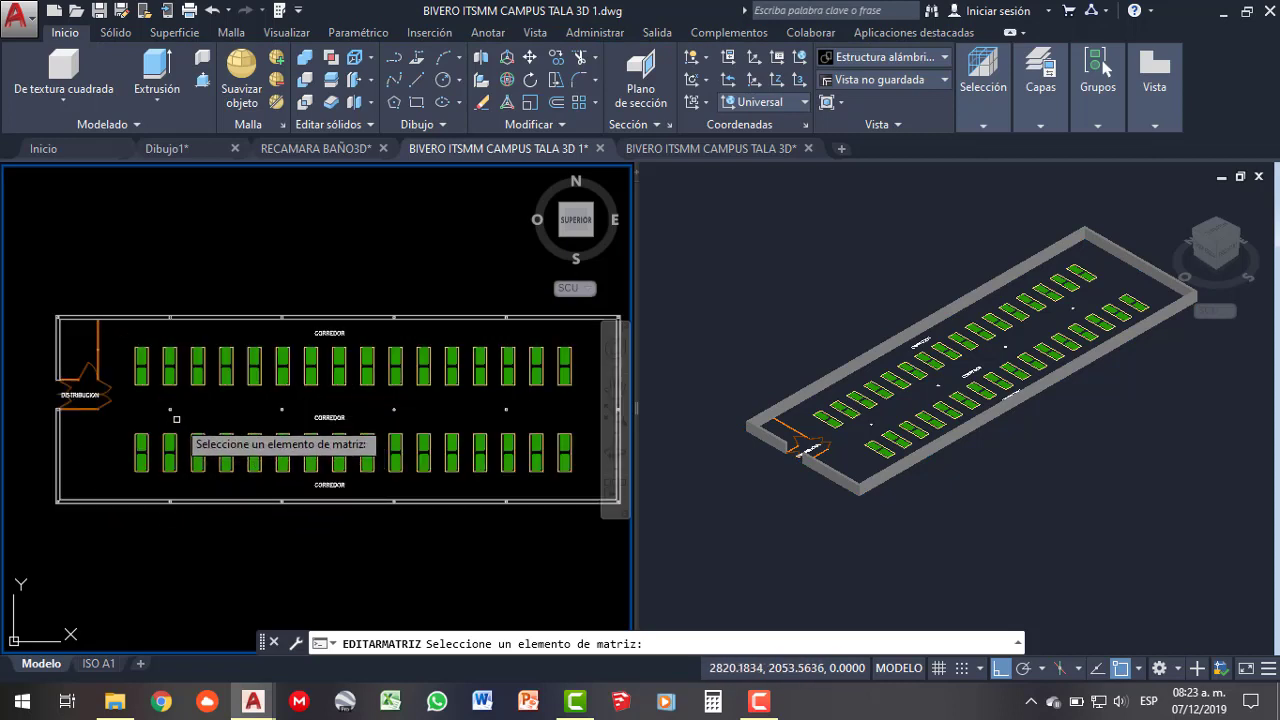
{"action": "key", "text": "Escape"}
{"action": "left_click", "coordinate": [173, 419]}
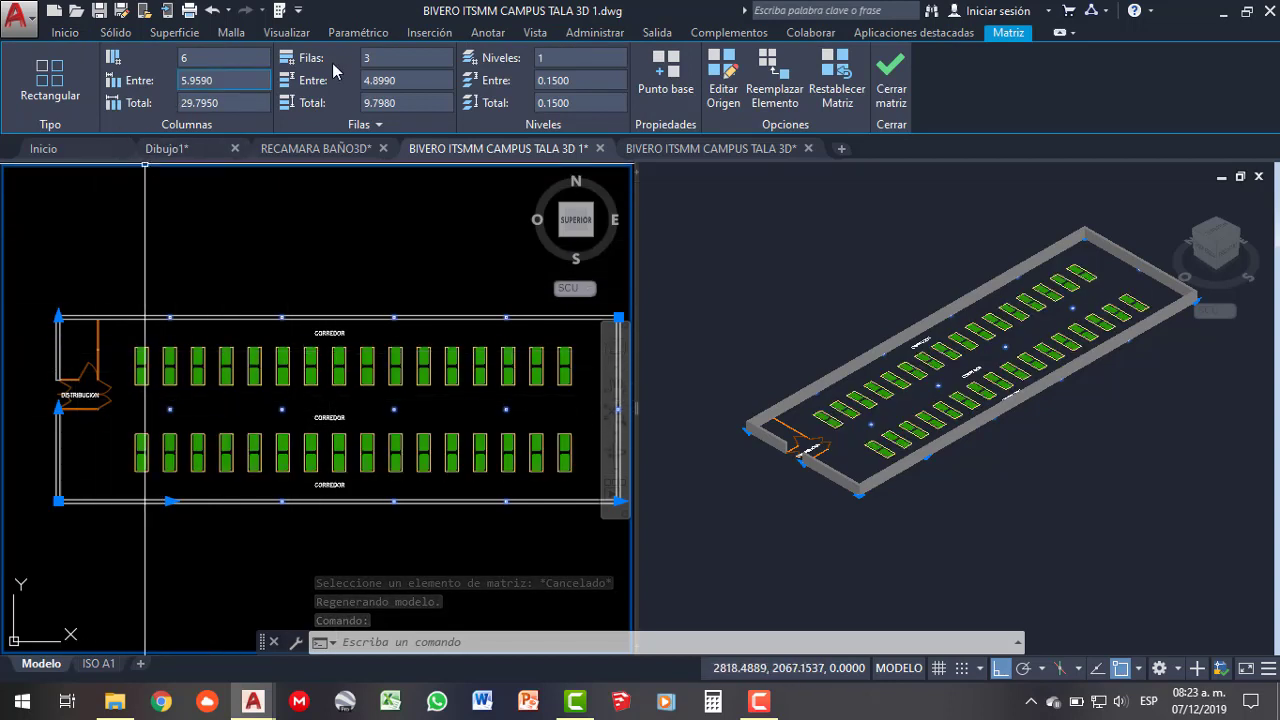
{"action": "left_click", "coordinate": [63, 34]}
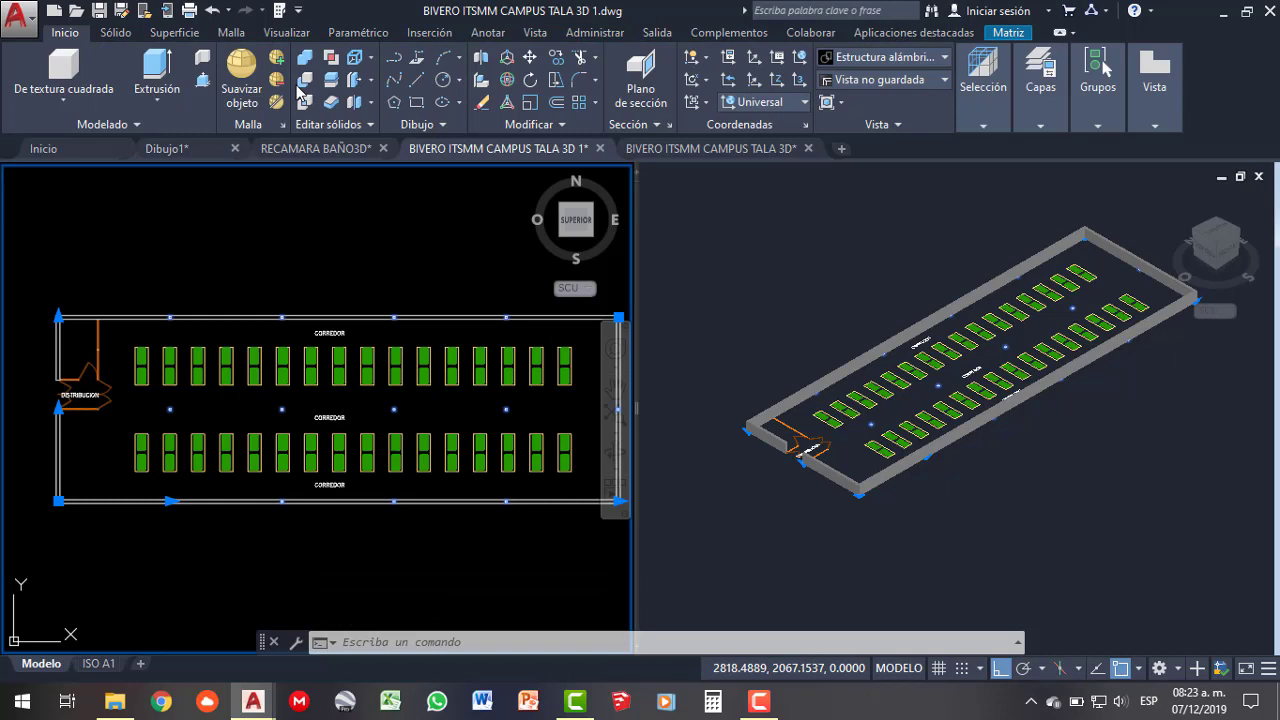
- Window-select the column outlines along the bottom wall and extrude them 5 units high
{"action": "left_click", "coordinate": [568, 123]}
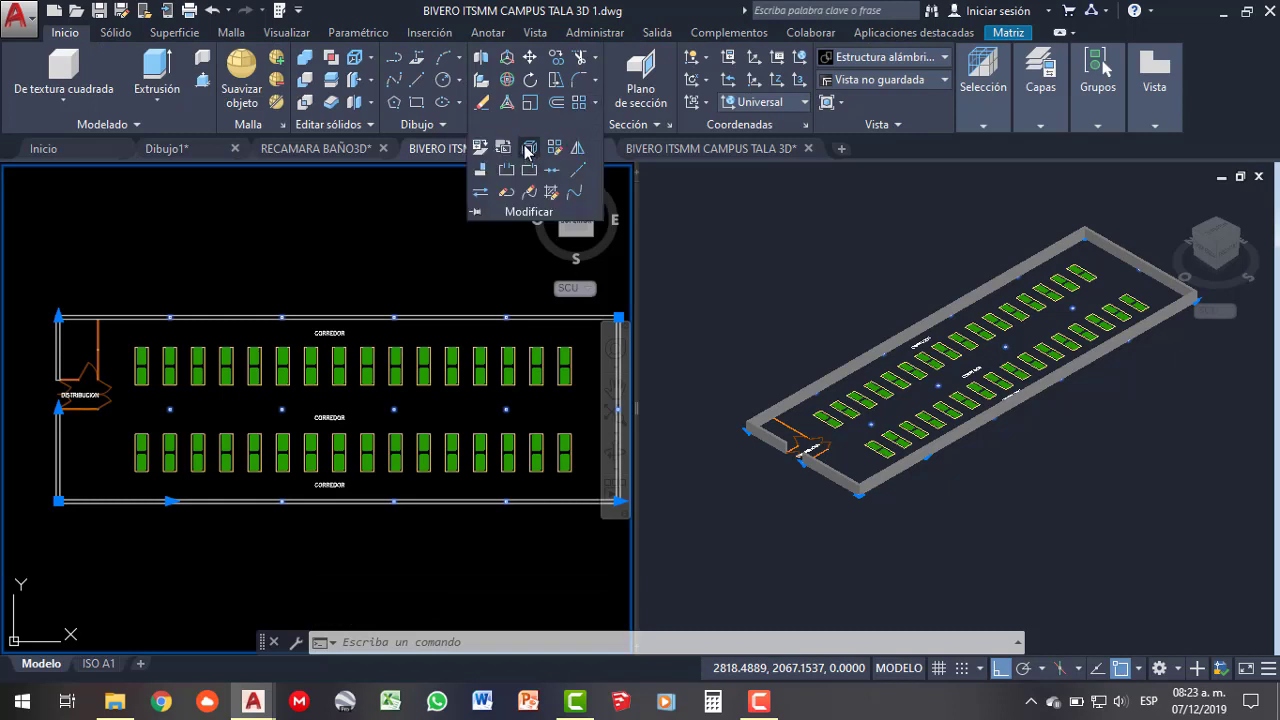
{"action": "scroll", "coordinate": [52, 505], "scroll_direction": "up", "scroll_amount": 2}
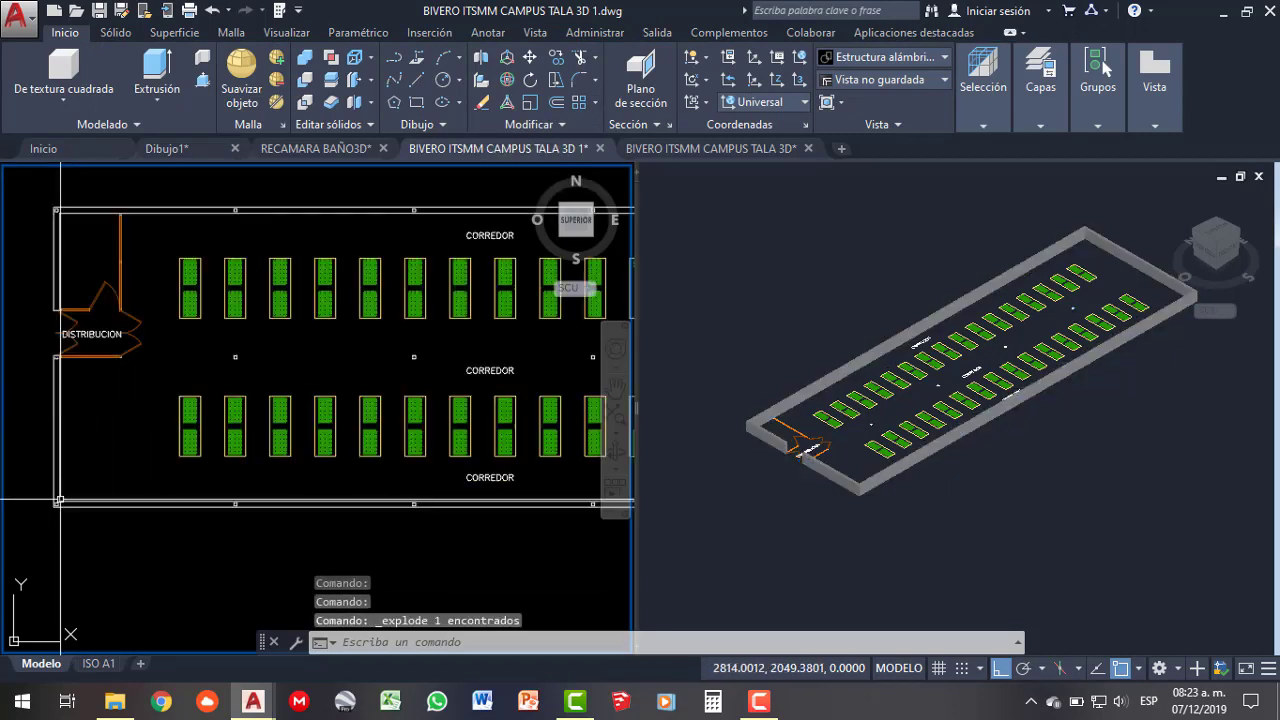
{"action": "scroll", "coordinate": [48, 512], "scroll_direction": "up", "scroll_amount": 3}
{"action": "scroll", "coordinate": [61, 517], "scroll_direction": "down", "scroll_amount": 2}
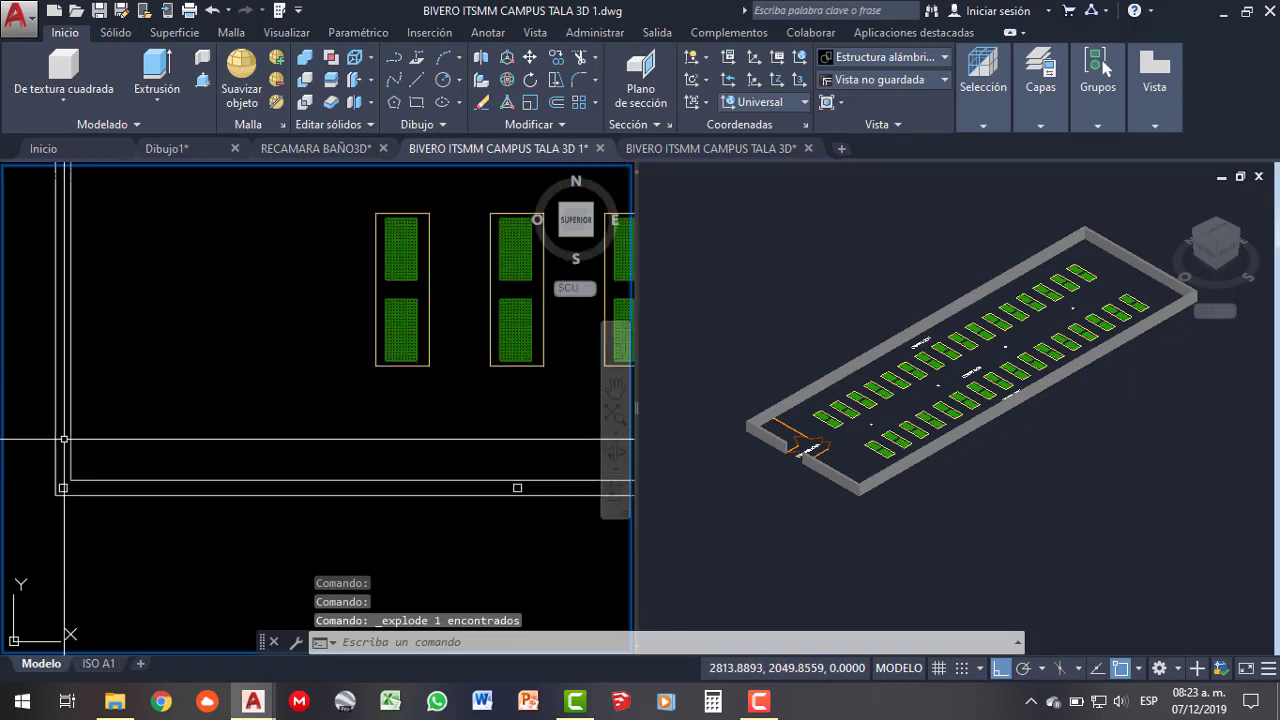
{"action": "scroll", "coordinate": [40, 480], "scroll_direction": "down", "scroll_amount": 2}
{"action": "left_click", "coordinate": [22, 451]}
{"action": "scroll", "coordinate": [55, 449], "scroll_direction": "down", "scroll_amount": 2}
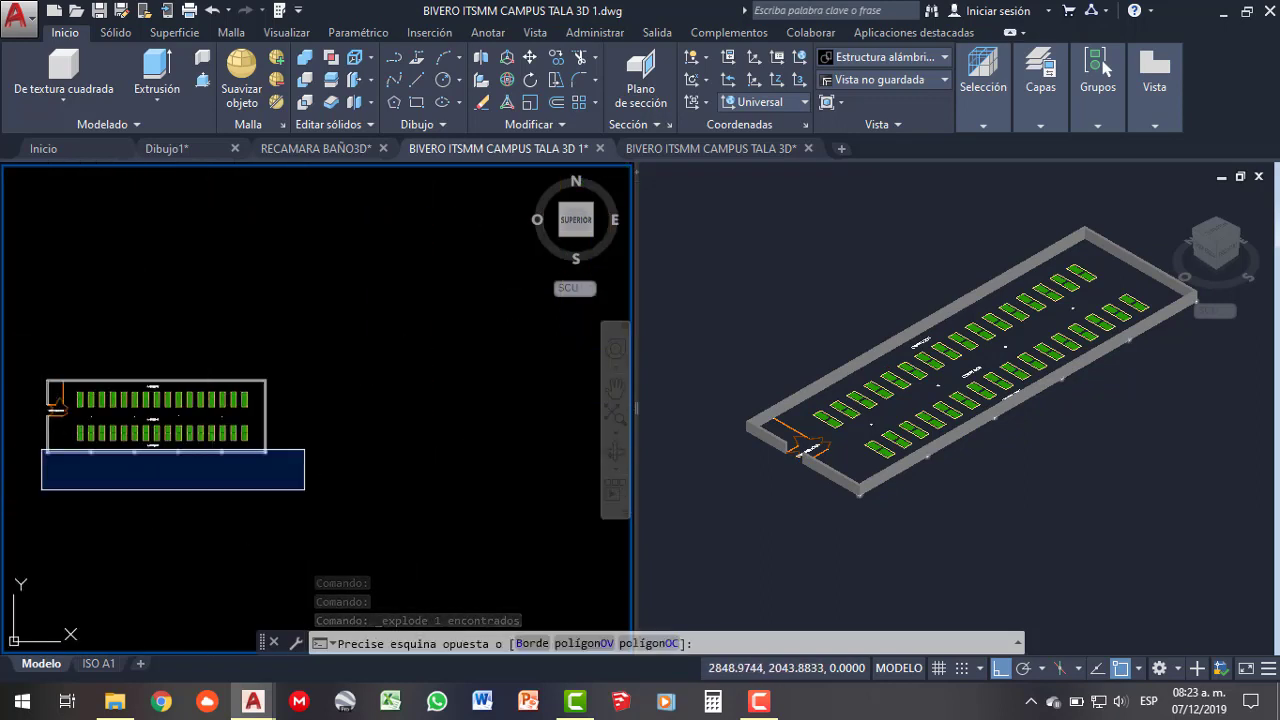
{"action": "left_click", "coordinate": [308, 485]}
{"action": "left_click", "coordinate": [157, 68]}
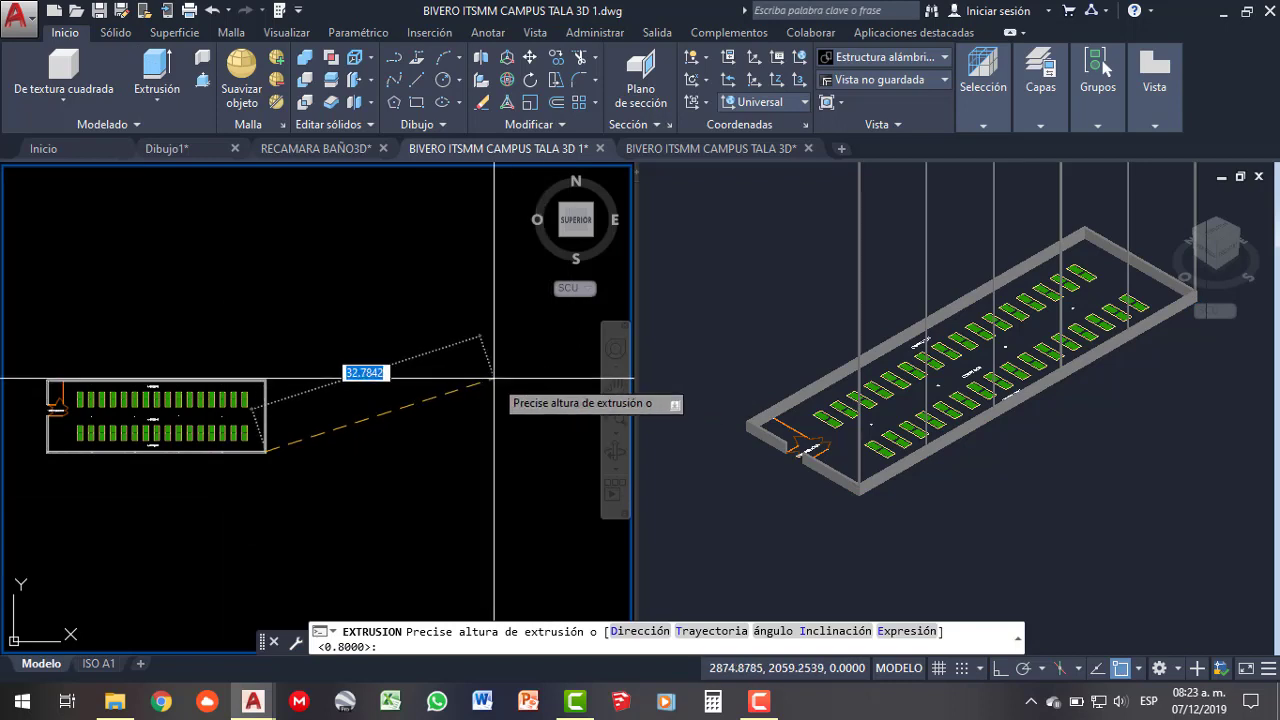
{"action": "type", "text": "5"}
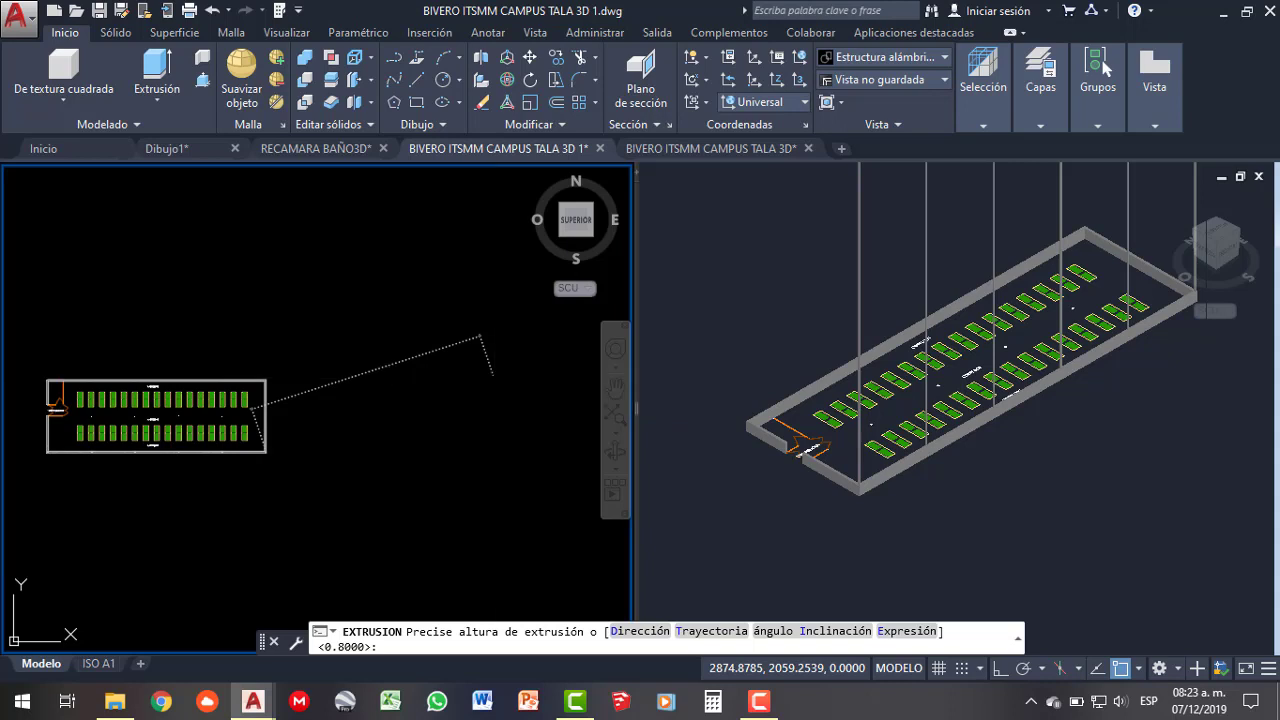
{"action": "key", "text": "Return"}
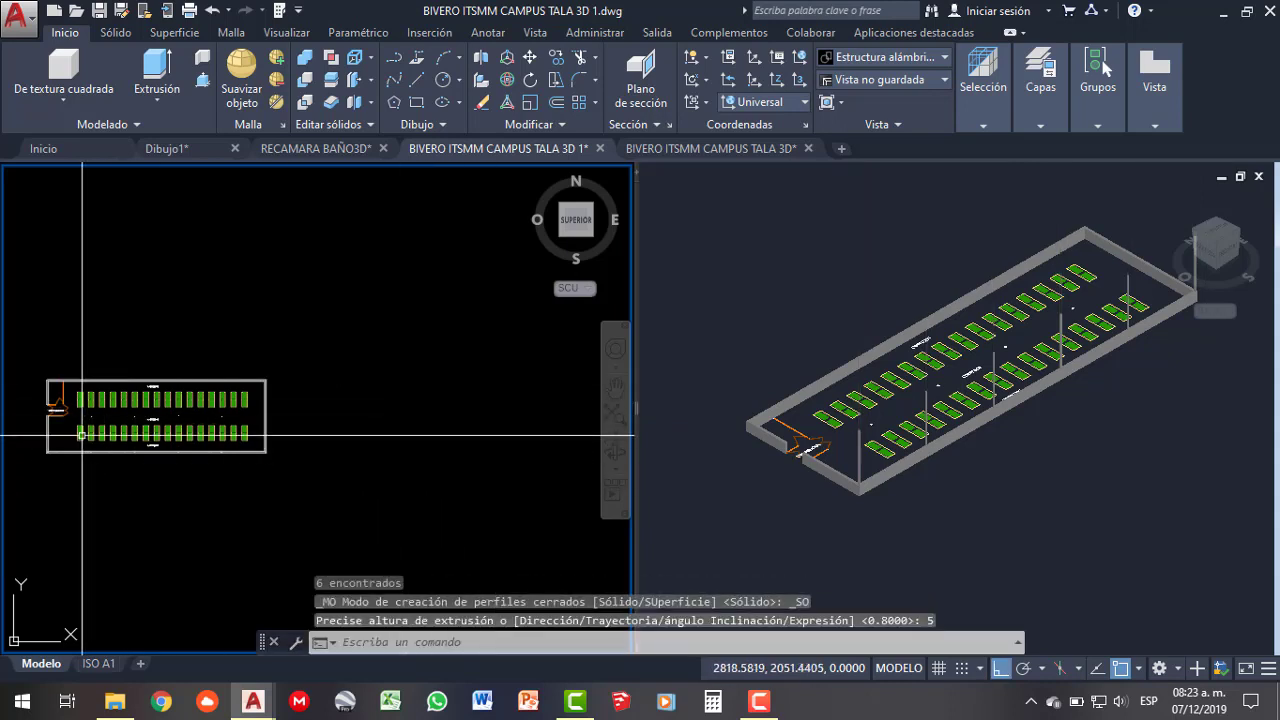
- Extrude the column outlines along the top wall to a height of 5
{"action": "scroll", "coordinate": [50, 380], "scroll_direction": "up", "scroll_amount": 2}
{"action": "left_click", "coordinate": [34, 362]}
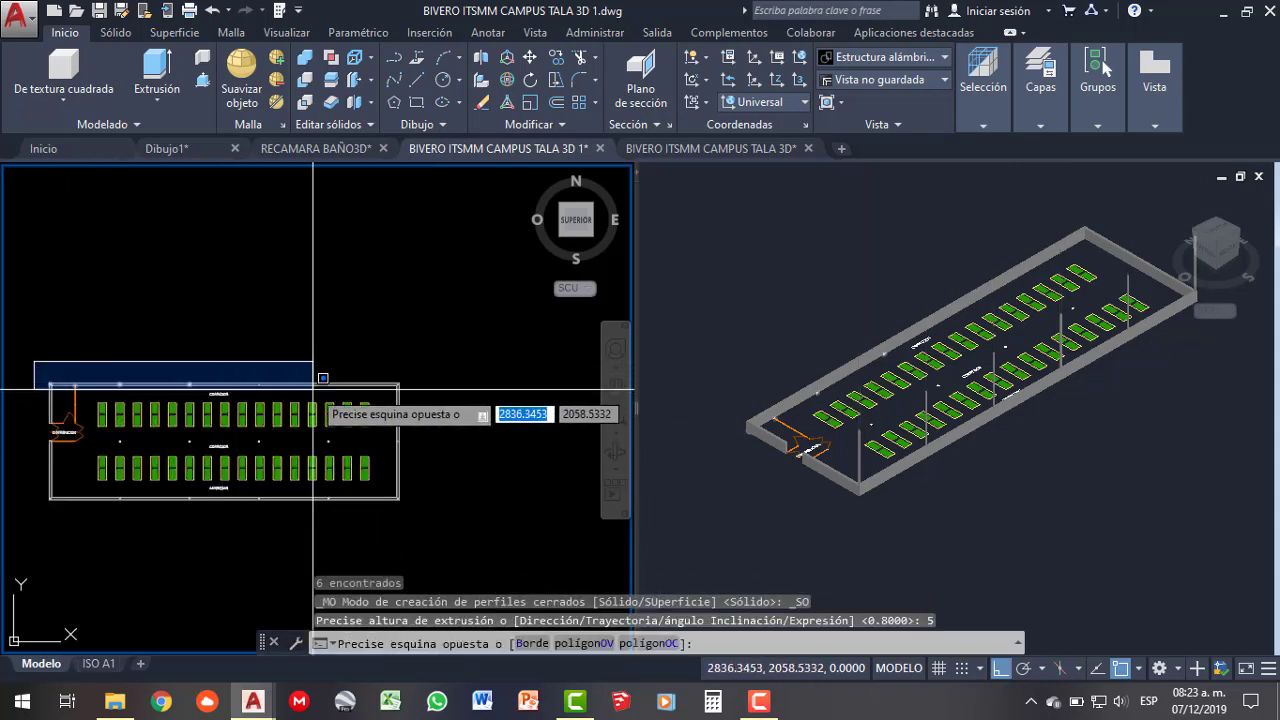
{"action": "left_click", "coordinate": [418, 394]}
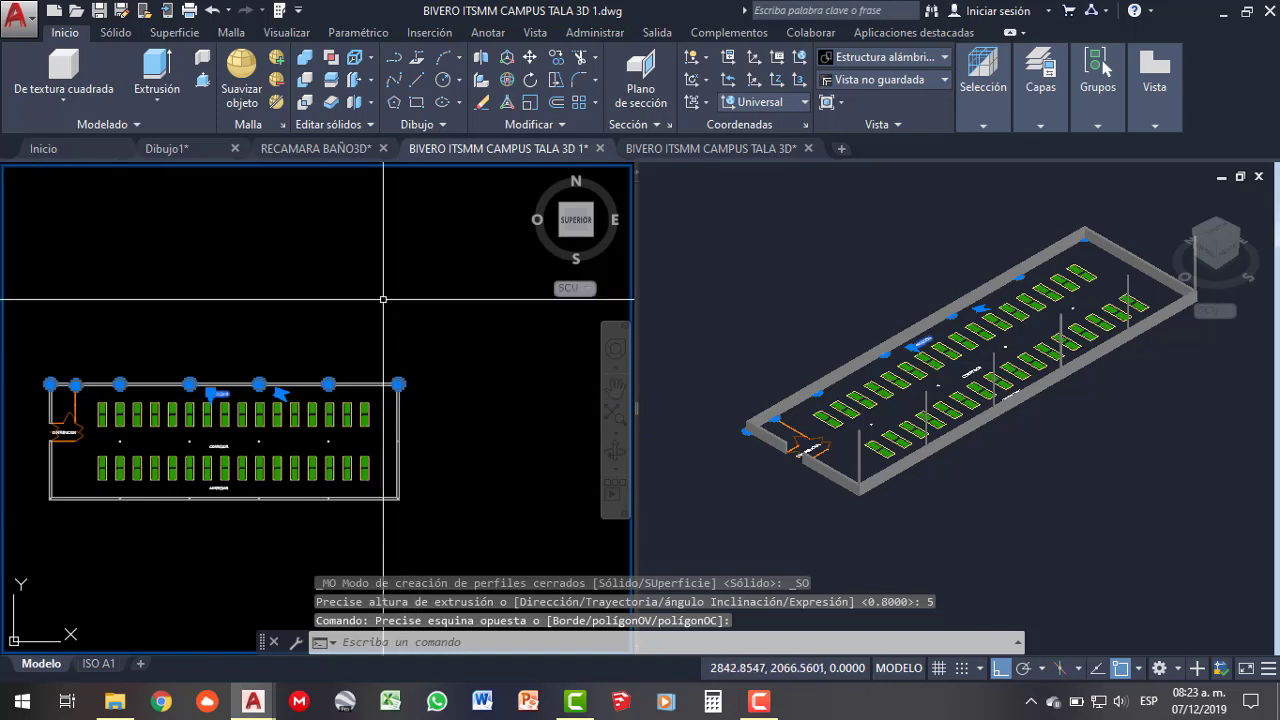
{"action": "key", "text": "space"}
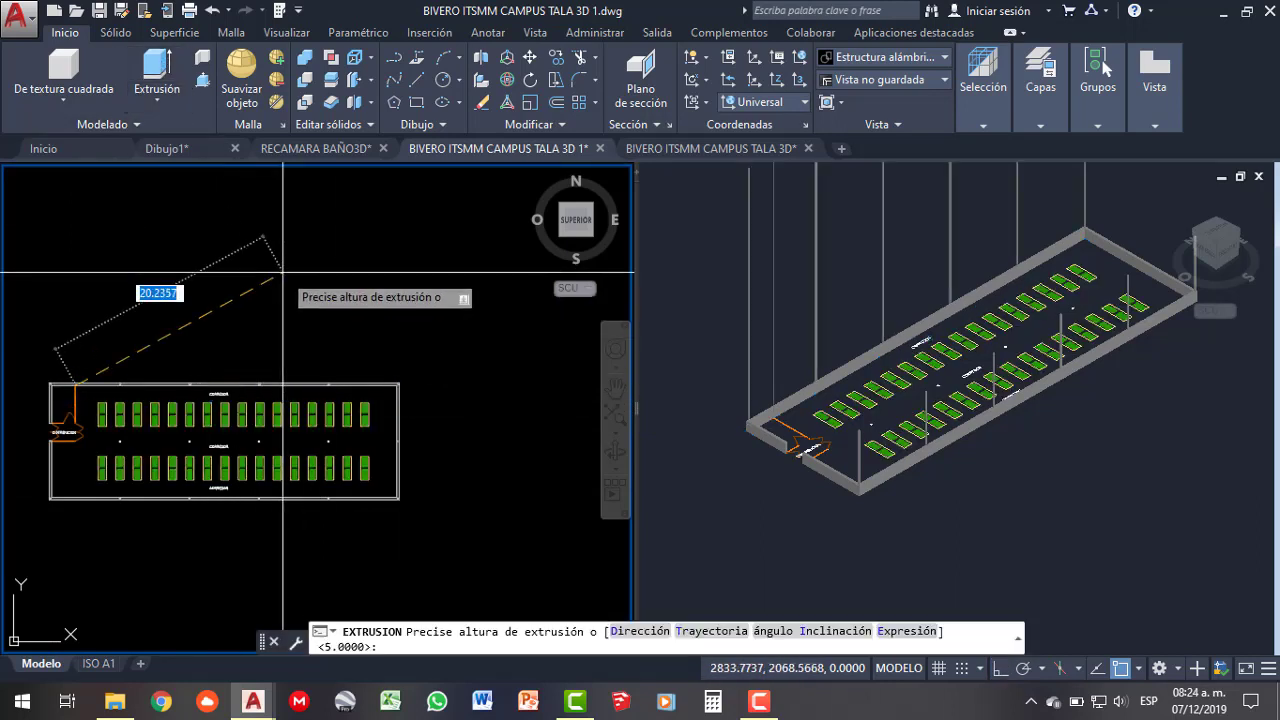
{"action": "type", "text": "5"}
{"action": "key", "text": "Return"}
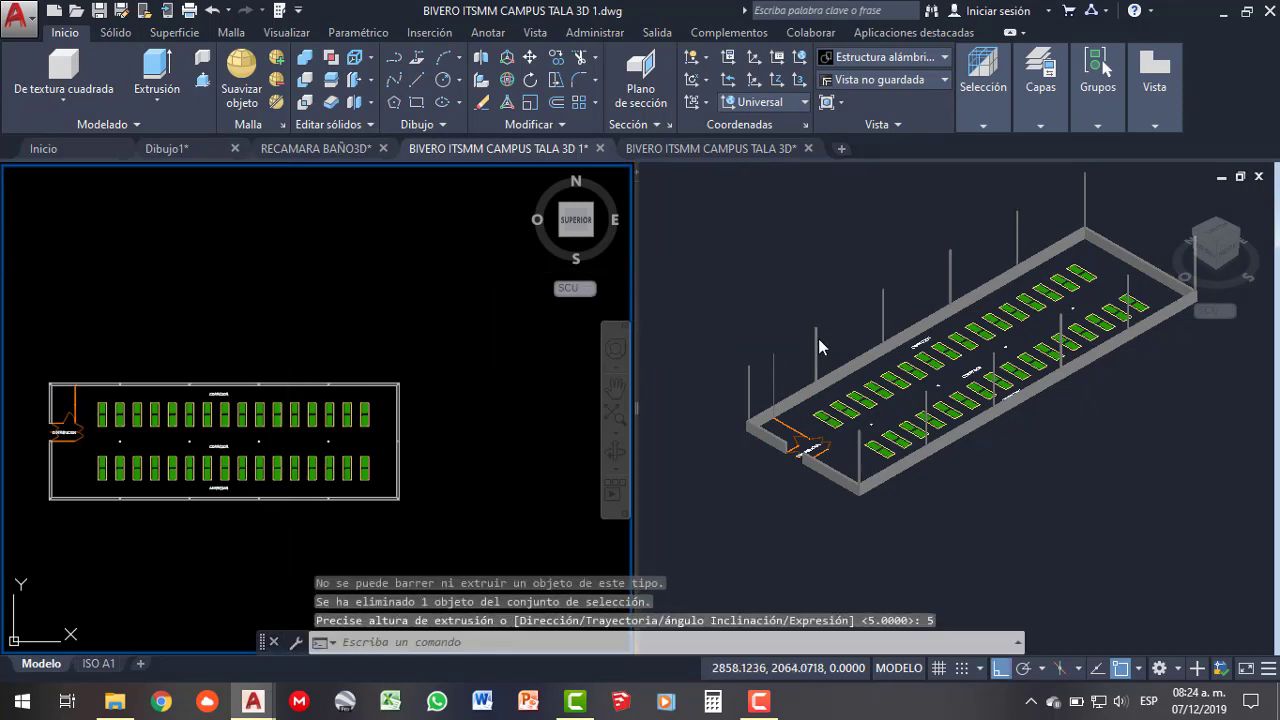
{"action": "left_click", "coordinate": [802, 277]}
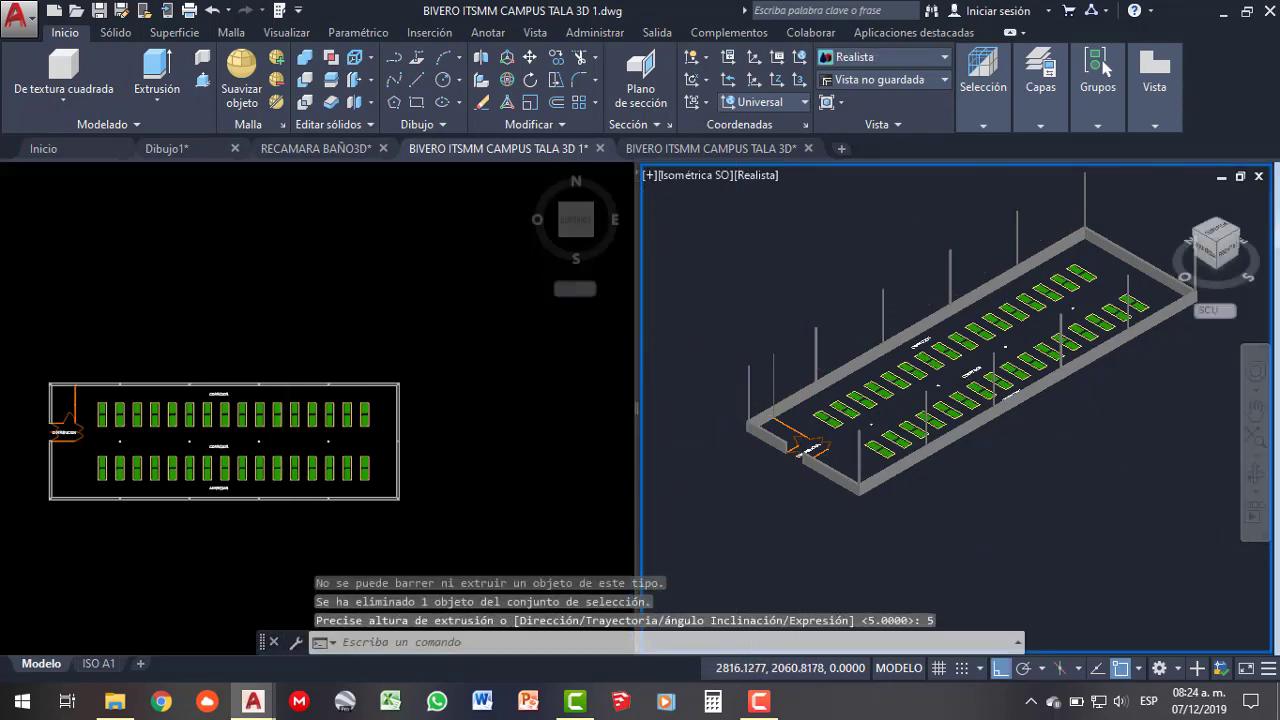
{"action": "scroll", "coordinate": [762, 398], "scroll_direction": "up", "scroll_amount": 3}
{"action": "scroll", "coordinate": [803, 361], "scroll_direction": "up", "scroll_amount": 2}
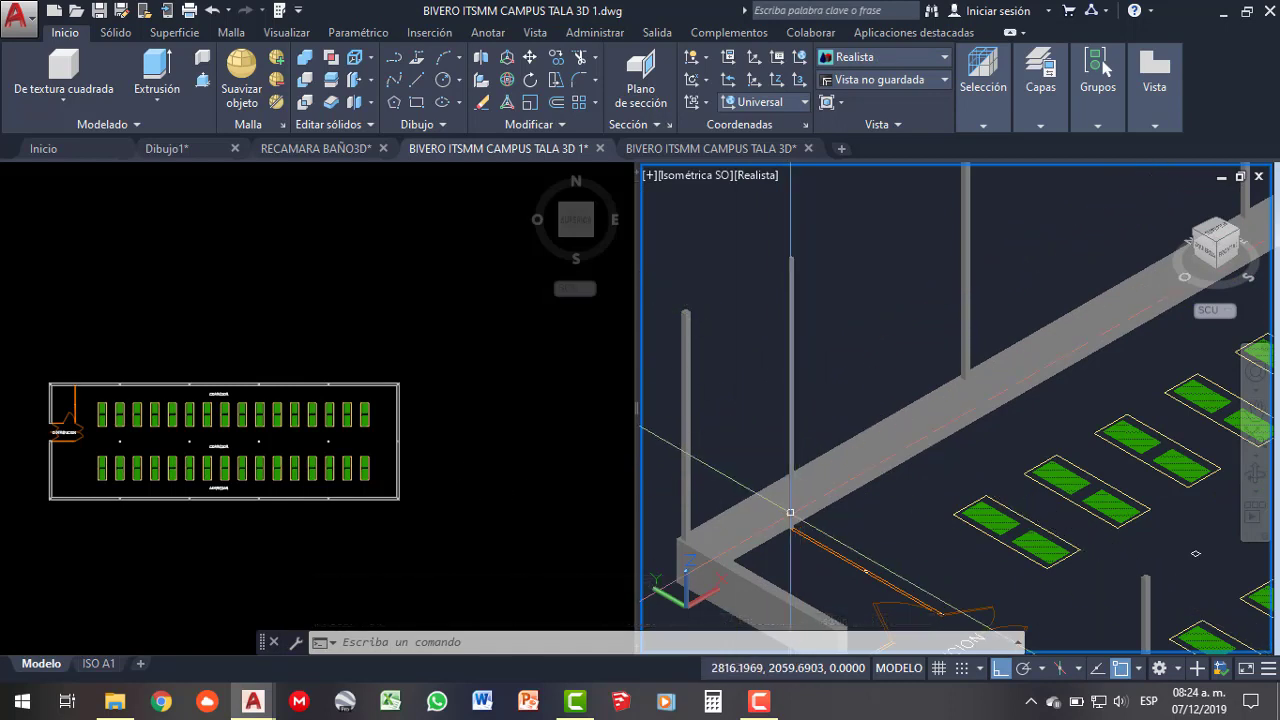
{"action": "left_click", "coordinate": [792, 272]}
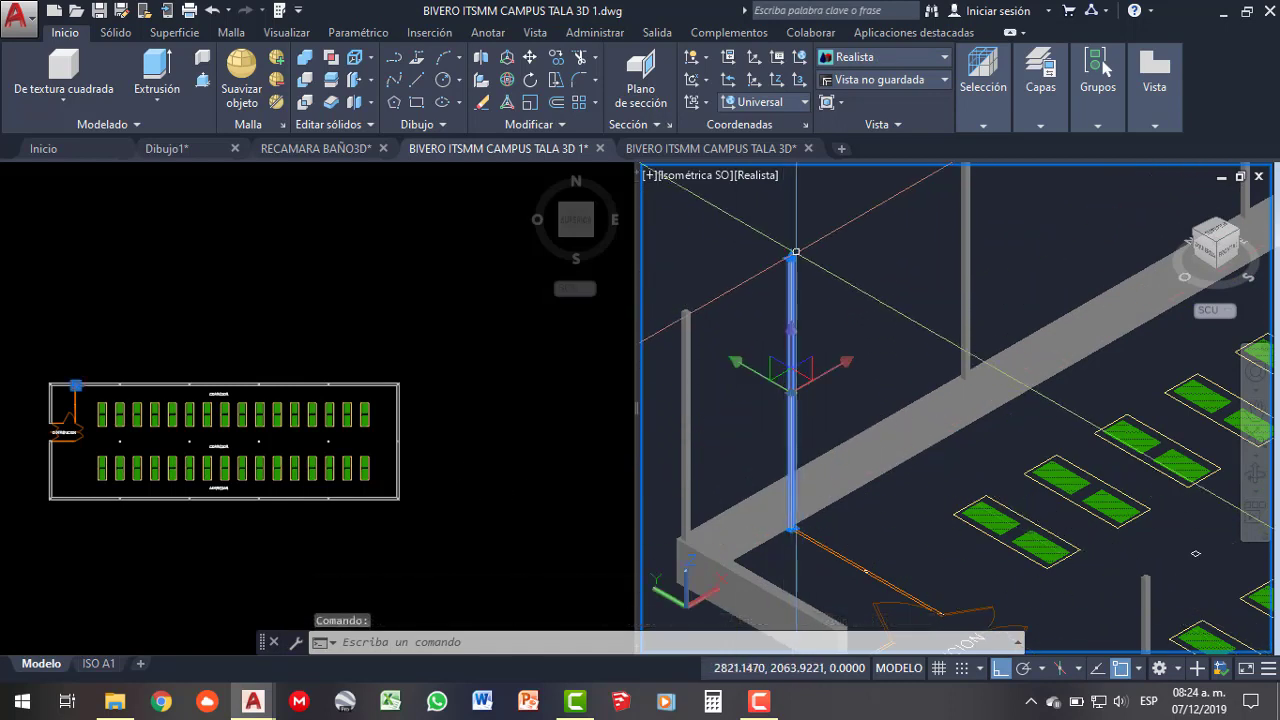
{"action": "scroll", "coordinate": [796, 252], "scroll_direction": "up", "scroll_amount": 2}
{"action": "left_click", "coordinate": [780, 265]}
{"action": "scroll", "coordinate": [786, 280], "scroll_direction": "down", "scroll_amount": 2}
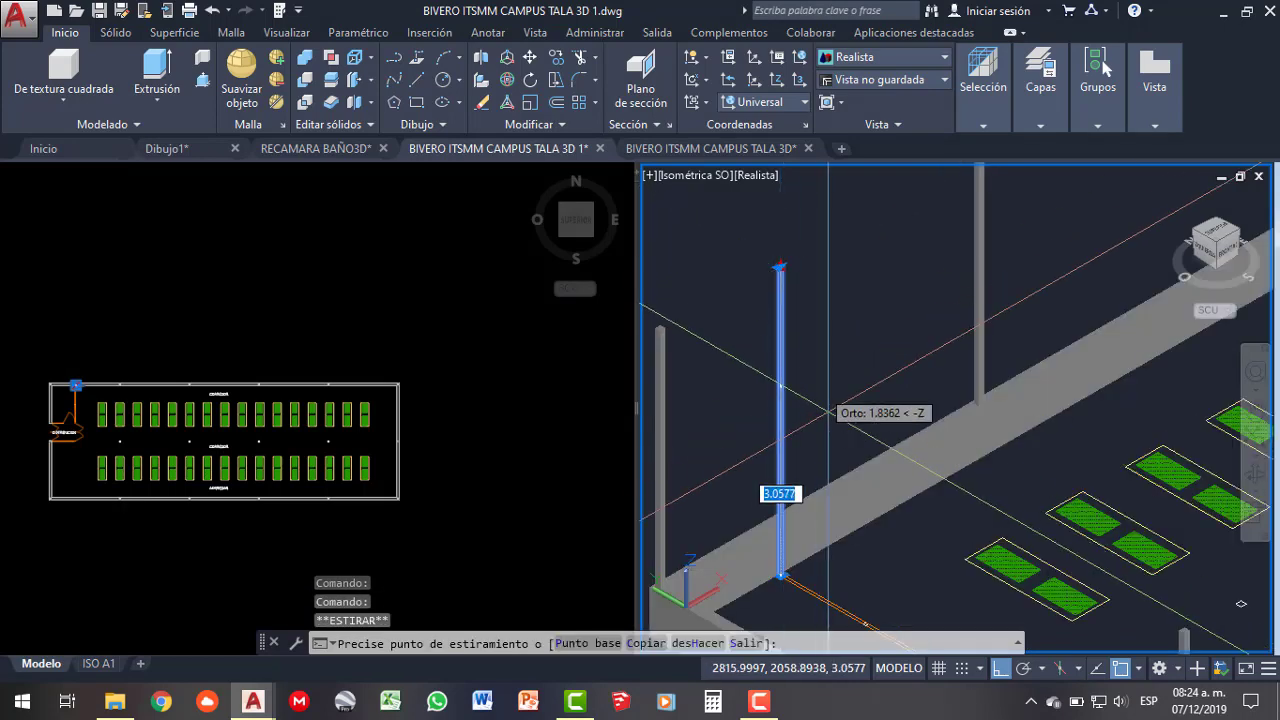
{"action": "scroll", "coordinate": [806, 378], "scroll_direction": "down", "scroll_amount": 3}
{"action": "key", "text": "Escape"}
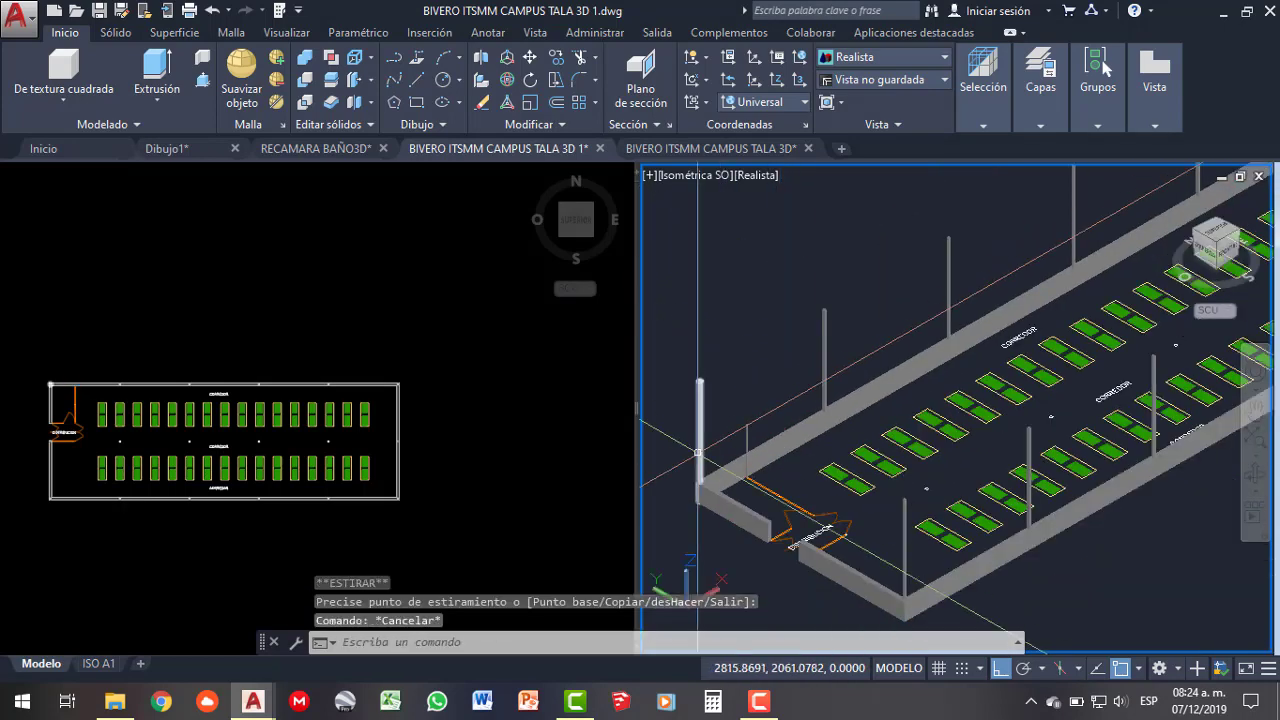
{"action": "scroll", "coordinate": [697, 452], "scroll_direction": "down", "scroll_amount": 2}
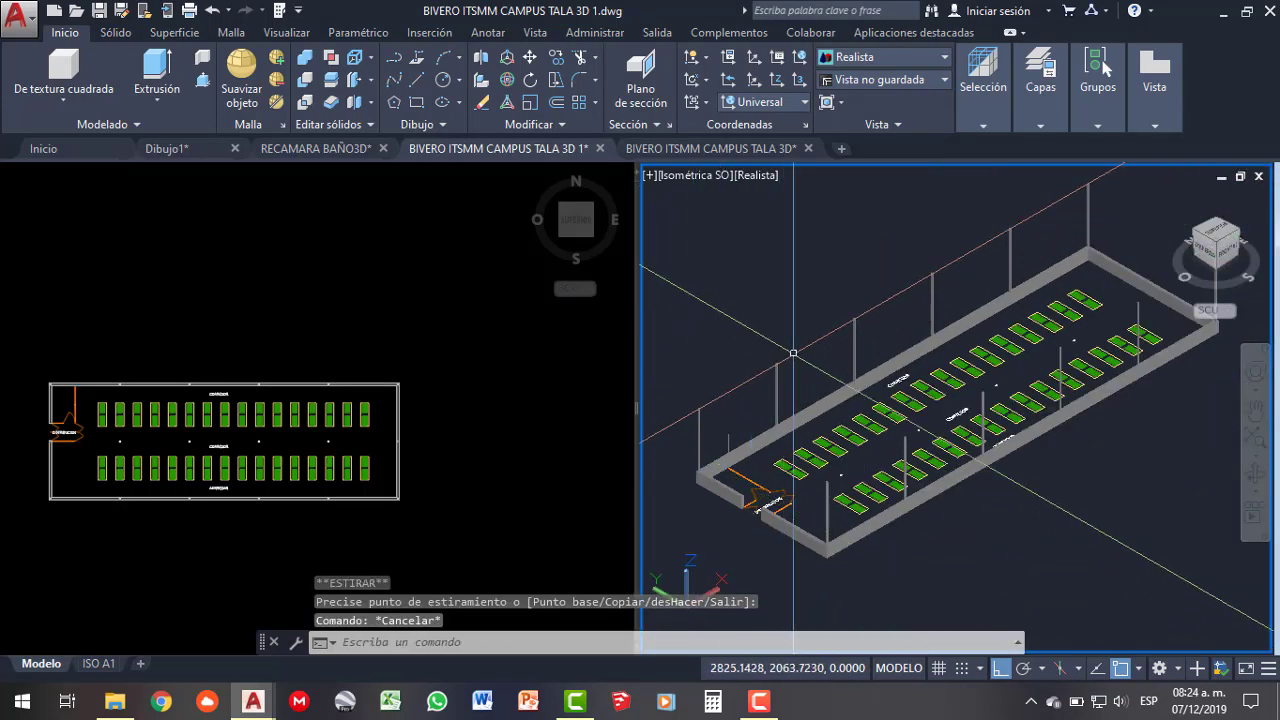
{"action": "left_click", "coordinate": [68, 375]}
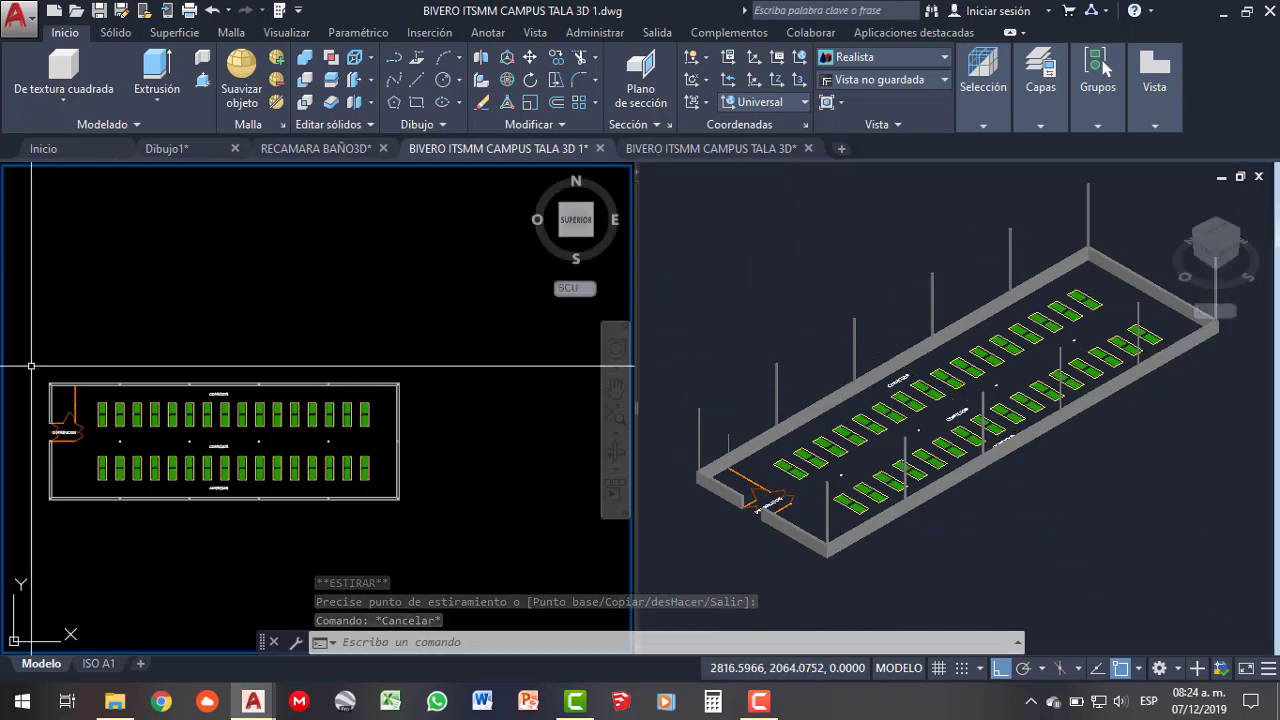
- Put the corner column and the top-wall columns on layer A-1 PTR
{"action": "scroll", "coordinate": [46, 343], "scroll_direction": "up", "scroll_amount": 5}
{"action": "left_click", "coordinate": [35, 388]}
{"action": "left_click", "coordinate": [128, 492]}
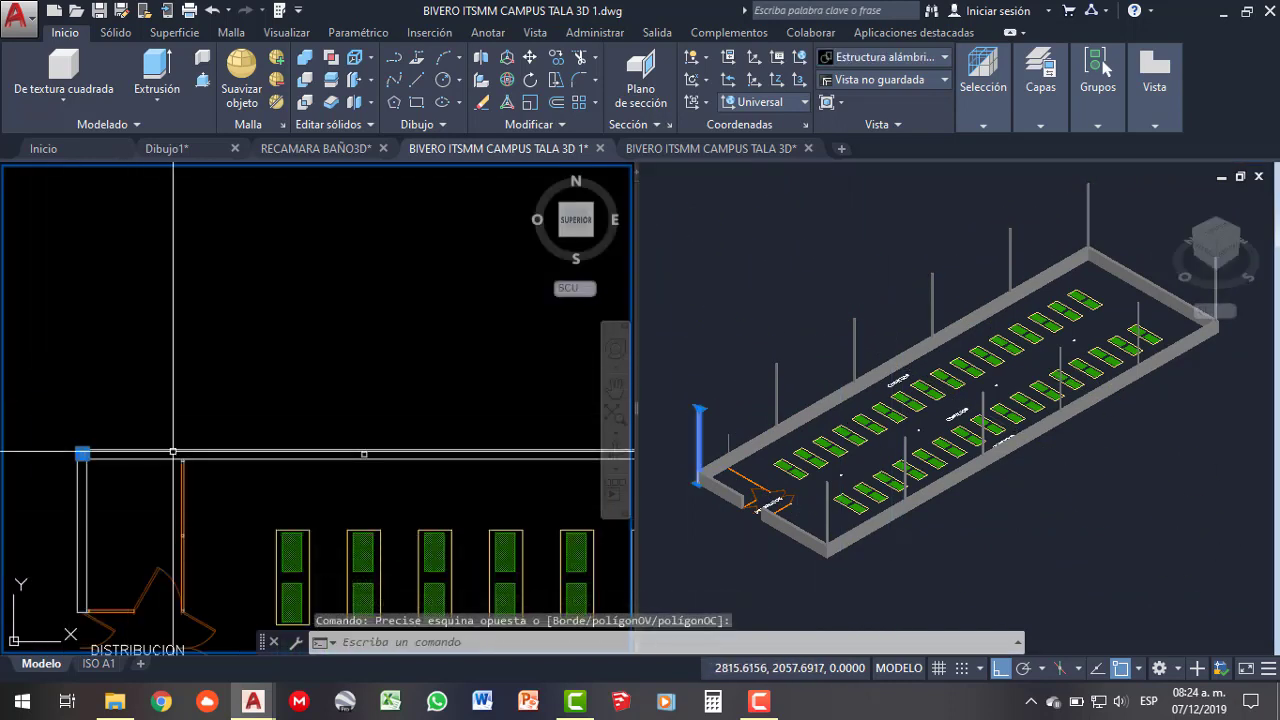
{"action": "scroll", "coordinate": [235, 389], "scroll_direction": "down", "scroll_amount": 5}
{"action": "left_click", "coordinate": [236, 391]}
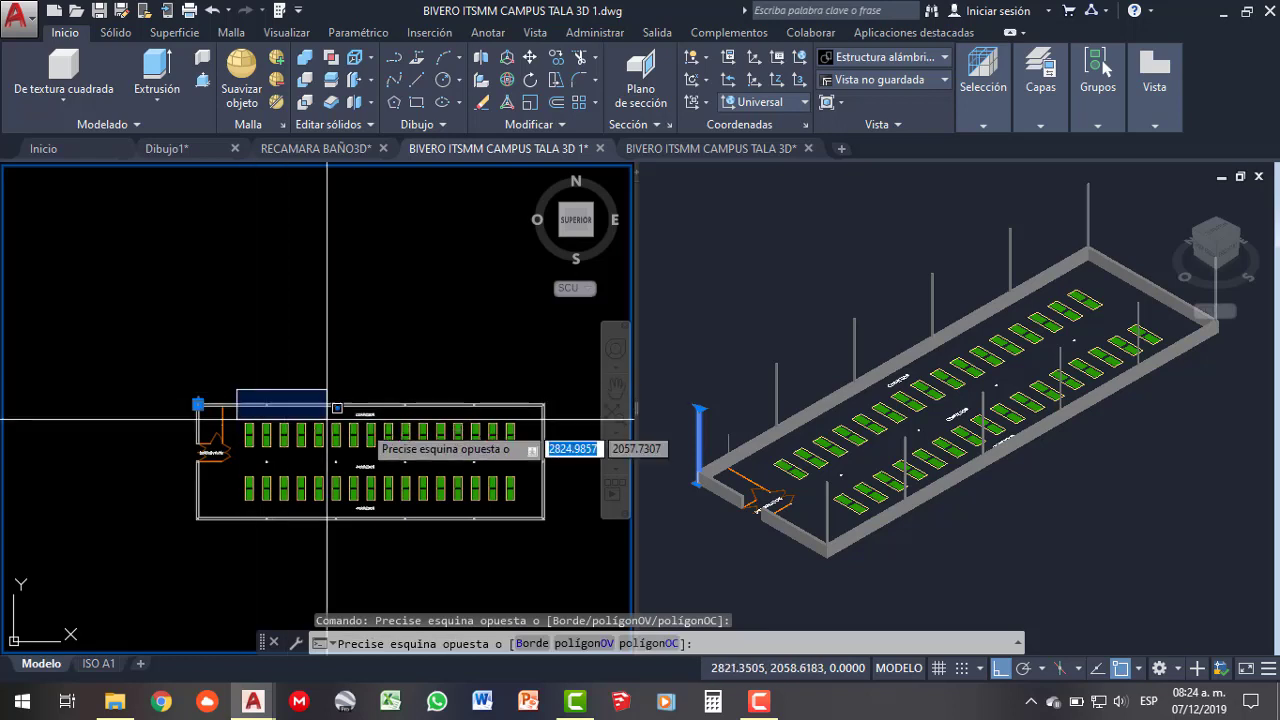
{"action": "left_click", "coordinate": [598, 435]}
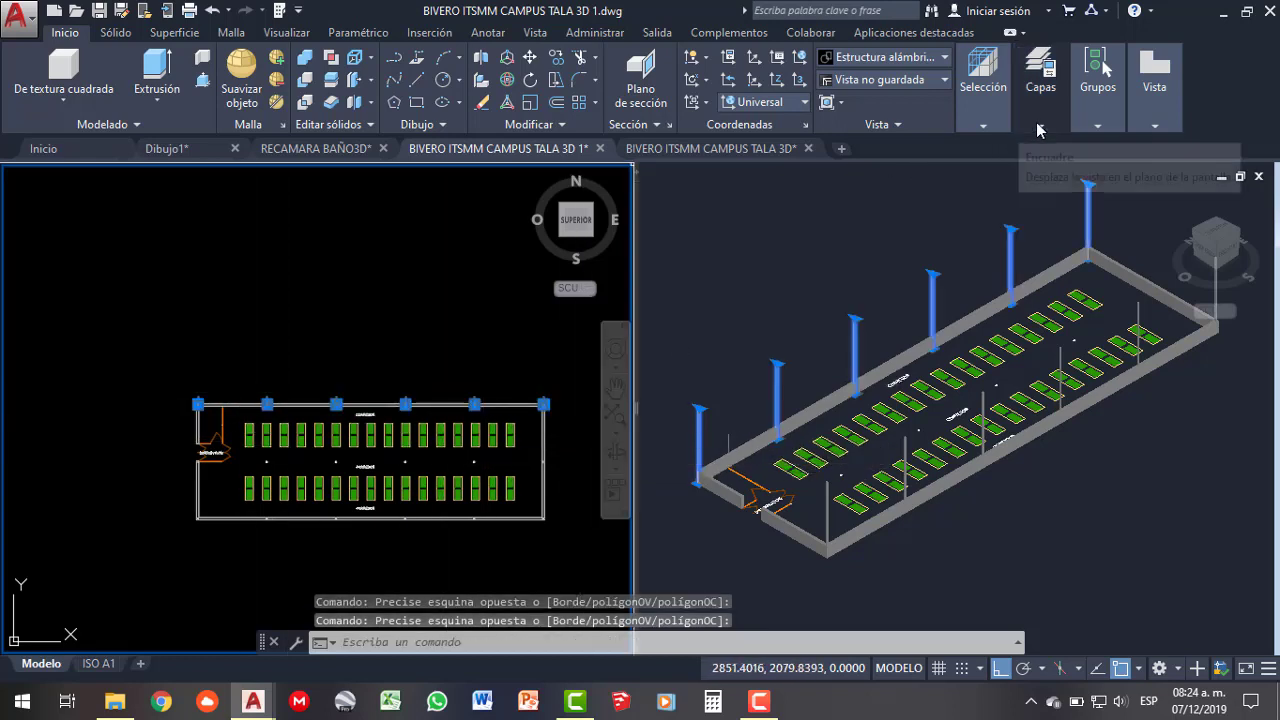
{"action": "mouse_move", "coordinate": [1040, 87]}
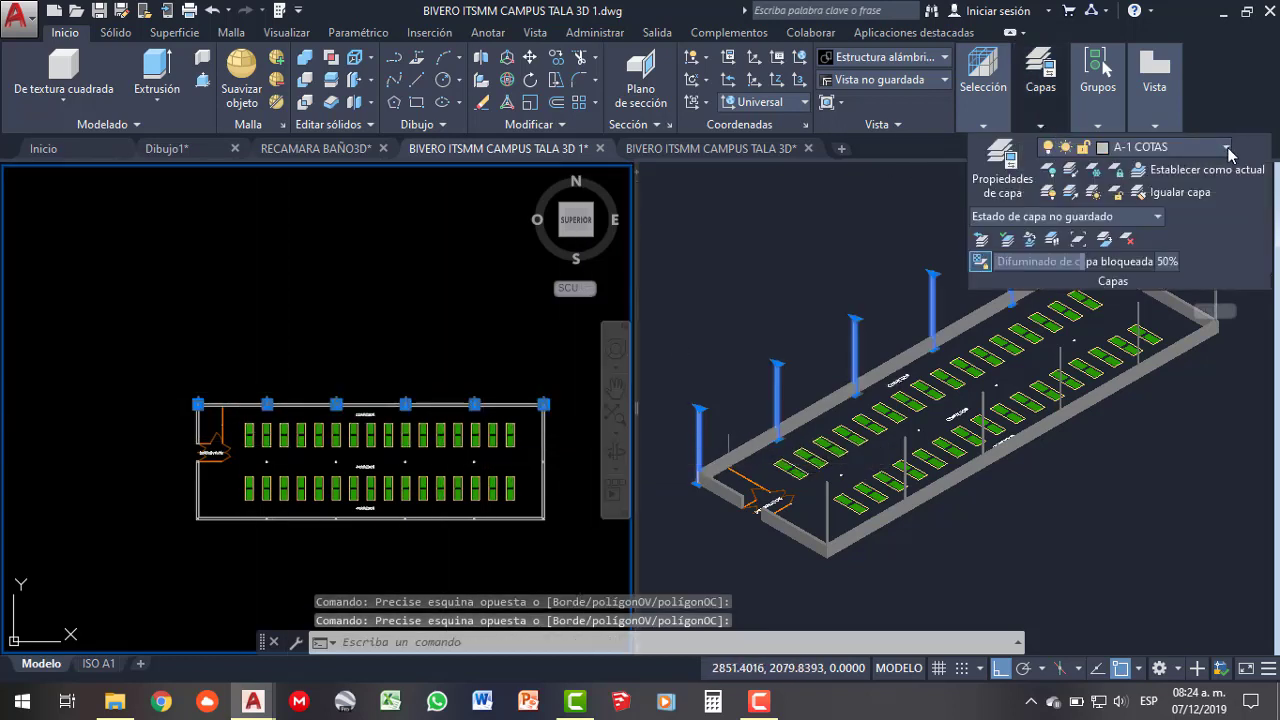
{"action": "left_click", "coordinate": [1228, 148]}
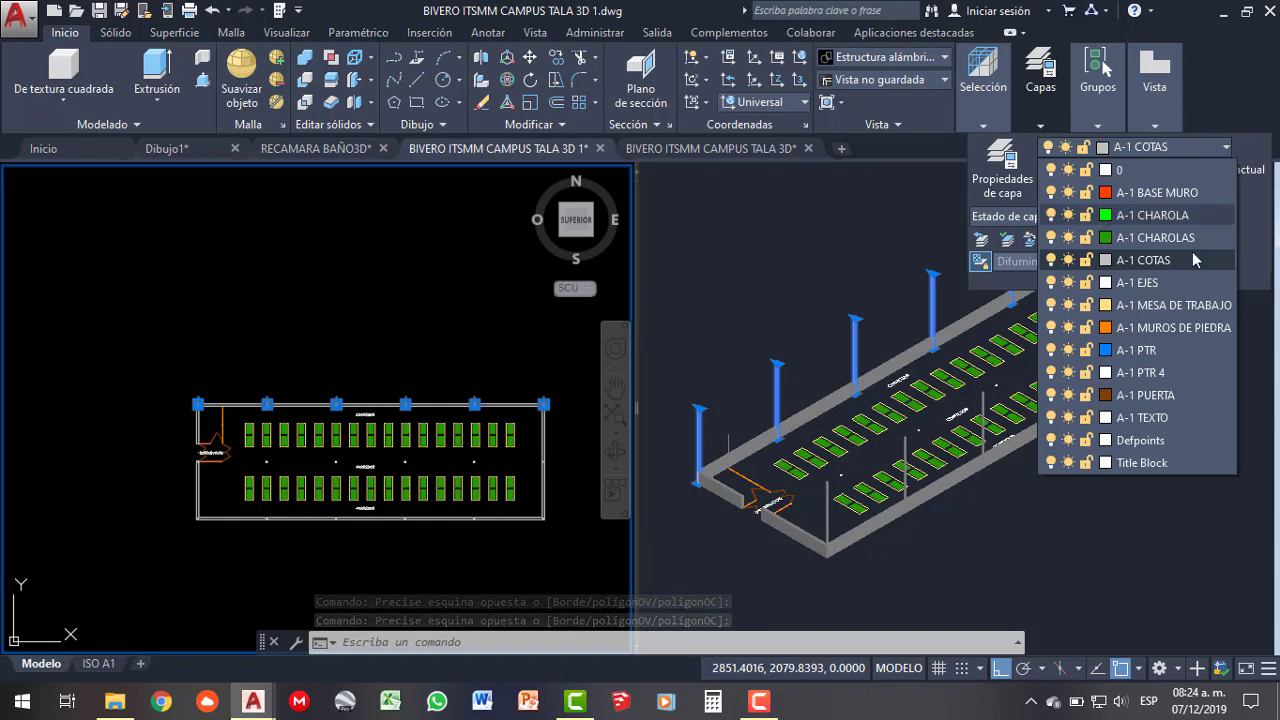
{"action": "left_click", "coordinate": [1147, 352]}
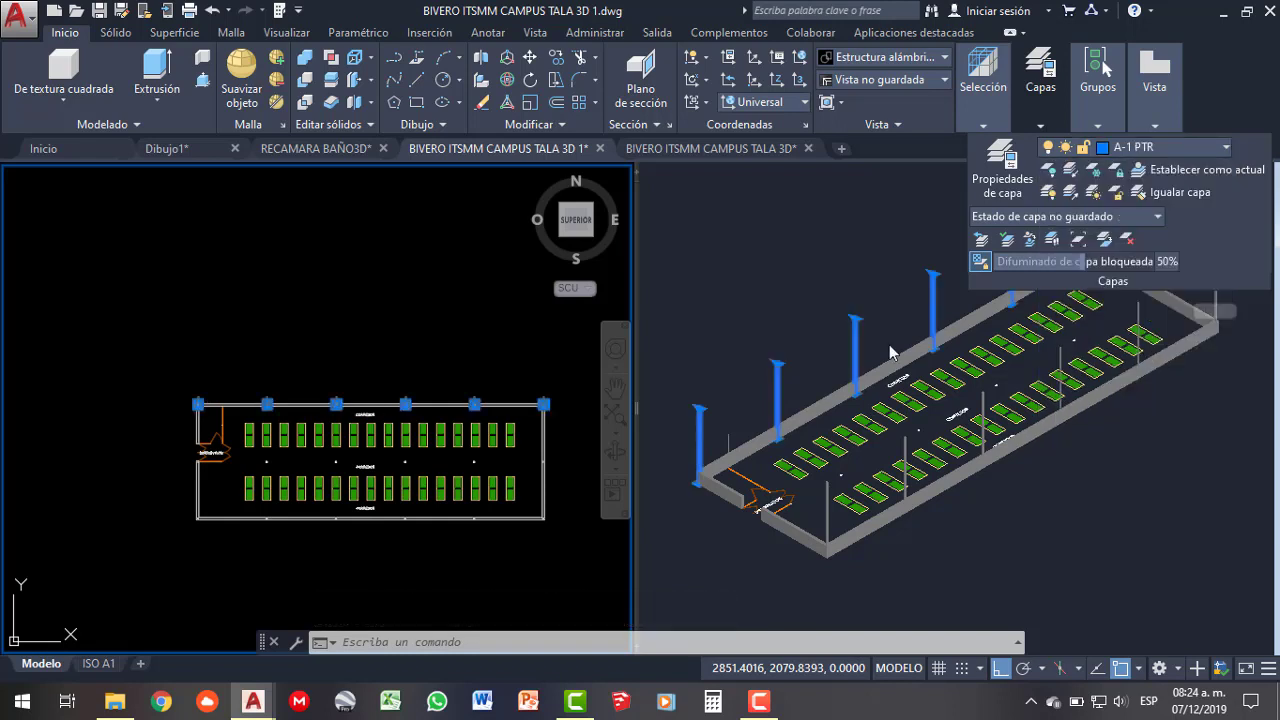
- Move the bottom-wall columns onto layer A-1 PTR as well
{"action": "left_click", "coordinate": [160, 516]}
{"action": "left_click", "coordinate": [600, 540]}
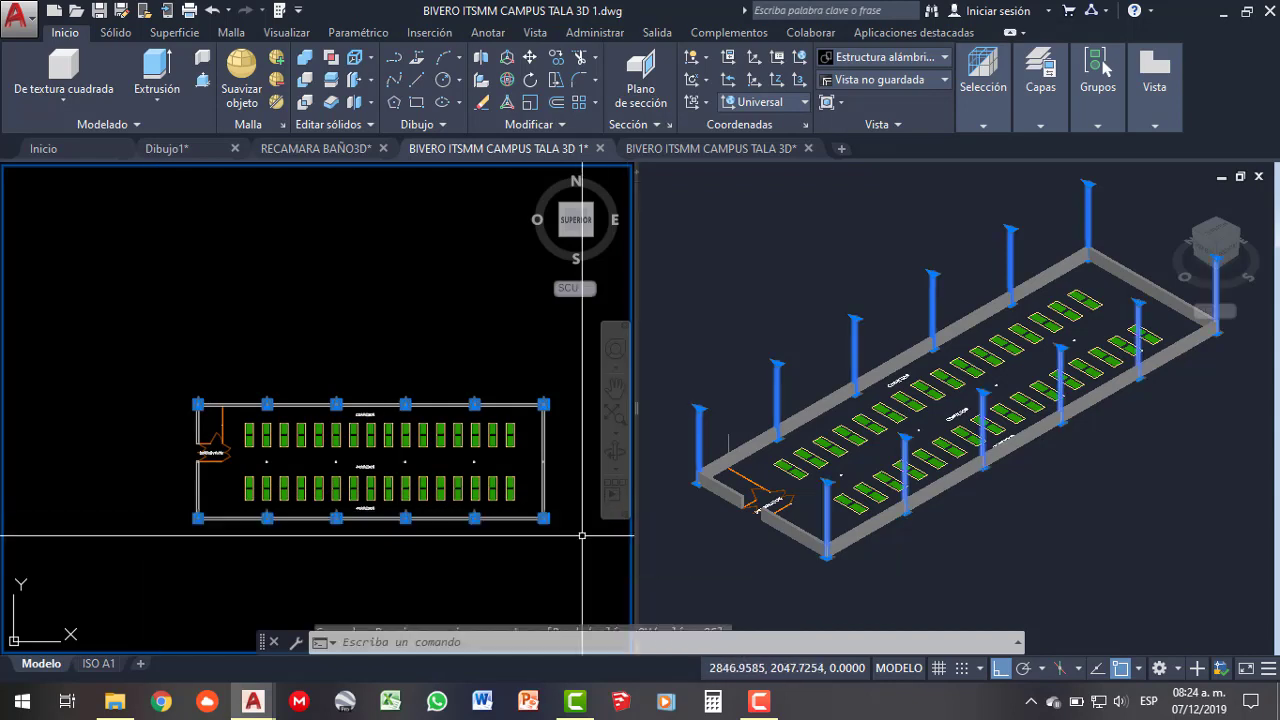
{"action": "left_click", "coordinate": [1041, 125]}
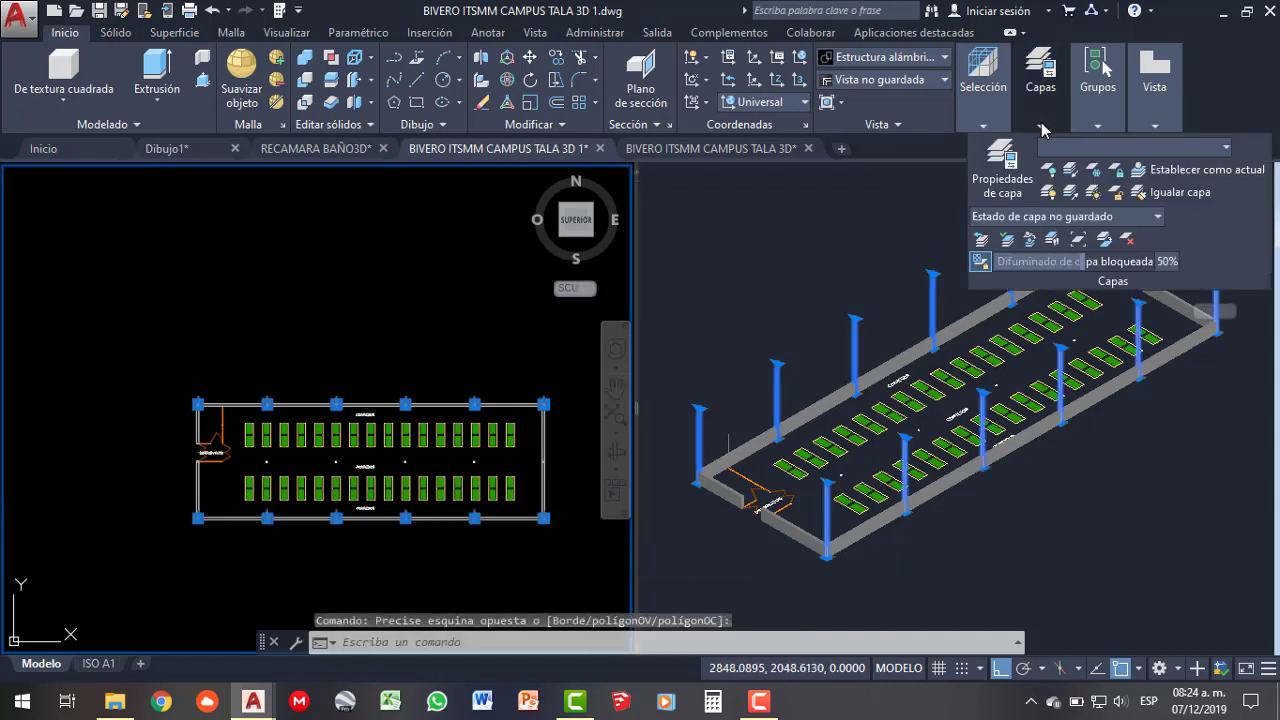
{"action": "left_click", "coordinate": [1113, 147]}
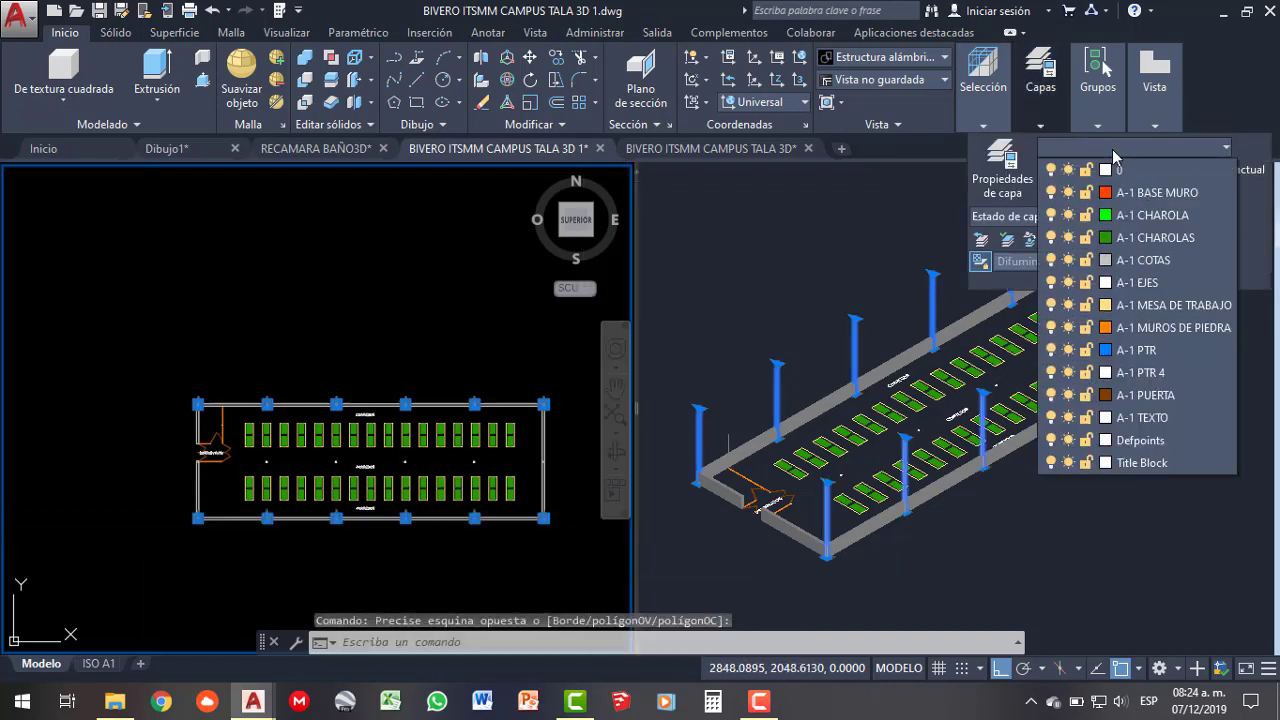
{"action": "left_click", "coordinate": [1140, 350]}
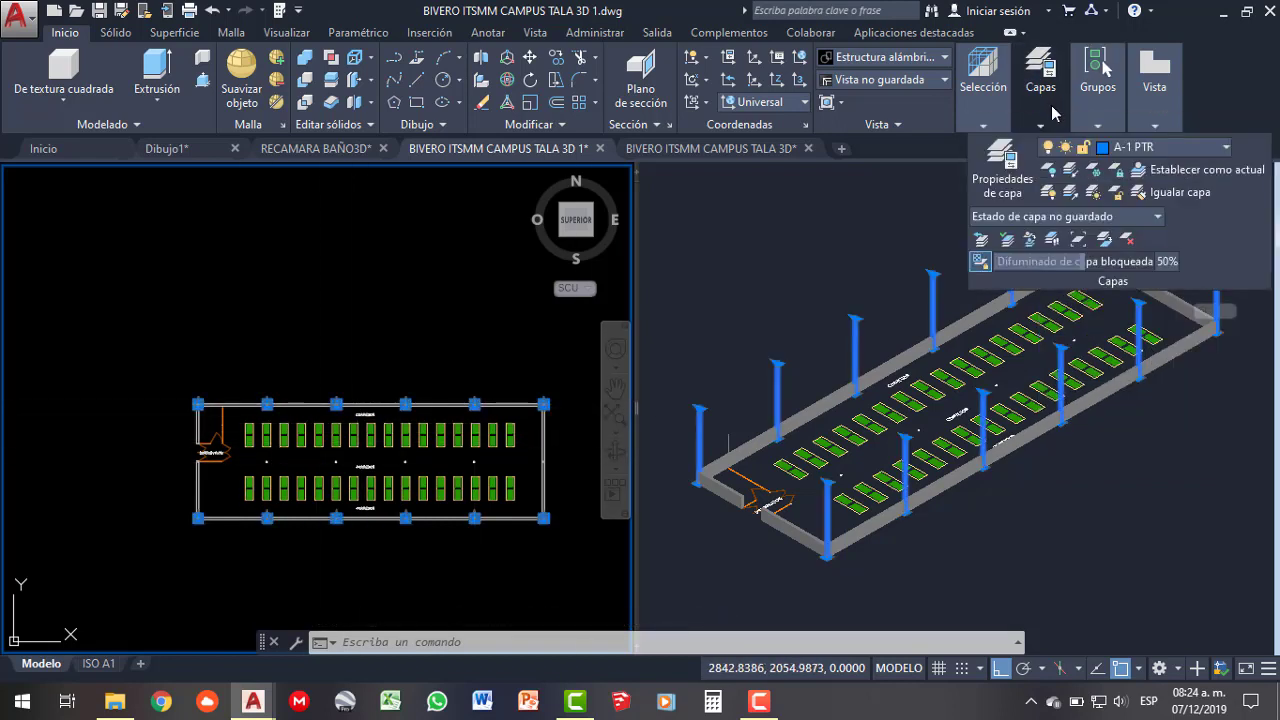
{"action": "left_click", "coordinate": [1228, 148]}
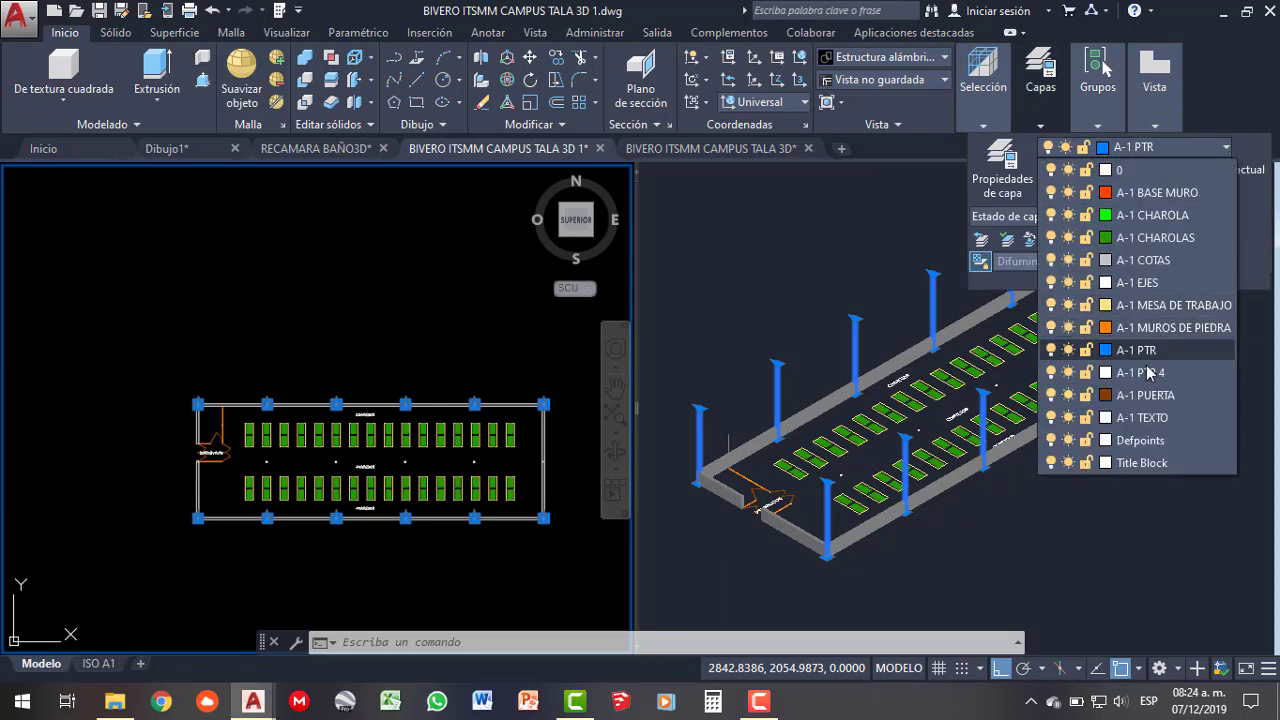
{"action": "left_click", "coordinate": [1150, 379]}
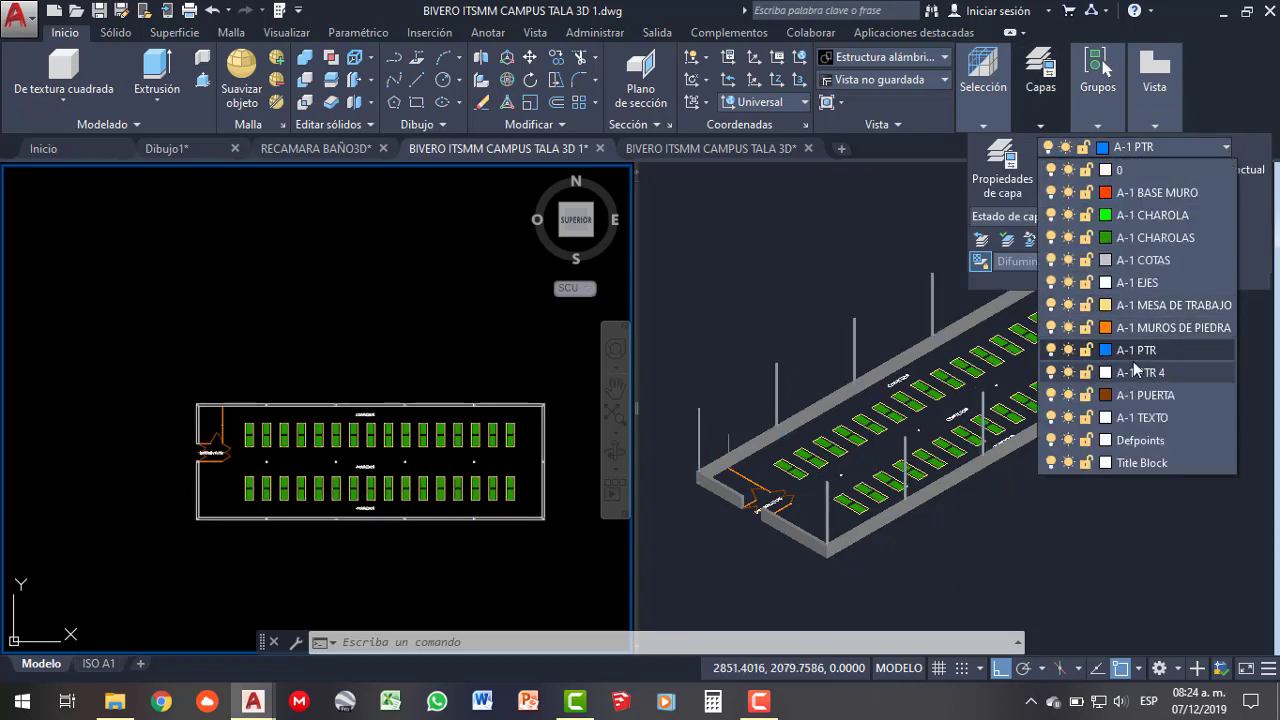
{"action": "left_click", "coordinate": [776, 233]}
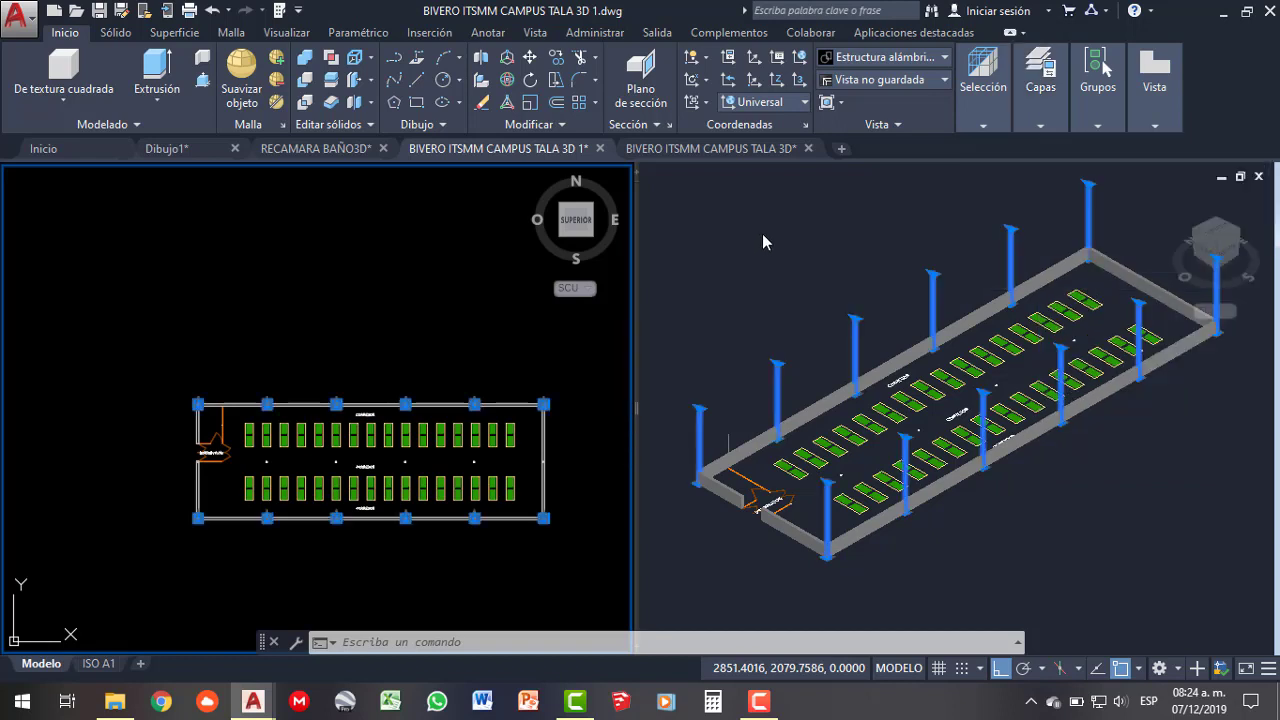
- Select the middle corridor objects and a plant tray array in plan view, then clear the selection
{"action": "key", "text": "Escape"}
{"action": "key", "text": "Escape"}
{"action": "left_click", "coordinate": [760, 300]}
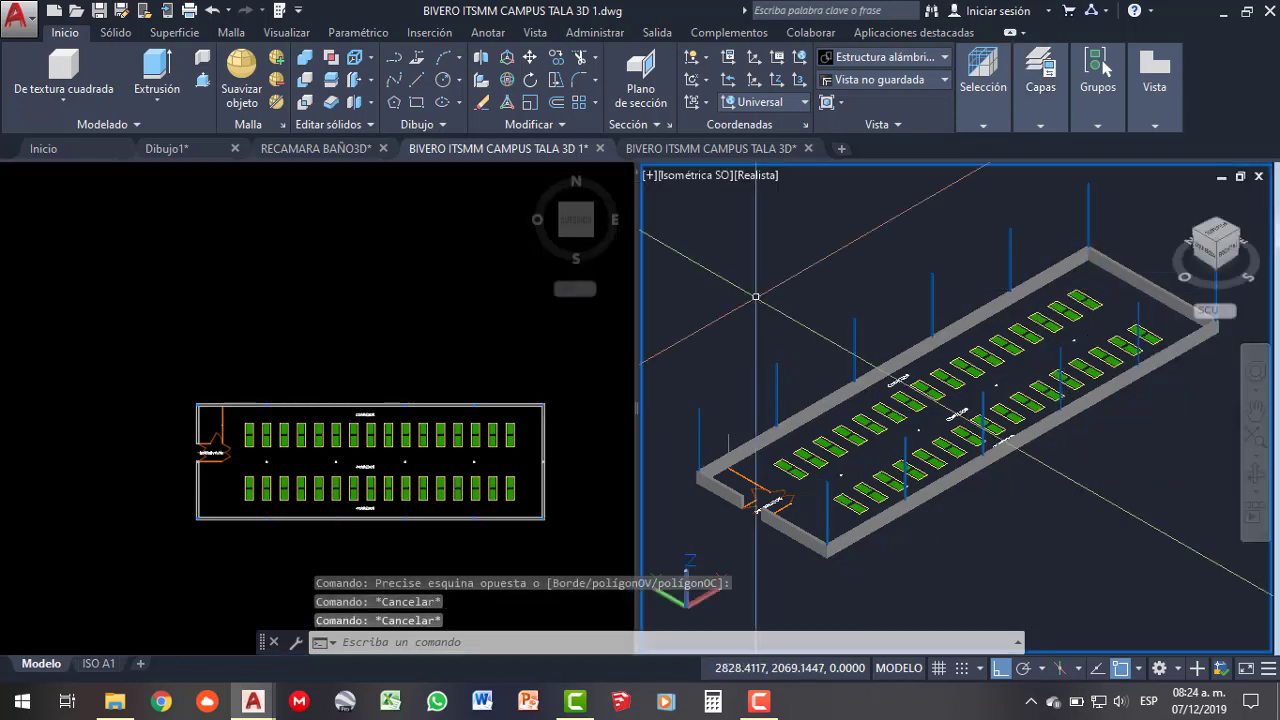
{"action": "left_click", "coordinate": [268, 482]}
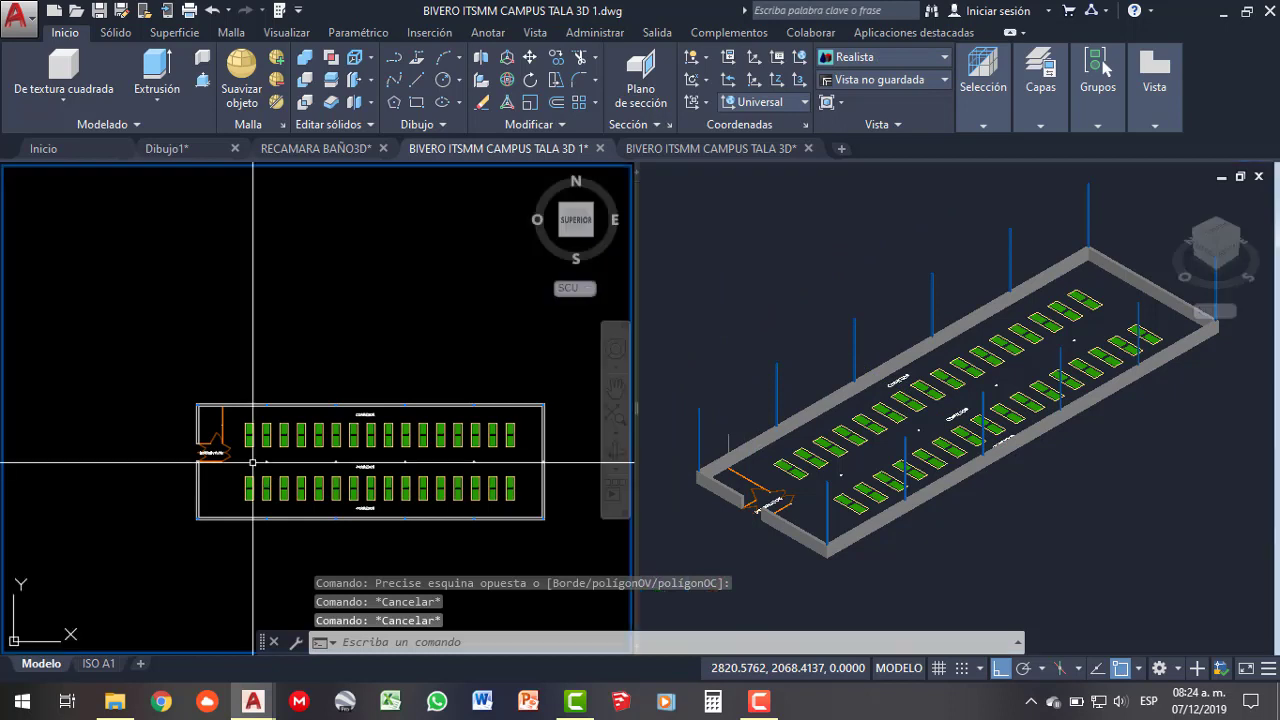
{"action": "scroll", "coordinate": [243, 443], "scroll_direction": "up", "scroll_amount": 3}
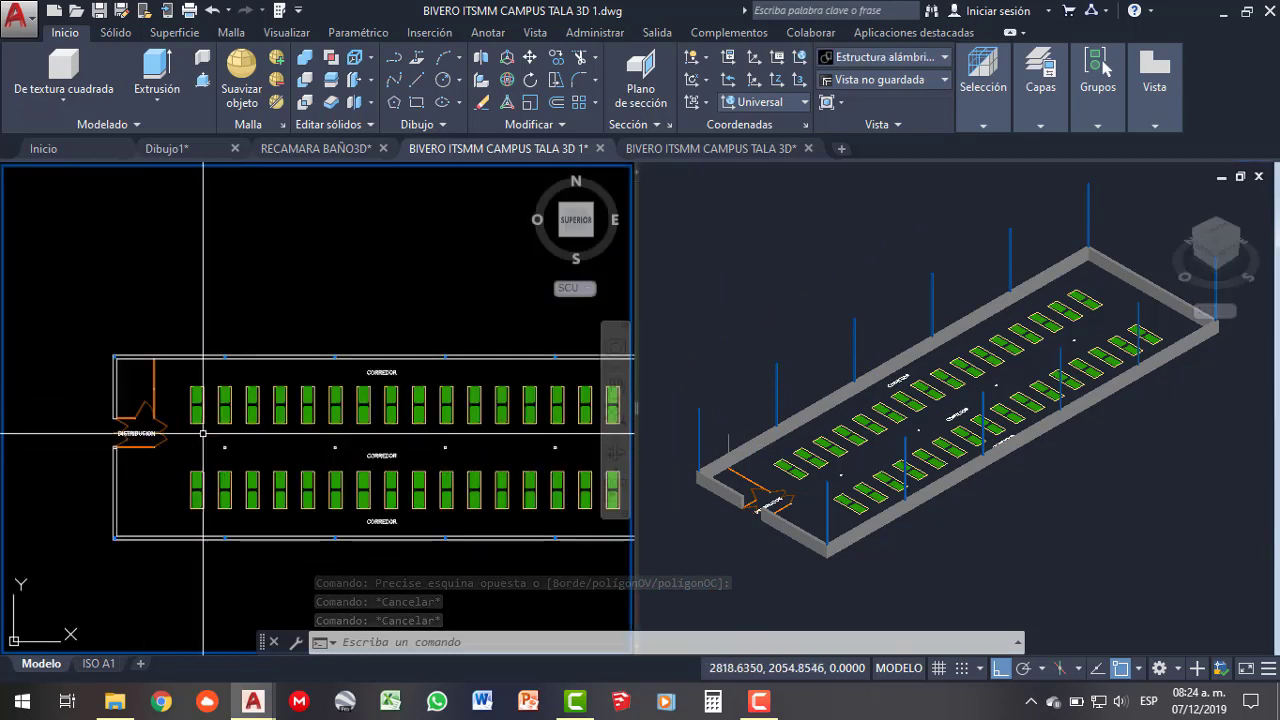
{"action": "left_click", "coordinate": [204, 440]}
{"action": "scroll", "coordinate": [208, 450], "scroll_direction": "down", "scroll_amount": 1}
{"action": "scroll", "coordinate": [279, 449], "scroll_direction": "down", "scroll_amount": 1}
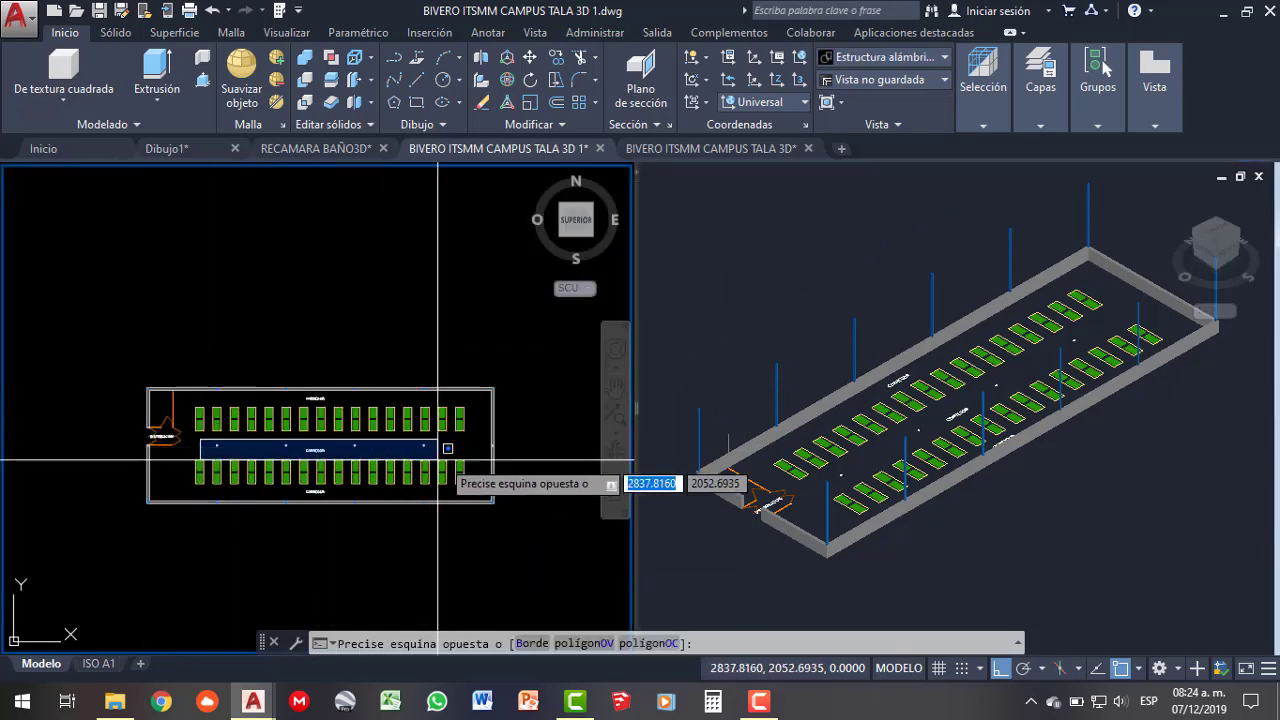
{"action": "left_click", "coordinate": [469, 452]}
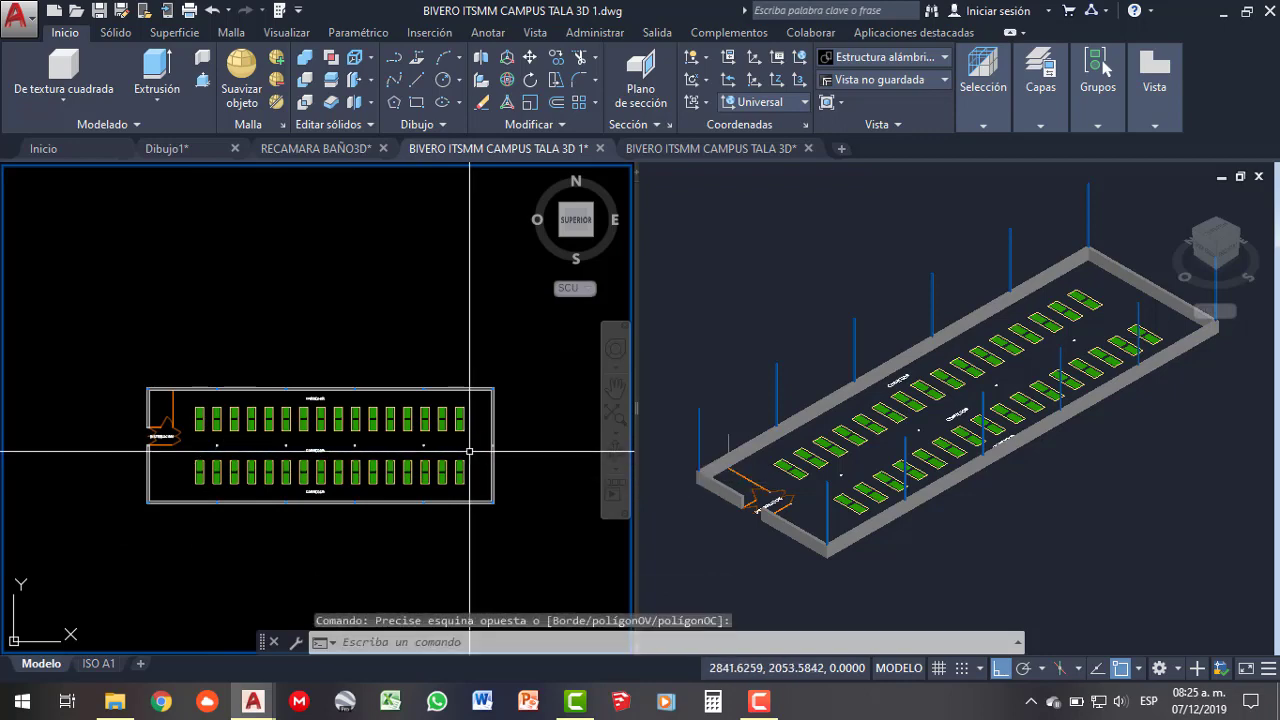
{"action": "left_click", "coordinate": [455, 458]}
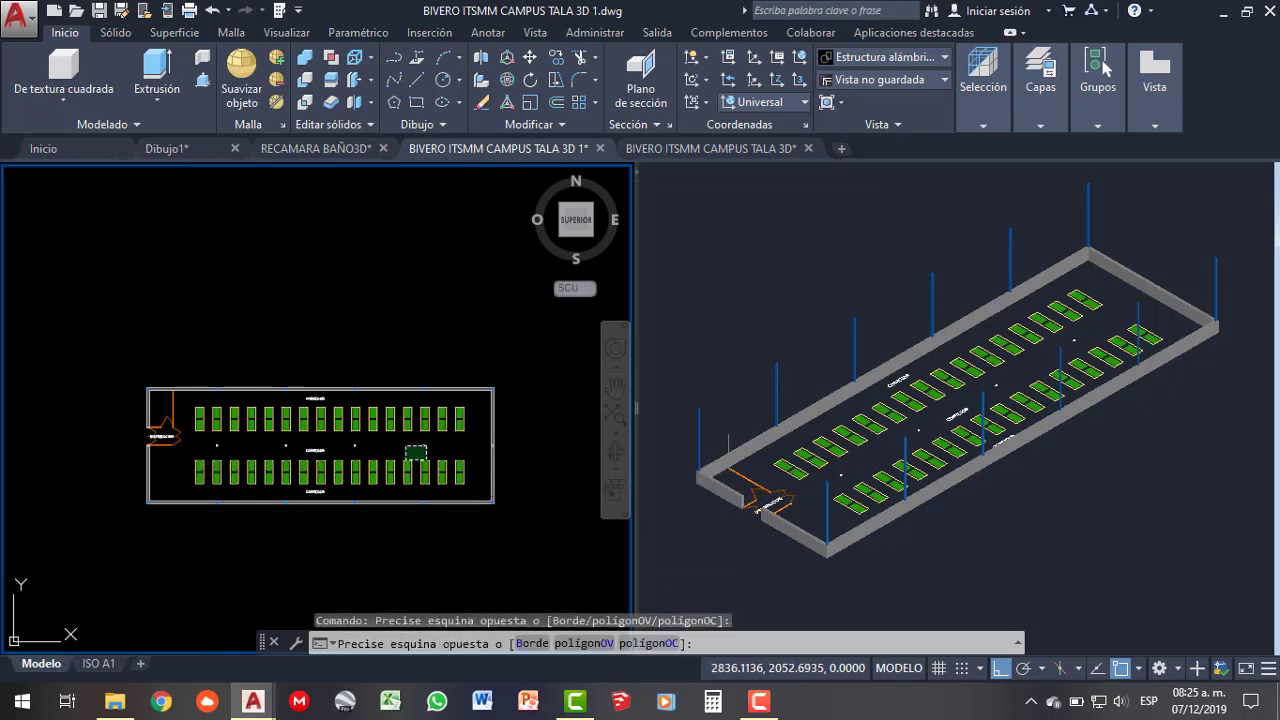
{"action": "left_click", "coordinate": [300, 471]}
{"action": "scroll", "coordinate": [318, 455], "scroll_direction": "up", "scroll_amount": 4}
{"action": "key", "text": "Escape"}
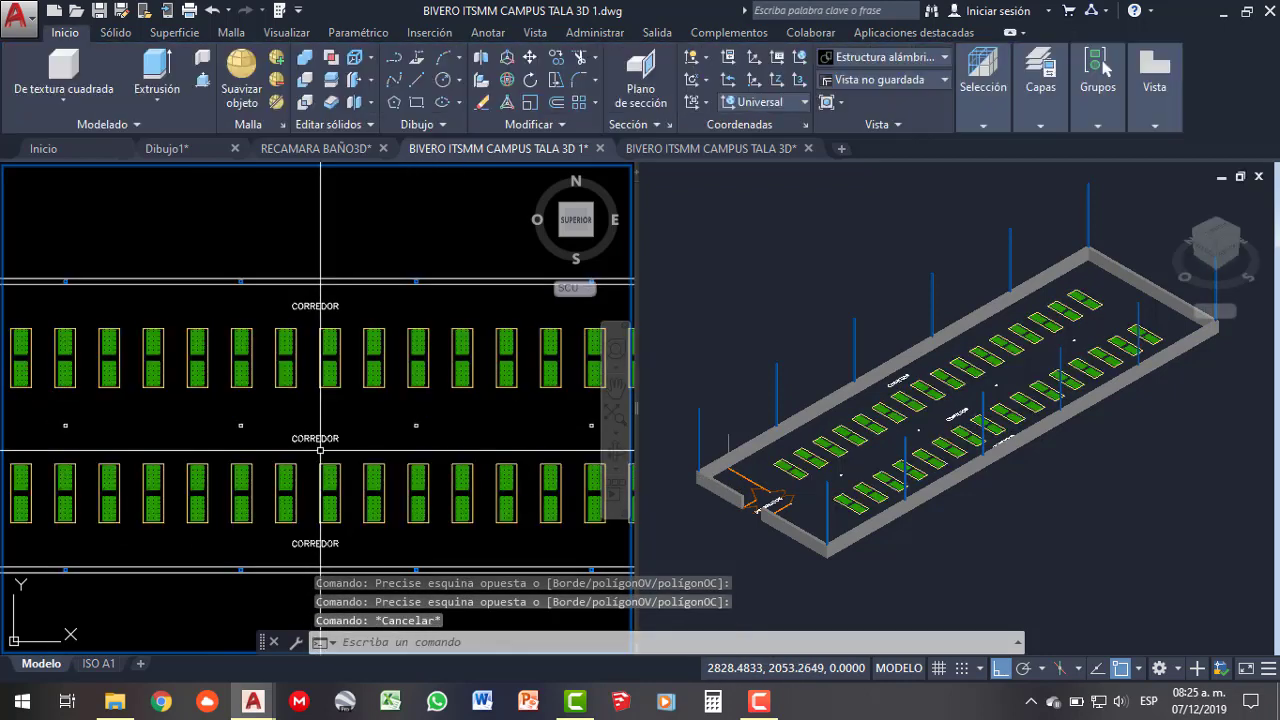
{"action": "scroll", "coordinate": [335, 420], "scroll_direction": "down", "scroll_amount": 3}
{"action": "scroll", "coordinate": [145, 425], "scroll_direction": "up", "scroll_amount": 3}
{"action": "scroll", "coordinate": [140, 400], "scroll_direction": "up", "scroll_amount": 2}
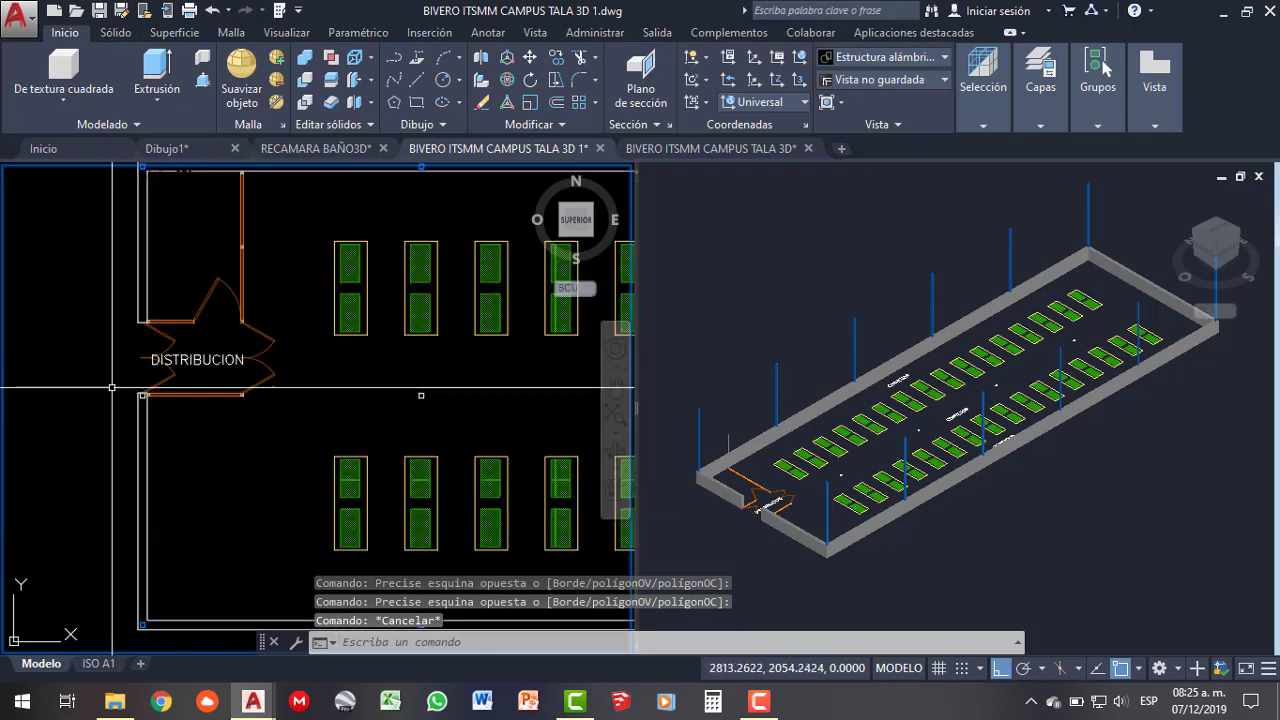
- Try selection windows near the distribution room and the 3D entrance, cancelling each one
{"action": "left_click", "coordinate": [137, 396]}
{"action": "scroll", "coordinate": [137, 400], "scroll_direction": "up", "scroll_amount": 2}
{"action": "scroll", "coordinate": [150, 410], "scroll_direction": "up", "scroll_amount": 5}
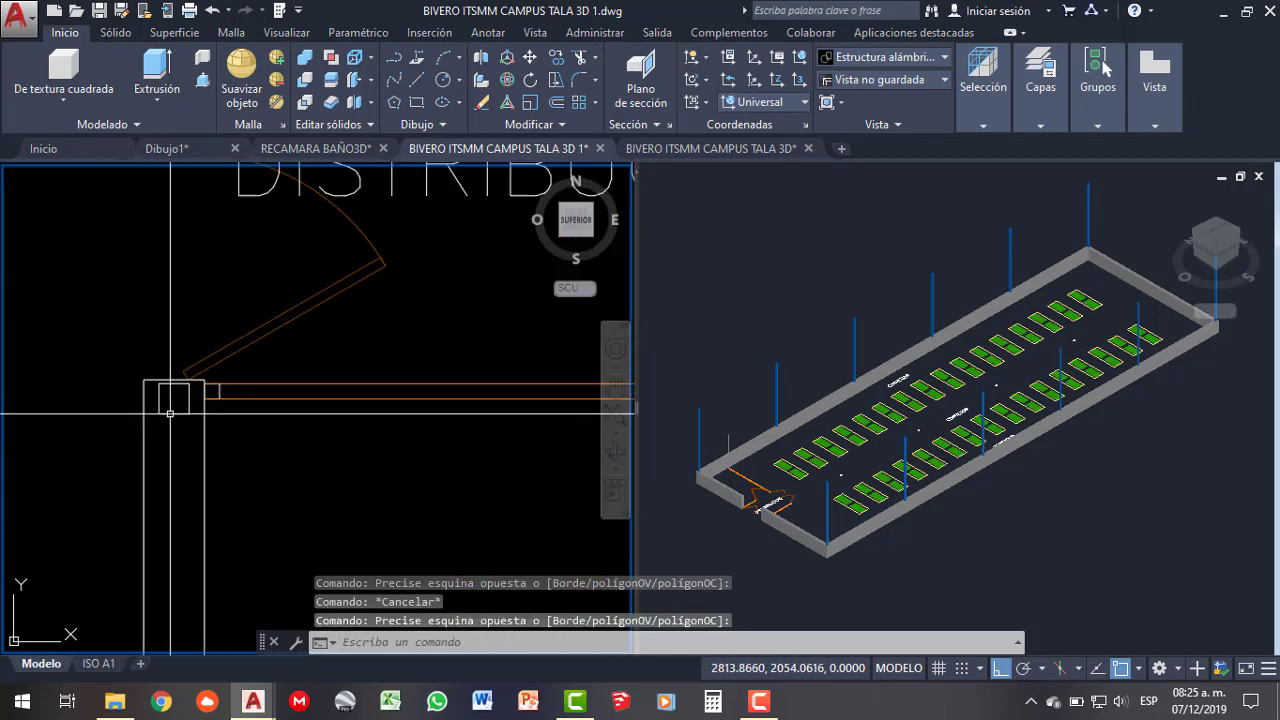
{"action": "key", "text": "Escape"}
{"action": "left_click", "coordinate": [735, 465]}
{"action": "scroll", "coordinate": [735, 465], "scroll_direction": "up", "scroll_amount": 2}
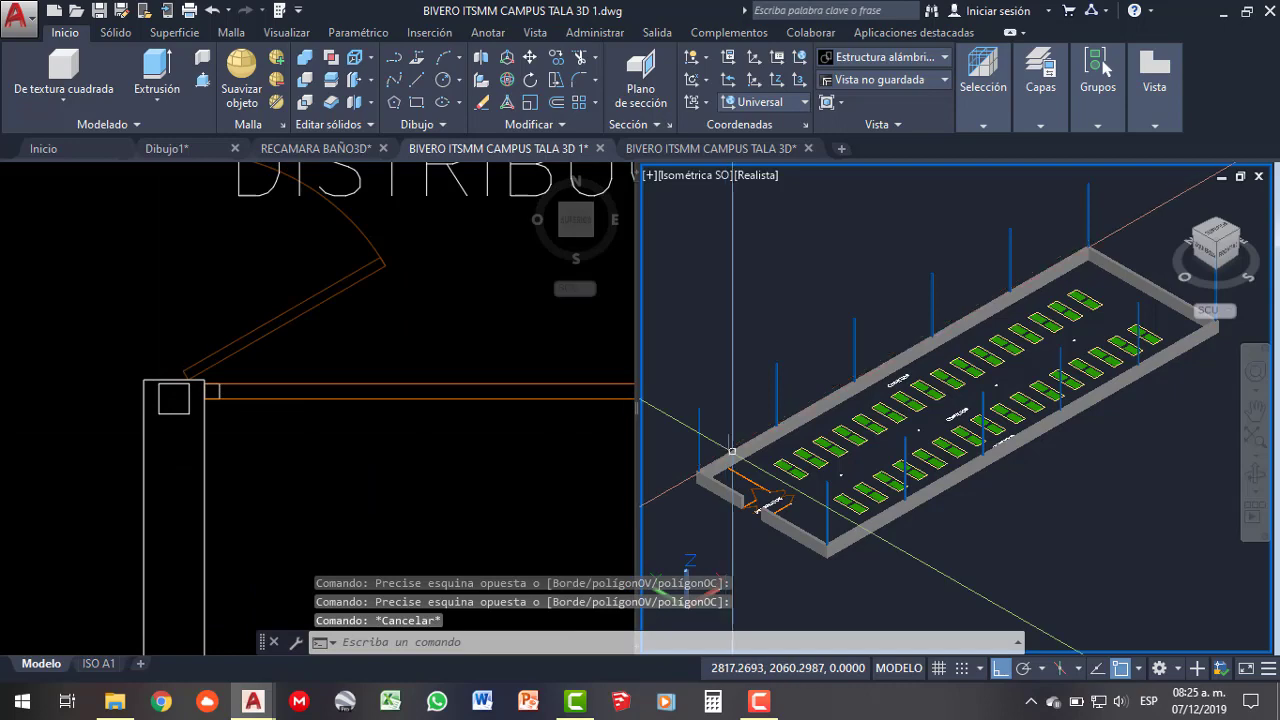
{"action": "scroll", "coordinate": [735, 465], "scroll_direction": "up", "scroll_amount": 3}
{"action": "left_click", "coordinate": [910, 498]}
{"action": "left_click", "coordinate": [923, 420]}
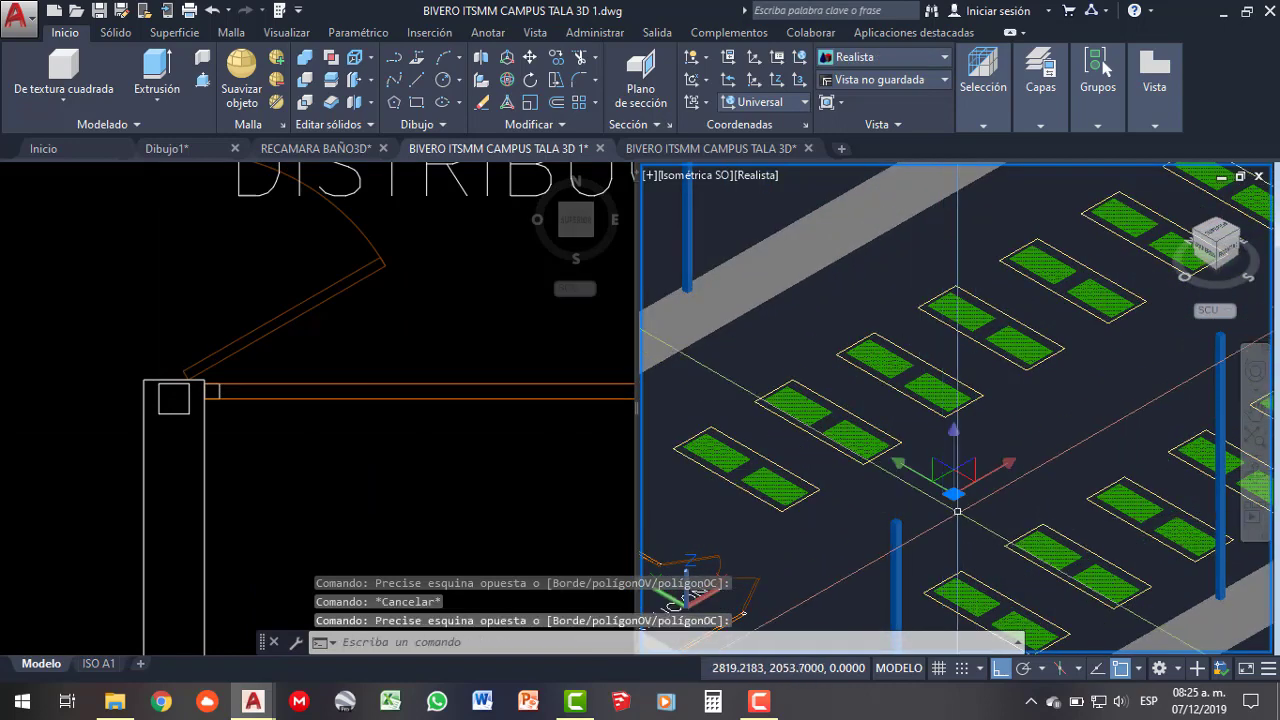
{"action": "scroll", "coordinate": [923, 377], "scroll_direction": "down", "scroll_amount": 4}
{"action": "key", "text": "Escape"}
{"action": "left_click", "coordinate": [306, 391]}
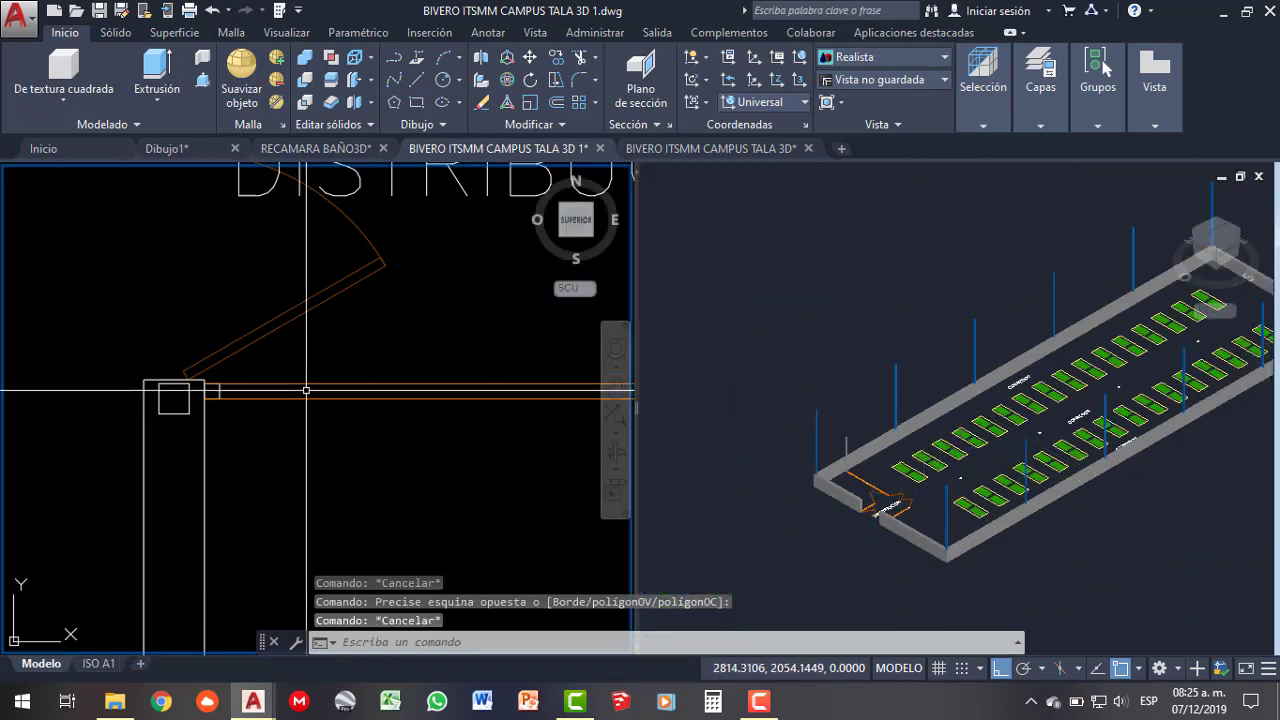
{"action": "left_click", "coordinate": [177, 403]}
{"action": "key", "text": "Escape"}
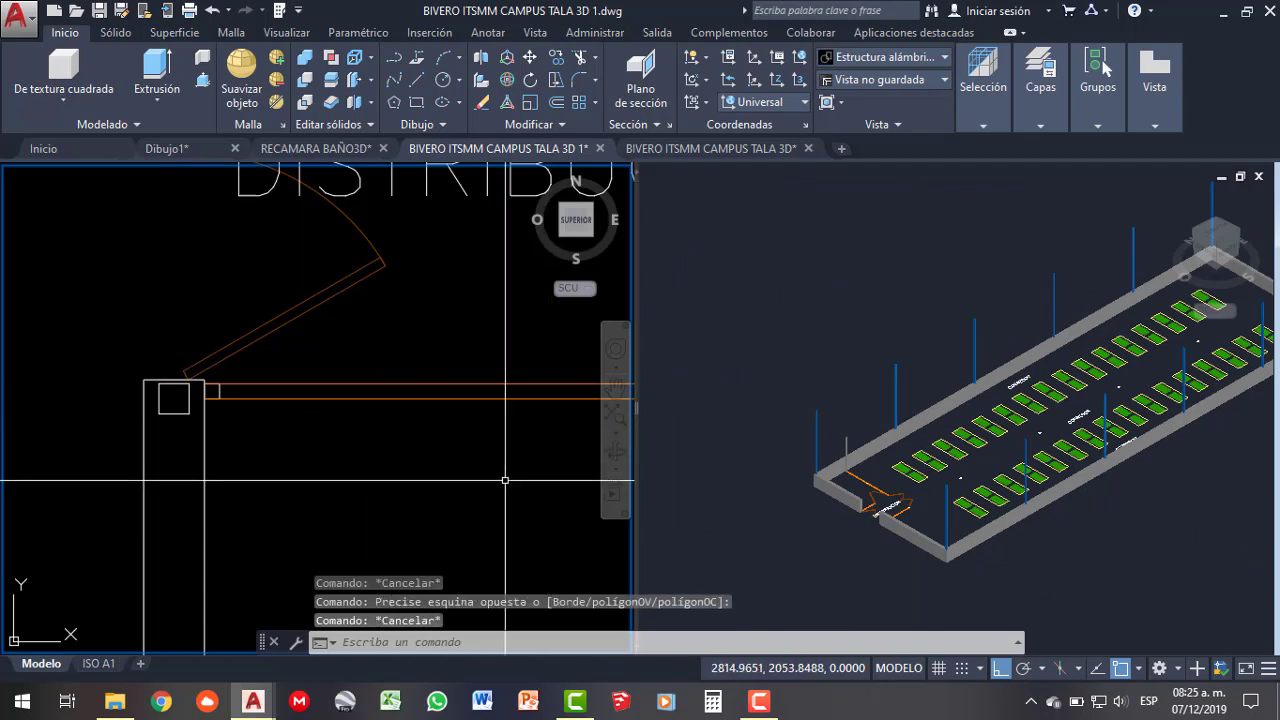
- Regenerate the greenhouse model display and return to the plan viewport
{"action": "type", "text": "g"}
{"action": "key", "text": "Return"}
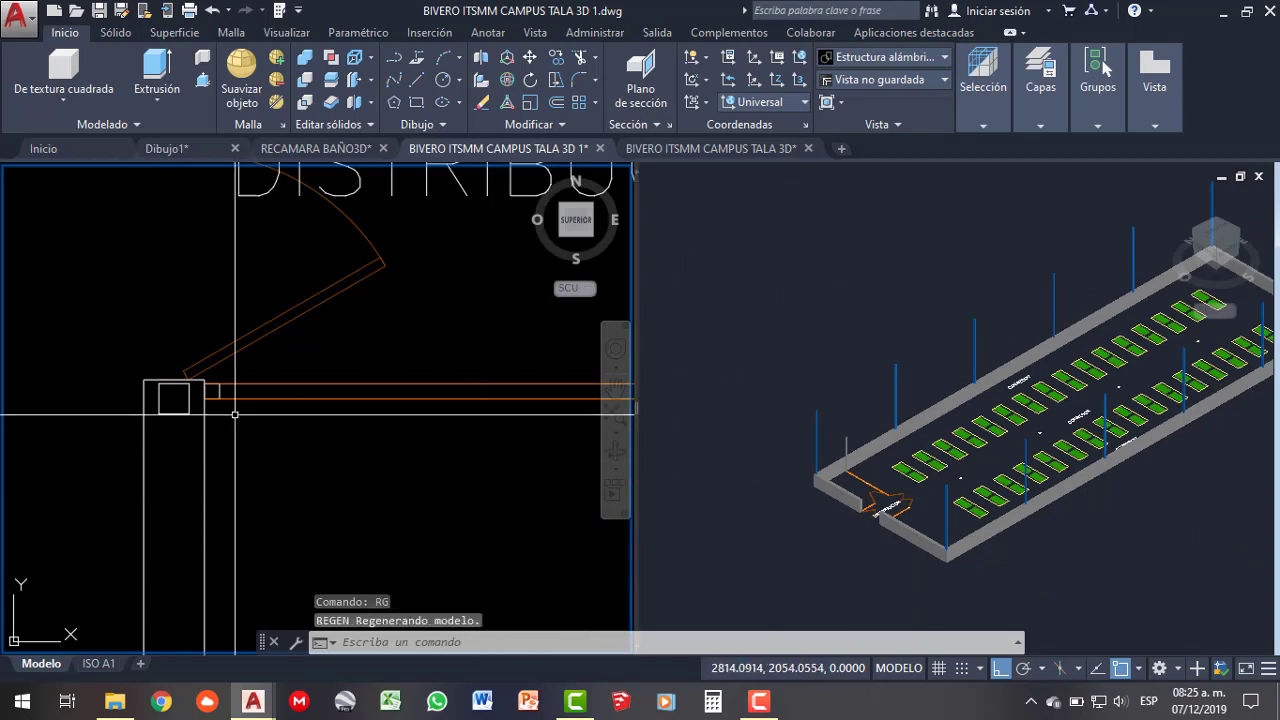
{"action": "left_click", "coordinate": [173, 397]}
{"action": "scroll", "coordinate": [168, 392], "scroll_direction": "down", "scroll_amount": 3}
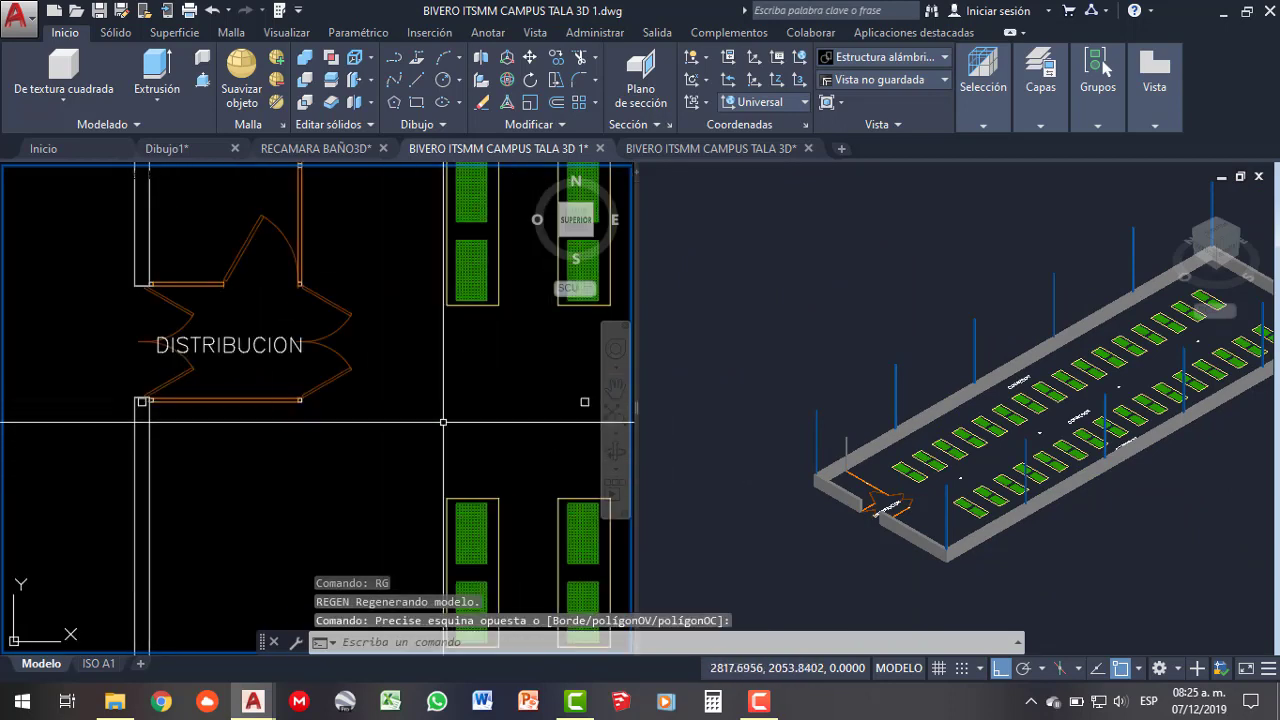
{"action": "left_click", "coordinate": [778, 377]}
{"action": "scroll", "coordinate": [778, 377], "scroll_direction": "down", "scroll_amount": 2}
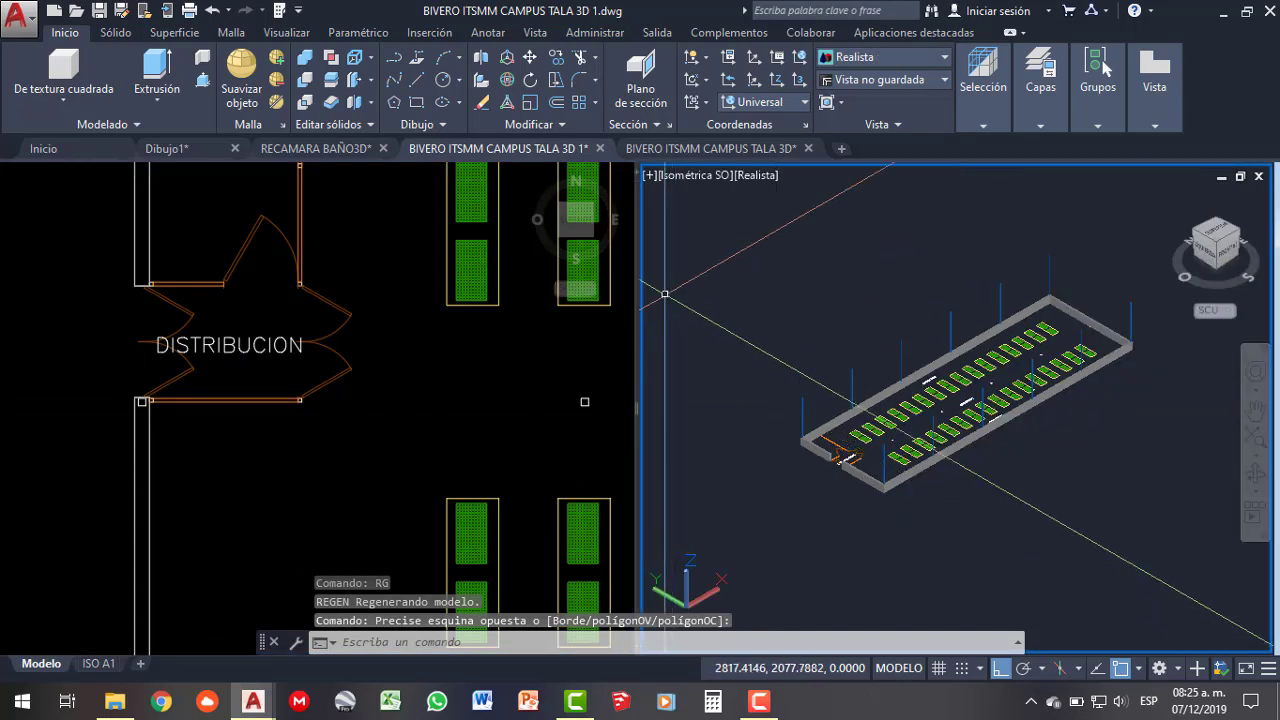
{"action": "left_click", "coordinate": [385, 369]}
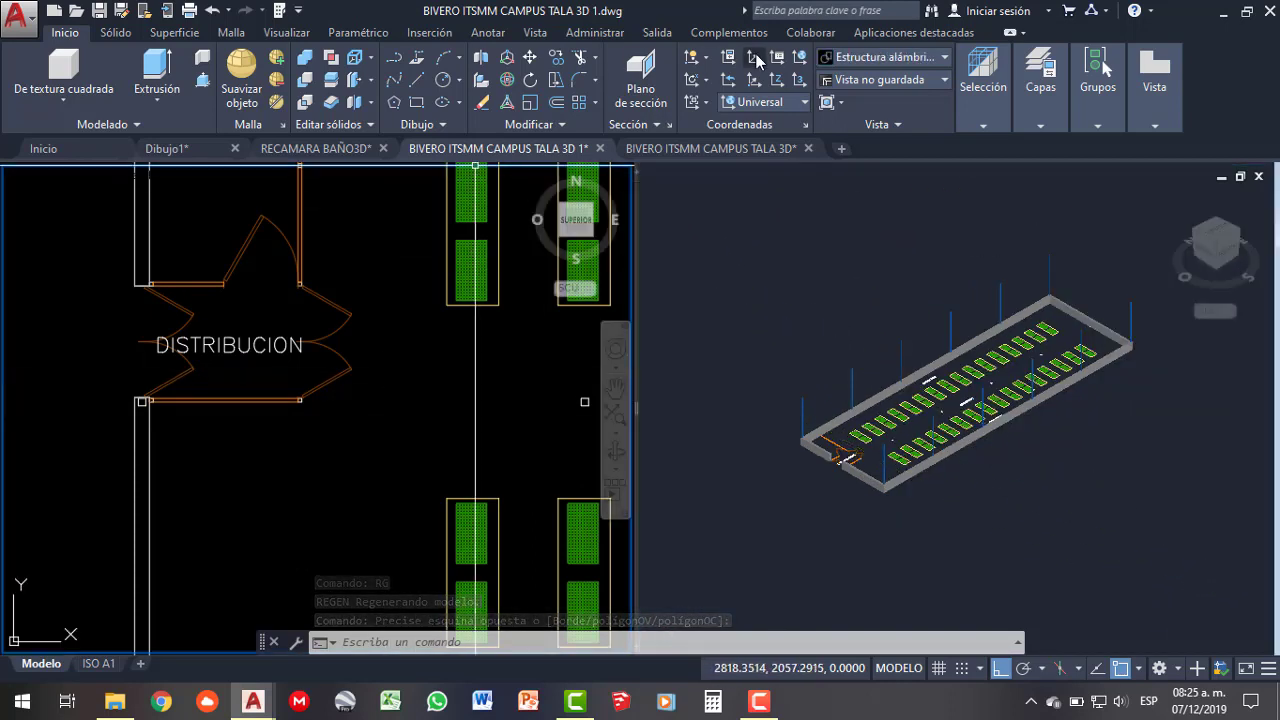
- Set the UCS back to World and zoom to the distribution room's wall corner
{"action": "left_click", "coordinate": [803, 58]}
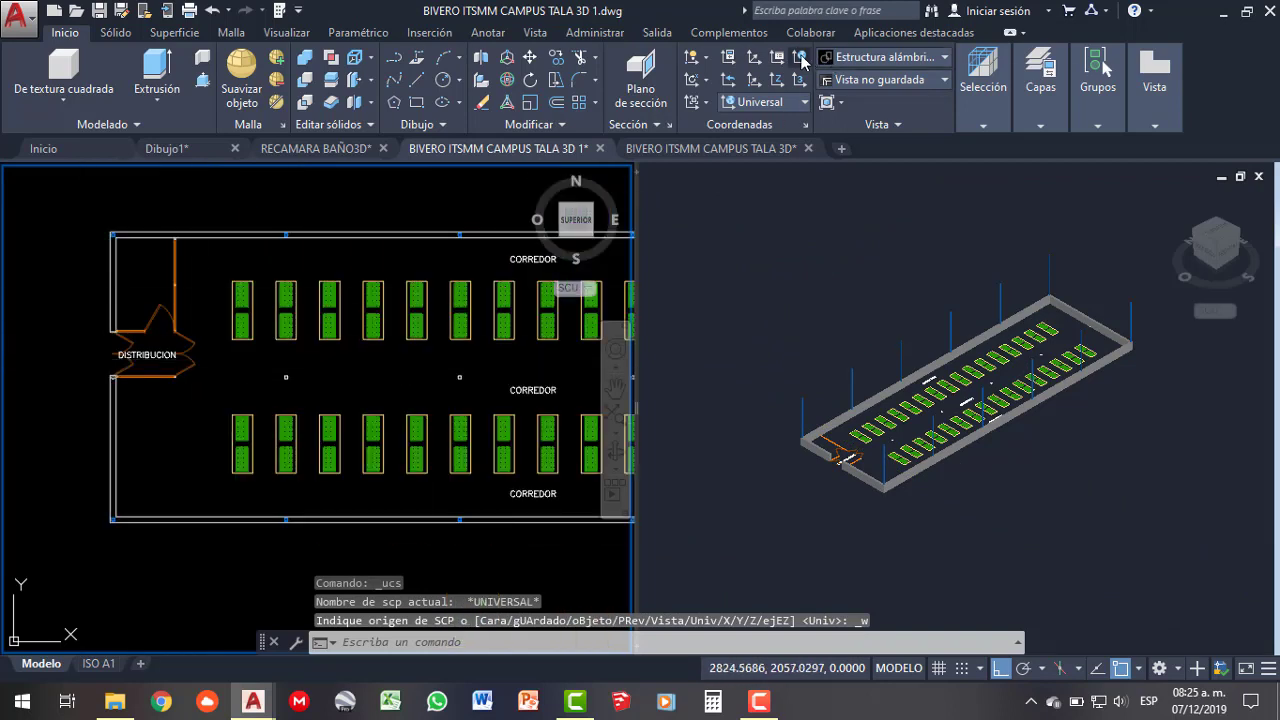
{"action": "scroll", "coordinate": [236, 412], "scroll_direction": "up", "scroll_amount": 8}
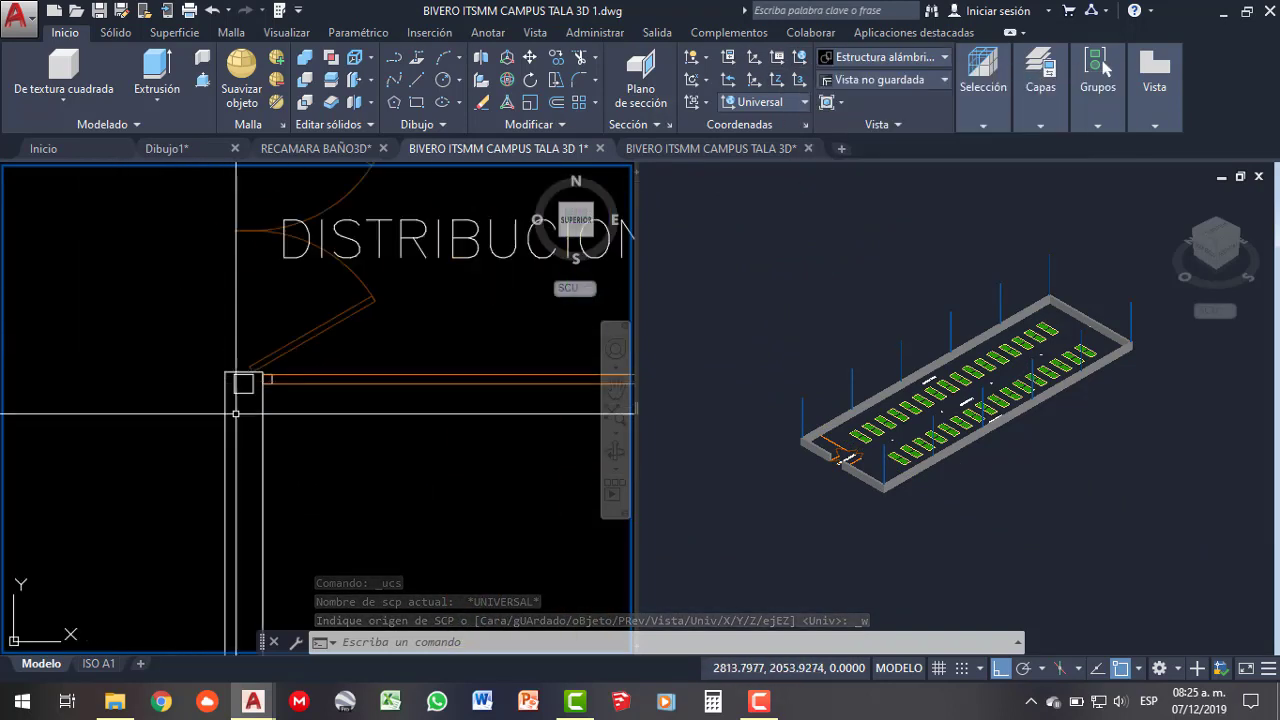
{"action": "left_click", "coordinate": [148, 419]}
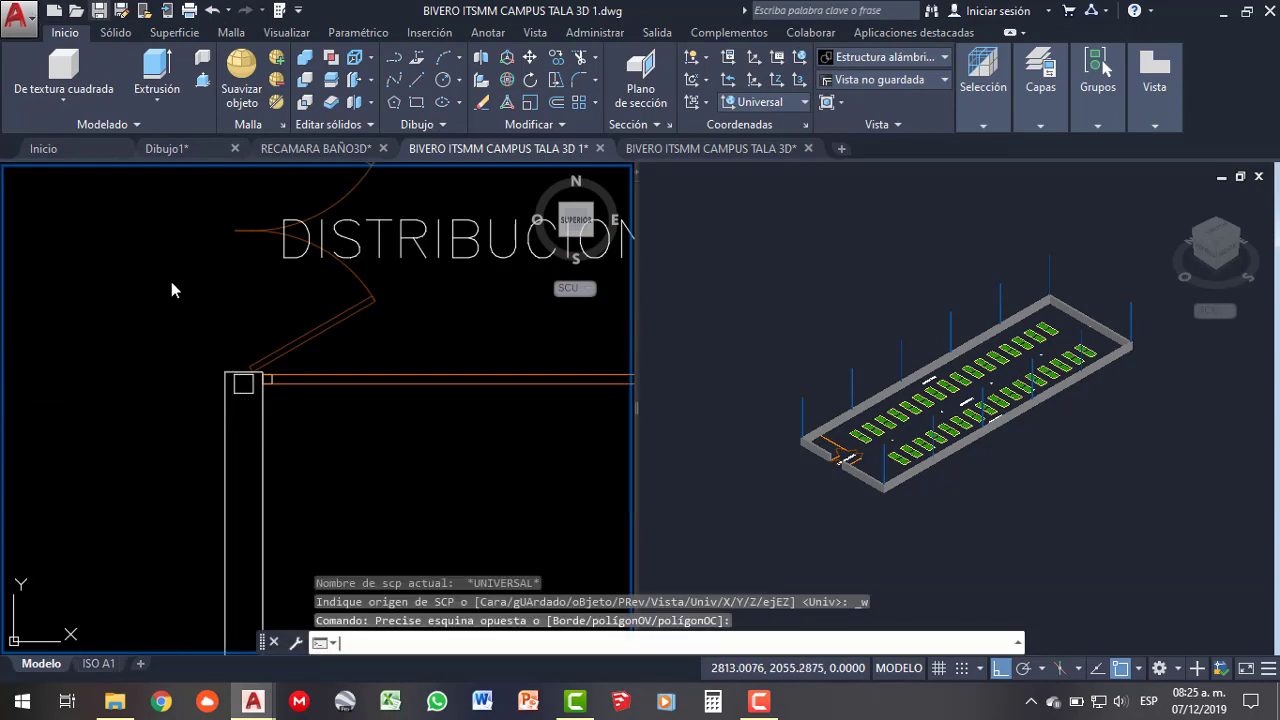
- Save the drawing and clear a trial selection of the whole building
{"action": "key", "text": "ctrl+s"}
{"action": "left_click", "coordinate": [244, 392]}
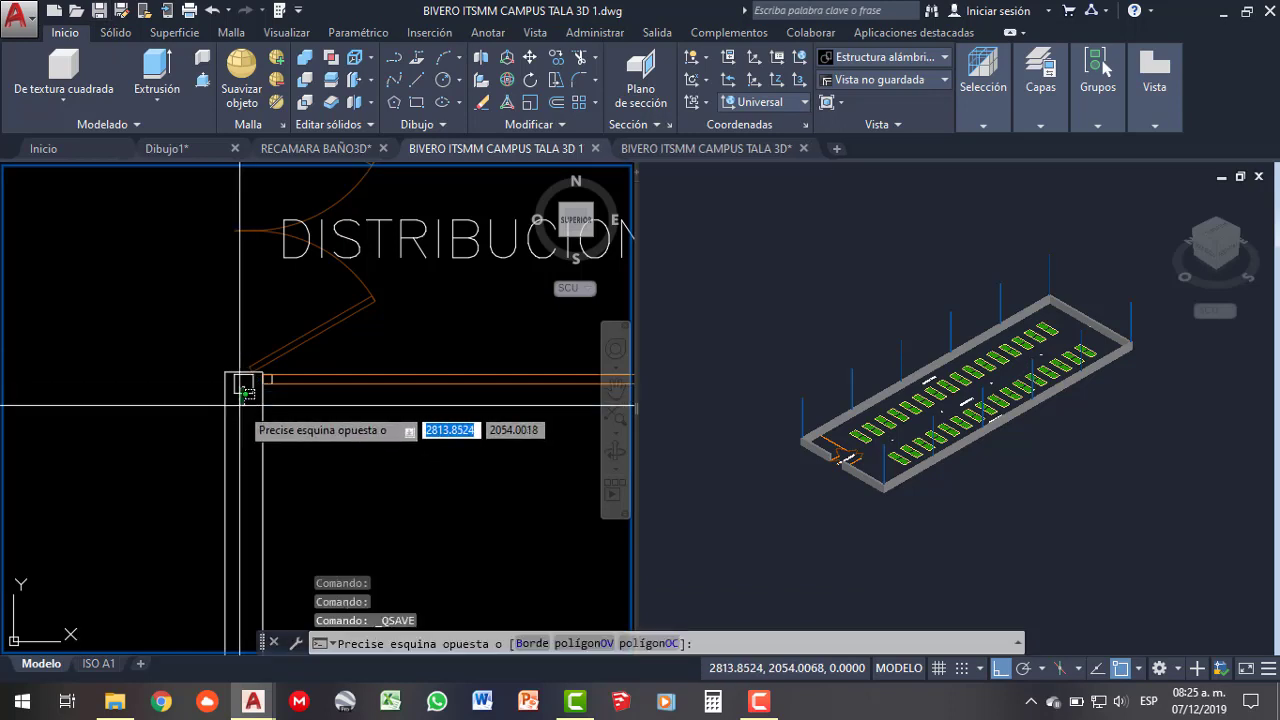
{"action": "left_click", "coordinate": [244, 392]}
{"action": "scroll", "coordinate": [133, 334], "scroll_direction": "down", "scroll_amount": 8}
{"action": "scroll", "coordinate": [138, 342], "scroll_direction": "down", "scroll_amount": 2}
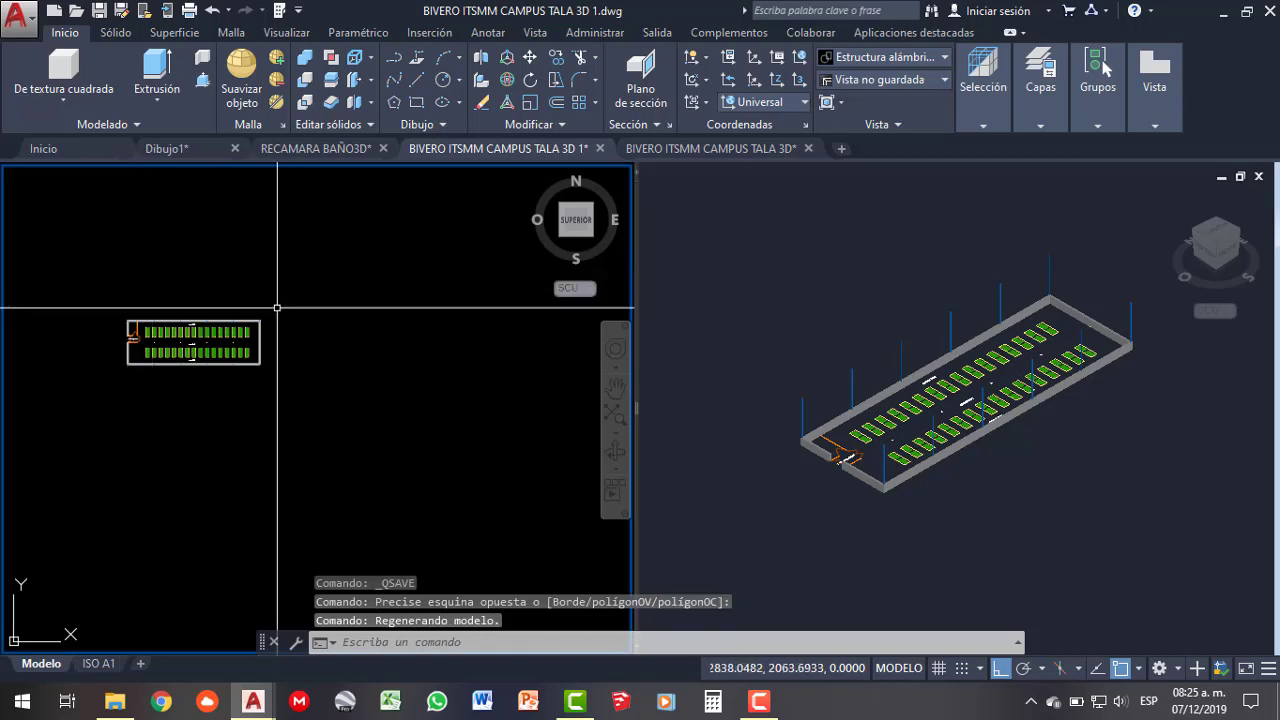
{"action": "left_click", "coordinate": [318, 287]}
{"action": "left_click", "coordinate": [3, 457]}
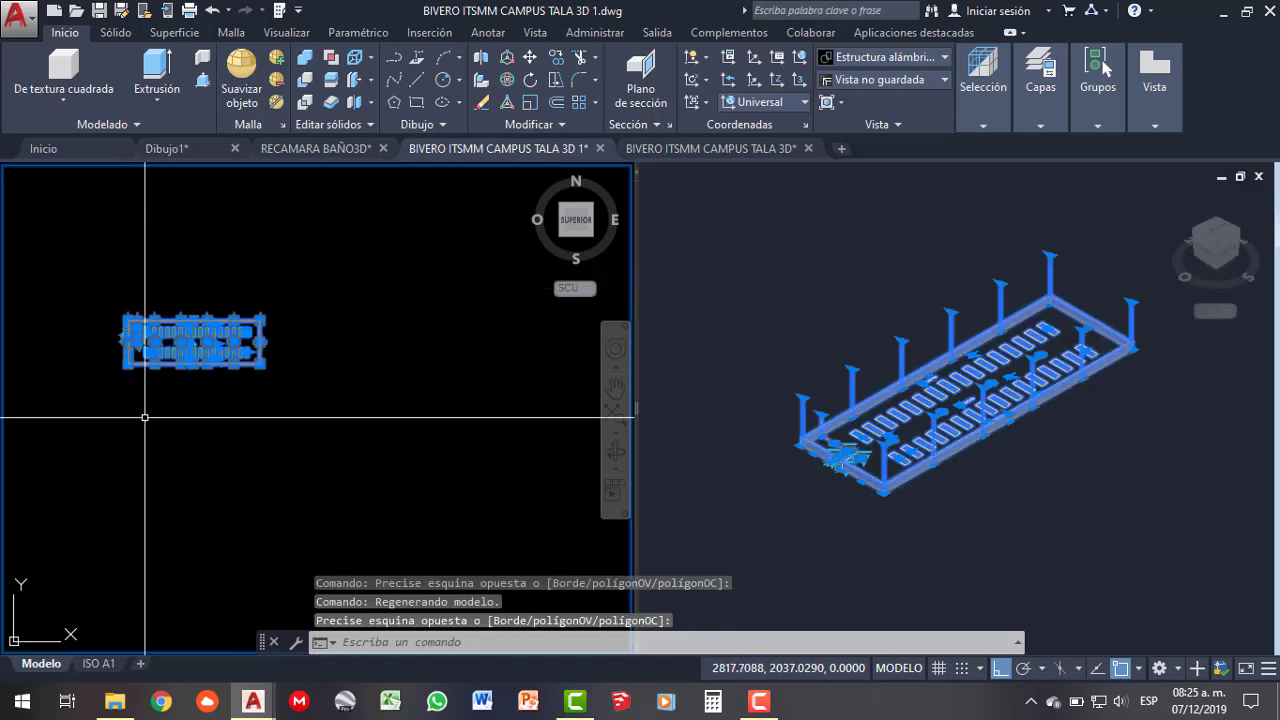
{"action": "key", "text": "Escape"}
- Window-select the five column circles along the central corridor, two first and then three more
{"action": "scroll", "coordinate": [145, 411], "scroll_direction": "up", "scroll_amount": 2}
{"action": "scroll", "coordinate": [145, 411], "scroll_direction": "up", "scroll_amount": 2}
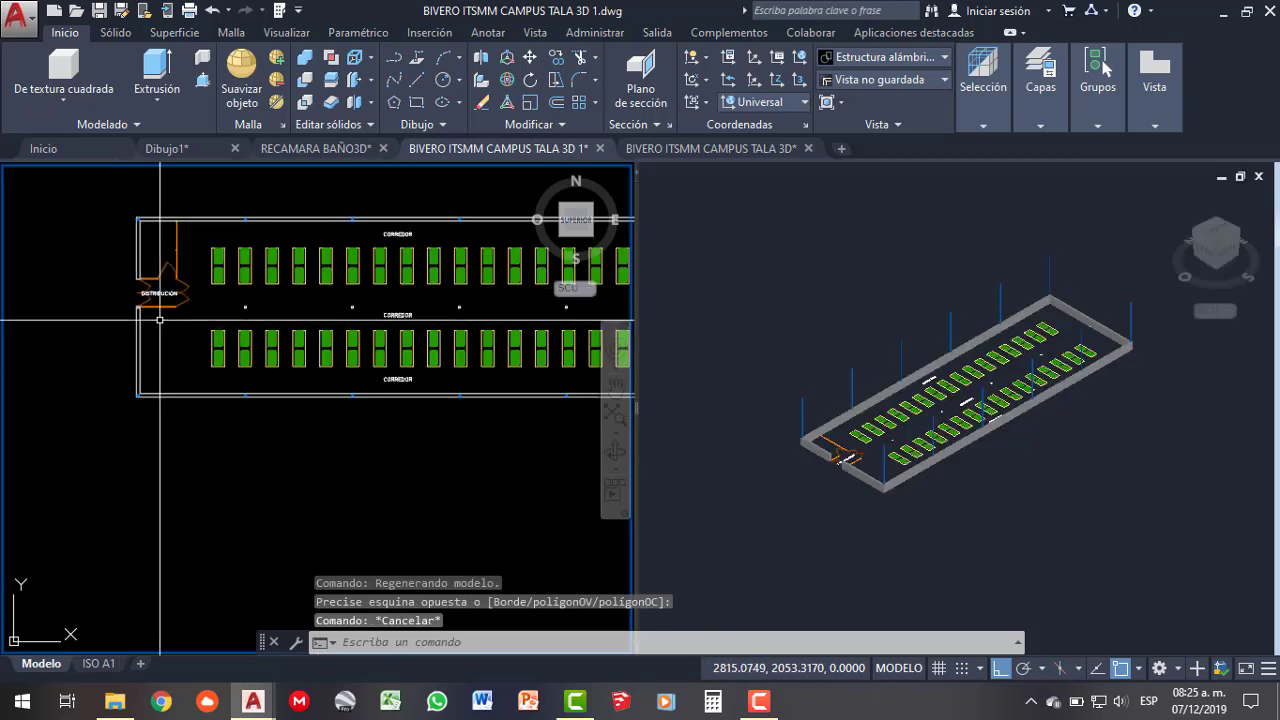
{"action": "scroll", "coordinate": [145, 411], "scroll_direction": "up", "scroll_amount": 1}
{"action": "scroll", "coordinate": [155, 341], "scroll_direction": "down", "scroll_amount": 2}
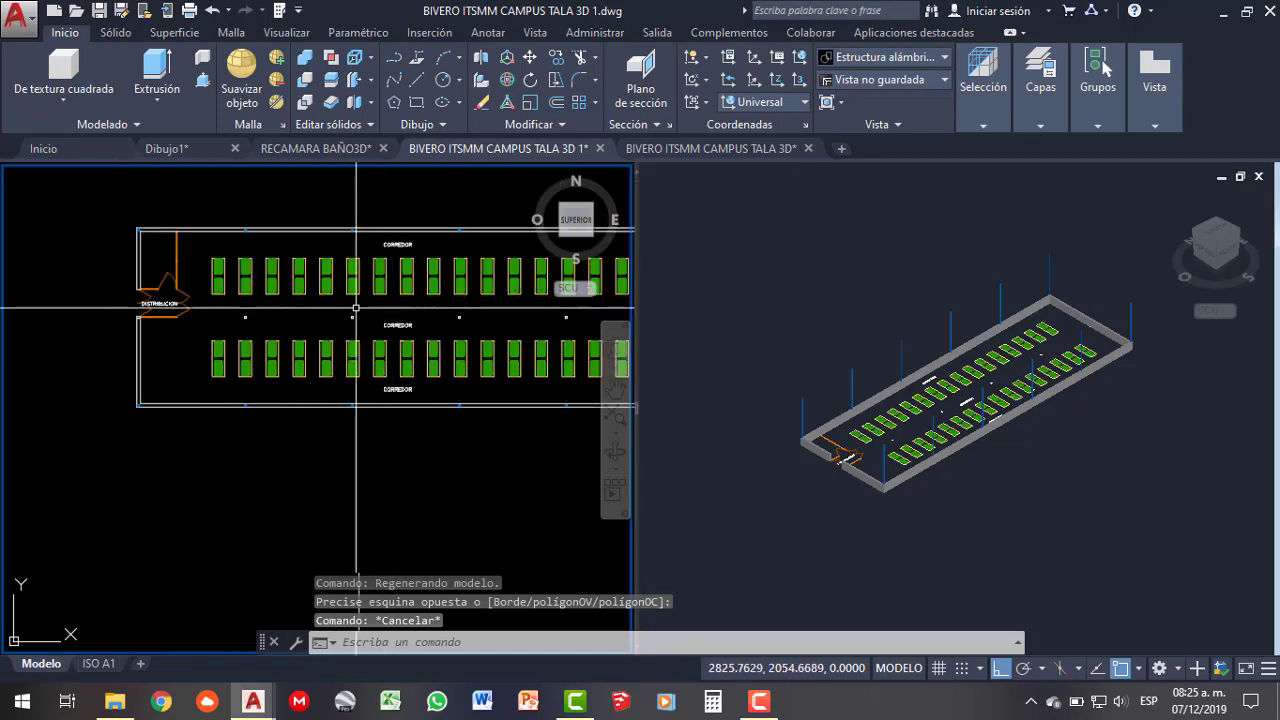
{"action": "scroll", "coordinate": [356, 308], "scroll_direction": "down", "scroll_amount": 2}
{"action": "left_click", "coordinate": [223, 330]}
{"action": "left_click", "coordinate": [190, 325]}
{"action": "scroll", "coordinate": [171, 333], "scroll_direction": "down", "scroll_amount": 1}
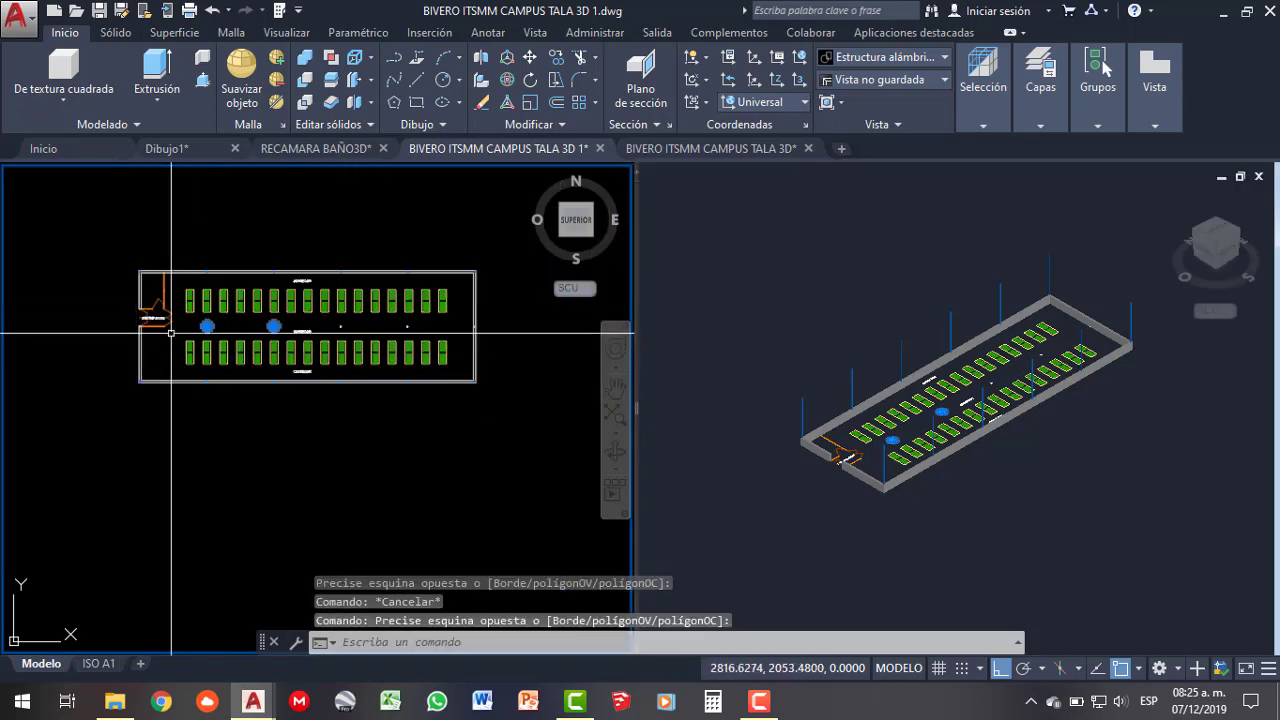
{"action": "left_click", "coordinate": [335, 315]}
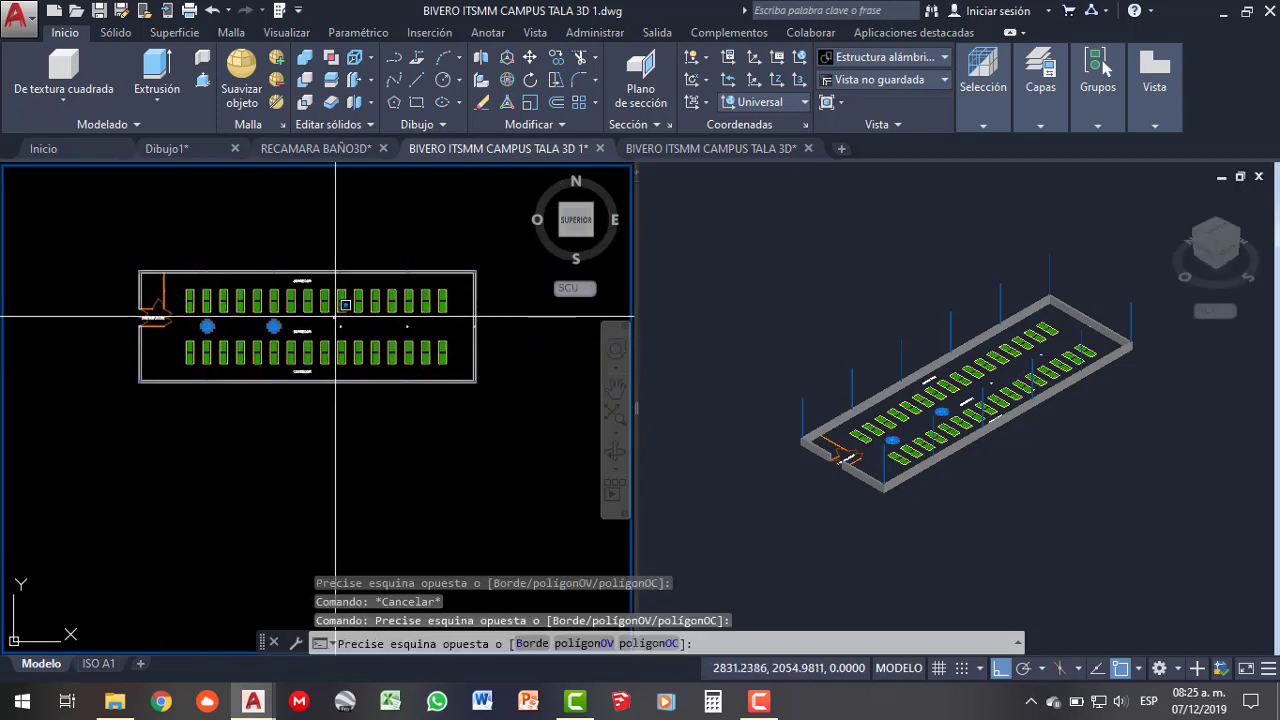
{"action": "left_click", "coordinate": [490, 345]}
{"action": "scroll", "coordinate": [237, 292], "scroll_direction": "up", "scroll_amount": 3}
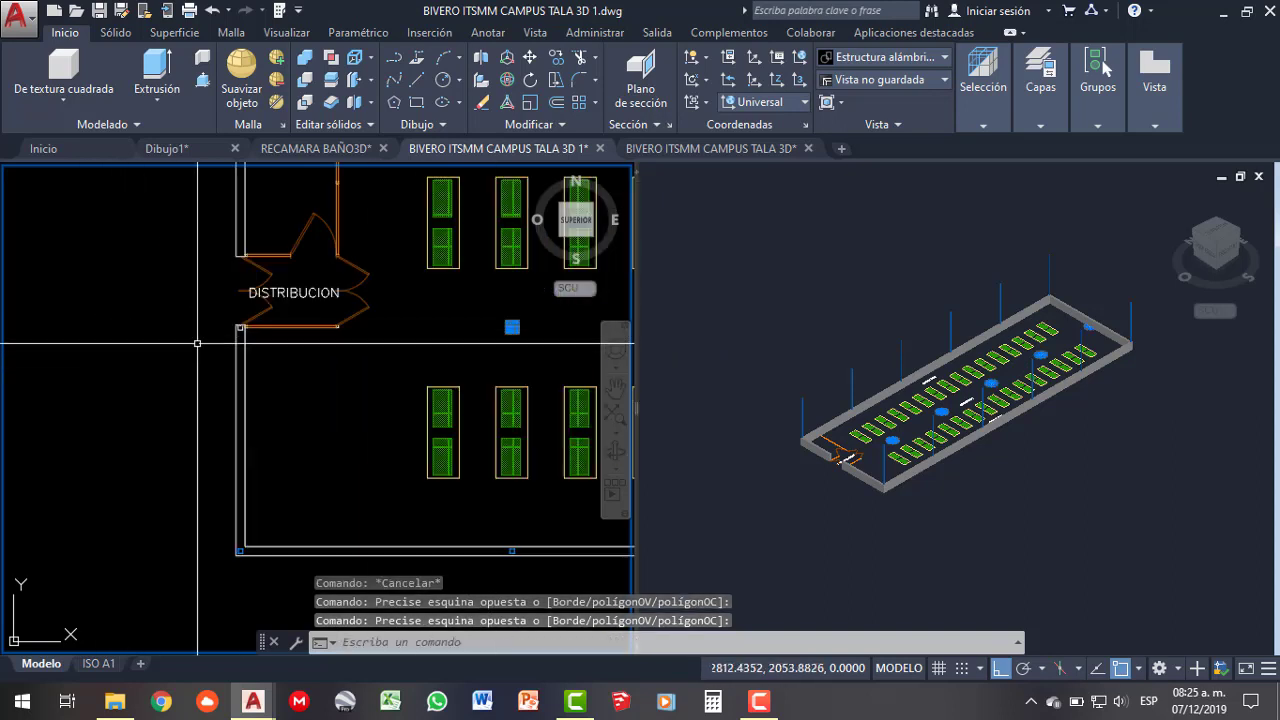
{"action": "scroll", "coordinate": [237, 292], "scroll_direction": "up", "scroll_amount": 2}
- Add the square corner column to the selection
{"action": "left_click", "coordinate": [248, 266]}
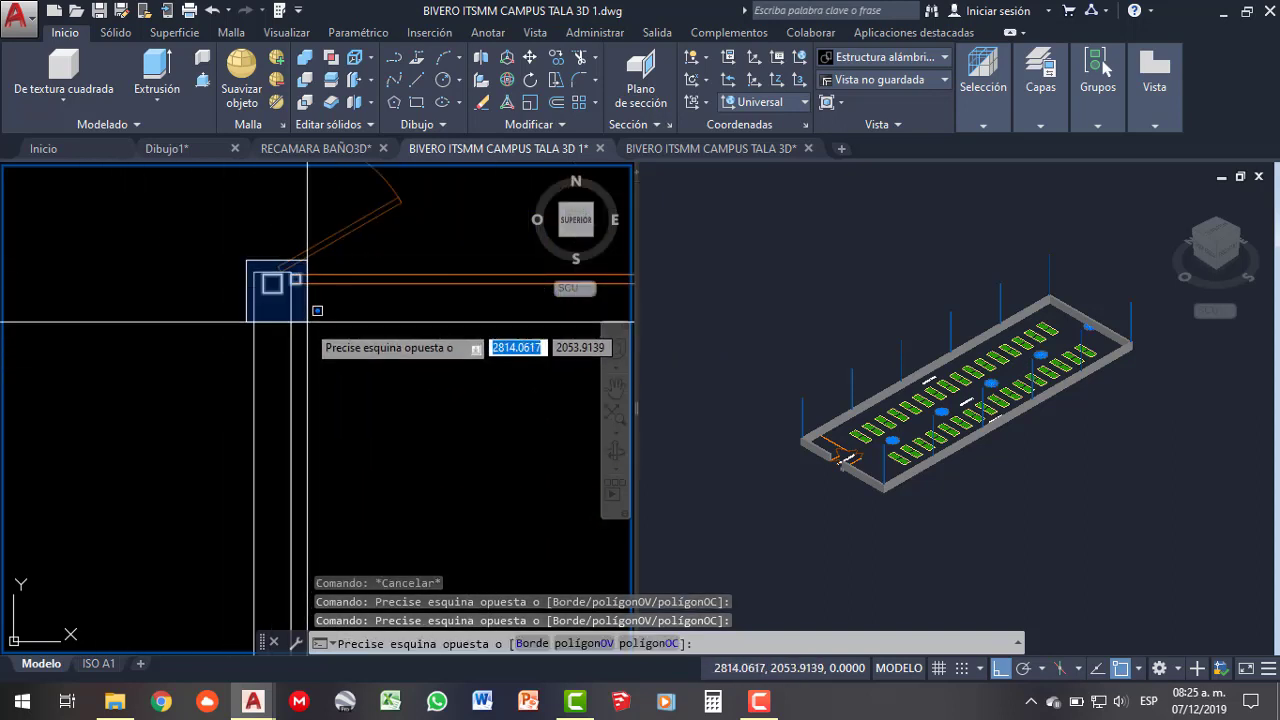
{"action": "left_click", "coordinate": [285, 329]}
{"action": "scroll", "coordinate": [285, 329], "scroll_direction": "down", "scroll_amount": 3}
{"action": "scroll", "coordinate": [240, 300], "scroll_direction": "down", "scroll_amount": 3}
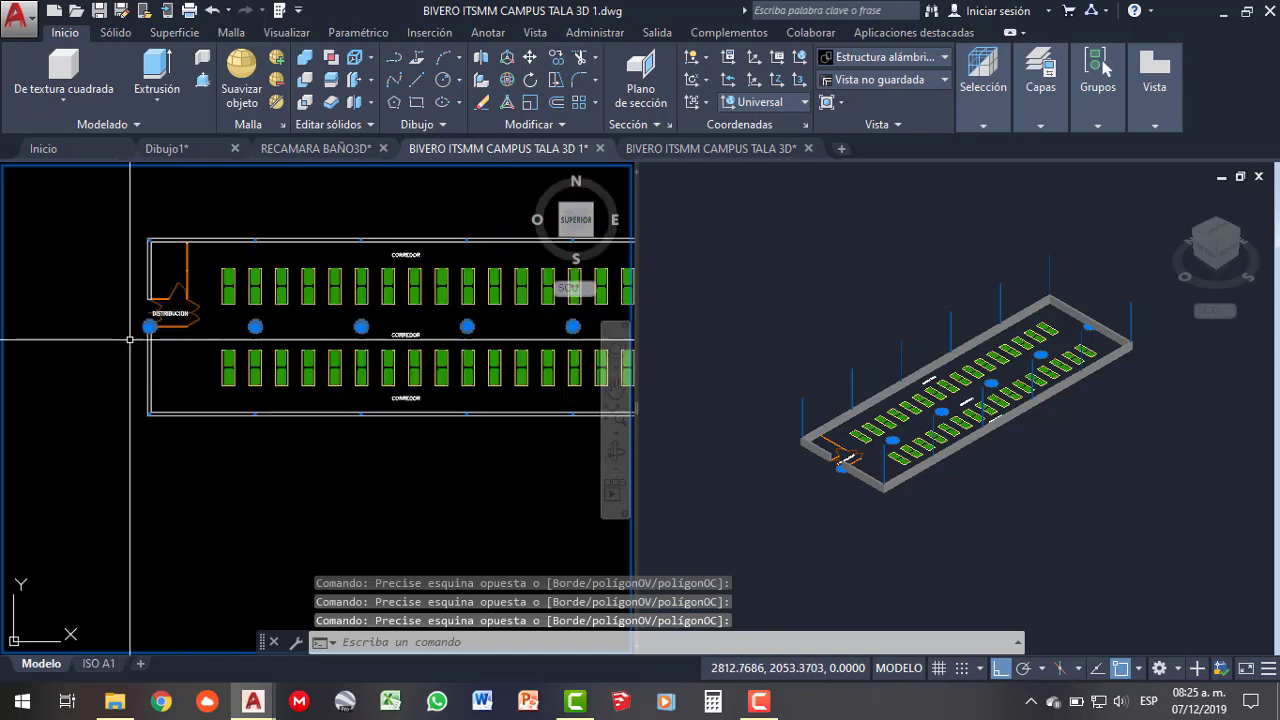
- Extrude the five corridor circles and corner square to a height of 5, then inspect them in 3D
{"action": "left_click", "coordinate": [157, 75]}
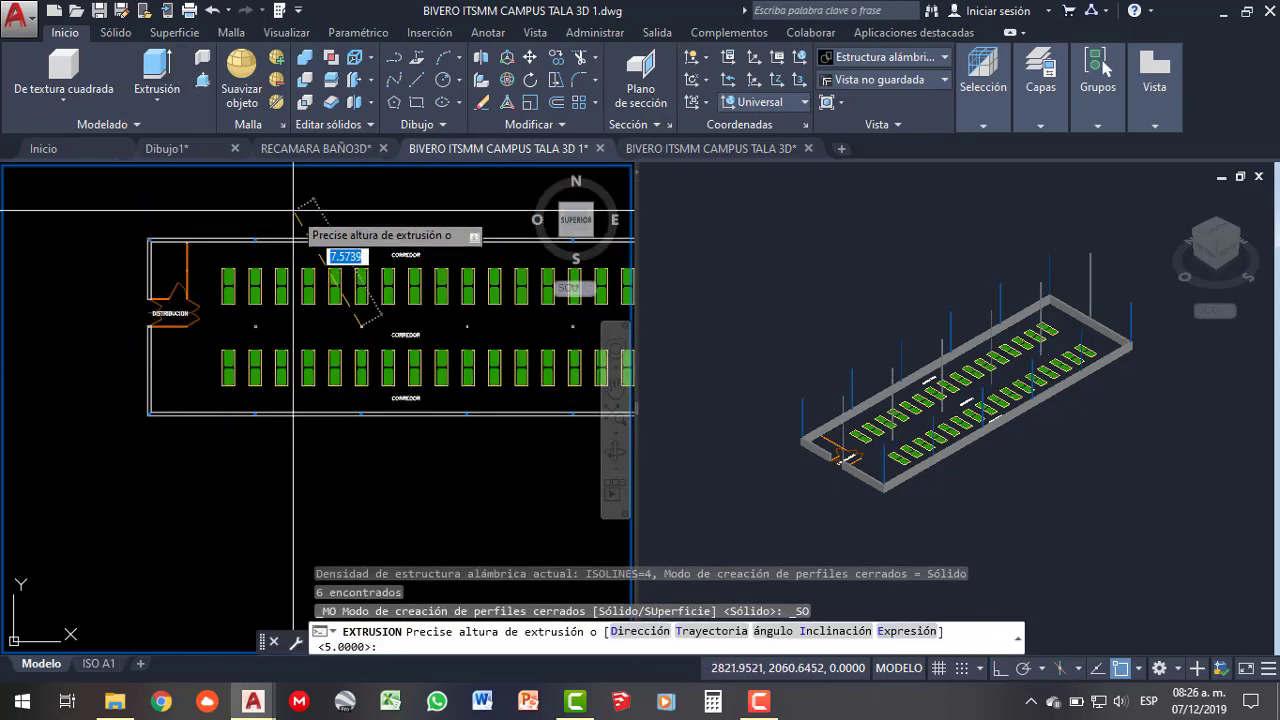
{"action": "type", "text": "5"}
{"action": "key", "text": "Return"}
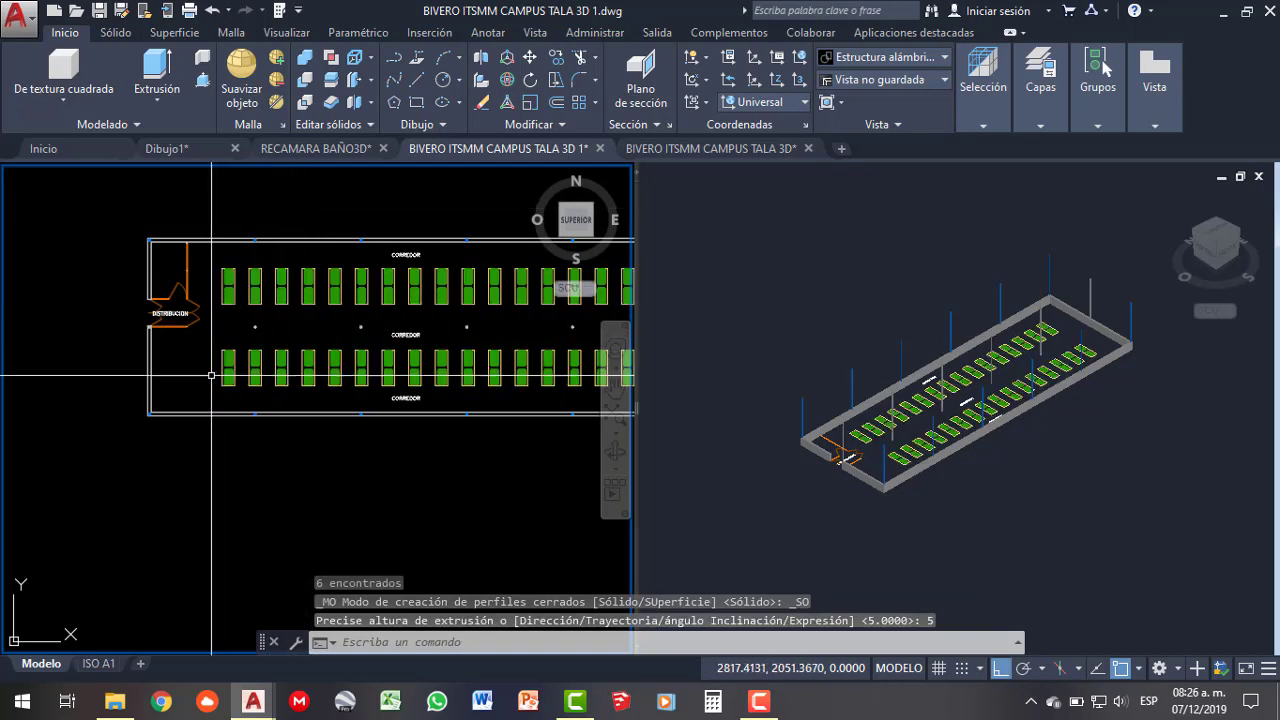
{"action": "scroll", "coordinate": [211, 375], "scroll_direction": "down", "scroll_amount": 2}
{"action": "scroll", "coordinate": [120, 357], "scroll_direction": "down", "scroll_amount": 1}
{"action": "left_click", "coordinate": [832, 370]}
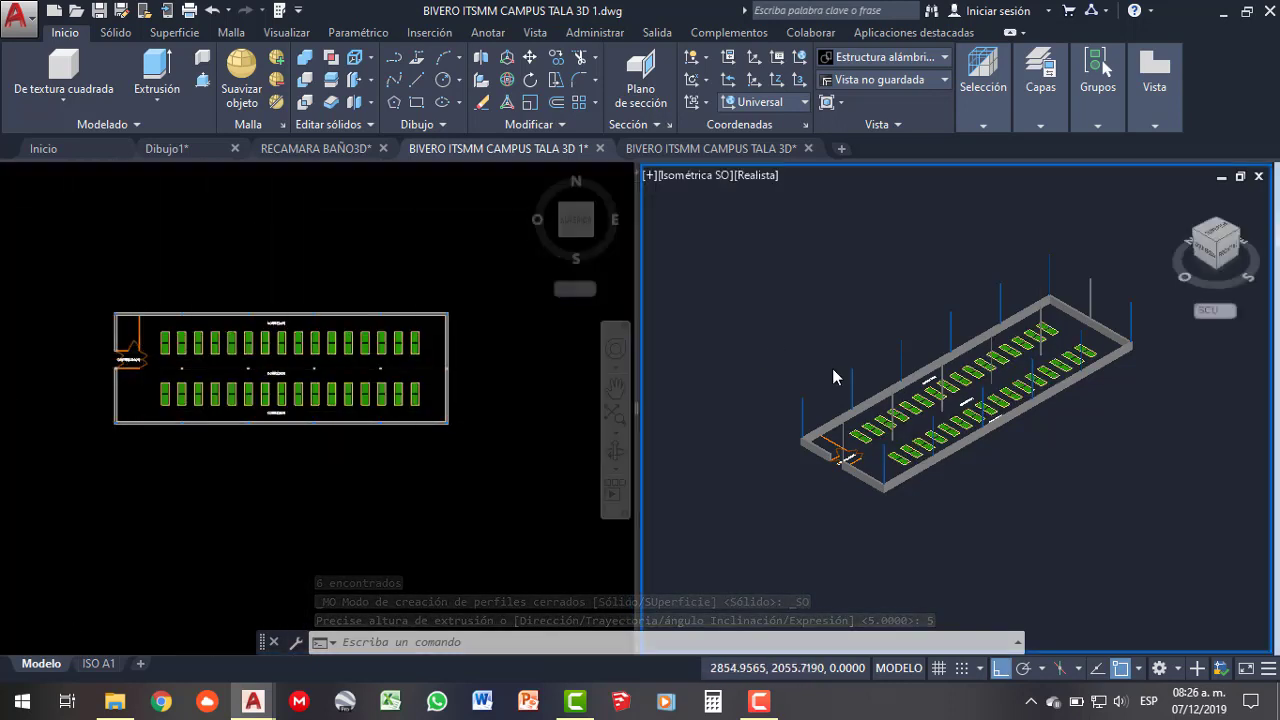
{"action": "scroll", "coordinate": [804, 398], "scroll_direction": "up", "scroll_amount": 1}
{"action": "scroll", "coordinate": [804, 398], "scroll_direction": "up", "scroll_amount": 2}
{"action": "scroll", "coordinate": [804, 398], "scroll_direction": "up", "scroll_amount": 2}
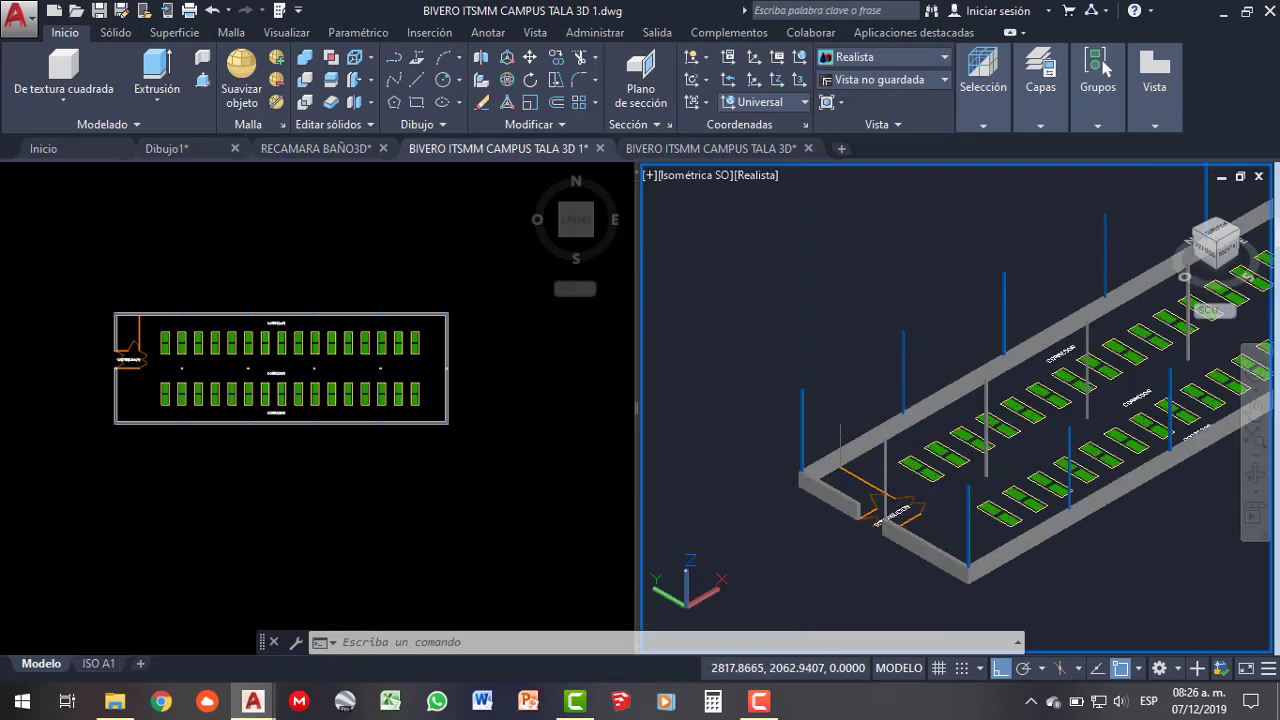
{"action": "scroll", "coordinate": [806, 413], "scroll_direction": "up", "scroll_amount": 3}
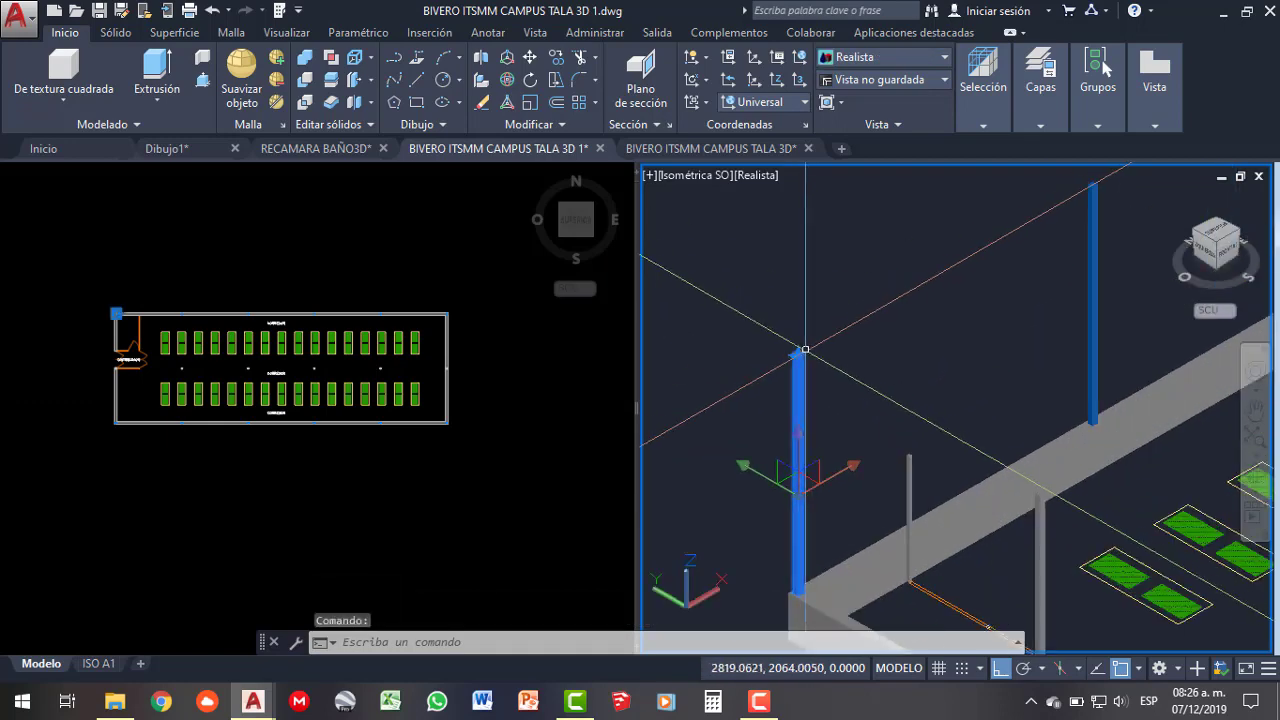
- Stretch the first blue column from its top grip by 3 units
{"action": "left_click", "coordinate": [797, 354]}
{"action": "type", "text": "3"}
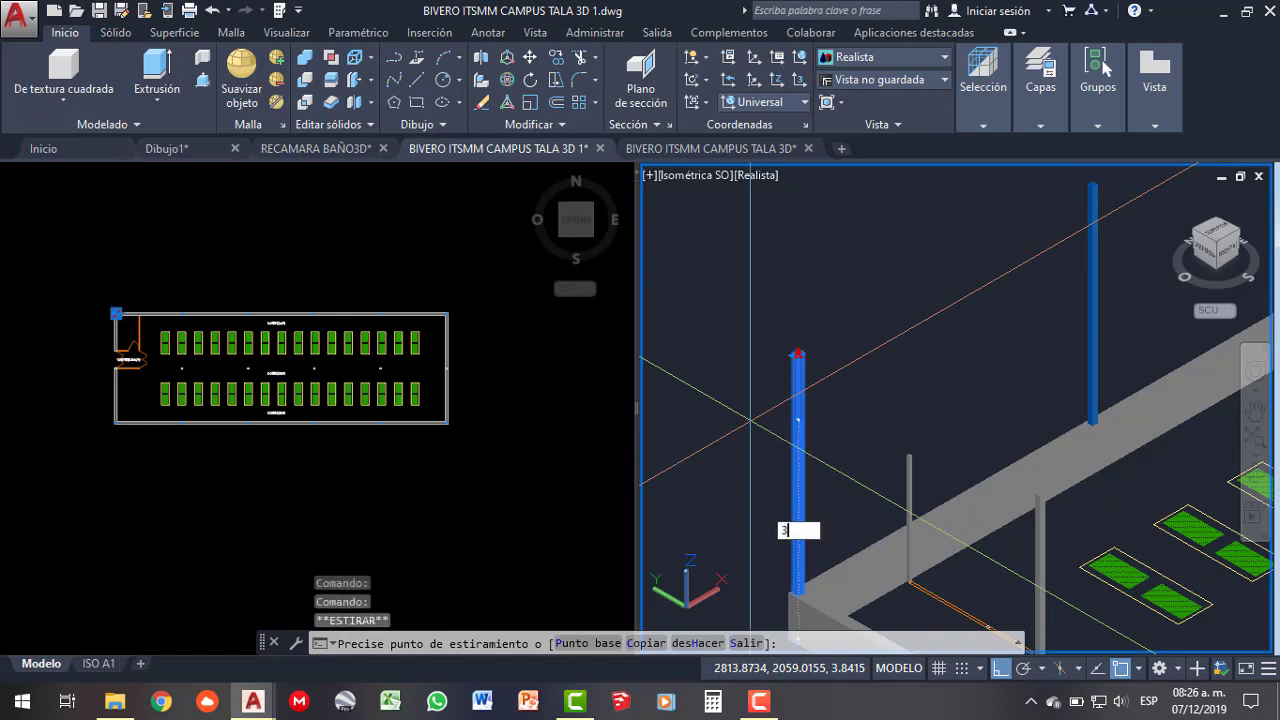
{"action": "key", "text": "Return"}
{"action": "scroll", "coordinate": [750, 421], "scroll_direction": "down", "scroll_amount": 5}
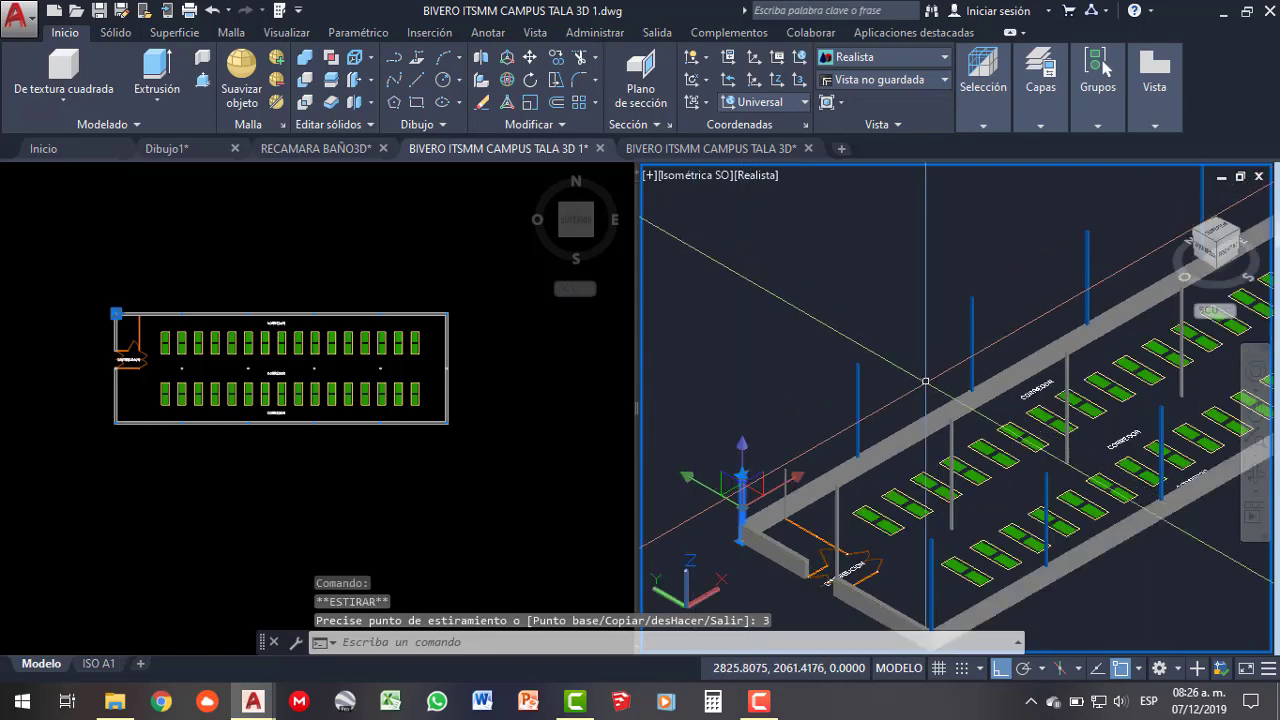
{"action": "scroll", "coordinate": [862, 380], "scroll_direction": "up", "scroll_amount": 2}
- Select the column near the entrance and start stretching its top, then cancel
{"action": "left_click", "coordinate": [858, 410]}
{"action": "scroll", "coordinate": [862, 380], "scroll_direction": "up", "scroll_amount": 2}
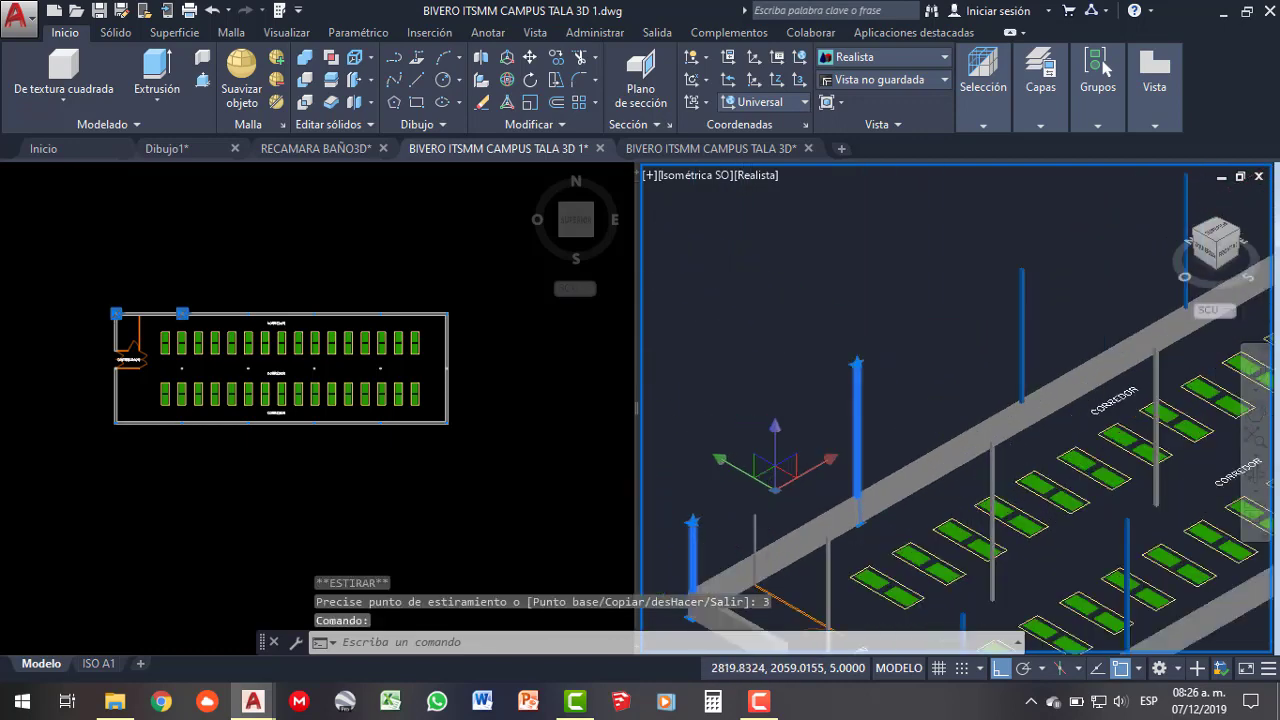
{"action": "scroll", "coordinate": [856, 360], "scroll_direction": "up", "scroll_amount": 2}
{"action": "left_click", "coordinate": [856, 362]}
{"action": "scroll", "coordinate": [857, 370], "scroll_direction": "down", "scroll_amount": 3}
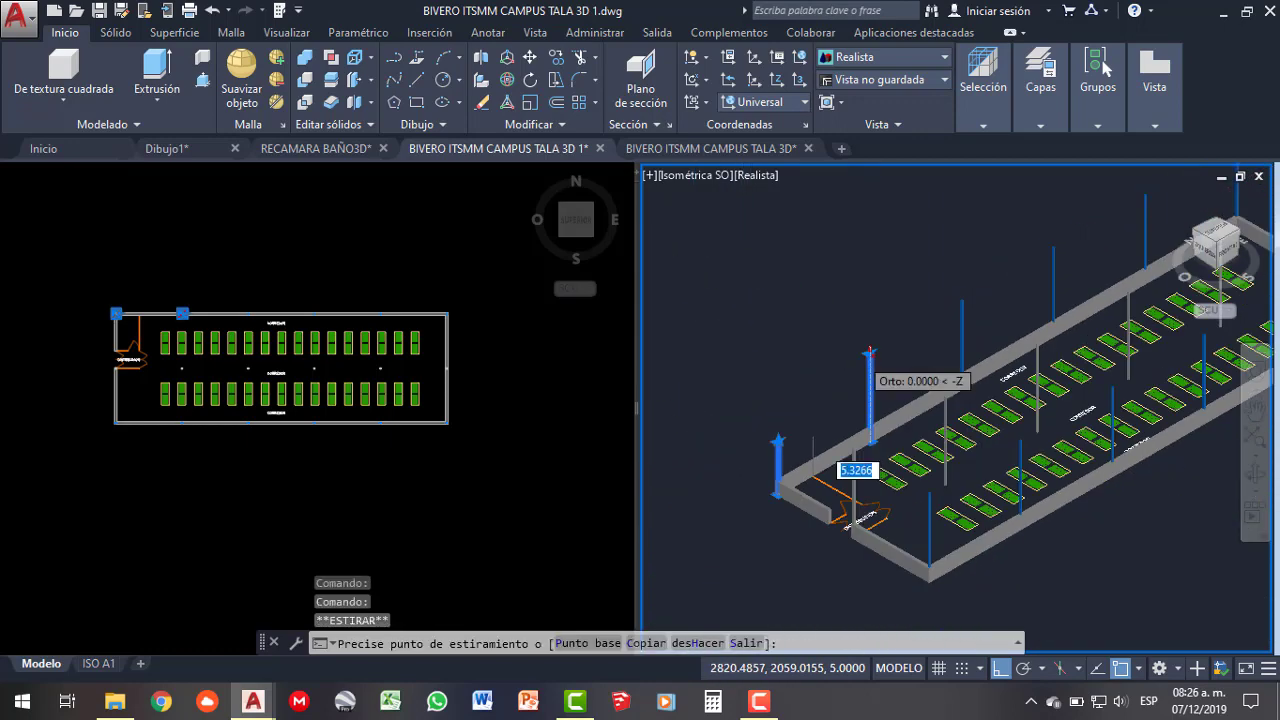
{"action": "scroll", "coordinate": [857, 380], "scroll_direction": "up", "scroll_amount": 2}
{"action": "scroll", "coordinate": [800, 450], "scroll_direction": "up", "scroll_amount": 2}
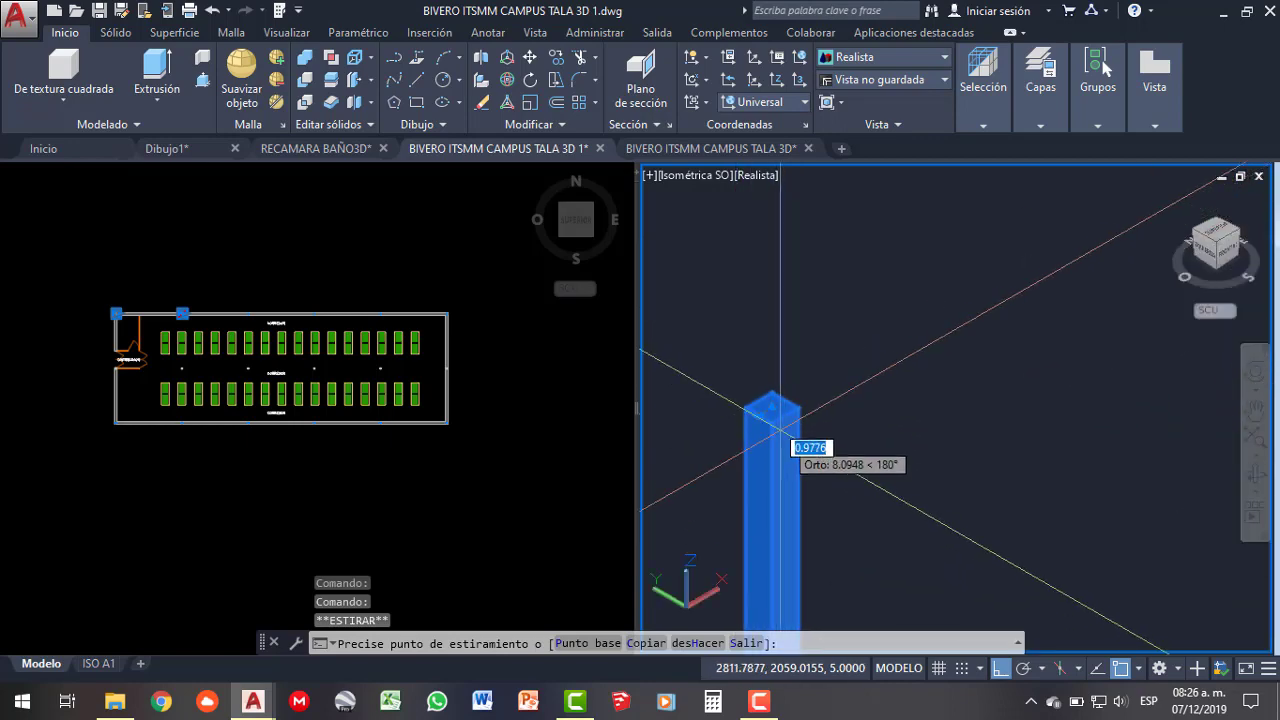
{"action": "left_click", "coordinate": [776, 445]}
{"action": "scroll", "coordinate": [850, 520], "scroll_direction": "down", "scroll_amount": 2}
{"action": "scroll", "coordinate": [882, 600], "scroll_direction": "down", "scroll_amount": 2}
{"action": "scroll", "coordinate": [711, 479], "scroll_direction": "down", "scroll_amount": 2}
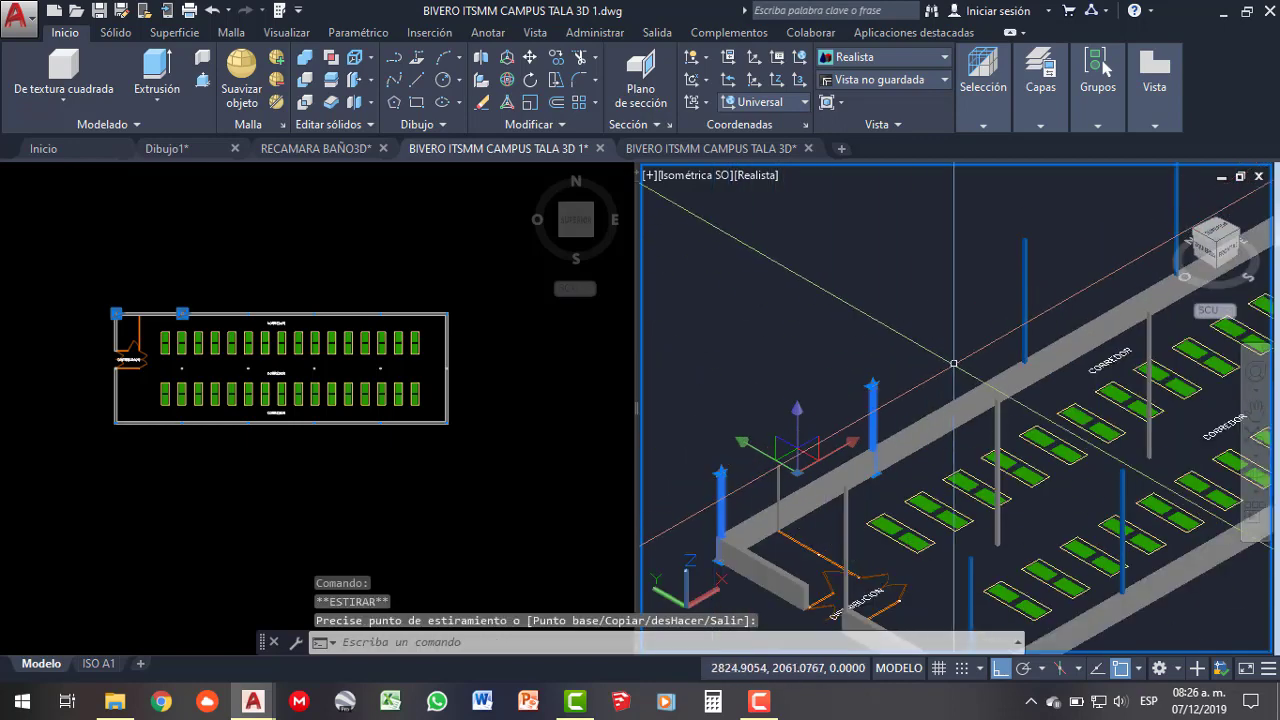
{"action": "key", "text": "Escape"}
{"action": "scroll", "coordinate": [873, 440], "scroll_direction": "up", "scroll_amount": 5}
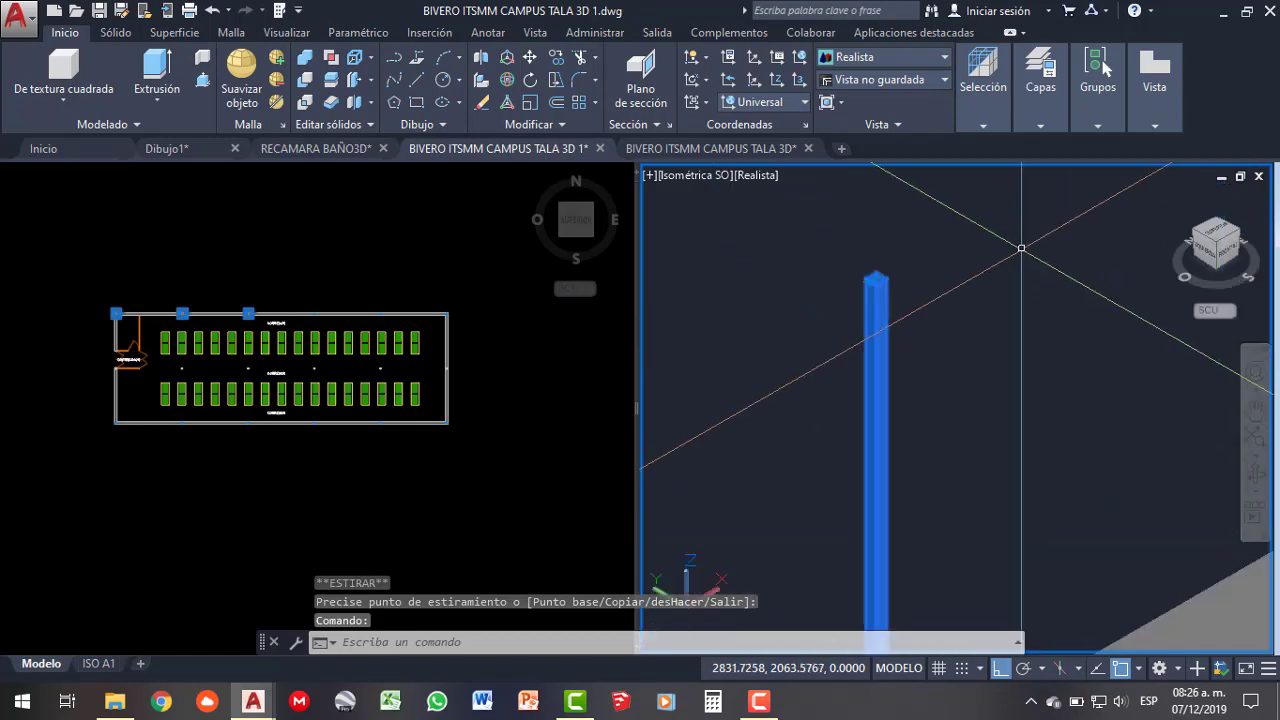
- Stretch two more columns to a length of 3, undoing the second stretch
{"action": "left_click", "coordinate": [876, 278]}
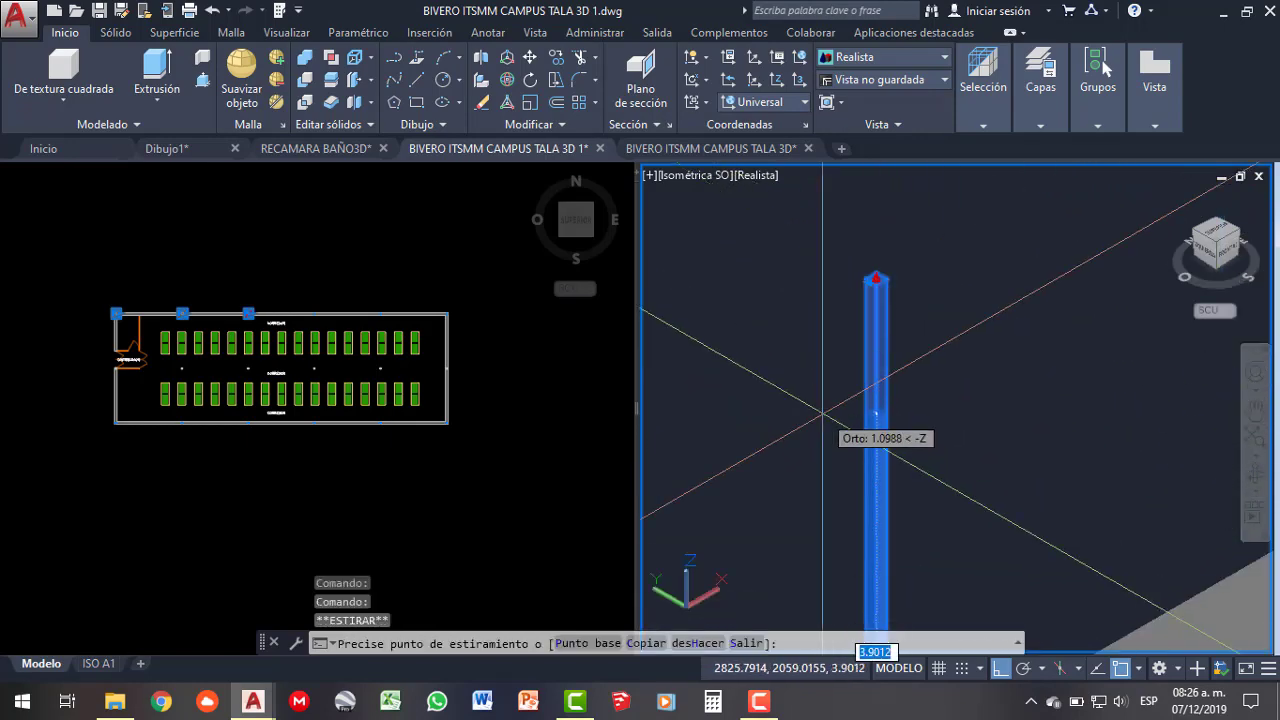
{"action": "type", "text": "3"}
{"action": "key", "text": "Return"}
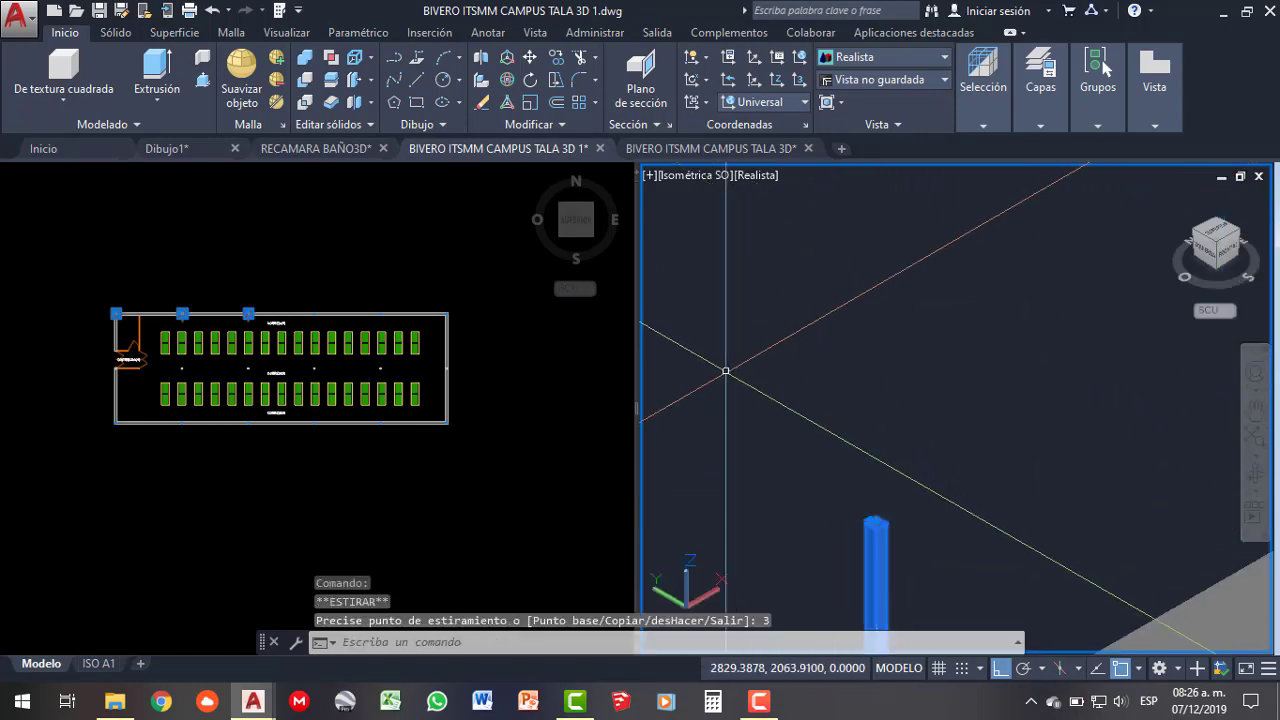
{"action": "scroll", "coordinate": [689, 377], "scroll_direction": "down", "scroll_amount": 3}
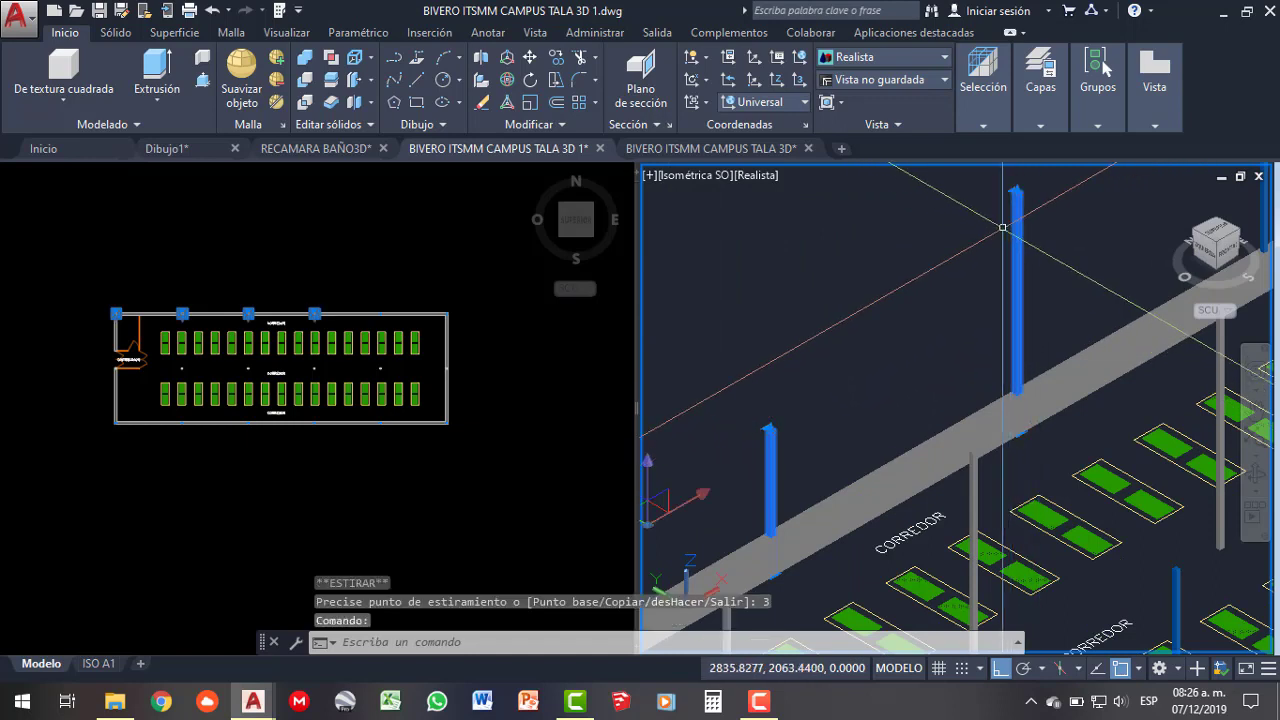
{"action": "left_click", "coordinate": [1016, 190]}
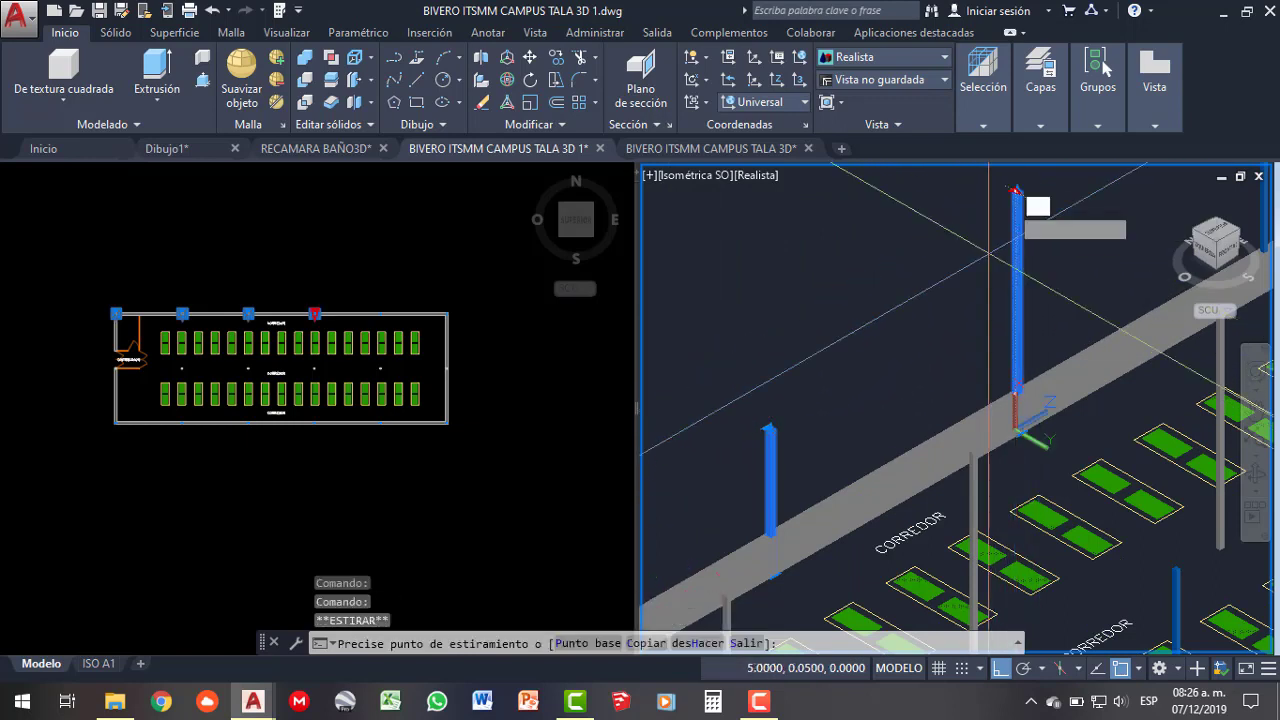
{"action": "type", "text": "3"}
{"action": "key", "text": "Return"}
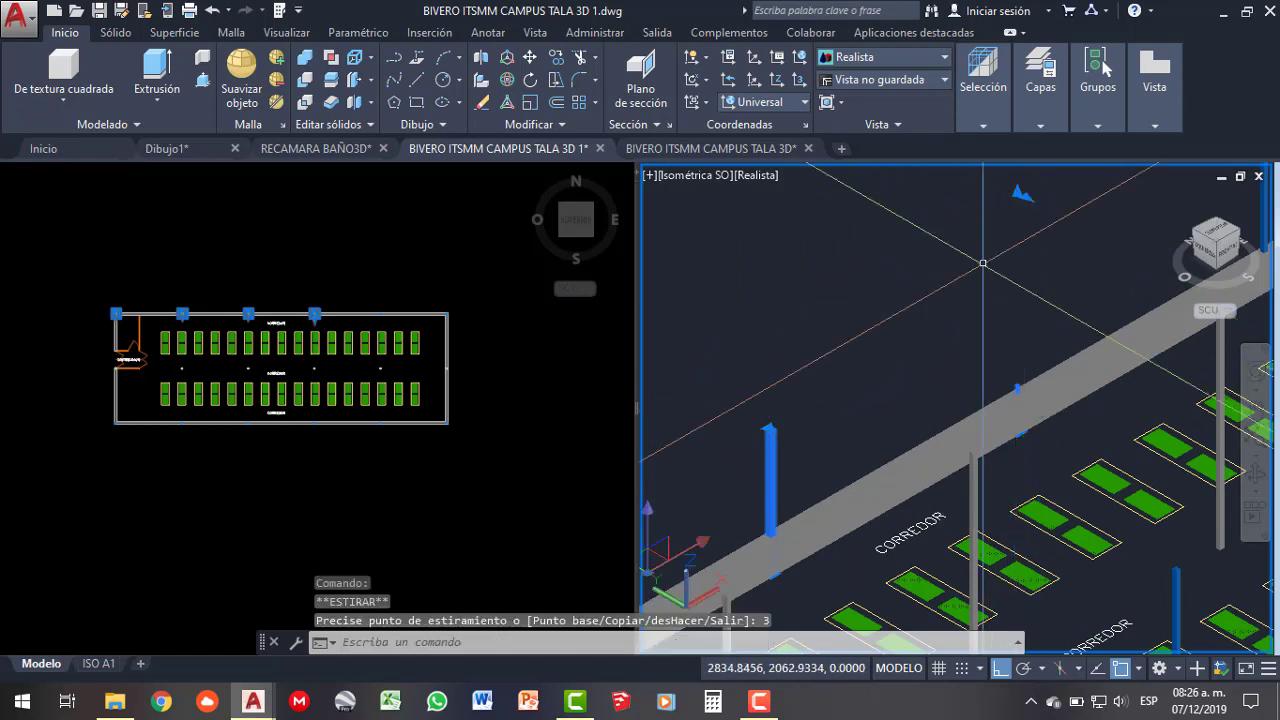
{"action": "key", "text": "ctrl+z"}
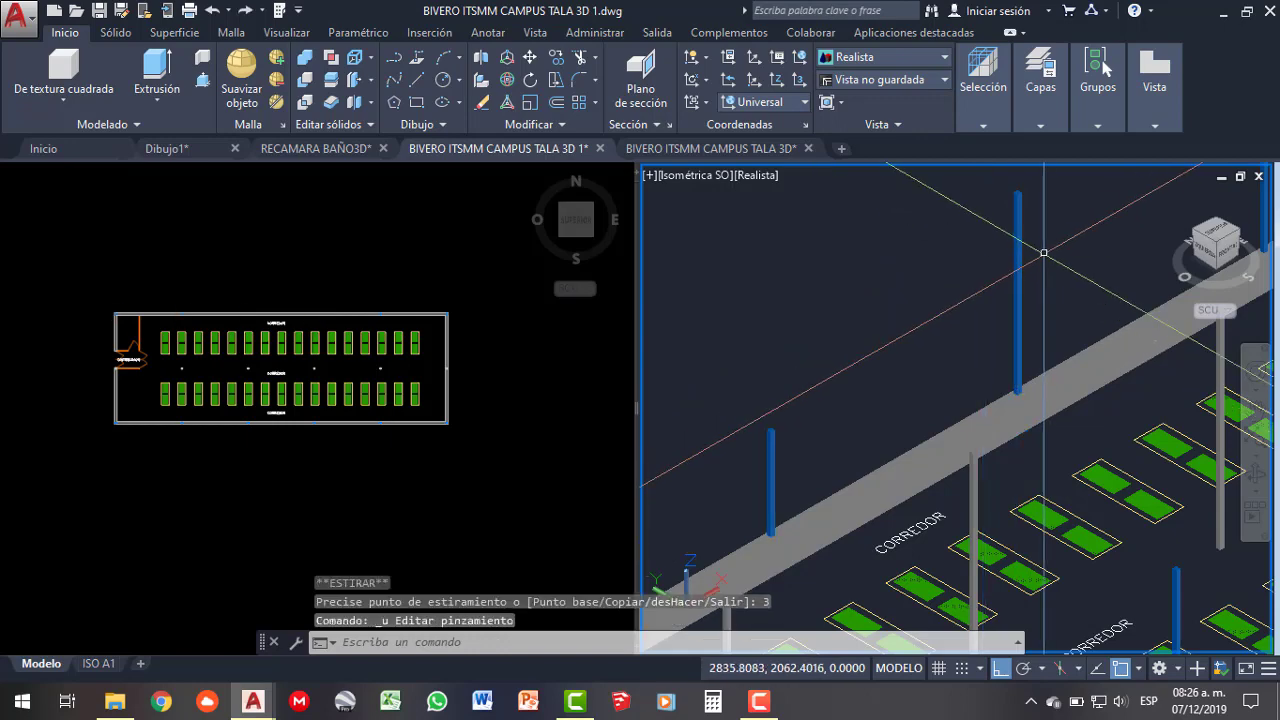
- Stretch the selected blue column and the next column to a length of 3 each
{"action": "left_click", "coordinate": [1018, 250]}
{"action": "scroll", "coordinate": [1030, 250], "scroll_direction": "up", "scroll_amount": 5}
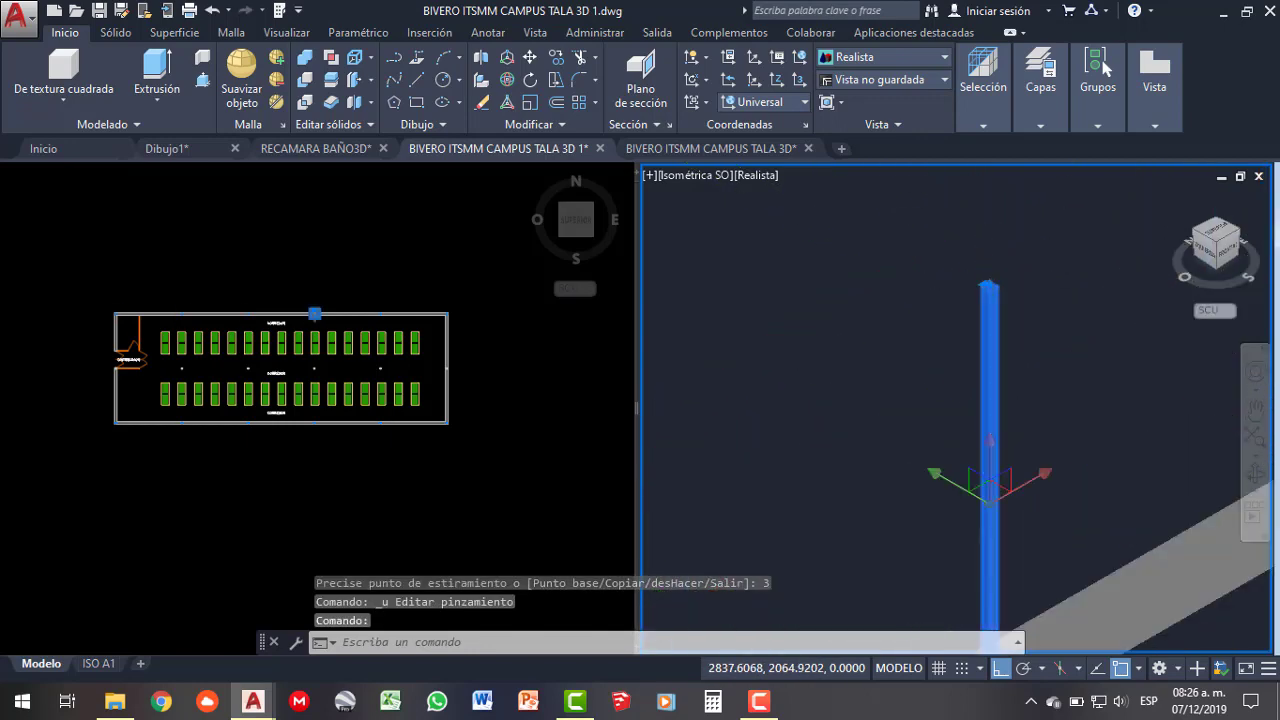
{"action": "scroll", "coordinate": [991, 294], "scroll_direction": "up", "scroll_amount": 3}
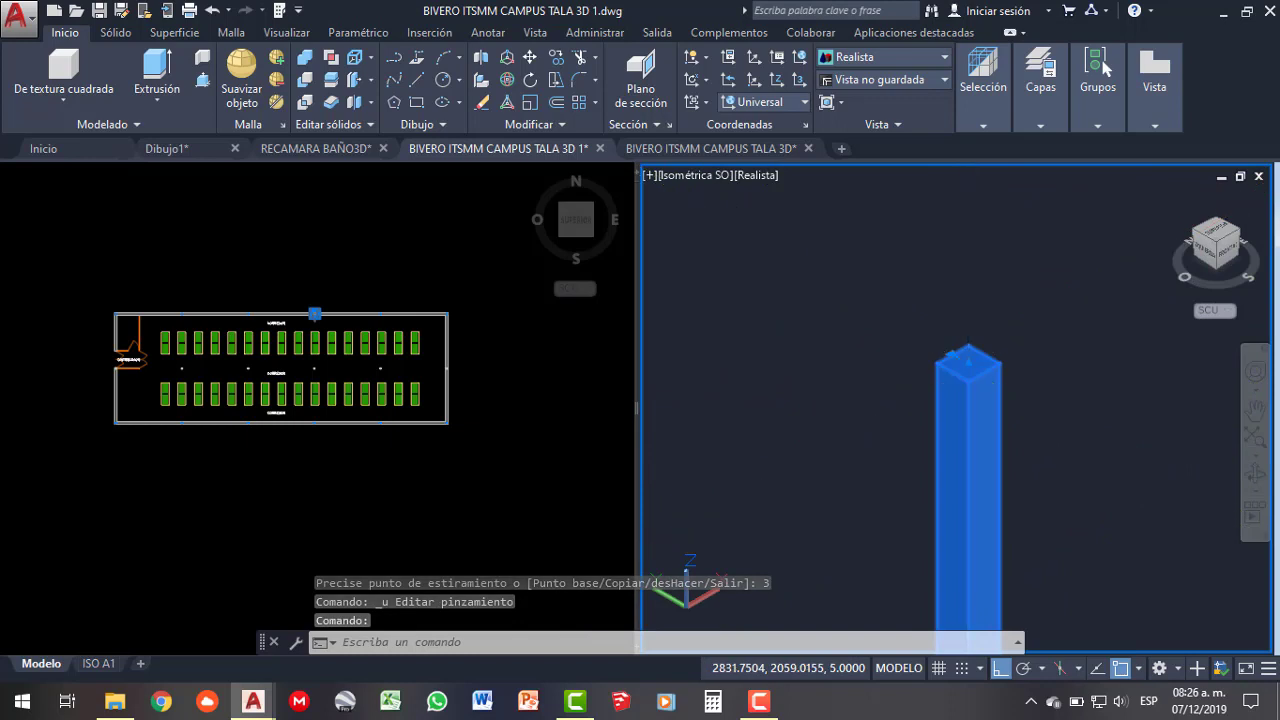
{"action": "left_click", "coordinate": [968, 362]}
{"action": "type", "text": "3"}
{"action": "key", "text": "Return"}
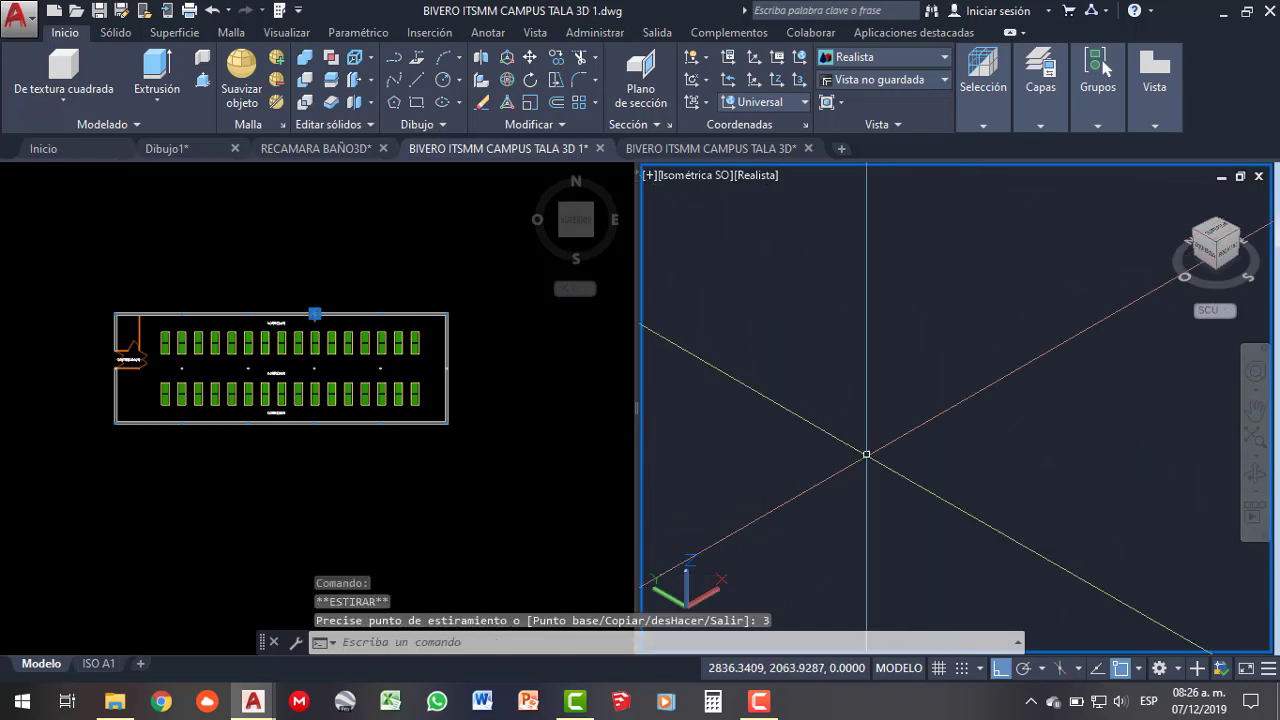
{"action": "scroll", "coordinate": [866, 455], "scroll_direction": "down", "scroll_amount": 5}
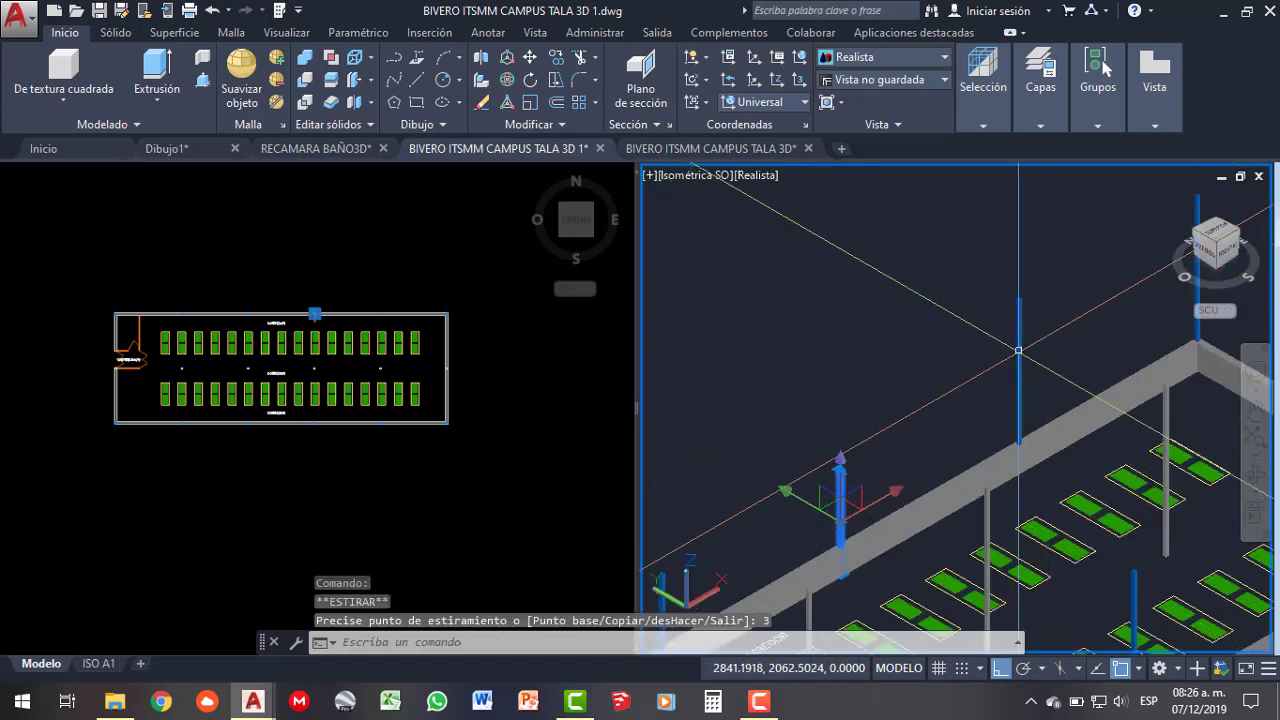
{"action": "scroll", "coordinate": [1019, 380], "scroll_direction": "up", "scroll_amount": 5}
{"action": "scroll", "coordinate": [975, 247], "scroll_direction": "up", "scroll_amount": 2}
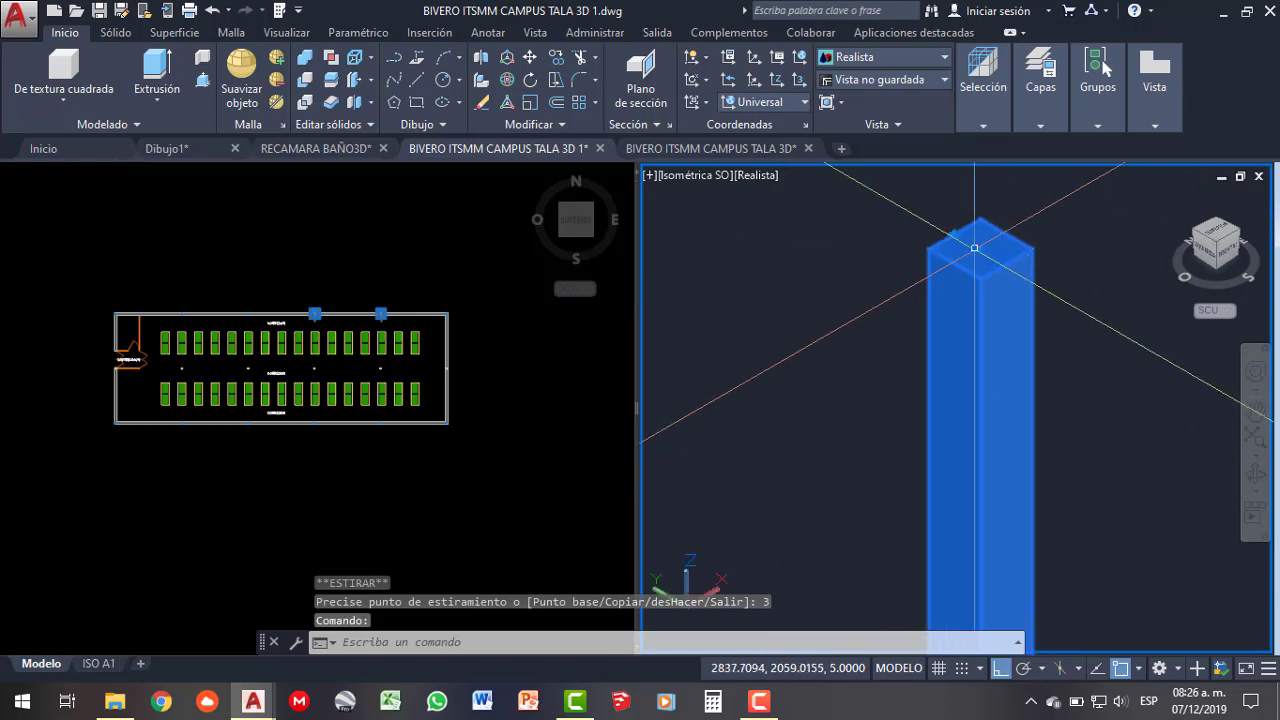
{"action": "left_click", "coordinate": [980, 249]}
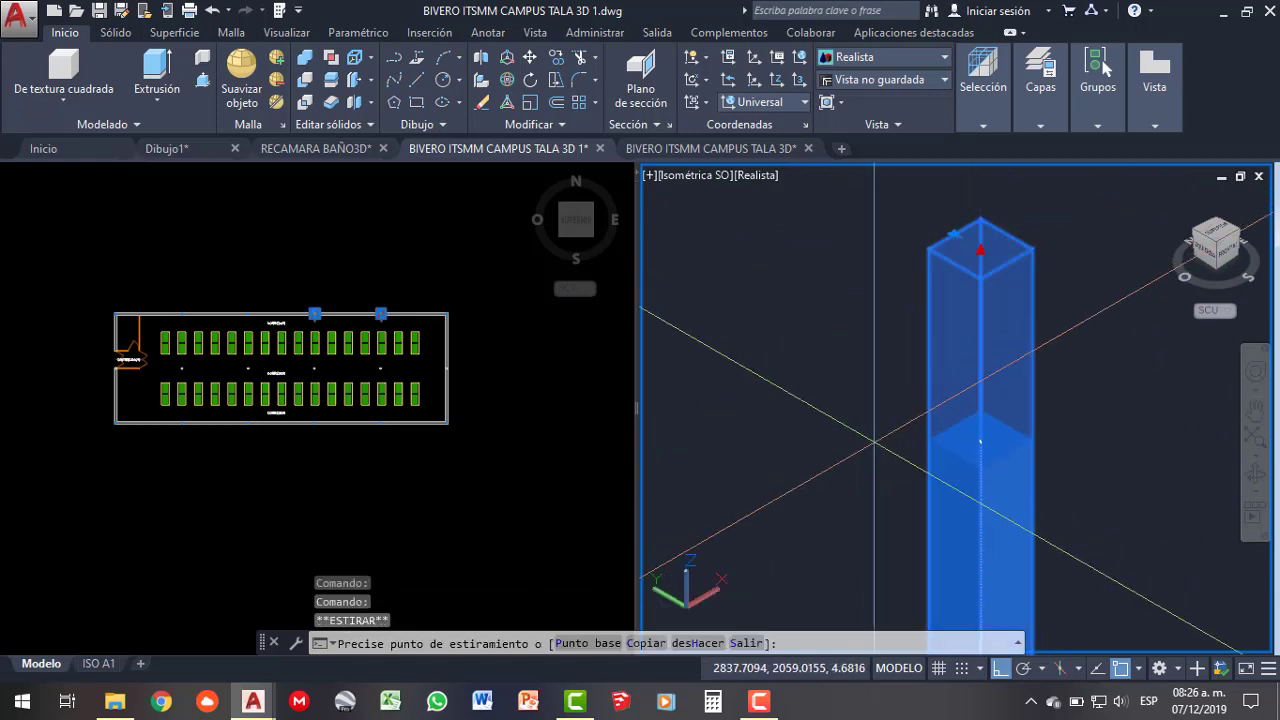
{"action": "type", "text": "3"}
{"action": "key", "text": "Return"}
{"action": "scroll", "coordinate": [972, 378], "scroll_direction": "down", "scroll_amount": 2}
{"action": "scroll", "coordinate": [972, 378], "scroll_direction": "down", "scroll_amount": 2}
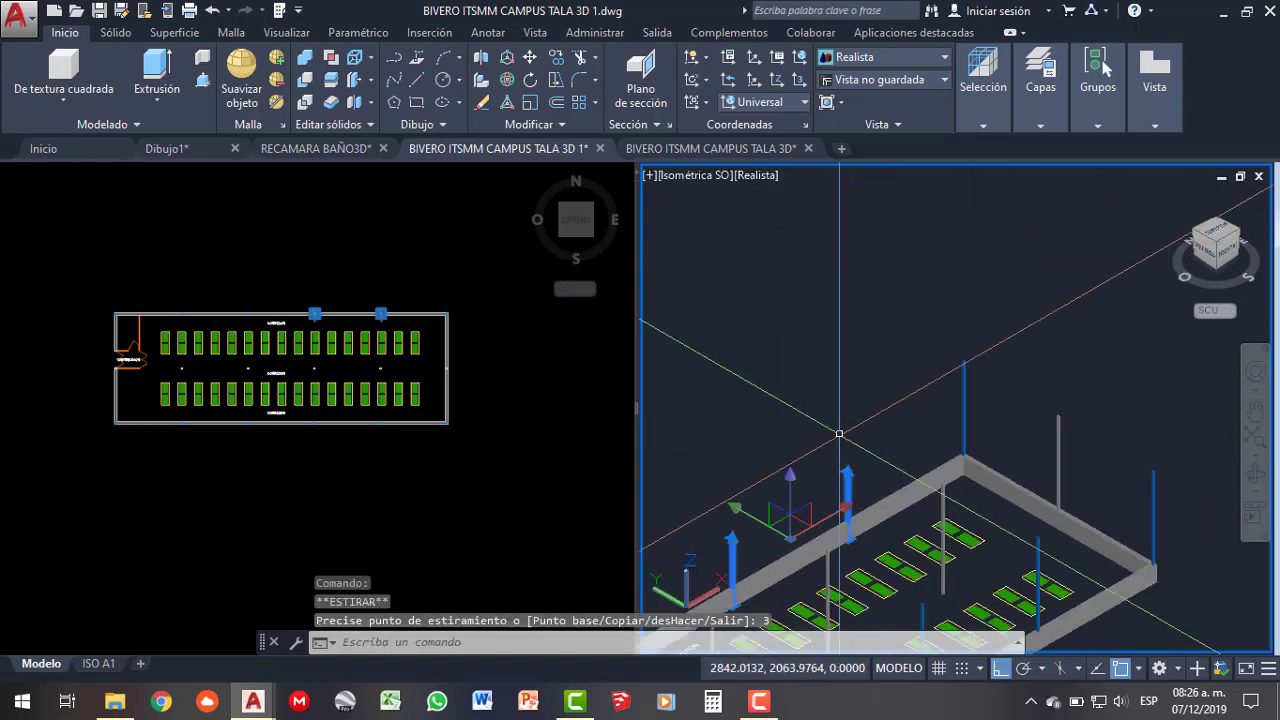
{"action": "scroll", "coordinate": [972, 378], "scroll_direction": "up", "scroll_amount": 4}
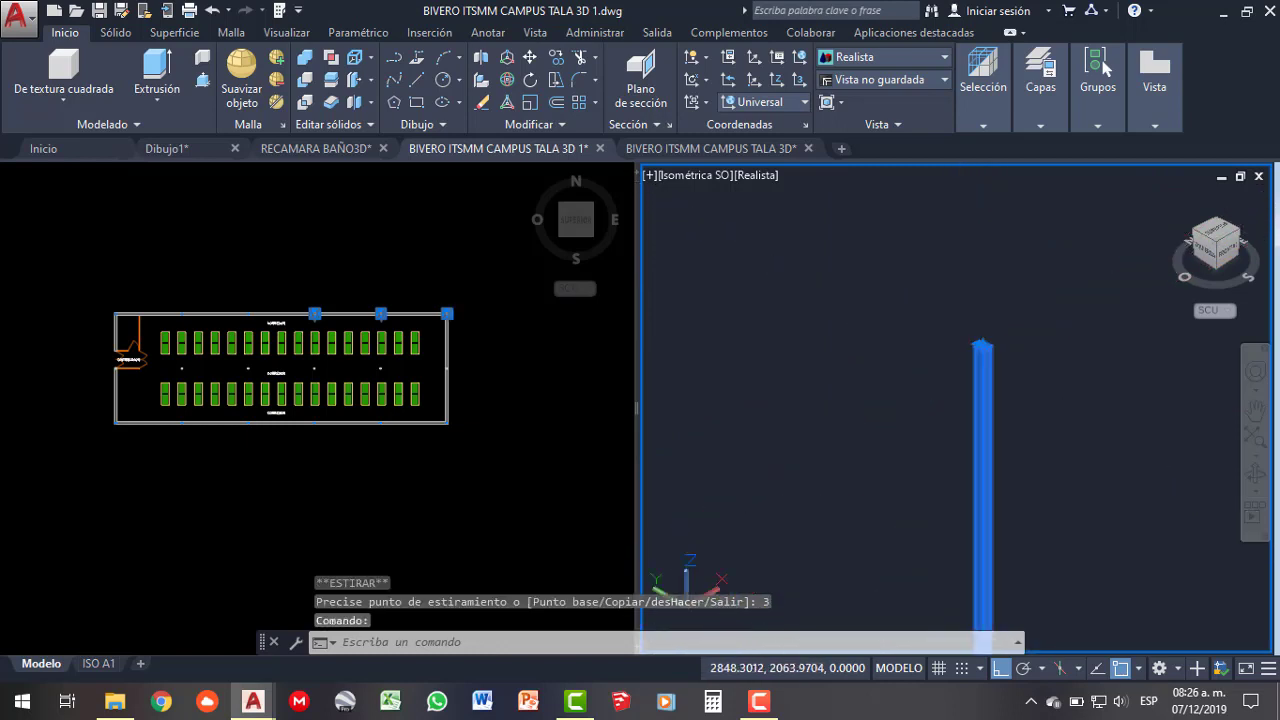
- Begin stretching another column from its top, then cancel and clear the selection
{"action": "left_click", "coordinate": [988, 340]}
{"action": "scroll", "coordinate": [988, 340], "scroll_direction": "down", "scroll_amount": 2}
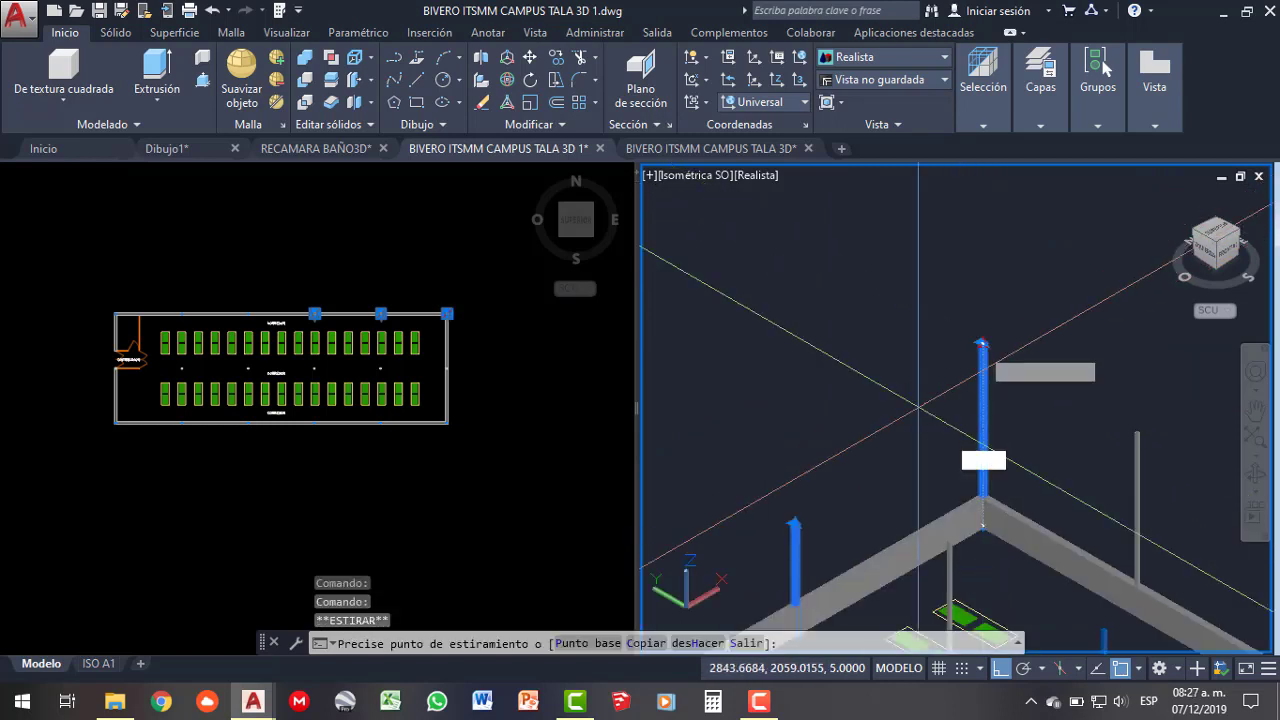
{"action": "scroll", "coordinate": [900, 420], "scroll_direction": "down", "scroll_amount": 1}
{"action": "scroll", "coordinate": [945, 495], "scroll_direction": "down", "scroll_amount": 2}
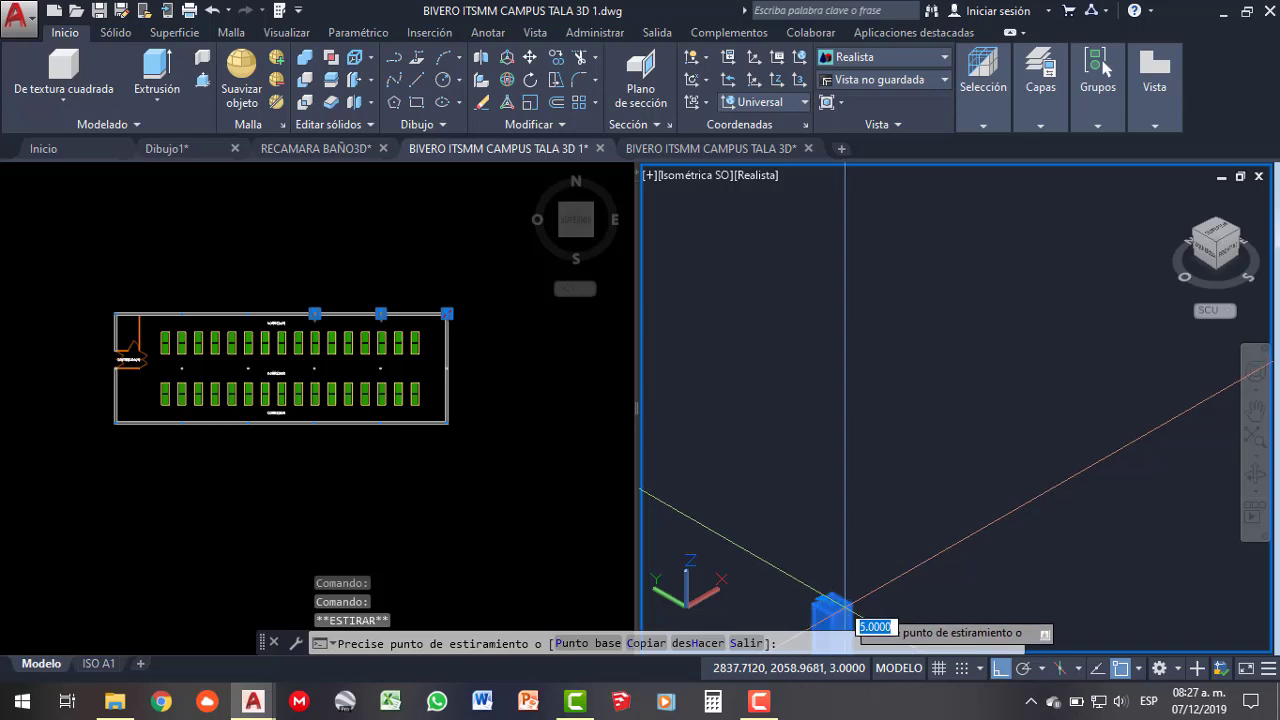
{"action": "left_click", "coordinate": [850, 612]}
{"action": "scroll", "coordinate": [838, 440], "scroll_direction": "down", "scroll_amount": 3}
{"action": "scroll", "coordinate": [838, 440], "scroll_direction": "down", "scroll_amount": 2}
{"action": "scroll", "coordinate": [838, 440], "scroll_direction": "down", "scroll_amount": 2}
{"action": "key", "text": "Escape"}
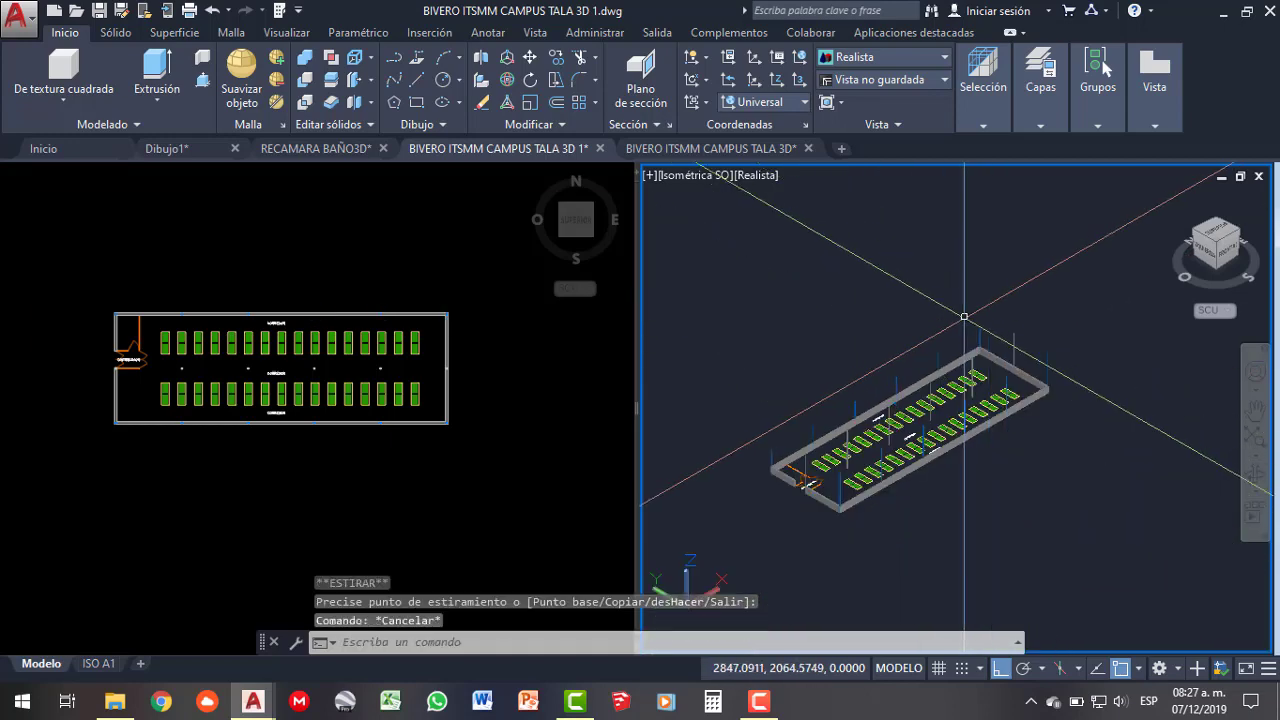
{"action": "scroll", "coordinate": [838, 440], "scroll_direction": "up", "scroll_amount": 2}
{"action": "scroll", "coordinate": [900, 430], "scroll_direction": "up", "scroll_amount": 1}
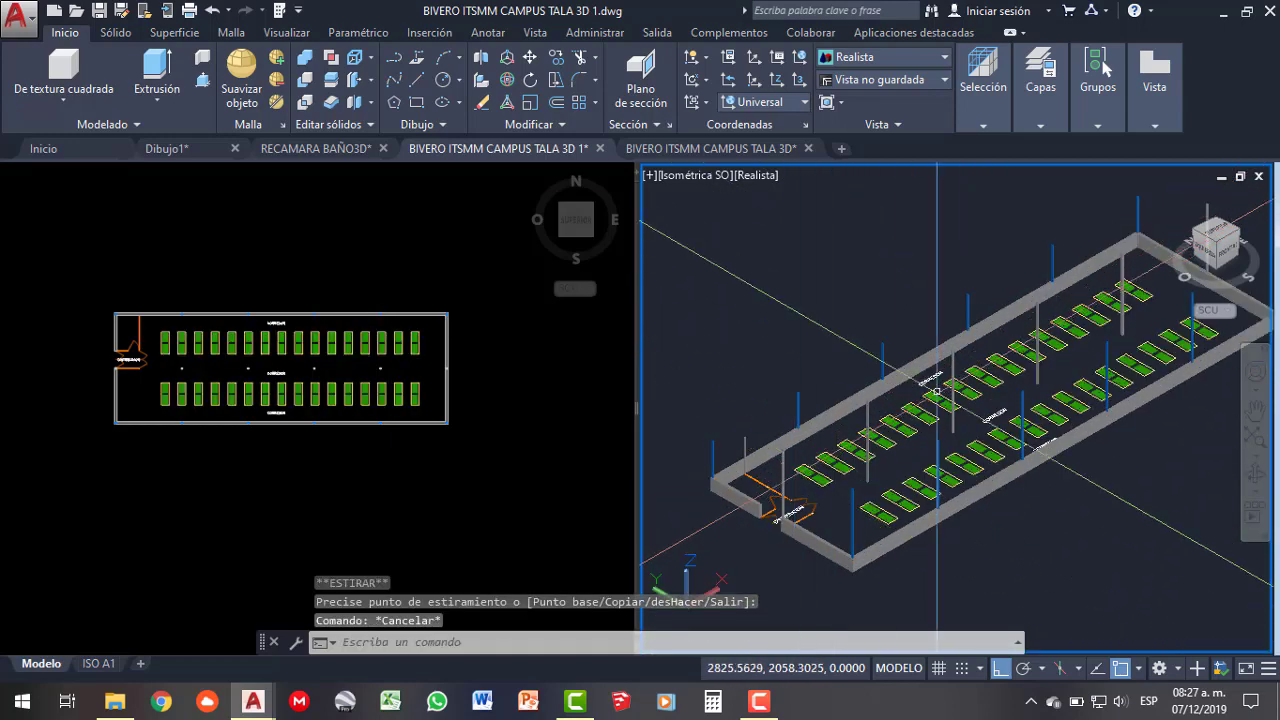
{"action": "scroll", "coordinate": [1026, 430], "scroll_direction": "up", "scroll_amount": 1}
- In the plan viewport, window-select the DISTRIBUCION room wall outlines, including the lower wall
{"action": "left_click", "coordinate": [250, 446]}
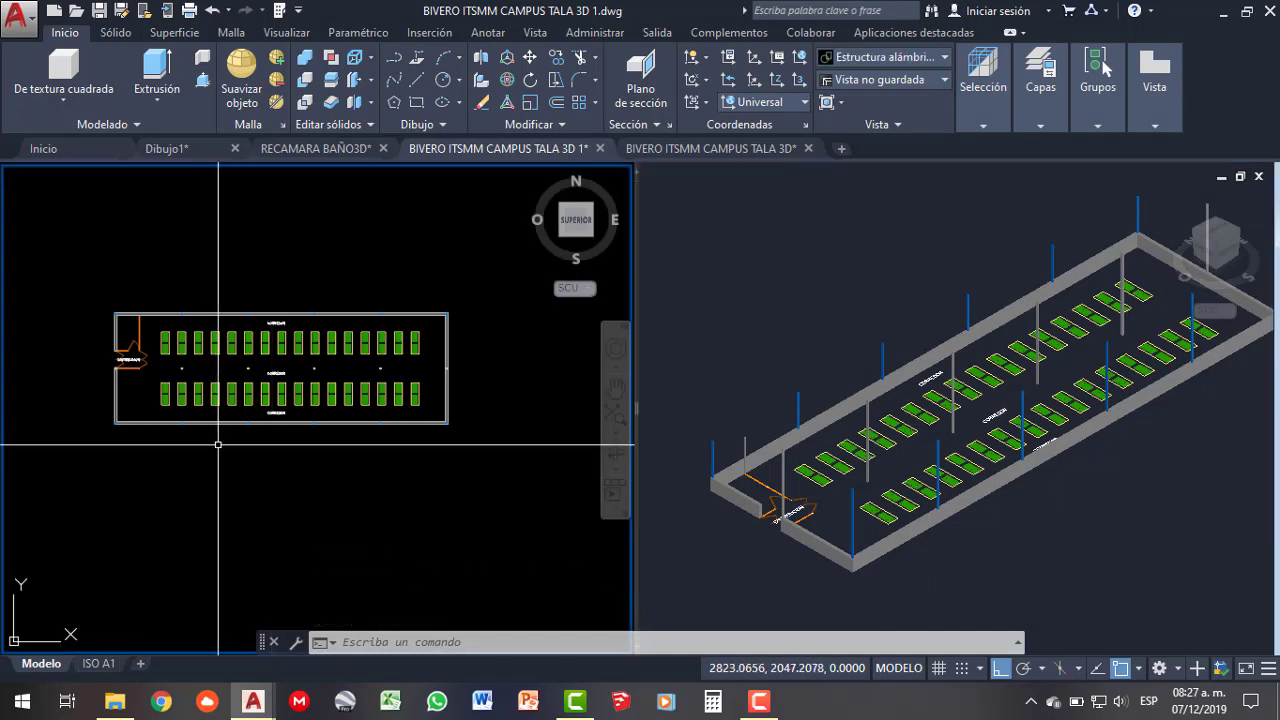
{"action": "scroll", "coordinate": [140, 350], "scroll_direction": "up", "scroll_amount": 2}
{"action": "scroll", "coordinate": [140, 350], "scroll_direction": "up", "scroll_amount": 2}
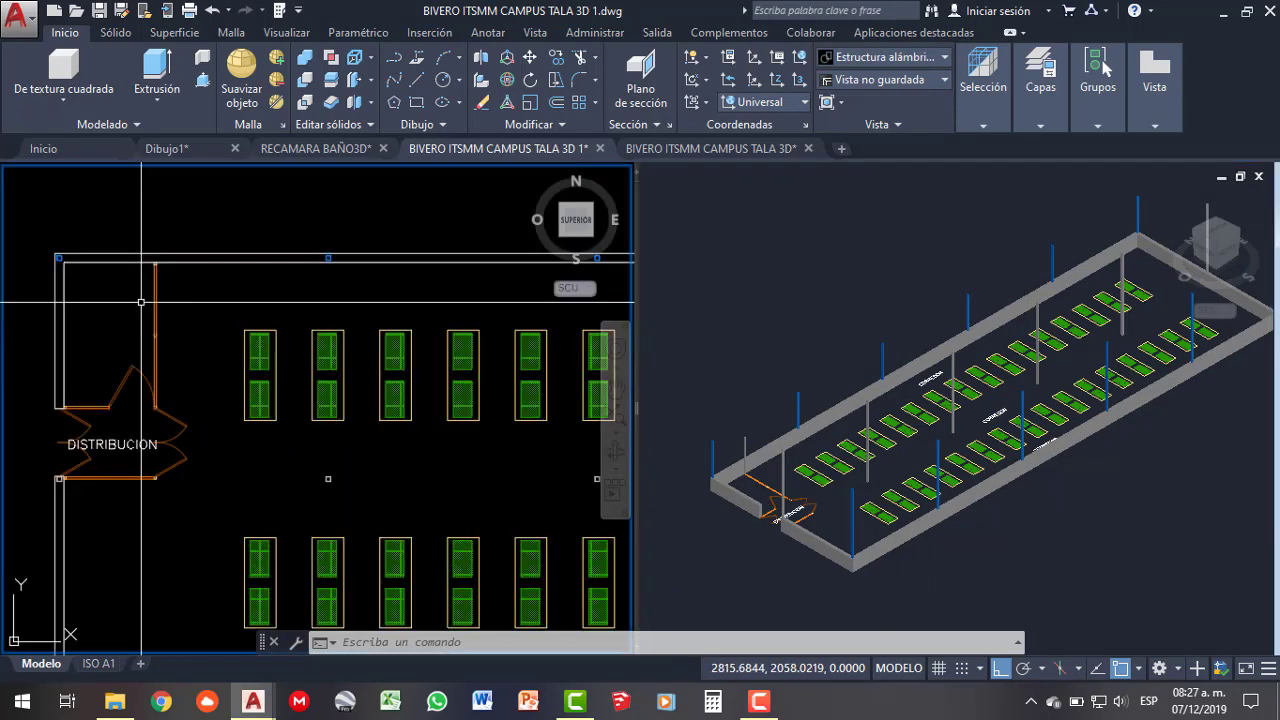
{"action": "scroll", "coordinate": [140, 350], "scroll_direction": "up", "scroll_amount": 2}
{"action": "scroll", "coordinate": [140, 350], "scroll_direction": "up", "scroll_amount": 1}
{"action": "scroll", "coordinate": [188, 200], "scroll_direction": "down", "scroll_amount": 2}
{"action": "left_click", "coordinate": [155, 400]}
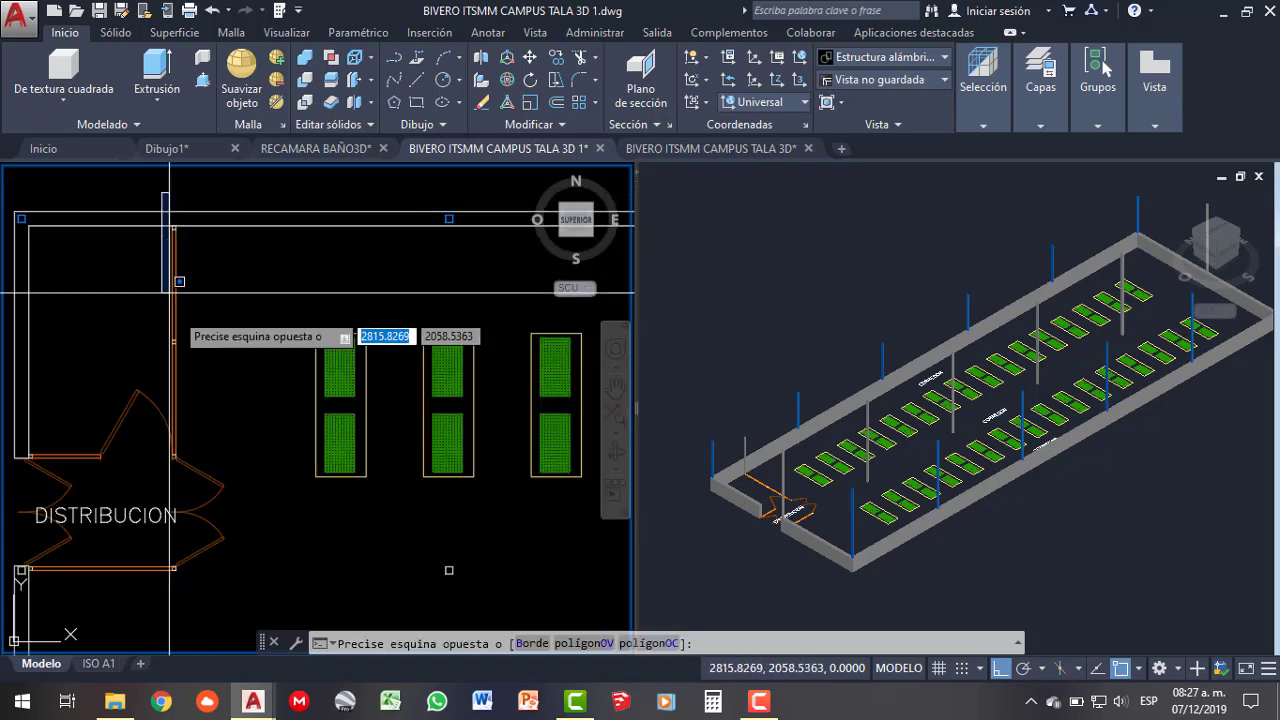
{"action": "scroll", "coordinate": [180, 442], "scroll_direction": "up", "scroll_amount": 2}
{"action": "left_click", "coordinate": [171, 408]}
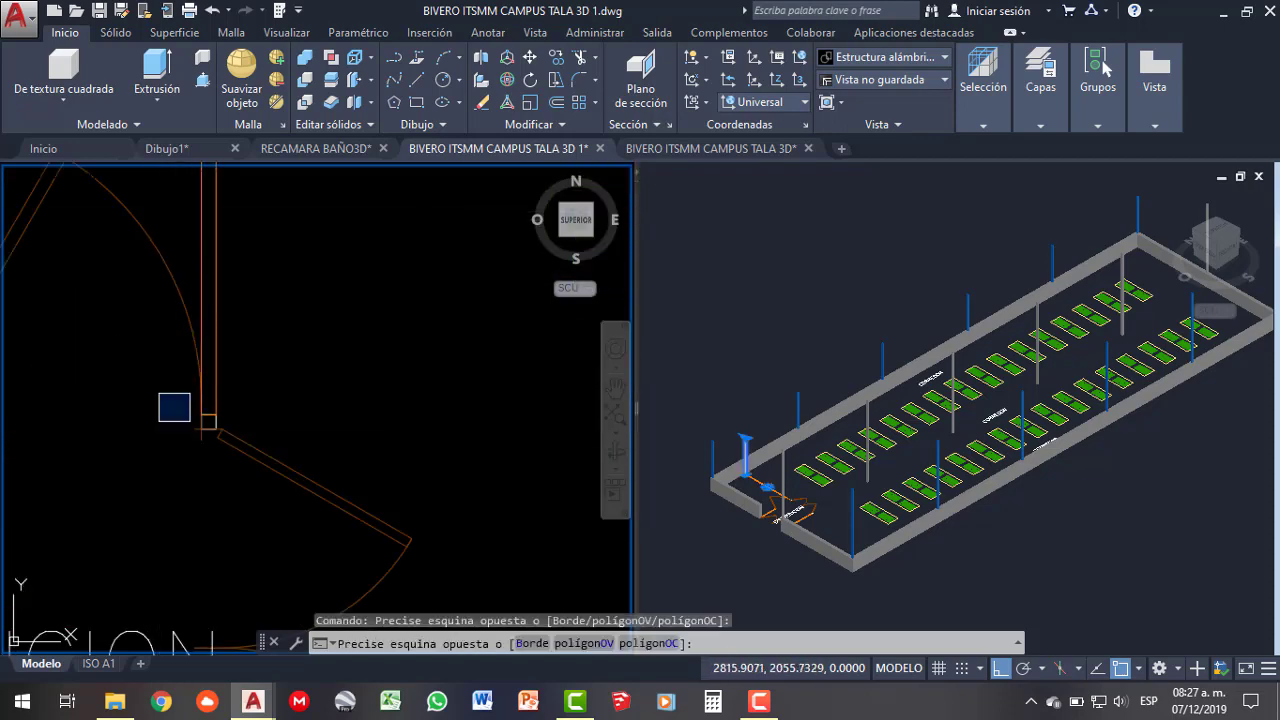
{"action": "scroll", "coordinate": [228, 383], "scroll_direction": "down", "scroll_amount": 2}
{"action": "scroll", "coordinate": [178, 373], "scroll_direction": "up", "scroll_amount": 3}
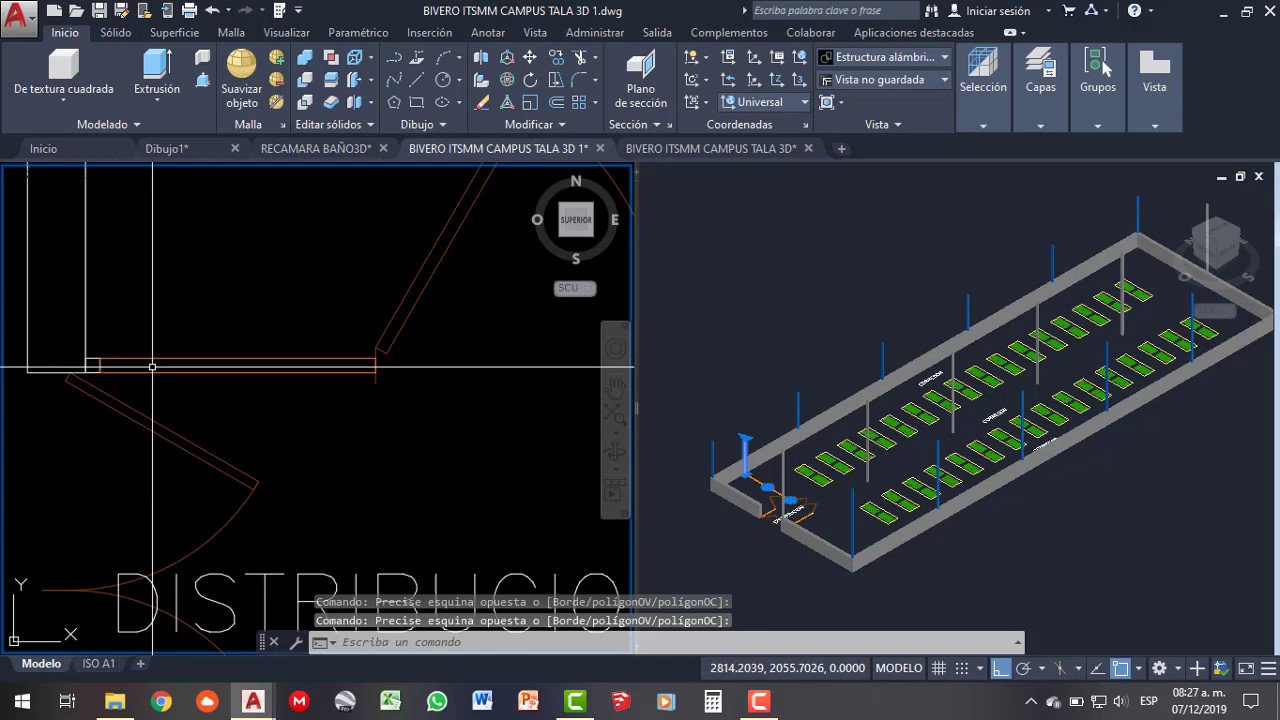
{"action": "left_click", "coordinate": [55, 335]}
{"action": "scroll", "coordinate": [94, 357], "scroll_direction": "down", "scroll_amount": 1}
{"action": "scroll", "coordinate": [94, 357], "scroll_direction": "down", "scroll_amount": 3}
{"action": "left_click", "coordinate": [330, 374]}
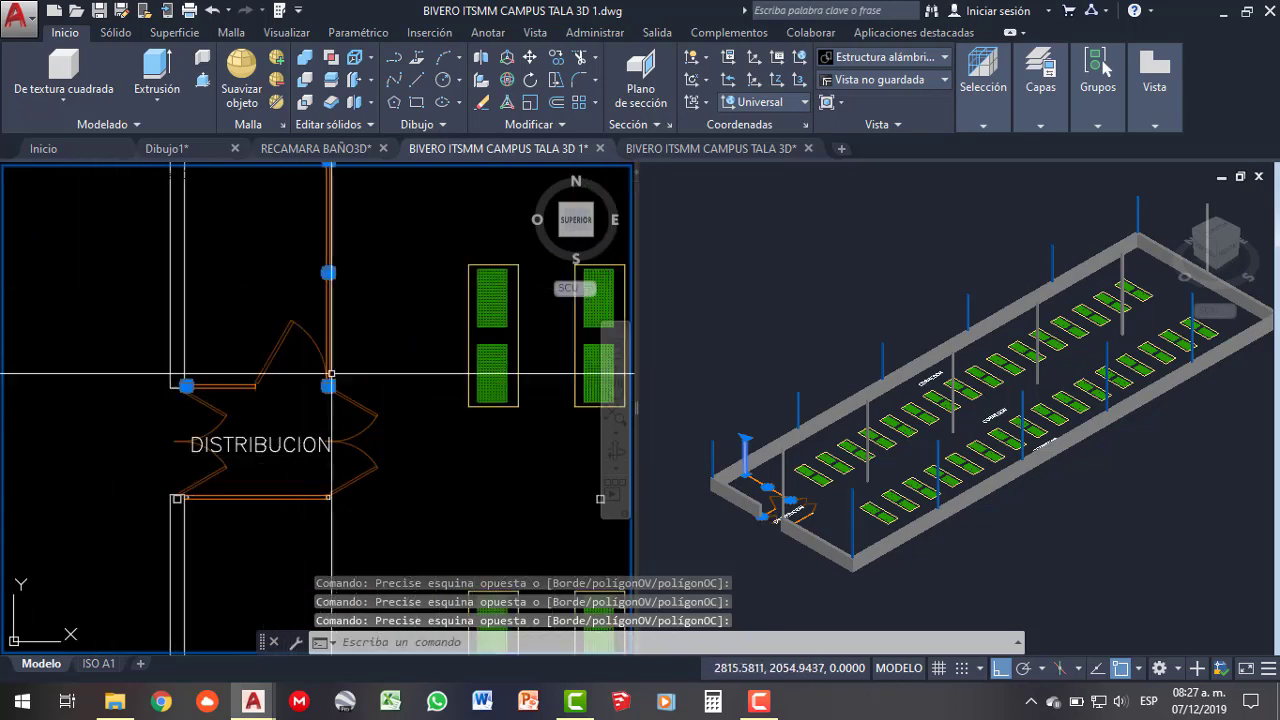
{"action": "scroll", "coordinate": [385, 354], "scroll_direction": "down", "scroll_amount": 1}
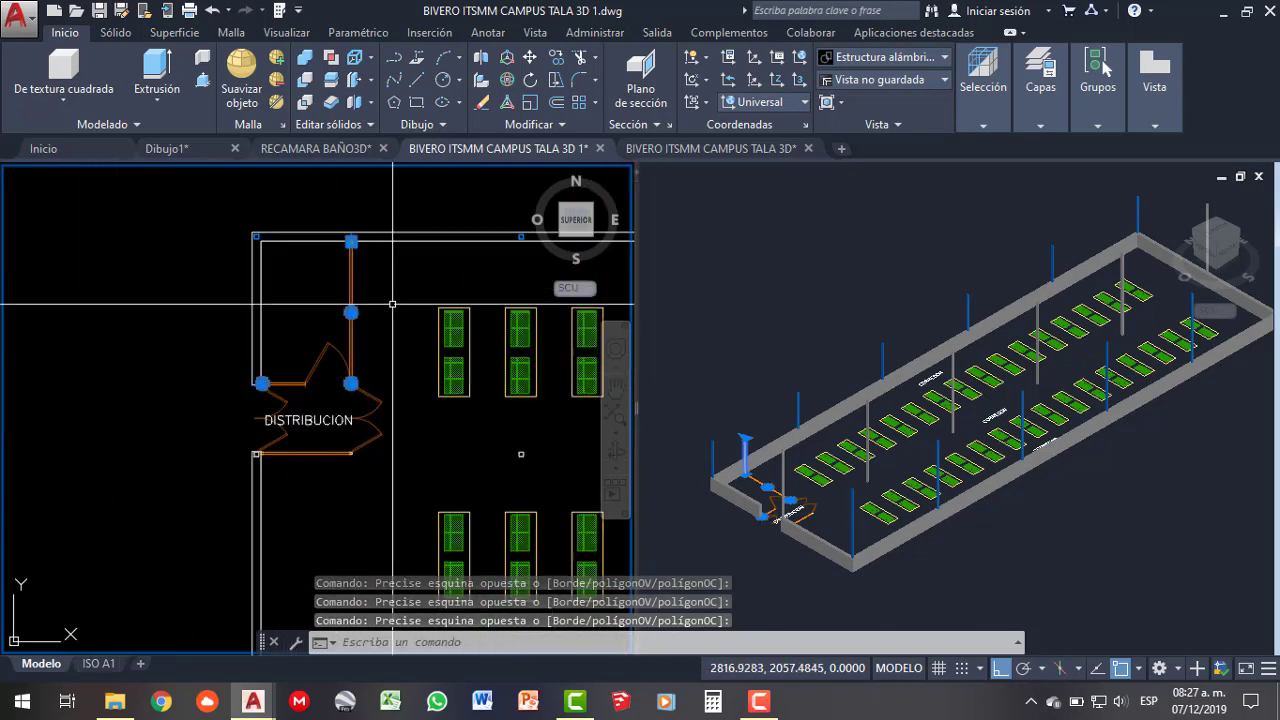
{"action": "left_click", "coordinate": [349, 454]}
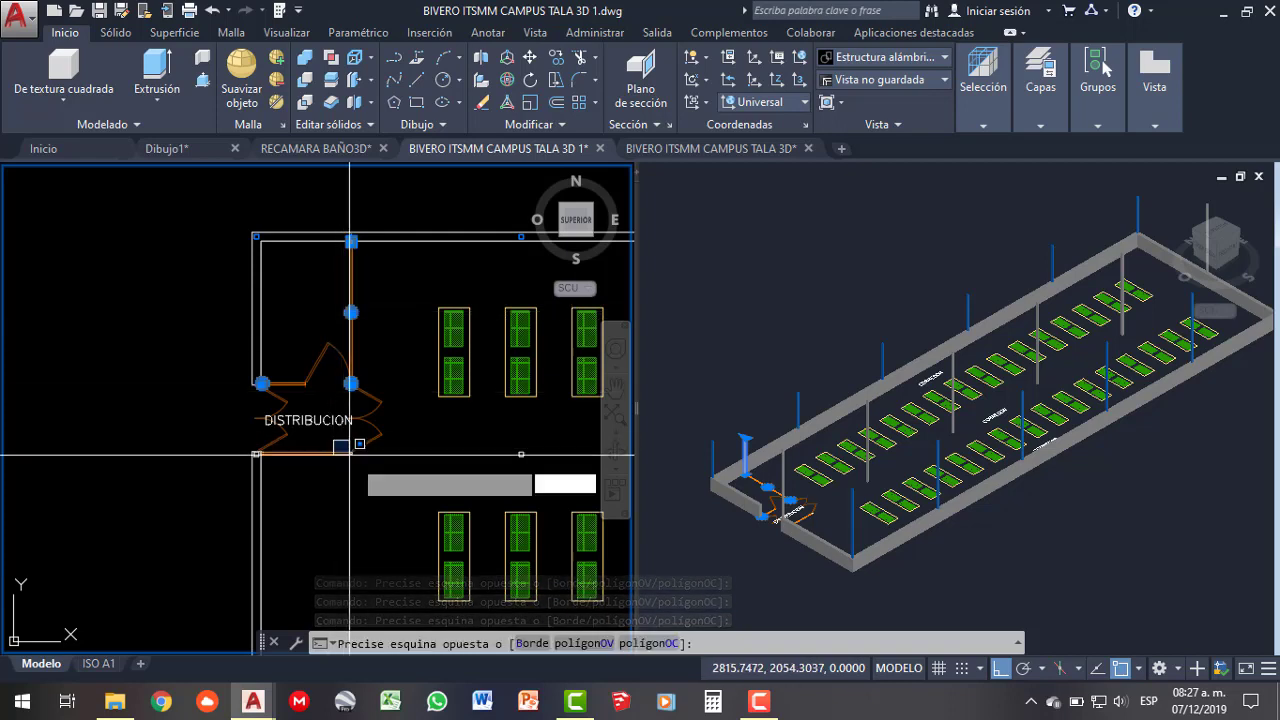
{"action": "scroll", "coordinate": [257, 448], "scroll_direction": "up", "scroll_amount": 5}
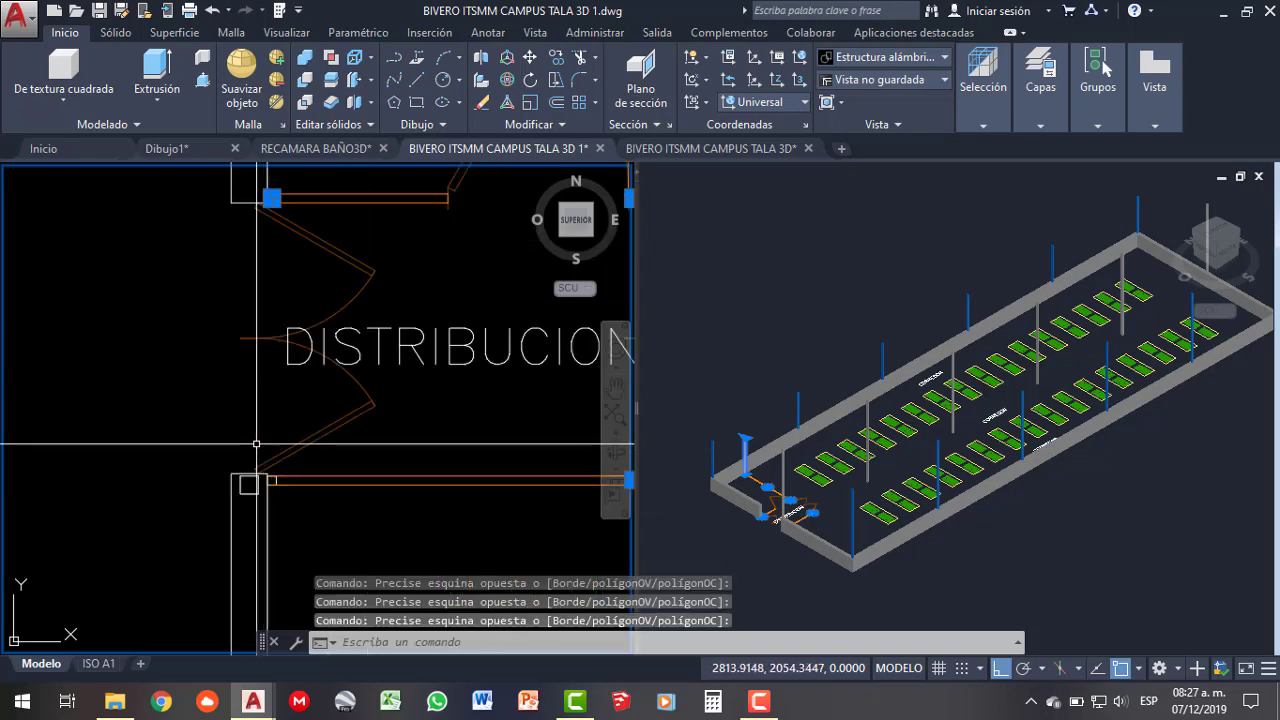
{"action": "left_click", "coordinate": [300, 513]}
- Extrude the selected wall outlines to a height of 2.70
{"action": "left_click", "coordinate": [157, 68]}
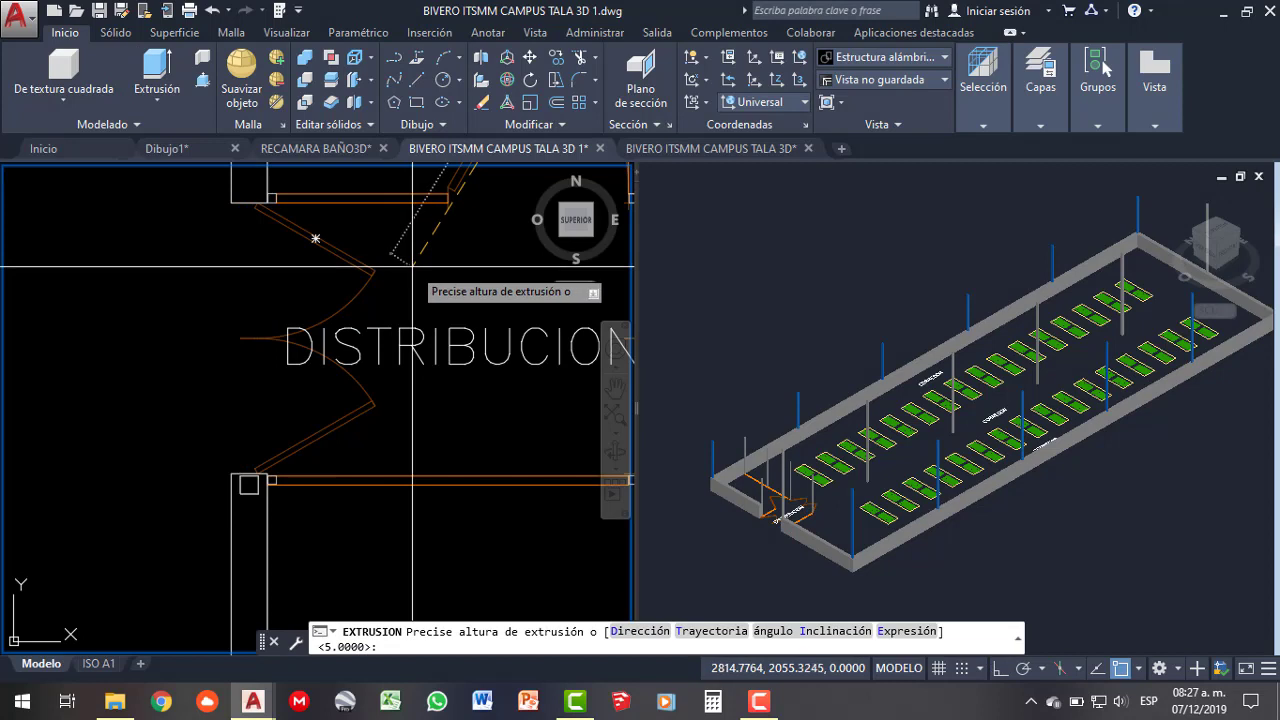
{"action": "type", "text": "2.70"}
{"action": "key", "text": "Return"}
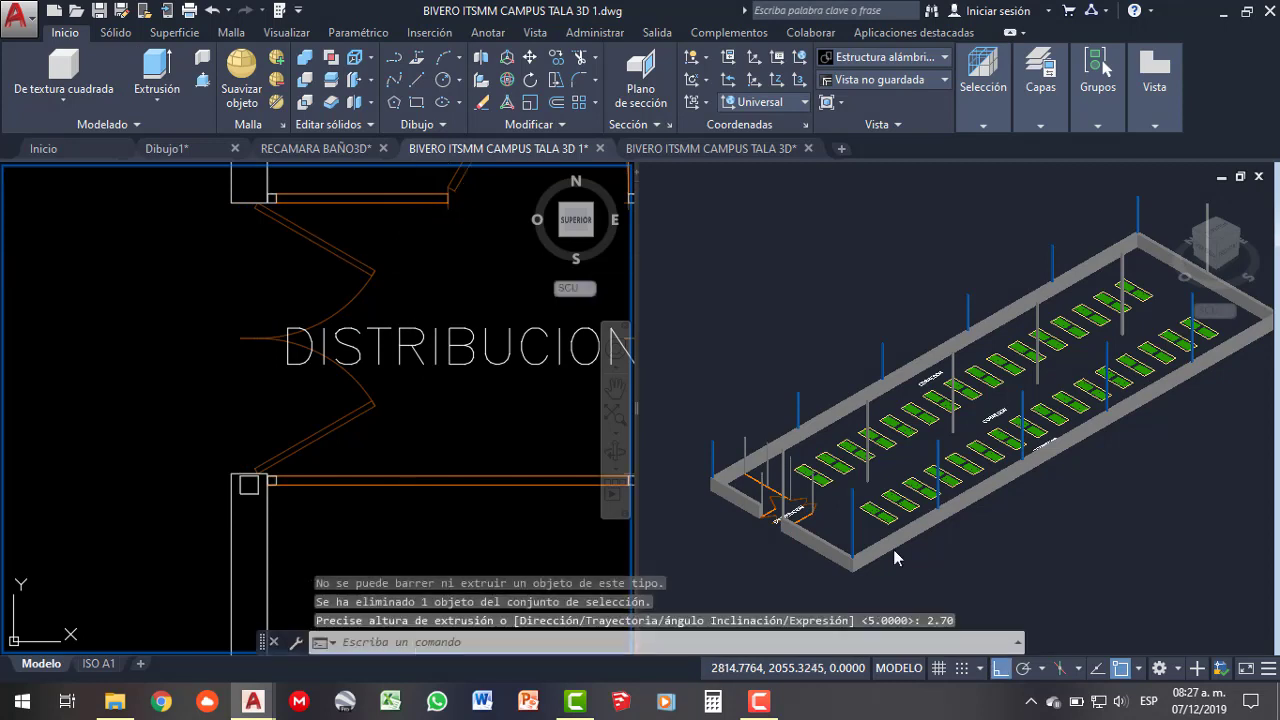
{"action": "left_click", "coordinate": [771, 499]}
- Orbit the 3D view along the whole corridor, then zoom the floor plan toward the distribution doorway
{"action": "scroll", "coordinate": [771, 499], "scroll_direction": "up", "scroll_amount": 2}
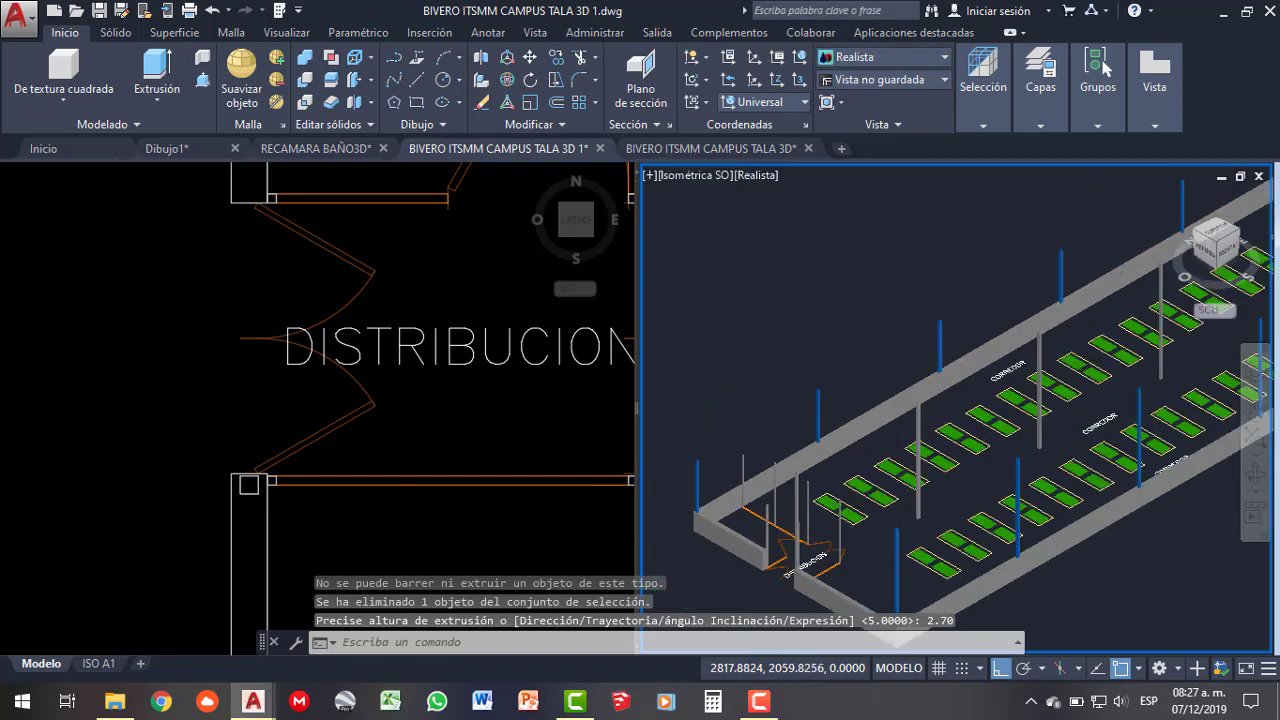
{"action": "scroll", "coordinate": [771, 499], "scroll_direction": "up", "scroll_amount": 3}
{"action": "scroll", "coordinate": [771, 499], "scroll_direction": "down", "scroll_amount": 3}
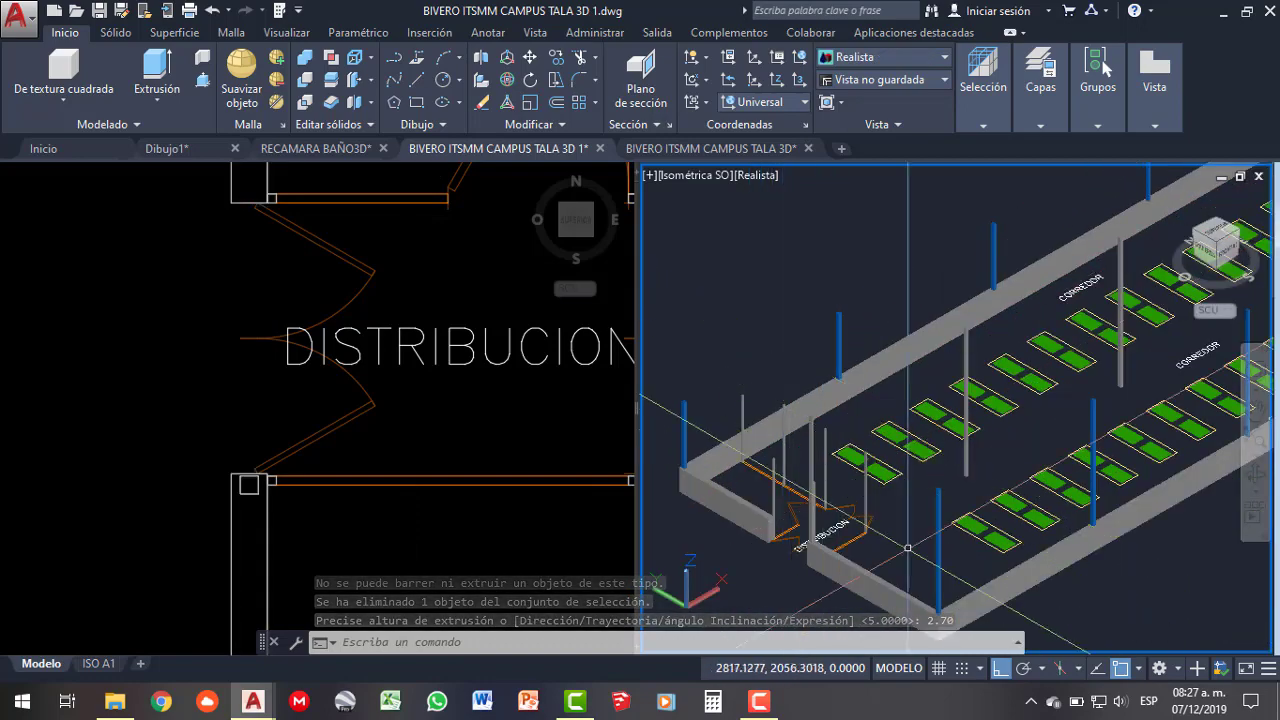
{"action": "mouse_move", "coordinate": [1194, 475]}
{"action": "middle_mouse_down", "text": "shift"}
{"action": "mouse_move", "coordinate": [1026, 497]}
{"action": "mouse_move", "coordinate": [798, 473]}
{"action": "middle_mouse_up", "text": "shift"}
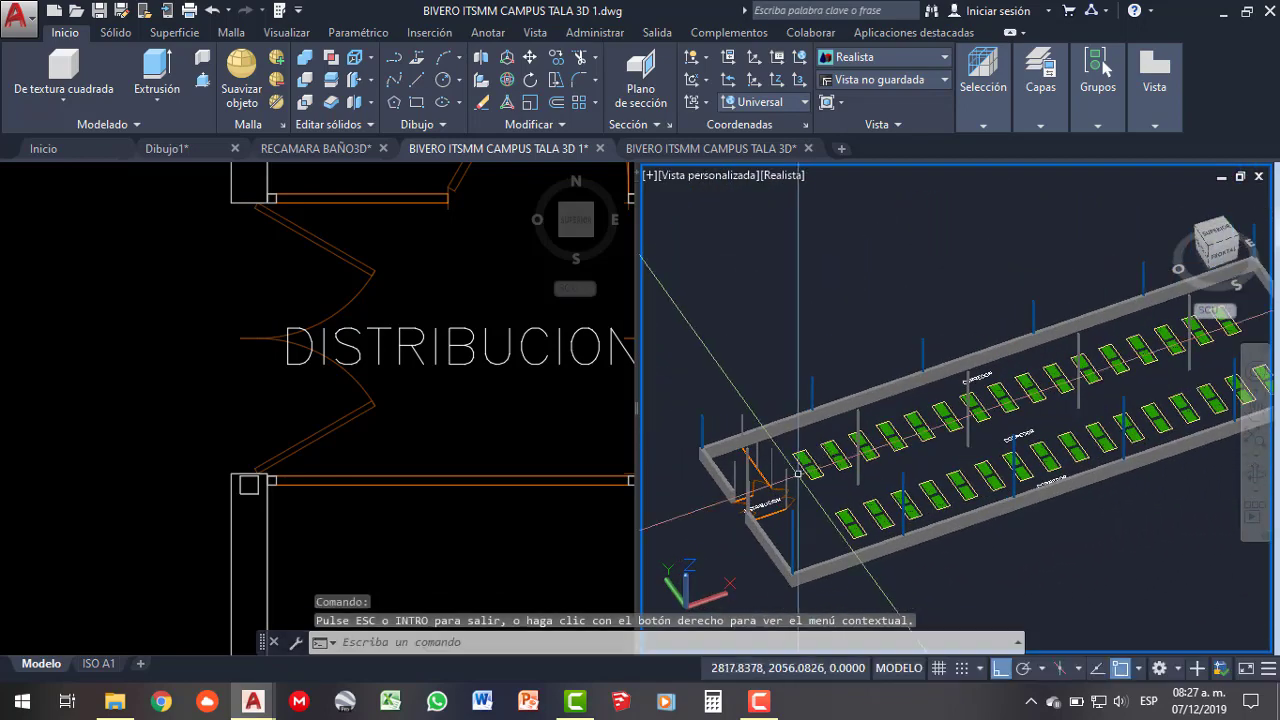
{"action": "left_click", "coordinate": [358, 301]}
{"action": "scroll", "coordinate": [358, 301], "scroll_direction": "down", "scroll_amount": 3}
- Select the short wall lines beside the DISTRIBUCION doorway in the floor plan
{"action": "scroll", "coordinate": [332, 279], "scroll_direction": "up", "scroll_amount": 5}
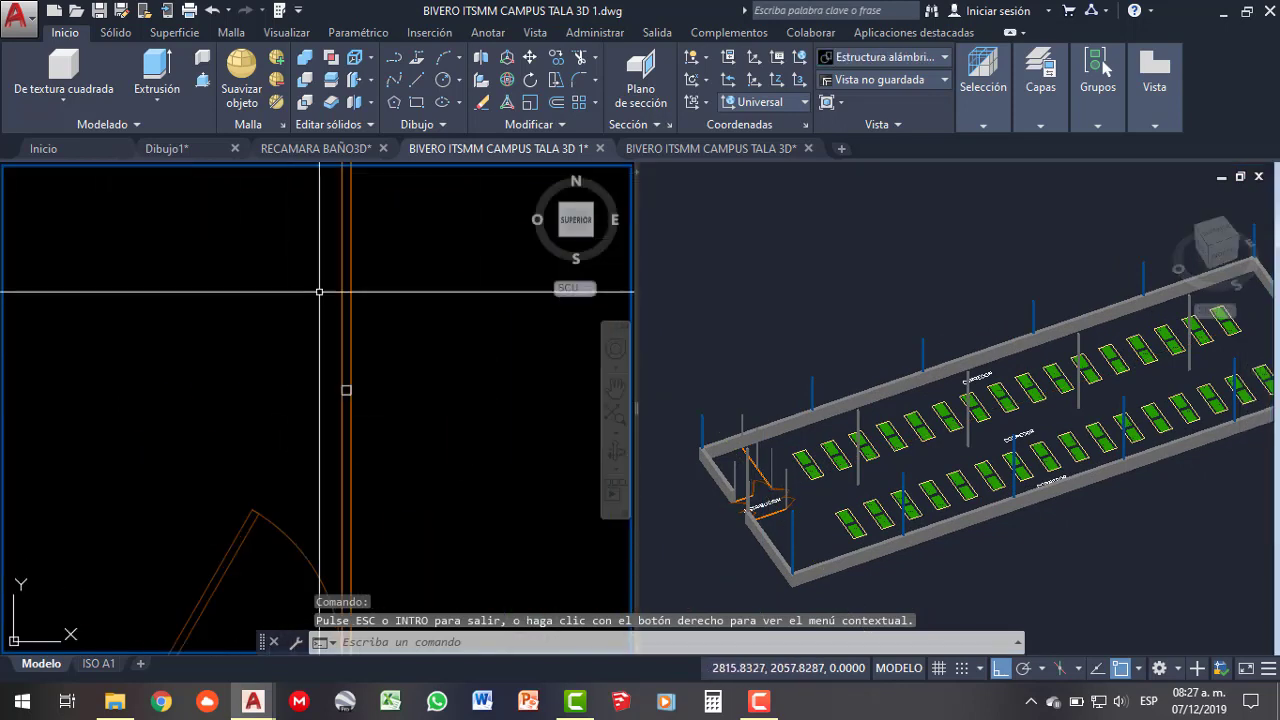
{"action": "scroll", "coordinate": [332, 279], "scroll_direction": "down", "scroll_amount": 1}
{"action": "left_click", "coordinate": [332, 279]}
{"action": "scroll", "coordinate": [373, 301], "scroll_direction": "up", "scroll_amount": 2}
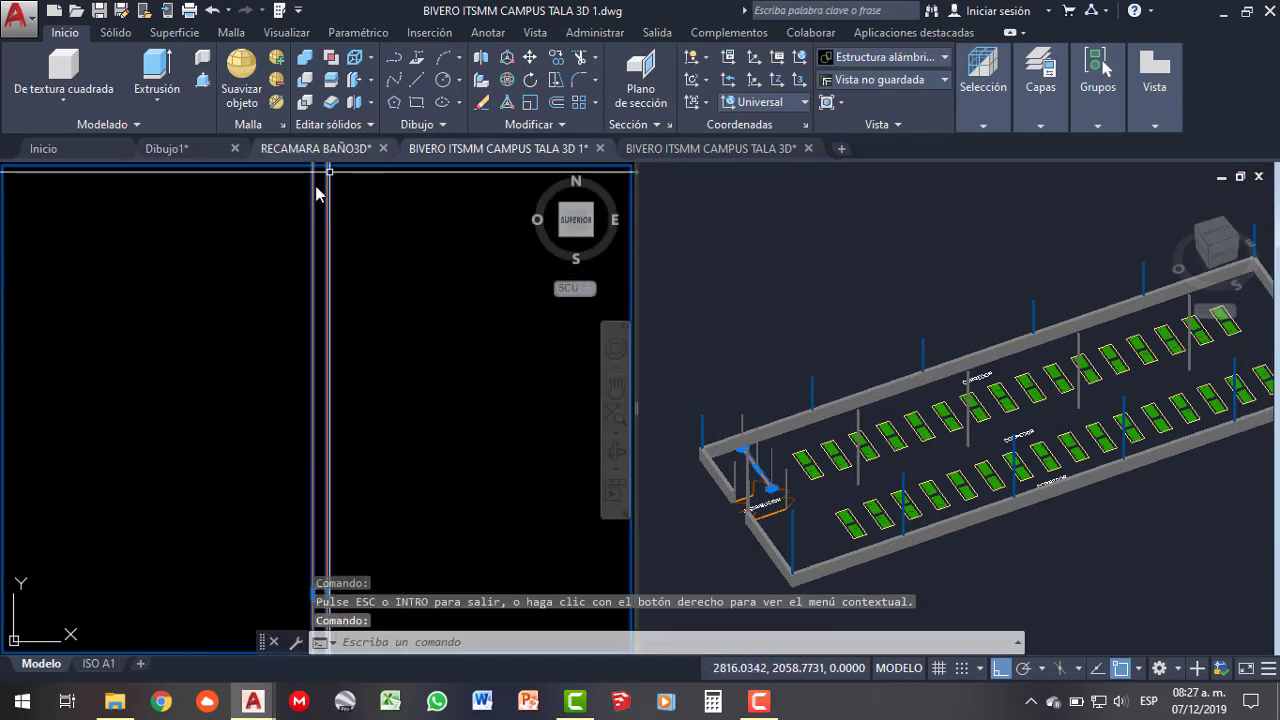
{"action": "scroll", "coordinate": [373, 301], "scroll_direction": "up", "scroll_amount": 1}
{"action": "scroll", "coordinate": [373, 301], "scroll_direction": "up", "scroll_amount": 2}
{"action": "scroll", "coordinate": [420, 308], "scroll_direction": "up", "scroll_amount": 5}
{"action": "scroll", "coordinate": [456, 328], "scroll_direction": "up", "scroll_amount": 2}
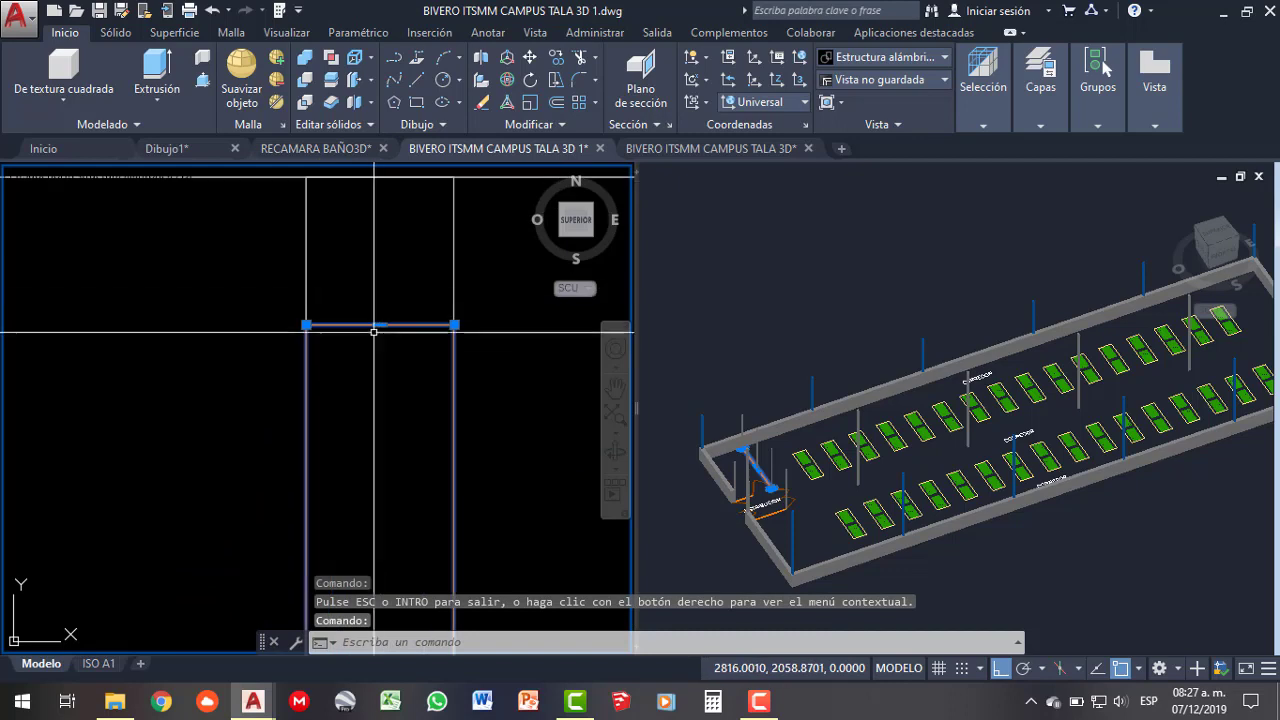
{"action": "scroll", "coordinate": [456, 331], "scroll_direction": "down", "scroll_amount": 1}
{"action": "scroll", "coordinate": [391, 271], "scroll_direction": "down", "scroll_amount": 2}
{"action": "scroll", "coordinate": [380, 428], "scroll_direction": "up", "scroll_amount": 3}
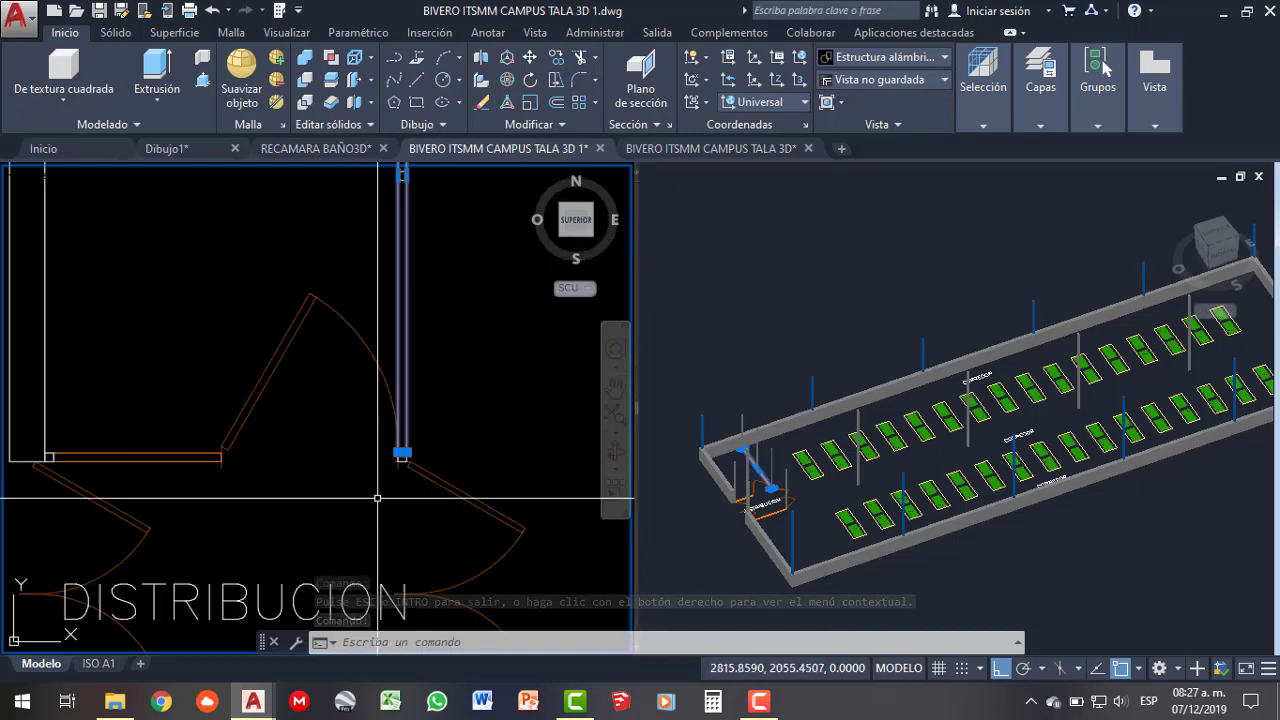
{"action": "scroll", "coordinate": [438, 433], "scroll_direction": "down", "scroll_amount": 2}
{"action": "scroll", "coordinate": [438, 433], "scroll_direction": "down", "scroll_amount": 3}
{"action": "scroll", "coordinate": [248, 368], "scroll_direction": "down", "scroll_amount": 1}
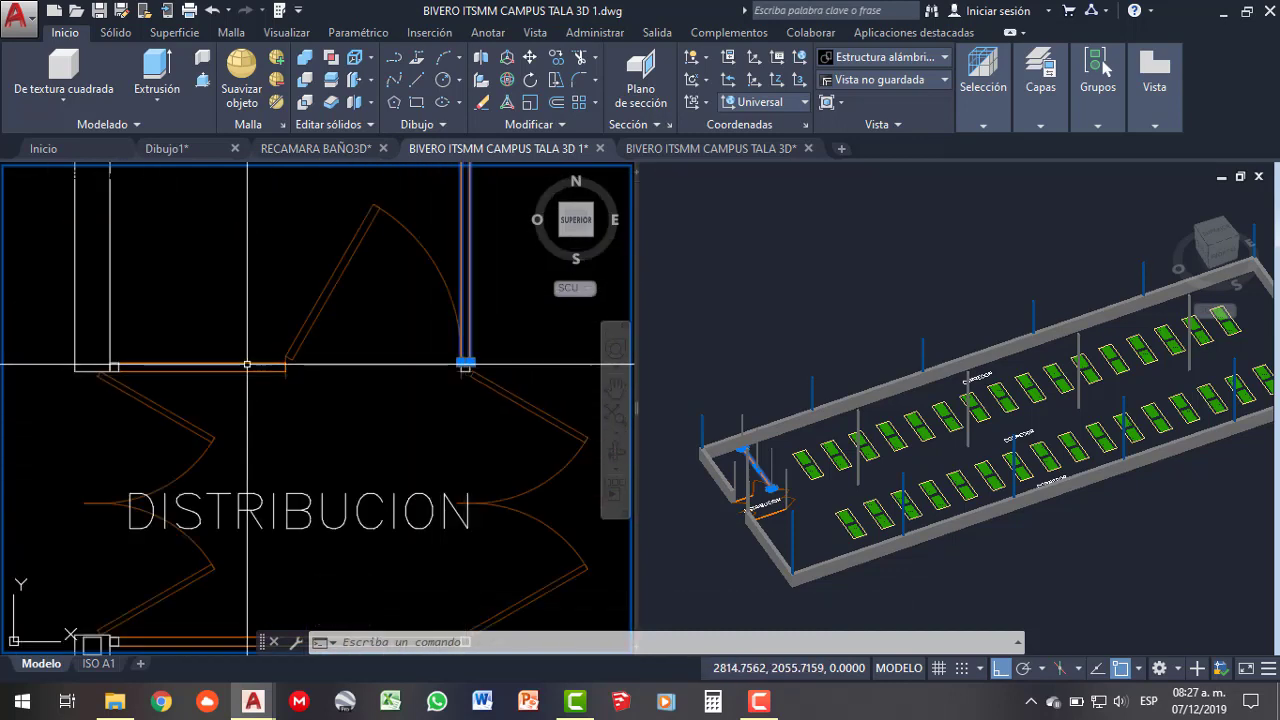
{"action": "scroll", "coordinate": [272, 370], "scroll_direction": "down", "scroll_amount": 4}
{"action": "scroll", "coordinate": [289, 390], "scroll_direction": "up", "scroll_amount": 2}
- Extrude the three doorway outlines 0.05 high and check the thin solids in 3D
{"action": "scroll", "coordinate": [294, 384], "scroll_direction": "up", "scroll_amount": 1}
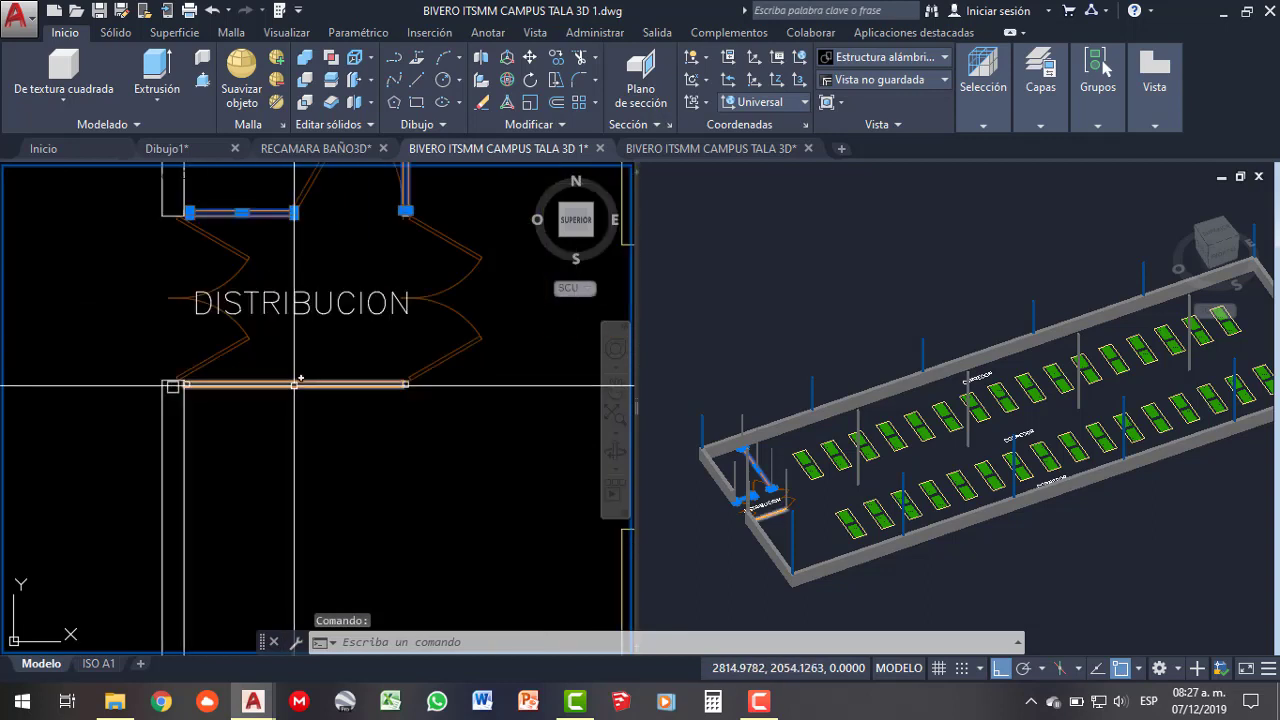
{"action": "left_click", "coordinate": [157, 67]}
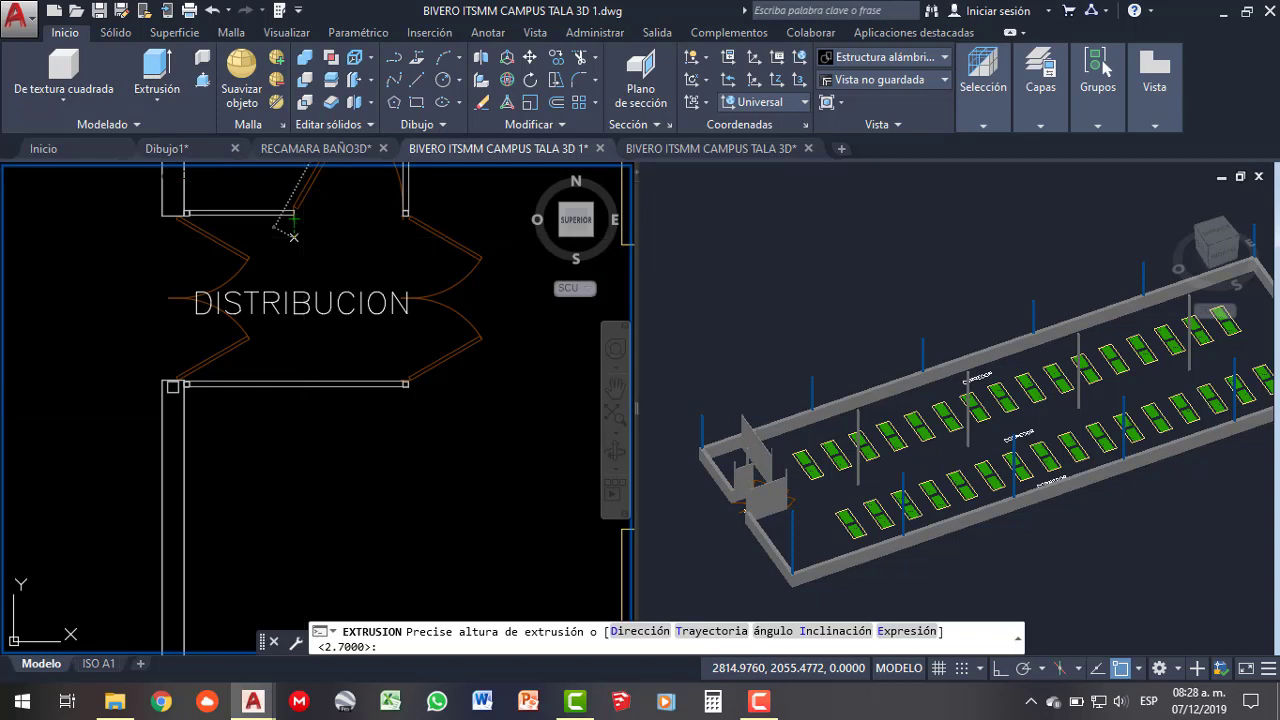
{"action": "type", "text": ".05"}
{"action": "key", "text": "Return"}
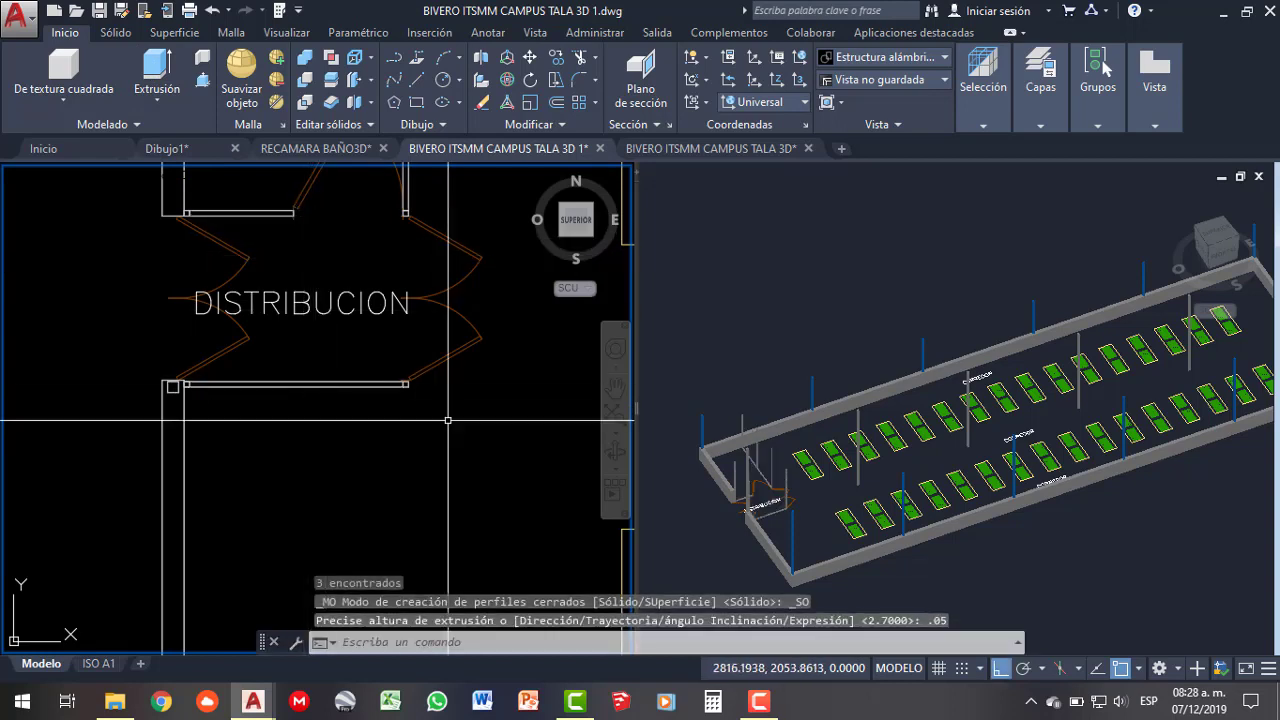
{"action": "left_click", "coordinate": [750, 480]}
{"action": "scroll", "coordinate": [752, 488], "scroll_direction": "up", "scroll_amount": 5}
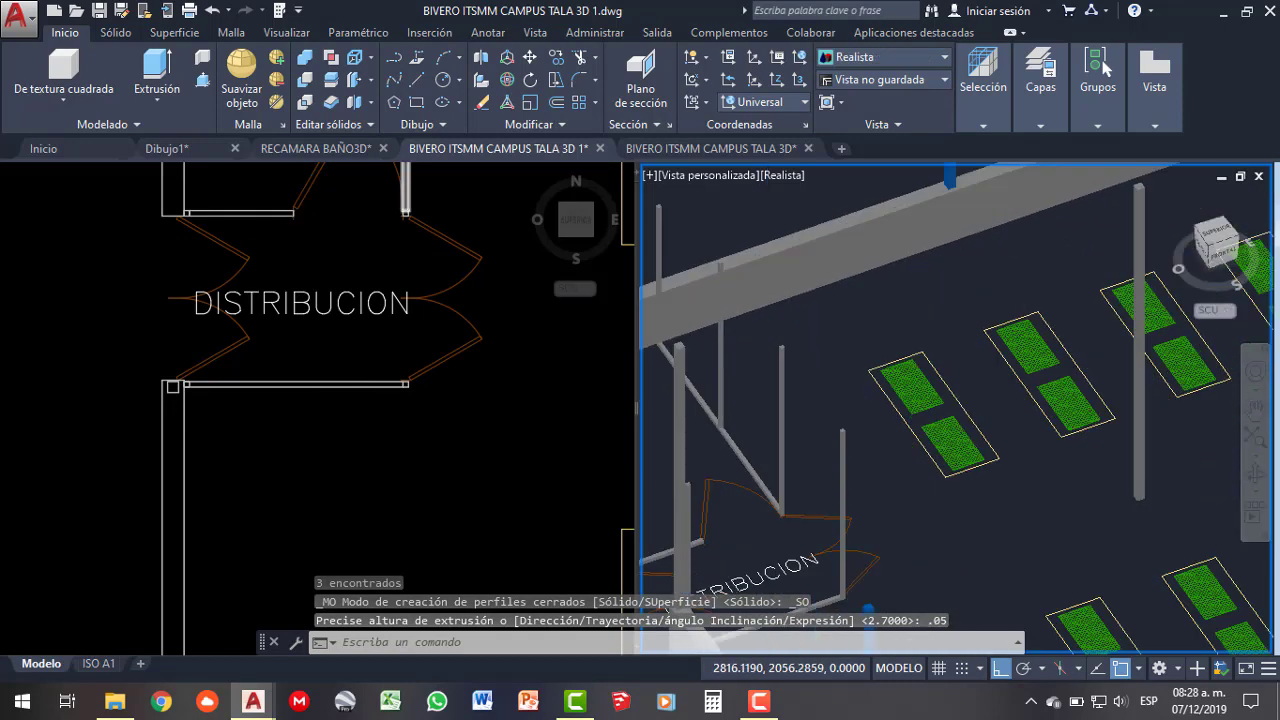
{"action": "scroll", "coordinate": [775, 443], "scroll_direction": "down", "scroll_amount": 6}
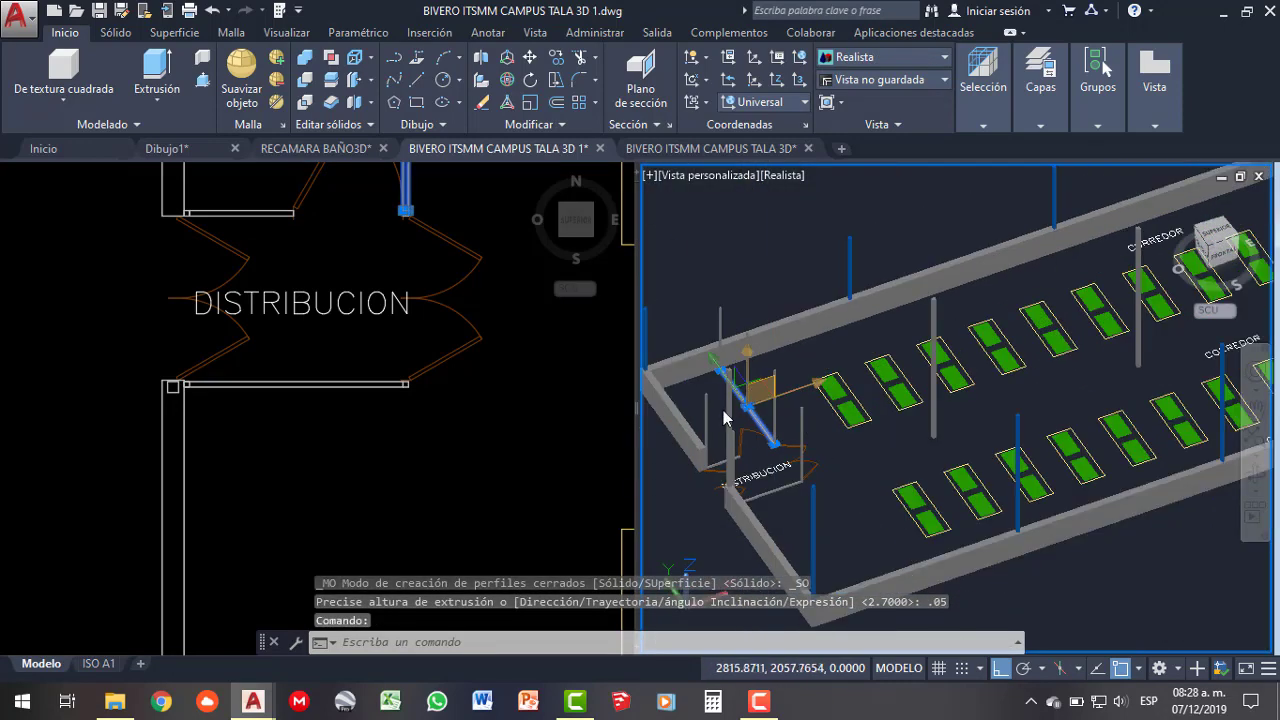
{"action": "scroll", "coordinate": [723, 410], "scroll_direction": "up", "scroll_amount": 2}
{"action": "key", "text": "Escape"}
{"action": "key", "text": "Escape"}
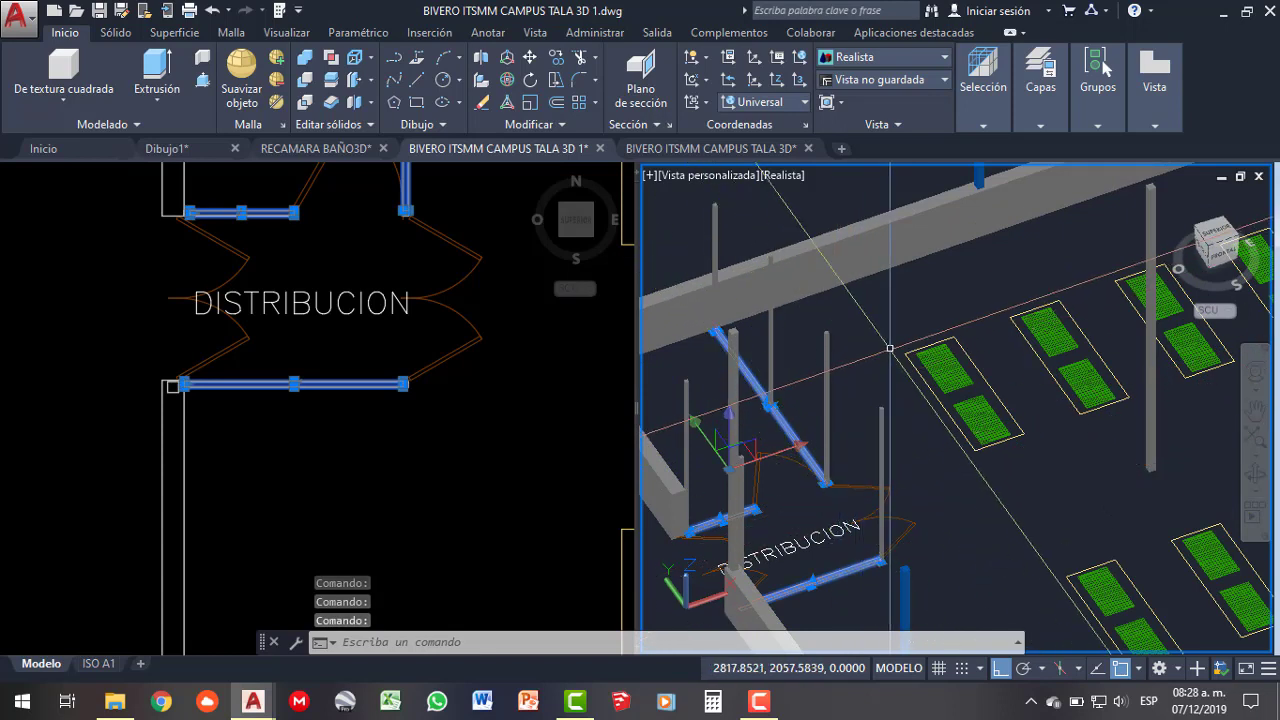
- Copy the three 0.05 solids 2.70 upward along Z to the wall tops
{"action": "key", "text": "Return"}
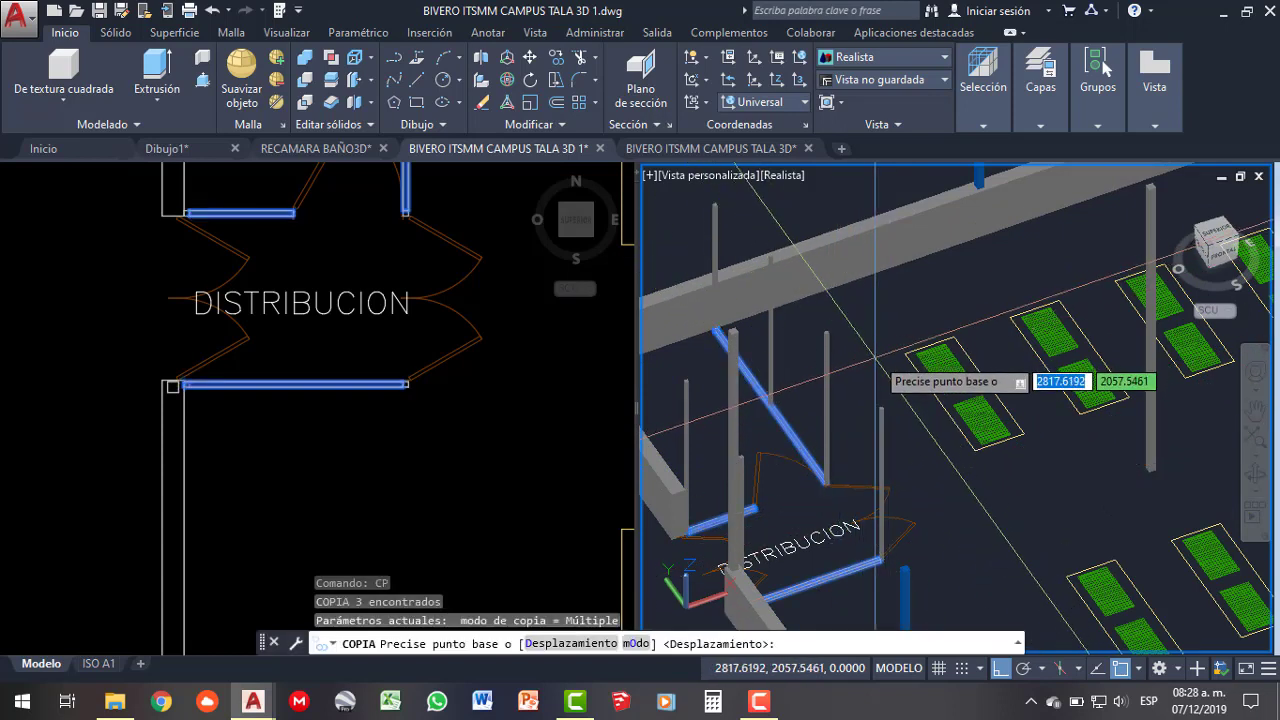
{"action": "scroll", "coordinate": [876, 355], "scroll_direction": "down", "scroll_amount": 3}
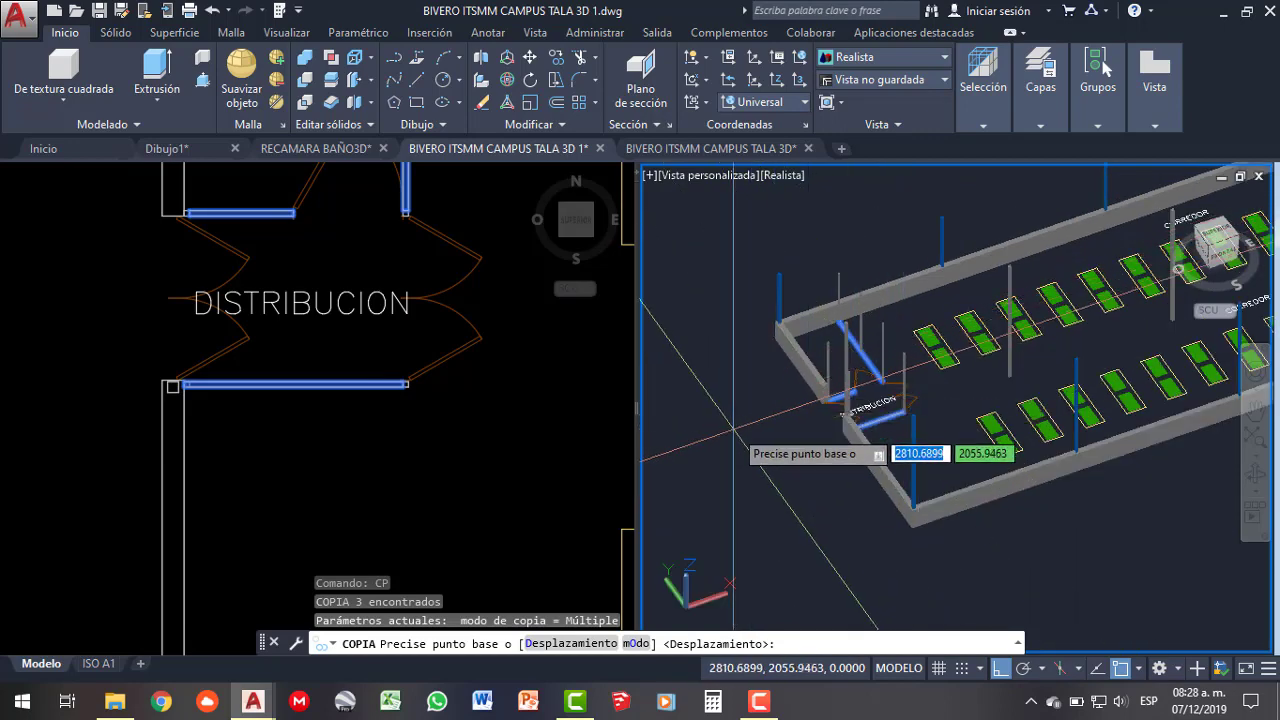
{"action": "left_click", "coordinate": [741, 398]}
{"action": "type", "text": "2.7"}
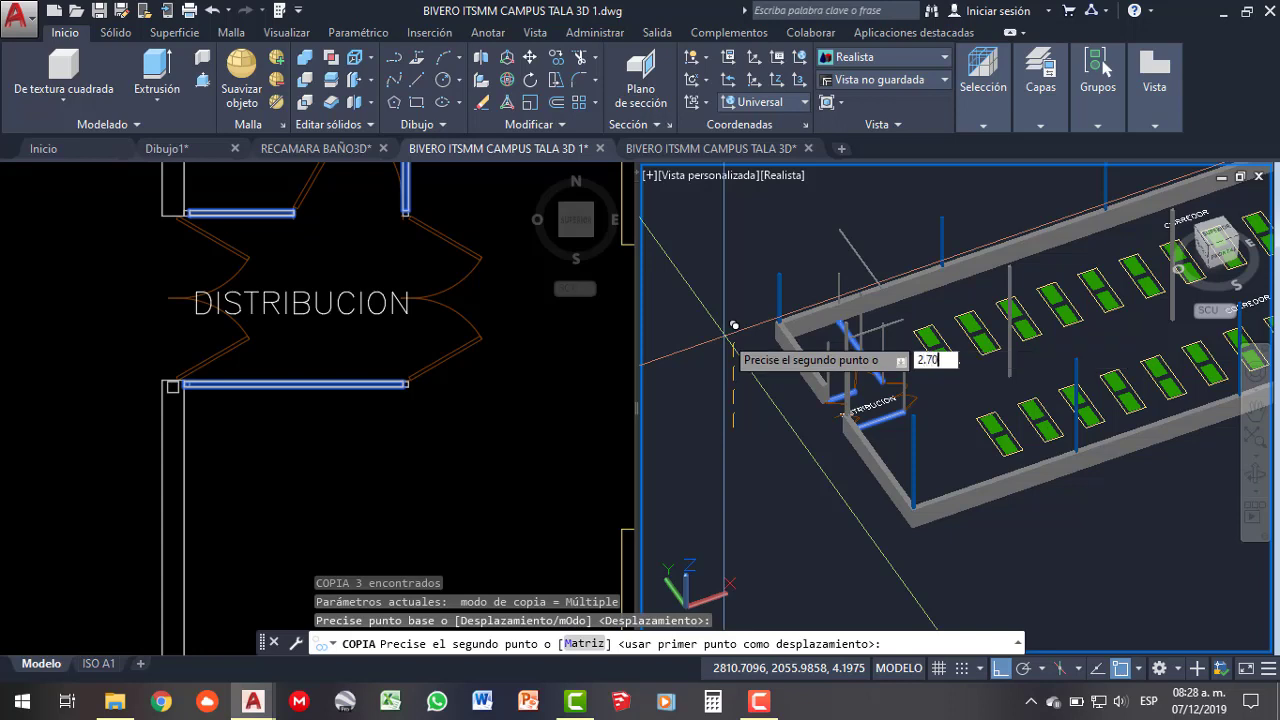
{"action": "key", "text": "Return"}
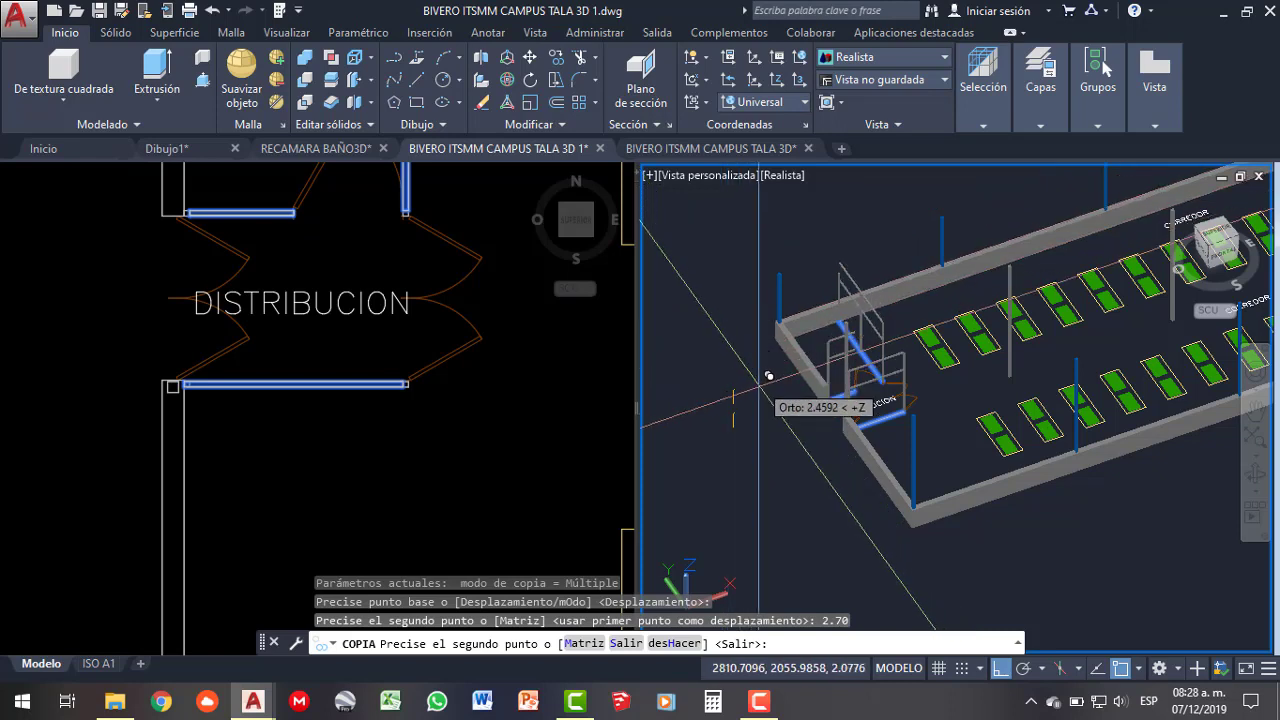
{"action": "scroll", "coordinate": [769, 376], "scroll_direction": "up", "scroll_amount": 2}
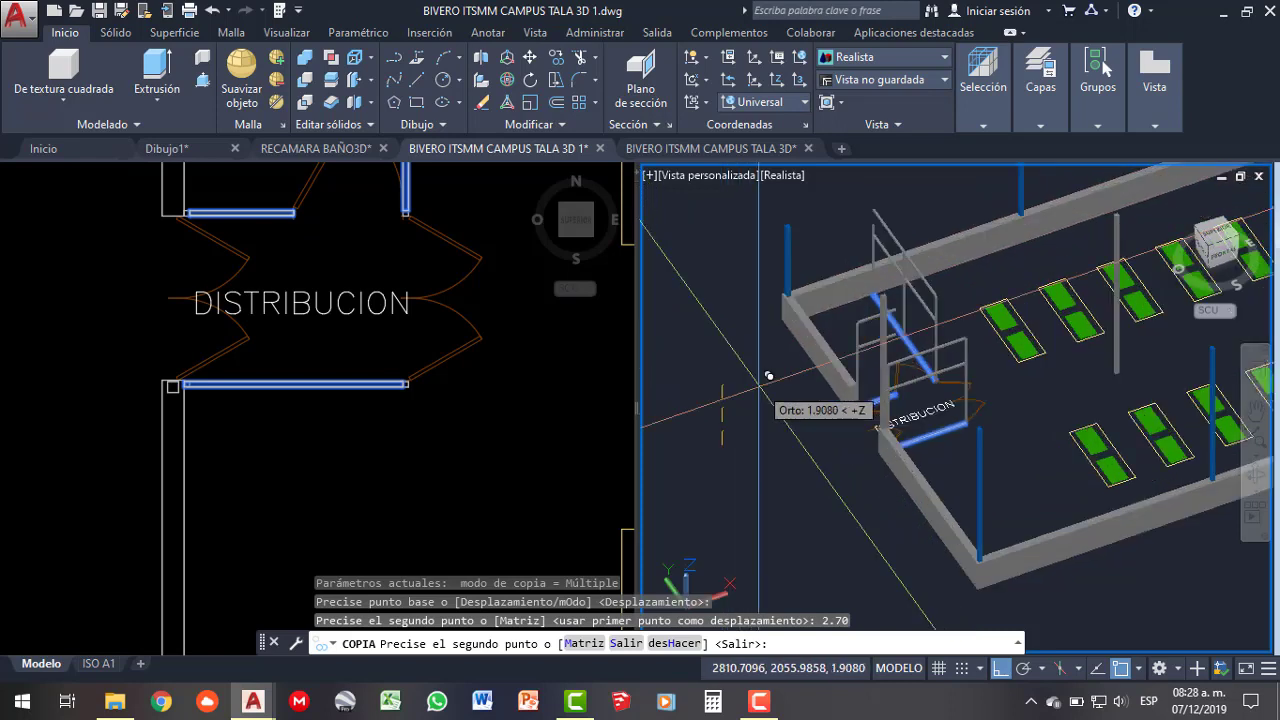
{"action": "key", "text": "Escape"}
{"action": "scroll", "coordinate": [885, 214], "scroll_direction": "up", "scroll_amount": 3}
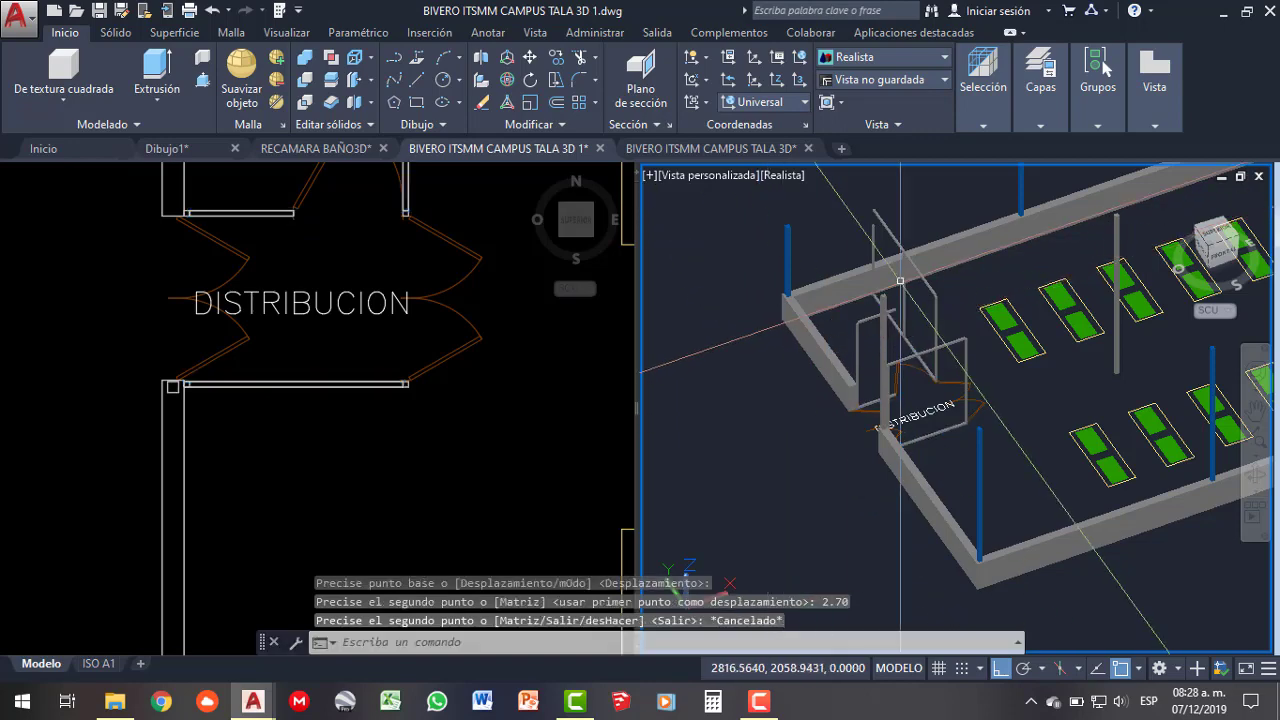
- Try grip-stretching the column top under the beam end, then cancel the attempt
{"action": "scroll", "coordinate": [877, 238], "scroll_direction": "up", "scroll_amount": 3}
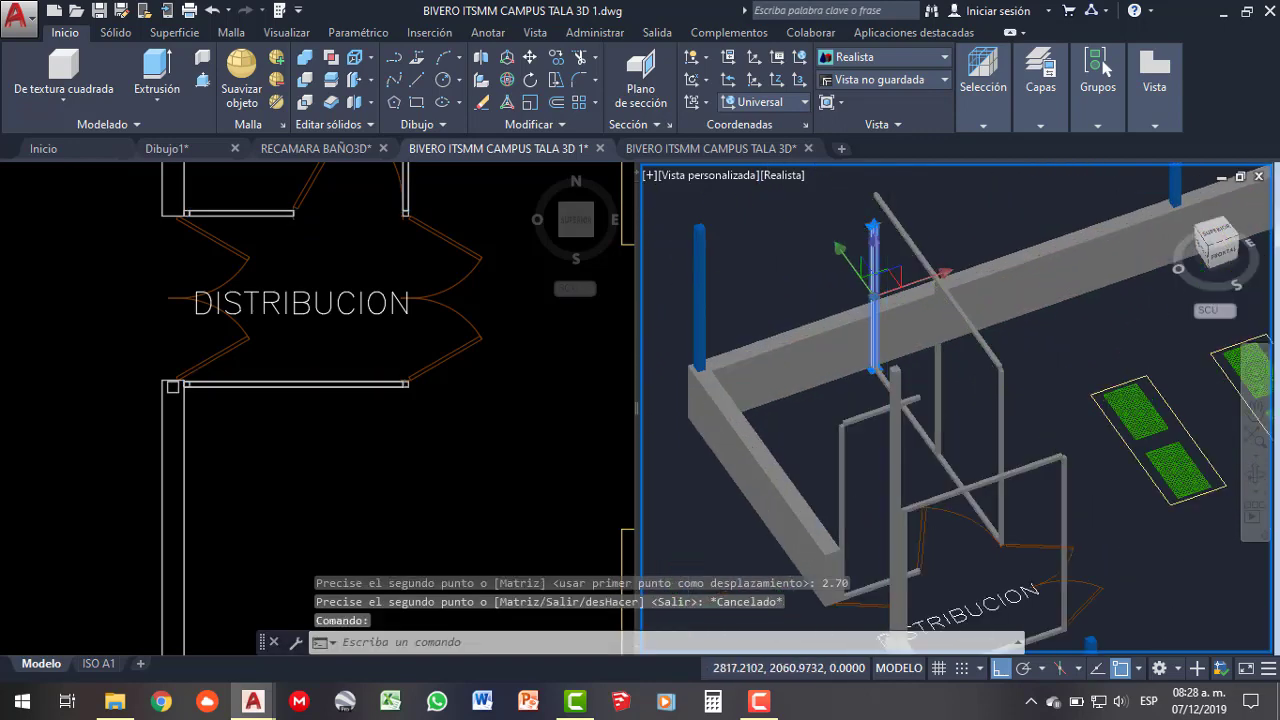
{"action": "left_click", "coordinate": [851, 247]}
{"action": "scroll", "coordinate": [851, 247], "scroll_direction": "up", "scroll_amount": 2}
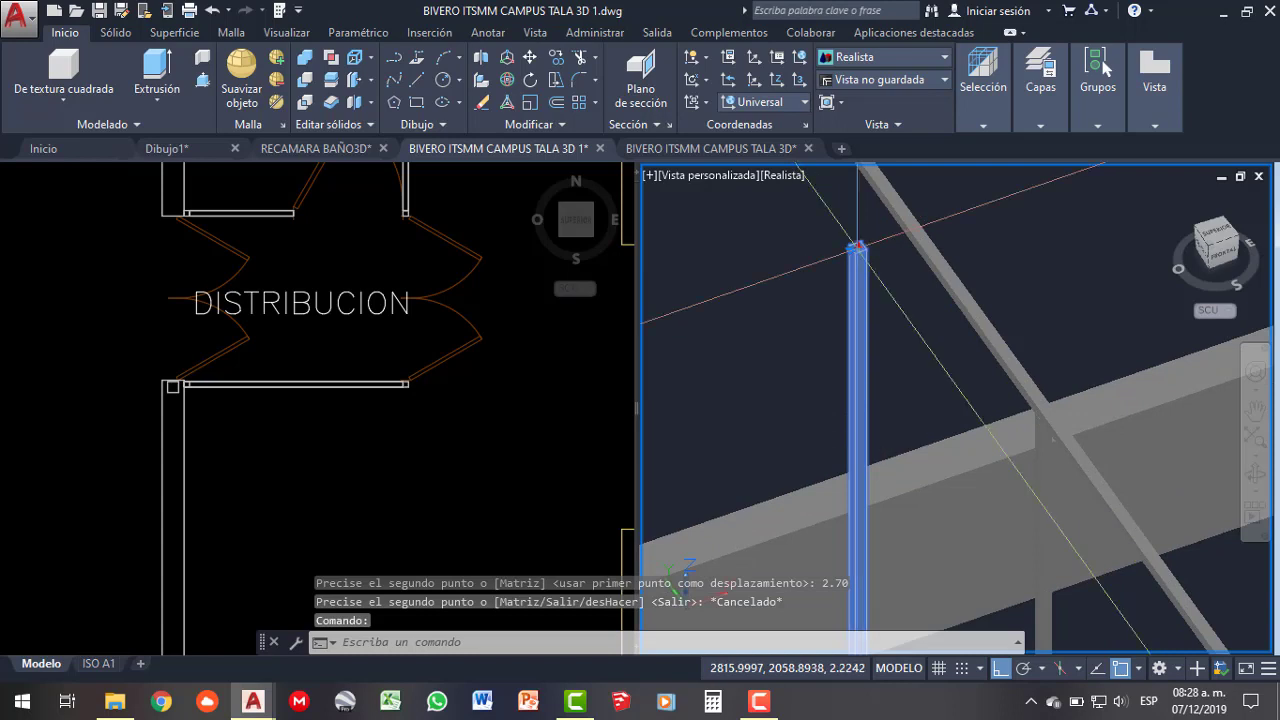
{"action": "left_click", "coordinate": [857, 246]}
{"action": "scroll", "coordinate": [857, 300], "scroll_direction": "down", "scroll_amount": 4}
{"action": "scroll", "coordinate": [868, 270], "scroll_direction": "up", "scroll_amount": 1}
{"action": "scroll", "coordinate": [873, 243], "scroll_direction": "up", "scroll_amount": 2}
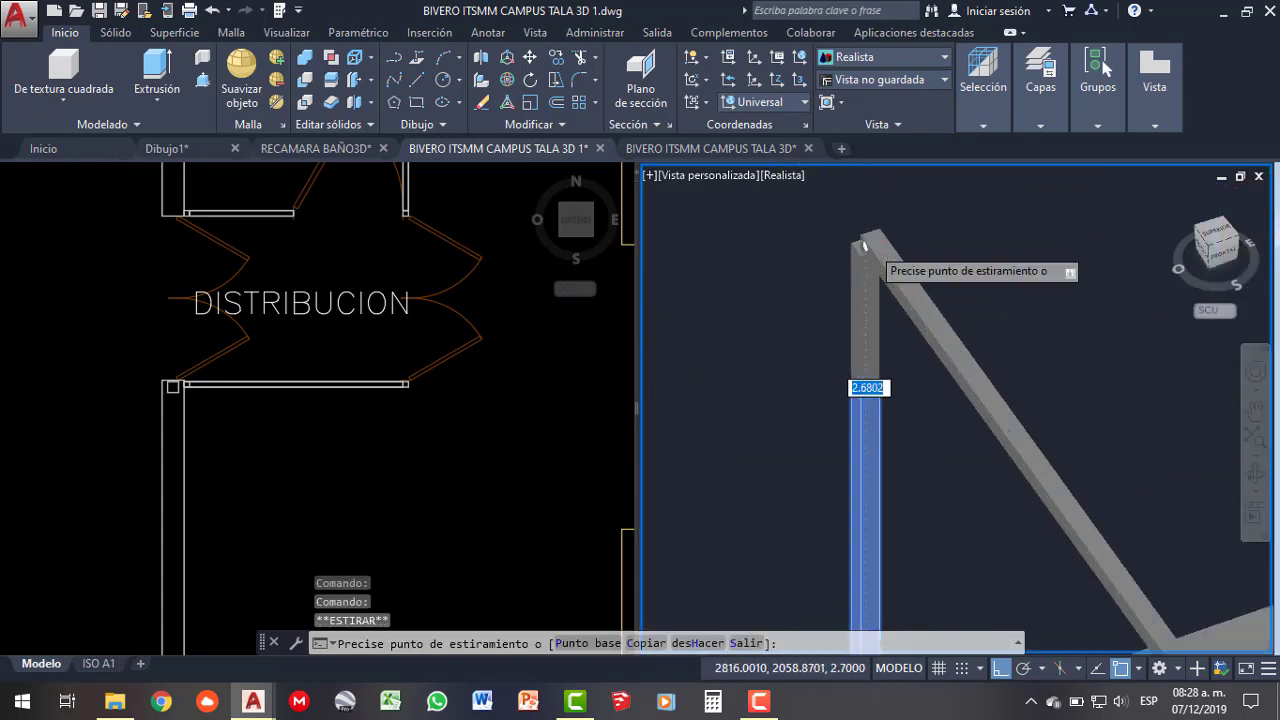
{"action": "left_click", "coordinate": [859, 247]}
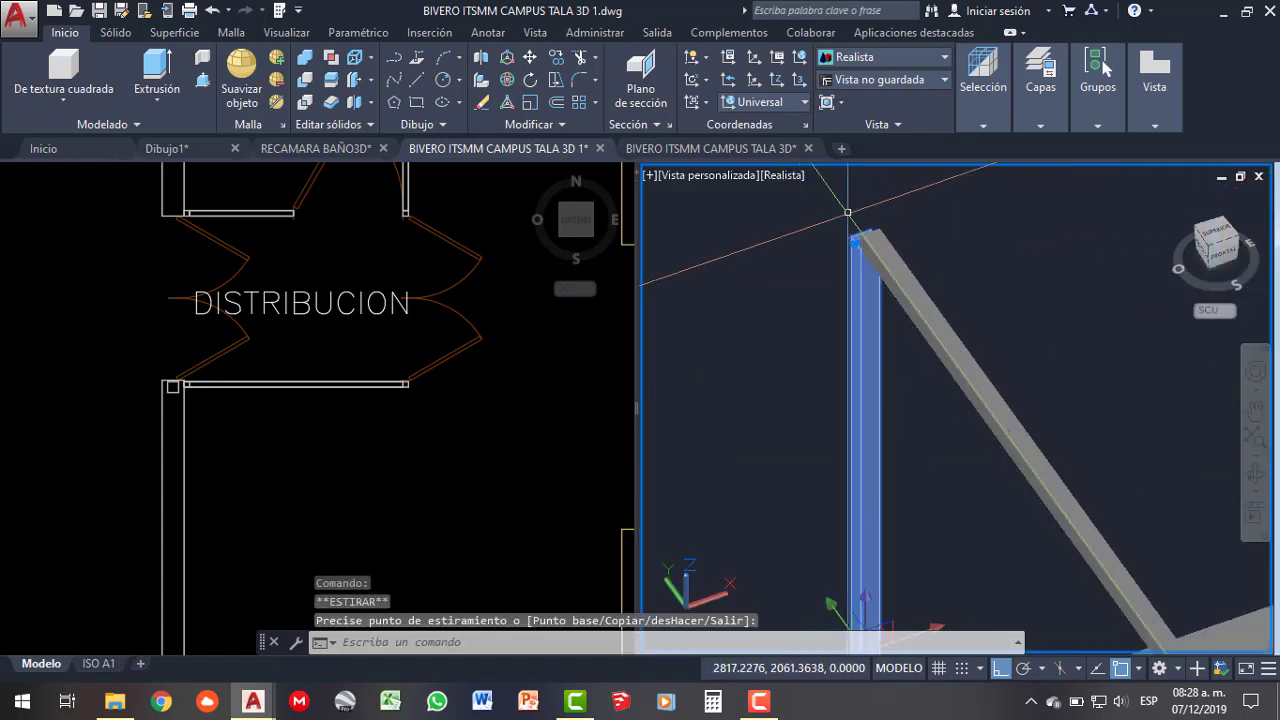
{"action": "scroll", "coordinate": [841, 197], "scroll_direction": "down", "scroll_amount": 3}
{"action": "scroll", "coordinate": [994, 378], "scroll_direction": "up", "scroll_amount": 2}
{"action": "scroll", "coordinate": [994, 420], "scroll_direction": "up", "scroll_amount": 2}
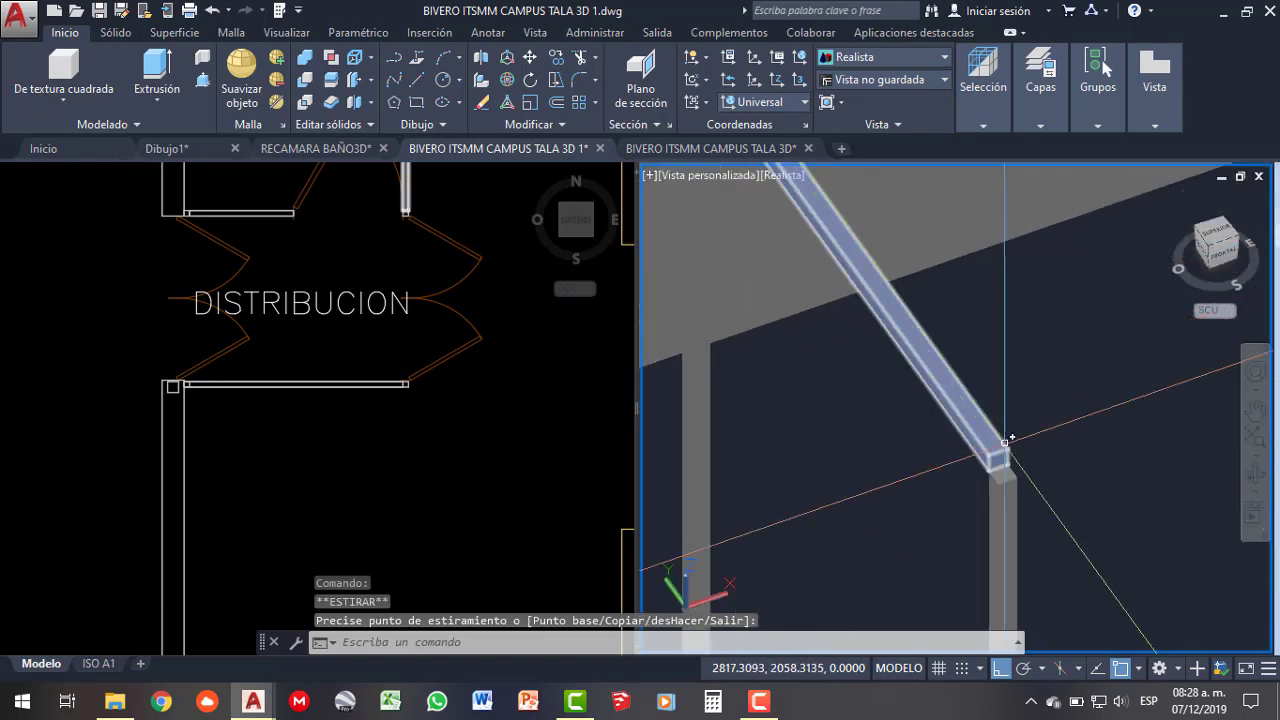
{"action": "left_click", "coordinate": [997, 460]}
{"action": "scroll", "coordinate": [1008, 470], "scroll_direction": "up", "scroll_amount": 3}
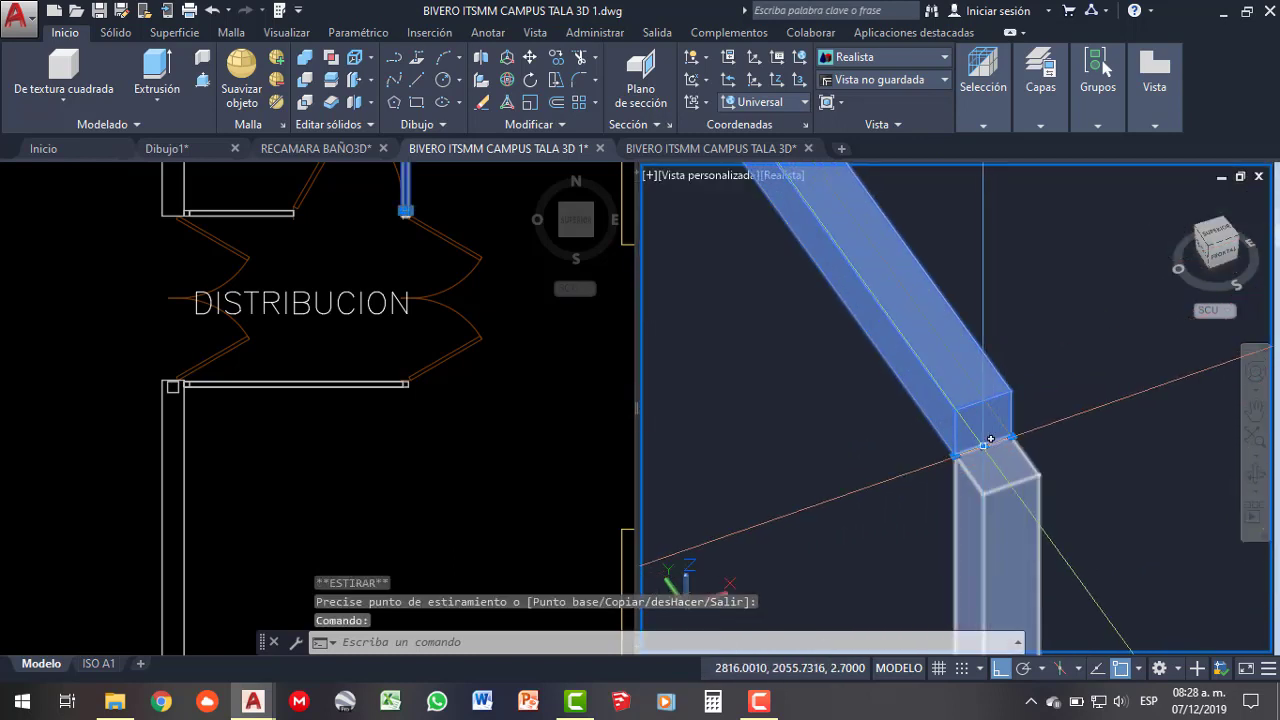
{"action": "key", "text": "Escape"}
{"action": "key", "text": "Escape"}
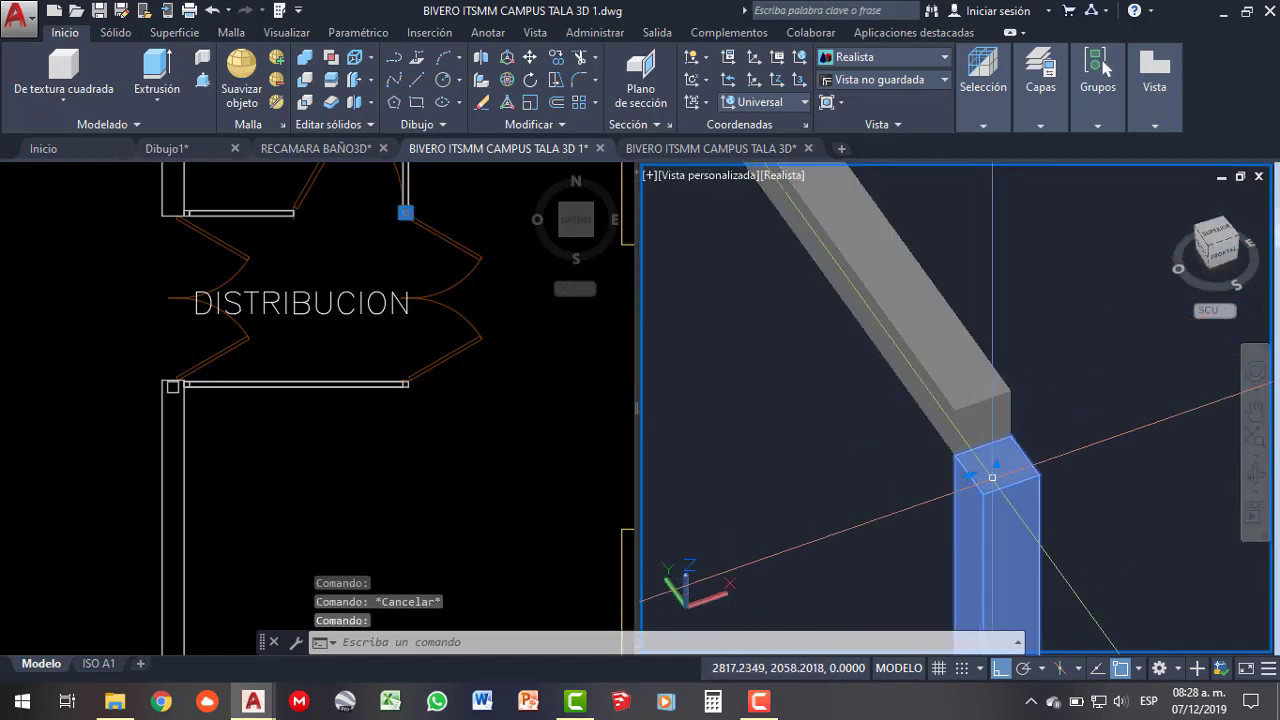
- Stretch the column top upward until it meets the beam
{"action": "left_click", "coordinate": [990, 463]}
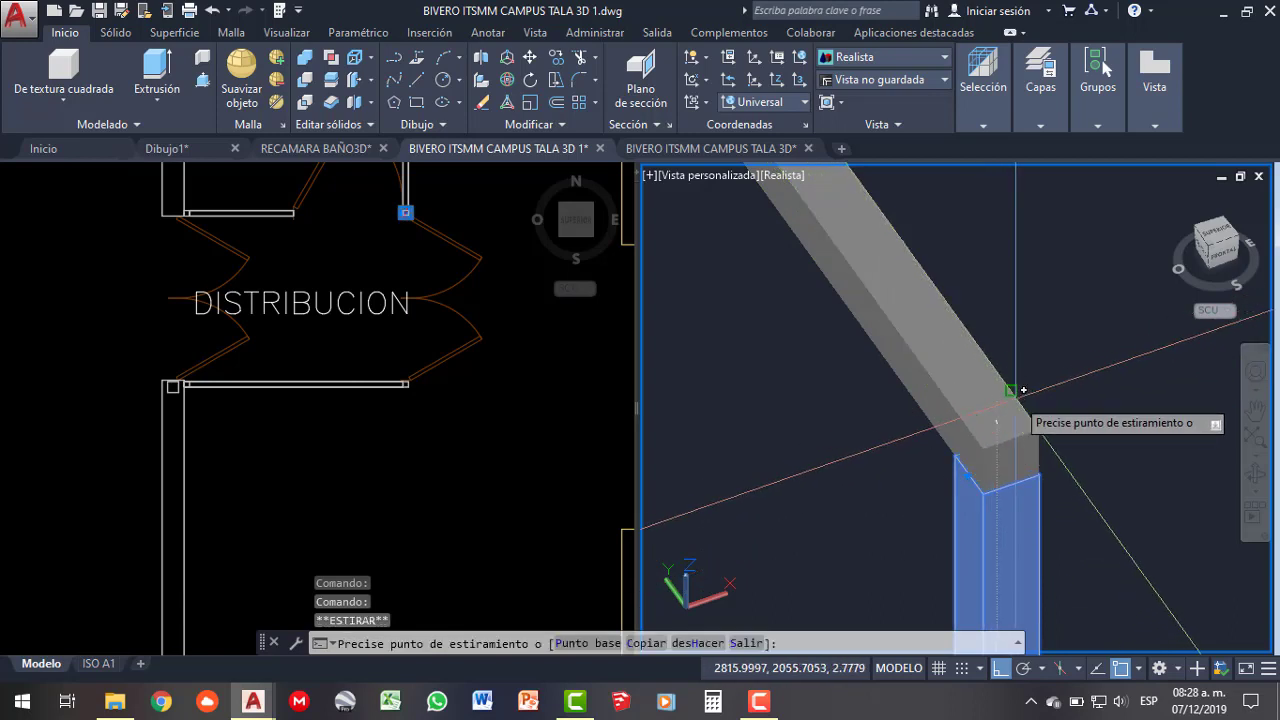
{"action": "scroll", "coordinate": [1008, 392], "scroll_direction": "down", "scroll_amount": 2}
{"action": "scroll", "coordinate": [1015, 450], "scroll_direction": "down", "scroll_amount": 3}
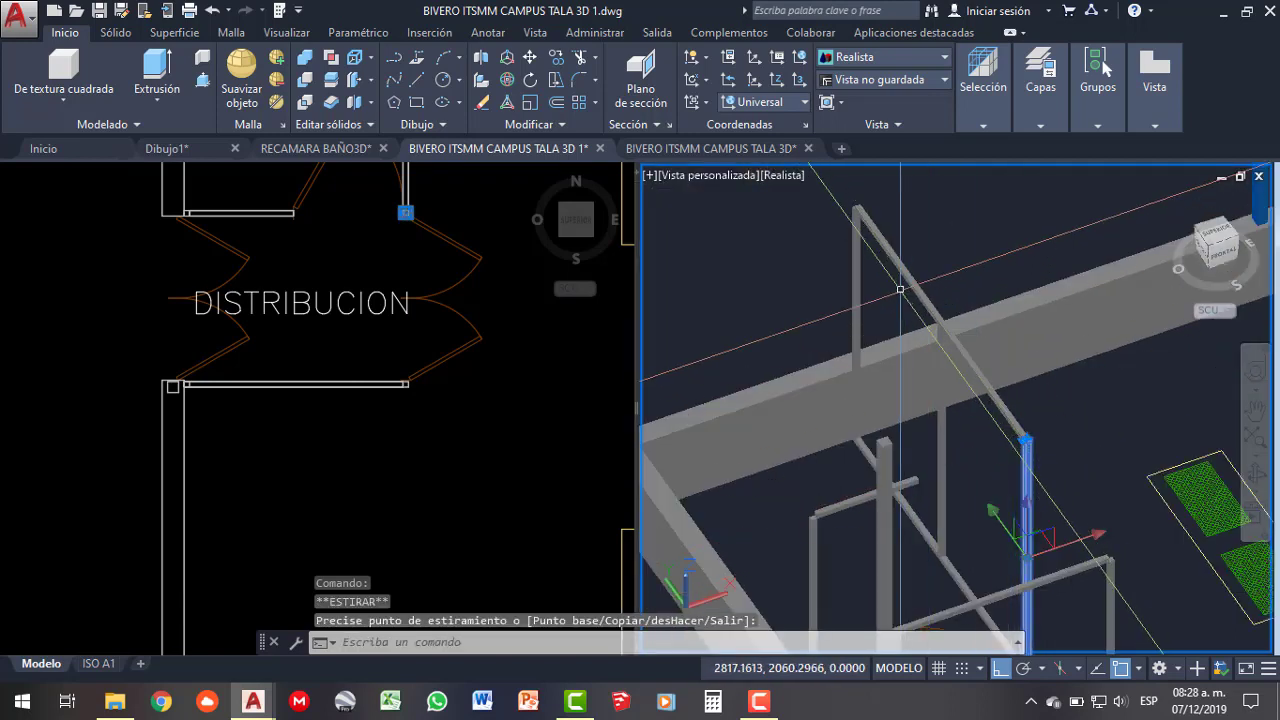
{"action": "scroll", "coordinate": [890, 275], "scroll_direction": "up", "scroll_amount": 3}
{"action": "left_click", "coordinate": [863, 252]}
{"action": "scroll", "coordinate": [865, 285], "scroll_direction": "up", "scroll_amount": 3}
{"action": "scroll", "coordinate": [865, 285], "scroll_direction": "up", "scroll_amount": 2}
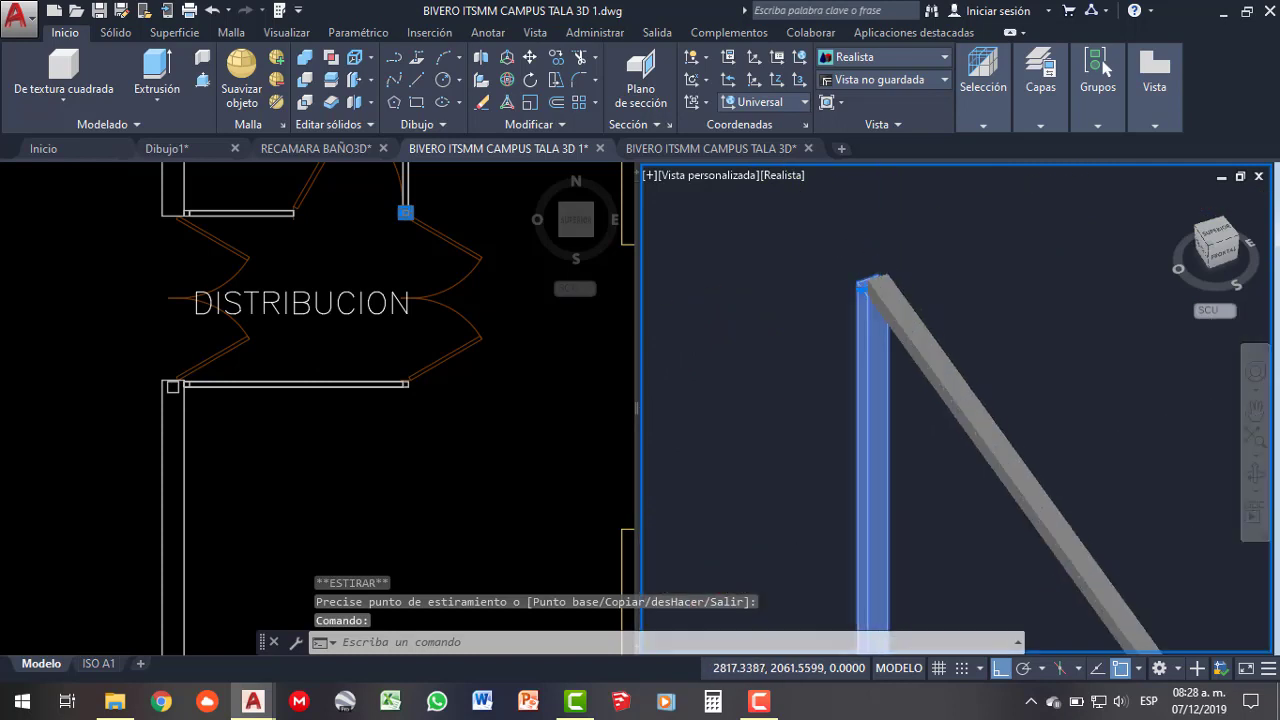
{"action": "scroll", "coordinate": [865, 290], "scroll_direction": "up", "scroll_amount": 2}
{"action": "scroll", "coordinate": [860, 340], "scroll_direction": "up", "scroll_amount": 2}
{"action": "key", "text": "Escape"}
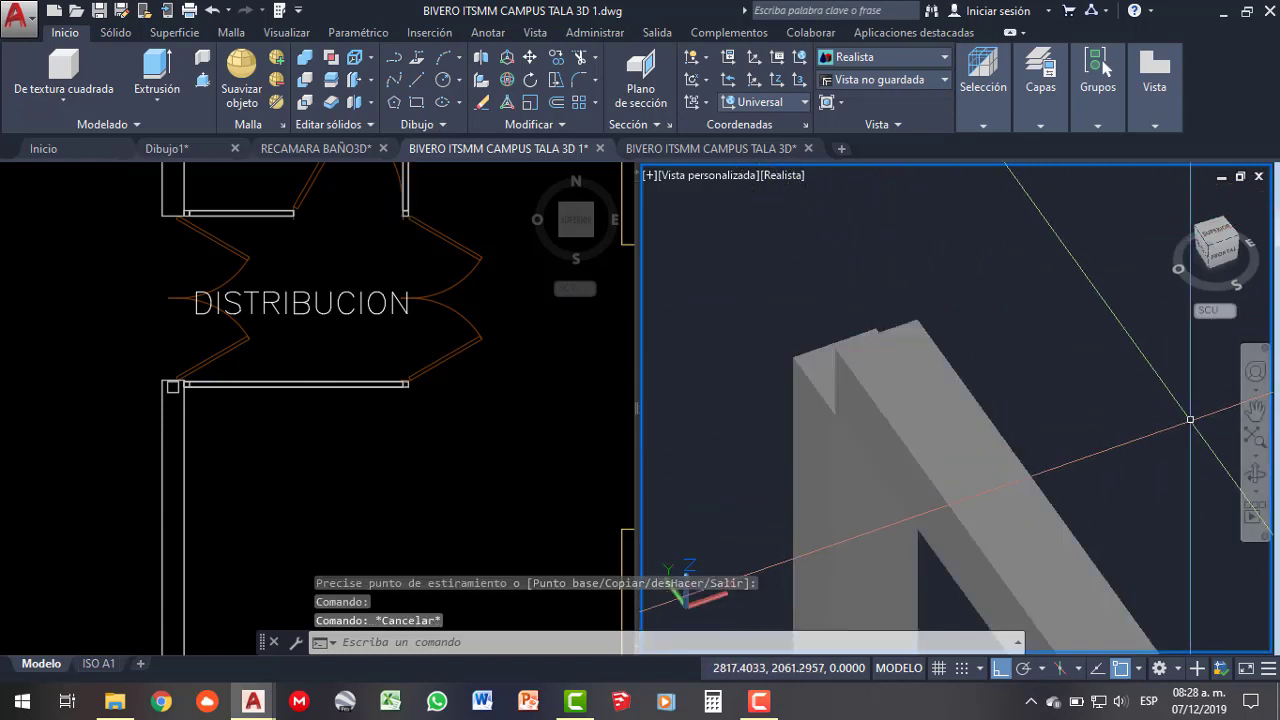
- Reselect the column from its top and orbit to inspect the beam-column joint
{"action": "middle_click_drag", "start_coordinate": [1013, 445], "coordinate": [937, 431], "text": "shift"}
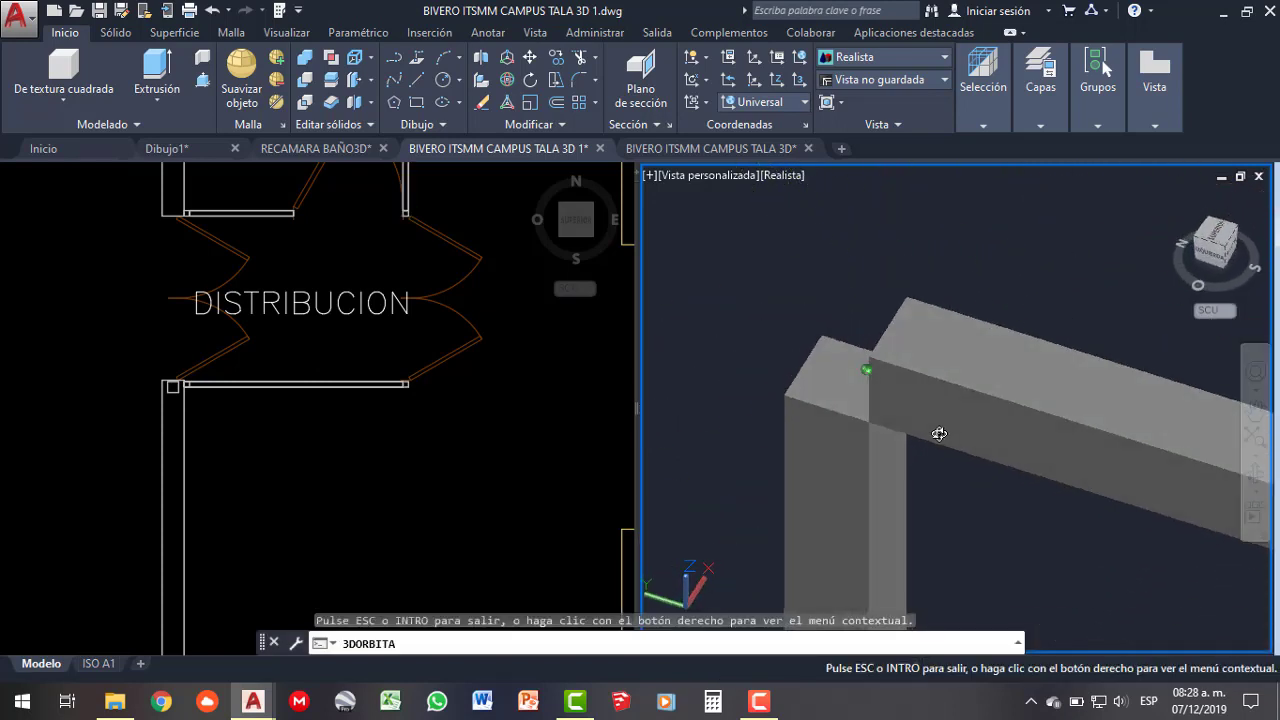
{"action": "left_click", "coordinate": [830, 384]}
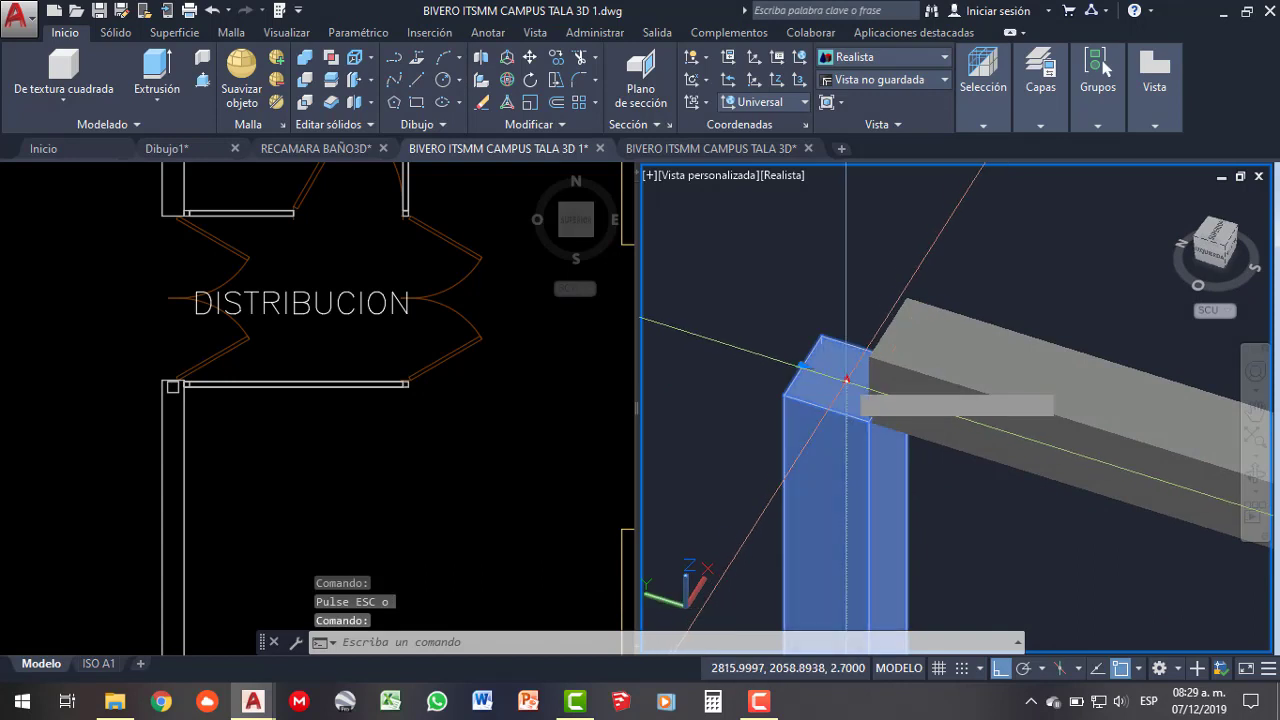
{"action": "left_click", "coordinate": [868, 354]}
{"action": "scroll", "coordinate": [846, 378], "scroll_direction": "down", "scroll_amount": 2}
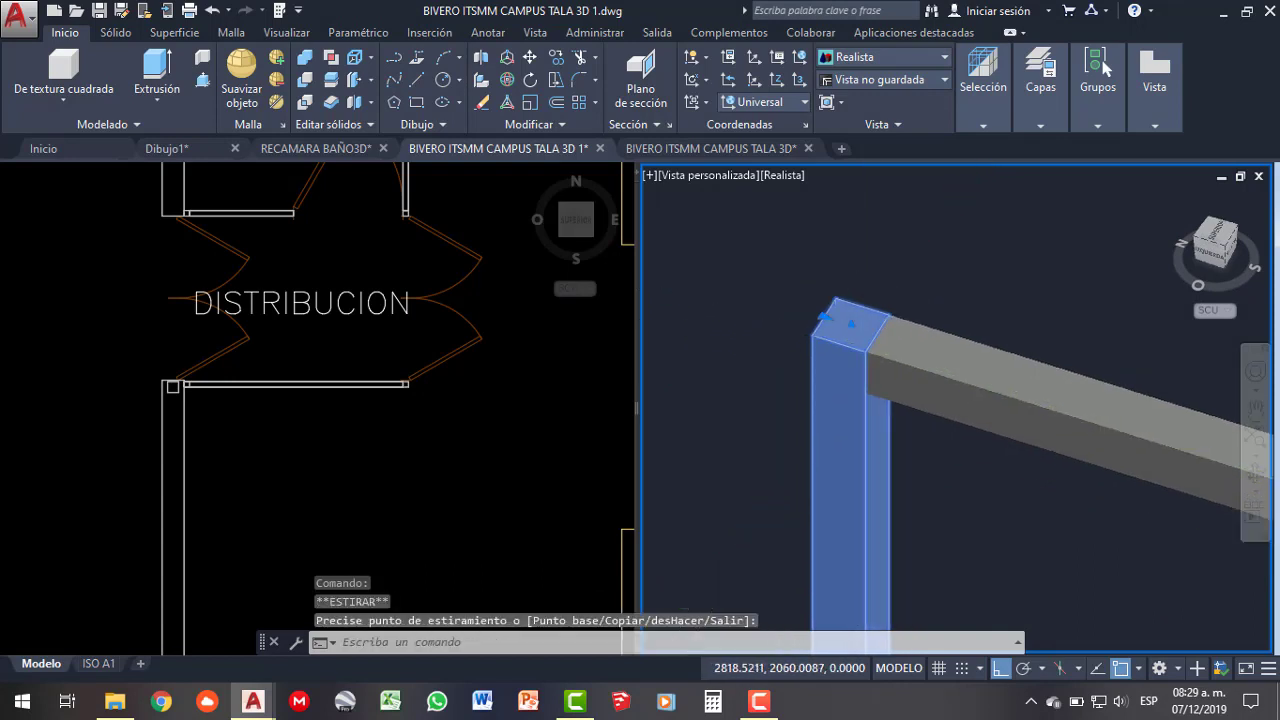
{"action": "scroll", "coordinate": [846, 378], "scroll_direction": "down", "scroll_amount": 3}
{"action": "scroll", "coordinate": [846, 378], "scroll_direction": "down", "scroll_amount": 3}
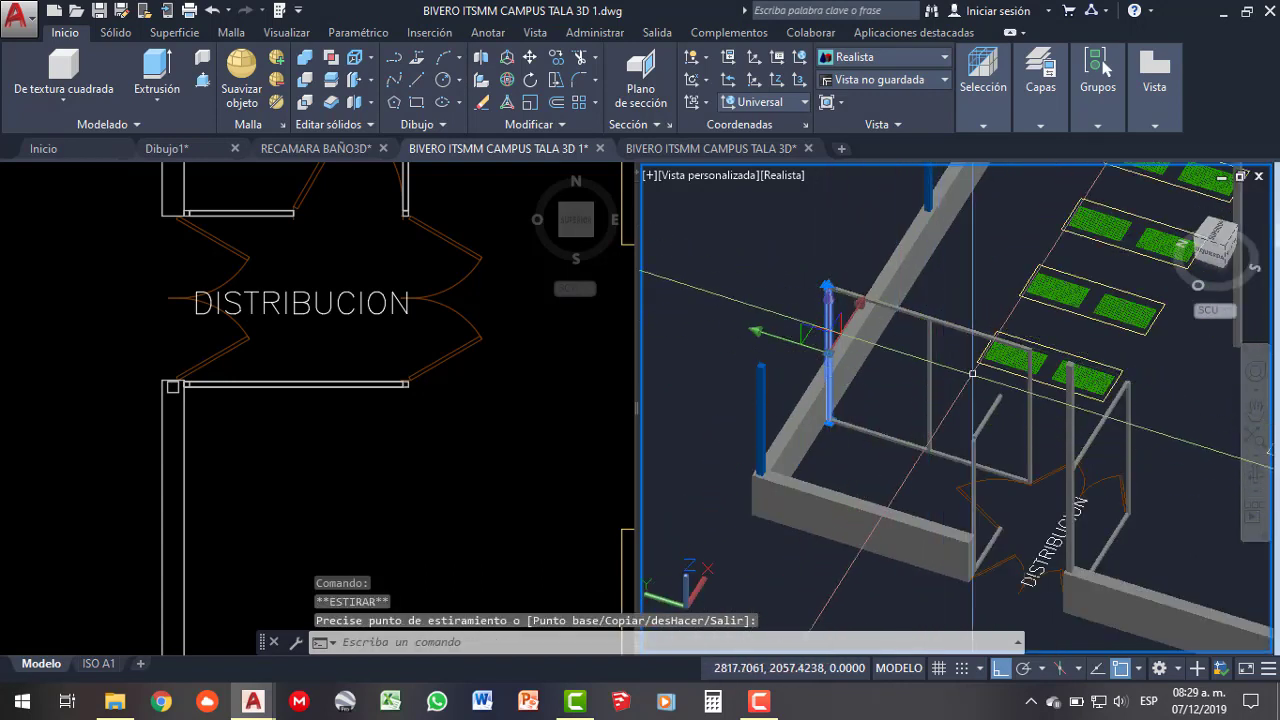
{"action": "middle_click_drag", "start_coordinate": [972, 373], "coordinate": [934, 468], "text": "shift"}
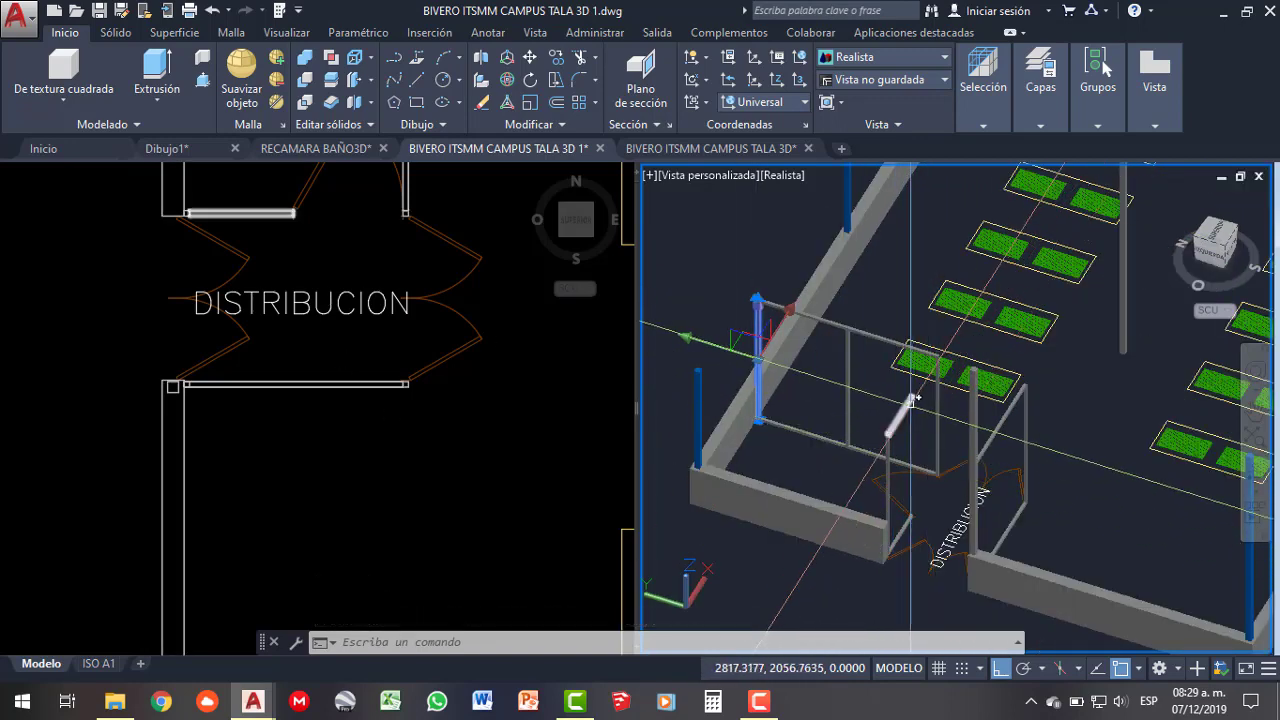
{"action": "scroll", "coordinate": [905, 405], "scroll_direction": "up", "scroll_amount": 3}
{"action": "scroll", "coordinate": [910, 400], "scroll_direction": "up", "scroll_amount": 2}
{"action": "scroll", "coordinate": [913, 397], "scroll_direction": "up", "scroll_amount": 2}
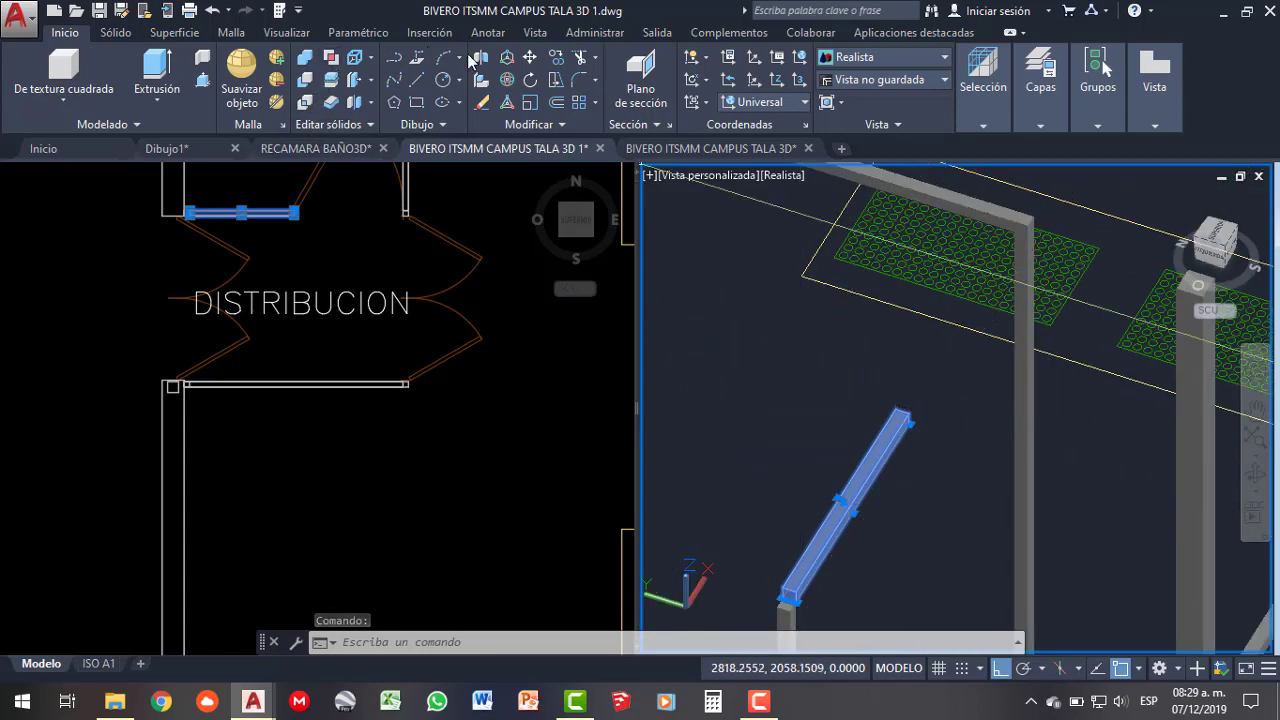
- Move the short beam from its end corner onto the corner column top
{"action": "type", "text": "m"}
{"action": "key", "text": "Return"}
{"action": "scroll", "coordinate": [900, 420], "scroll_direction": "up", "scroll_amount": 2}
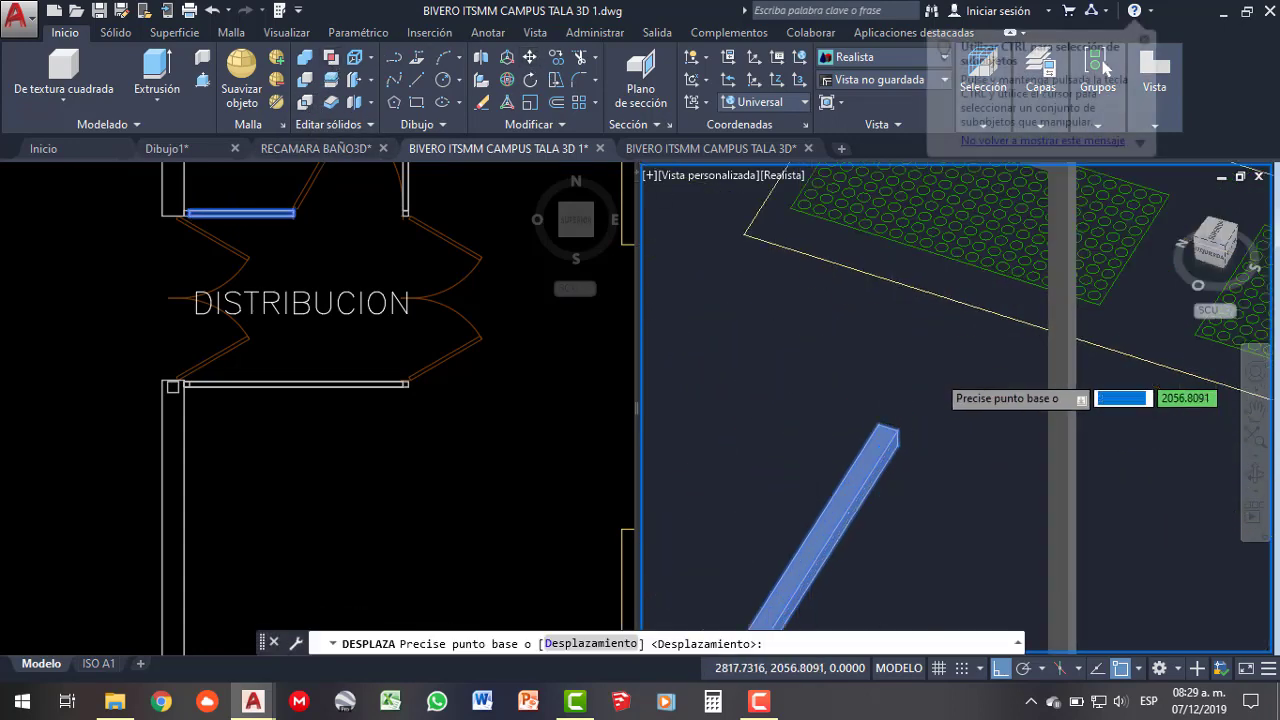
{"action": "scroll", "coordinate": [920, 443], "scroll_direction": "up", "scroll_amount": 1}
{"action": "scroll", "coordinate": [890, 465], "scroll_direction": "up", "scroll_amount": 2}
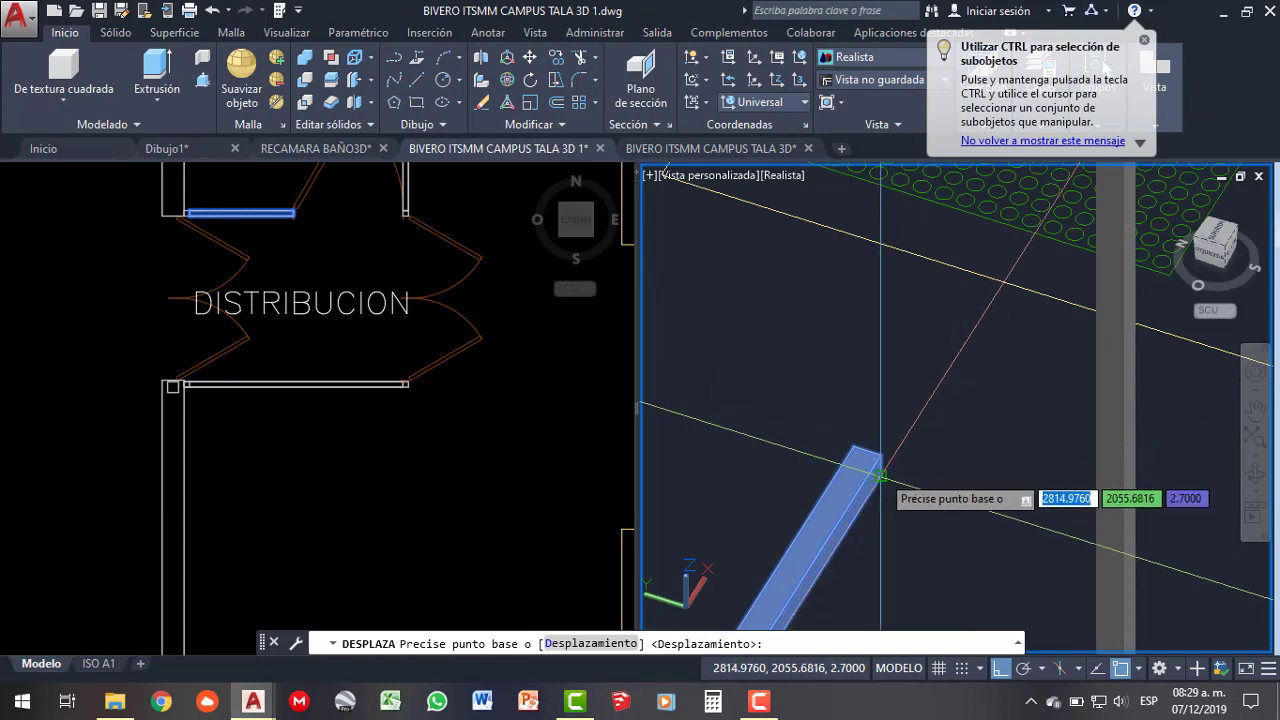
{"action": "left_click", "coordinate": [888, 462]}
{"action": "scroll", "coordinate": [950, 350], "scroll_direction": "down", "scroll_amount": 2}
{"action": "scroll", "coordinate": [1061, 213], "scroll_direction": "up", "scroll_amount": 2}
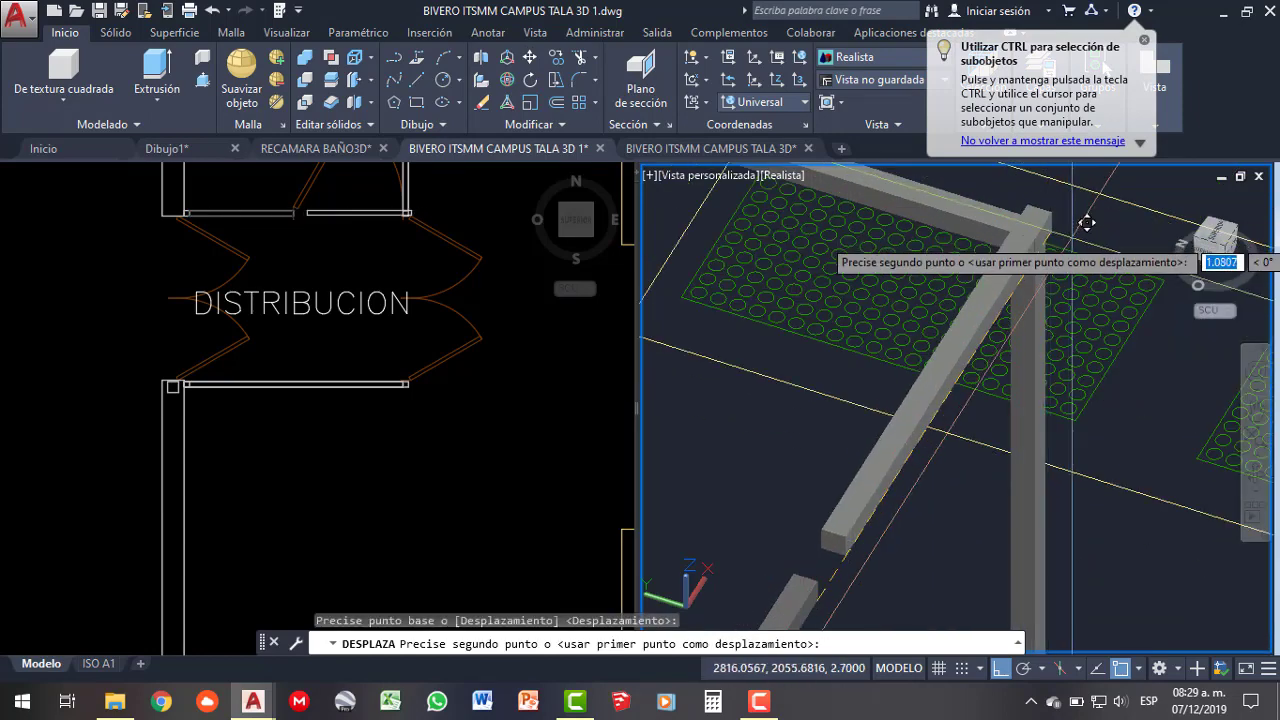
{"action": "left_click", "coordinate": [1058, 214]}
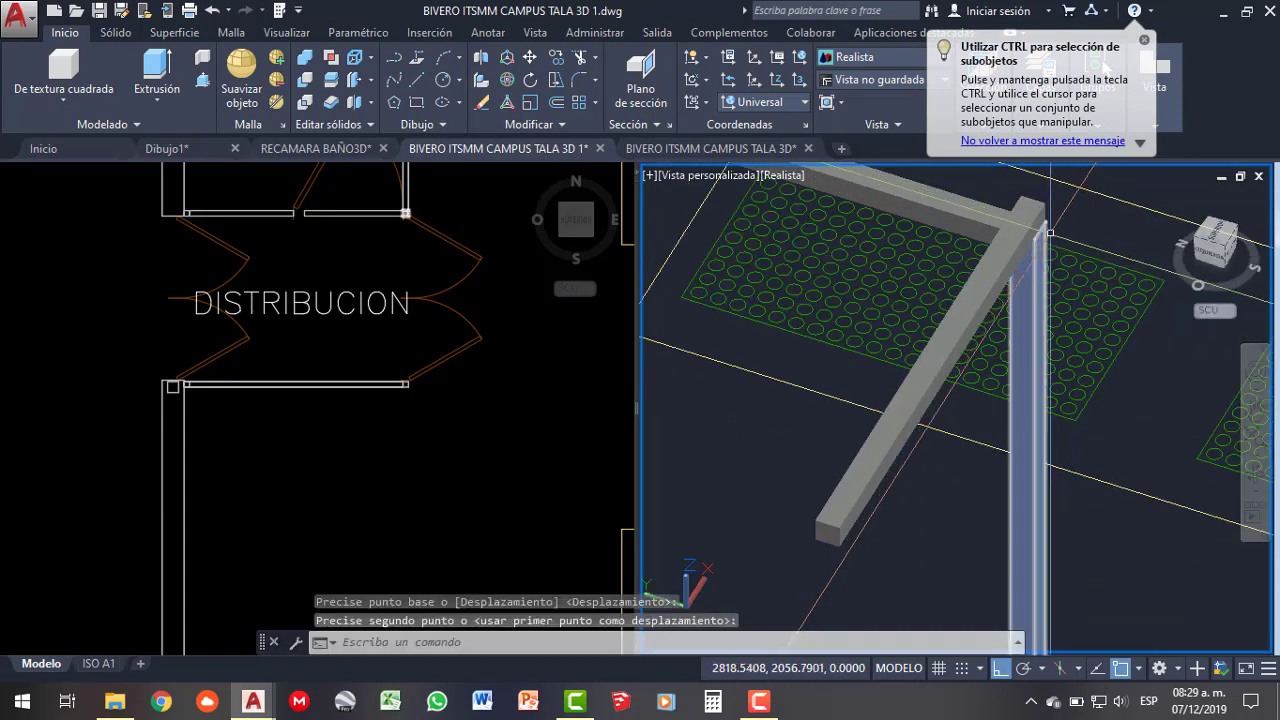
- Select the beam now resting on the column to check its placement, then deselect
{"action": "scroll", "coordinate": [1001, 308], "scroll_direction": "down", "scroll_amount": 2}
{"action": "left_click", "coordinate": [985, 318]}
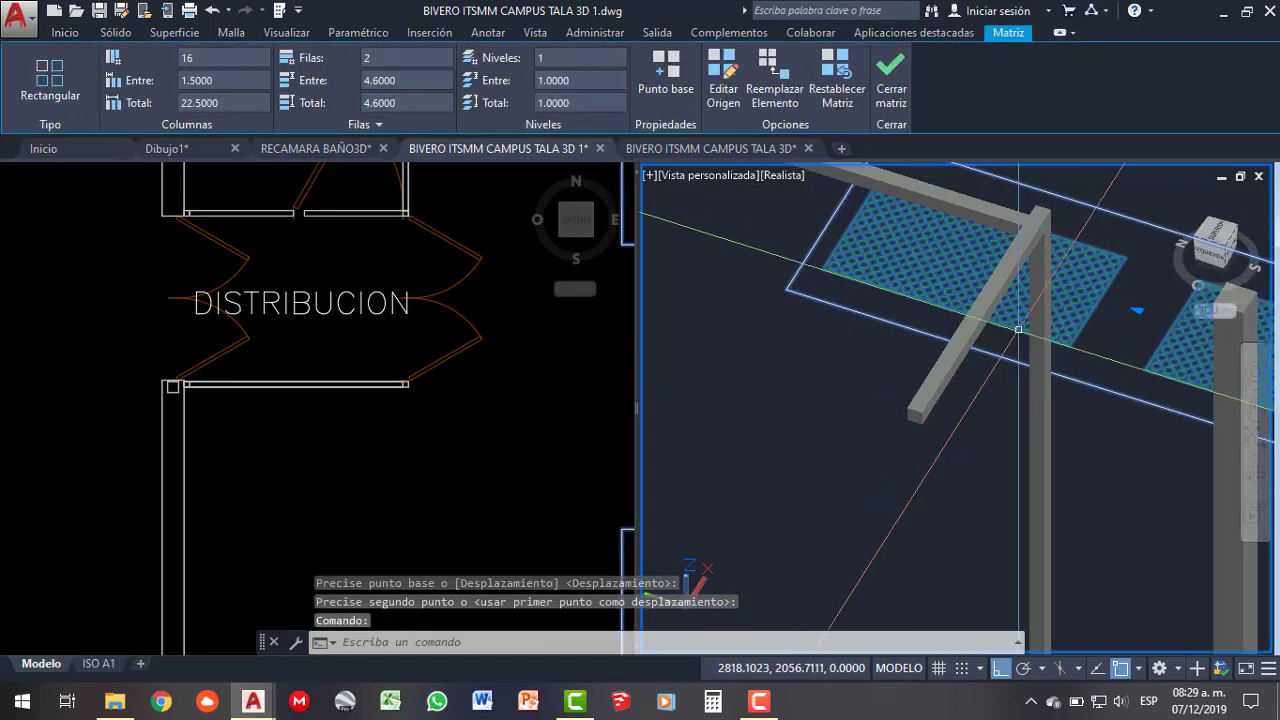
{"action": "key", "text": "Escape"}
{"action": "left_click", "coordinate": [972, 330]}
{"action": "scroll", "coordinate": [914, 409], "scroll_direction": "up", "scroll_amount": 2}
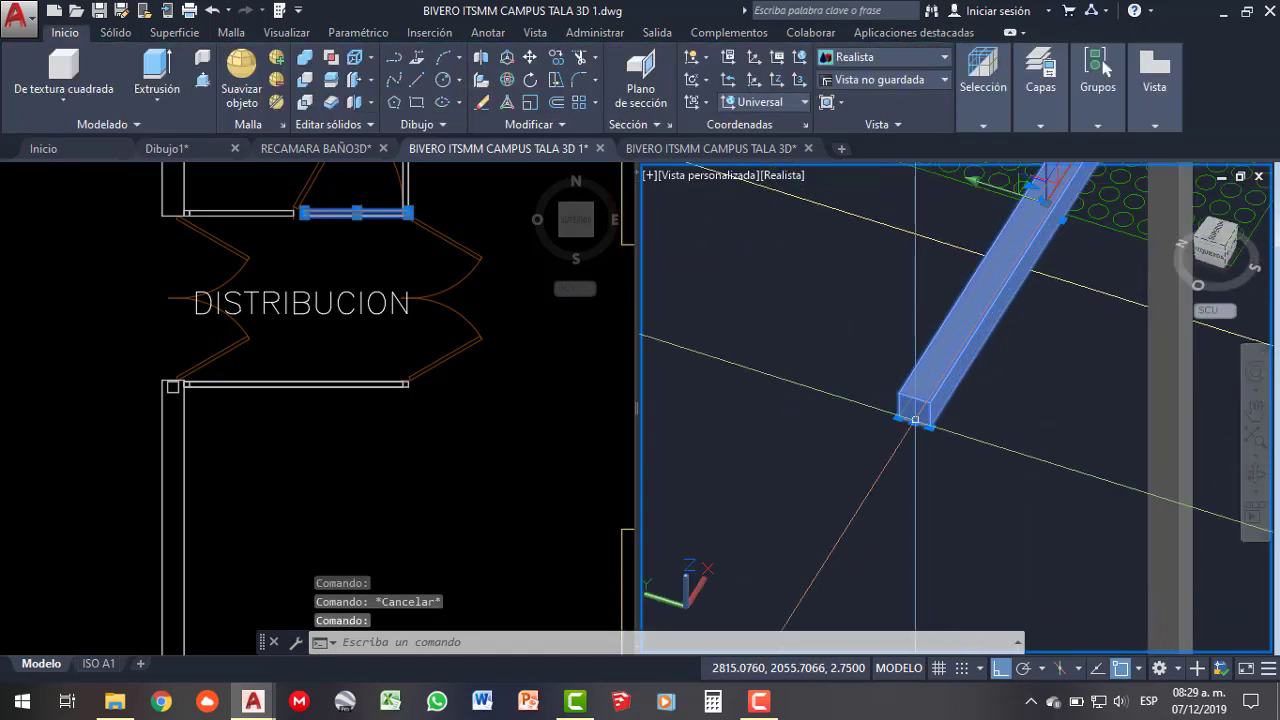
{"action": "scroll", "coordinate": [925, 430], "scroll_direction": "up", "scroll_amount": 2}
{"action": "scroll", "coordinate": [871, 493], "scroll_direction": "down", "scroll_amount": 1}
{"action": "scroll", "coordinate": [871, 493], "scroll_direction": "down", "scroll_amount": 1}
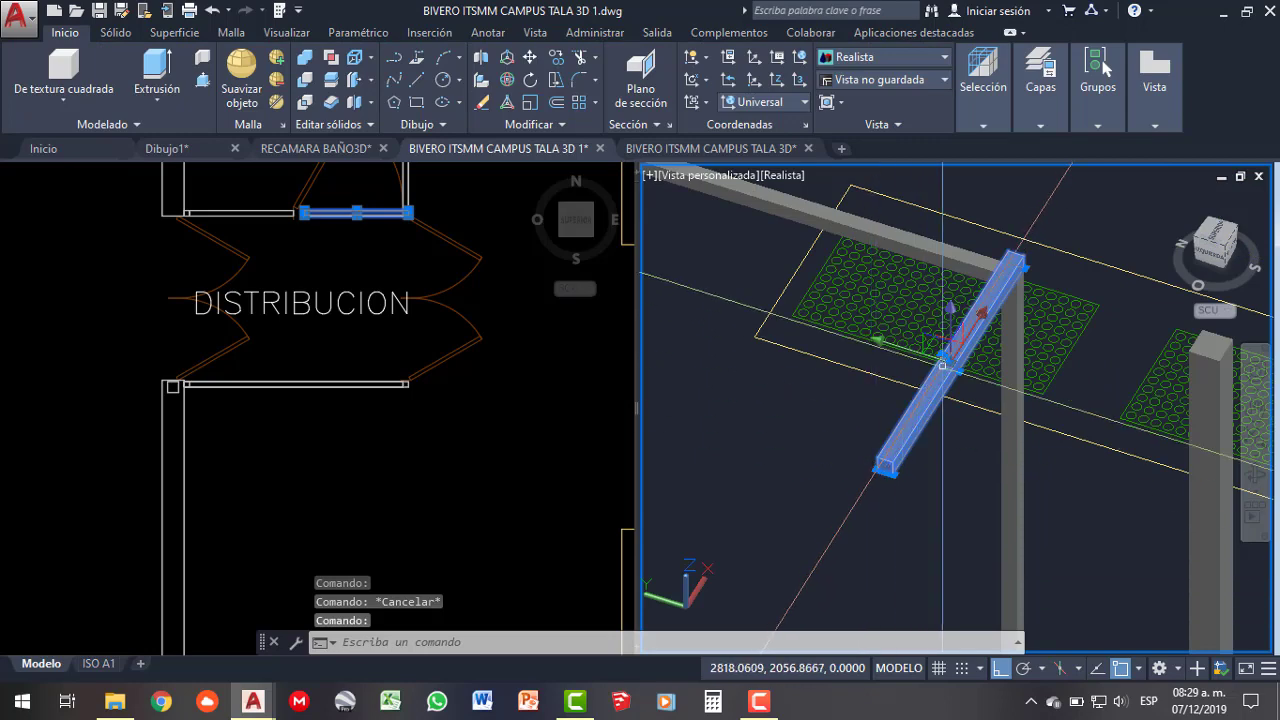
{"action": "scroll", "coordinate": [955, 362], "scroll_direction": "up", "scroll_amount": 2}
{"action": "key", "text": "Escape"}
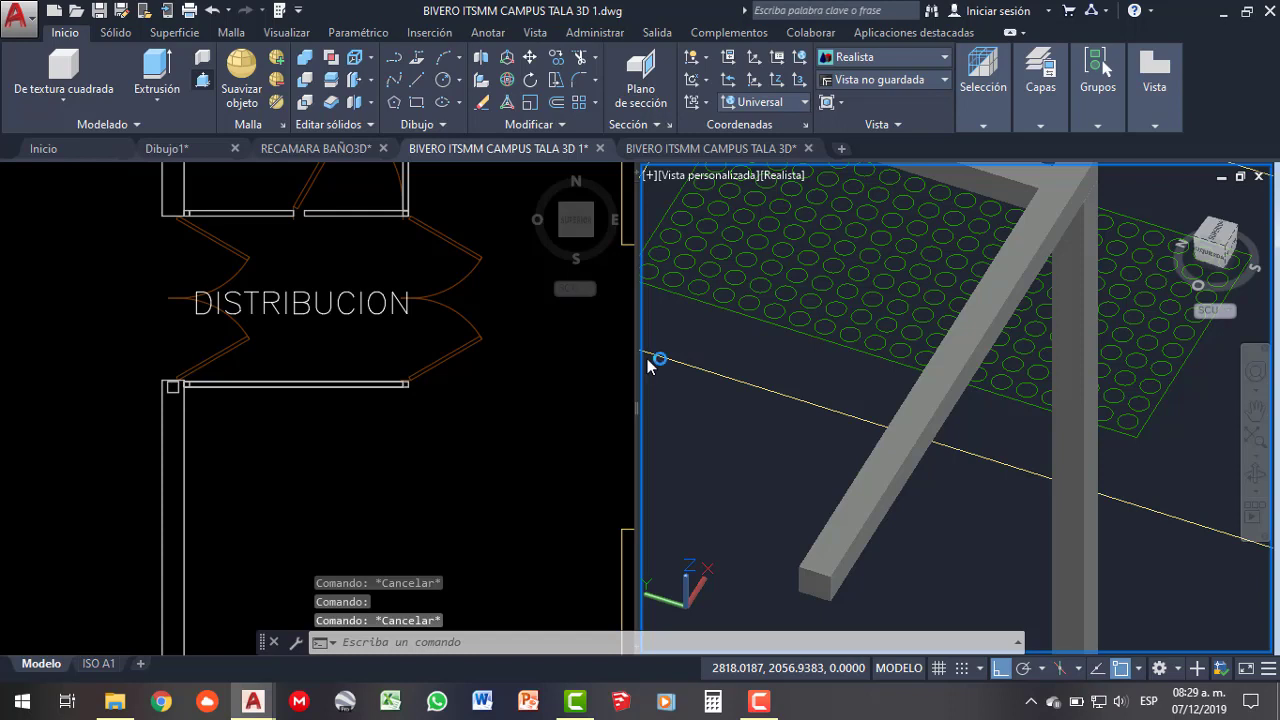
{"action": "key", "text": "ctrl+shift+Escape"}
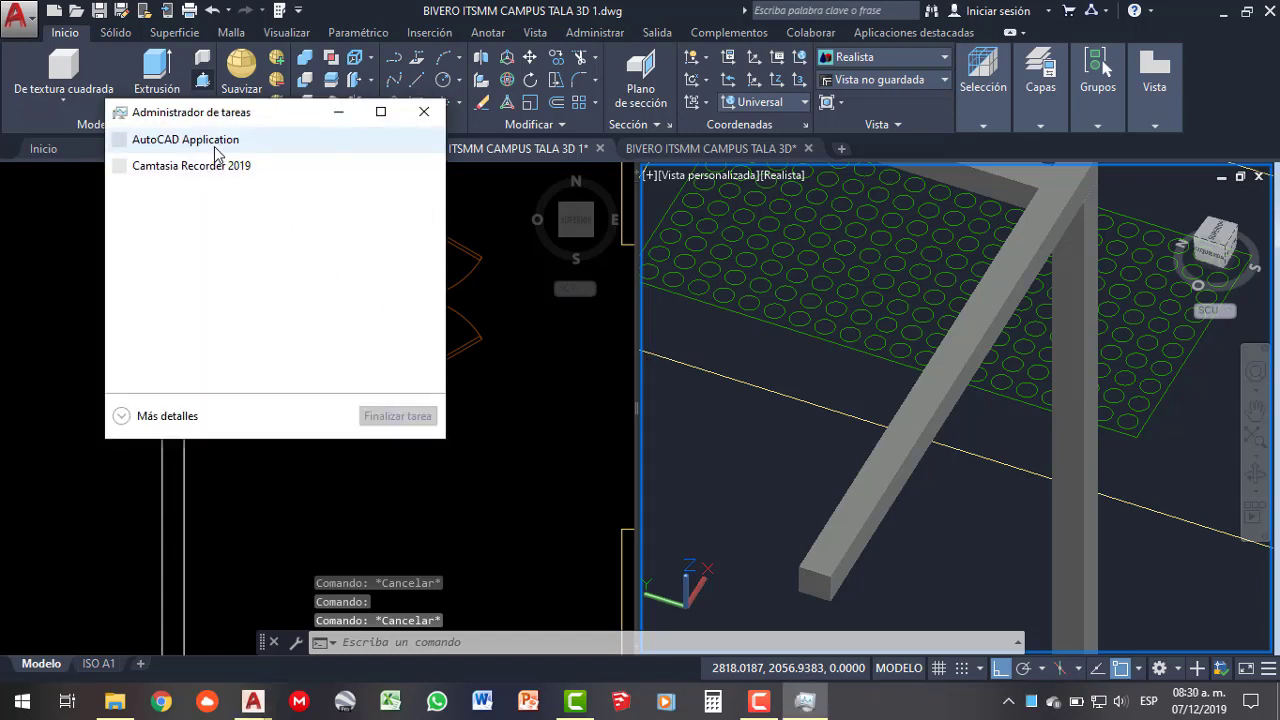
{"action": "left_click_drag", "start_coordinate": [298, 118], "coordinate": [430, 218]}
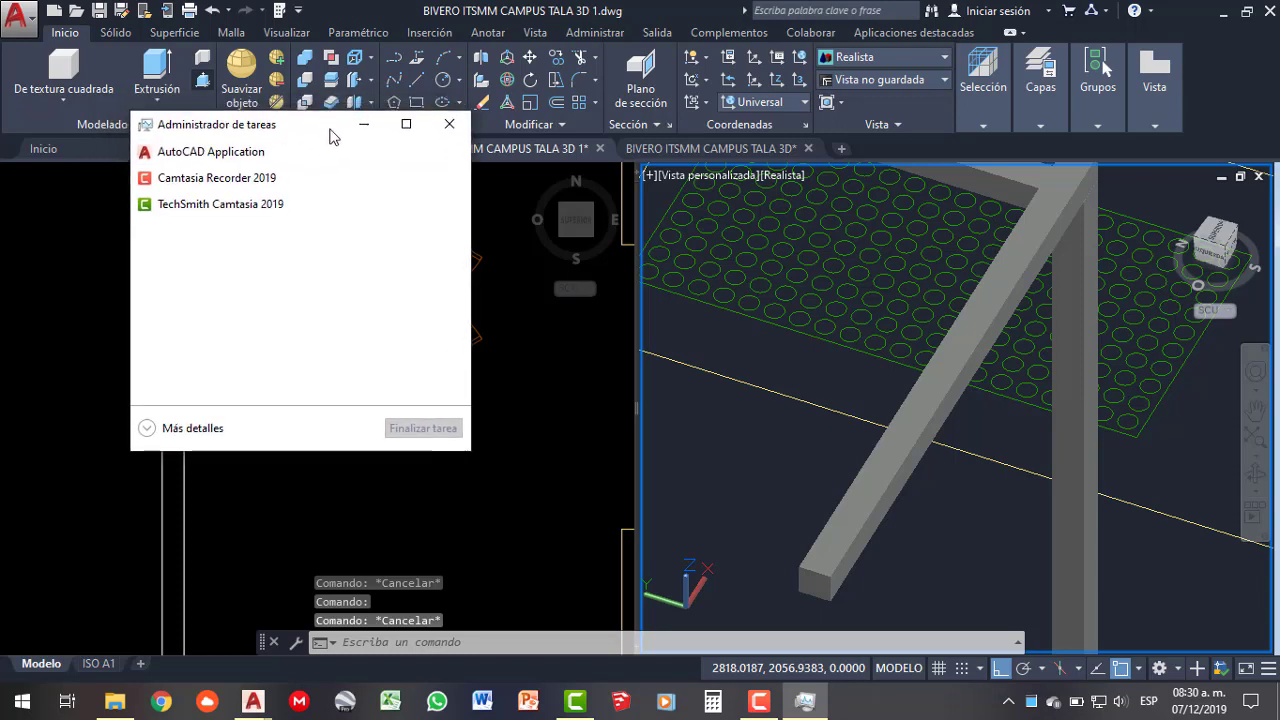
{"action": "left_click", "coordinate": [337, 248]}
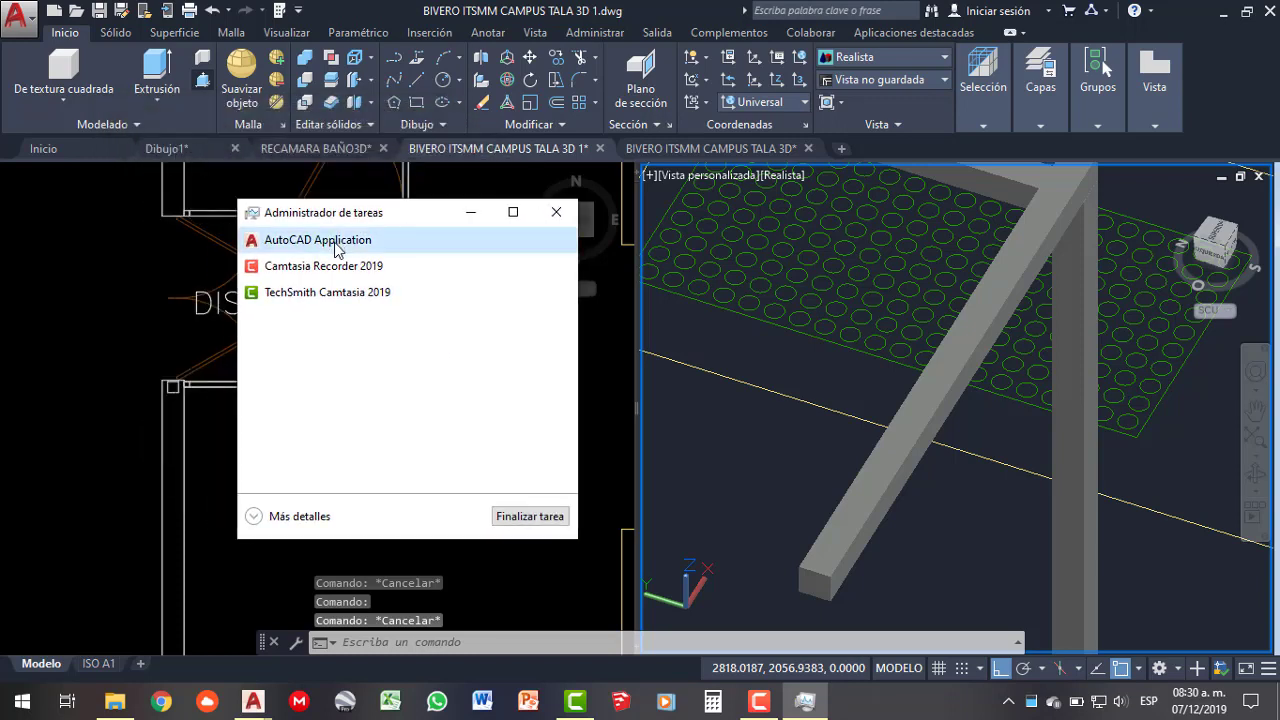
{"action": "left_click", "coordinate": [472, 216]}
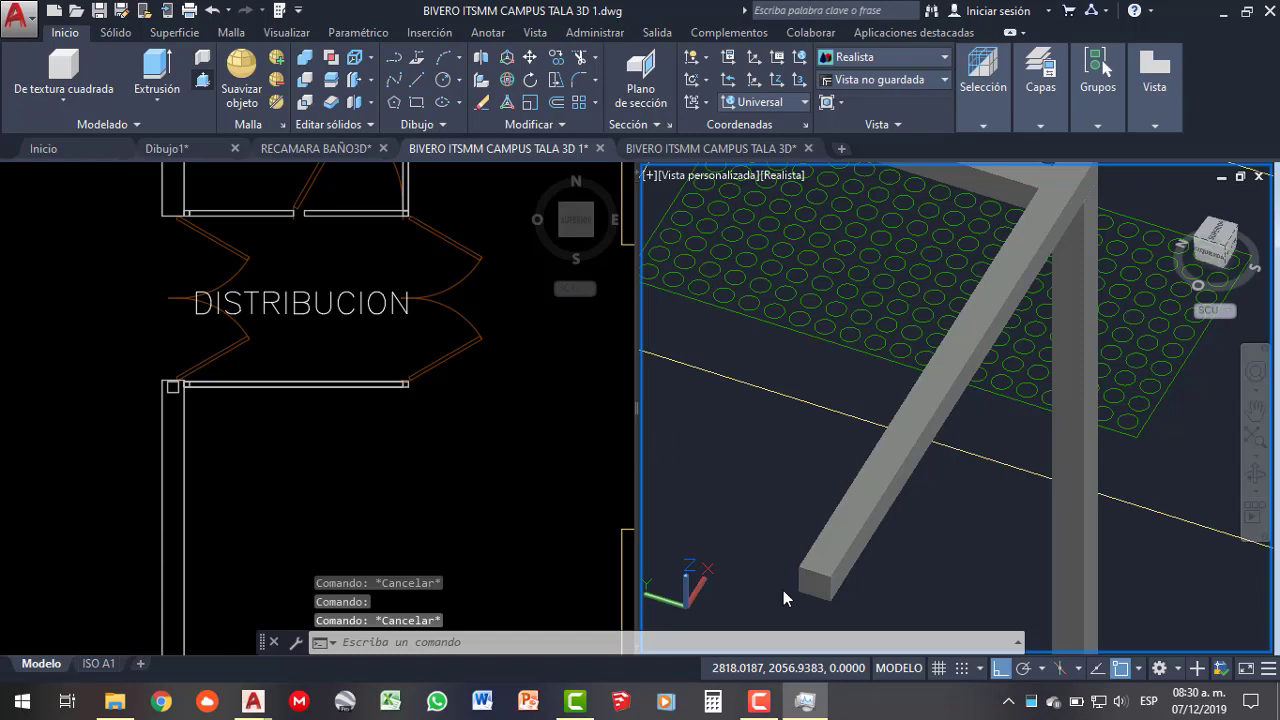
- Close the other drawing tabs, leaving BIVERO ITSMM CAMPUS TALA 3D 1, and orbit out over the greenhouse
{"action": "left_click", "coordinate": [757, 705]}
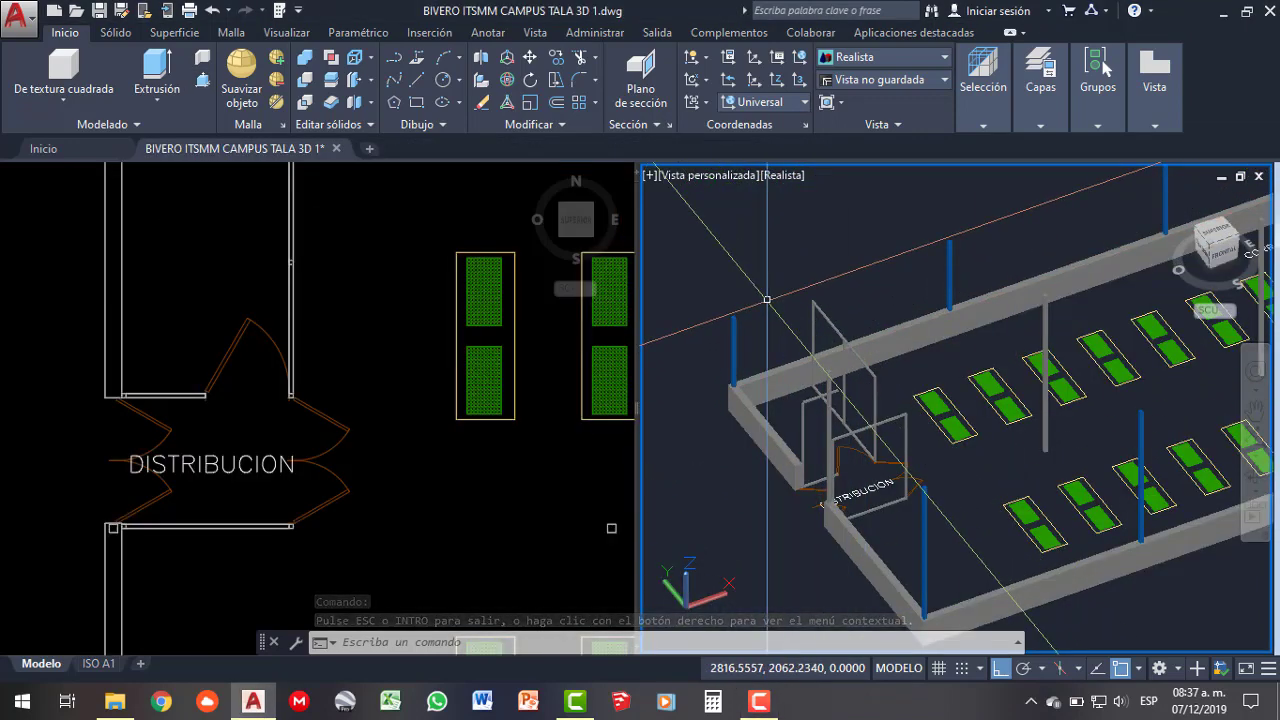
{"action": "middle_click_drag", "start_coordinate": [767, 299], "coordinate": [800, 320], "text": "shift"}
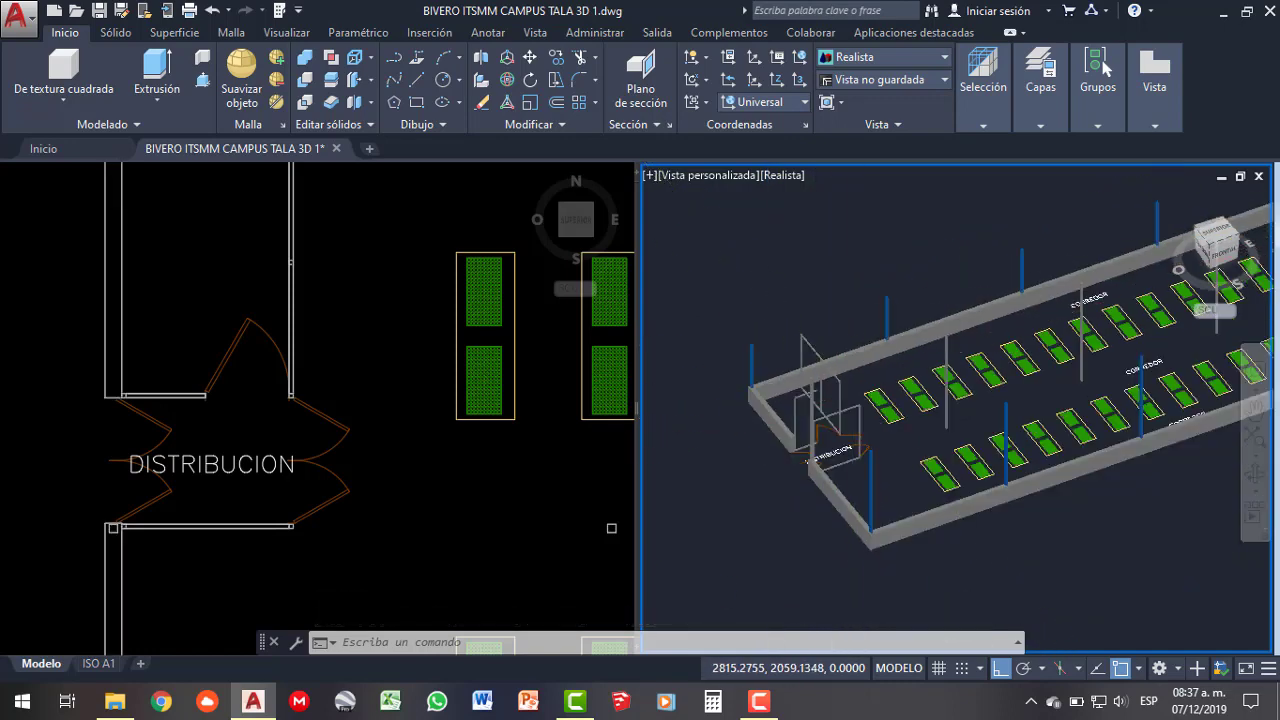
- Erase the green planter array from the greenhouse model
{"action": "middle_click_drag", "start_coordinate": [853, 387], "coordinate": [892, 405], "text": "shift"}
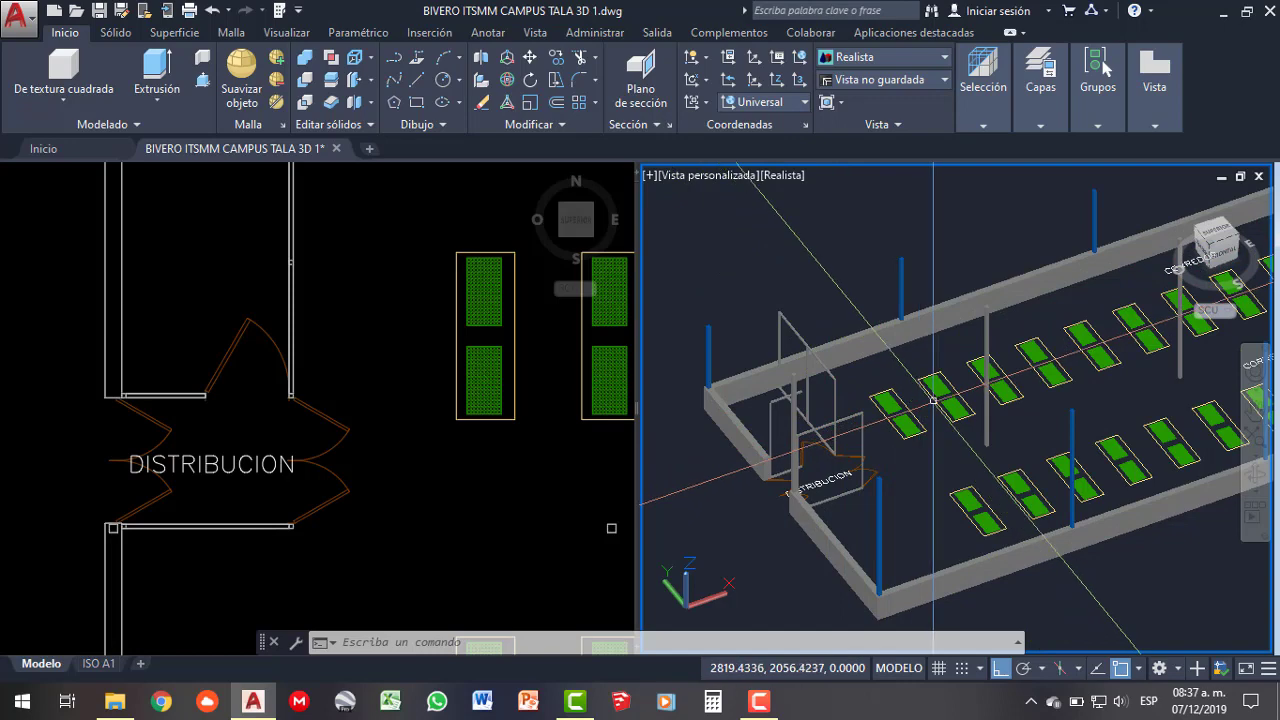
{"action": "scroll", "coordinate": [937, 389], "scroll_direction": "up", "scroll_amount": 3}
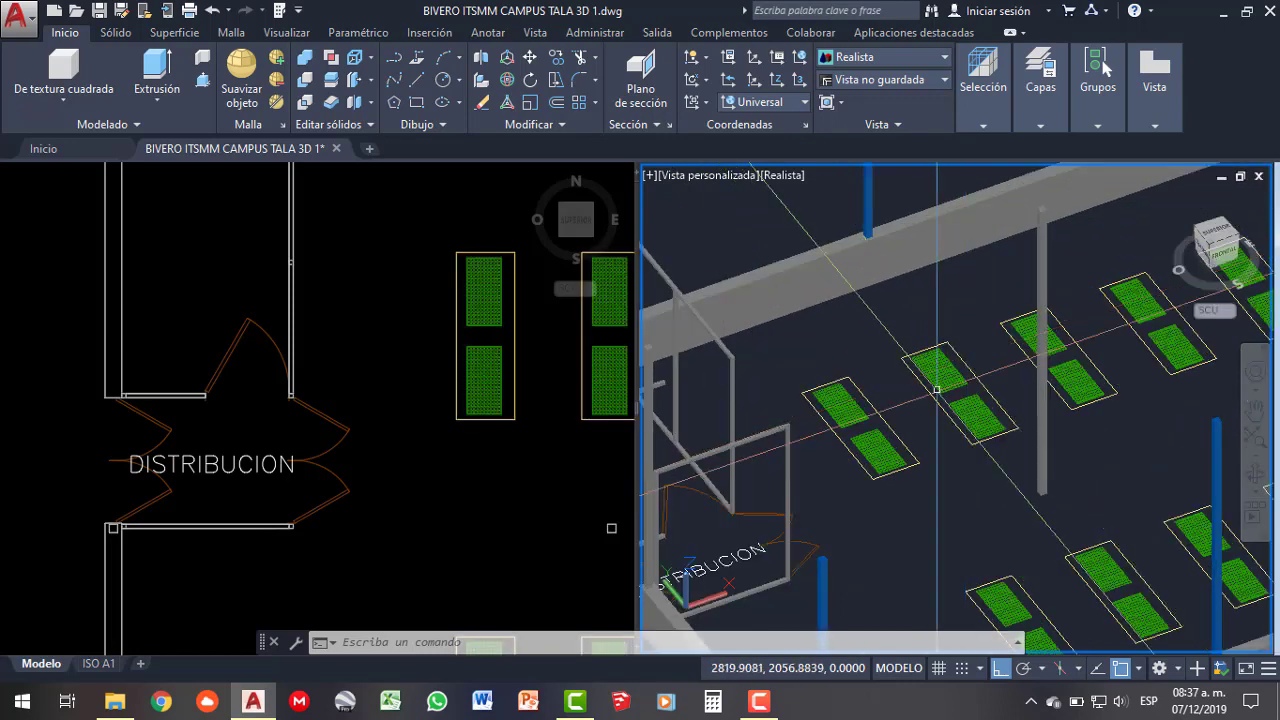
{"action": "left_click", "coordinate": [881, 420]}
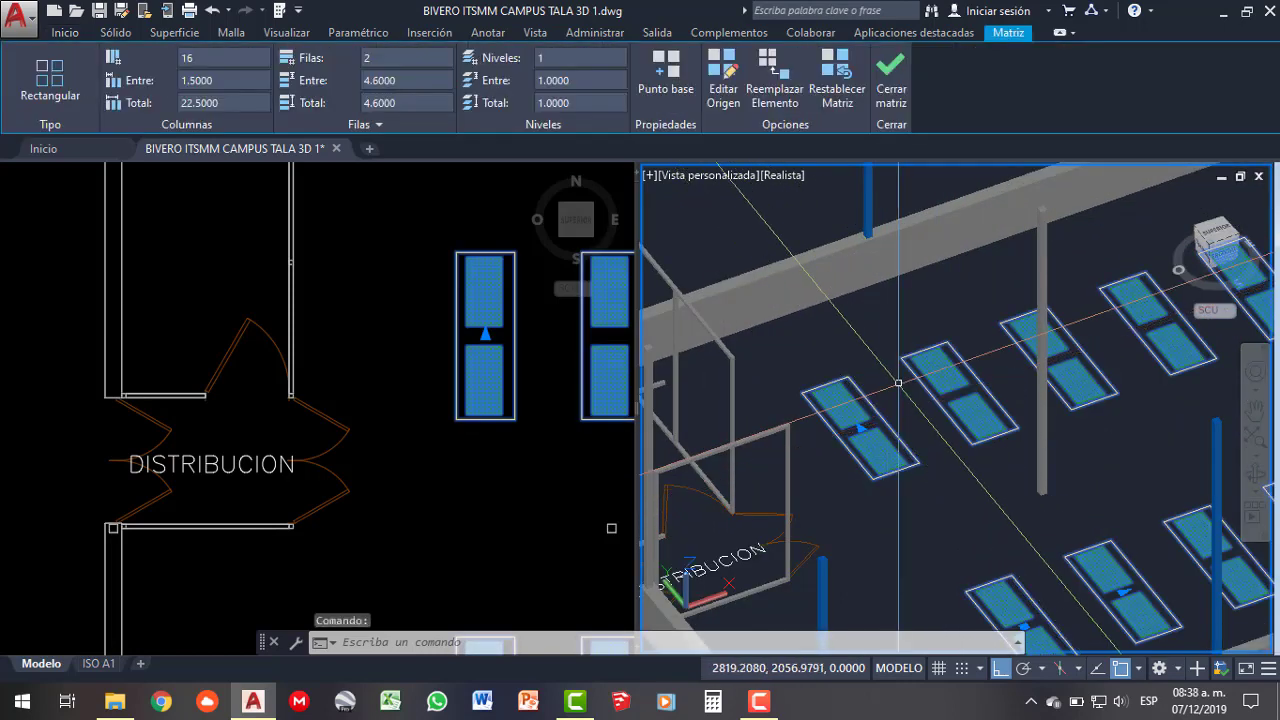
{"action": "key", "text": "Delete"}
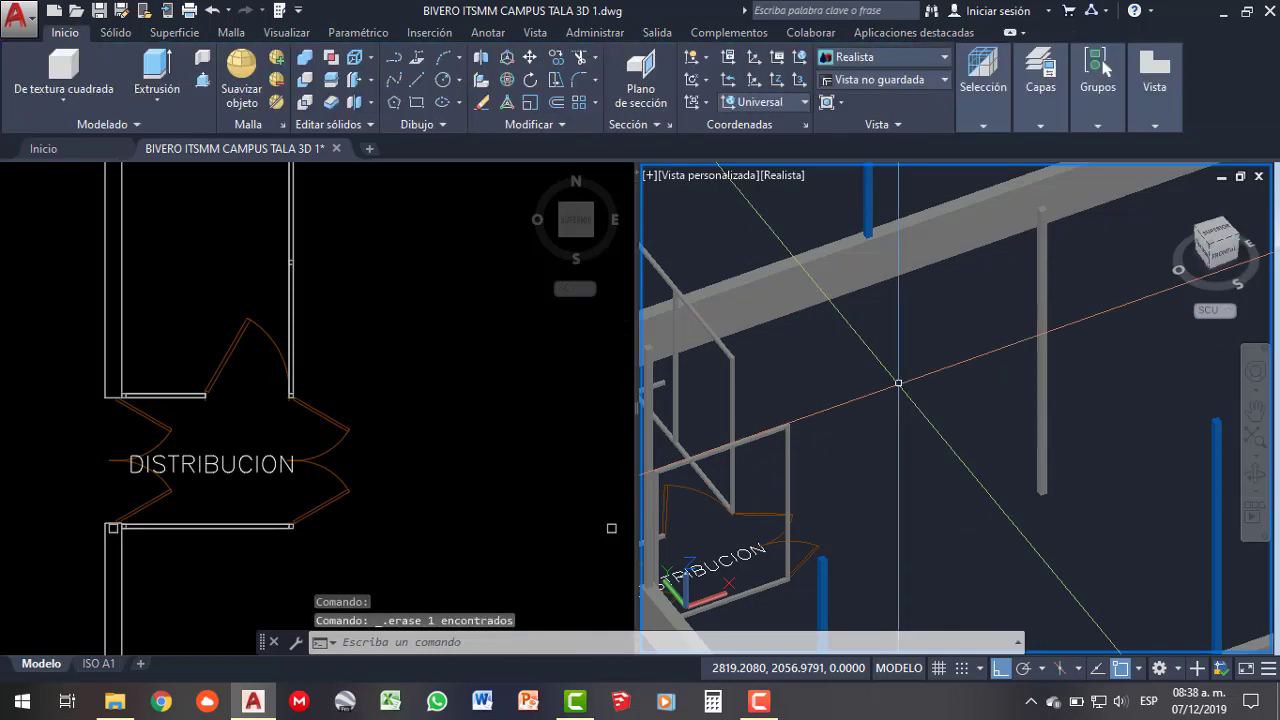
{"action": "scroll", "coordinate": [899, 370], "scroll_direction": "down", "scroll_amount": 2}
{"action": "scroll", "coordinate": [920, 372], "scroll_direction": "down", "scroll_amount": 3}
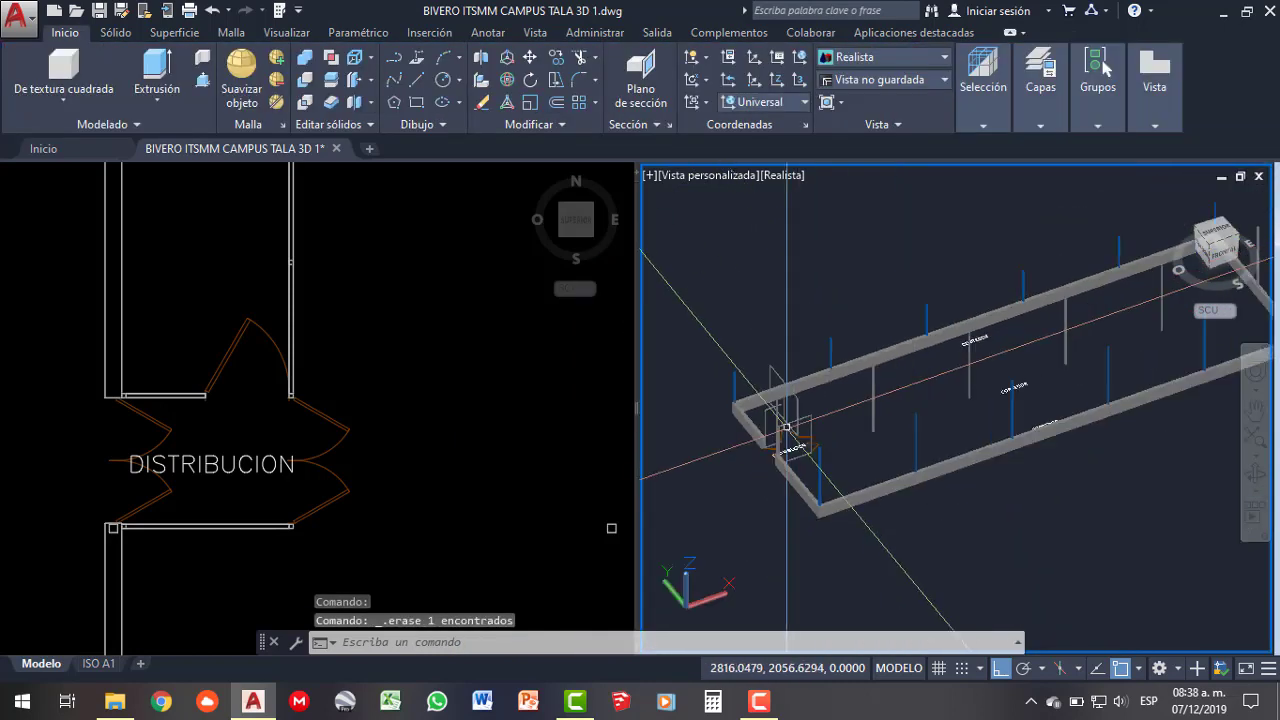
{"action": "scroll", "coordinate": [960, 375], "scroll_direction": "down", "scroll_amount": 2}
{"action": "scroll", "coordinate": [980, 376], "scroll_direction": "up", "scroll_amount": 1}
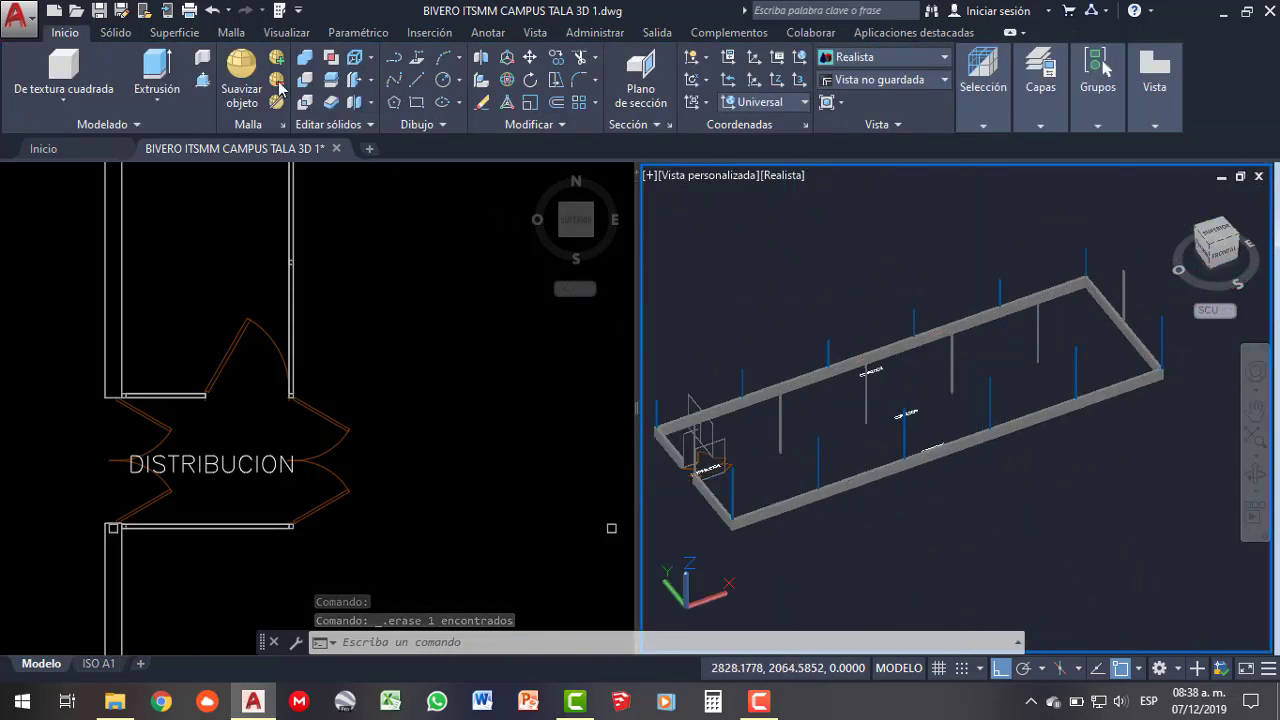
- Quick-save the drawing and orbit around the building
{"action": "left_click", "coordinate": [100, 18]}
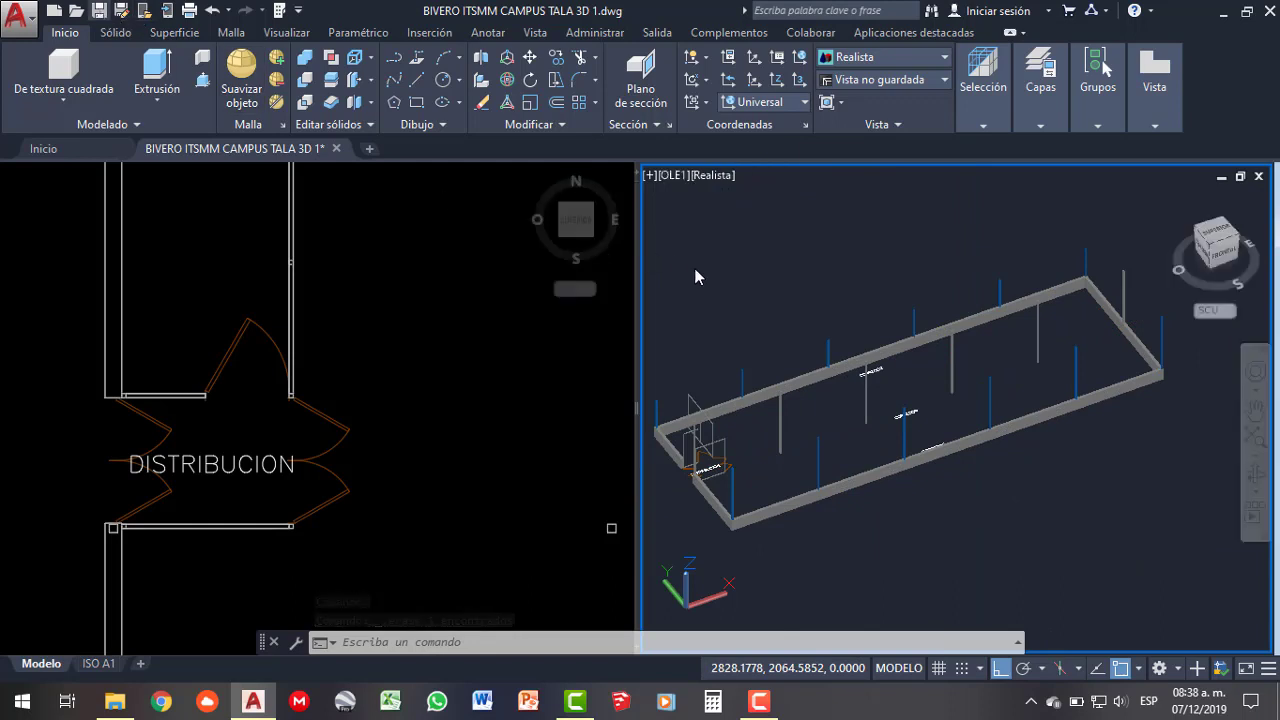
{"action": "middle_click_drag", "start_coordinate": [760, 328], "coordinate": [775, 345], "text": "shift"}
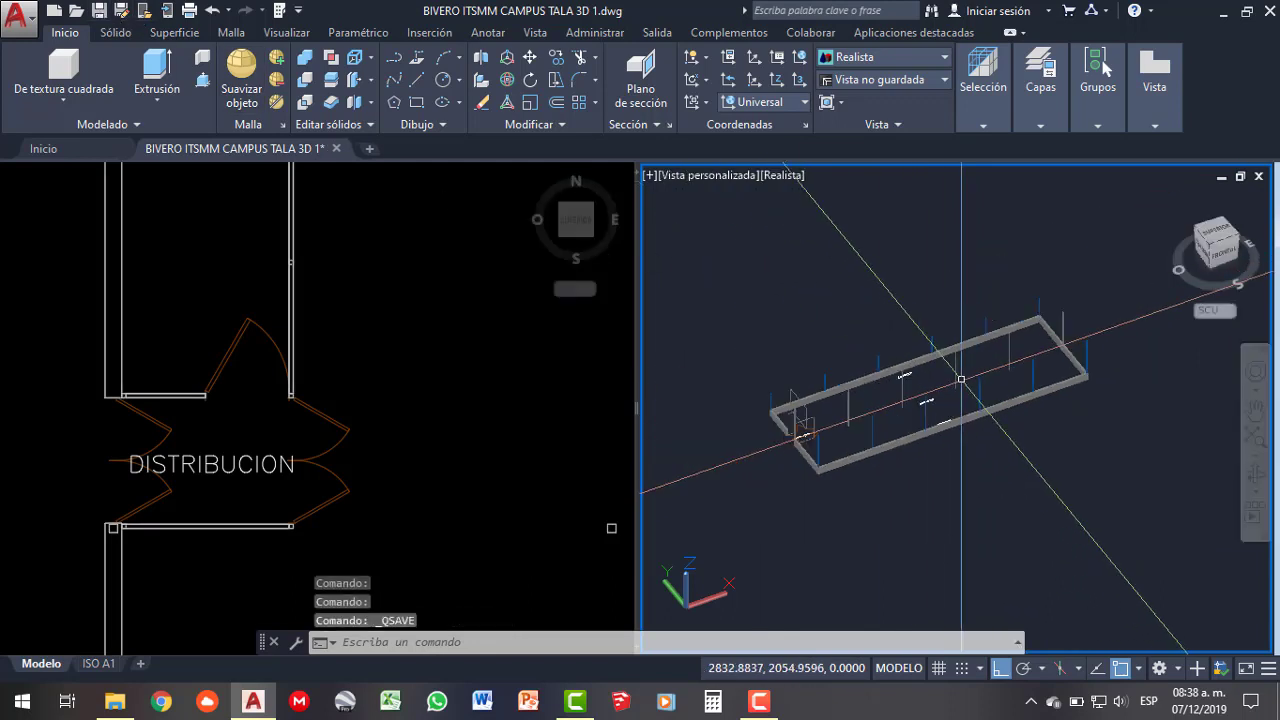
{"action": "scroll", "coordinate": [800, 420], "scroll_direction": "up", "scroll_amount": 3}
{"action": "scroll", "coordinate": [776, 400], "scroll_direction": "up", "scroll_amount": 3}
- Move the short beam by the distribution room so its end sits on the column's top corner
{"action": "scroll", "coordinate": [776, 400], "scroll_direction": "up", "scroll_amount": 2}
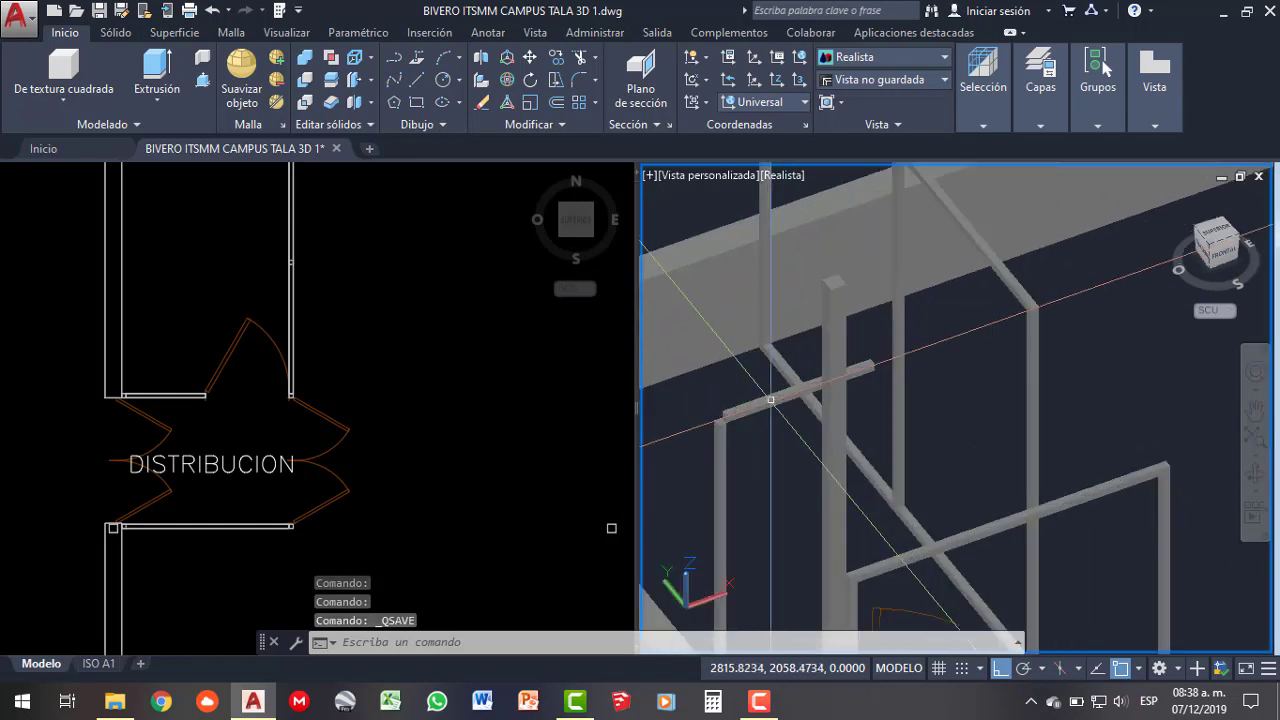
{"action": "left_click", "coordinate": [776, 400]}
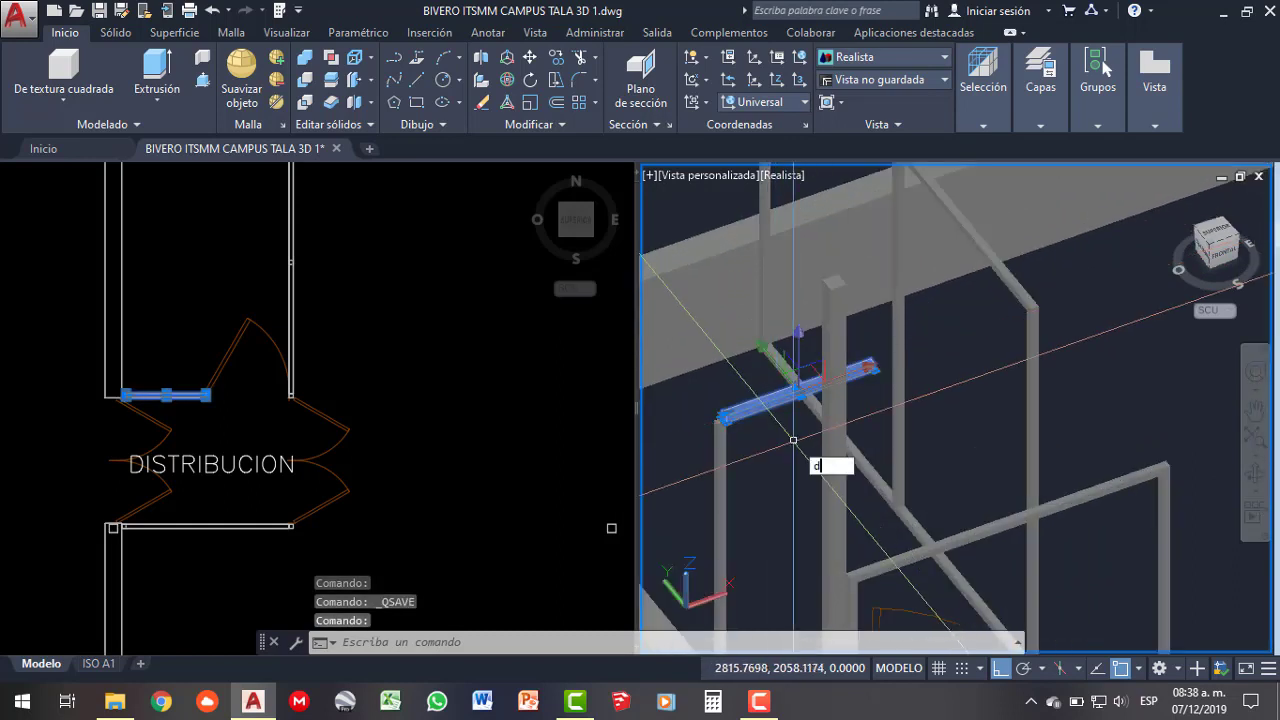
{"action": "key", "text": "Escape"}
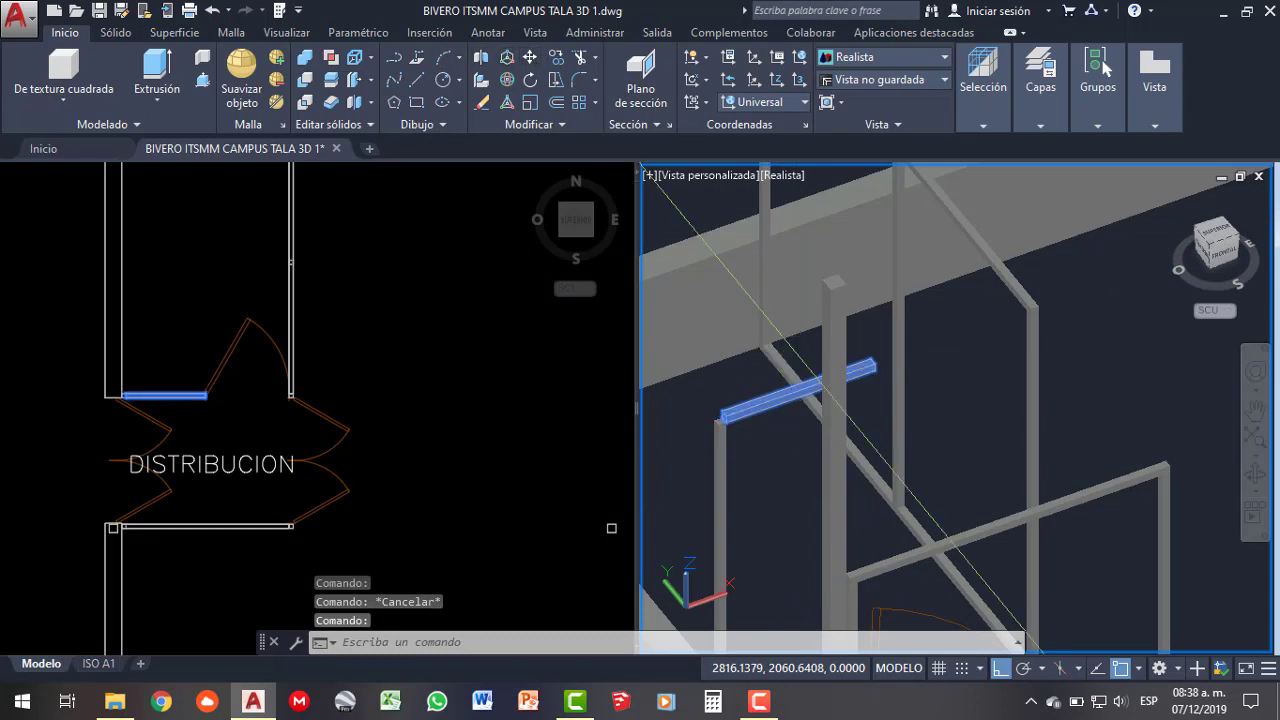
{"action": "type", "text": "m"}
{"action": "key", "text": "Return"}
{"action": "scroll", "coordinate": [900, 400], "scroll_direction": "up", "scroll_amount": 3}
{"action": "scroll", "coordinate": [947, 405], "scroll_direction": "up", "scroll_amount": 3}
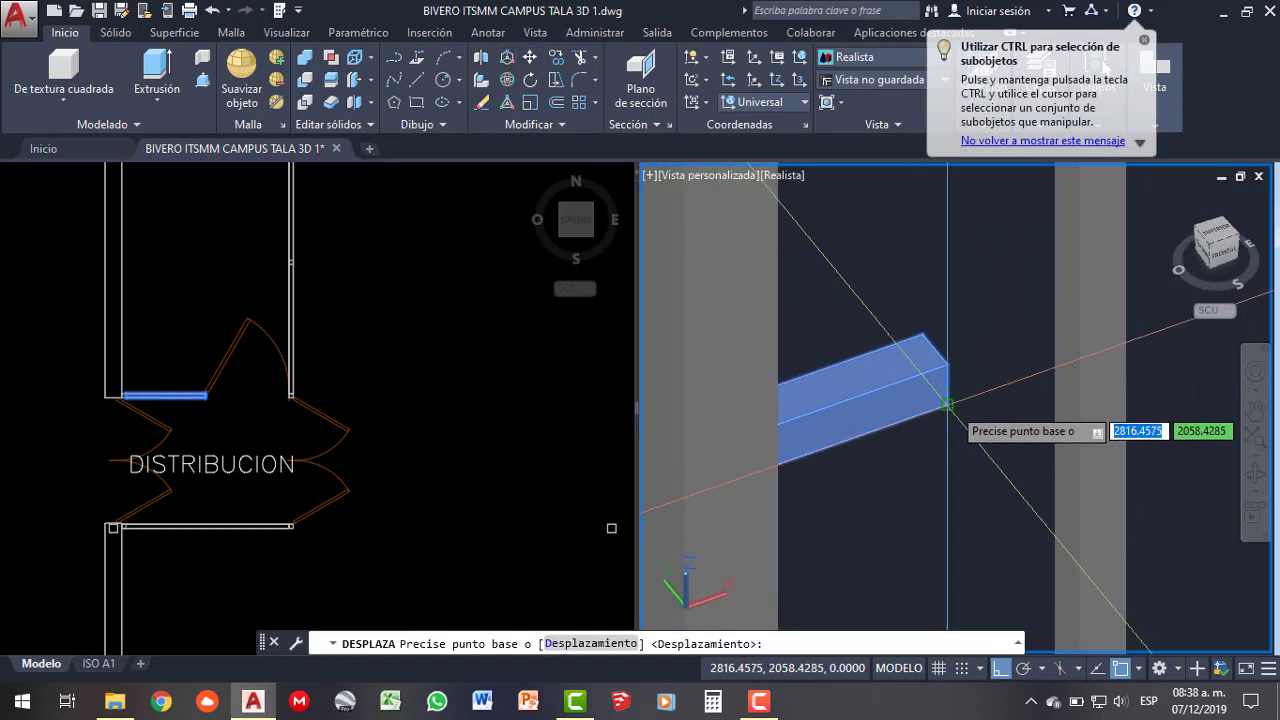
{"action": "left_click", "coordinate": [947, 405]}
{"action": "scroll", "coordinate": [947, 405], "scroll_direction": "down", "scroll_amount": 5}
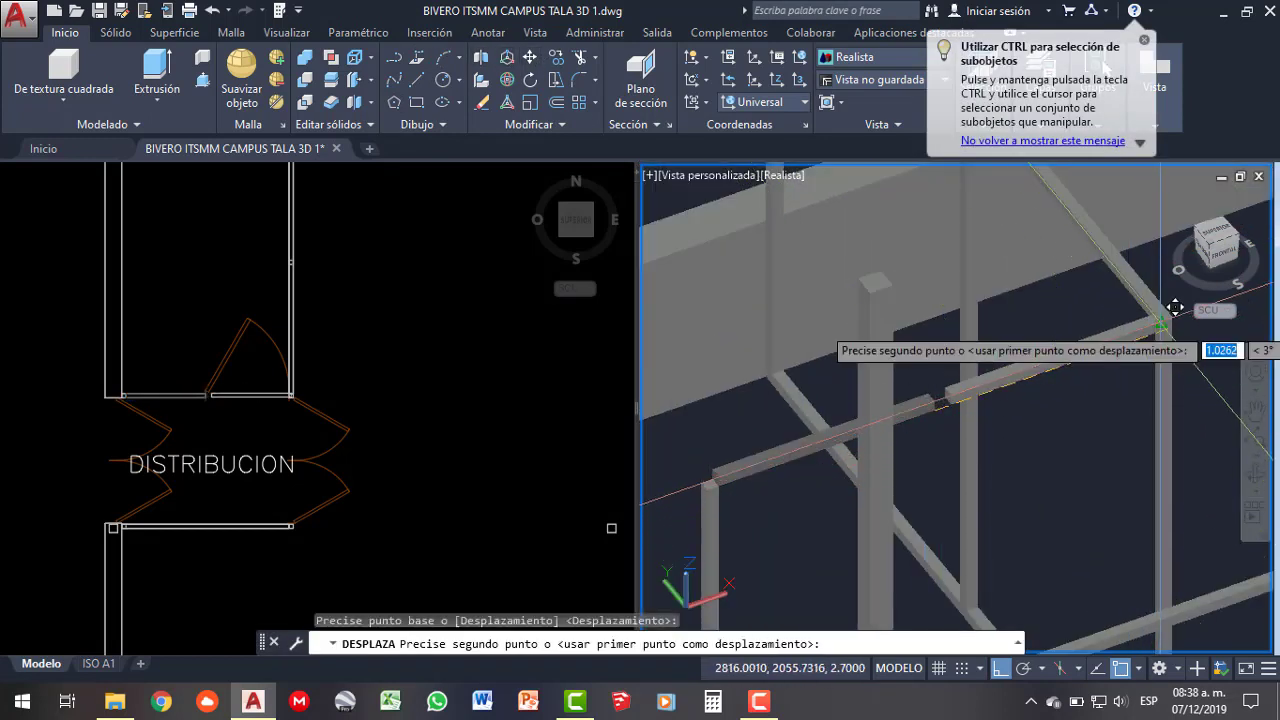
{"action": "scroll", "coordinate": [1175, 307], "scroll_direction": "up", "scroll_amount": 3}
{"action": "scroll", "coordinate": [1150, 330], "scroll_direction": "up", "scroll_amount": 1}
{"action": "scroll", "coordinate": [1131, 347], "scroll_direction": "down", "scroll_amount": 1}
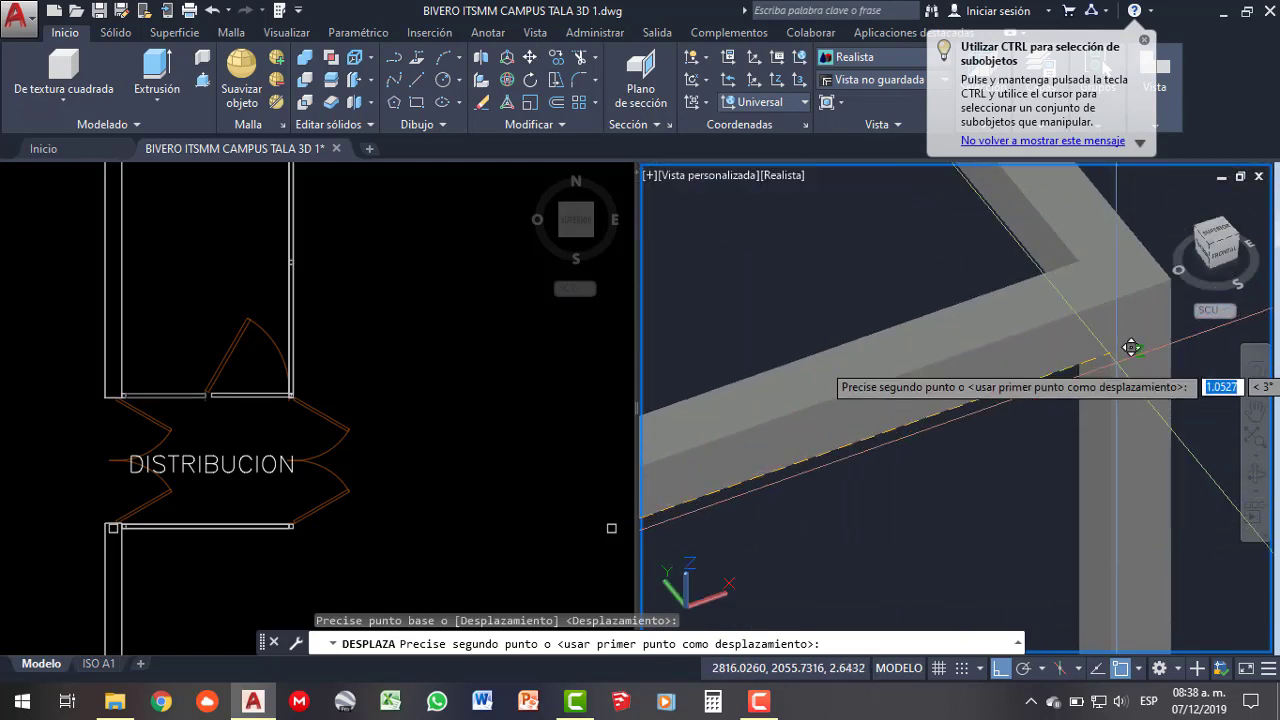
{"action": "scroll", "coordinate": [1128, 342], "scroll_direction": "up", "scroll_amount": 1}
{"action": "scroll", "coordinate": [1125, 336], "scroll_direction": "down", "scroll_amount": 2}
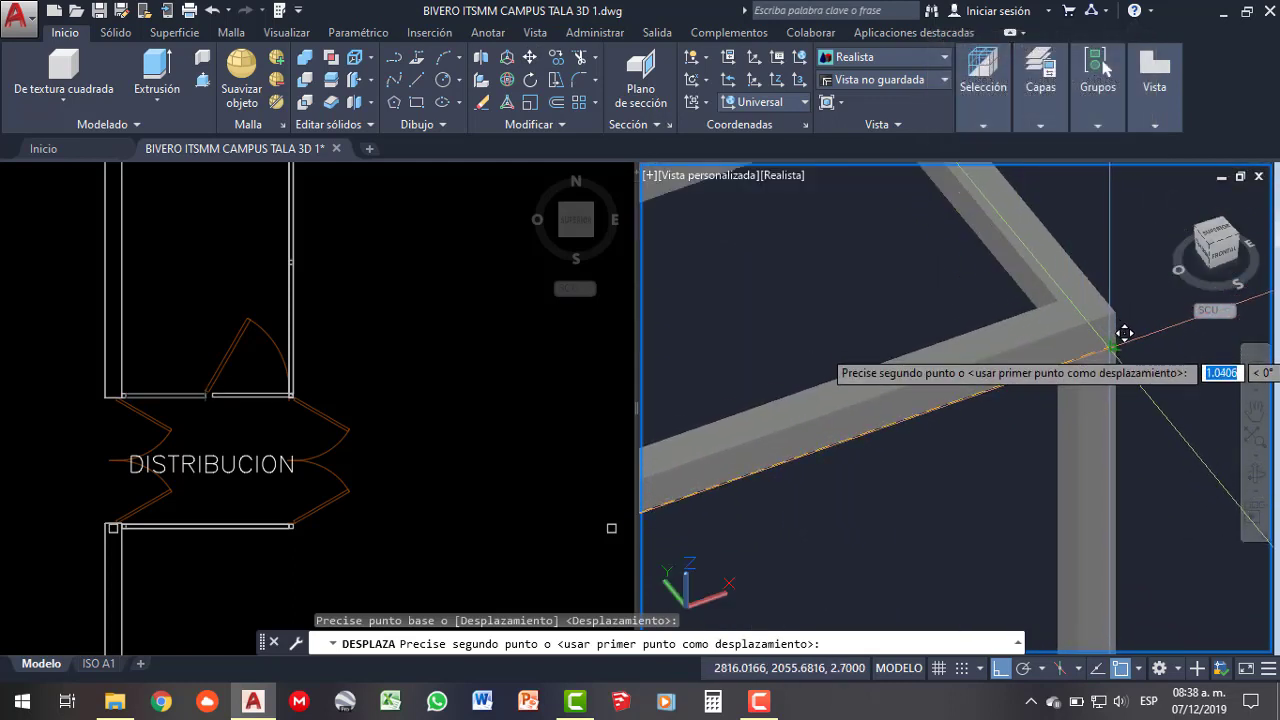
{"action": "left_click", "coordinate": [1122, 335]}
- Orbit and zoom in to inspect the beam end resting on the column
{"action": "scroll", "coordinate": [1105, 360], "scroll_direction": "down", "scroll_amount": 2}
{"action": "scroll", "coordinate": [1097, 376], "scroll_direction": "down", "scroll_amount": 2}
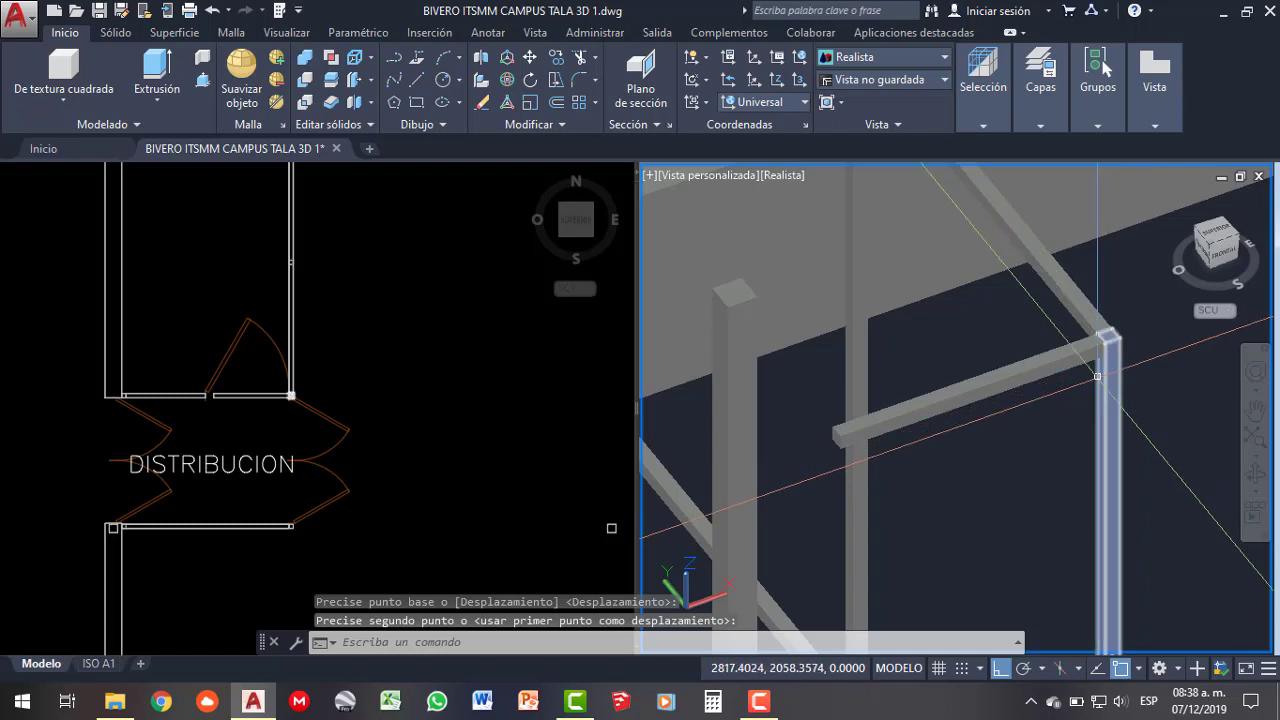
{"action": "left_click", "coordinate": [1257, 484]}
{"action": "mouse_move", "coordinate": [874, 437]}
{"action": "left_mouse_down"}
{"action": "mouse_move", "coordinate": [897, 443]}
{"action": "mouse_move", "coordinate": [843, 303]}
{"action": "mouse_move", "coordinate": [800, 474]}
{"action": "mouse_move", "coordinate": [806, 451]}
{"action": "mouse_move", "coordinate": [854, 429]}
{"action": "mouse_move", "coordinate": [737, 474]}
{"action": "mouse_move", "coordinate": [841, 383]}
{"action": "left_mouse_up"}
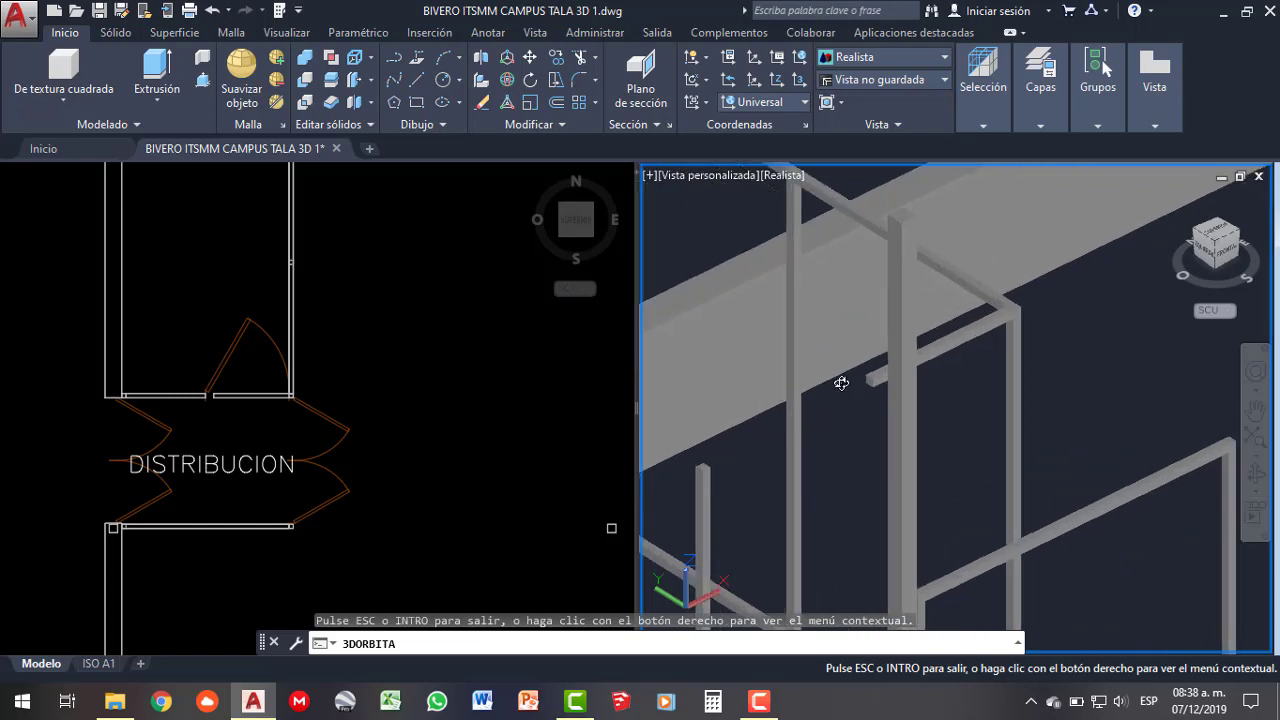
{"action": "scroll", "coordinate": [860, 381], "scroll_direction": "up", "scroll_amount": 2}
{"action": "scroll", "coordinate": [890, 388], "scroll_direction": "up", "scroll_amount": 2}
{"action": "scroll", "coordinate": [903, 396], "scroll_direction": "up", "scroll_amount": 1}
{"action": "key", "text": "Escape"}
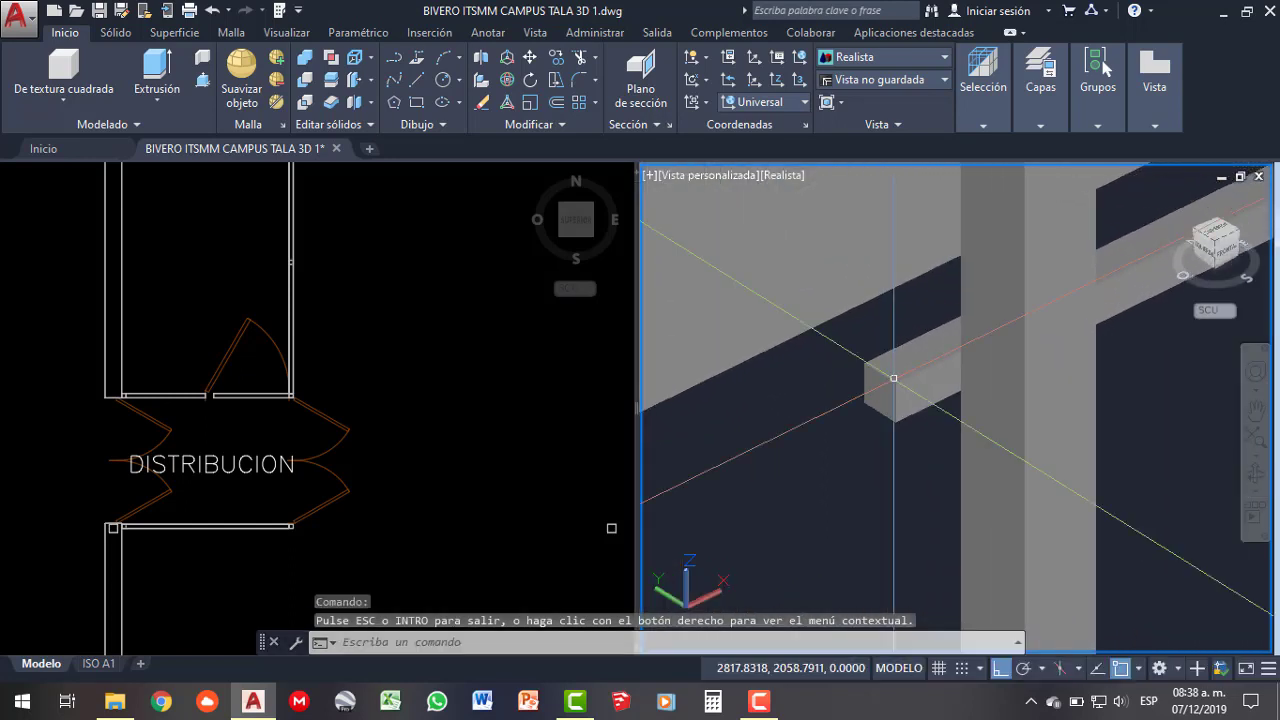
{"action": "scroll", "coordinate": [893, 380], "scroll_direction": "up", "scroll_amount": 2}
{"action": "scroll", "coordinate": [894, 400], "scroll_direction": "up", "scroll_amount": 1}
{"action": "scroll", "coordinate": [870, 350], "scroll_direction": "down", "scroll_amount": 2}
{"action": "scroll", "coordinate": [868, 343], "scroll_direction": "down", "scroll_amount": 1}
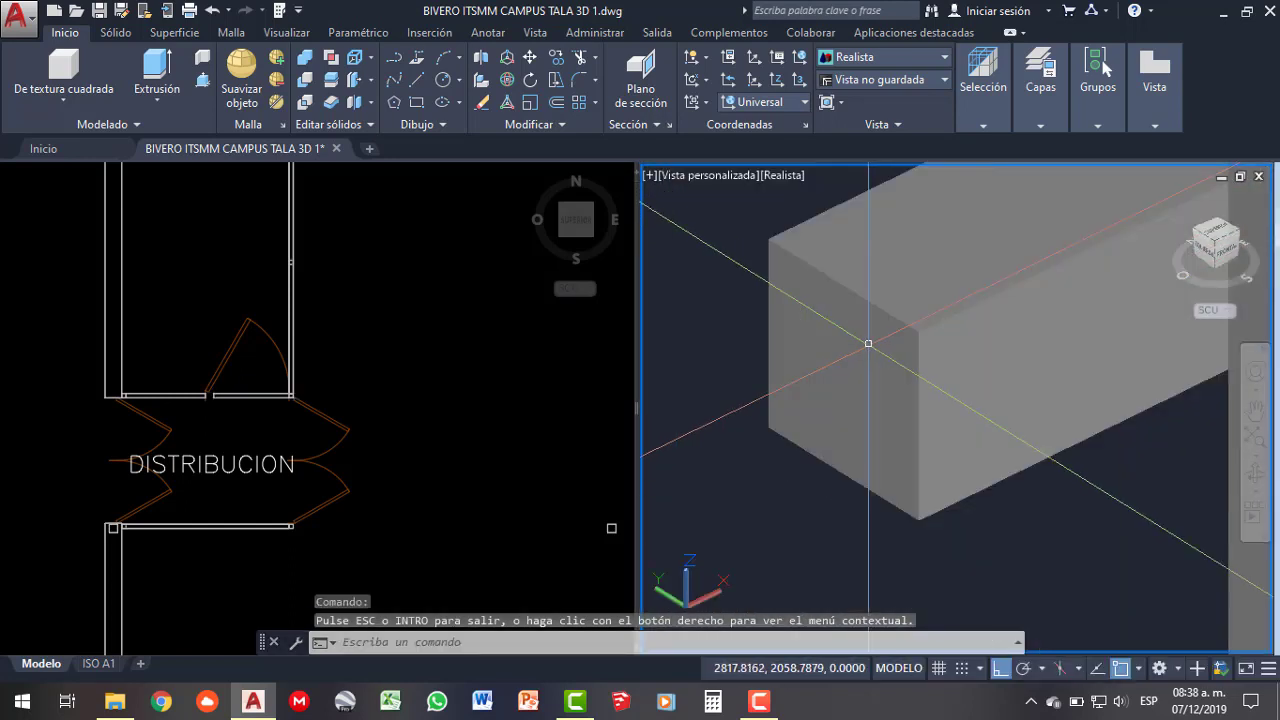
- Use Presionar/tirar (PRESSPULL) to pull the beam's end face outward, lengthening the beam
{"action": "left_click", "coordinate": [203, 82]}
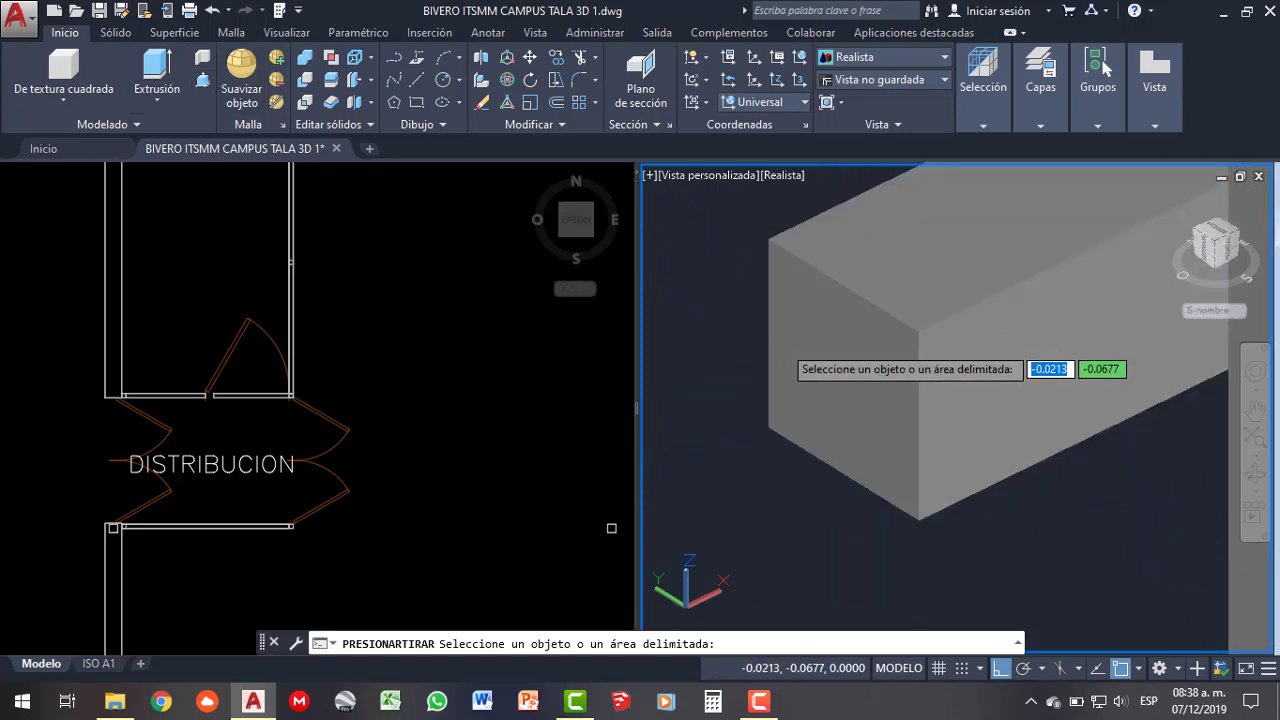
{"action": "left_click", "coordinate": [843, 378]}
{"action": "scroll", "coordinate": [830, 365], "scroll_direction": "down", "scroll_amount": 3}
{"action": "scroll", "coordinate": [840, 320], "scroll_direction": "down", "scroll_amount": 2}
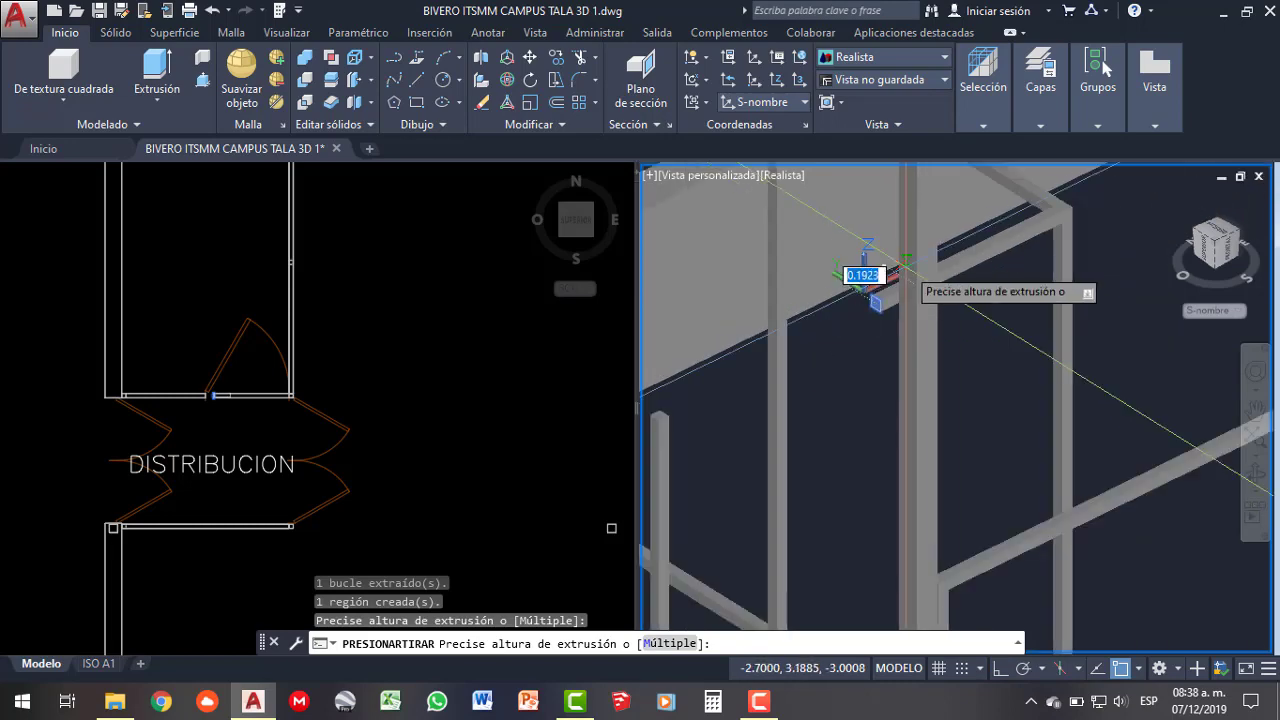
{"action": "scroll", "coordinate": [766, 322], "scroll_direction": "down", "scroll_amount": 1}
{"action": "scroll", "coordinate": [780, 325], "scroll_direction": "down", "scroll_amount": 1}
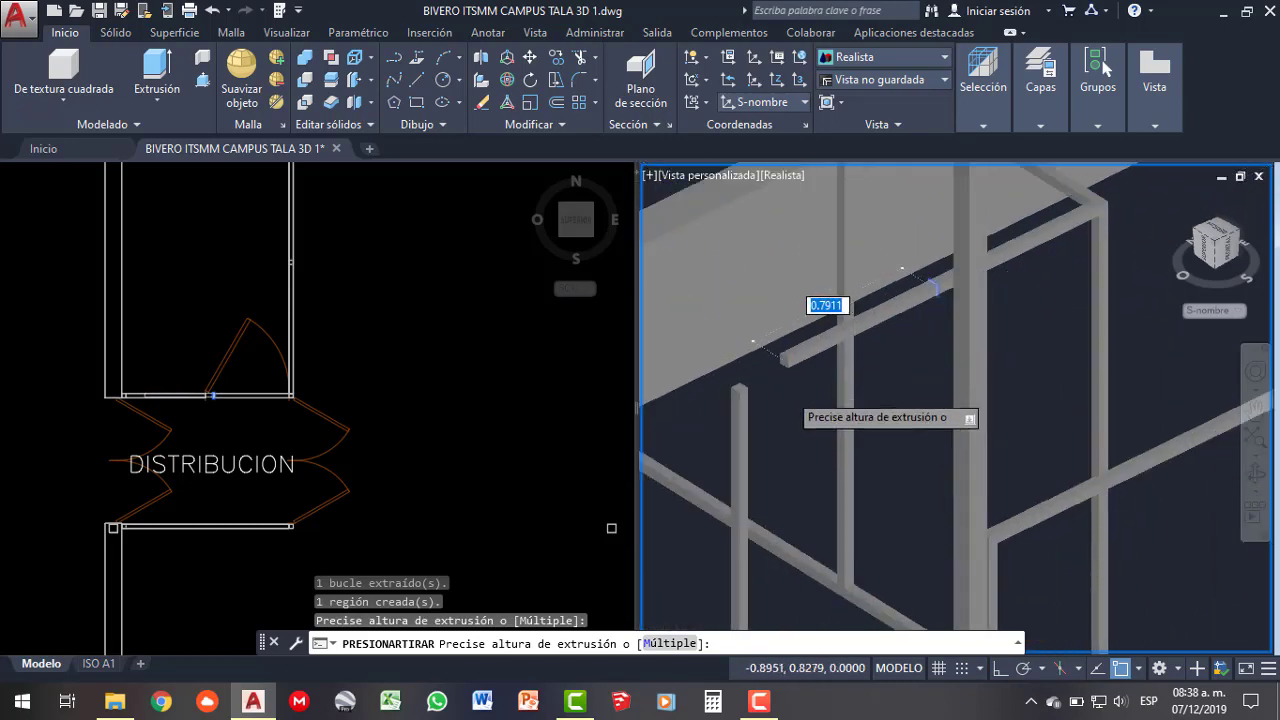
{"action": "scroll", "coordinate": [800, 328], "scroll_direction": "down", "scroll_amount": 1}
{"action": "scroll", "coordinate": [826, 330], "scroll_direction": "down", "scroll_amount": 1}
{"action": "scroll", "coordinate": [862, 310], "scroll_direction": "up", "scroll_amount": 2}
{"action": "scroll", "coordinate": [805, 330], "scroll_direction": "up", "scroll_amount": 2}
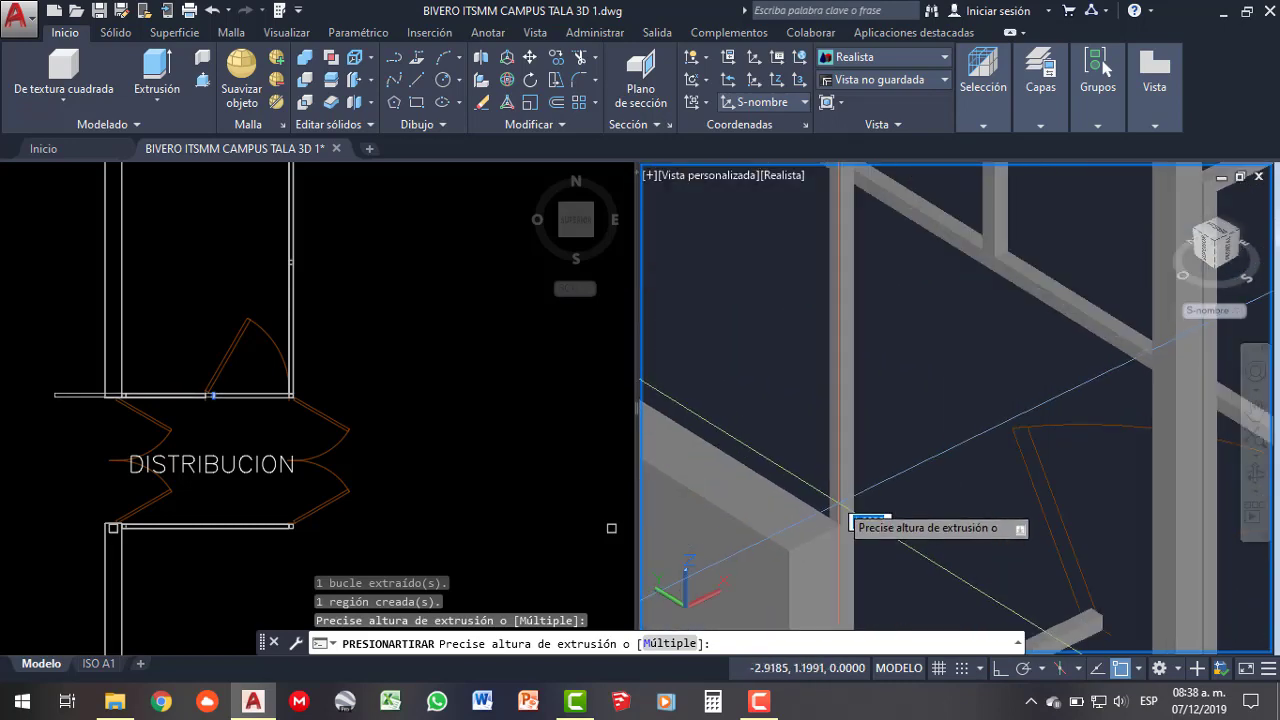
{"action": "left_click", "coordinate": [805, 555]}
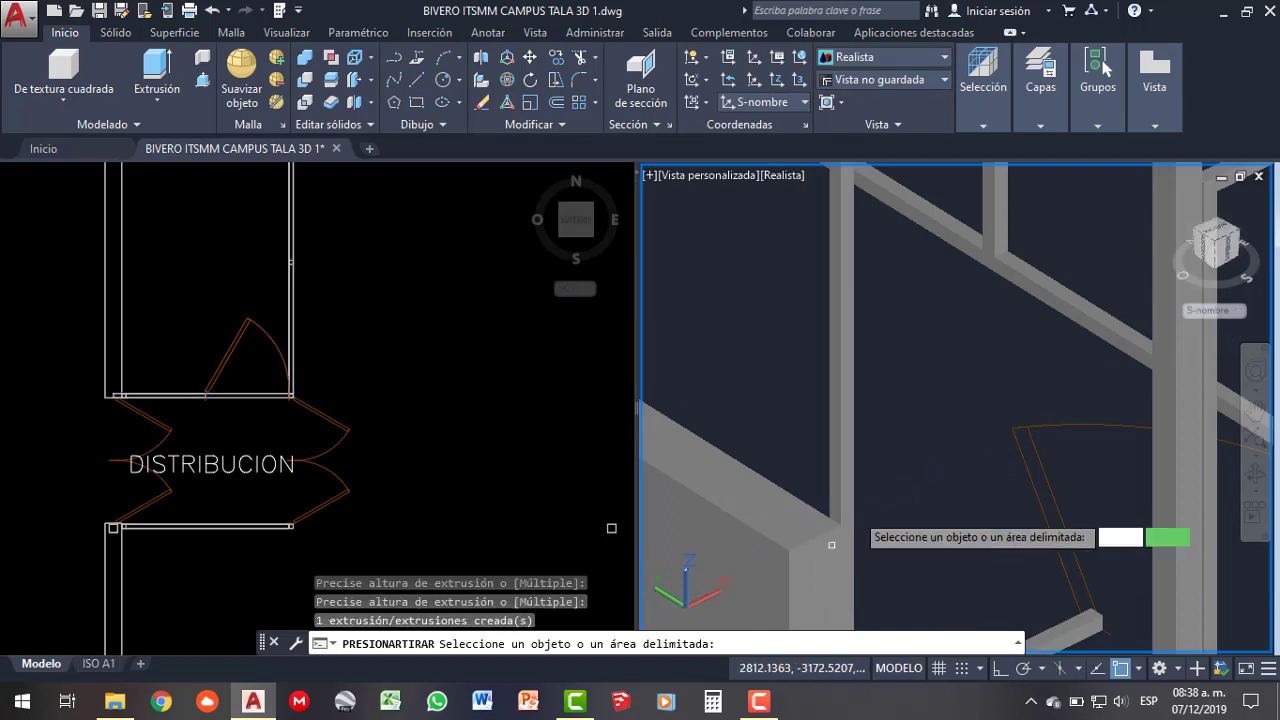
{"action": "scroll", "coordinate": [855, 490], "scroll_direction": "down", "scroll_amount": 3}
{"action": "key", "text": "Escape"}
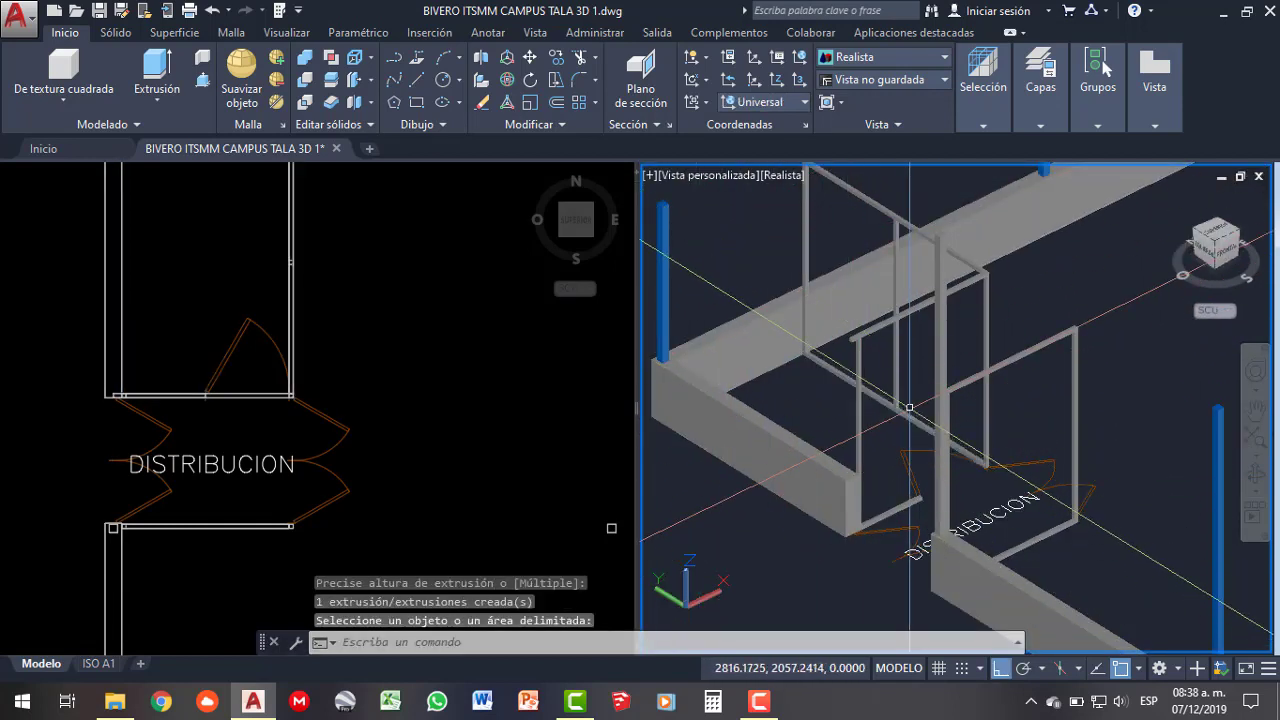
{"action": "scroll", "coordinate": [908, 404], "scroll_direction": "down", "scroll_amount": 2}
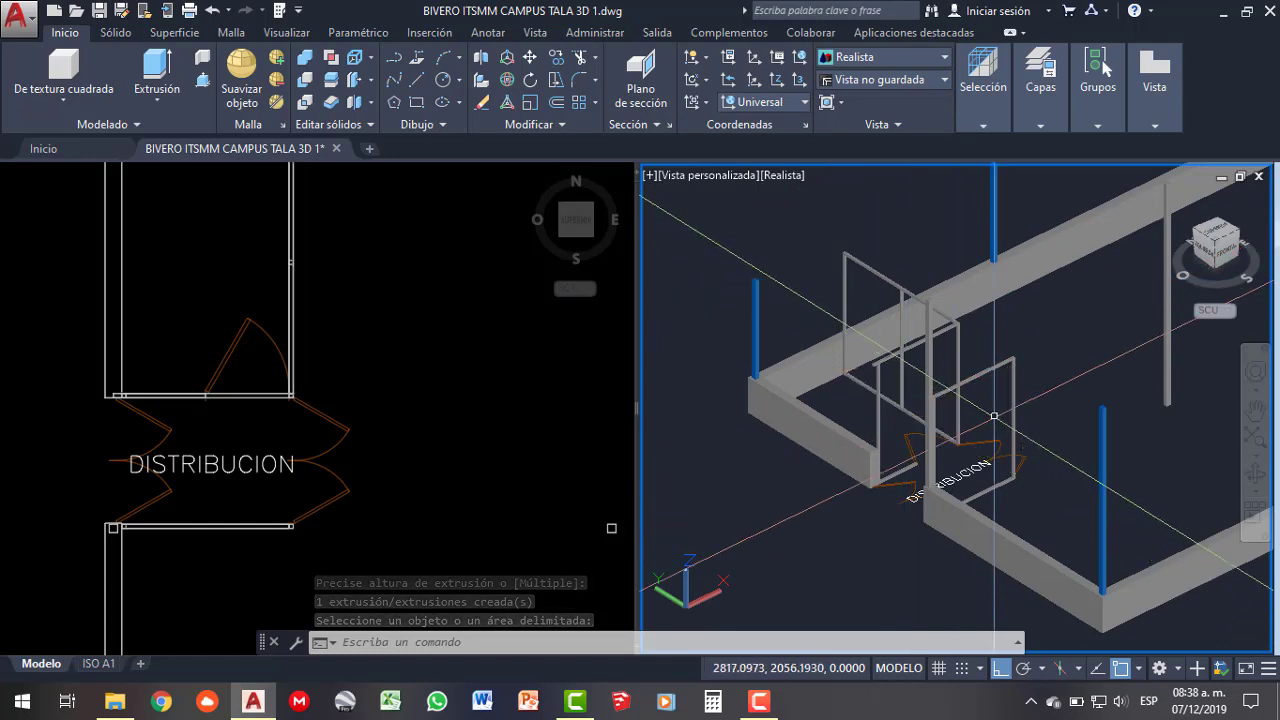
- Move the frame's top beam from its corner onto the corner column's top
{"action": "left_click", "coordinate": [929, 380]}
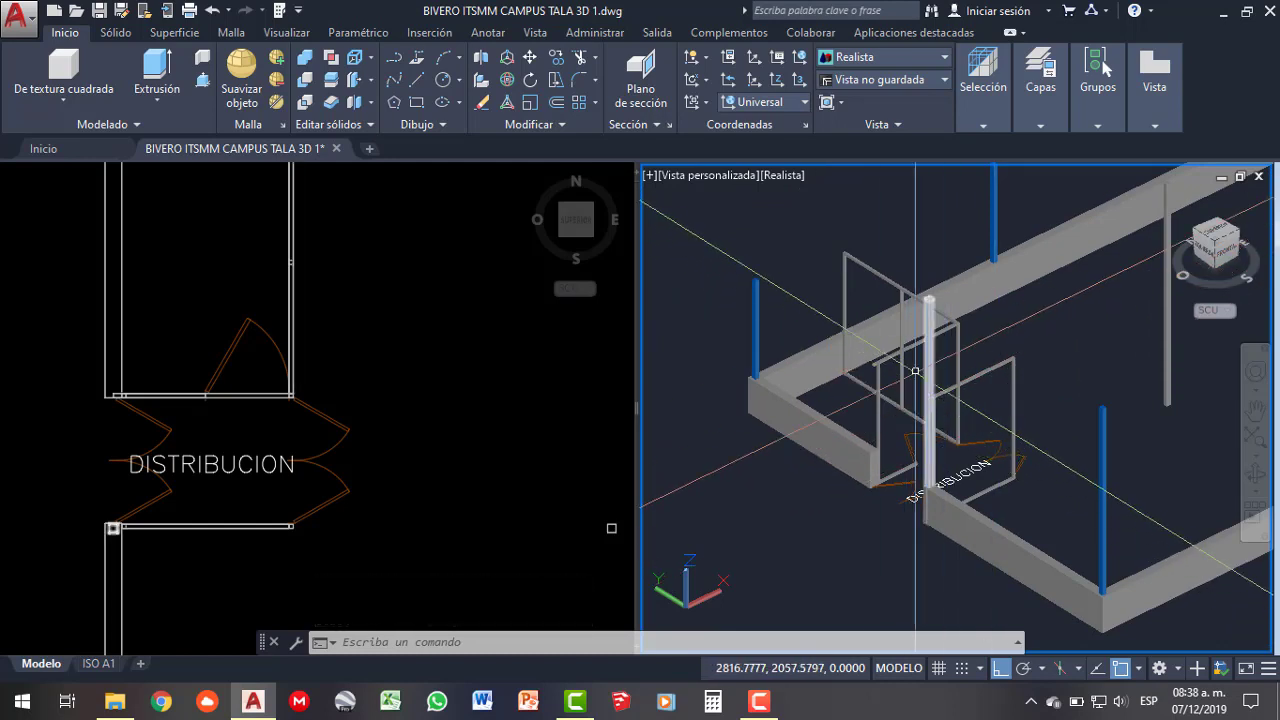
{"action": "left_click", "coordinate": [877, 281]}
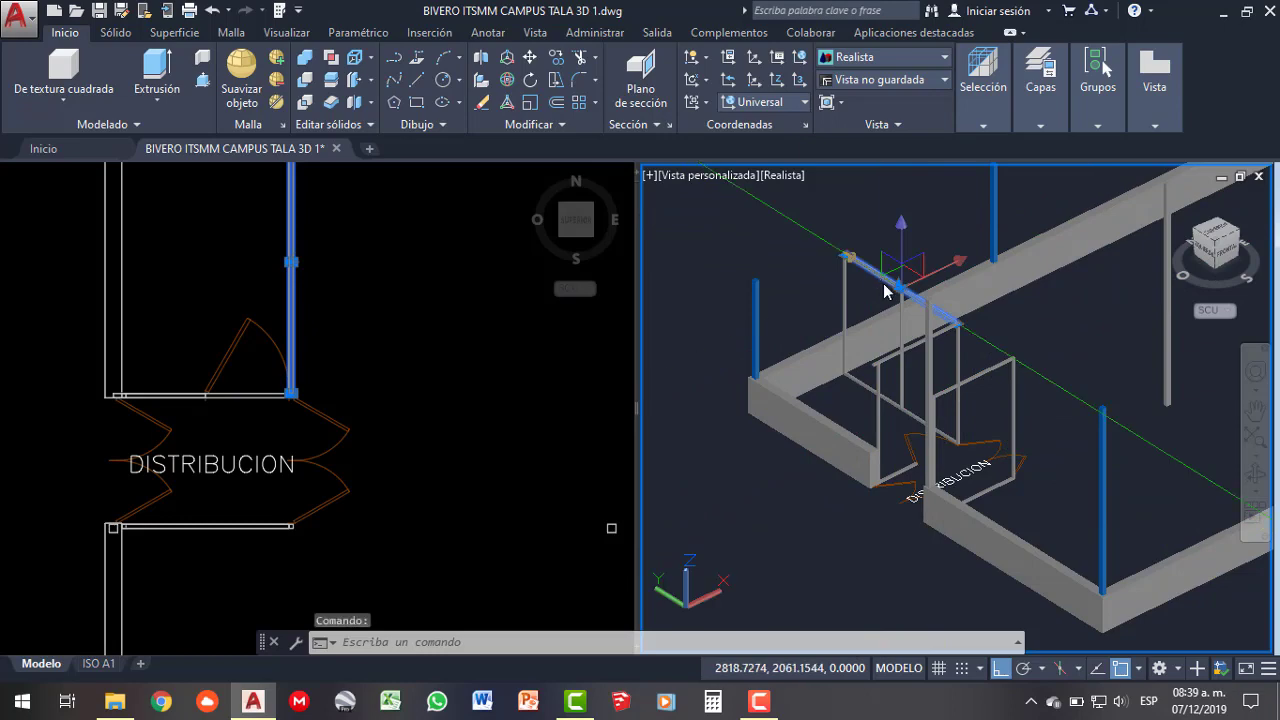
{"action": "key", "text": "Escape"}
{"action": "key", "text": "Escape"}
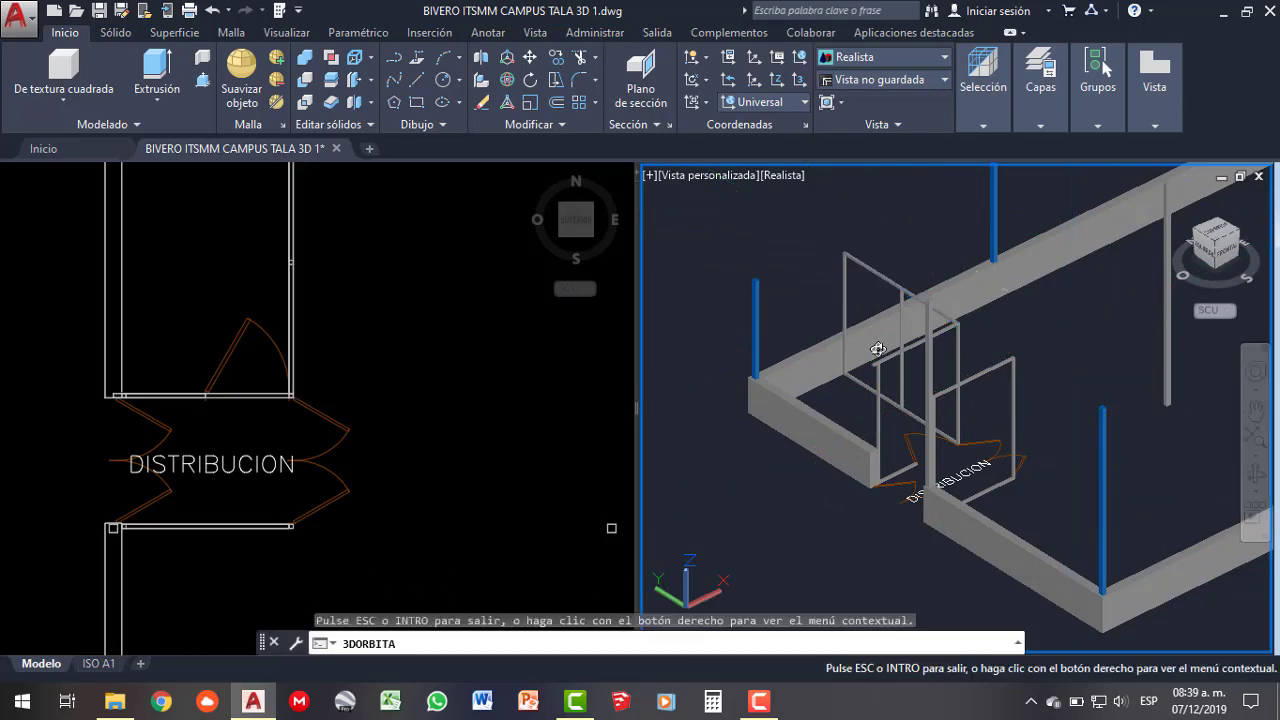
{"action": "left_click_drag", "start_coordinate": [1203, 452], "coordinate": [817, 448]}
{"action": "scroll", "coordinate": [791, 369], "scroll_direction": "up", "scroll_amount": 2}
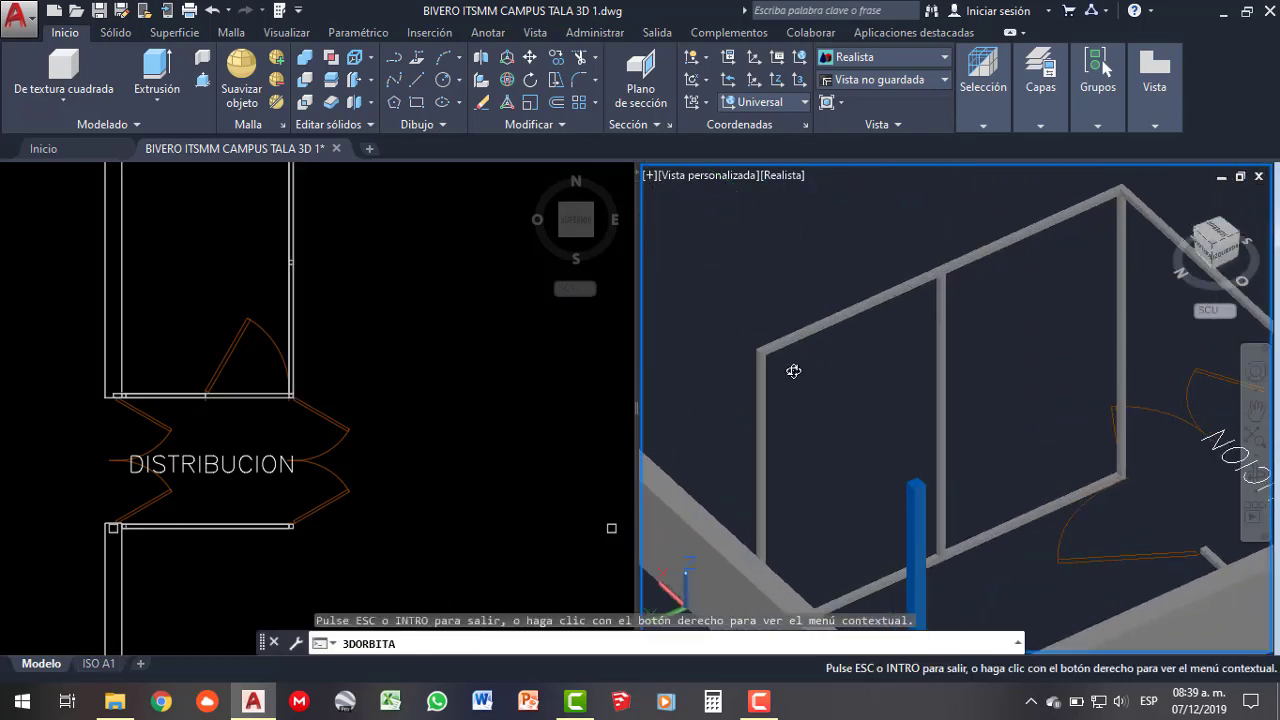
{"action": "key", "text": "Escape"}
{"action": "left_click", "coordinate": [805, 342]}
{"action": "scroll", "coordinate": [800, 340], "scroll_direction": "up", "scroll_amount": 5}
{"action": "scroll", "coordinate": [776, 322], "scroll_direction": "up", "scroll_amount": 2}
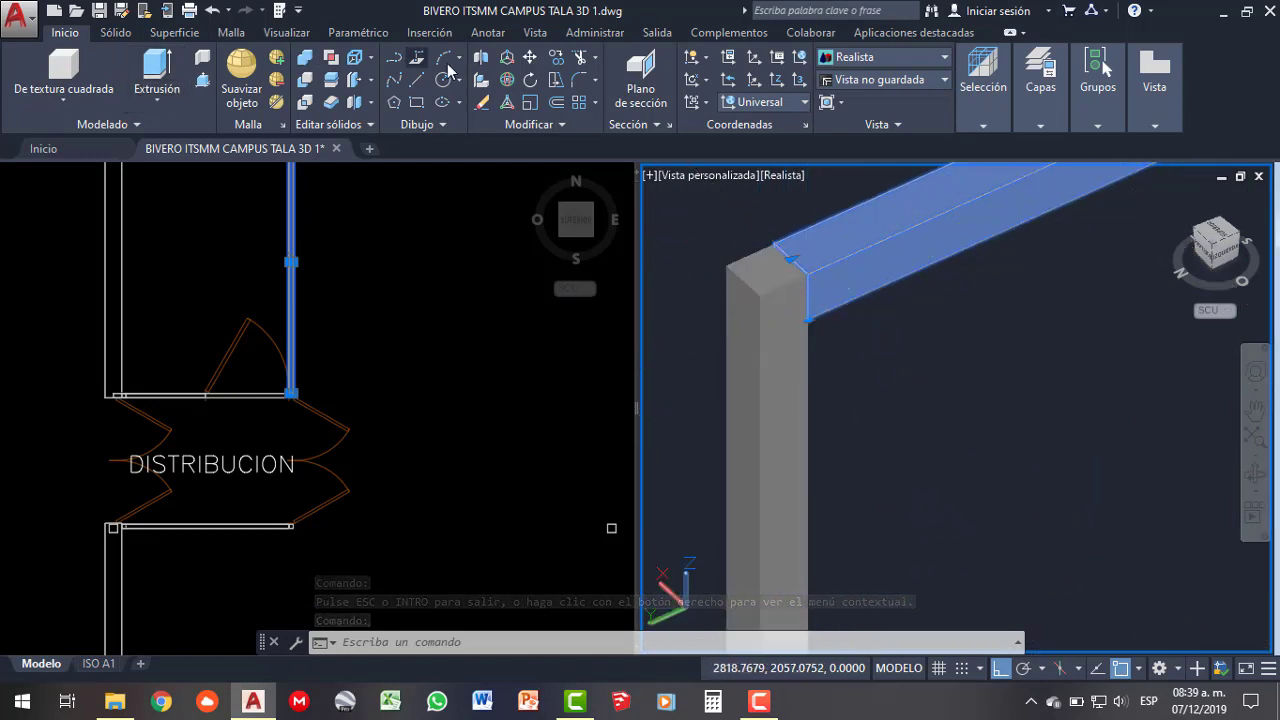
{"action": "left_click", "coordinate": [530, 57]}
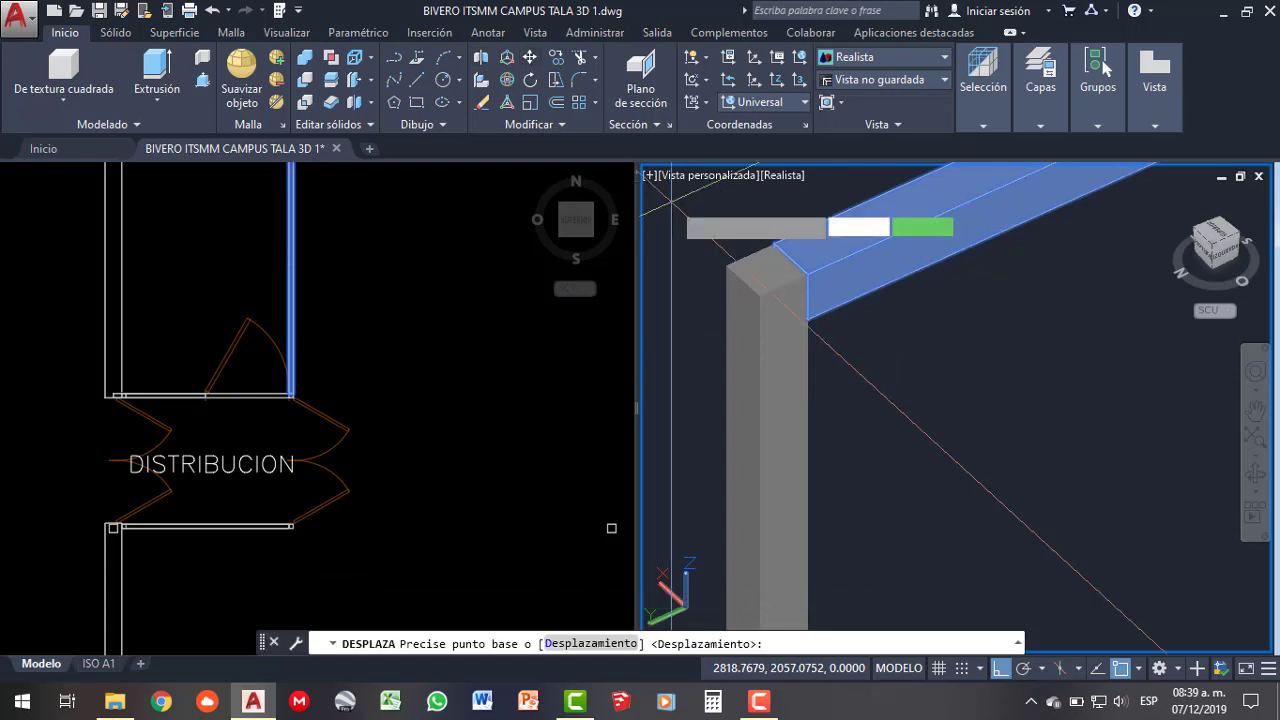
{"action": "left_click", "coordinate": [824, 264]}
{"action": "left_click", "coordinate": [766, 281]}
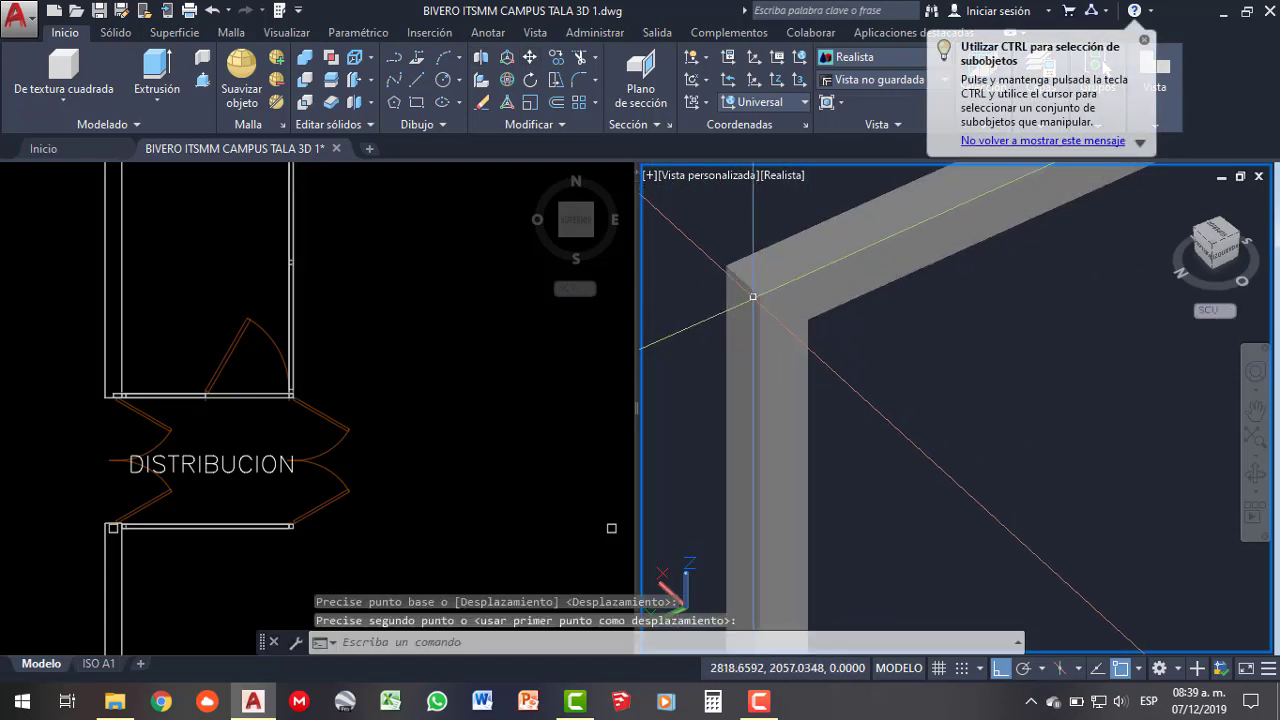
- Reselect the beam in the plan viewport and begin another move, picking its base point
{"action": "left_click", "coordinate": [773, 297]}
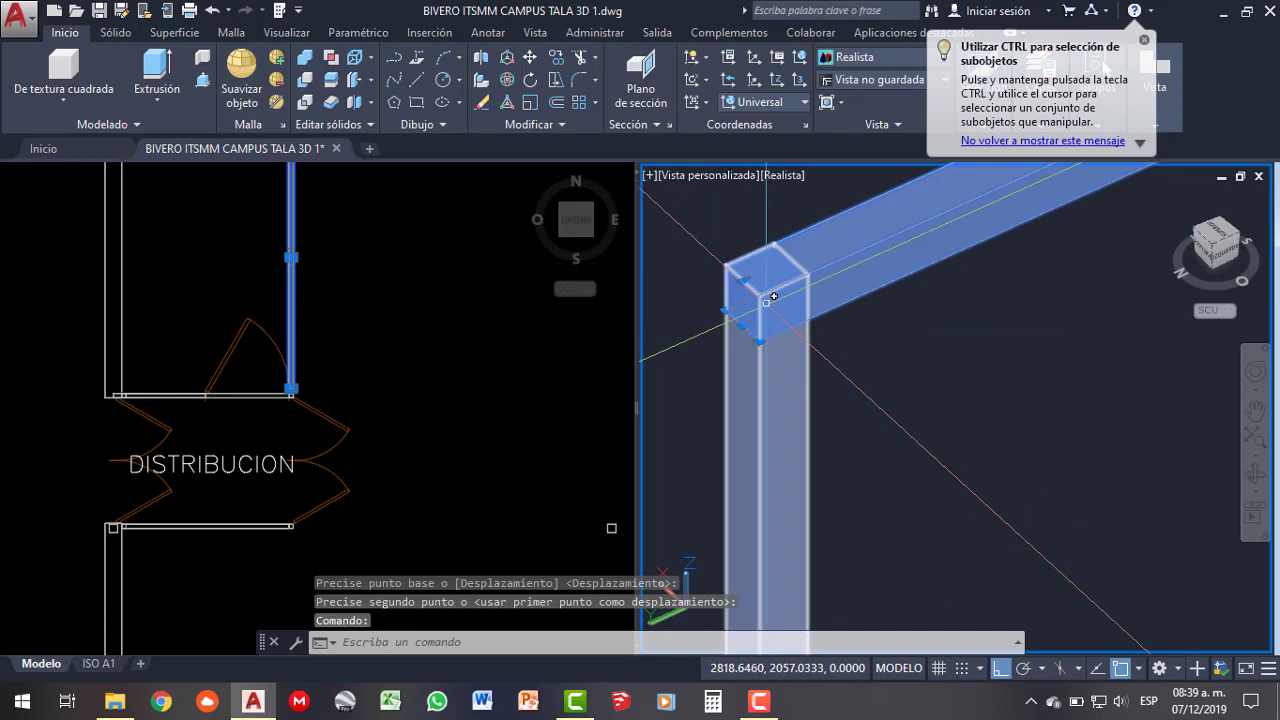
{"action": "left_click", "coordinate": [352, 377]}
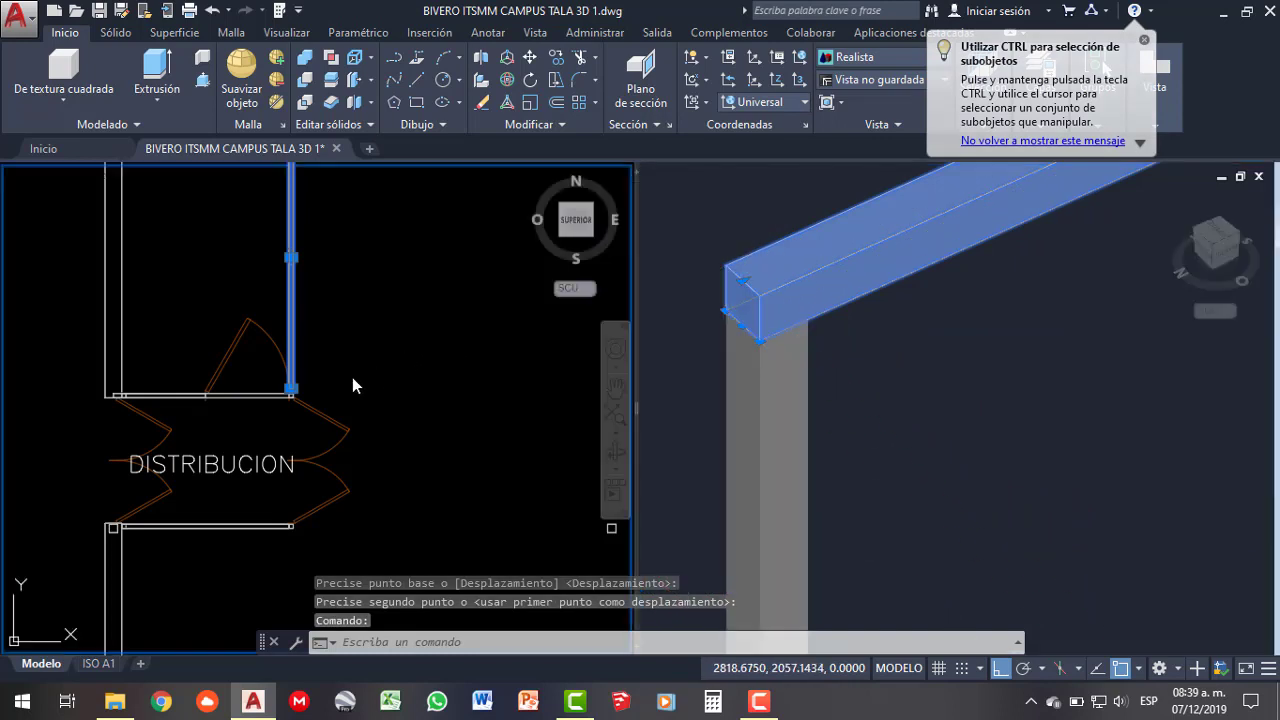
{"action": "scroll", "coordinate": [355, 440], "scroll_direction": "down", "scroll_amount": 2}
{"action": "scroll", "coordinate": [330, 233], "scroll_direction": "up", "scroll_amount": 3}
{"action": "scroll", "coordinate": [330, 233], "scroll_direction": "up", "scroll_amount": 3}
{"action": "scroll", "coordinate": [280, 277], "scroll_direction": "up", "scroll_amount": 2}
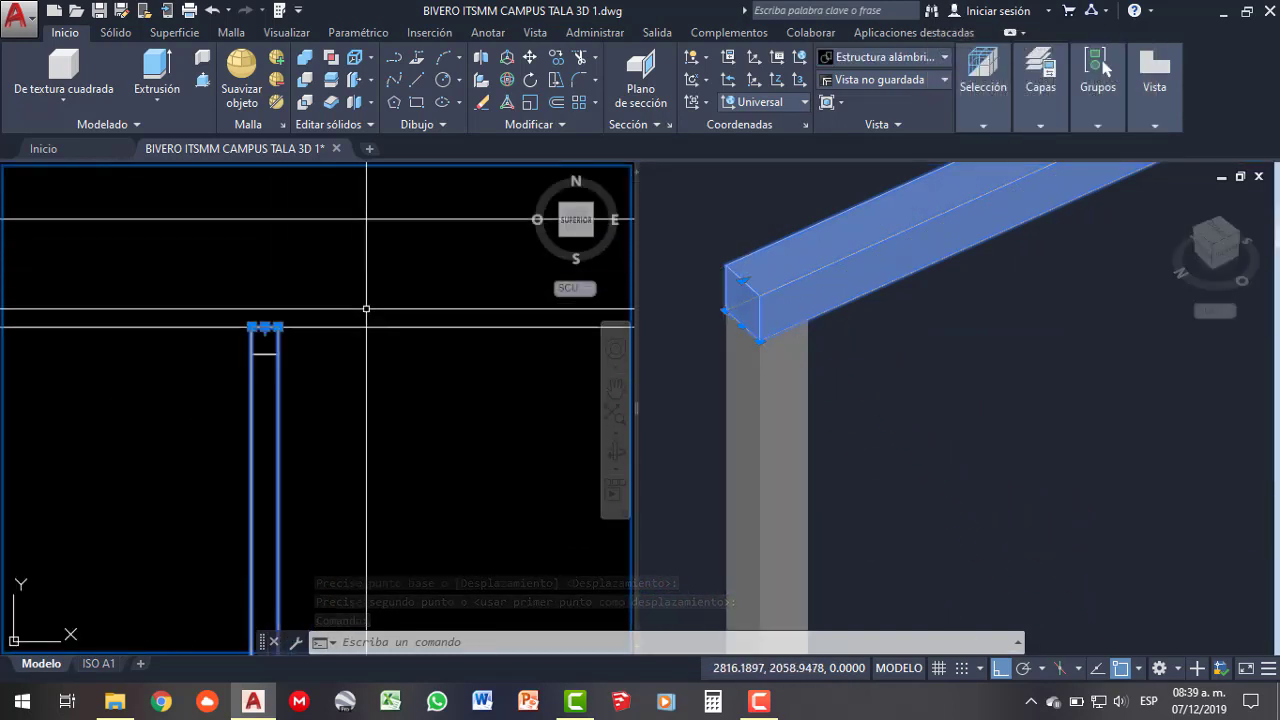
{"action": "left_click", "coordinate": [529, 57]}
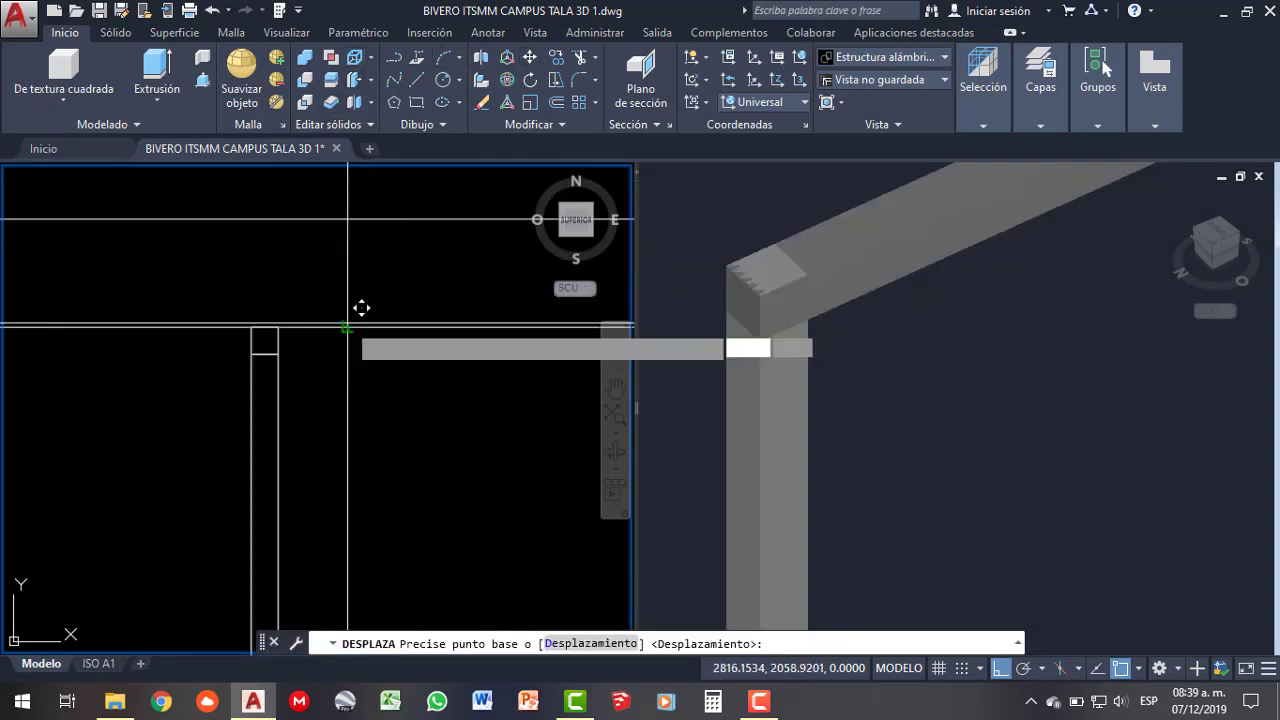
{"action": "left_click", "coordinate": [361, 308]}
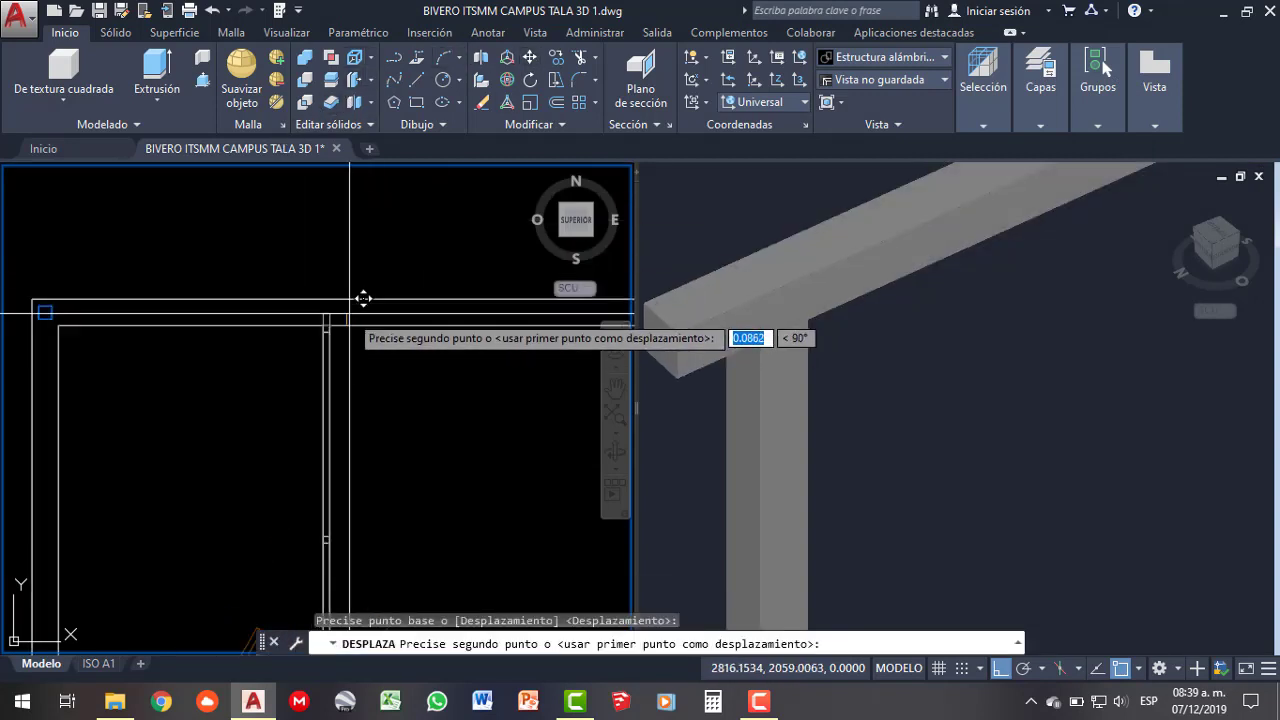
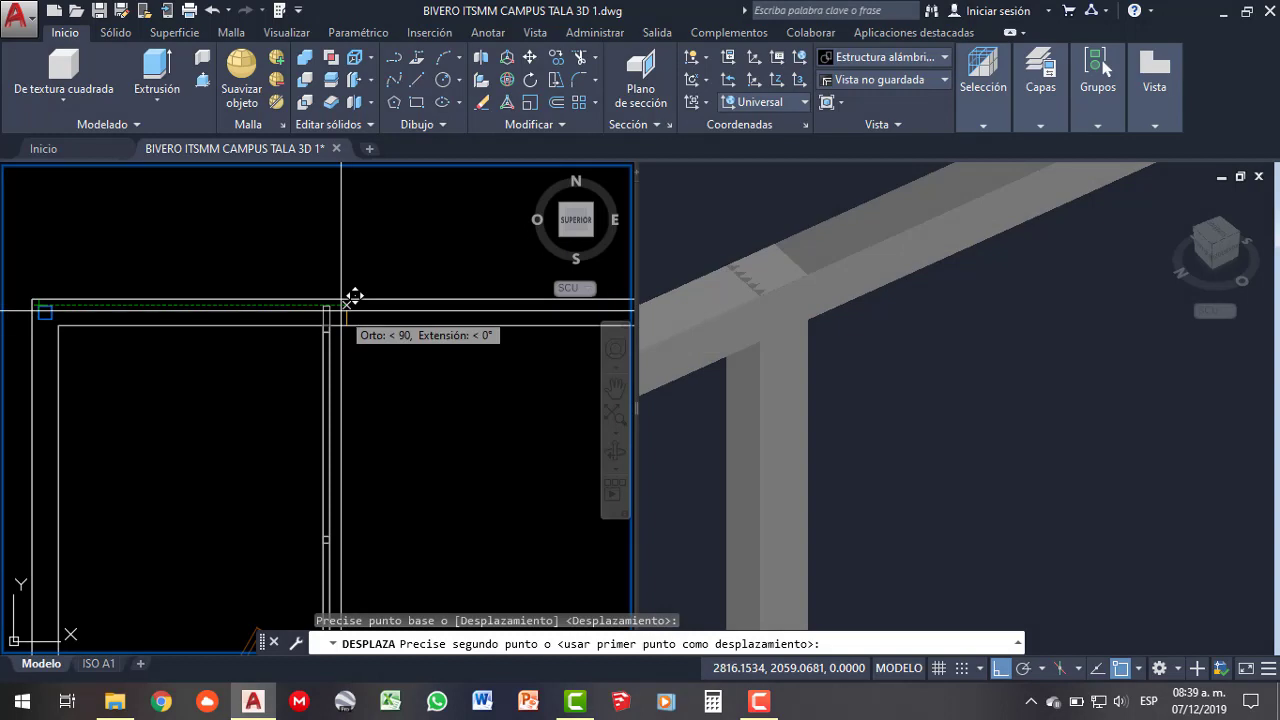
- Drop the moved frame member at its destination point and make the 3D viewport active
{"action": "left_click", "coordinate": [354, 333]}
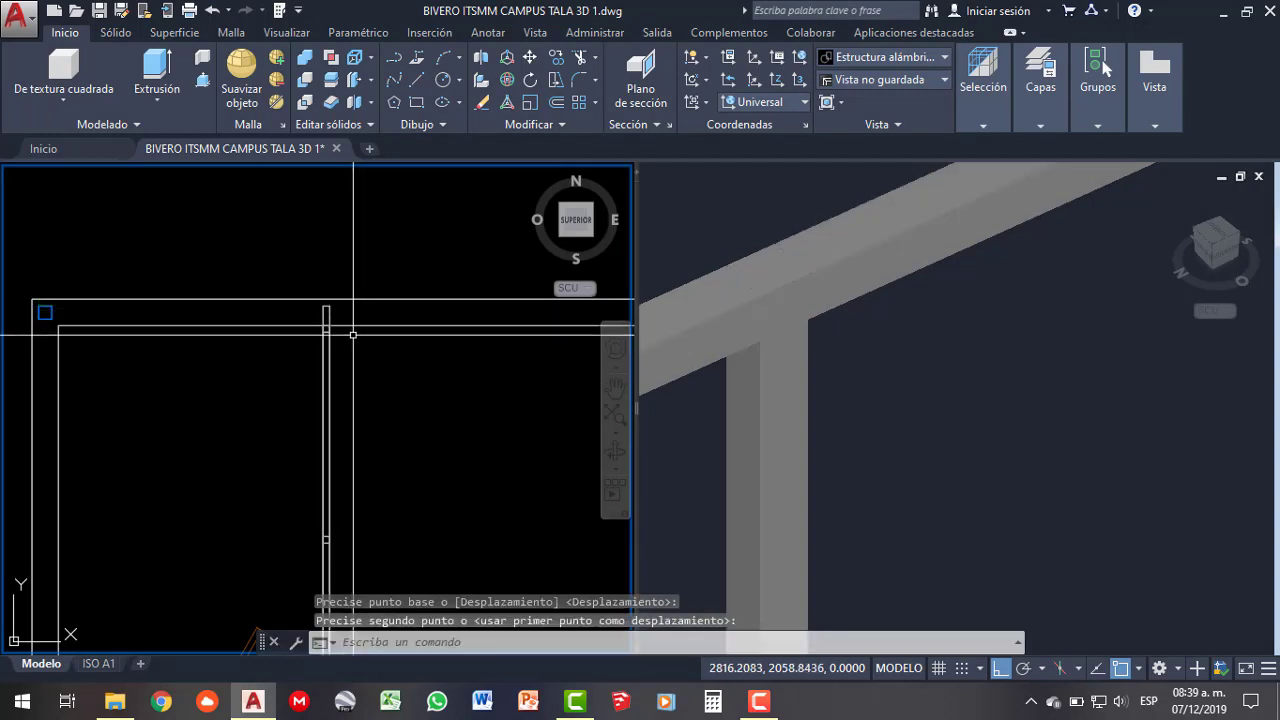
{"action": "left_click", "coordinate": [733, 383]}
{"action": "scroll", "coordinate": [733, 383], "scroll_direction": "down", "scroll_amount": 3}
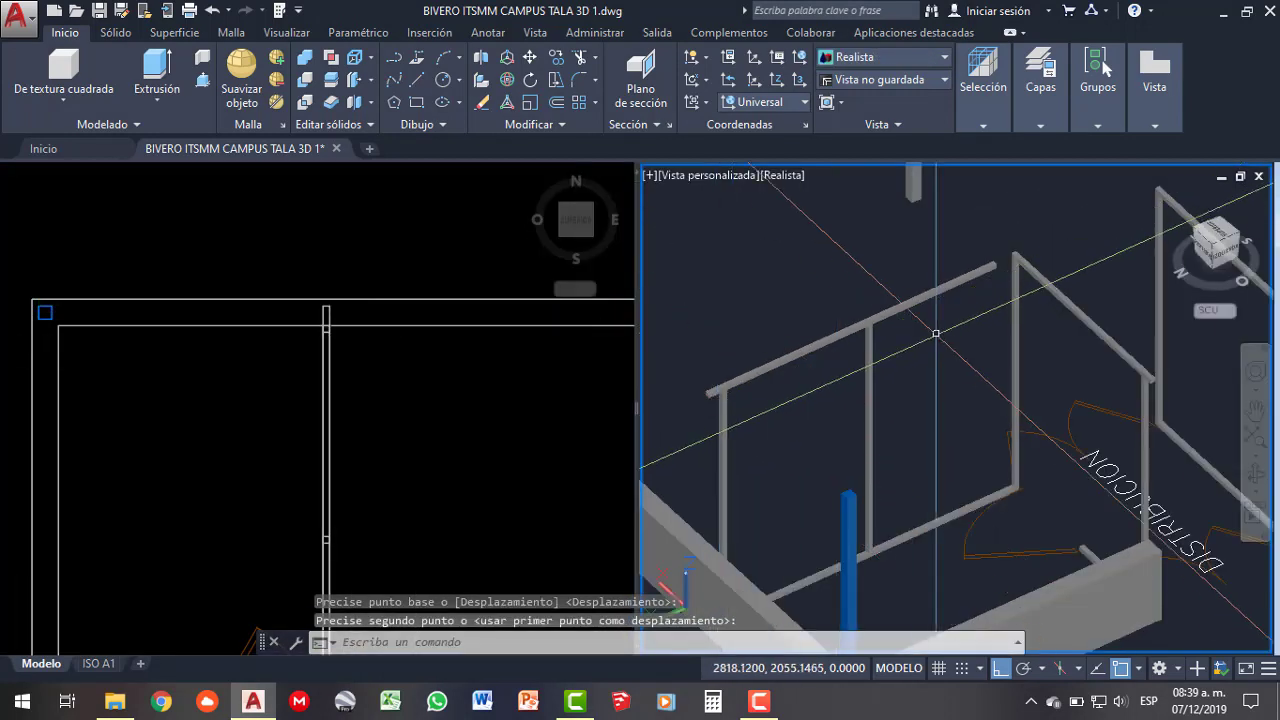
{"action": "scroll", "coordinate": [980, 262], "scroll_direction": "up", "scroll_amount": 2}
- Orbit the 3D view to inspect the relocated beam
{"action": "left_click", "coordinate": [980, 262]}
{"action": "key", "text": "Escape"}
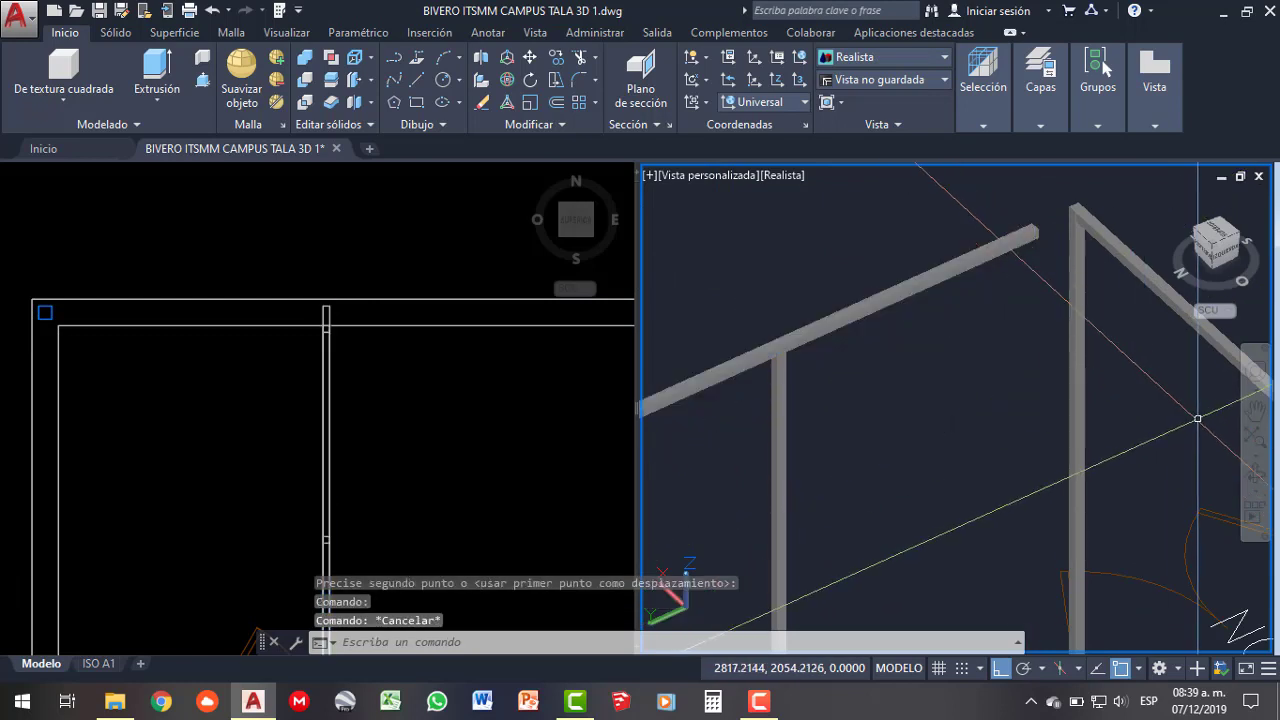
{"action": "left_click", "coordinate": [1260, 478]}
{"action": "mouse_move", "coordinate": [1106, 391]}
{"action": "left_mouse_down"}
{"action": "mouse_move", "coordinate": [980, 403]}
{"action": "mouse_move", "coordinate": [1006, 251]}
{"action": "mouse_move", "coordinate": [932, 178]}
{"action": "mouse_move", "coordinate": [1000, 206]}
{"action": "mouse_move", "coordinate": [986, 214]}
{"action": "left_mouse_up"}
{"action": "key", "text": "Escape"}
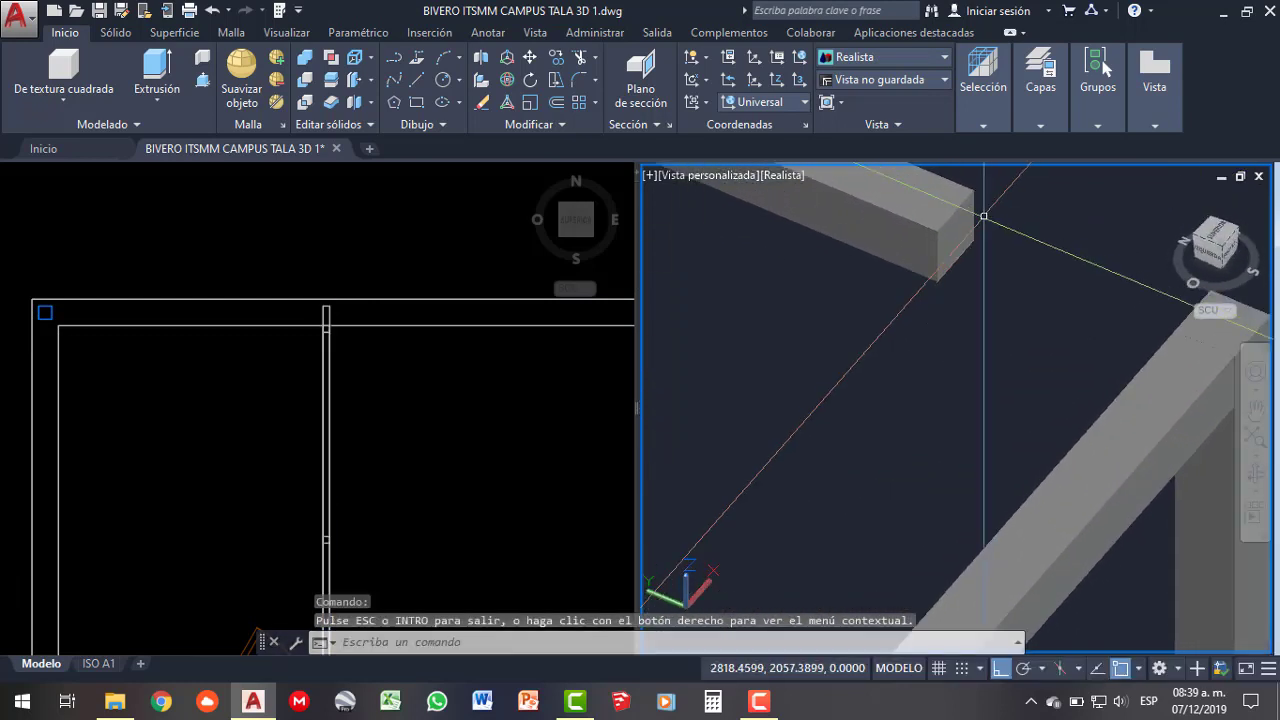
- Attempt a press-pull on the beam's end face, then cancel and undo it
{"action": "left_click", "coordinate": [205, 88]}
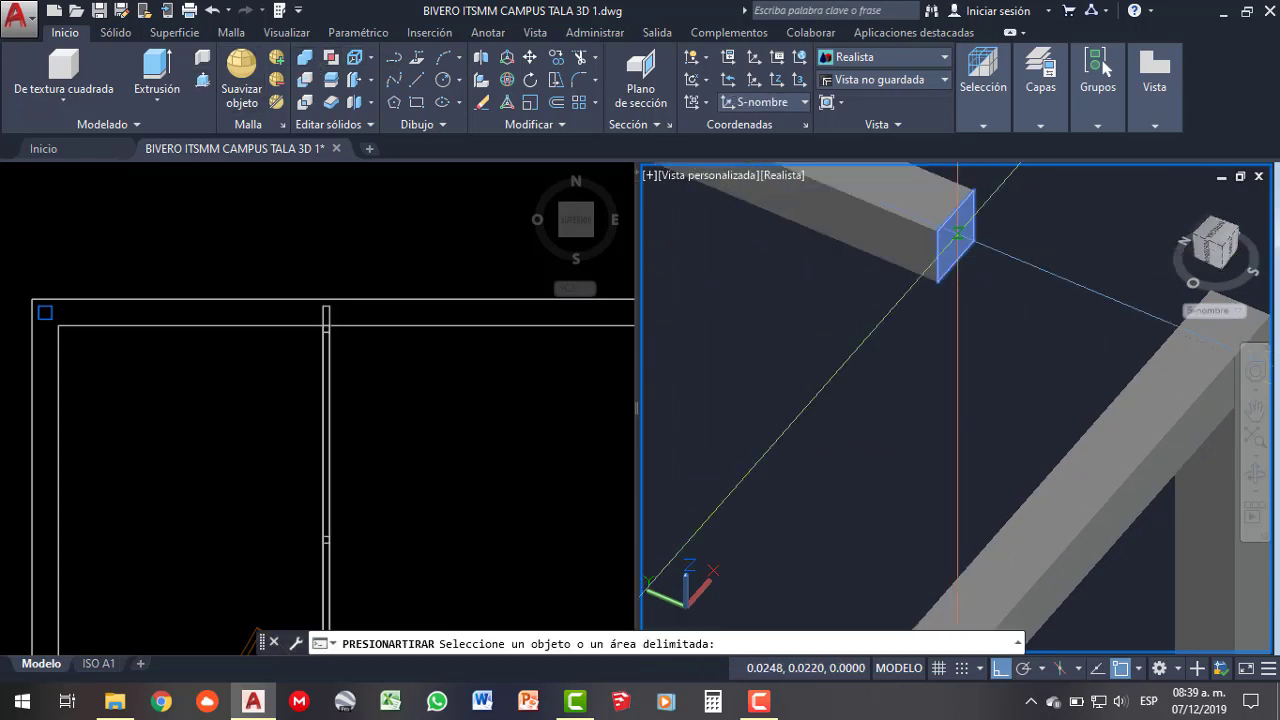
{"action": "left_click", "coordinate": [960, 233]}
{"action": "scroll", "coordinate": [975, 260], "scroll_direction": "down", "scroll_amount": 2}
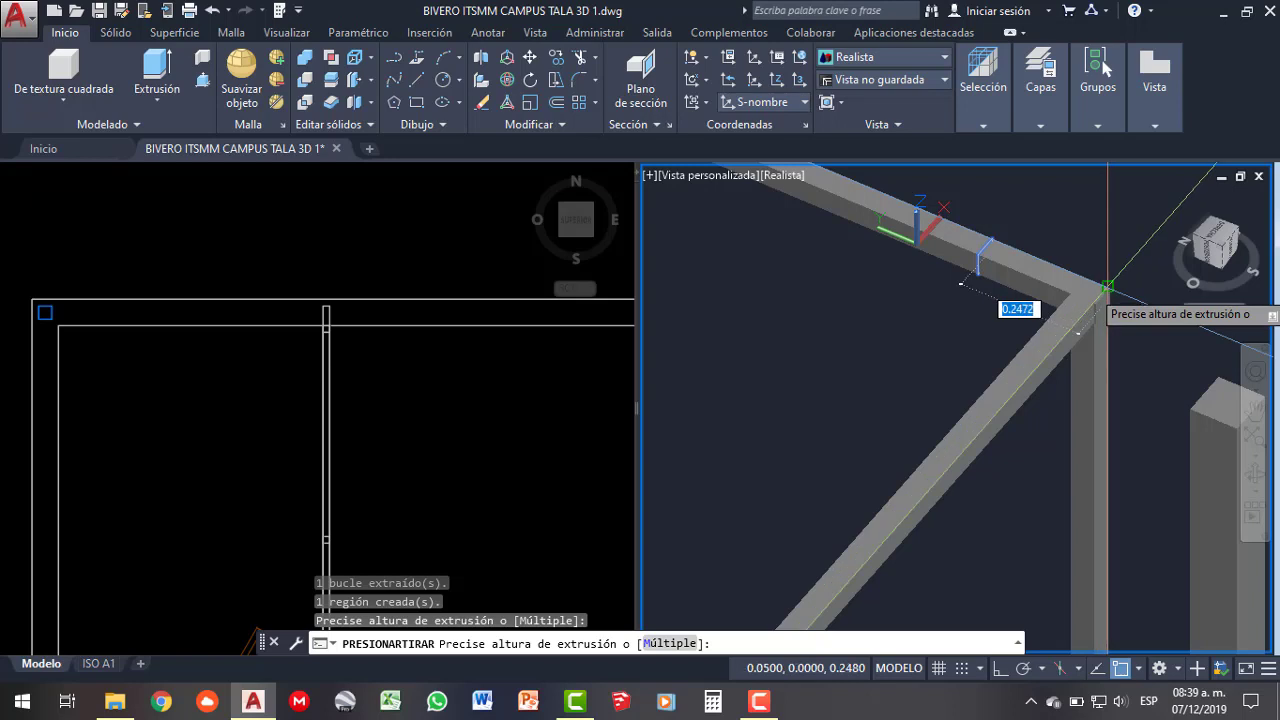
{"action": "scroll", "coordinate": [980, 268], "scroll_direction": "down", "scroll_amount": 3}
{"action": "scroll", "coordinate": [950, 250], "scroll_direction": "down", "scroll_amount": 2}
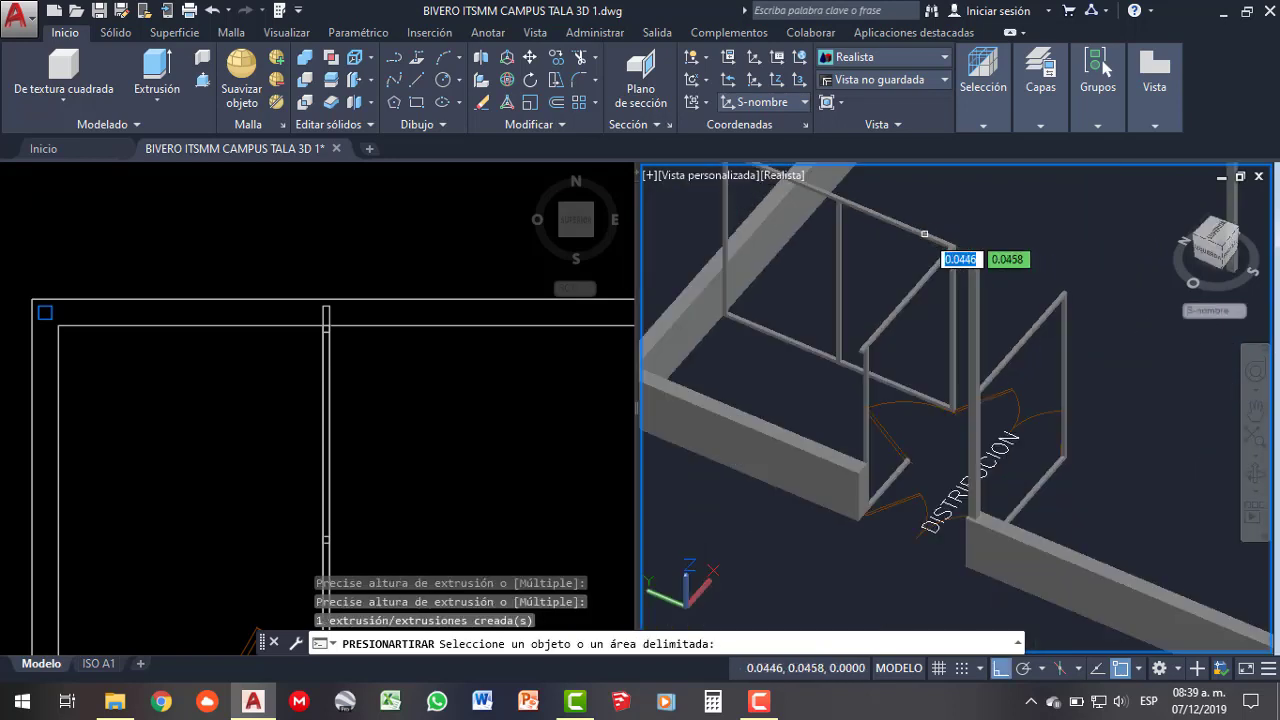
{"action": "scroll", "coordinate": [934, 224], "scroll_direction": "up", "scroll_amount": 2}
{"action": "scroll", "coordinate": [946, 244], "scroll_direction": "up", "scroll_amount": 2}
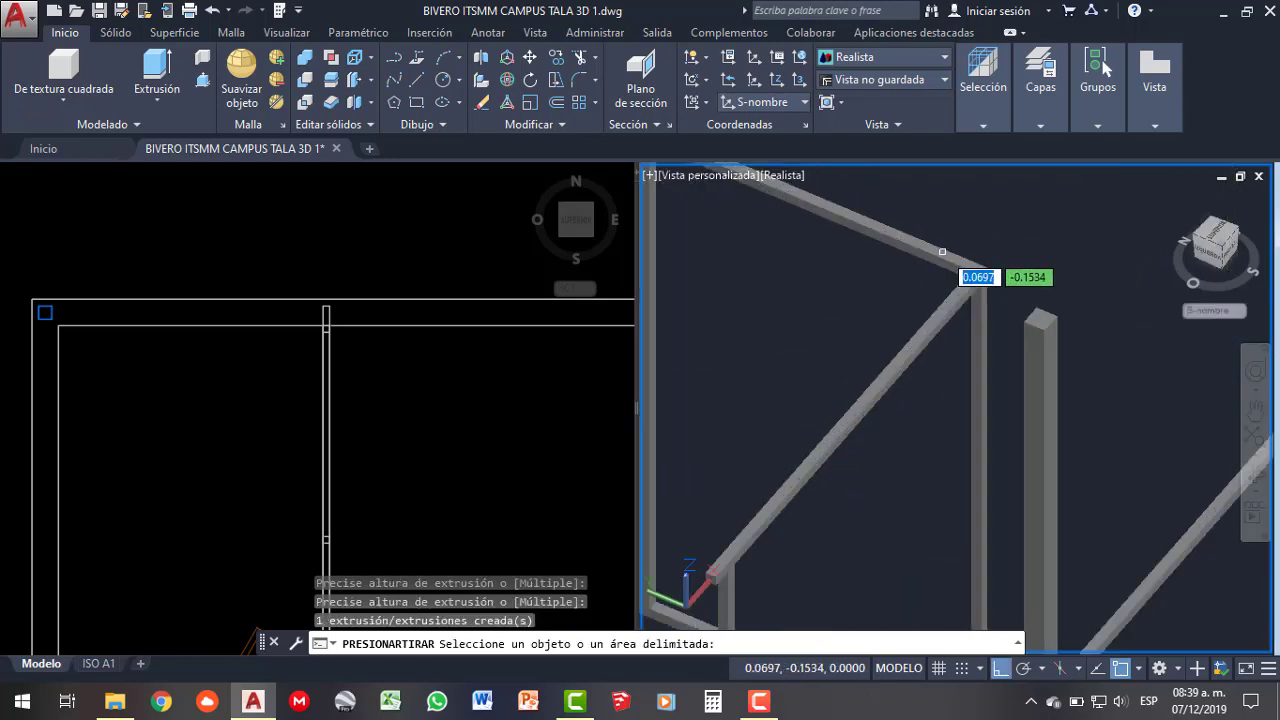
{"action": "key", "text": "Escape"}
{"action": "key", "text": "ctrl+z"}
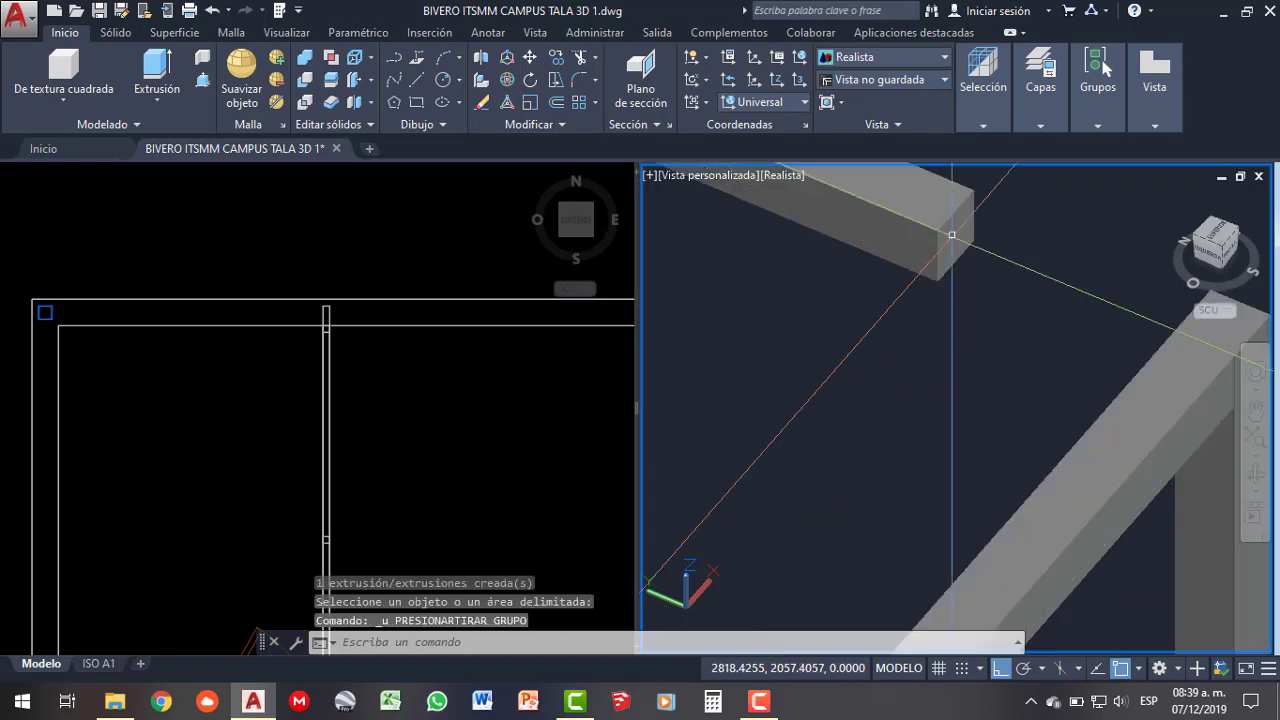
- Press-pull the beam's end face out to the corner post and orbit to check it
{"action": "left_click", "coordinate": [205, 82]}
{"action": "left_click", "coordinate": [955, 255]}
{"action": "scroll", "coordinate": [930, 262], "scroll_direction": "down", "scroll_amount": 2}
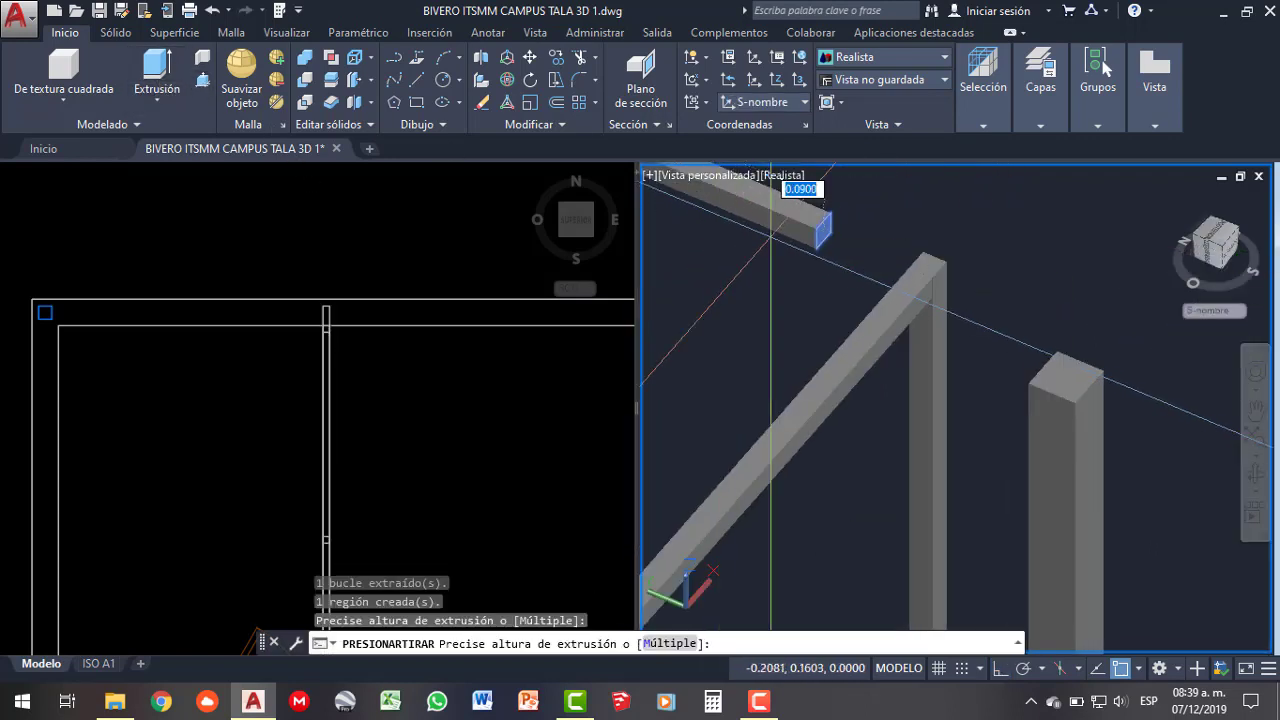
{"action": "scroll", "coordinate": [960, 310], "scroll_direction": "down", "scroll_amount": 1}
{"action": "scroll", "coordinate": [850, 265], "scroll_direction": "down", "scroll_amount": 2}
{"action": "scroll", "coordinate": [880, 255], "scroll_direction": "up", "scroll_amount": 2}
{"action": "scroll", "coordinate": [1120, 360], "scroll_direction": "up", "scroll_amount": 1}
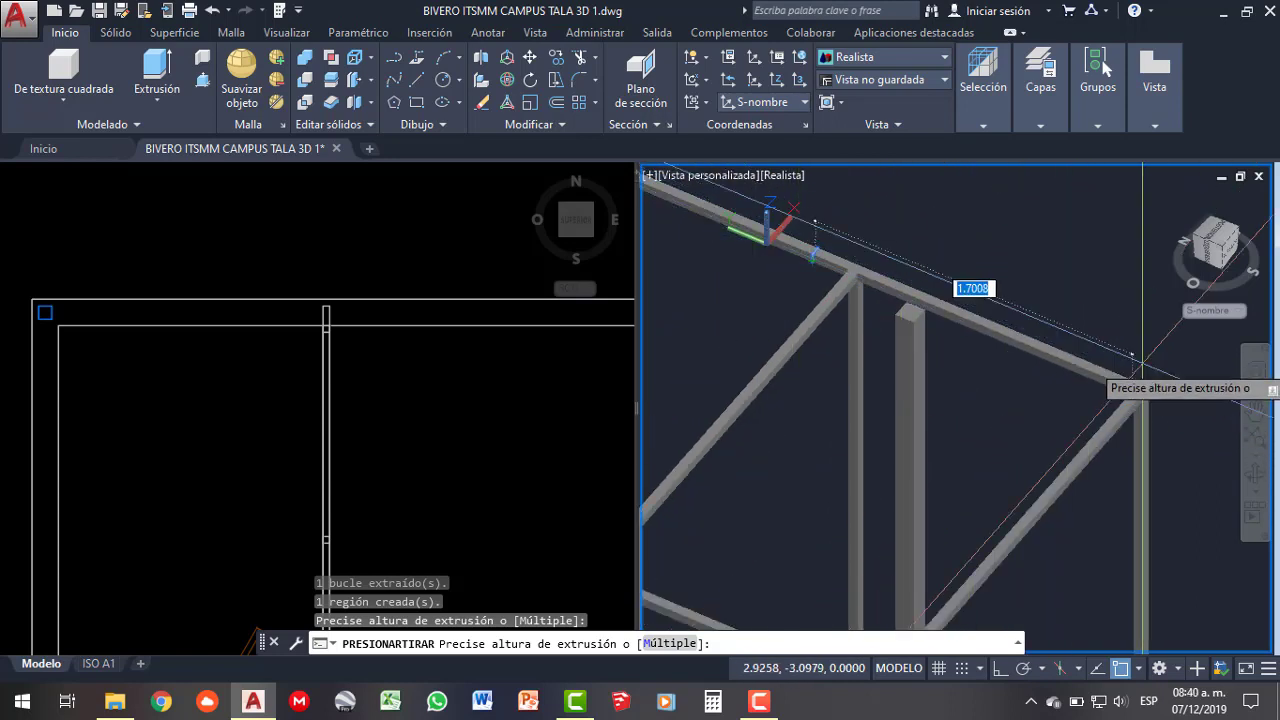
{"action": "scroll", "coordinate": [1125, 385], "scroll_direction": "up", "scroll_amount": 2}
{"action": "left_click", "coordinate": [1138, 402]}
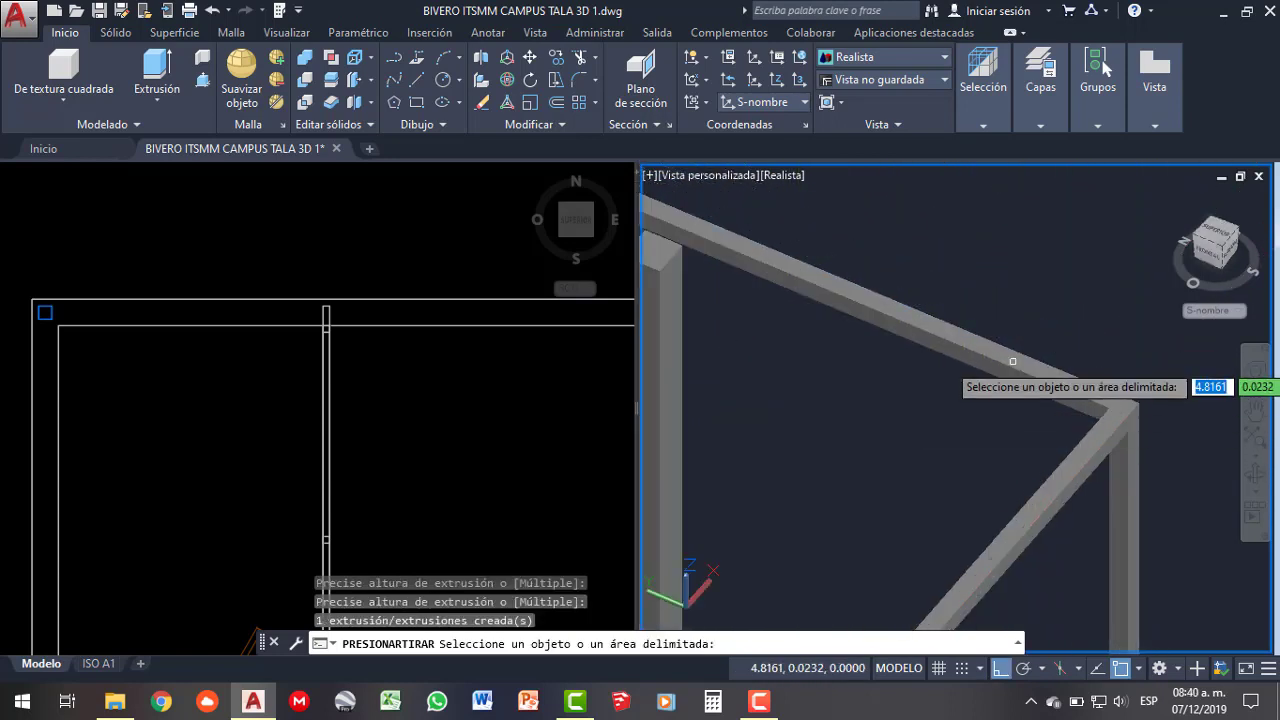
{"action": "scroll", "coordinate": [998, 361], "scroll_direction": "down", "scroll_amount": 2}
{"action": "key", "text": "Escape"}
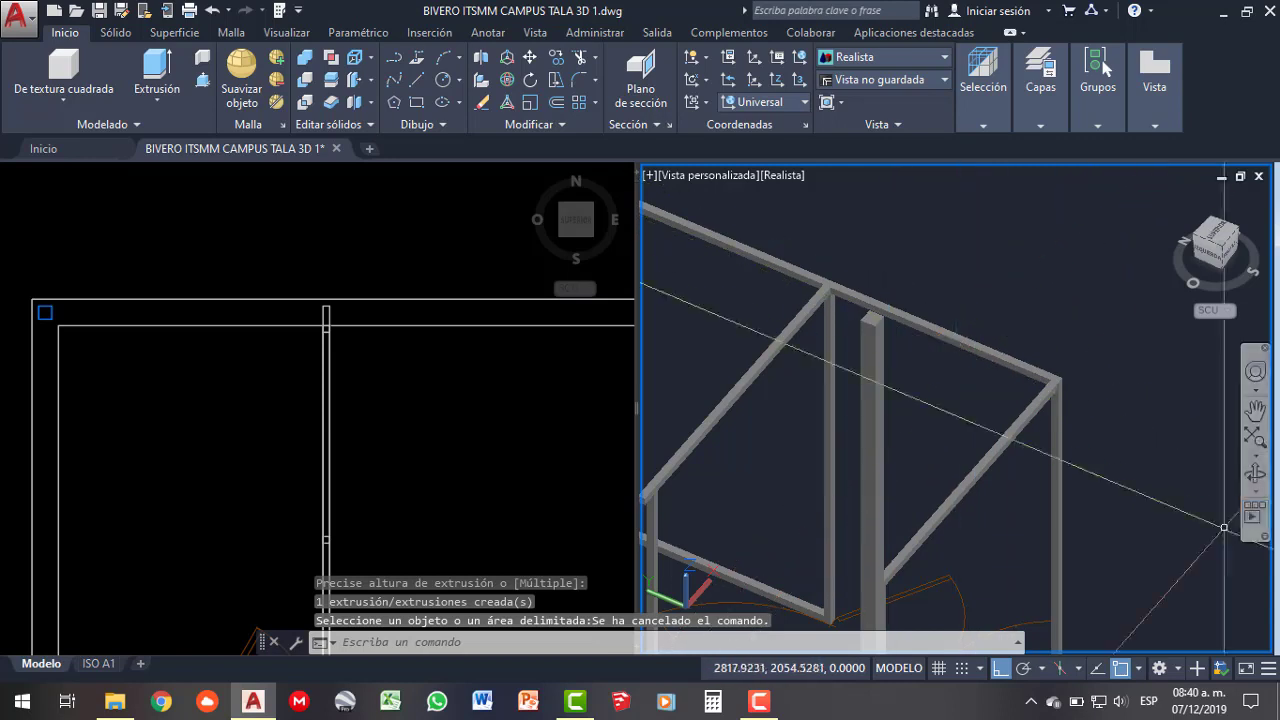
{"action": "left_click", "coordinate": [1254, 476]}
{"action": "mouse_move", "coordinate": [1192, 480]}
{"action": "left_mouse_down"}
{"action": "mouse_move", "coordinate": [926, 492]}
{"action": "mouse_move", "coordinate": [1060, 483]}
{"action": "mouse_move", "coordinate": [1038, 486]}
{"action": "left_mouse_up"}
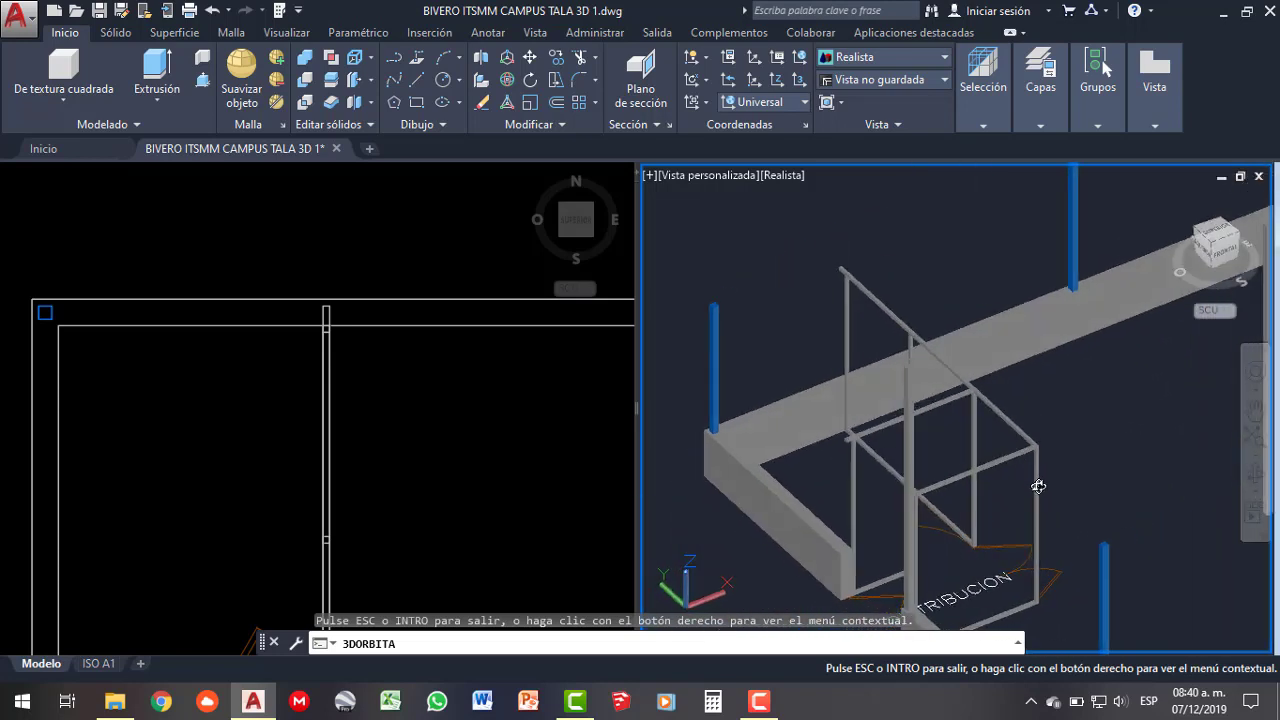
- Copy the sloping beam from its end point to a second position beside it
{"action": "key", "text": "Escape"}
{"action": "left_click", "coordinate": [1020, 432]}
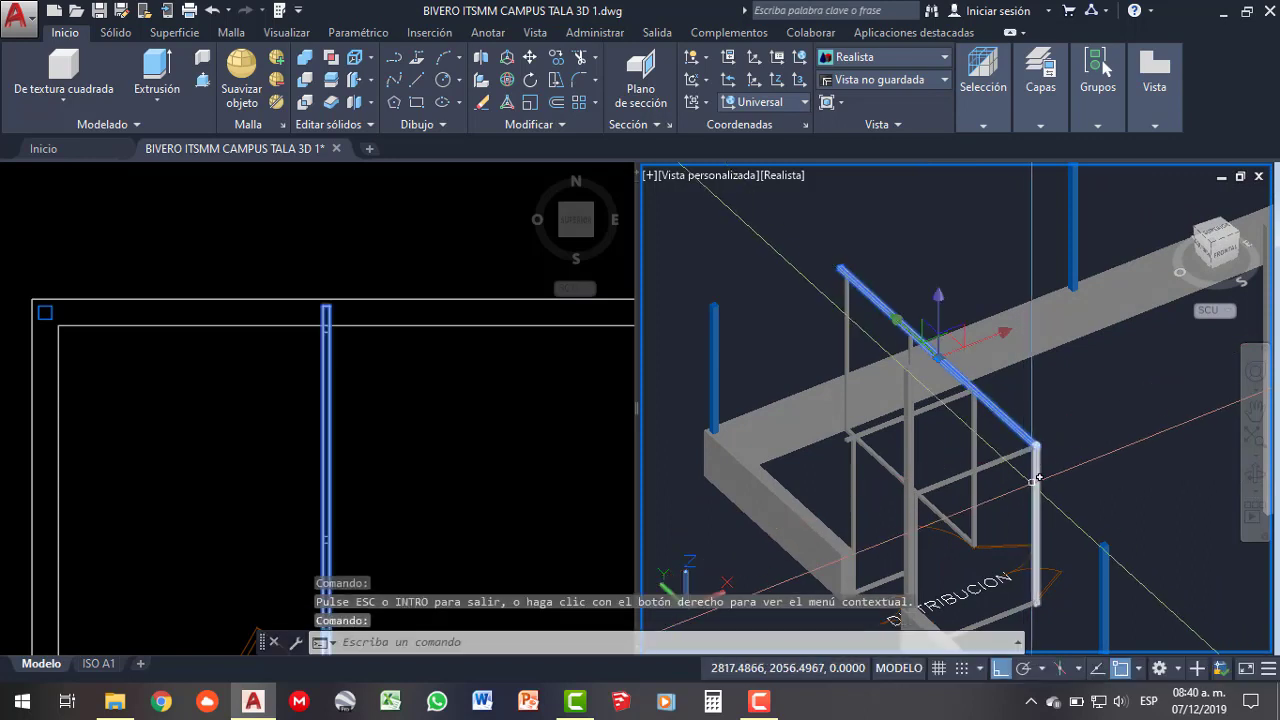
{"action": "type", "text": "cp"}
{"action": "scroll", "coordinate": [1058, 472], "scroll_direction": "up", "scroll_amount": 3}
{"action": "key", "text": "Return"}
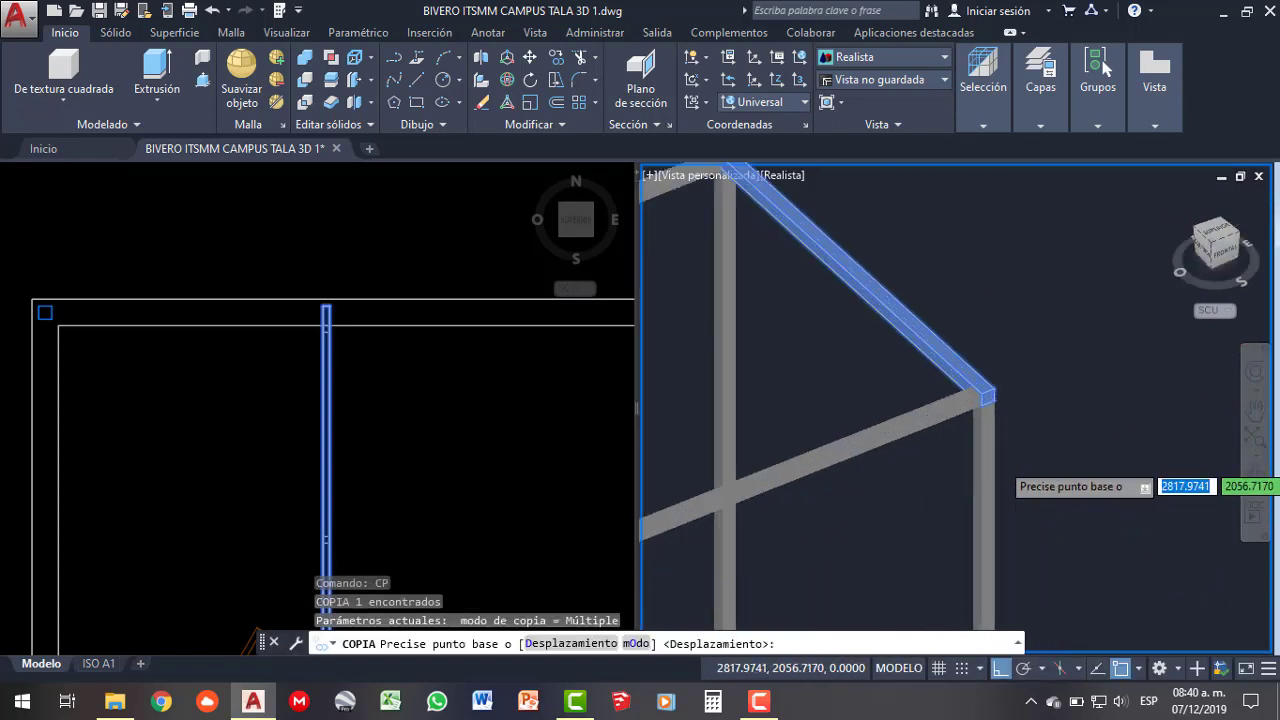
{"action": "scroll", "coordinate": [985, 400], "scroll_direction": "up", "scroll_amount": 2}
{"action": "scroll", "coordinate": [977, 392], "scroll_direction": "up", "scroll_amount": 2}
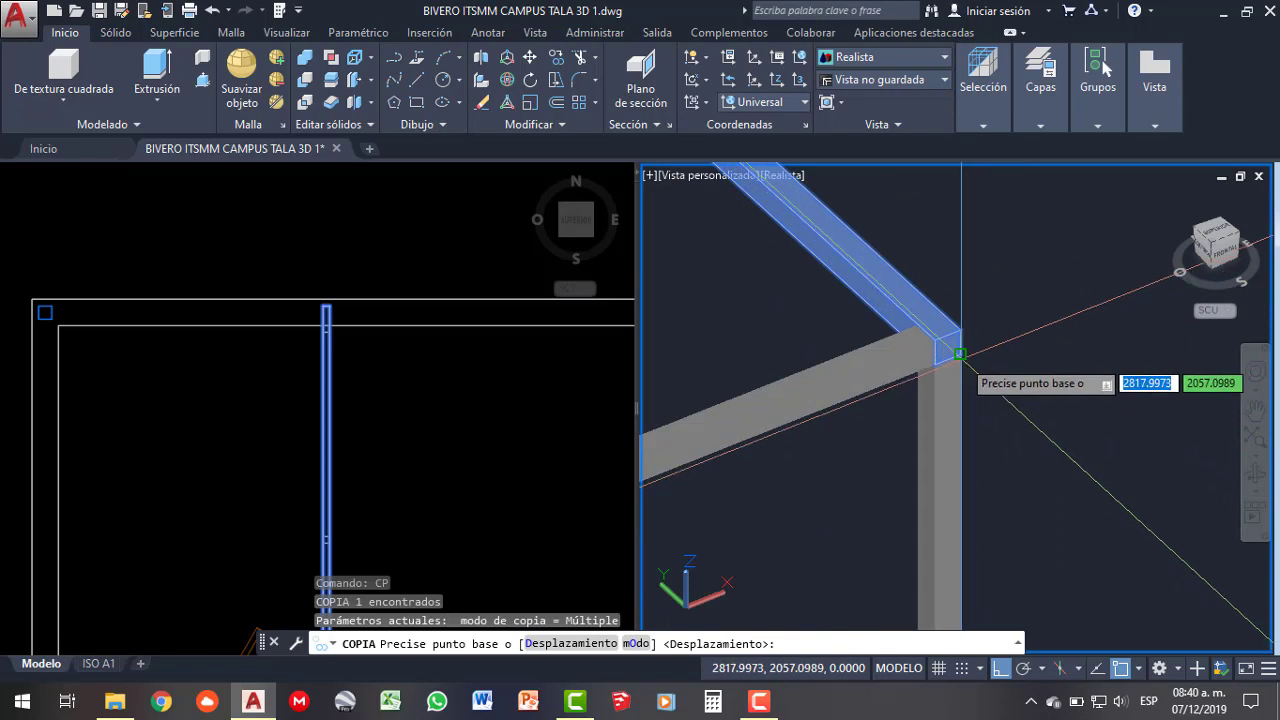
{"action": "left_click", "coordinate": [958, 354]}
{"action": "scroll", "coordinate": [963, 349], "scroll_direction": "down", "scroll_amount": 1}
{"action": "scroll", "coordinate": [963, 349], "scroll_direction": "down", "scroll_amount": 2}
{"action": "scroll", "coordinate": [874, 403], "scroll_direction": "down", "scroll_amount": 2}
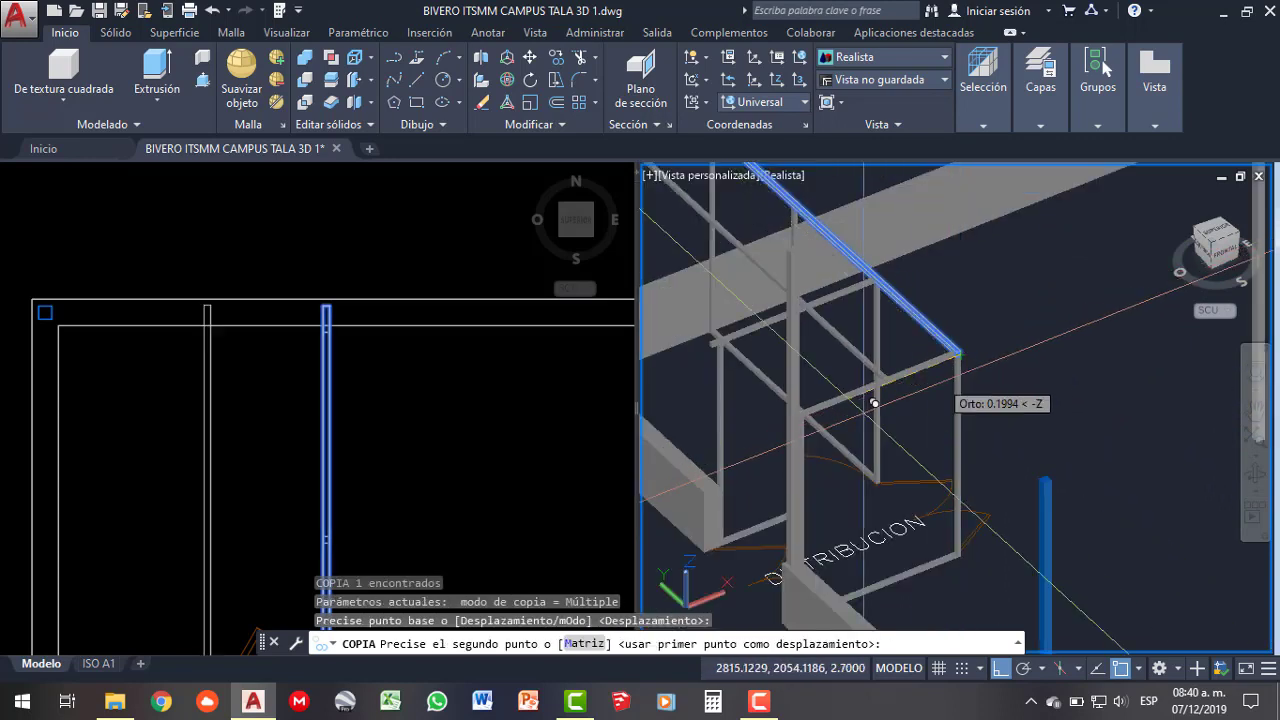
{"action": "scroll", "coordinate": [850, 395], "scroll_direction": "up", "scroll_amount": 2}
{"action": "scroll", "coordinate": [815, 400], "scroll_direction": "up", "scroll_amount": 2}
{"action": "scroll", "coordinate": [813, 385], "scroll_direction": "up", "scroll_amount": 1}
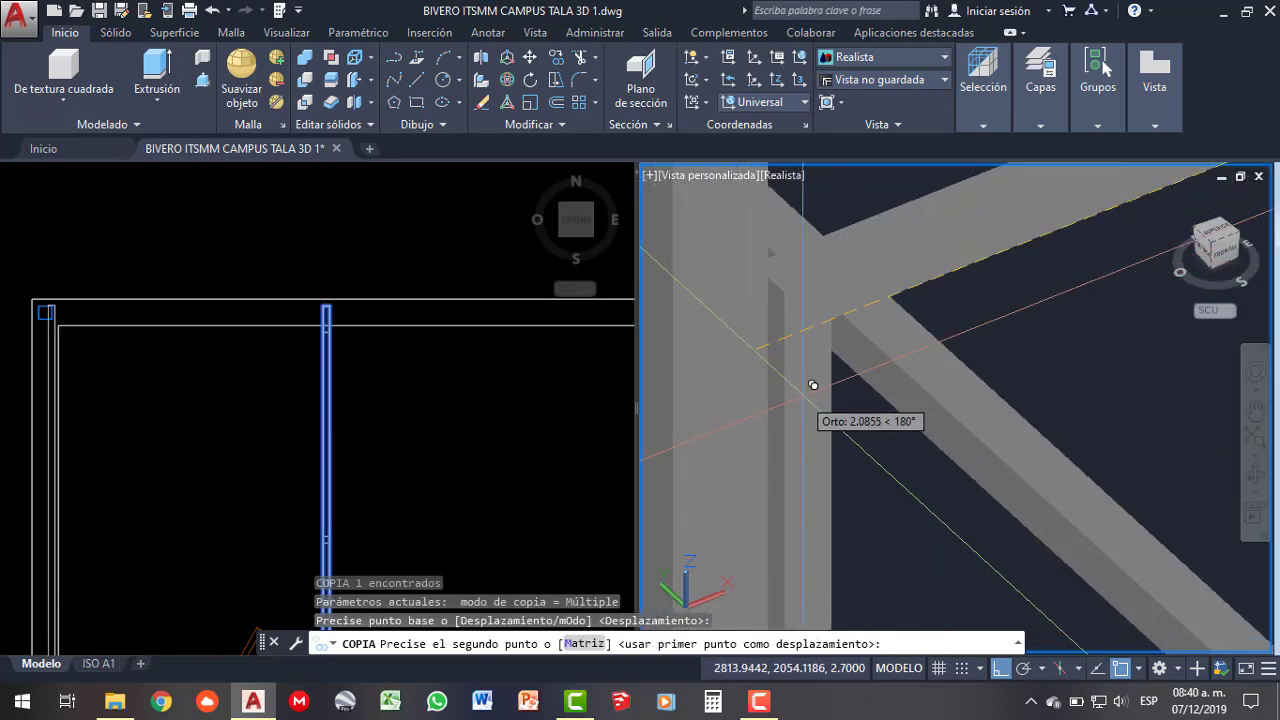
{"action": "left_click", "coordinate": [794, 328]}
{"action": "scroll", "coordinate": [900, 363], "scroll_direction": "down", "scroll_amount": 2}
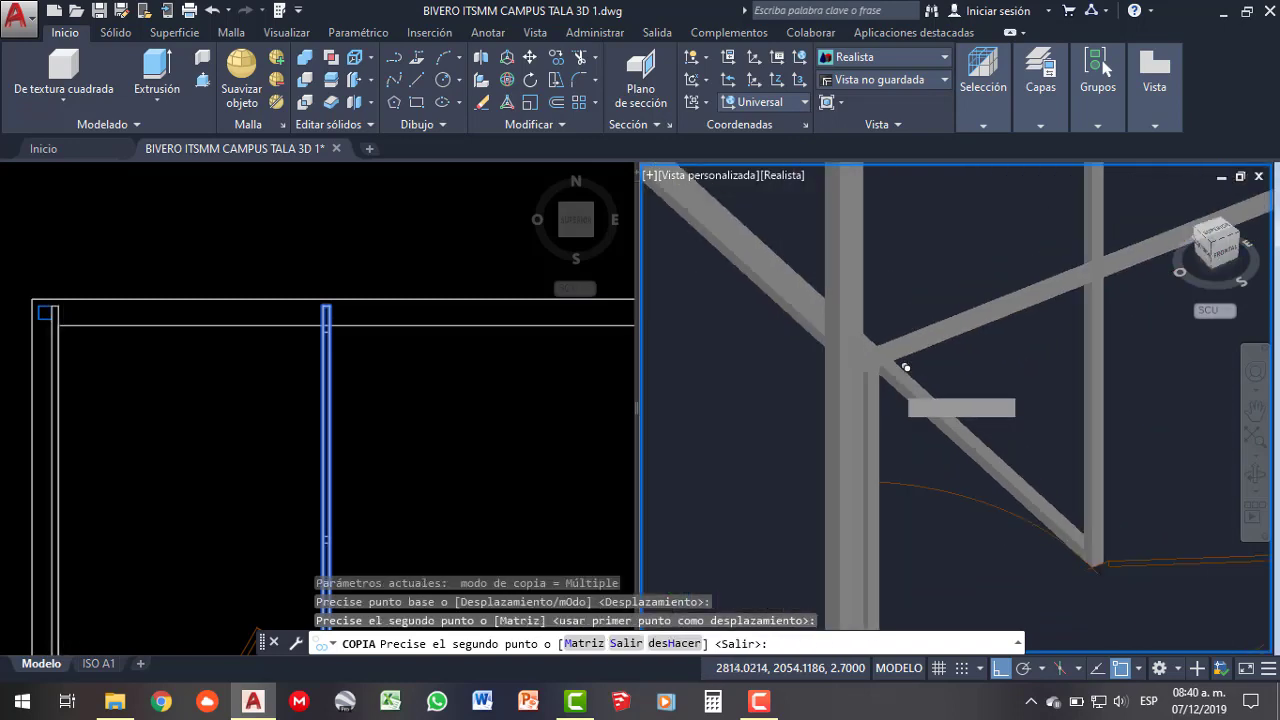
{"action": "scroll", "coordinate": [929, 391], "scroll_direction": "down", "scroll_amount": 2}
{"action": "key", "text": "Escape"}
- Orbit the model to view the doubled rib from the side and from above
{"action": "scroll", "coordinate": [931, 407], "scroll_direction": "down", "scroll_amount": 2}
{"action": "scroll", "coordinate": [940, 420], "scroll_direction": "down", "scroll_amount": 1}
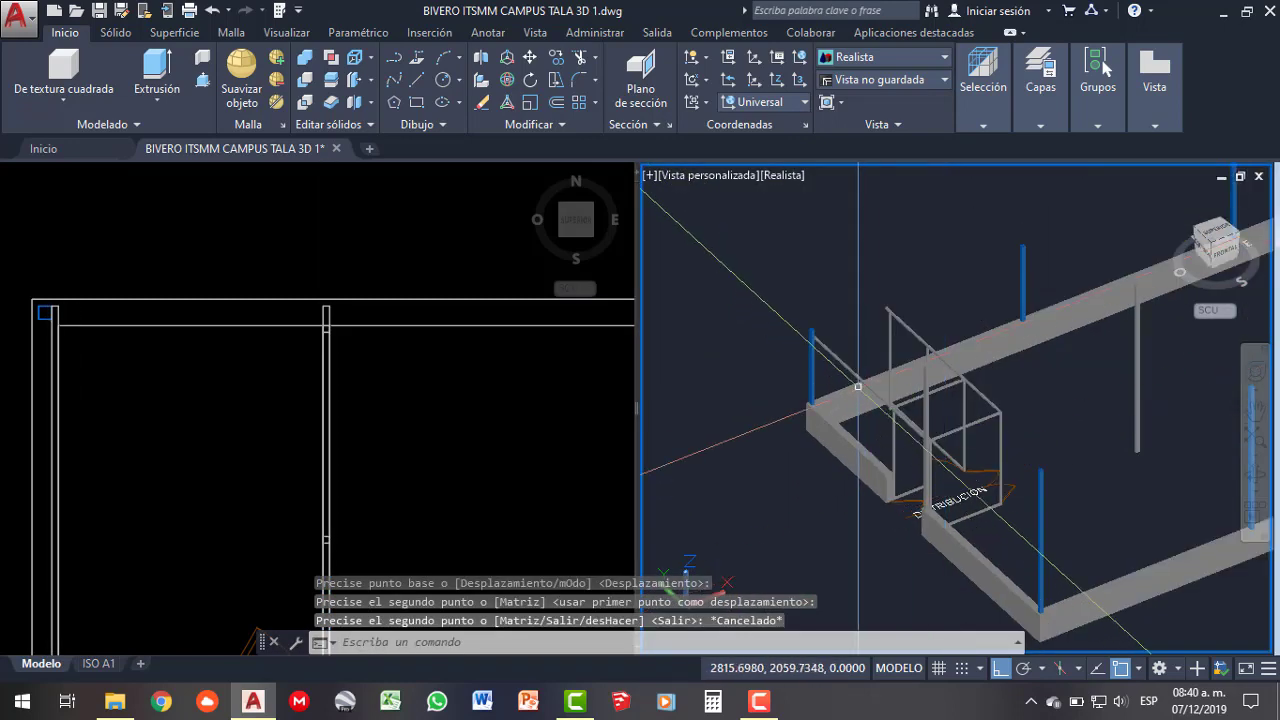
{"action": "scroll", "coordinate": [948, 430], "scroll_direction": "up", "scroll_amount": 1}
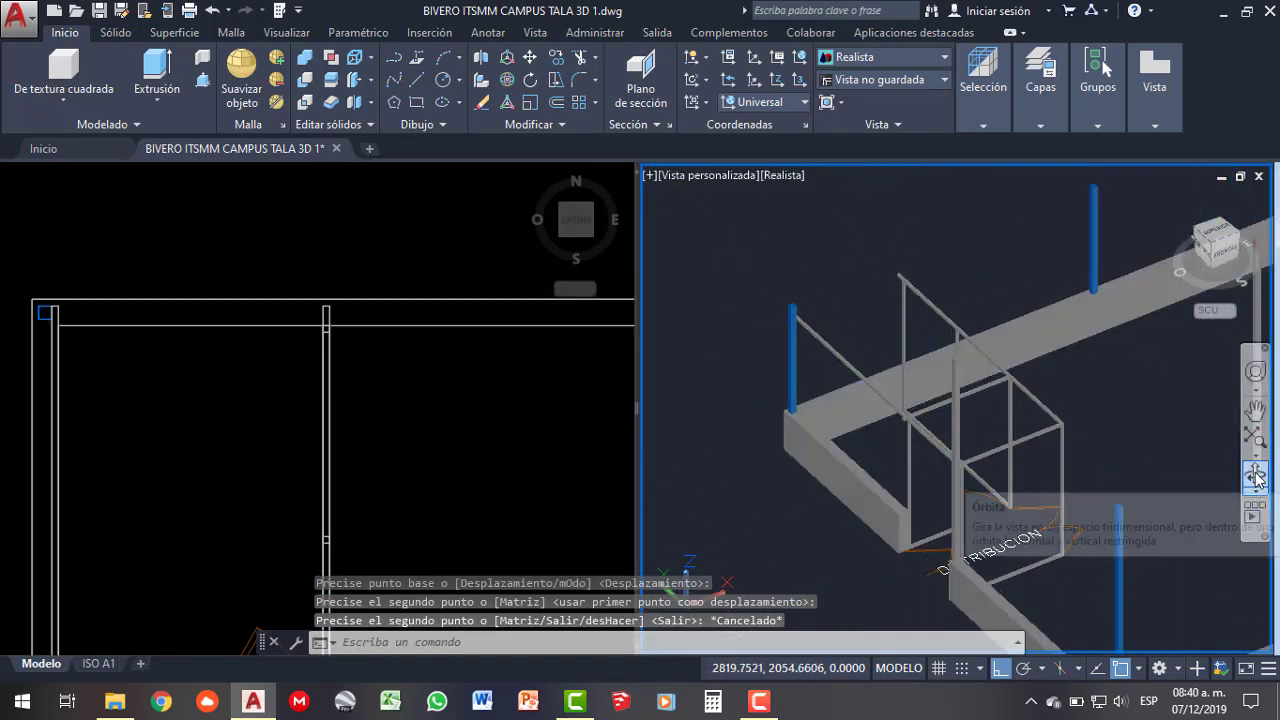
{"action": "mouse_move", "coordinate": [1005, 457]}
{"action": "middle_mouse_down", "text": "shift"}
{"action": "mouse_move", "coordinate": [983, 437]}
{"action": "mouse_move", "coordinate": [1131, 428]}
{"action": "mouse_move", "coordinate": [1086, 374]}
{"action": "mouse_move", "coordinate": [1063, 394]}
{"action": "mouse_move", "coordinate": [1134, 406]}
{"action": "mouse_move", "coordinate": [1071, 230]}
{"action": "mouse_move", "coordinate": [966, 211]}
{"action": "mouse_move", "coordinate": [929, 268]}
{"action": "middle_mouse_up", "text": "shift"}
{"action": "mouse_move", "coordinate": [1037, 489]}
{"action": "middle_mouse_down", "text": "shift"}
{"action": "mouse_move", "coordinate": [1011, 511]}
{"action": "mouse_move", "coordinate": [993, 498]}
{"action": "middle_mouse_up", "text": "shift"}
{"action": "mouse_move", "coordinate": [862, 541]}
{"action": "middle_mouse_down", "text": "shift"}
{"action": "mouse_move", "coordinate": [986, 354]}
{"action": "mouse_move", "coordinate": [991, 374]}
{"action": "mouse_move", "coordinate": [978, 457]}
{"action": "mouse_move", "coordinate": [900, 500]}
{"action": "mouse_move", "coordinate": [788, 600]}
{"action": "mouse_move", "coordinate": [924, 377]}
{"action": "mouse_move", "coordinate": [883, 363]}
{"action": "middle_mouse_up", "text": "shift"}
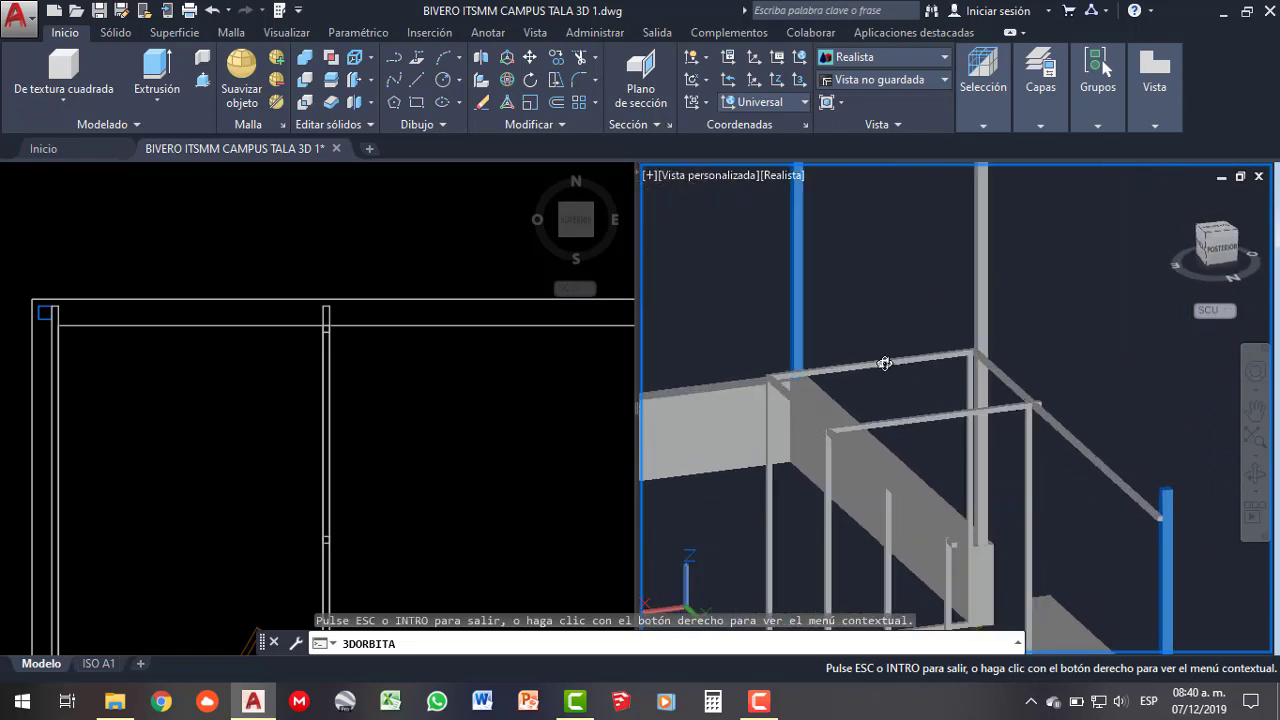
- Copy the horizontal top rail from its end to the opposite side of the frame
{"action": "left_click", "coordinate": [868, 385]}
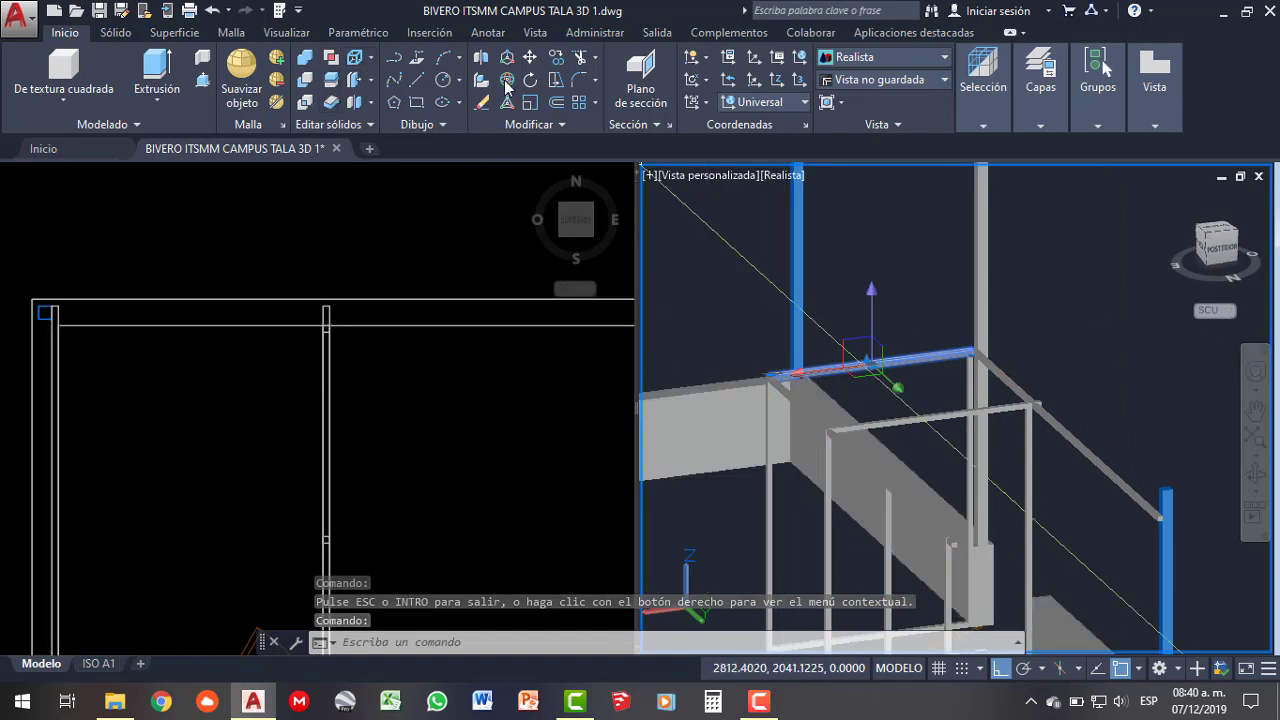
{"action": "left_click", "coordinate": [556, 58]}
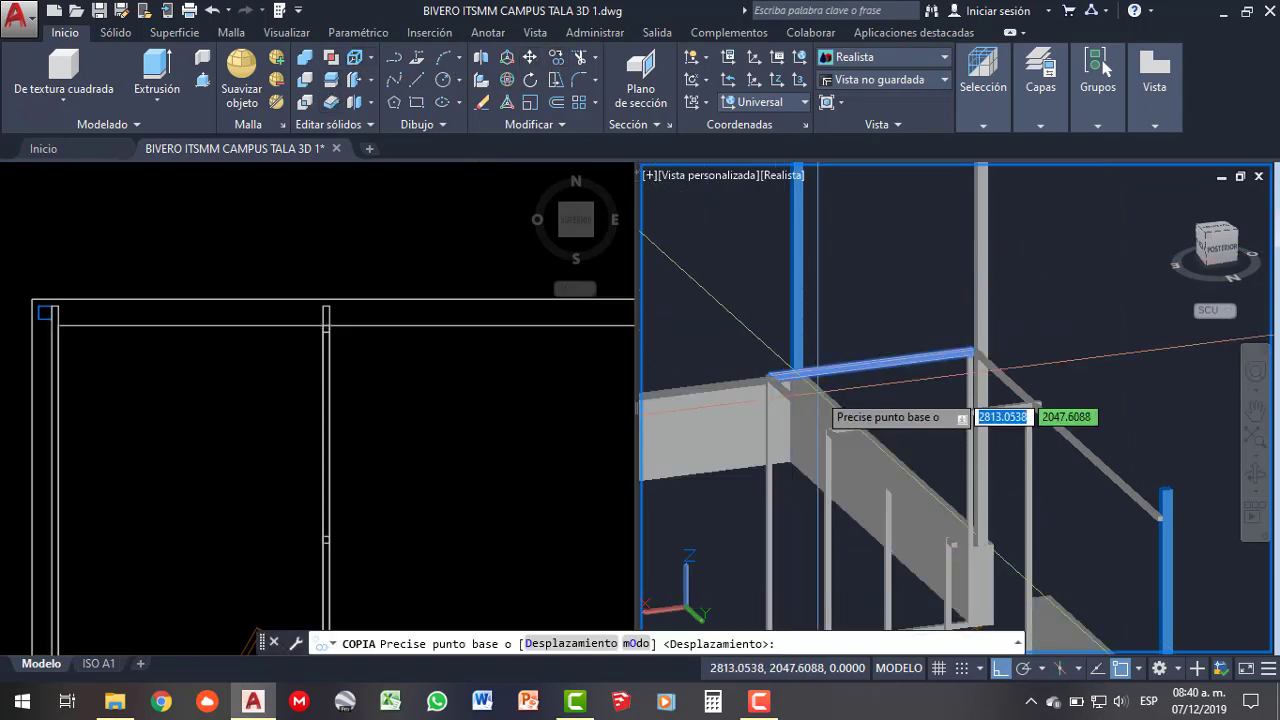
{"action": "scroll", "coordinate": [818, 416], "scroll_direction": "up", "scroll_amount": 3}
{"action": "scroll", "coordinate": [800, 395], "scroll_direction": "up", "scroll_amount": 2}
{"action": "scroll", "coordinate": [782, 360], "scroll_direction": "up", "scroll_amount": 2}
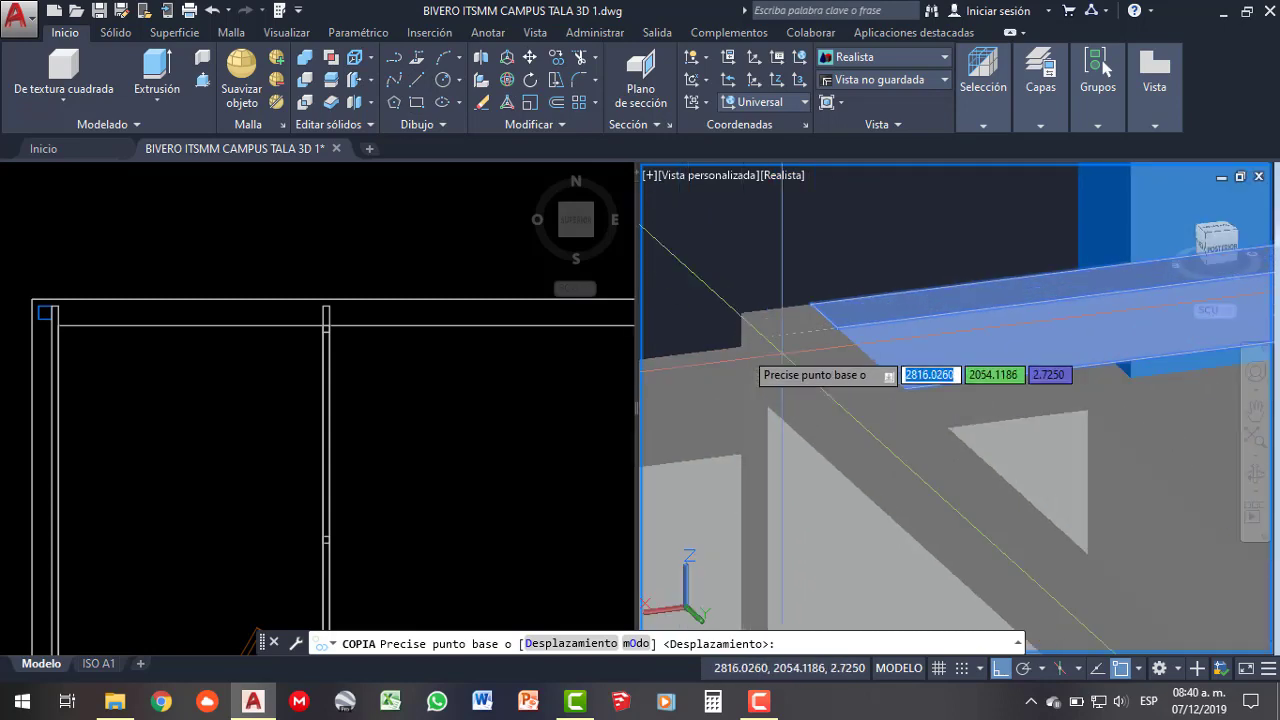
{"action": "left_click", "coordinate": [766, 336]}
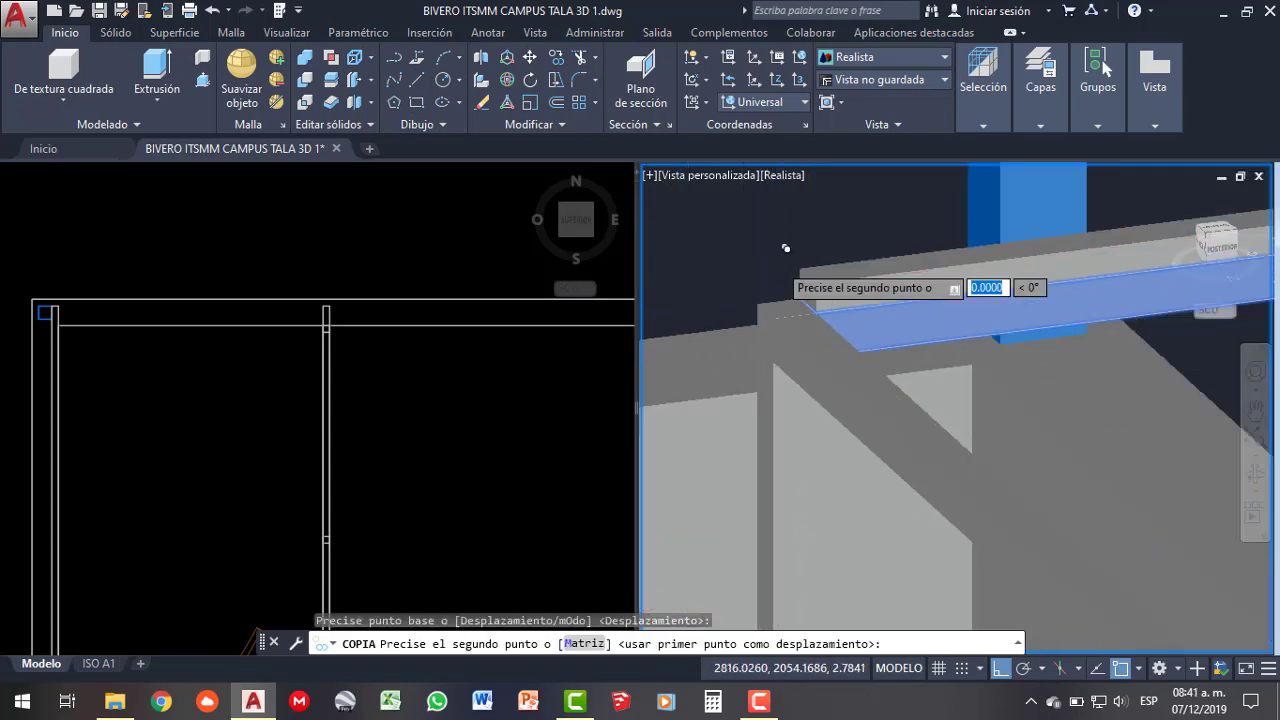
{"action": "scroll", "coordinate": [785, 293], "scroll_direction": "down", "scroll_amount": 3}
{"action": "scroll", "coordinate": [935, 425], "scroll_direction": "up", "scroll_amount": 3}
{"action": "scroll", "coordinate": [920, 400], "scroll_direction": "up", "scroll_amount": 2}
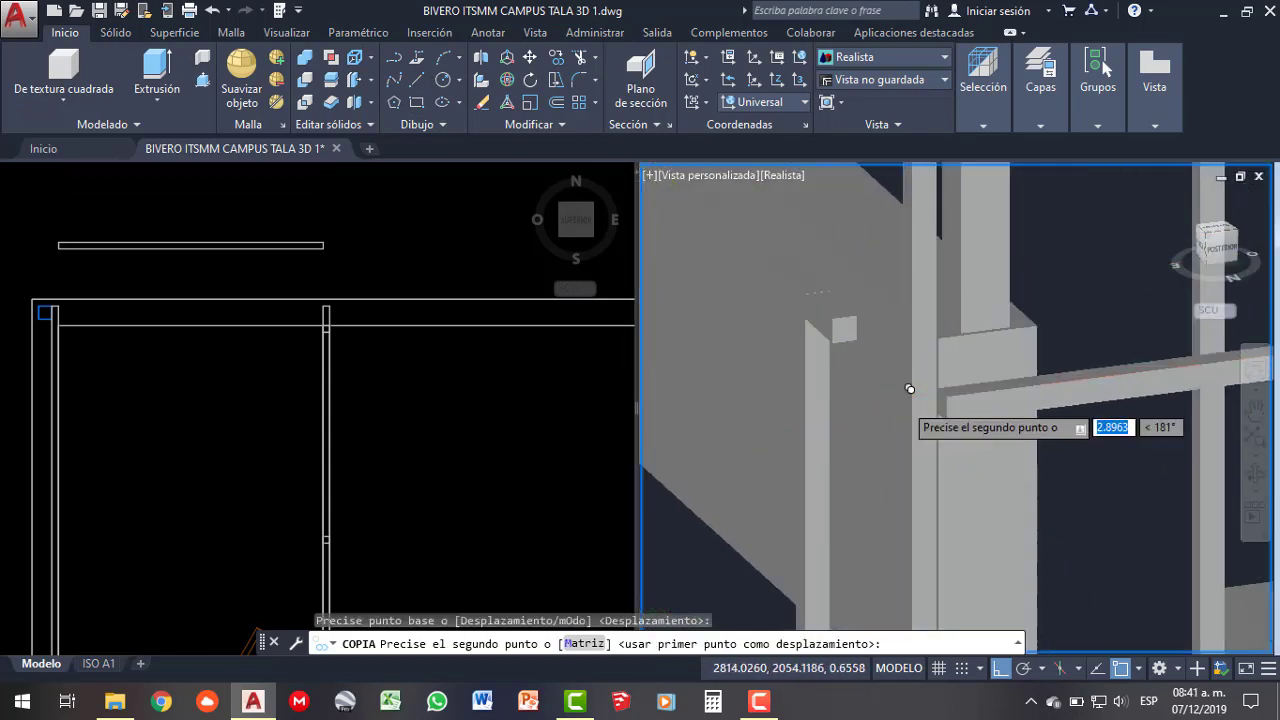
{"action": "scroll", "coordinate": [880, 370], "scroll_direction": "up", "scroll_amount": 1}
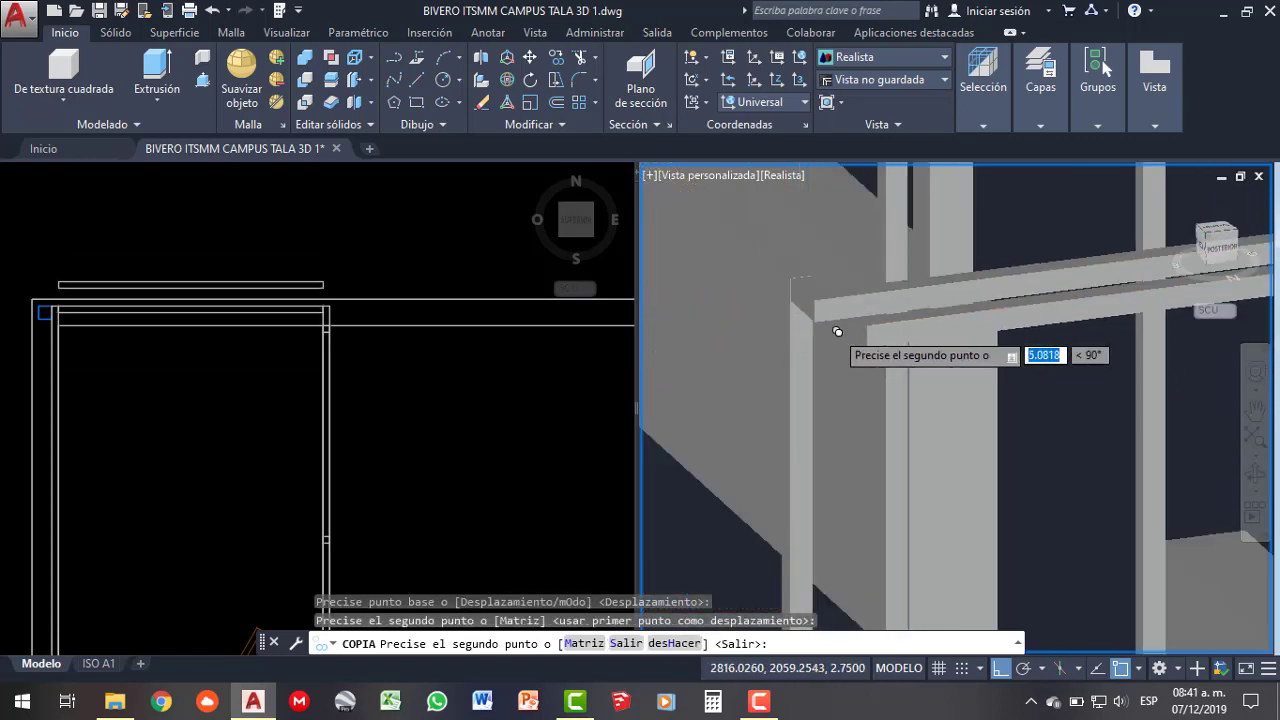
{"action": "key", "text": "Escape"}
{"action": "scroll", "coordinate": [1000, 400], "scroll_direction": "down", "scroll_amount": 3}
- Orbit the model to front and oblique angles to check the new rail
{"action": "left_click", "coordinate": [1255, 480]}
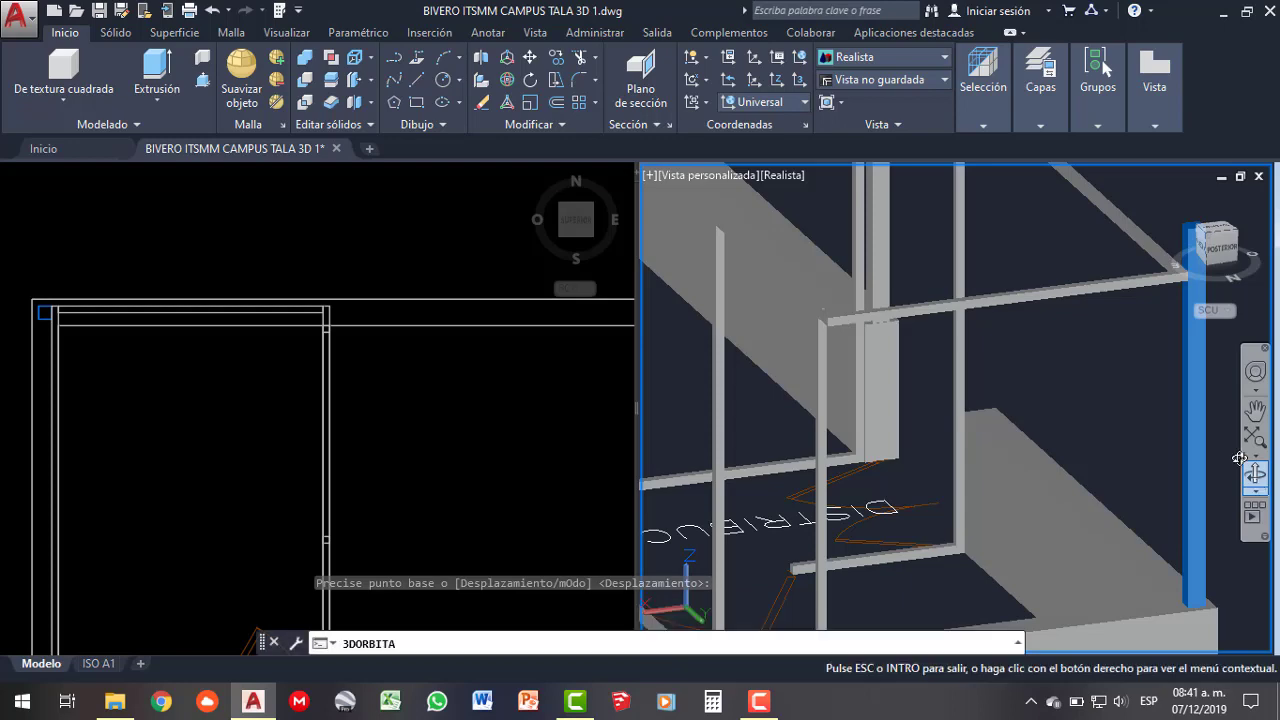
{"action": "mouse_move", "coordinate": [1166, 434]}
{"action": "left_mouse_down"}
{"action": "mouse_move", "coordinate": [966, 515]}
{"action": "mouse_move", "coordinate": [1037, 490]}
{"action": "mouse_move", "coordinate": [807, 552]}
{"action": "mouse_move", "coordinate": [827, 453]}
{"action": "mouse_move", "coordinate": [795, 448]}
{"action": "left_mouse_up"}
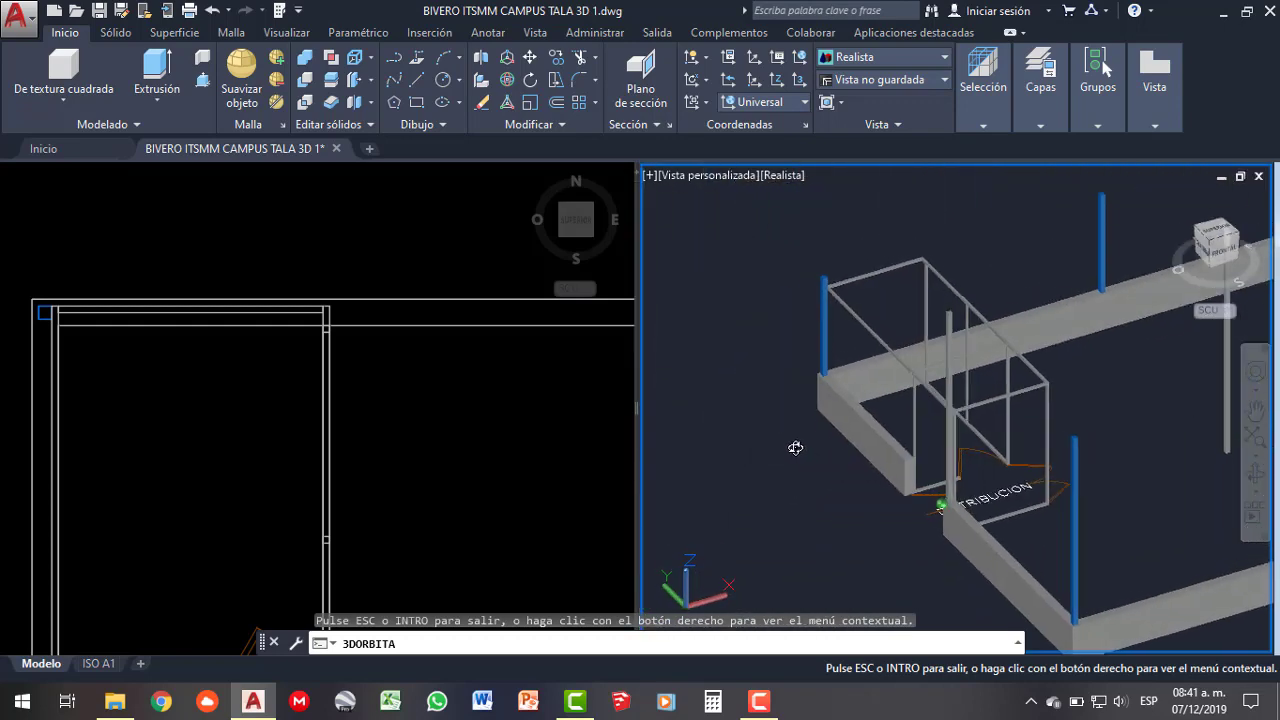
{"action": "mouse_move", "coordinate": [831, 404]}
{"action": "left_mouse_down"}
{"action": "mouse_move", "coordinate": [955, 429]}
{"action": "mouse_move", "coordinate": [900, 429]}
{"action": "mouse_move", "coordinate": [880, 443]}
{"action": "mouse_move", "coordinate": [886, 457]}
{"action": "mouse_move", "coordinate": [1032, 447]}
{"action": "mouse_move", "coordinate": [960, 463]}
{"action": "mouse_move", "coordinate": [966, 480]}
{"action": "mouse_move", "coordinate": [946, 504]}
{"action": "mouse_move", "coordinate": [920, 509]}
{"action": "mouse_move", "coordinate": [851, 440]}
{"action": "mouse_move", "coordinate": [916, 444]}
{"action": "mouse_move", "coordinate": [900, 460]}
{"action": "mouse_move", "coordinate": [980, 429]}
{"action": "mouse_move", "coordinate": [994, 443]}
{"action": "mouse_move", "coordinate": [1005, 413]}
{"action": "left_mouse_up"}
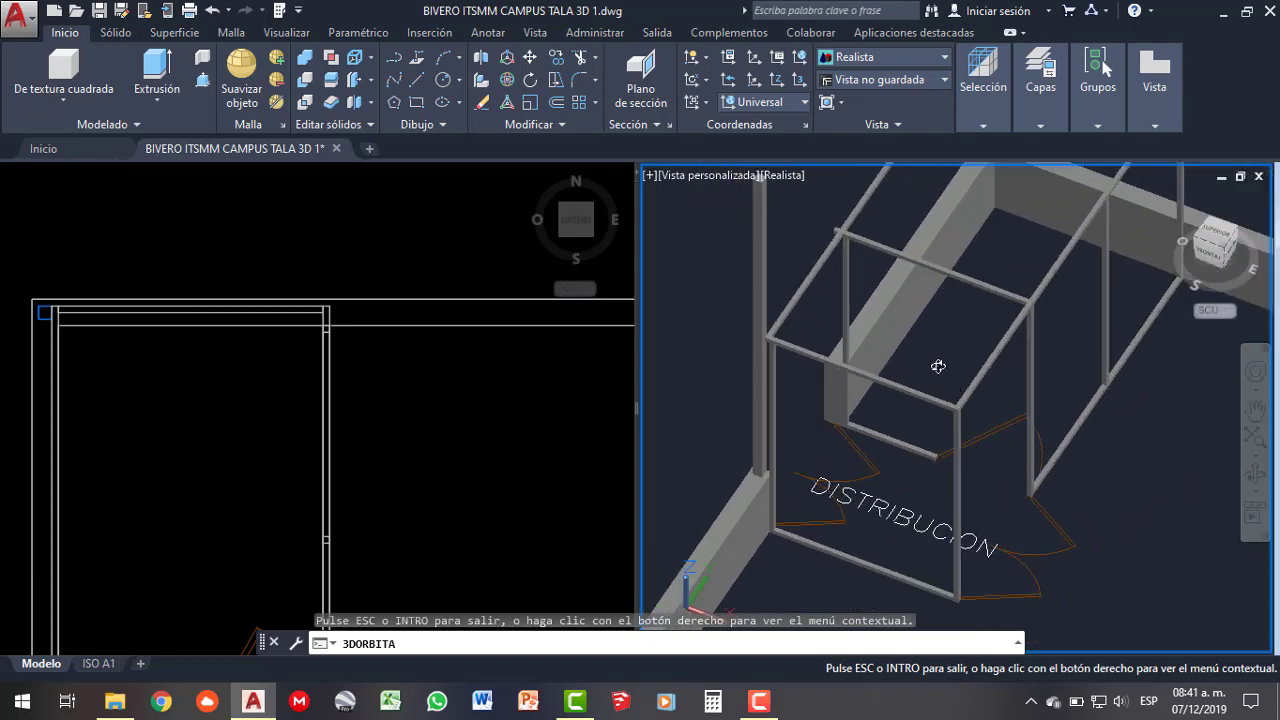
- Select the post beside the doorway and begin a copy, then cancel it
{"action": "left_click_drag", "start_coordinate": [938, 366], "coordinate": [938, 366]}
{"action": "scroll", "coordinate": [930, 440], "scroll_direction": "up", "scroll_amount": 2}
{"action": "scroll", "coordinate": [929, 457], "scroll_direction": "up", "scroll_amount": 3}
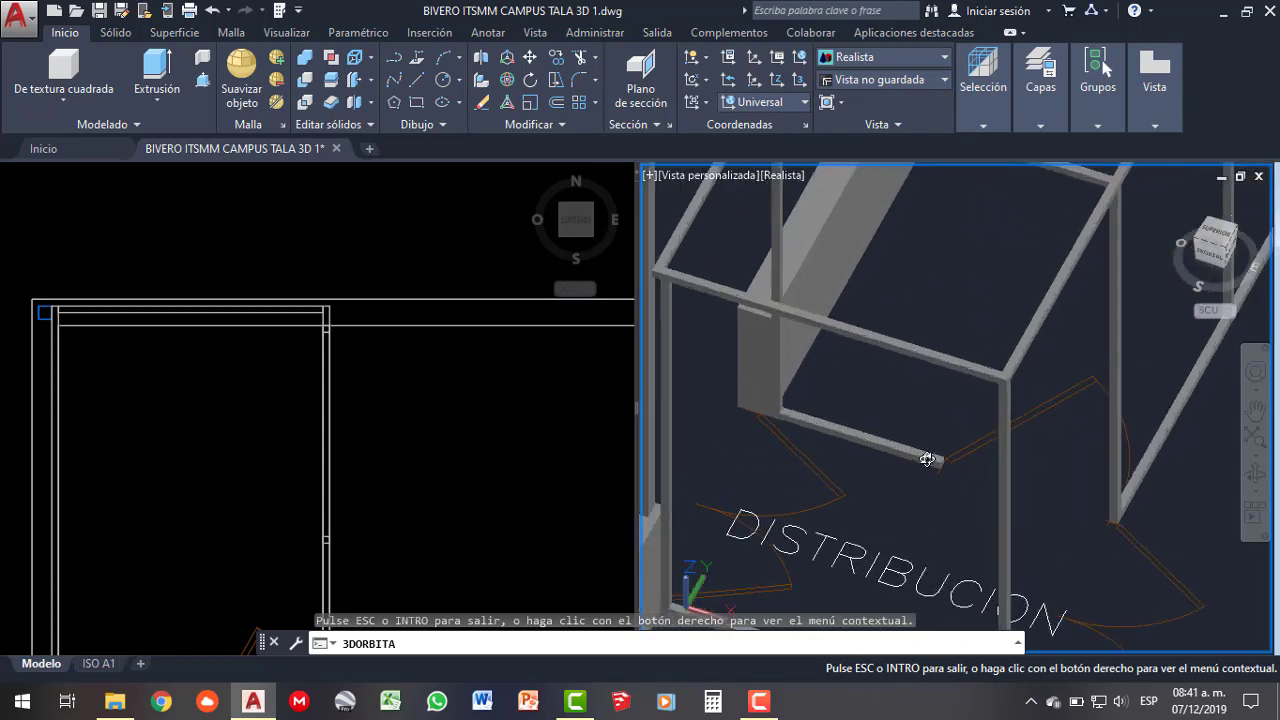
{"action": "scroll", "coordinate": [940, 456], "scroll_direction": "up", "scroll_amount": 3}
{"action": "scroll", "coordinate": [944, 455], "scroll_direction": "up", "scroll_amount": 2}
{"action": "scroll", "coordinate": [944, 455], "scroll_direction": "down", "scroll_amount": 2}
{"action": "key", "text": "Escape"}
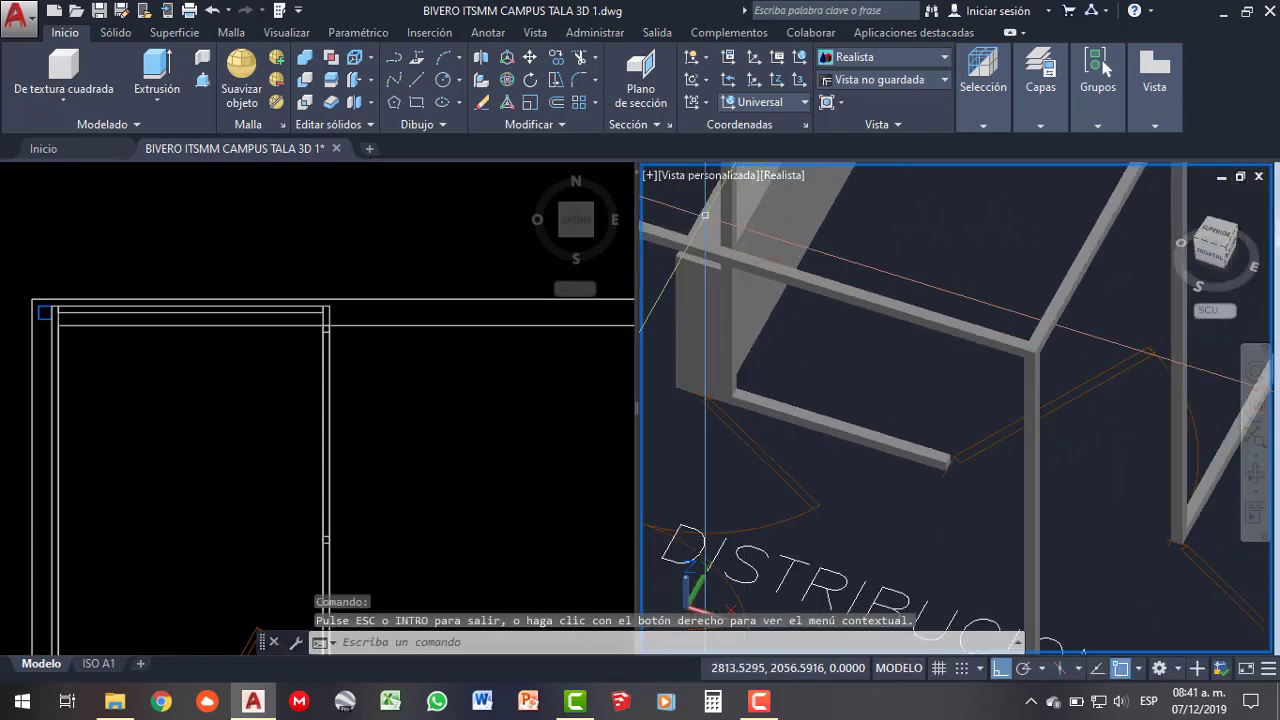
{"action": "left_click", "coordinate": [727, 200]}
{"action": "type", "text": "cp"}
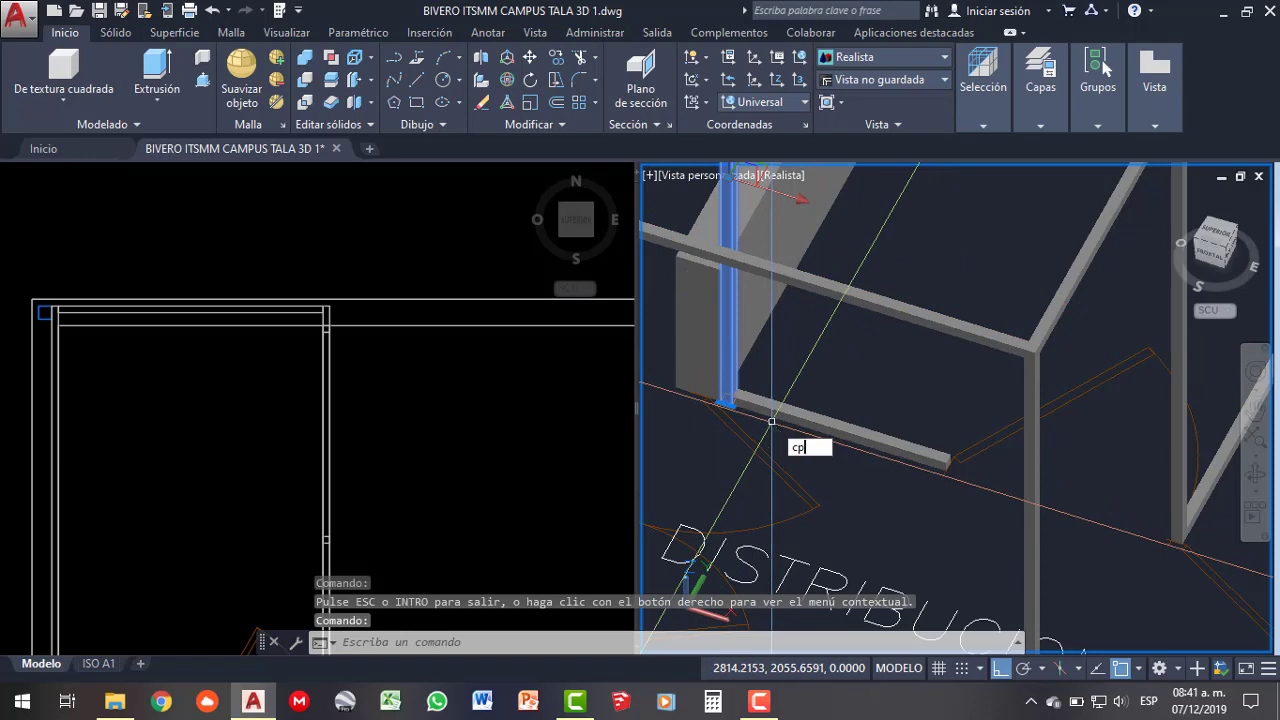
{"action": "key", "text": "Return"}
{"action": "scroll", "coordinate": [740, 420], "scroll_direction": "up", "scroll_amount": 2}
{"action": "scroll", "coordinate": [720, 400], "scroll_direction": "up", "scroll_amount": 2}
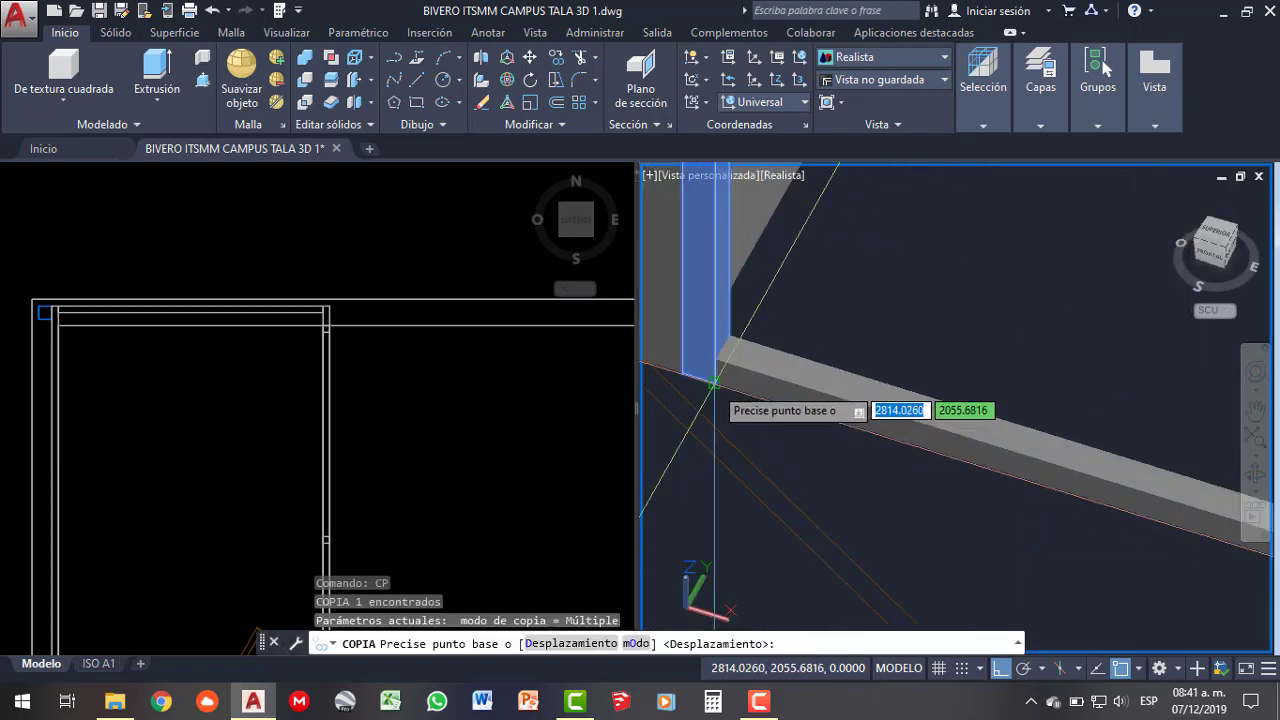
{"action": "scroll", "coordinate": [724, 375], "scroll_direction": "down", "scroll_amount": 3}
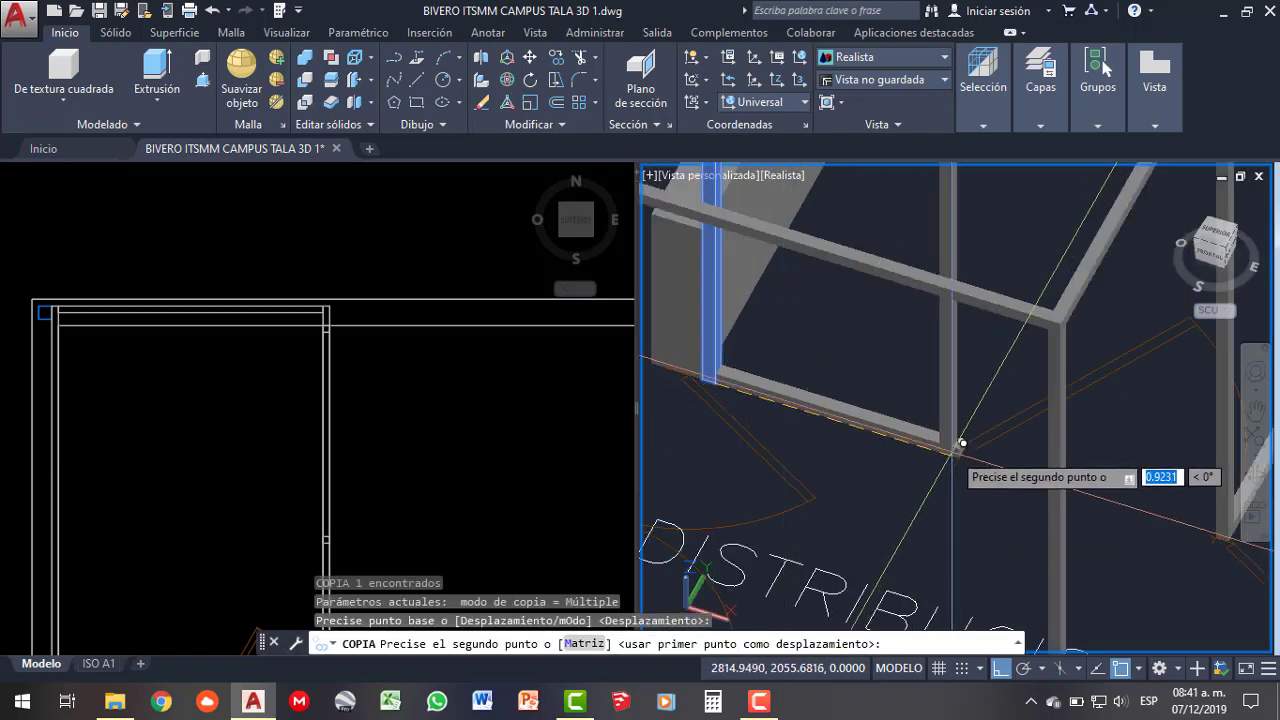
{"action": "scroll", "coordinate": [962, 440], "scroll_direction": "up", "scroll_amount": 3}
{"action": "scroll", "coordinate": [970, 478], "scroll_direction": "up", "scroll_amount": 2}
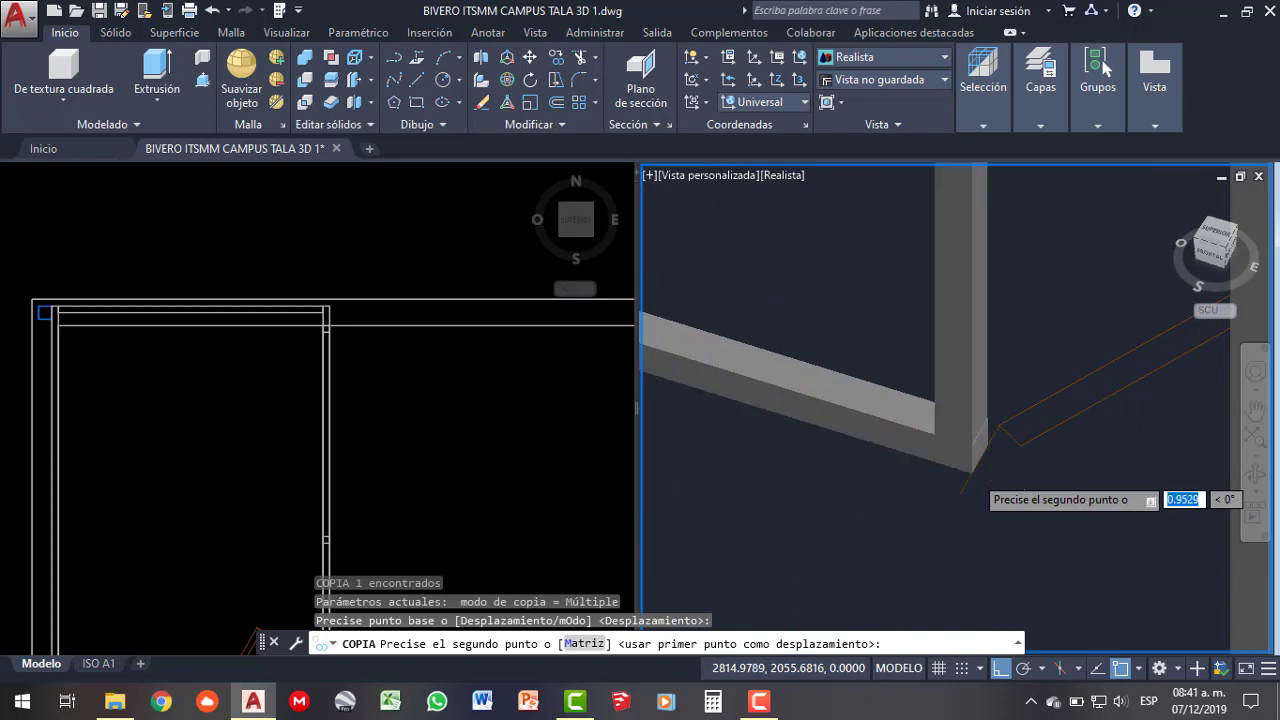
{"action": "scroll", "coordinate": [987, 468], "scroll_direction": "up", "scroll_amount": 3}
{"action": "scroll", "coordinate": [982, 461], "scroll_direction": "up", "scroll_amount": 2}
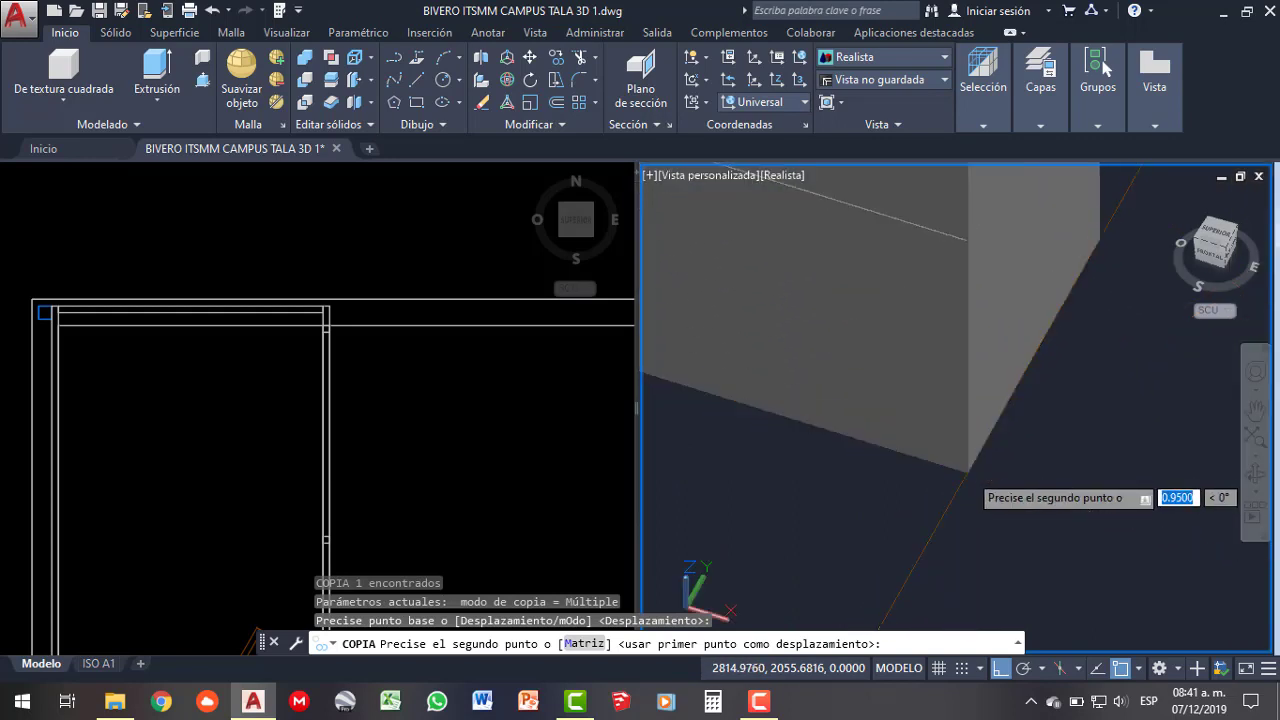
{"action": "scroll", "coordinate": [977, 462], "scroll_direction": "down", "scroll_amount": 2}
{"action": "scroll", "coordinate": [978, 460], "scroll_direction": "down", "scroll_amount": 2}
{"action": "scroll", "coordinate": [983, 468], "scroll_direction": "down", "scroll_amount": 2}
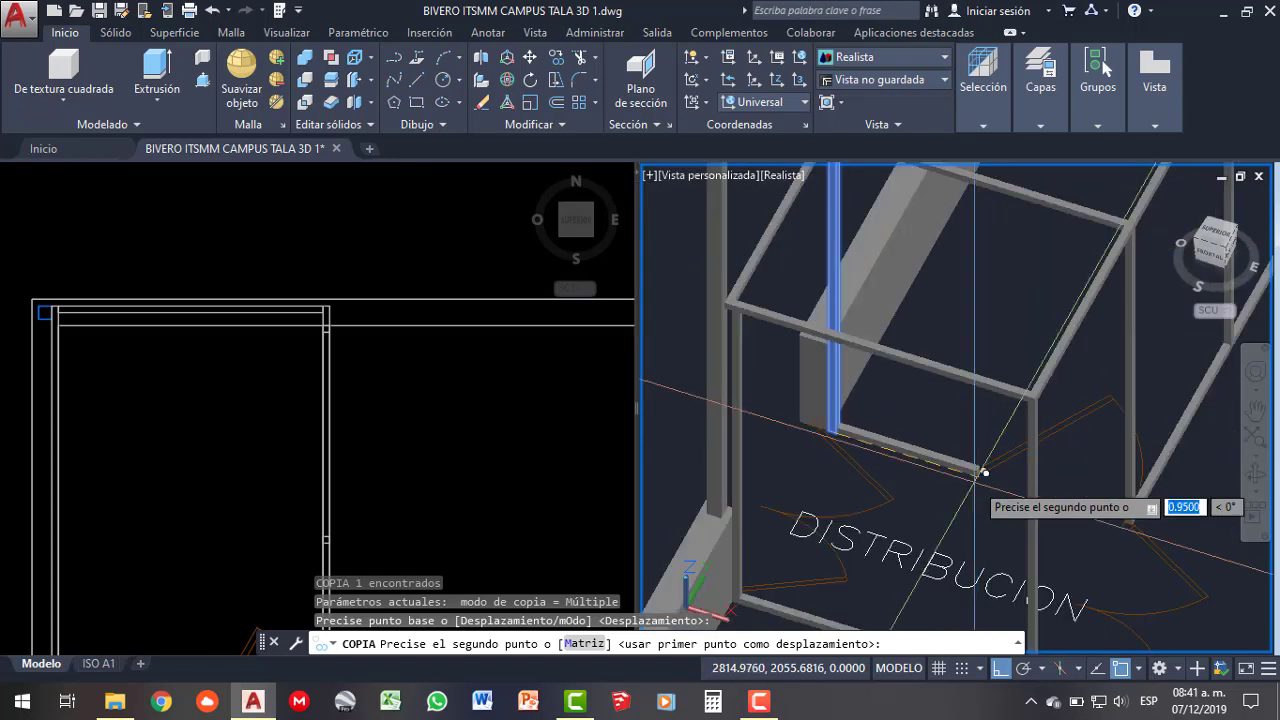
{"action": "key", "text": "Escape"}
- Select the interior vertical post in 3D and make the plan viewport active
{"action": "left_click", "coordinate": [423, 423]}
{"action": "scroll", "coordinate": [334, 296], "scroll_direction": "down", "scroll_amount": 3}
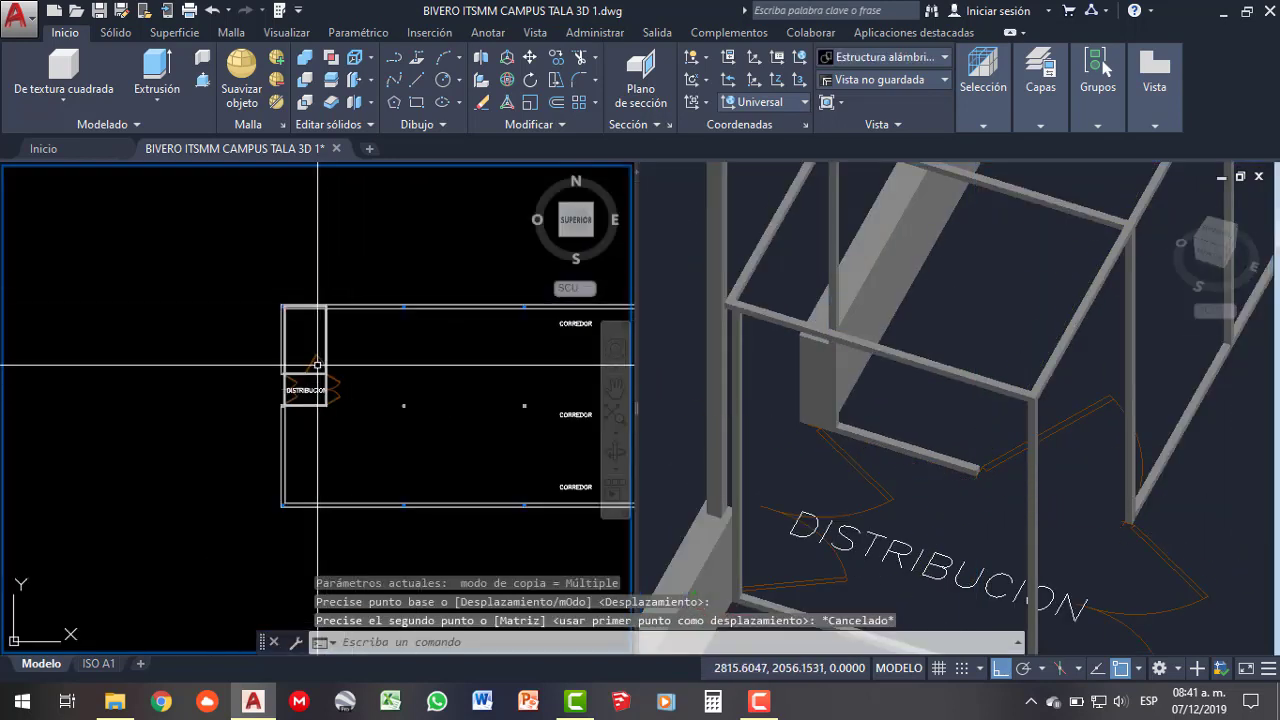
{"action": "scroll", "coordinate": [317, 365], "scroll_direction": "up", "scroll_amount": 5}
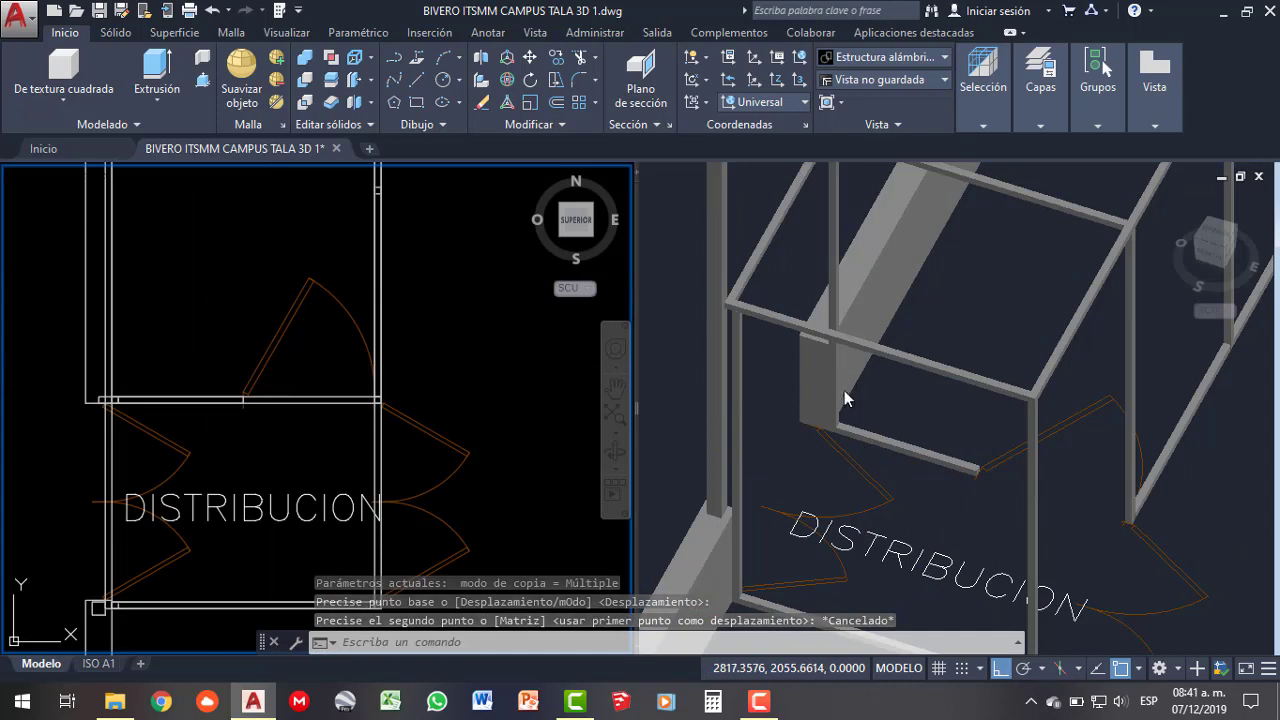
{"action": "left_click", "coordinate": [862, 350]}
{"action": "left_click", "coordinate": [830, 248]}
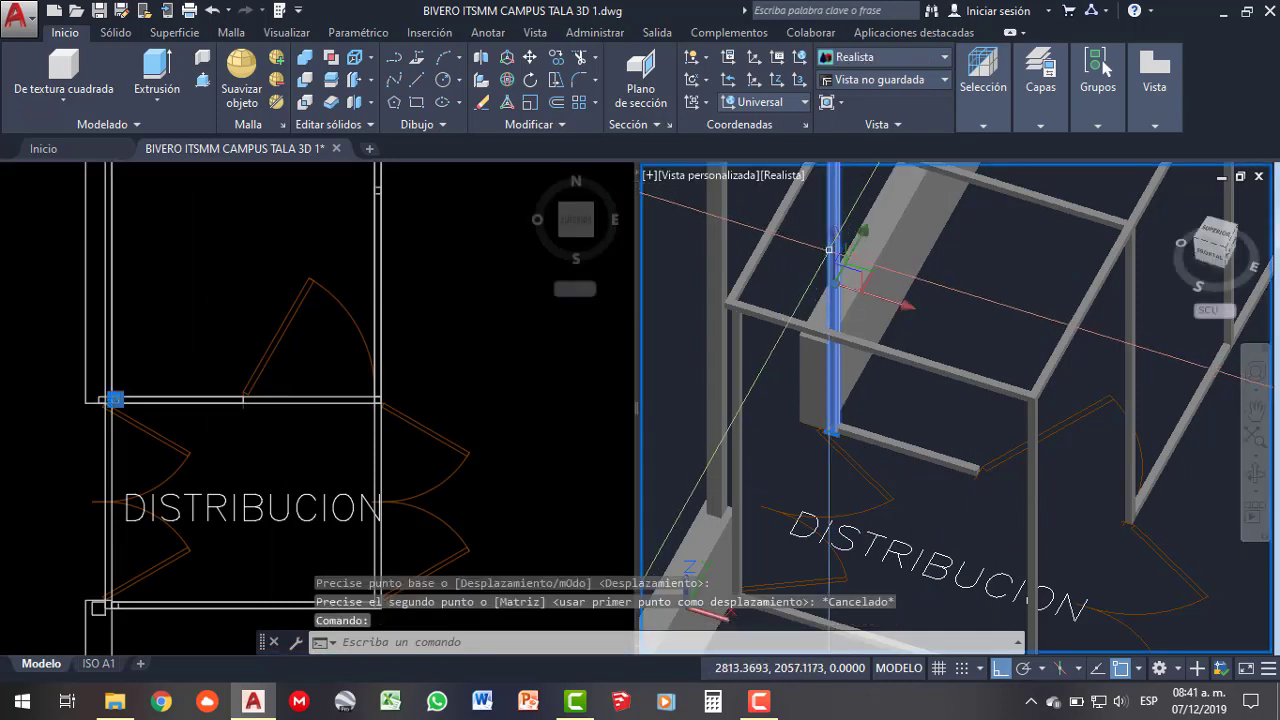
{"action": "left_click", "coordinate": [247, 440]}
{"action": "scroll", "coordinate": [125, 398], "scroll_direction": "up", "scroll_amount": 4}
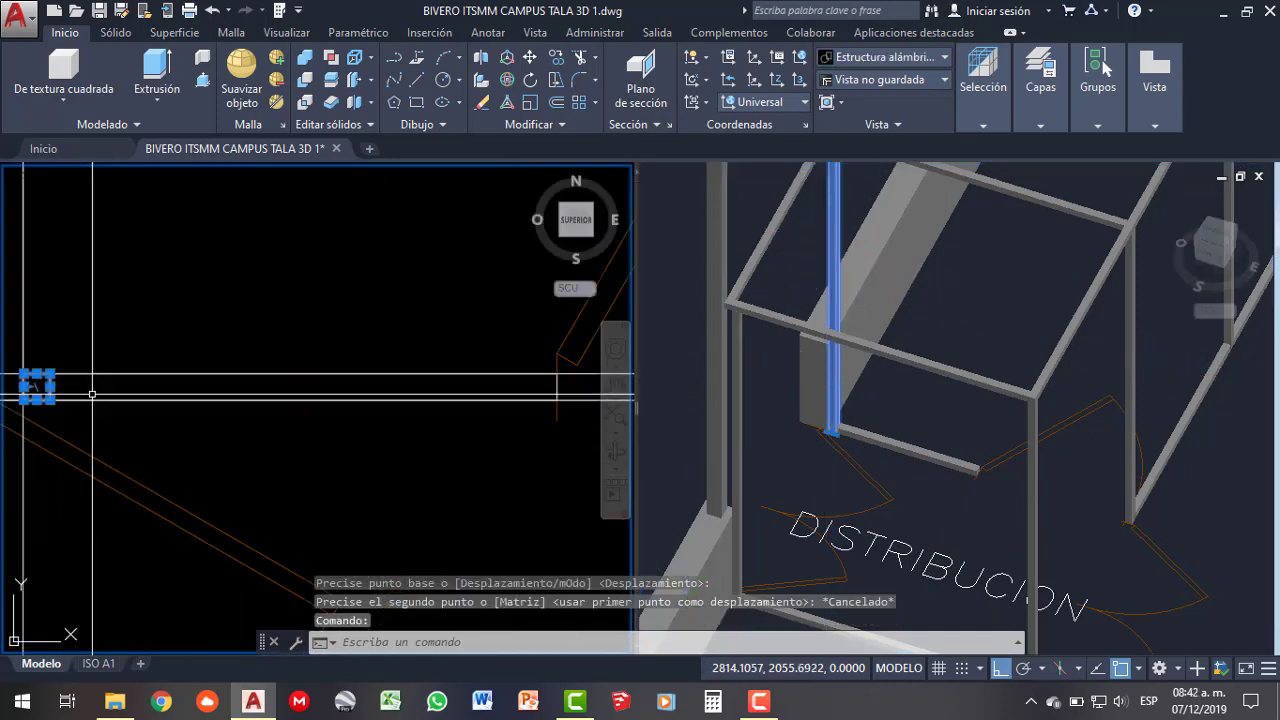
{"action": "scroll", "coordinate": [92, 395], "scroll_direction": "up", "scroll_amount": 2}
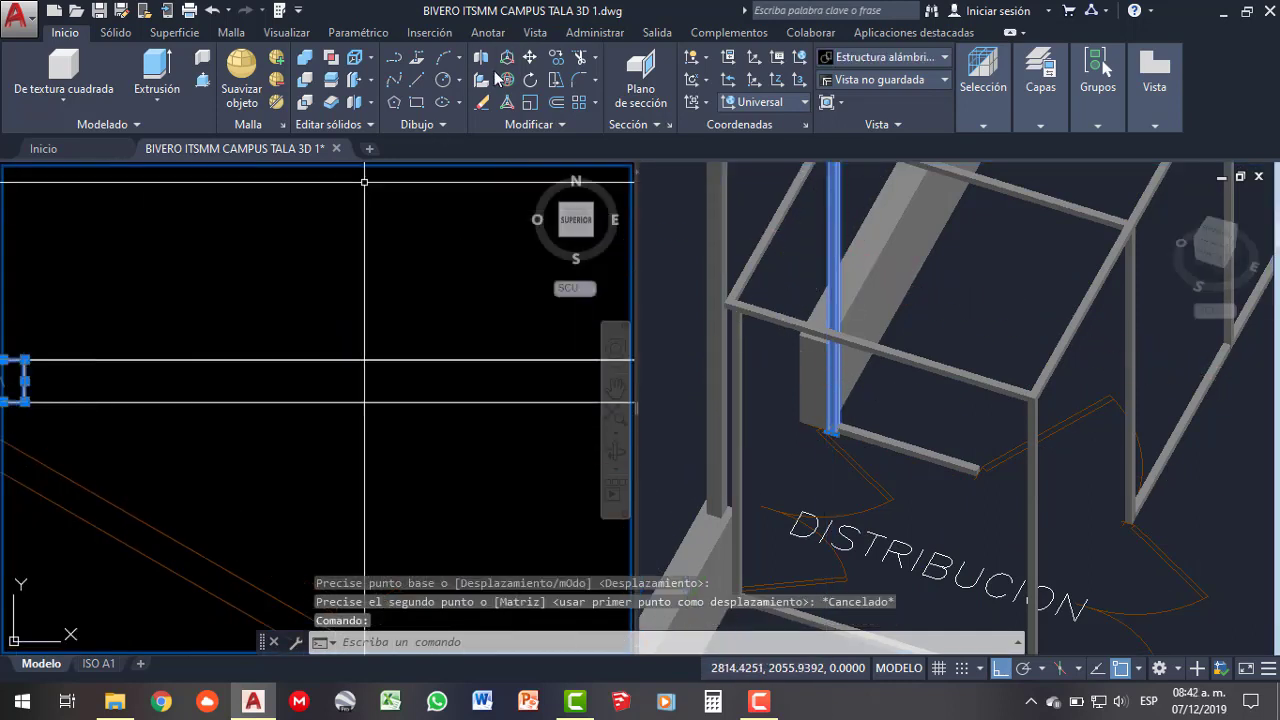
- Copy the post from its corner 0.95 along the wall beside DISTRIBUCION
{"action": "left_click", "coordinate": [557, 60]}
{"action": "left_click", "coordinate": [23, 401]}
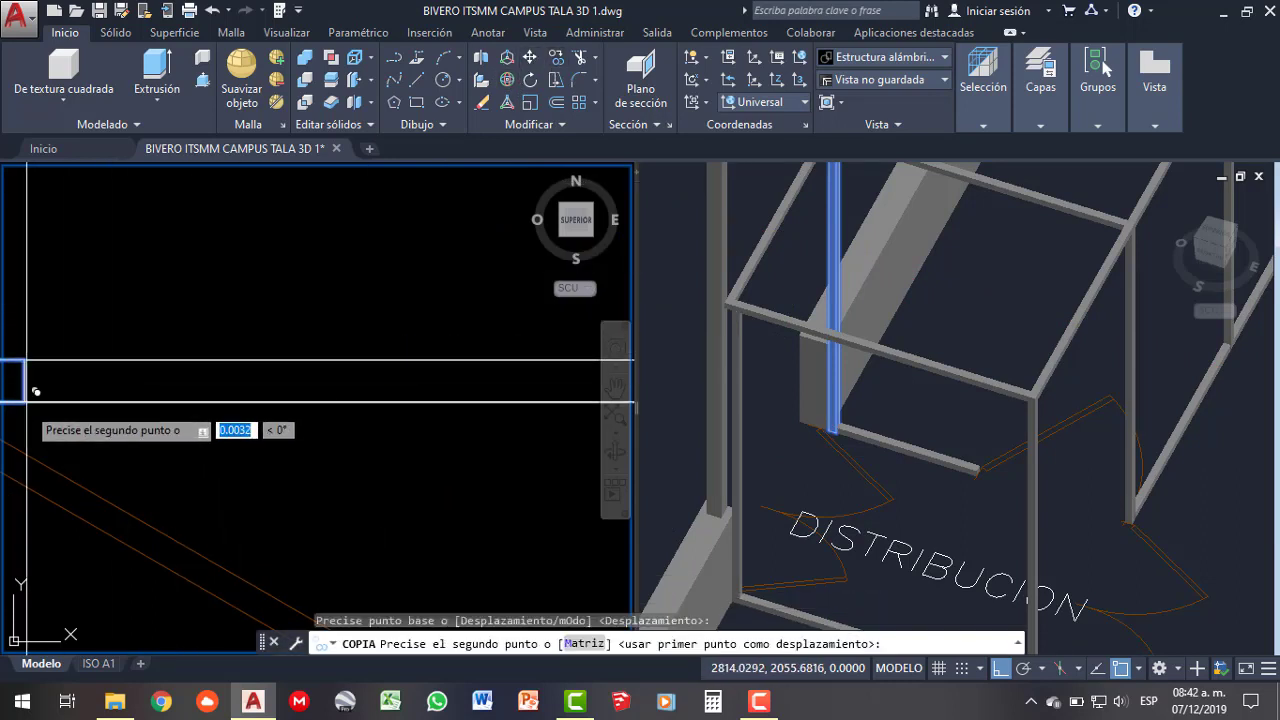
{"action": "scroll", "coordinate": [30, 375], "scroll_direction": "down", "scroll_amount": 2}
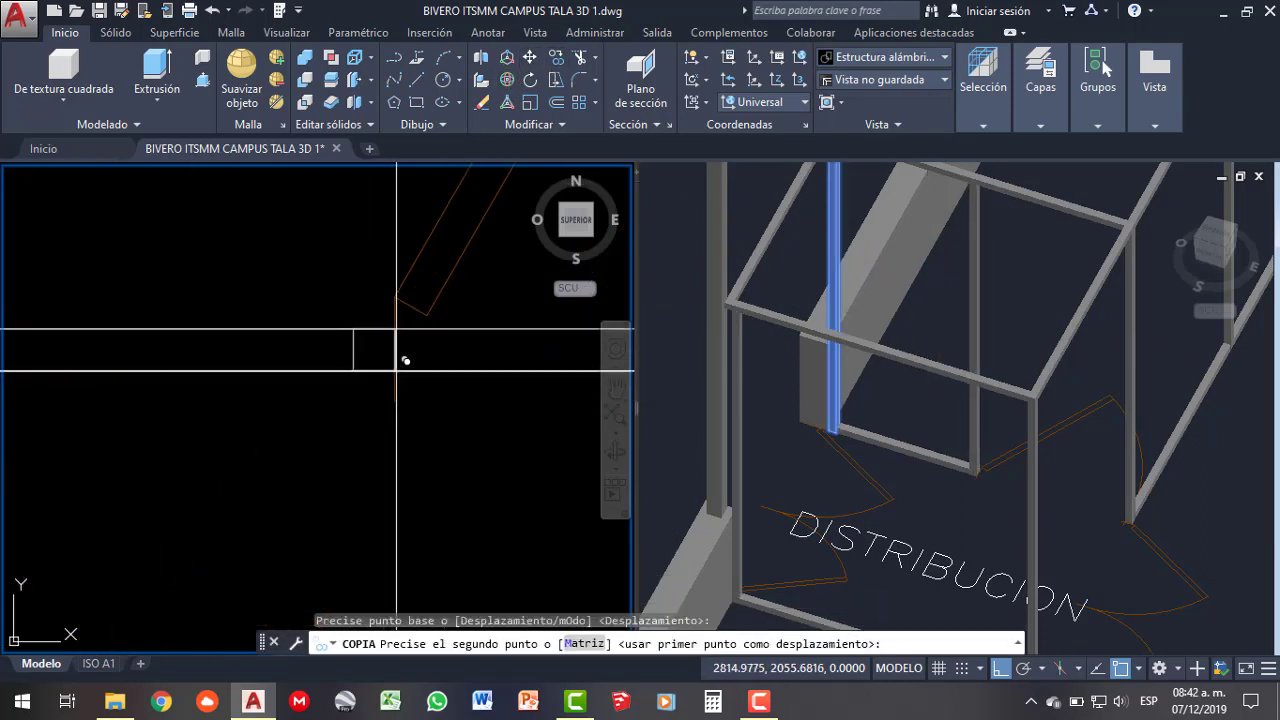
{"action": "left_click", "coordinate": [396, 368]}
{"action": "scroll", "coordinate": [400, 365], "scroll_direction": "down", "scroll_amount": 4}
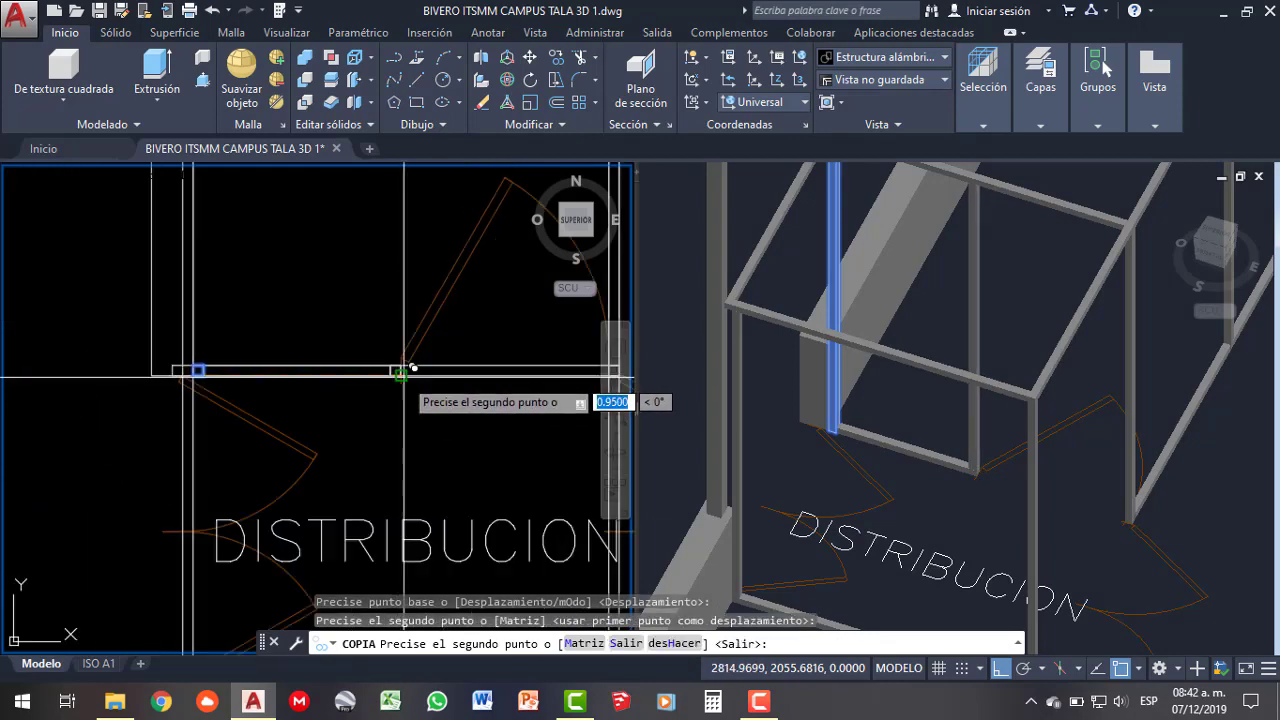
{"action": "key", "text": "Escape"}
{"action": "left_click", "coordinate": [1013, 312]}
{"action": "scroll", "coordinate": [928, 356], "scroll_direction": "down", "scroll_amount": 3}
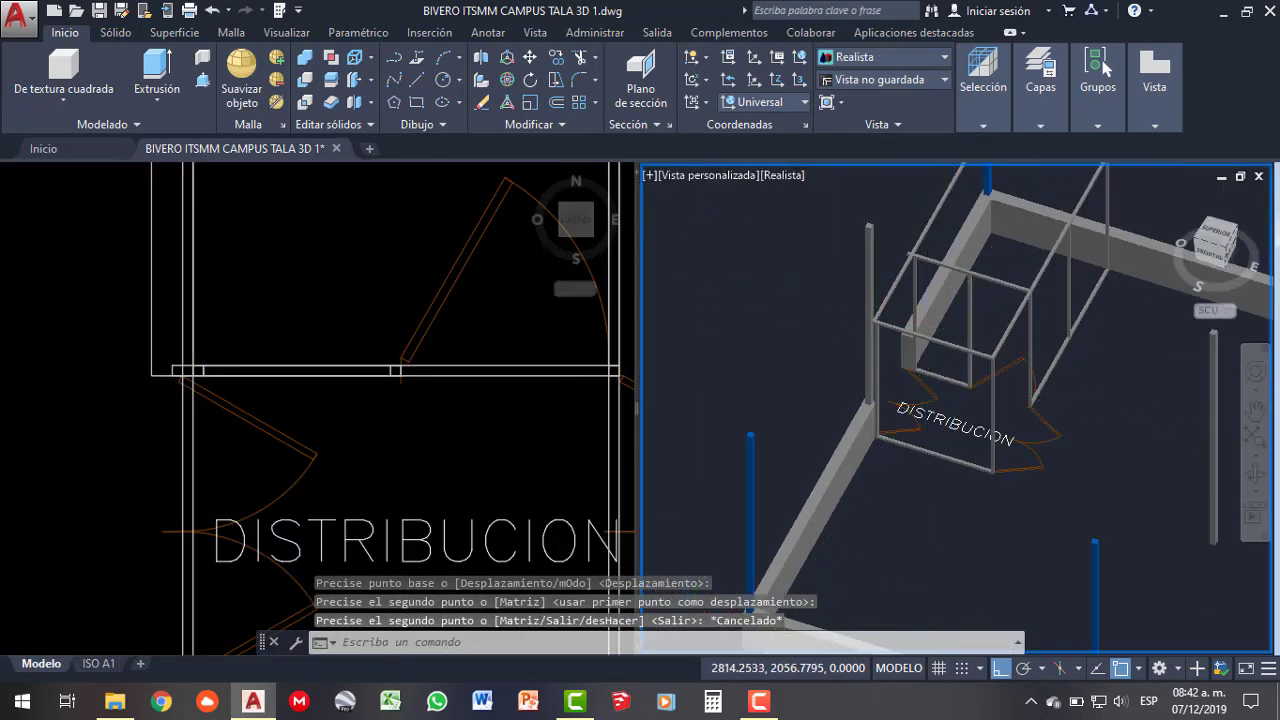
{"action": "scroll", "coordinate": [975, 313], "scroll_direction": "up", "scroll_amount": 2}
{"action": "scroll", "coordinate": [980, 309], "scroll_direction": "up", "scroll_amount": 2}
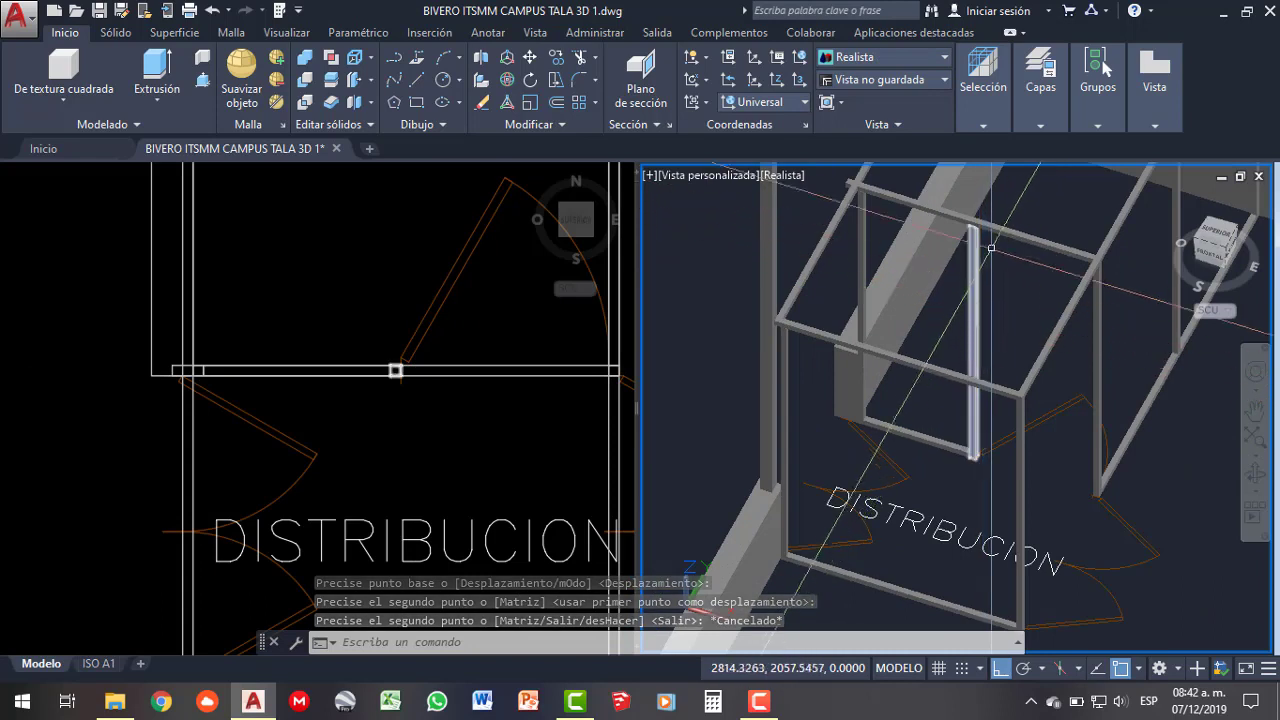
{"action": "scroll", "coordinate": [988, 312], "scroll_direction": "up", "scroll_amount": 1}
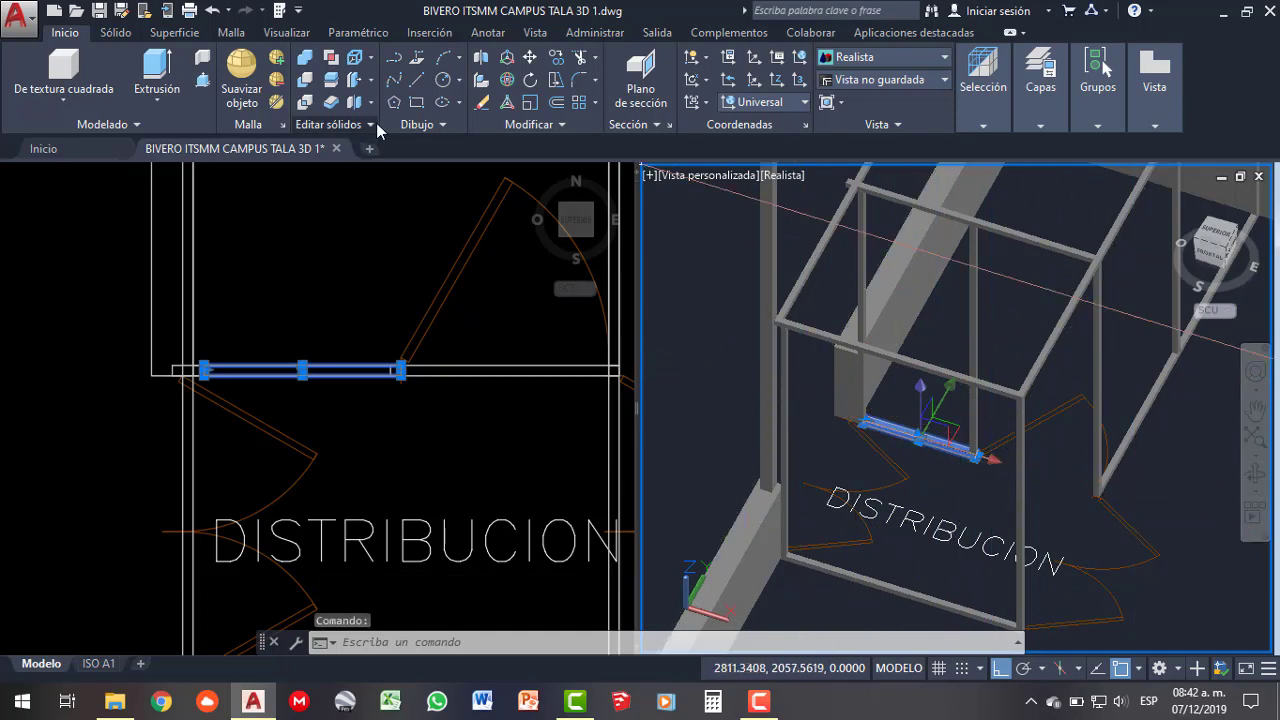
- Copy the doorway's bottom bar 2.10 upward near the post tops
{"action": "left_click", "coordinate": [557, 57]}
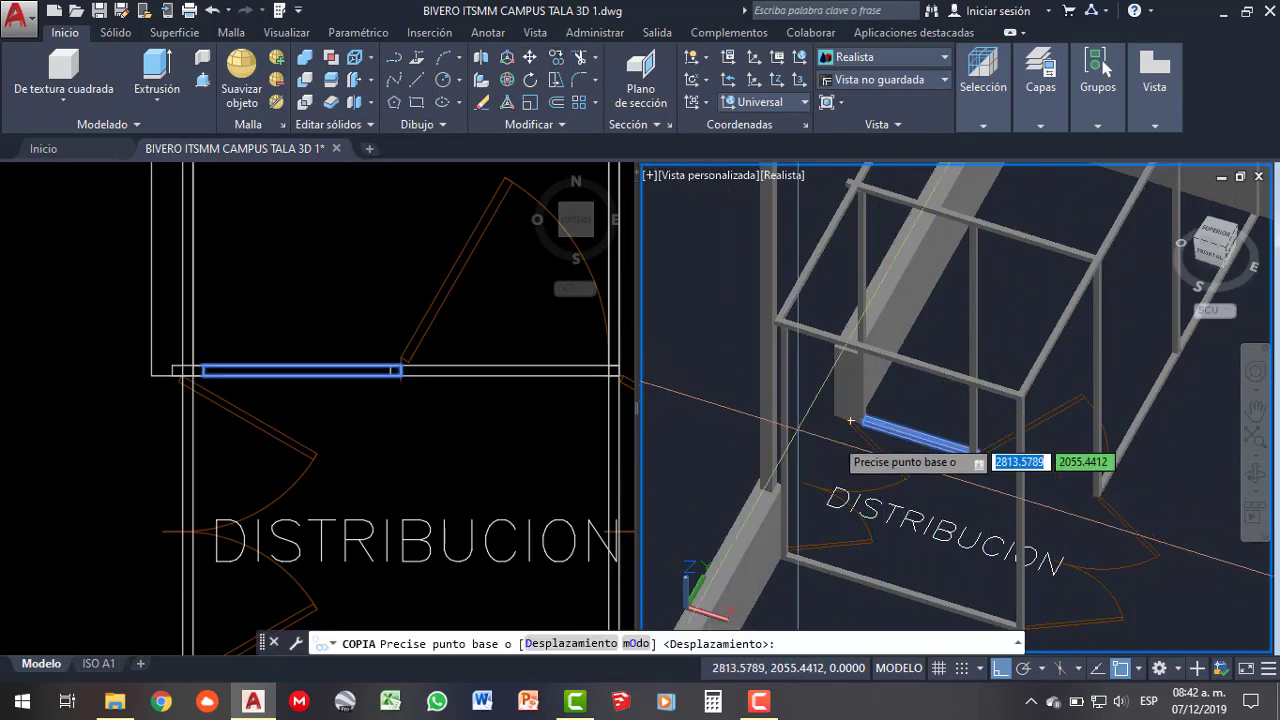
{"action": "scroll", "coordinate": [810, 432], "scroll_direction": "down", "scroll_amount": 2}
{"action": "left_click", "coordinate": [795, 400]}
{"action": "type", "text": "2.1"}
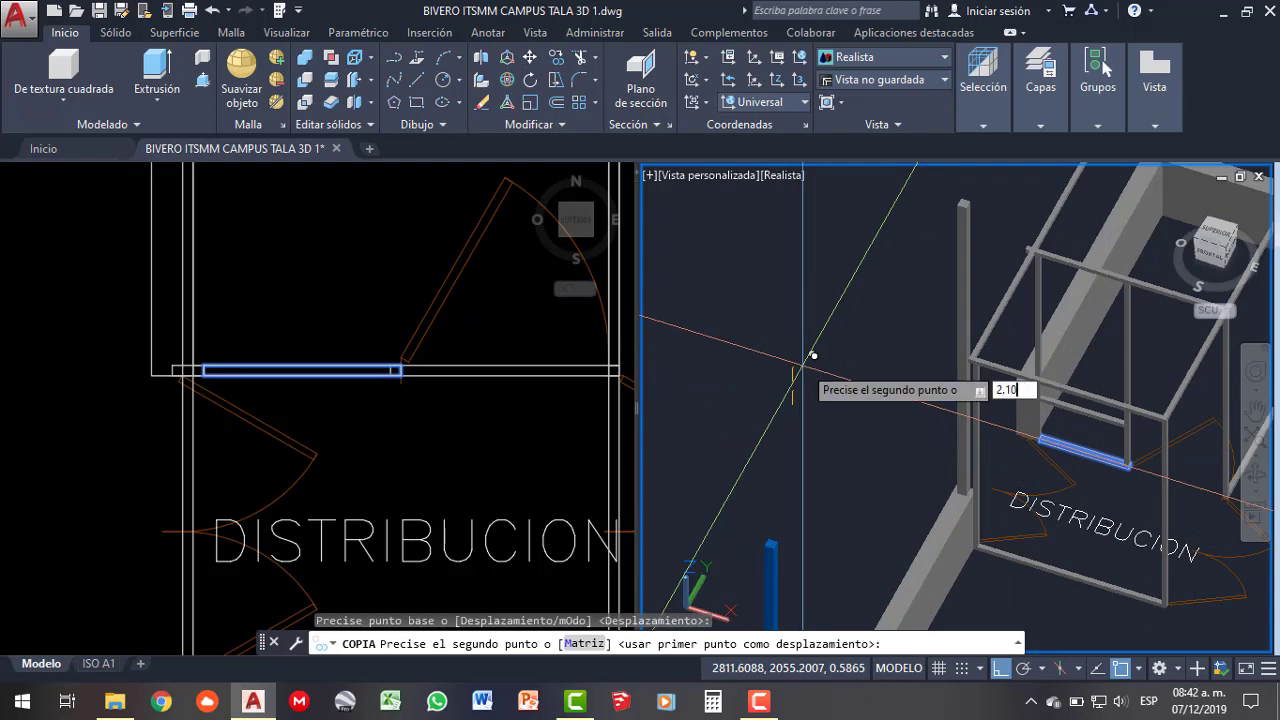
{"action": "key", "text": "Return"}
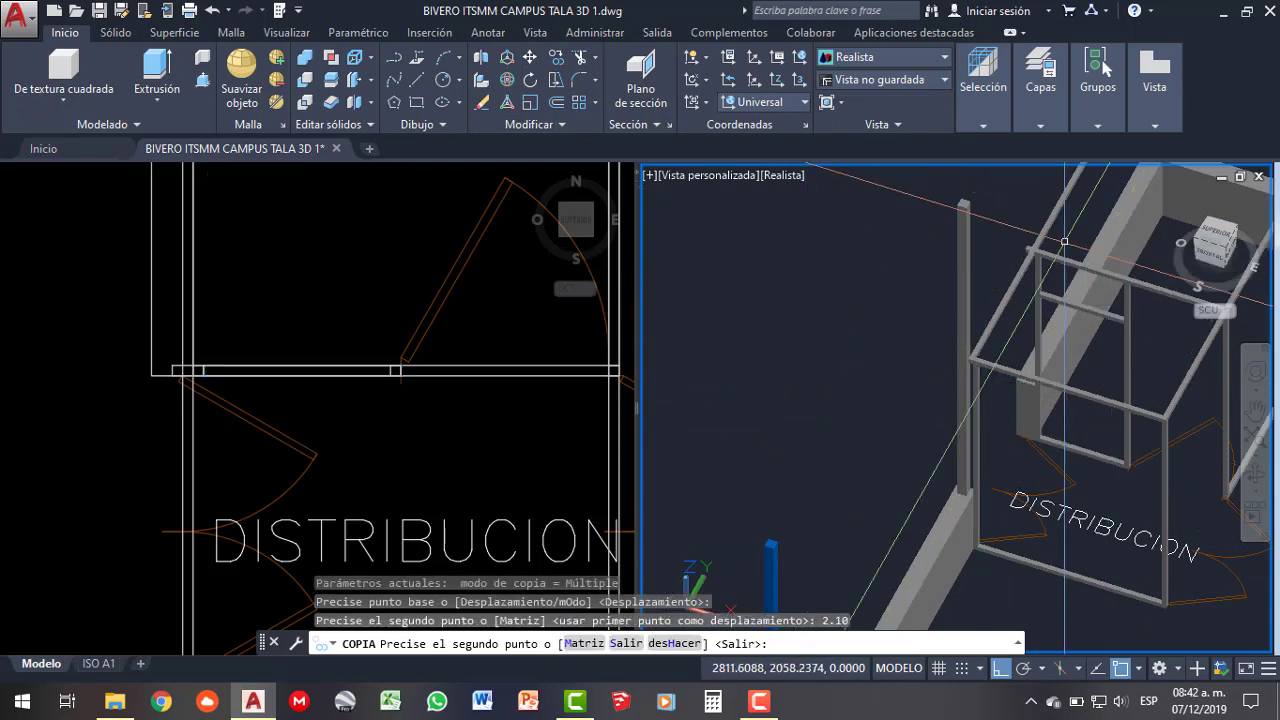
{"action": "key", "text": "Escape"}
- Move the copied upper bar sideways in plan view so it sits between the posts
{"action": "left_click", "coordinate": [1062, 302]}
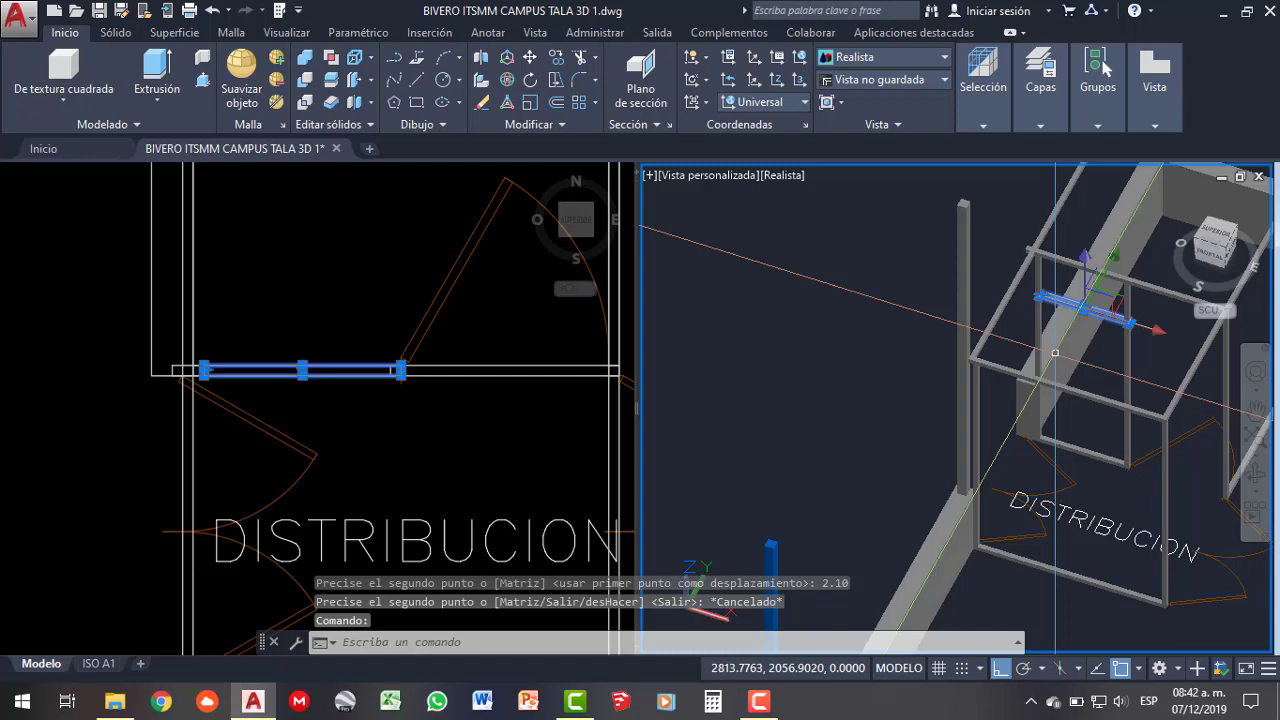
{"action": "left_click", "coordinate": [513, 428]}
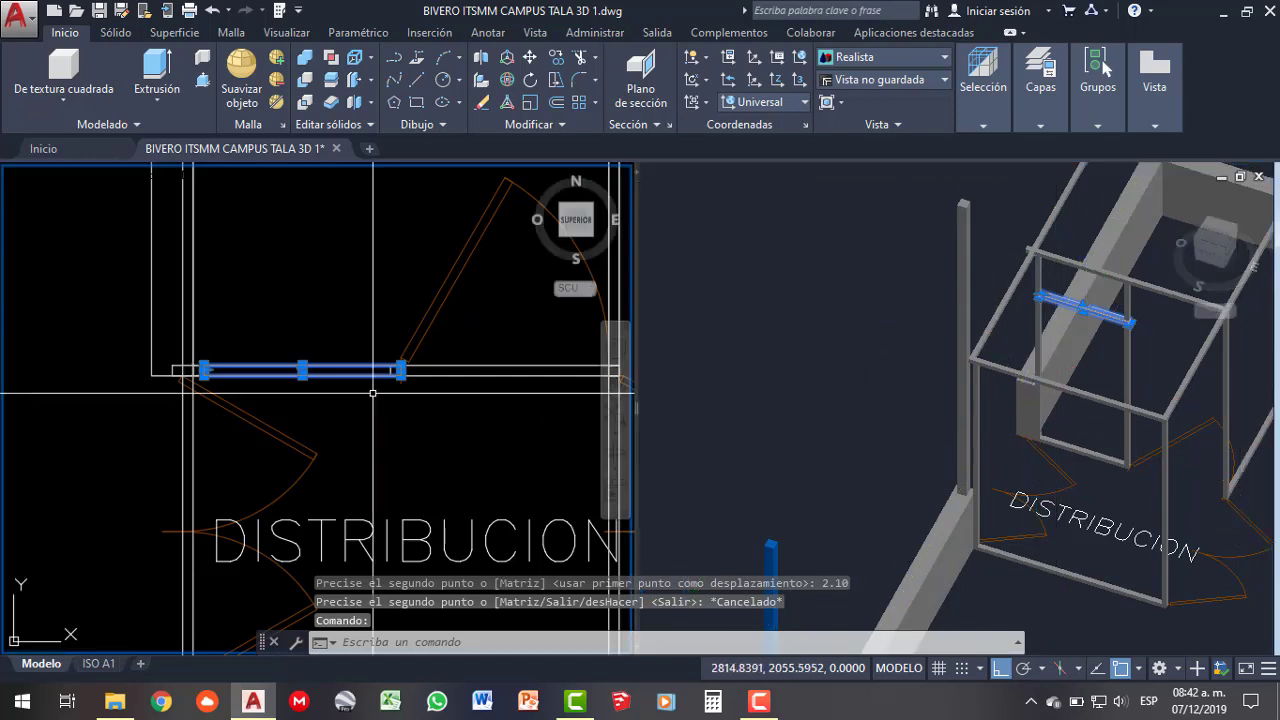
{"action": "left_click", "coordinate": [530, 60]}
{"action": "scroll", "coordinate": [395, 385], "scroll_direction": "up", "scroll_amount": 2}
{"action": "scroll", "coordinate": [392, 400], "scroll_direction": "up", "scroll_amount": 3}
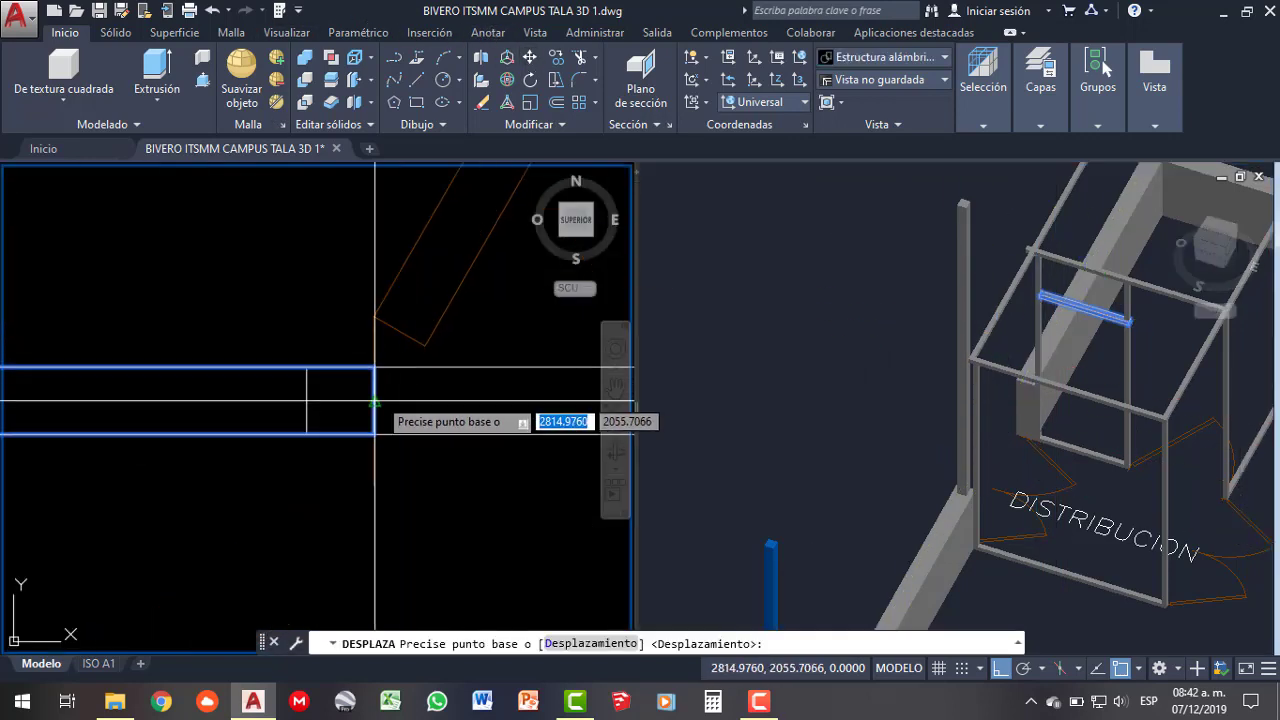
{"action": "left_click", "coordinate": [375, 401]}
{"action": "scroll", "coordinate": [214, 406], "scroll_direction": "down", "scroll_amount": 2}
{"action": "scroll", "coordinate": [300, 390], "scroll_direction": "up", "scroll_amount": 2}
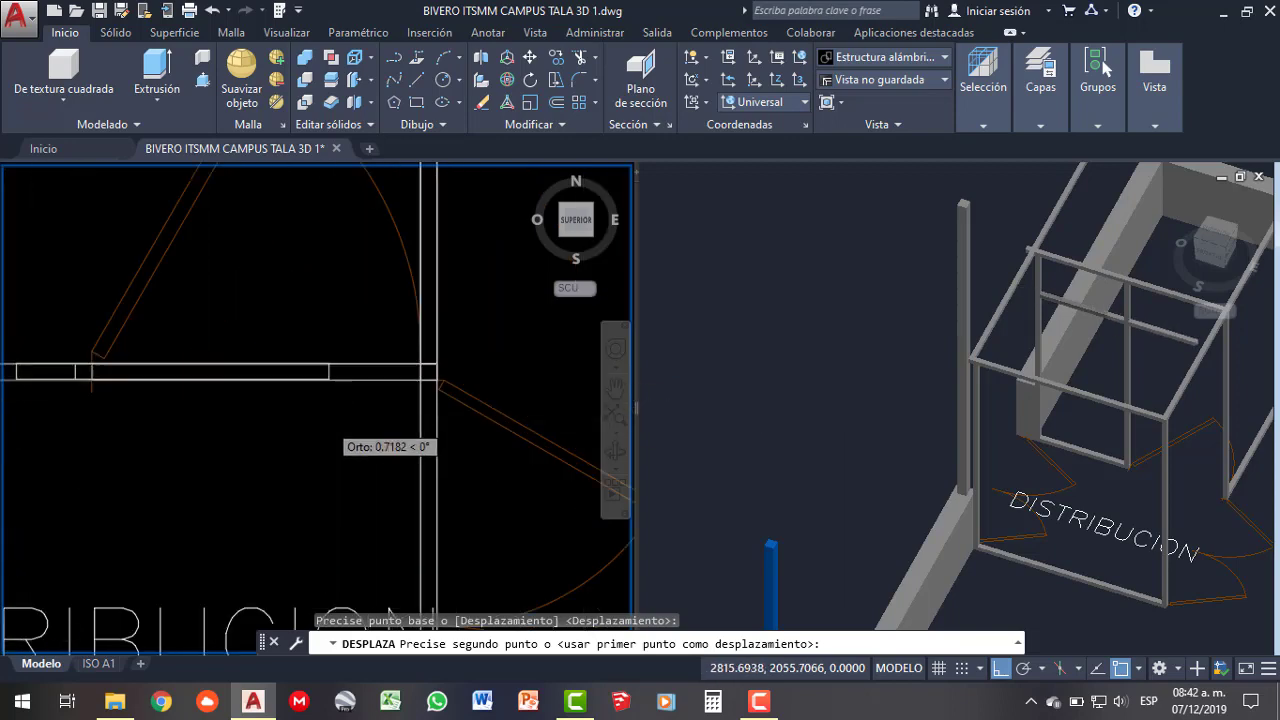
{"action": "scroll", "coordinate": [480, 340], "scroll_direction": "up", "scroll_amount": 2}
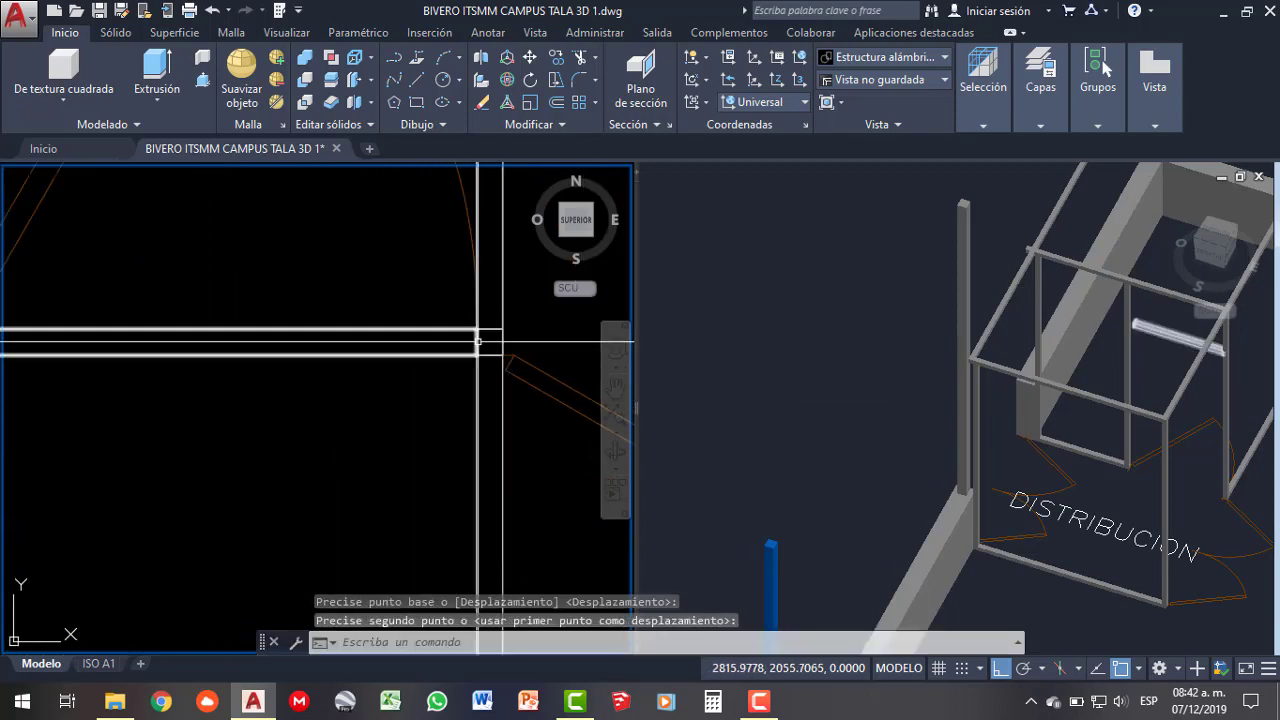
{"action": "key", "text": "Escape"}
{"action": "left_click", "coordinate": [1175, 324]}
{"action": "scroll", "coordinate": [1160, 324], "scroll_direction": "up", "scroll_amount": 2}
{"action": "scroll", "coordinate": [1203, 451], "scroll_direction": "up", "scroll_amount": 1}
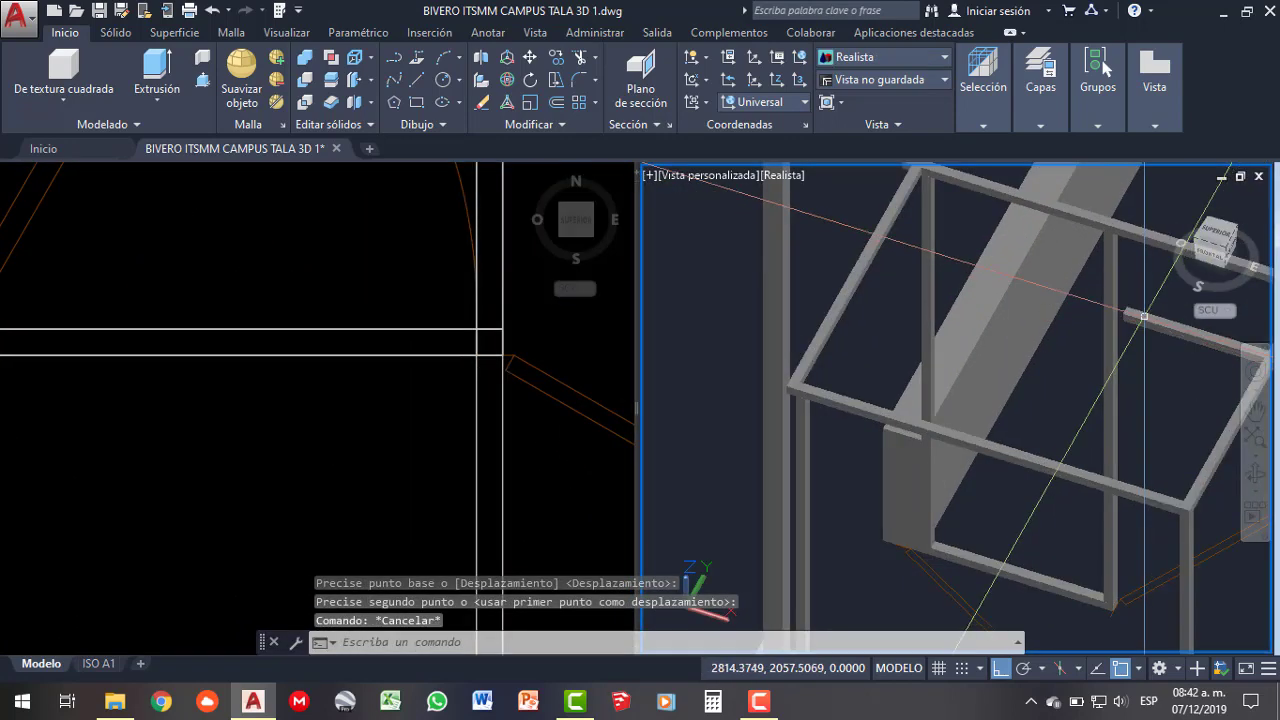
{"action": "scroll", "coordinate": [1203, 451], "scroll_direction": "up", "scroll_amount": 1}
{"action": "left_click", "coordinate": [1256, 474]}
- Press-pull the square-tube post's face to extrude it upward
{"action": "mouse_move", "coordinate": [1100, 371]}
{"action": "left_mouse_down"}
{"action": "mouse_move", "coordinate": [967, 408]}
{"action": "mouse_move", "coordinate": [1158, 207]}
{"action": "mouse_move", "coordinate": [1086, 331]}
{"action": "left_mouse_up"}
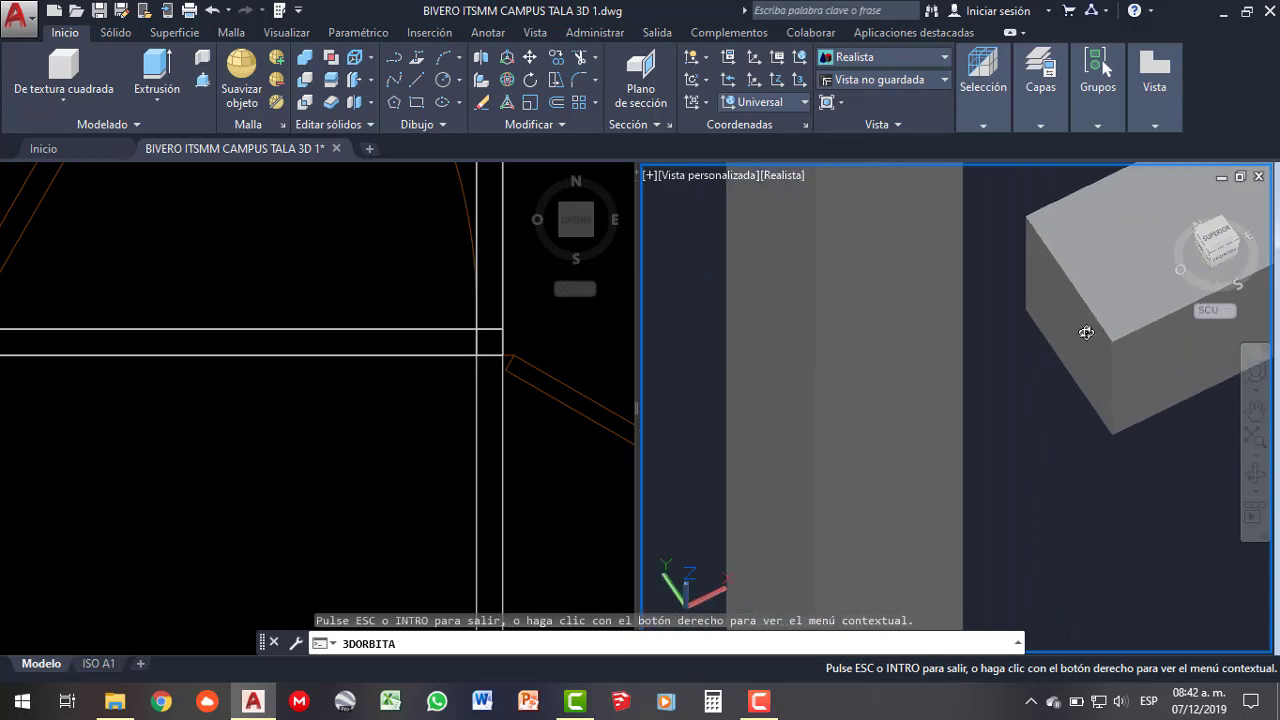
{"action": "key", "text": "Escape"}
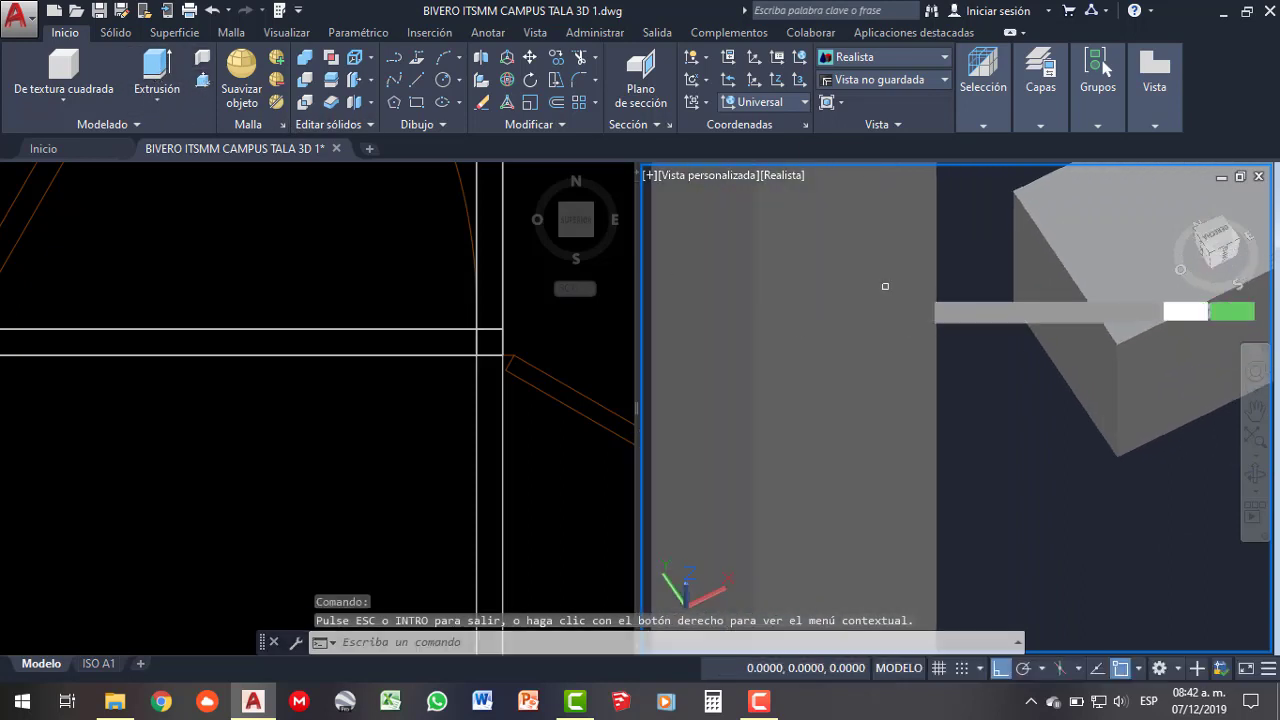
{"action": "key", "text": "ctrl+shift+e"}
{"action": "left_click", "coordinate": [970, 347]}
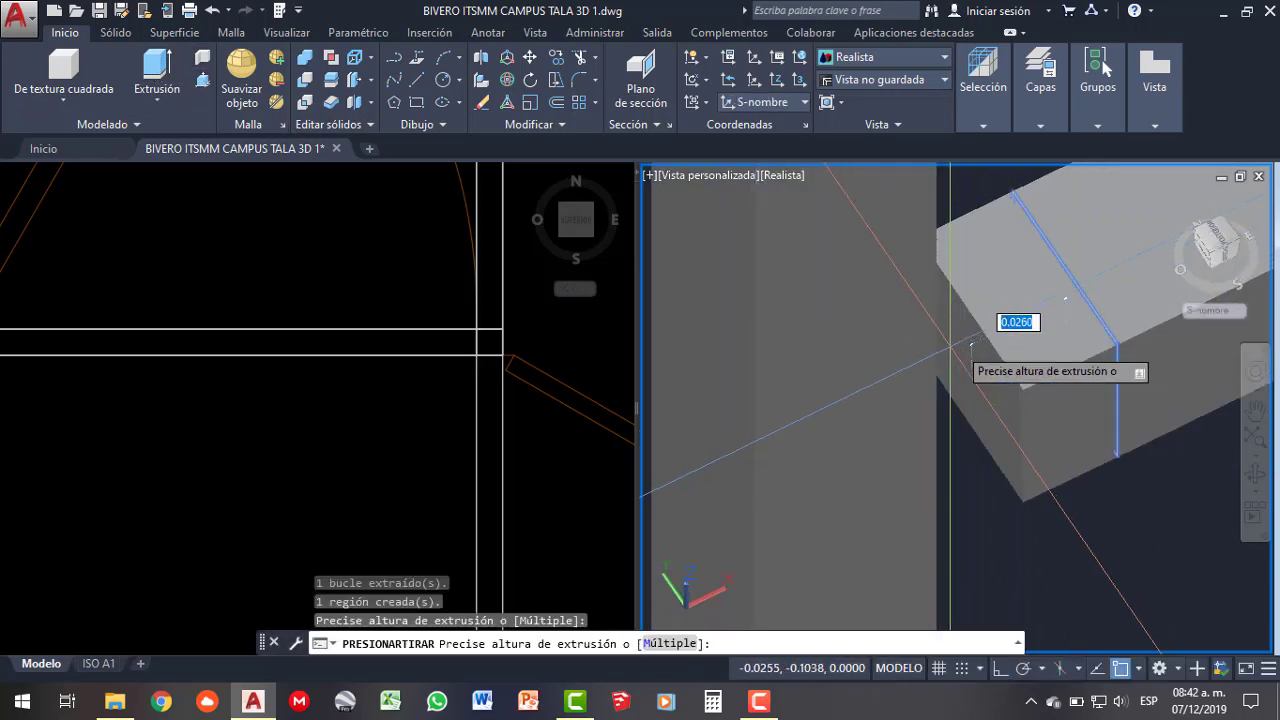
{"action": "left_click", "coordinate": [948, 355]}
{"action": "scroll", "coordinate": [857, 323], "scroll_direction": "down", "scroll_amount": 3}
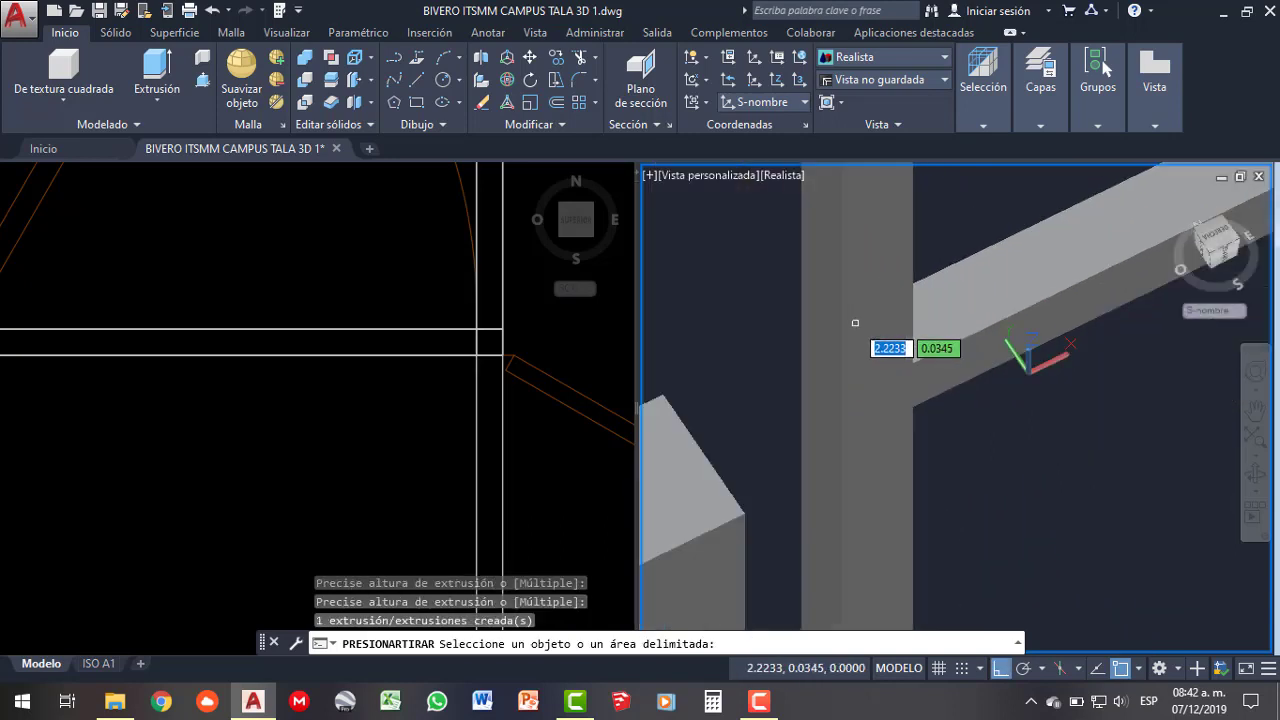
{"action": "scroll", "coordinate": [841, 334], "scroll_direction": "down", "scroll_amount": 2}
{"action": "key", "text": "Escape"}
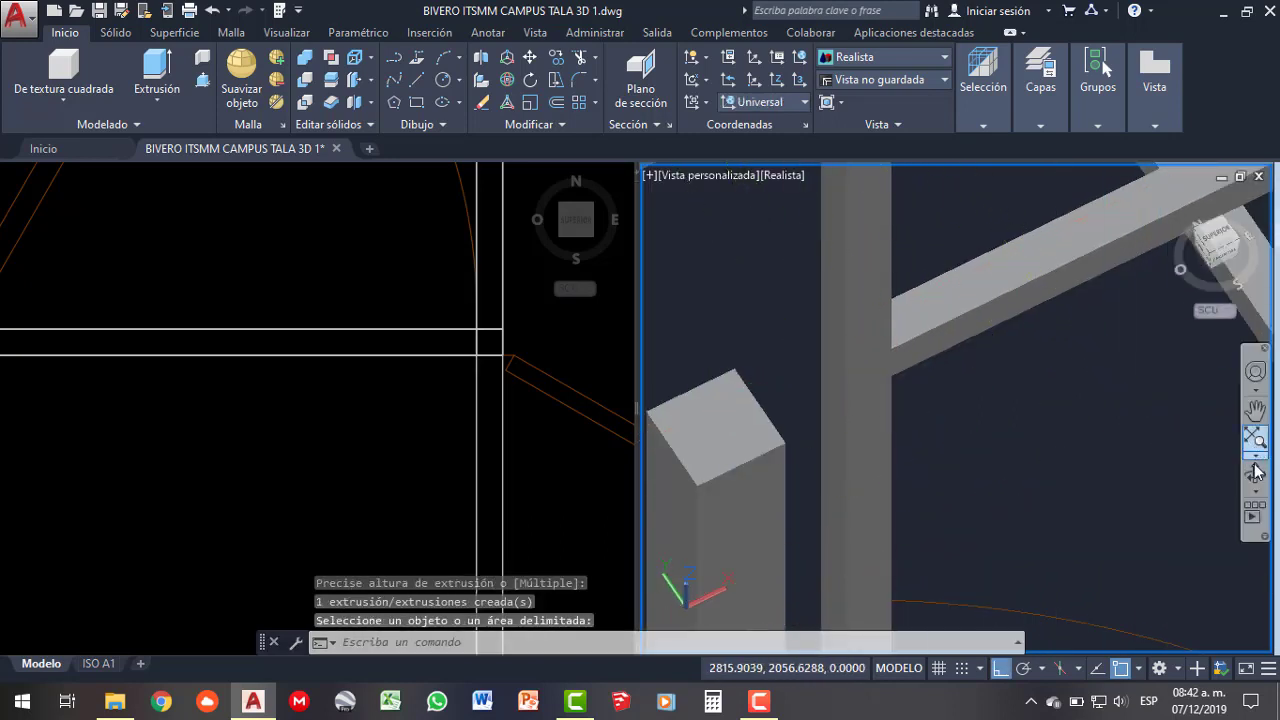
- Orbit out to a wider view of the frame around the DISTRIBUCION area
{"action": "left_click", "coordinate": [1255, 473]}
{"action": "mouse_move", "coordinate": [923, 363]}
{"action": "left_mouse_down"}
{"action": "mouse_move", "coordinate": [886, 363]}
{"action": "mouse_move", "coordinate": [803, 317]}
{"action": "mouse_move", "coordinate": [763, 314]}
{"action": "mouse_move", "coordinate": [774, 297]}
{"action": "mouse_move", "coordinate": [923, 406]}
{"action": "mouse_move", "coordinate": [837, 380]}
{"action": "mouse_move", "coordinate": [900, 171]}
{"action": "mouse_move", "coordinate": [886, 357]}
{"action": "mouse_move", "coordinate": [894, 329]}
{"action": "mouse_move", "coordinate": [939, 401]}
{"action": "left_mouse_up"}
{"action": "key", "text": "Escape"}
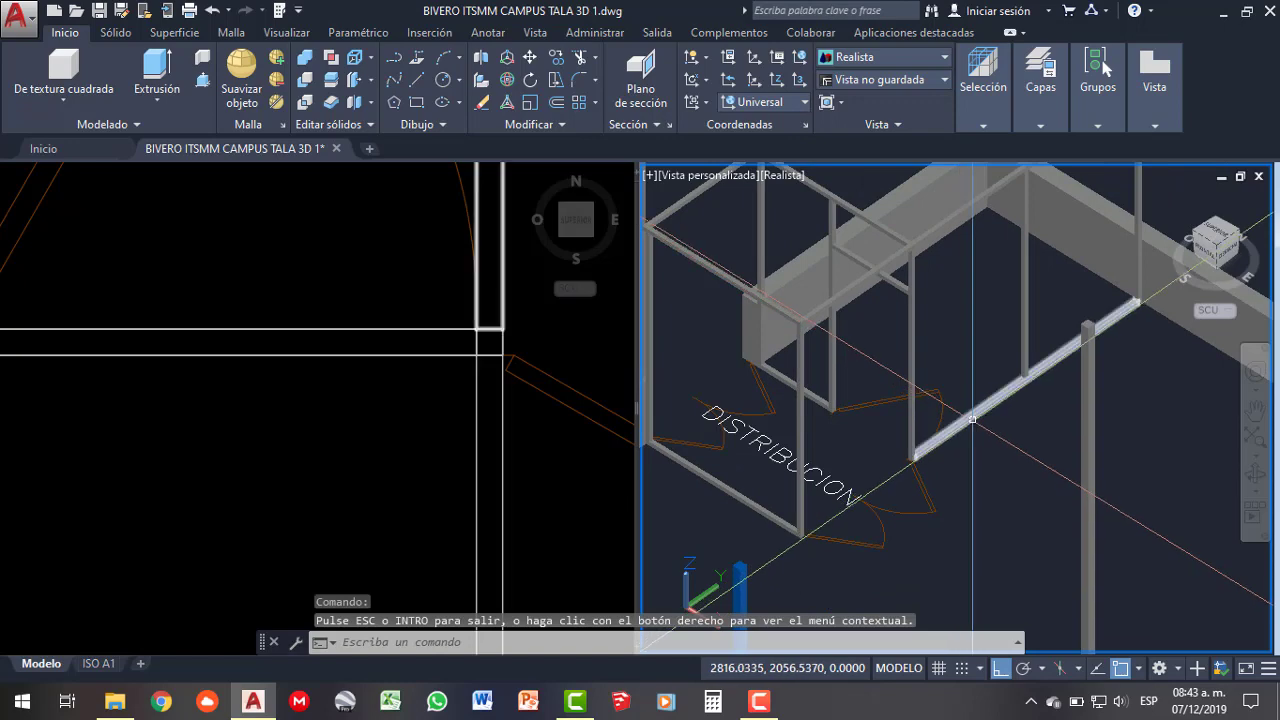
- Copy the horizontal beam up to the top of the posts
{"action": "left_click", "coordinate": [960, 430]}
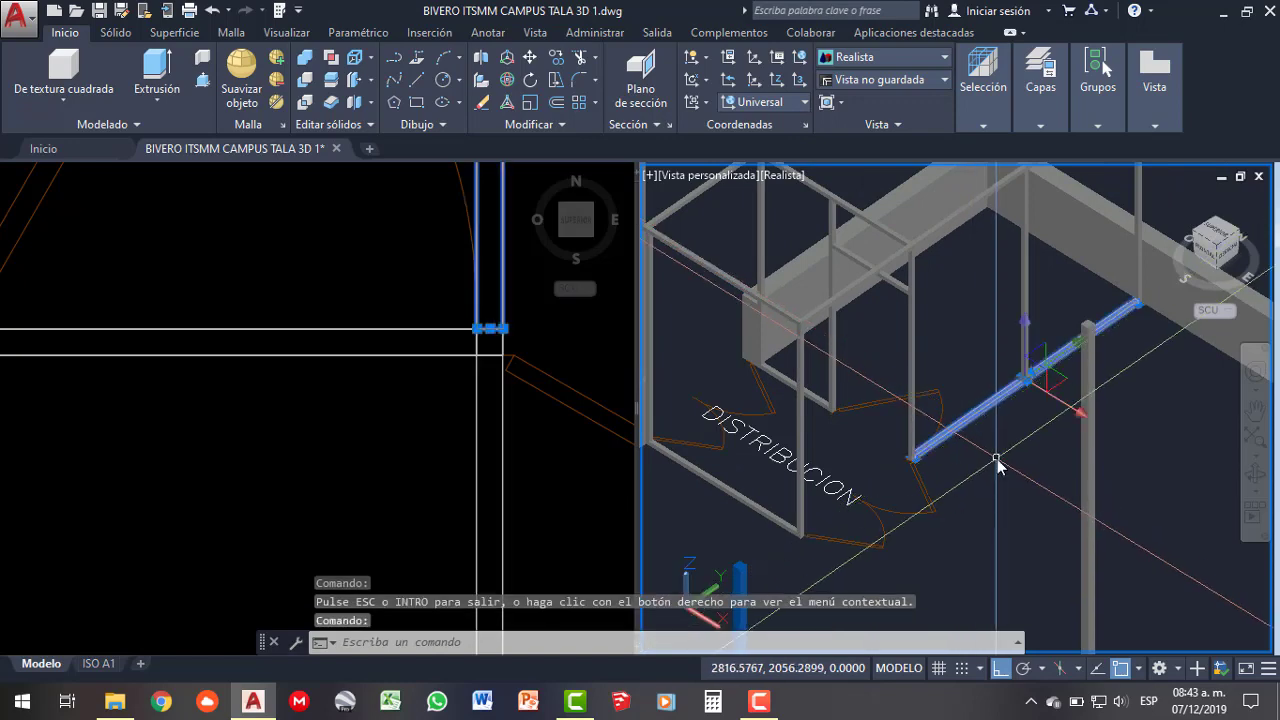
{"action": "type", "text": "cp"}
{"action": "key", "text": "Return"}
{"action": "scroll", "coordinate": [998, 431], "scroll_direction": "up", "scroll_amount": 2}
{"action": "scroll", "coordinate": [1027, 428], "scroll_direction": "up", "scroll_amount": 2}
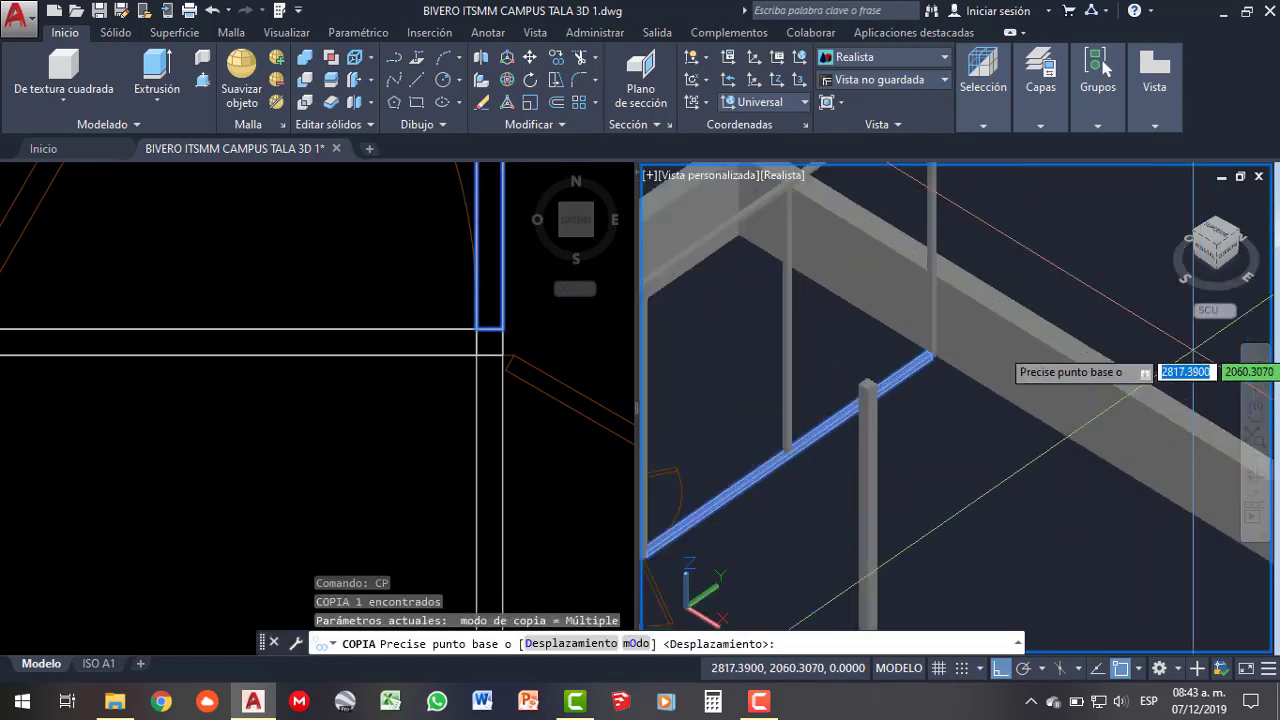
{"action": "scroll", "coordinate": [977, 402], "scroll_direction": "up", "scroll_amount": 2}
{"action": "scroll", "coordinate": [911, 352], "scroll_direction": "up", "scroll_amount": 2}
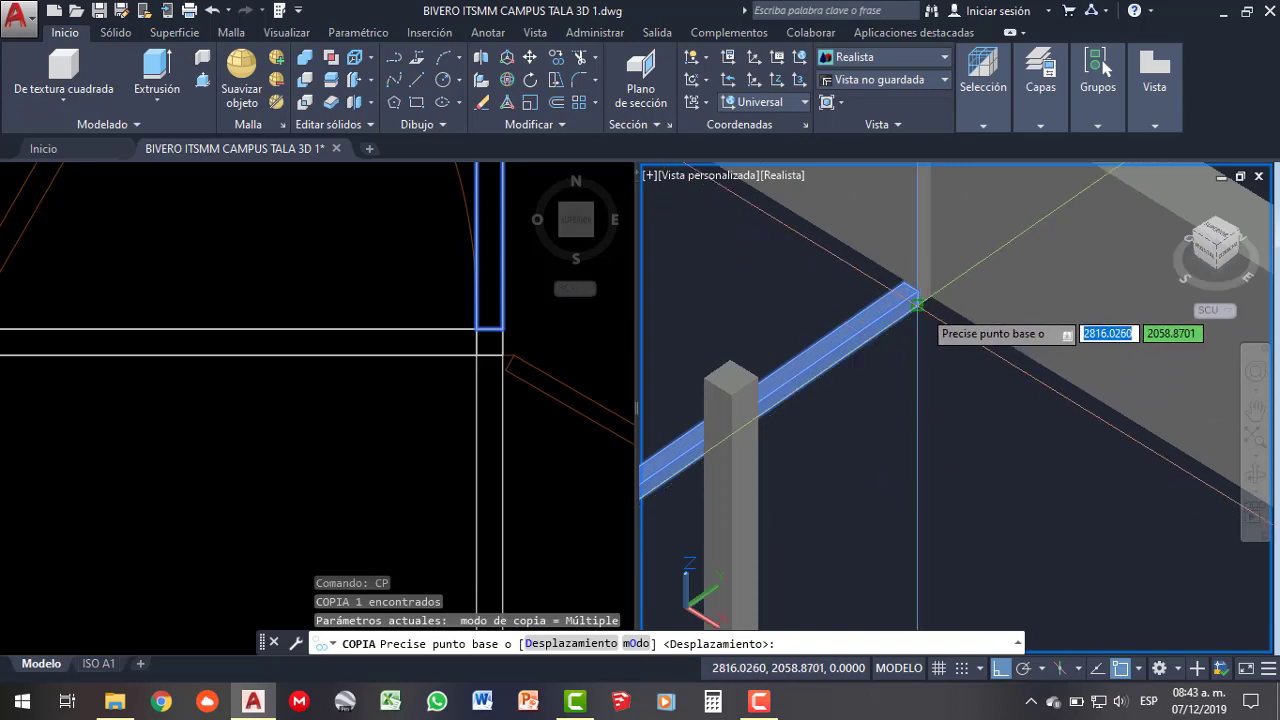
{"action": "scroll", "coordinate": [960, 282], "scroll_direction": "down", "scroll_amount": 3}
{"action": "scroll", "coordinate": [857, 268], "scroll_direction": "up", "scroll_amount": 2}
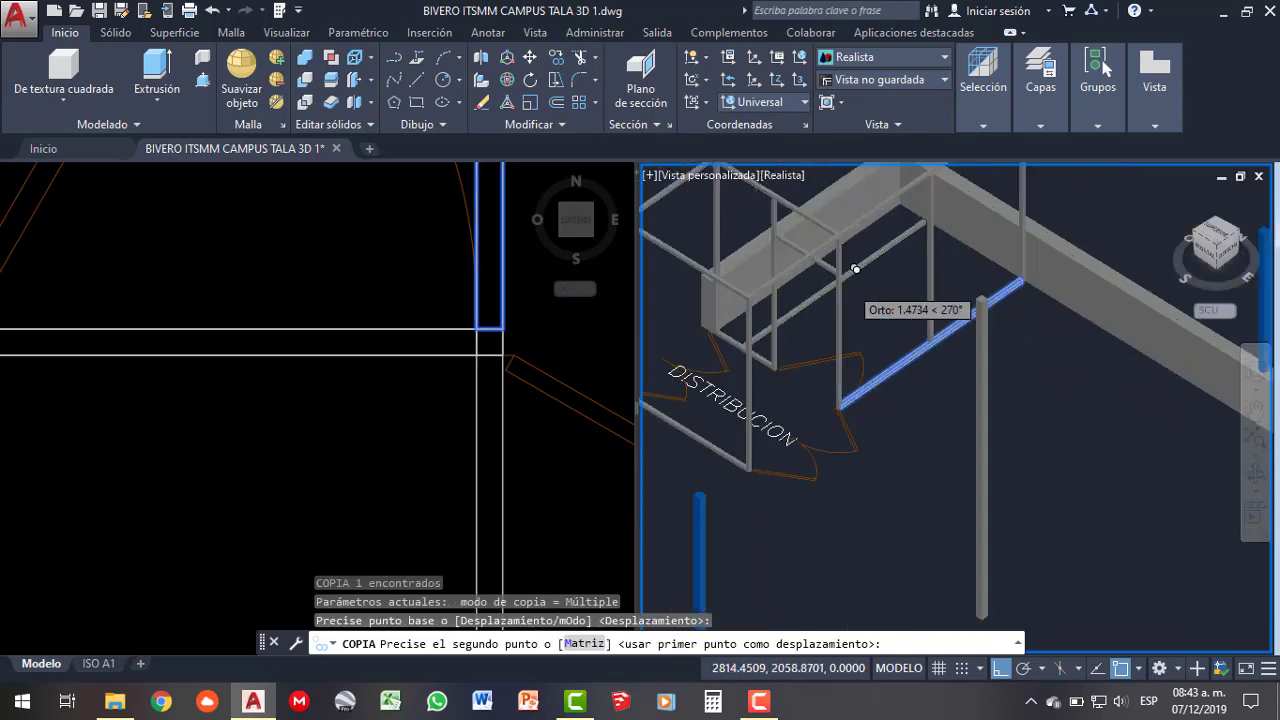
{"action": "scroll", "coordinate": [855, 267], "scroll_direction": "up", "scroll_amount": 3}
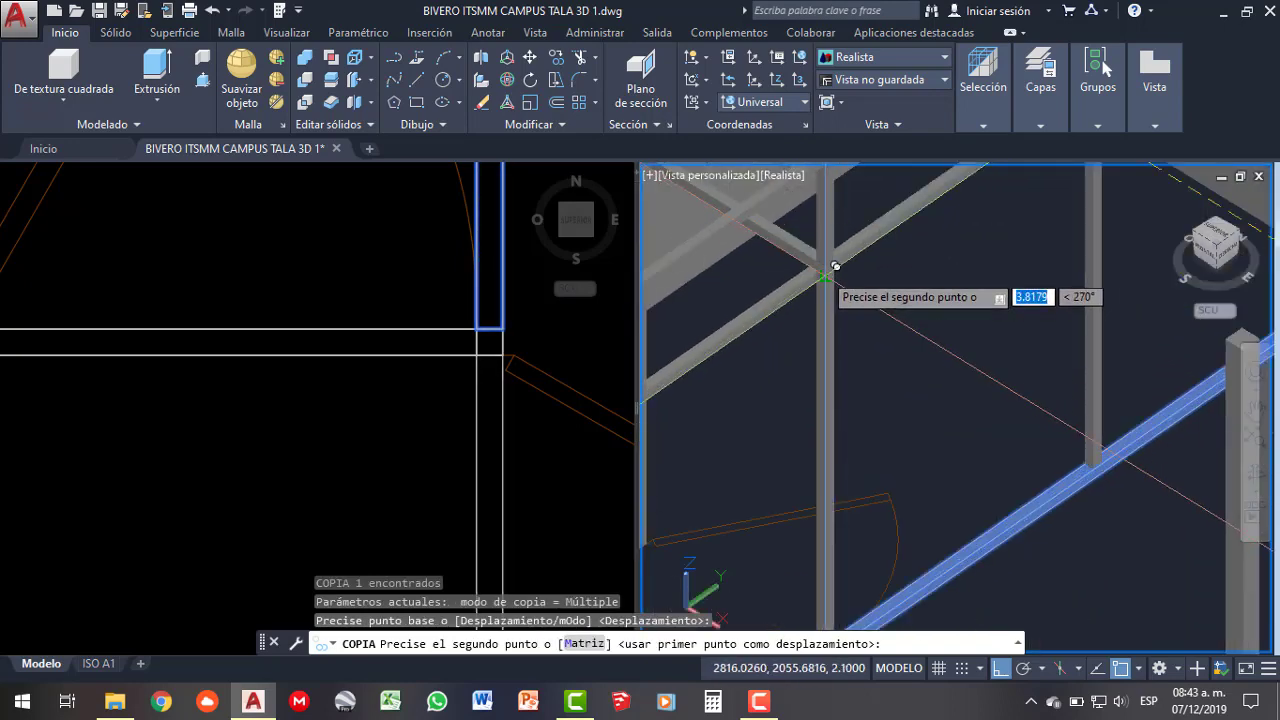
{"action": "scroll", "coordinate": [835, 265], "scroll_direction": "up", "scroll_amount": 2}
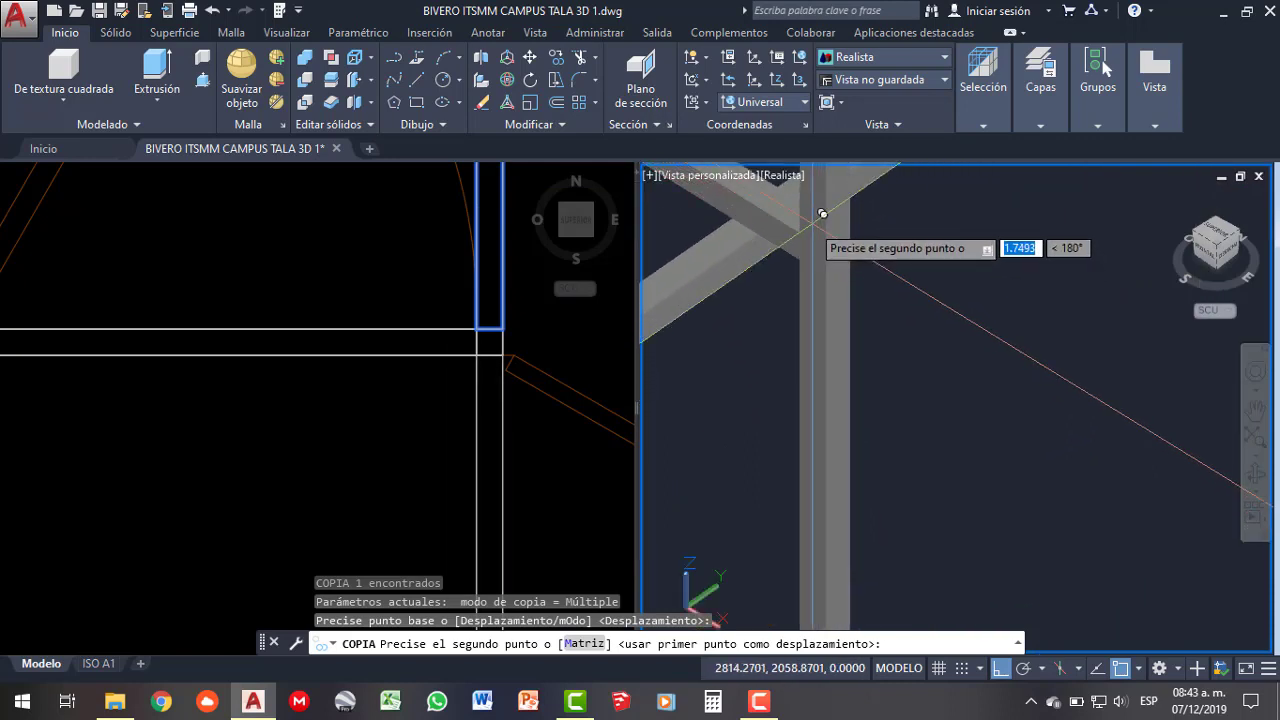
{"action": "left_click", "coordinate": [800, 238]}
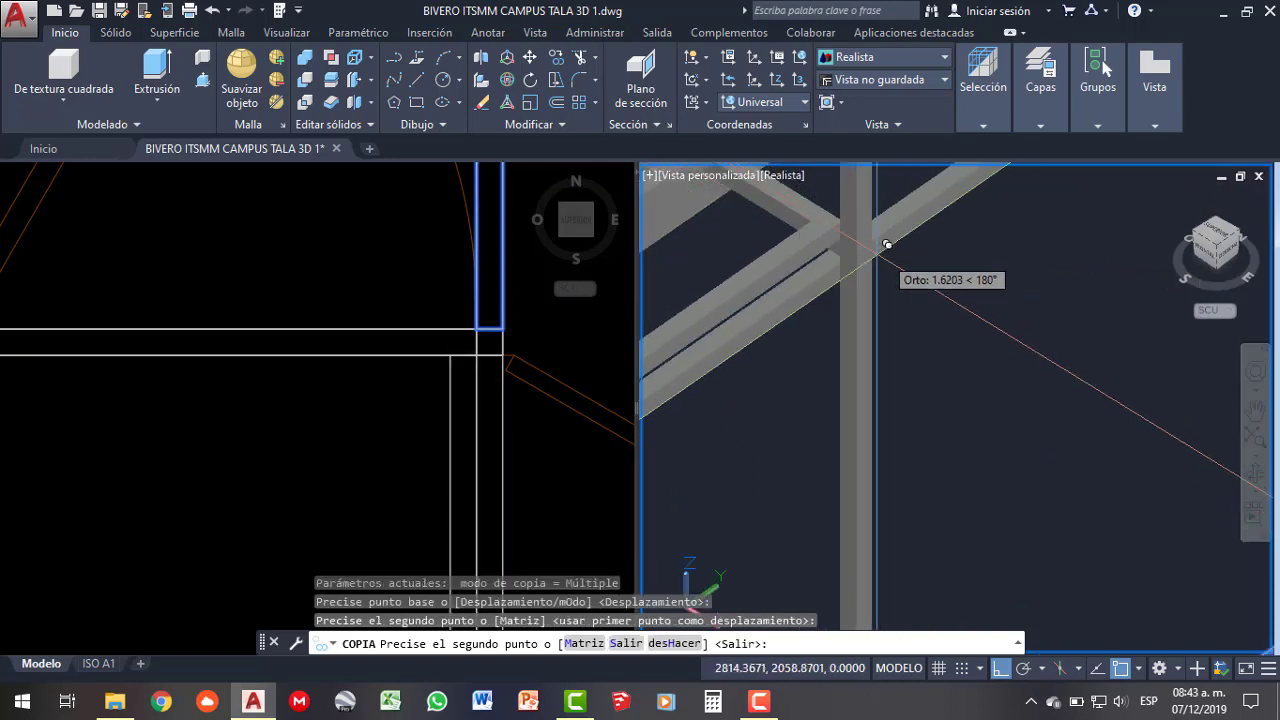
{"action": "key", "text": "Escape"}
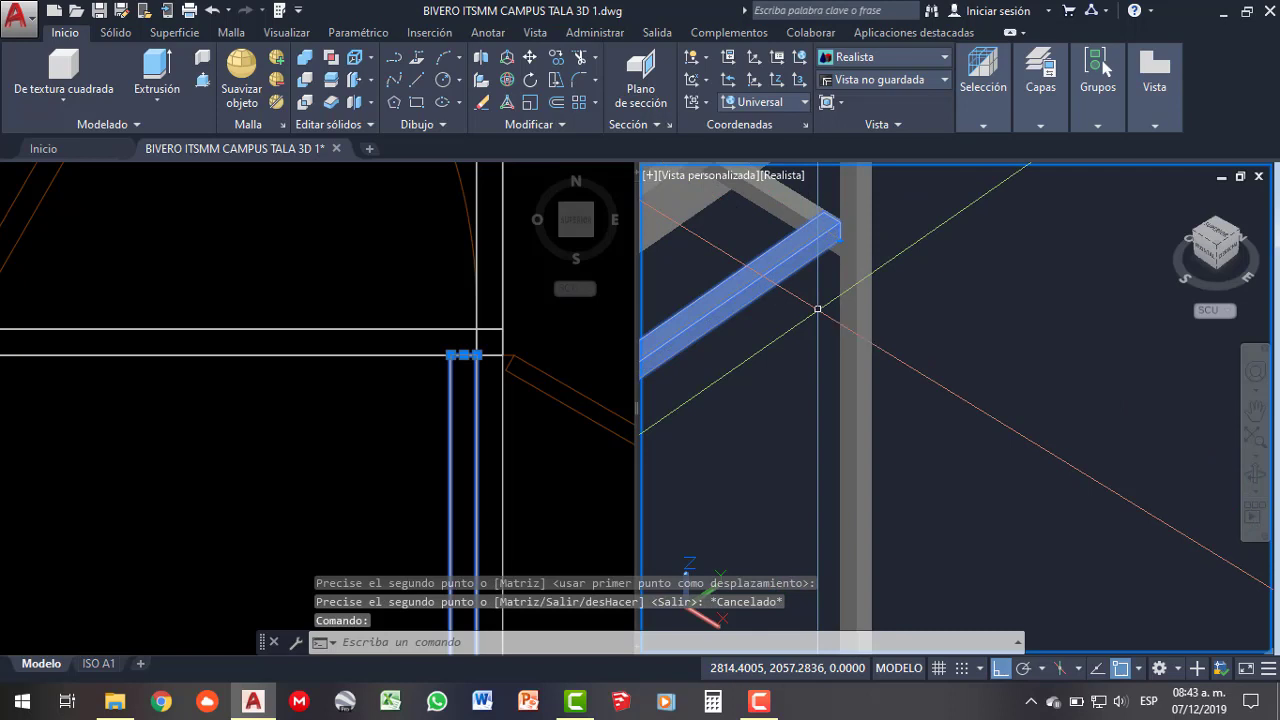
- Move the new beam copy with D so it lines up with the frame
{"action": "type", "text": "d"}
{"action": "key", "text": "Return"}
{"action": "left_click", "coordinate": [815, 225]}
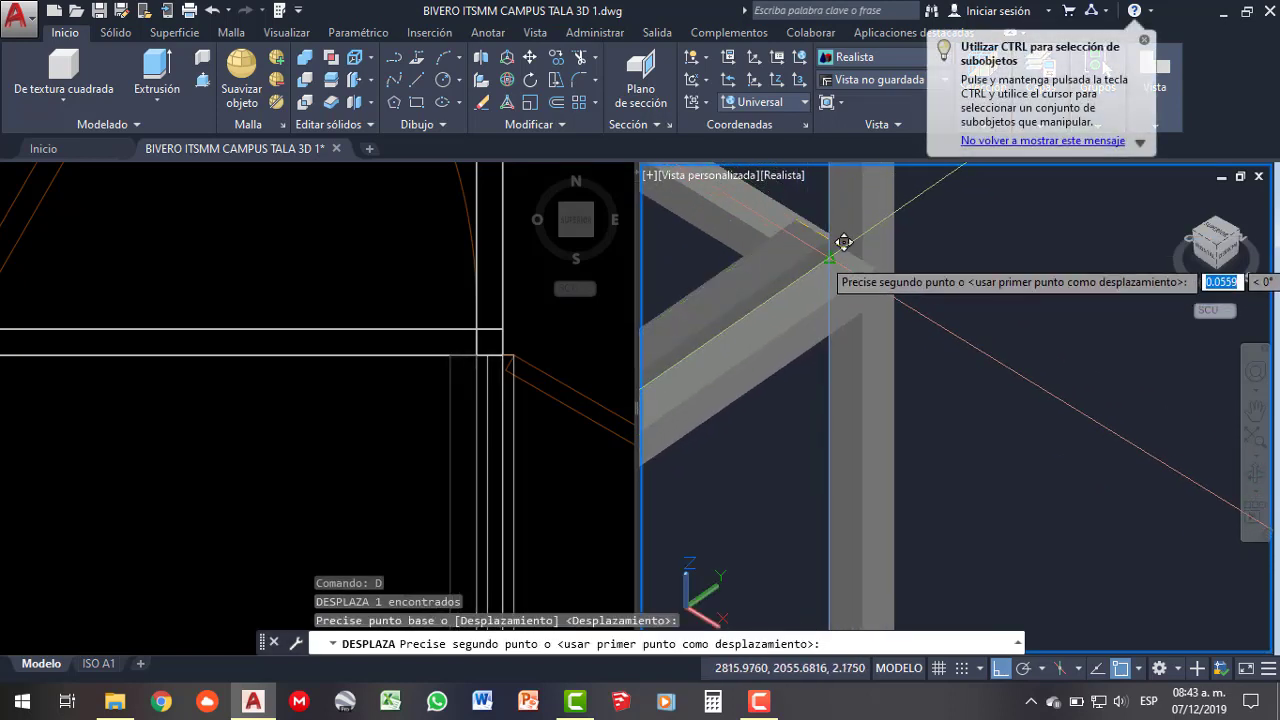
{"action": "left_click", "coordinate": [844, 241]}
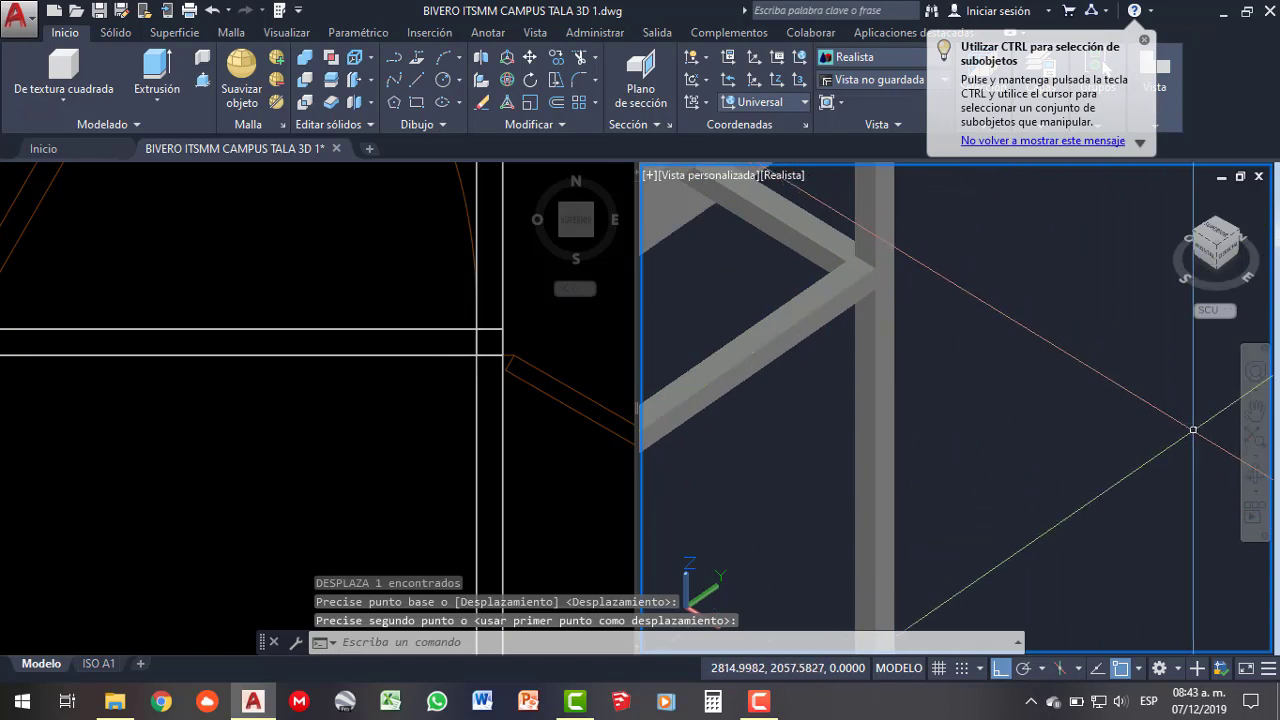
- Select the diagonal and large beams for a move, then cancel the move
{"action": "mouse_move", "coordinate": [897, 391]}
{"action": "middle_mouse_down", "text": "shift"}
{"action": "mouse_move", "coordinate": [1034, 357]}
{"action": "mouse_move", "coordinate": [1063, 366]}
{"action": "mouse_move", "coordinate": [858, 242]}
{"action": "mouse_move", "coordinate": [895, 272]}
{"action": "middle_mouse_up", "text": "shift"}
{"action": "left_click", "coordinate": [895, 272]}
{"action": "left_click", "coordinate": [743, 187]}
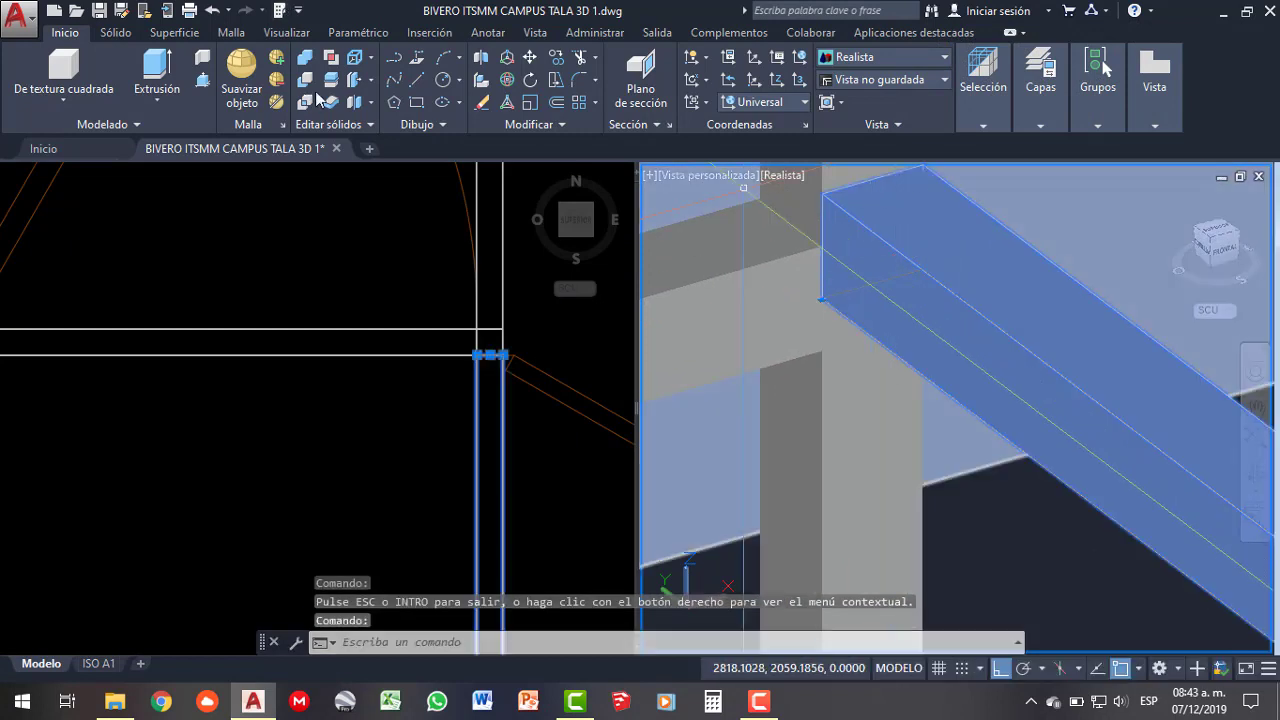
{"action": "left_click", "coordinate": [531, 58]}
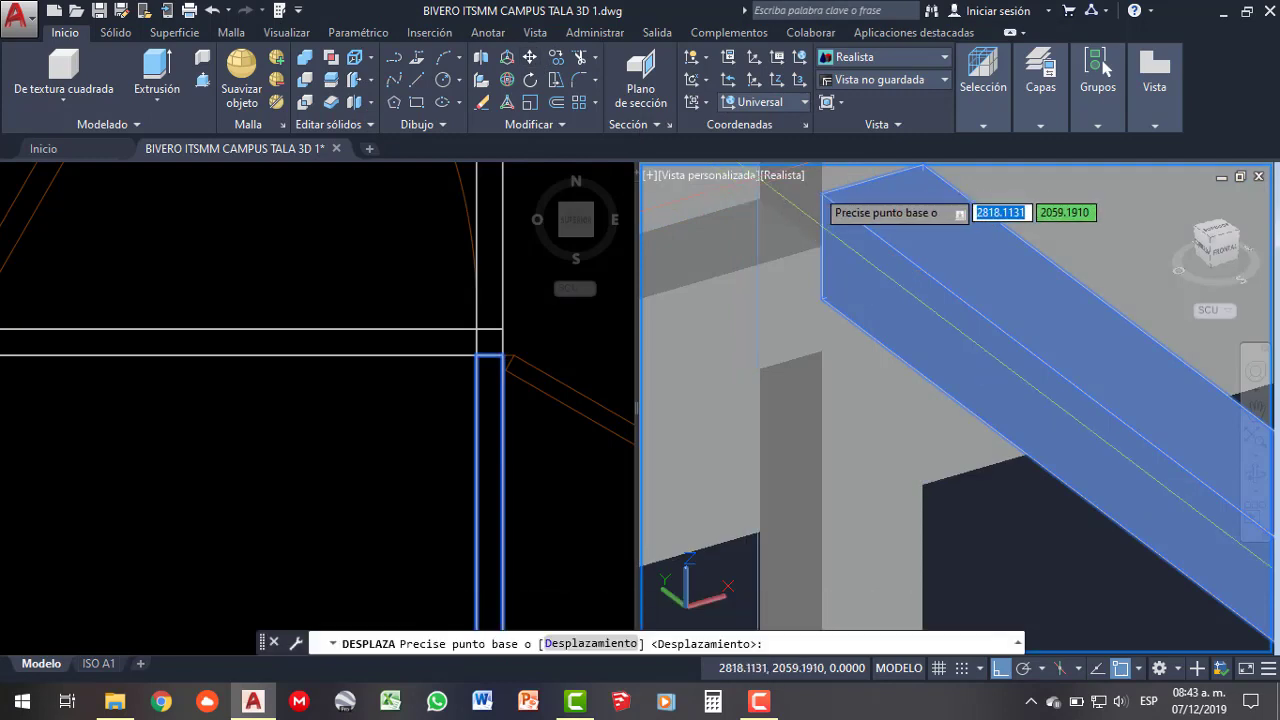
{"action": "left_click", "coordinate": [822, 246]}
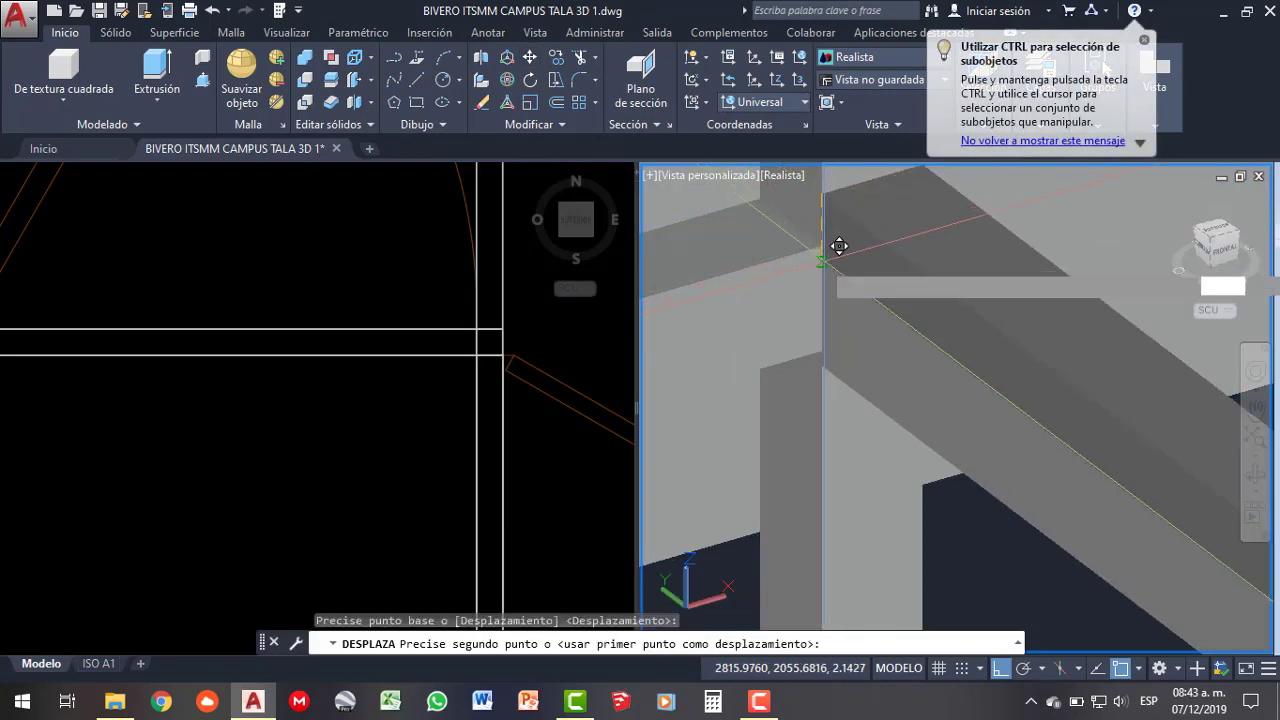
{"action": "scroll", "coordinate": [836, 232], "scroll_direction": "down", "scroll_amount": 3}
{"action": "scroll", "coordinate": [900, 300], "scroll_direction": "down", "scroll_amount": 3}
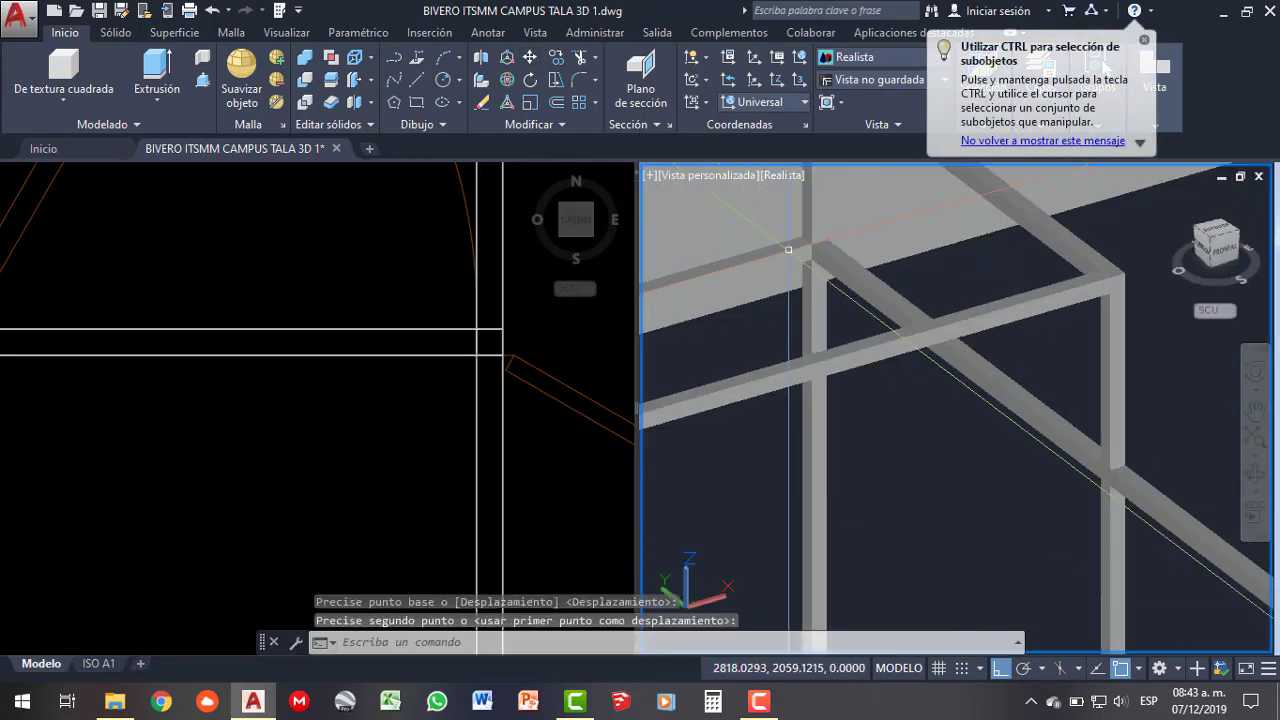
{"action": "scroll", "coordinate": [960, 360], "scroll_direction": "down", "scroll_amount": 2}
{"action": "key", "text": "Escape"}
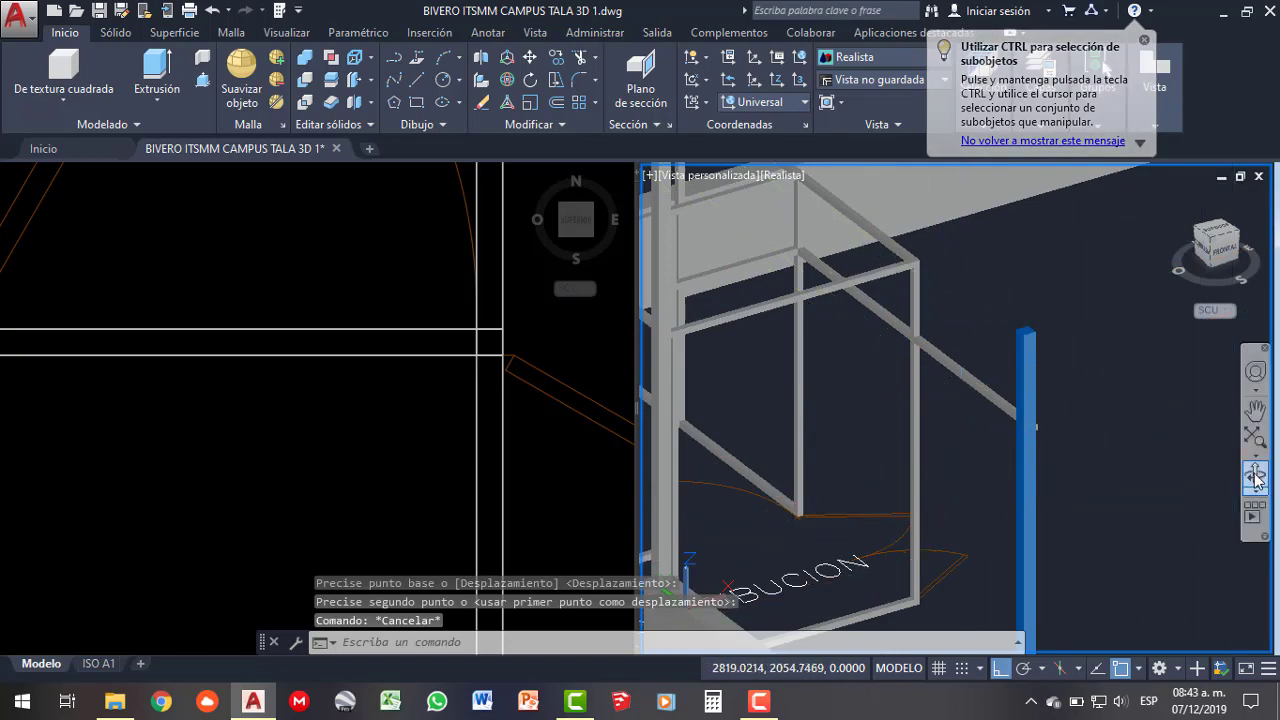
{"action": "left_click", "coordinate": [1257, 480]}
- Lengthen the beam by press-pulling its end face with Presionar/tirar
{"action": "mouse_move", "coordinate": [1071, 451]}
{"action": "left_mouse_down"}
{"action": "mouse_move", "coordinate": [1006, 456]}
{"action": "mouse_move", "coordinate": [854, 397]}
{"action": "mouse_move", "coordinate": [791, 460]}
{"action": "mouse_move", "coordinate": [705, 399]}
{"action": "mouse_move", "coordinate": [749, 386]}
{"action": "mouse_move", "coordinate": [799, 413]}
{"action": "left_mouse_up"}
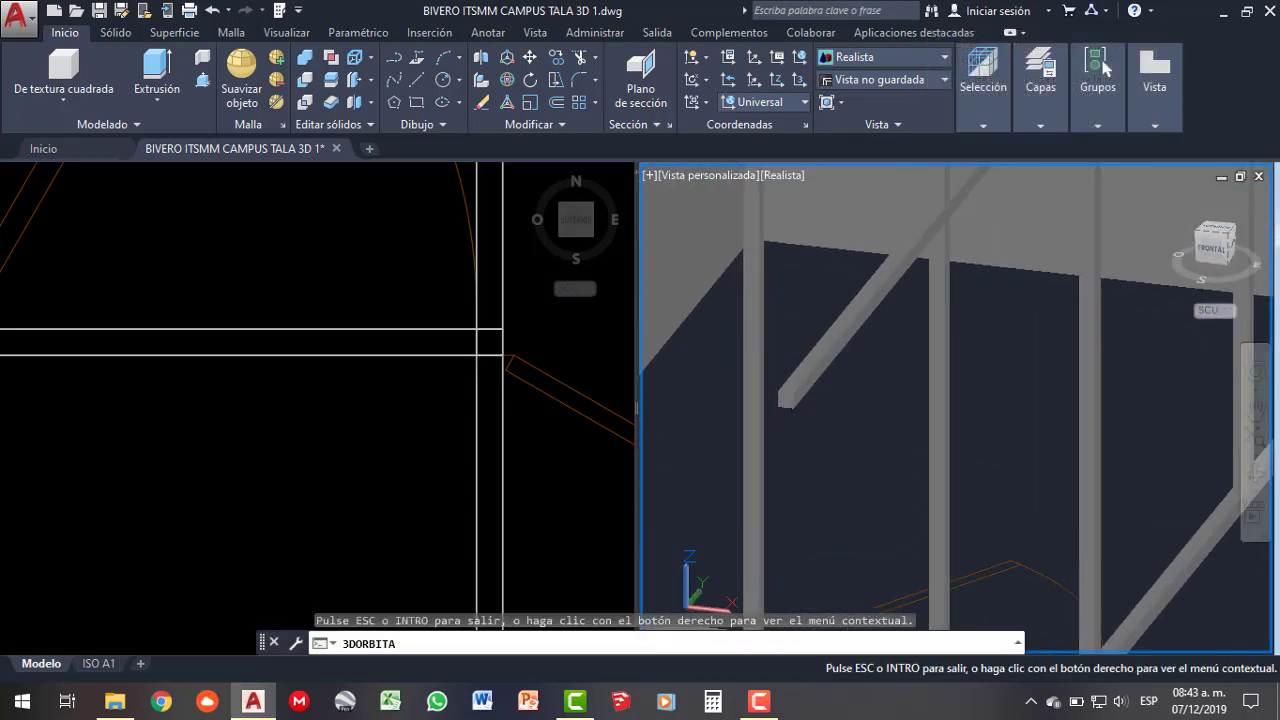
{"action": "key", "text": "Escape"}
{"action": "left_click", "coordinate": [203, 80]}
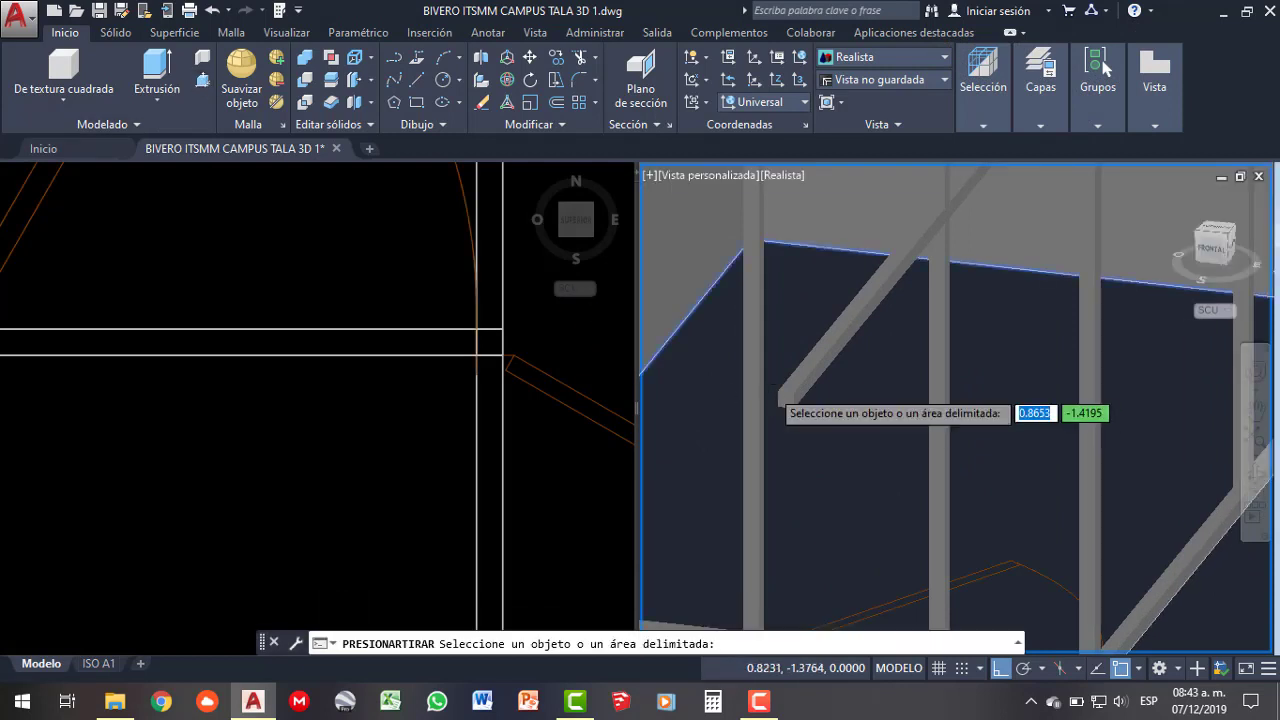
{"action": "scroll", "coordinate": [810, 410], "scroll_direction": "up", "scroll_amount": 3}
{"action": "left_click", "coordinate": [833, 431]}
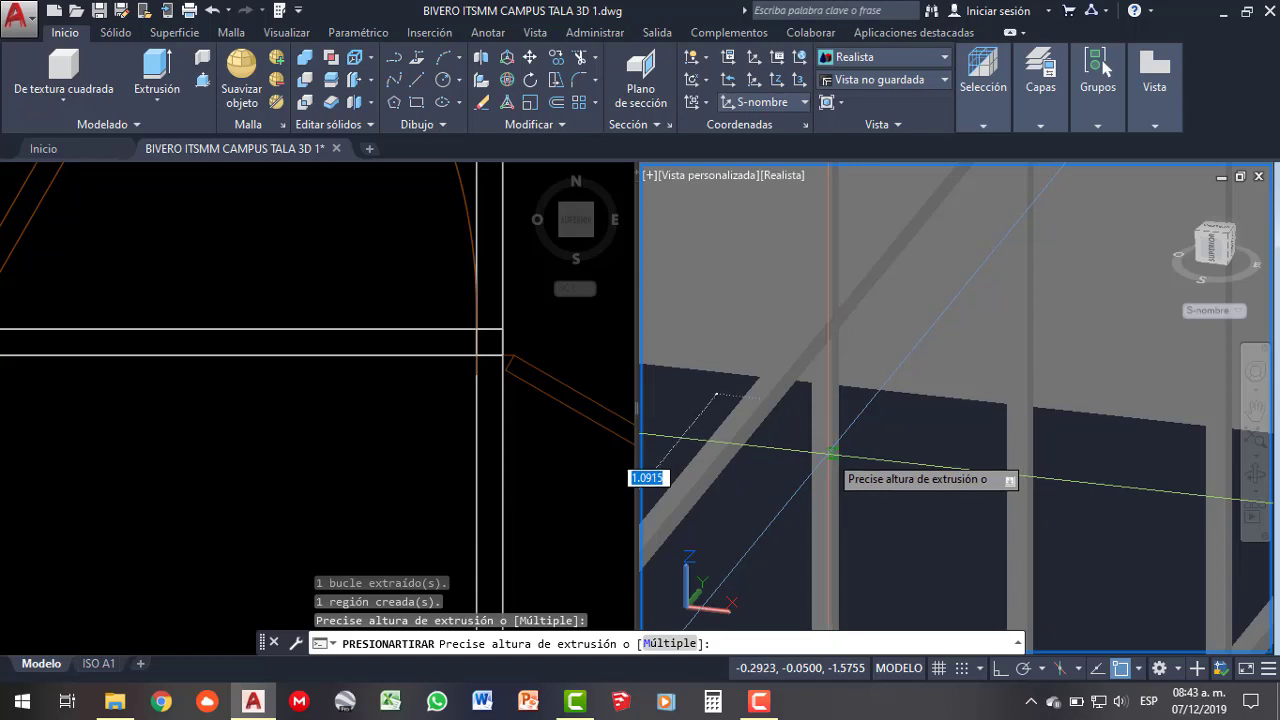
{"action": "left_click", "coordinate": [840, 455]}
{"action": "key", "text": "Escape"}
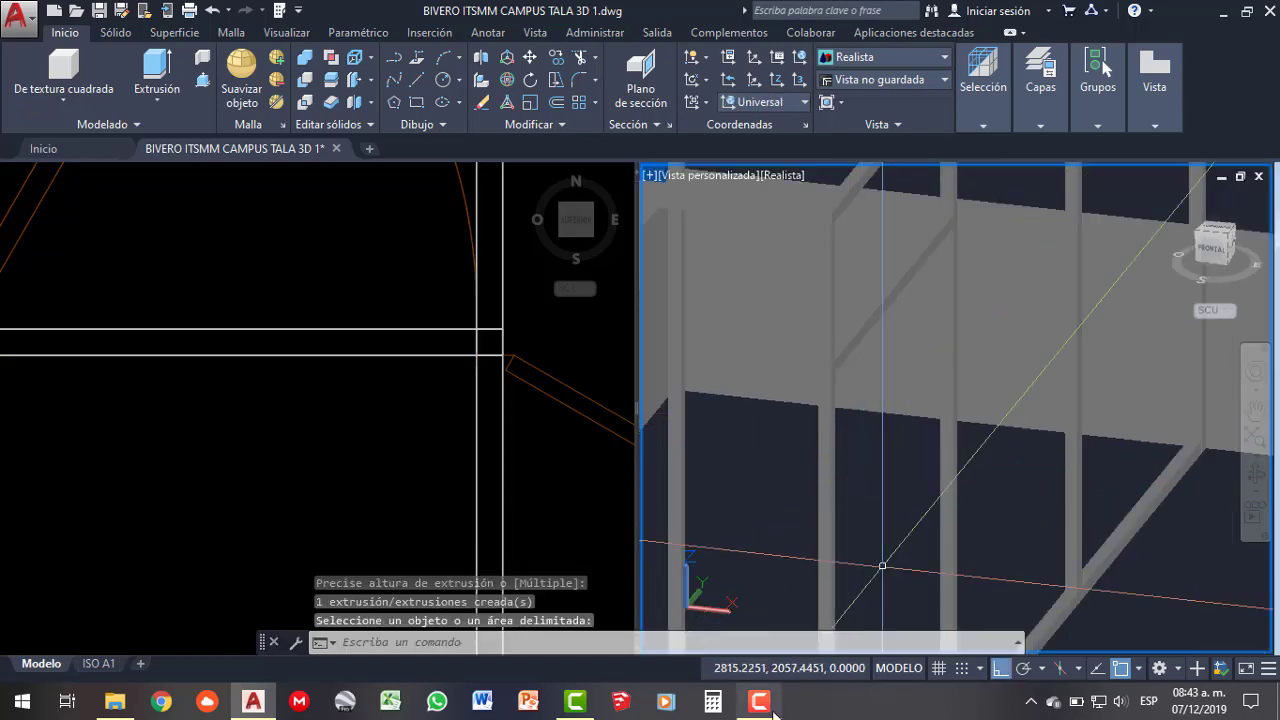
{"action": "mouse_move", "coordinate": [759, 701]}
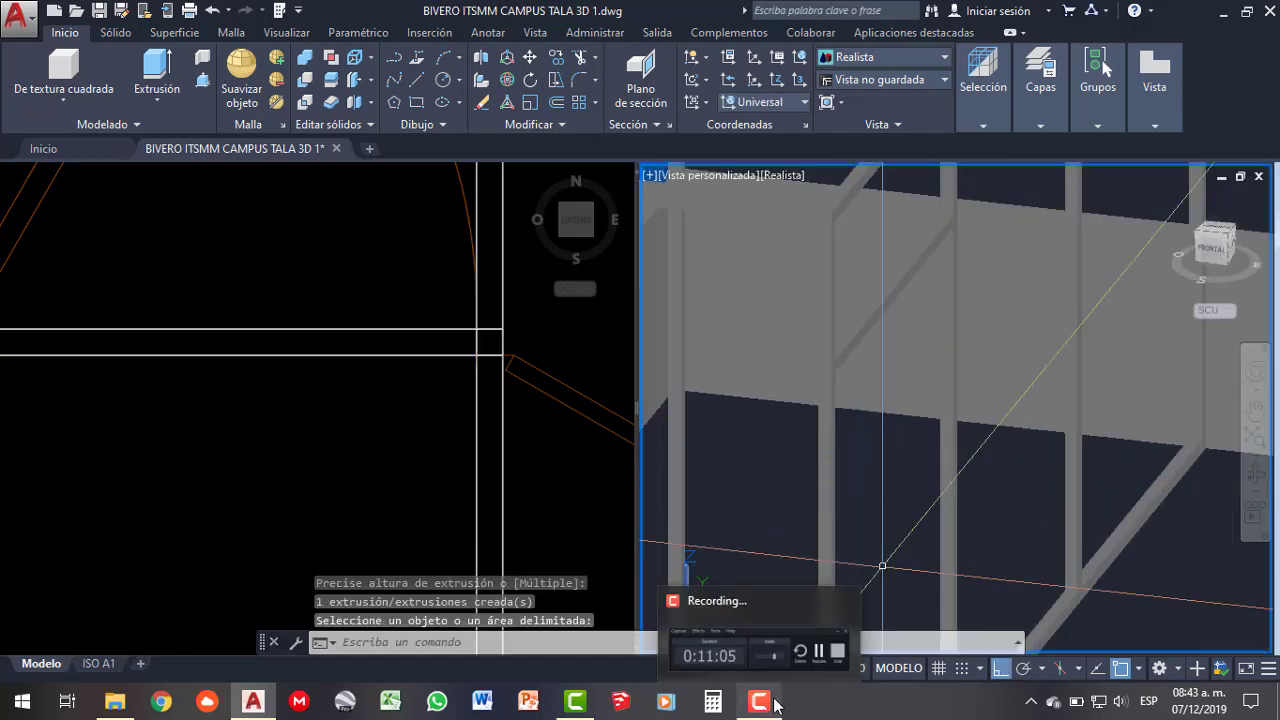
{"action": "left_click", "coordinate": [762, 703]}
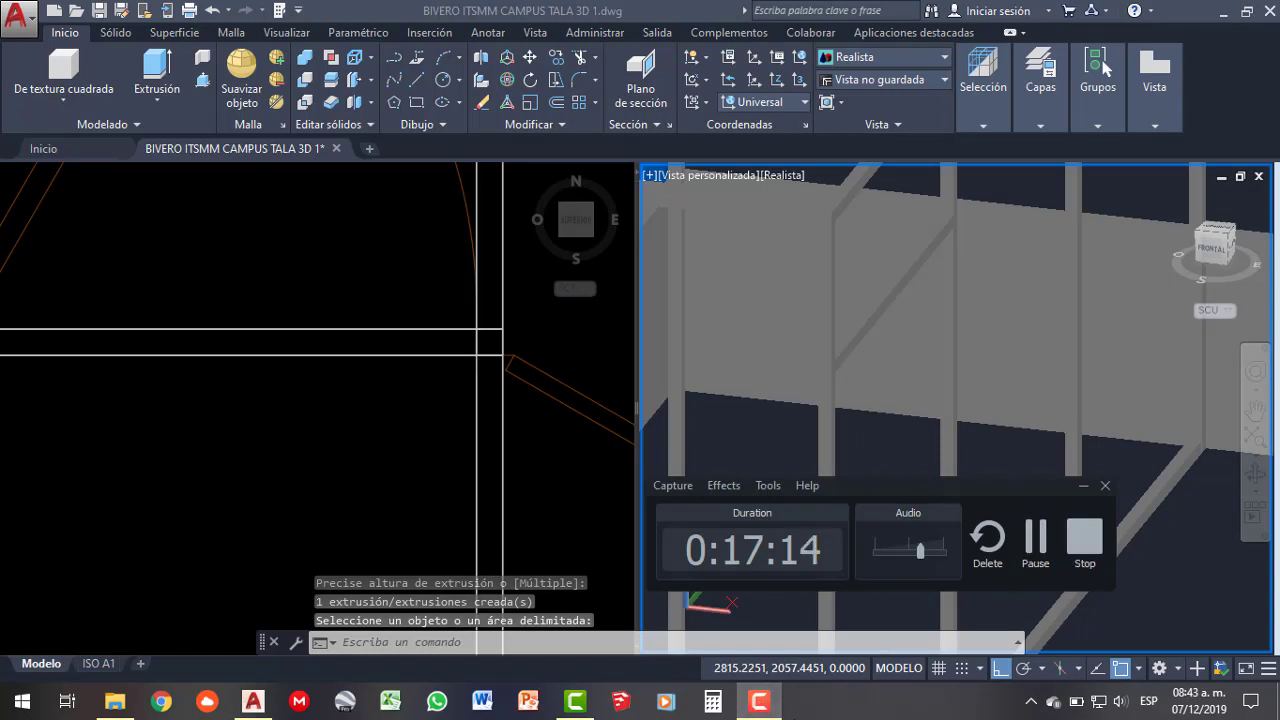
{"action": "left_click", "coordinate": [1037, 541]}
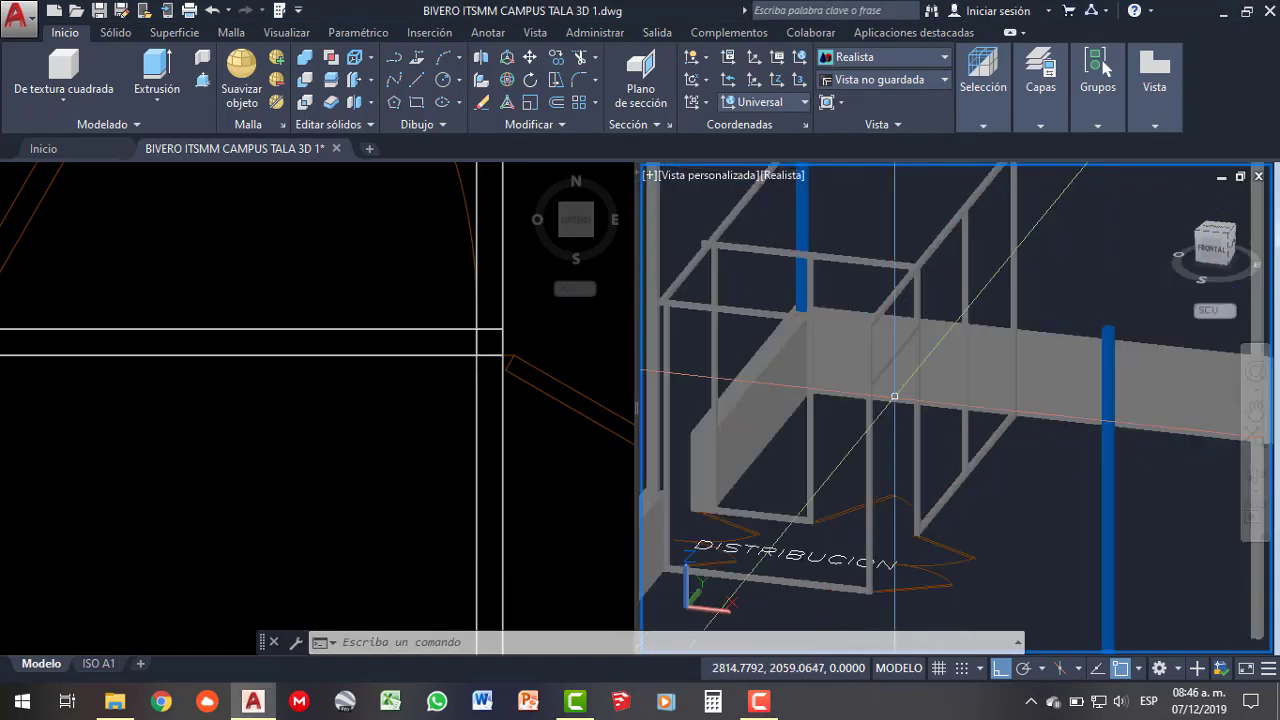
{"action": "left_click", "coordinate": [1256, 476]}
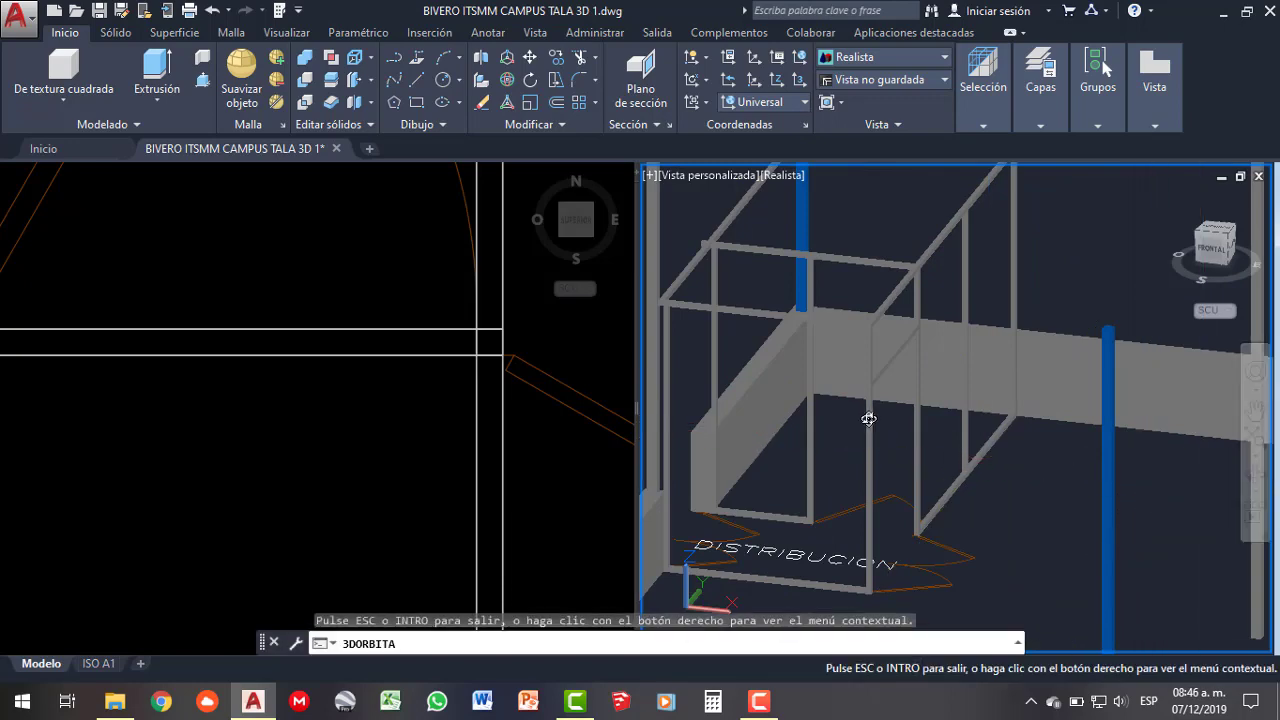
{"action": "mouse_move", "coordinate": [869, 417]}
{"action": "left_mouse_down"}
{"action": "mouse_move", "coordinate": [917, 443]}
{"action": "mouse_move", "coordinate": [1004, 424]}
{"action": "mouse_move", "coordinate": [1057, 440]}
{"action": "mouse_move", "coordinate": [1011, 626]}
{"action": "mouse_move", "coordinate": [973, 463]}
{"action": "mouse_move", "coordinate": [1006, 446]}
{"action": "mouse_move", "coordinate": [809, 443]}
{"action": "mouse_move", "coordinate": [841, 421]}
{"action": "mouse_move", "coordinate": [780, 437]}
{"action": "mouse_move", "coordinate": [880, 420]}
{"action": "left_mouse_up"}
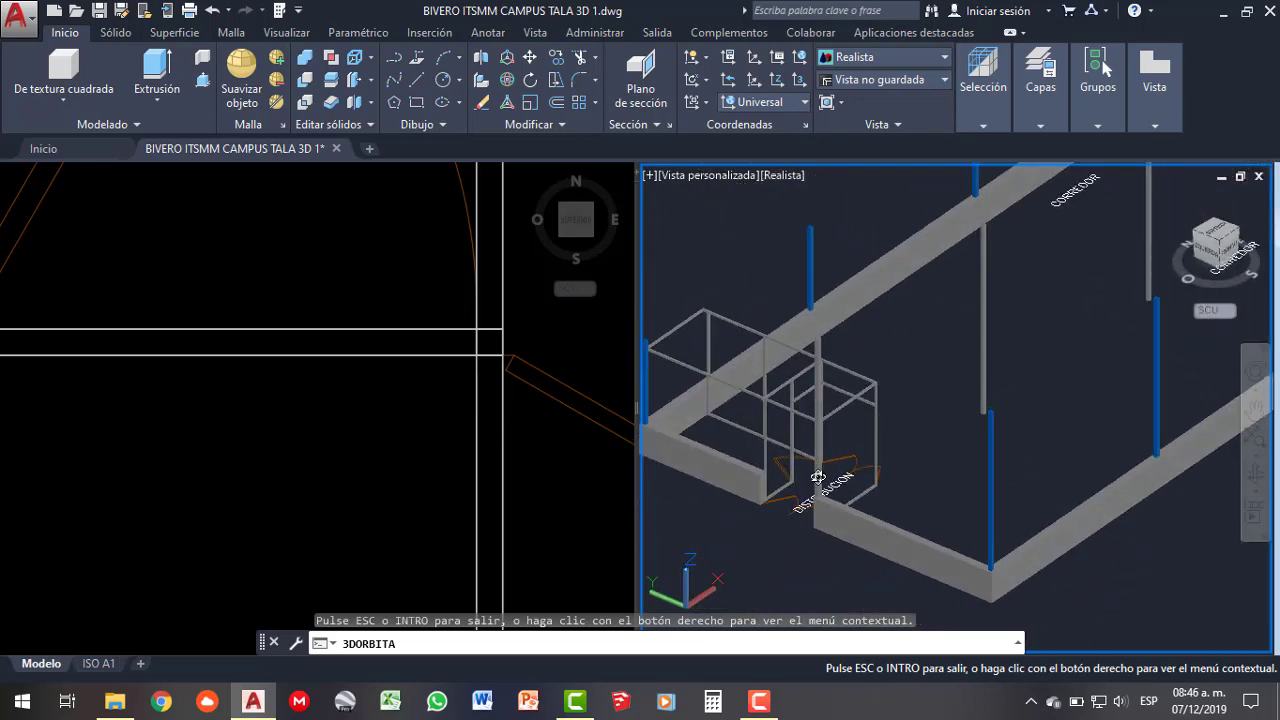
{"action": "scroll", "coordinate": [818, 477], "scroll_direction": "up", "scroll_amount": 2}
{"action": "scroll", "coordinate": [818, 479], "scroll_direction": "down", "scroll_amount": 2}
{"action": "mouse_move", "coordinate": [818, 479]}
{"action": "left_mouse_down"}
{"action": "mouse_move", "coordinate": [834, 441]}
{"action": "mouse_move", "coordinate": [703, 452]}
{"action": "mouse_move", "coordinate": [799, 462]}
{"action": "left_mouse_up"}
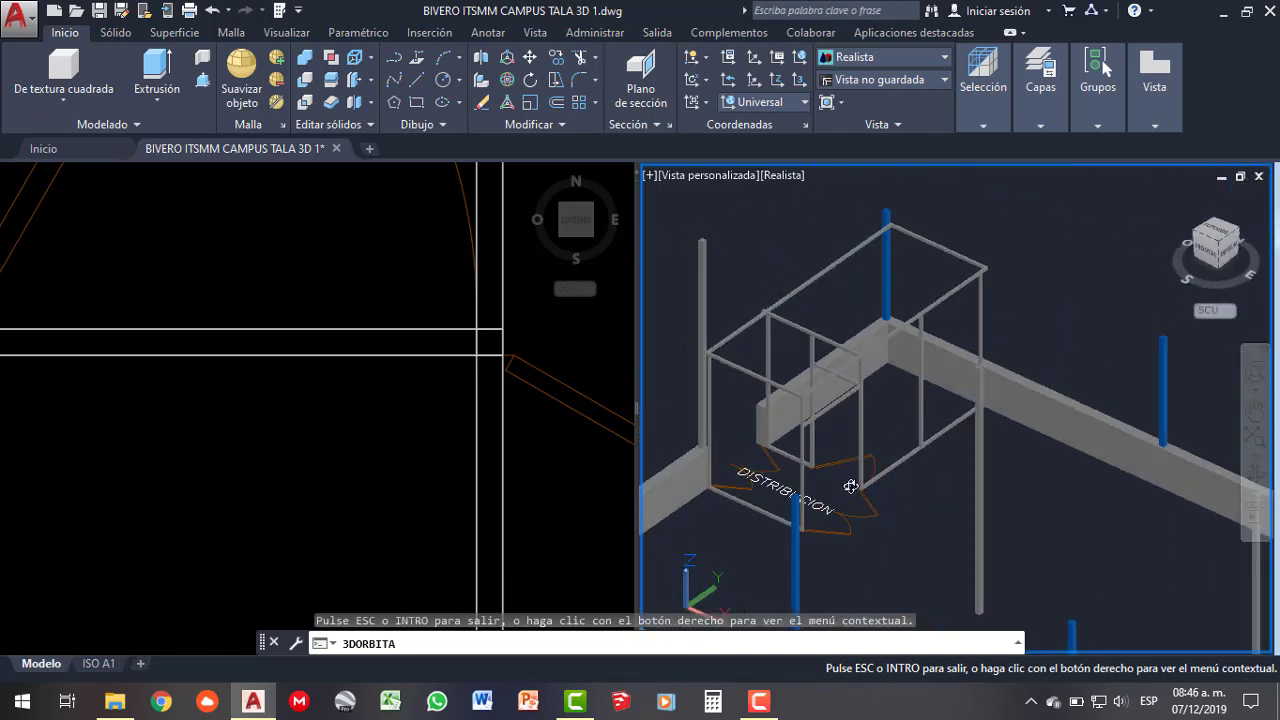
{"action": "left_click_drag", "start_coordinate": [836, 422], "coordinate": [846, 380]}
{"action": "mouse_move", "coordinate": [831, 429]}
{"action": "left_mouse_down"}
{"action": "mouse_move", "coordinate": [829, 449]}
{"action": "mouse_move", "coordinate": [989, 449]}
{"action": "mouse_move", "coordinate": [905, 416]}
{"action": "left_mouse_up"}
- Start copying the selected post and pick its base point
{"action": "key", "text": "Escape"}
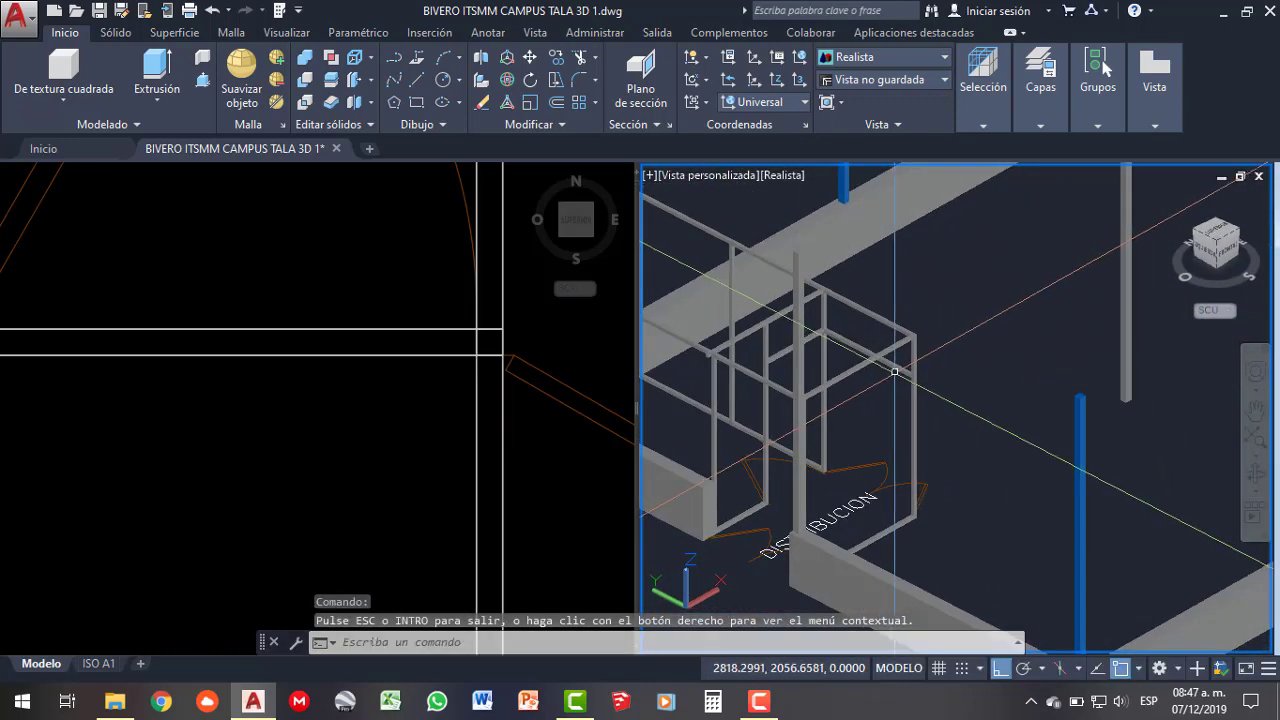
{"action": "key", "text": "Escape"}
{"action": "type", "text": "C"}
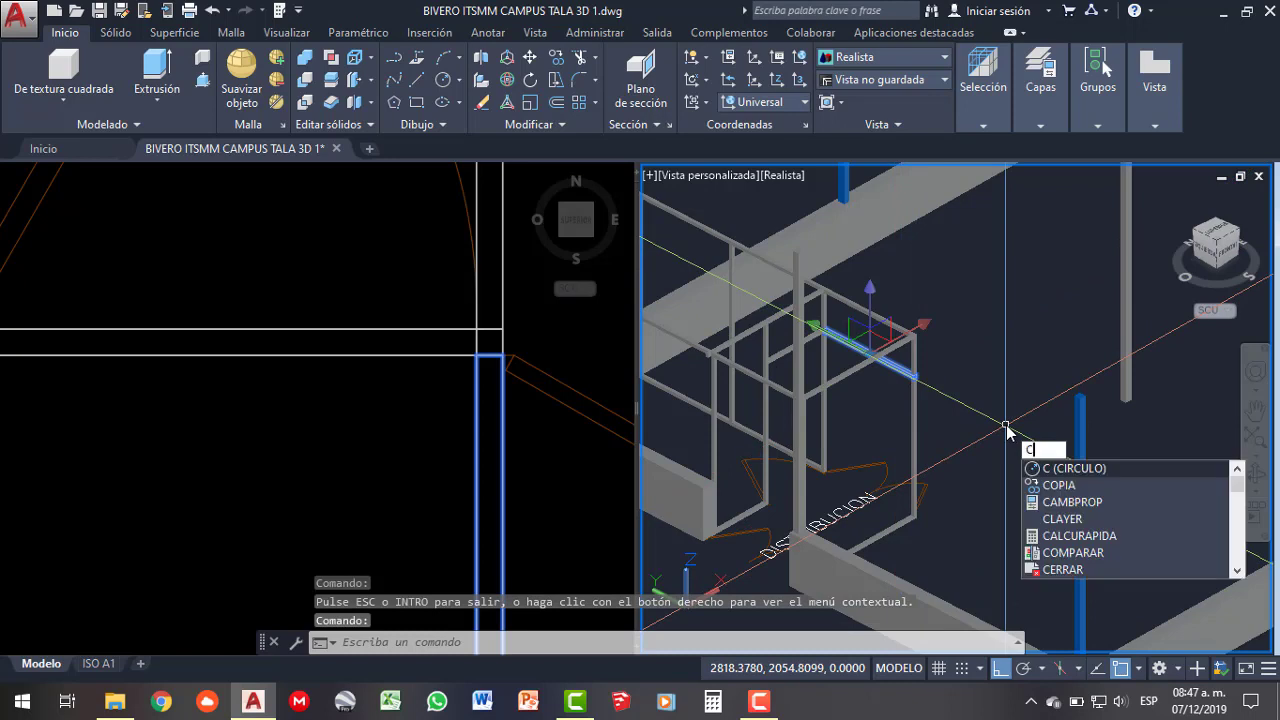
{"action": "scroll", "coordinate": [858, 354], "scroll_direction": "up", "scroll_amount": 3}
{"action": "type", "text": "p"}
{"action": "key", "text": "Return"}
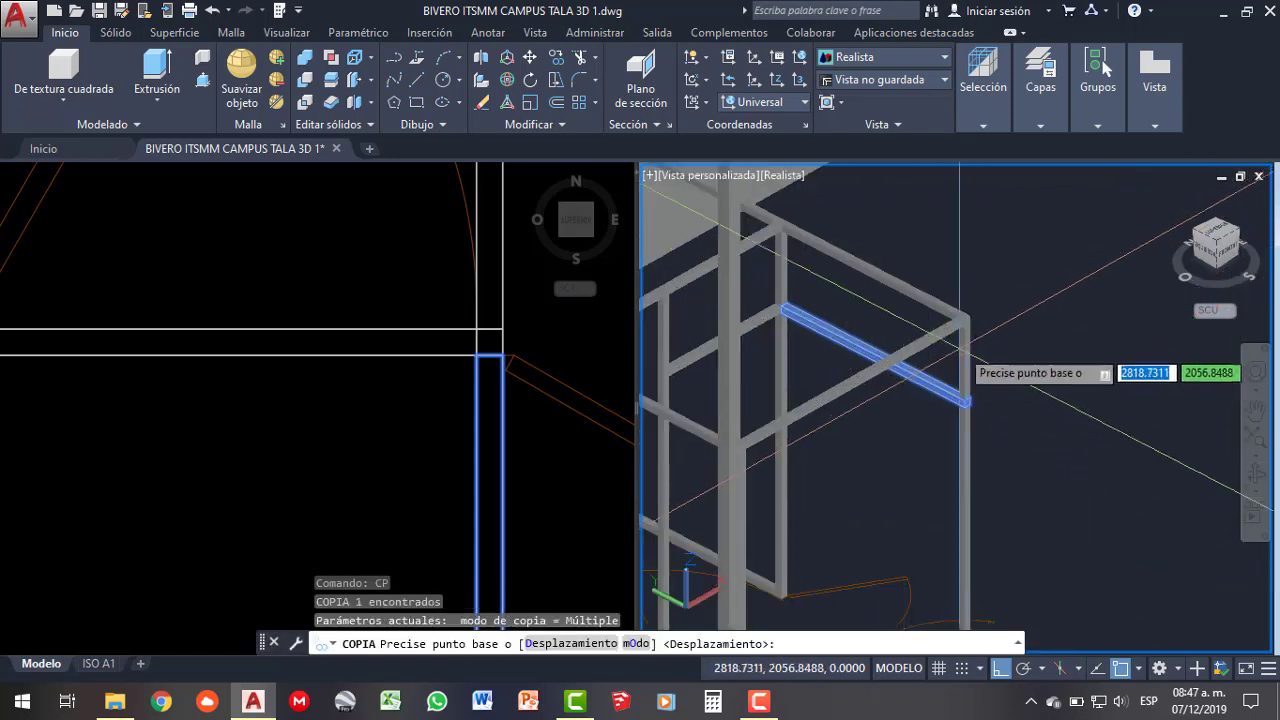
{"action": "scroll", "coordinate": [968, 318], "scroll_direction": "up", "scroll_amount": 2}
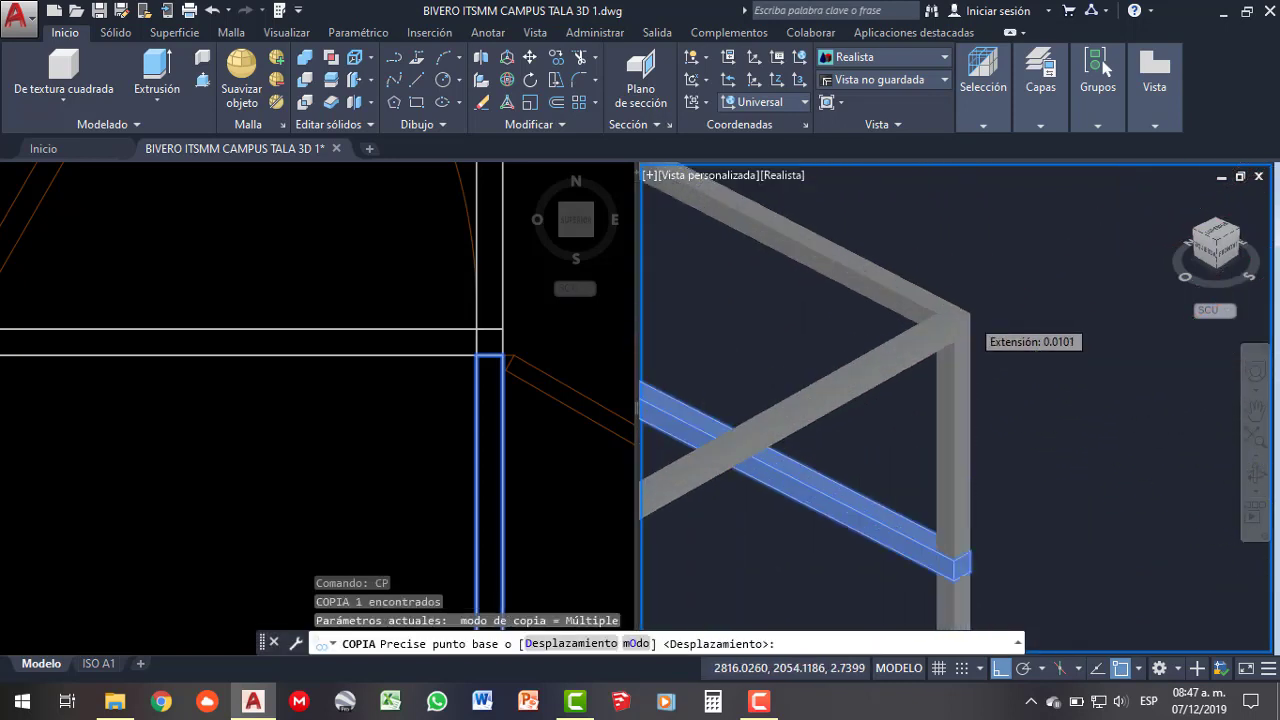
{"action": "left_click", "coordinate": [970, 314]}
- Place the post copy at the column corner and end COPIA
{"action": "scroll", "coordinate": [975, 310], "scroll_direction": "down", "scroll_amount": 2}
{"action": "scroll", "coordinate": [978, 306], "scroll_direction": "down", "scroll_amount": 3}
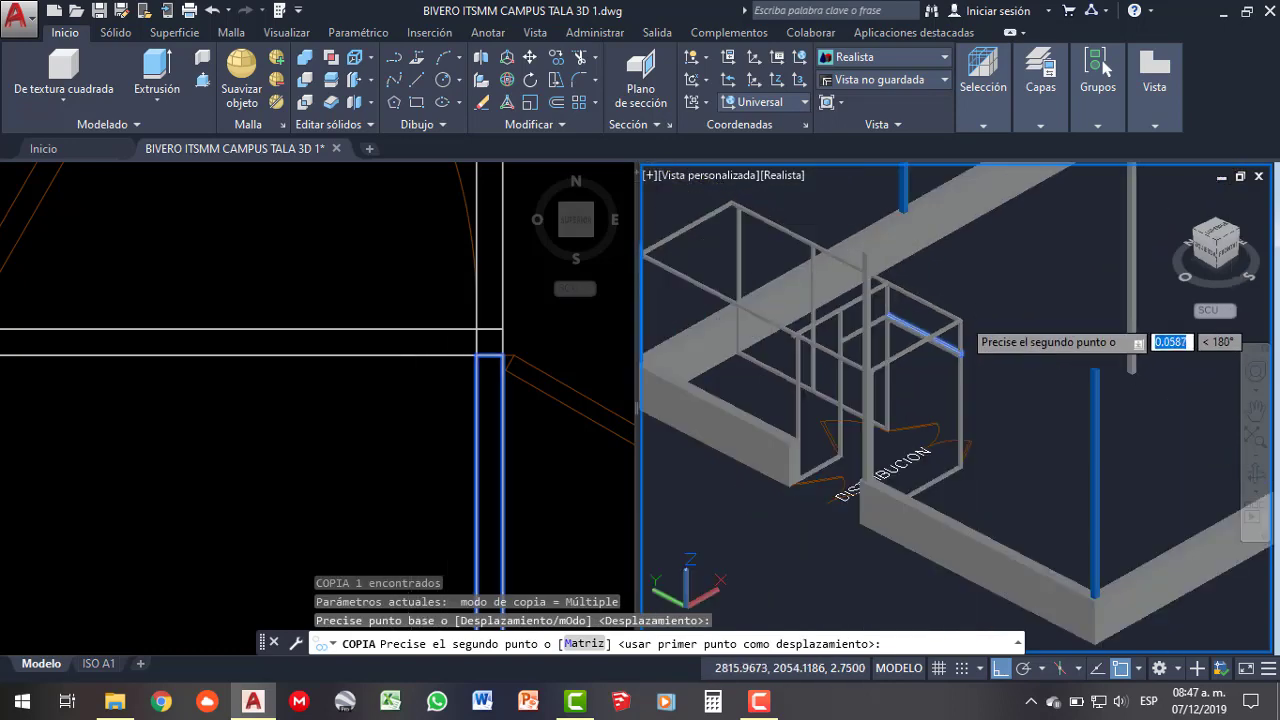
{"action": "scroll", "coordinate": [857, 371], "scroll_direction": "up", "scroll_amount": 2}
{"action": "scroll", "coordinate": [891, 354], "scroll_direction": "up", "scroll_amount": 2}
{"action": "scroll", "coordinate": [928, 344], "scroll_direction": "up", "scroll_amount": 2}
{"action": "scroll", "coordinate": [945, 333], "scroll_direction": "up", "scroll_amount": 1}
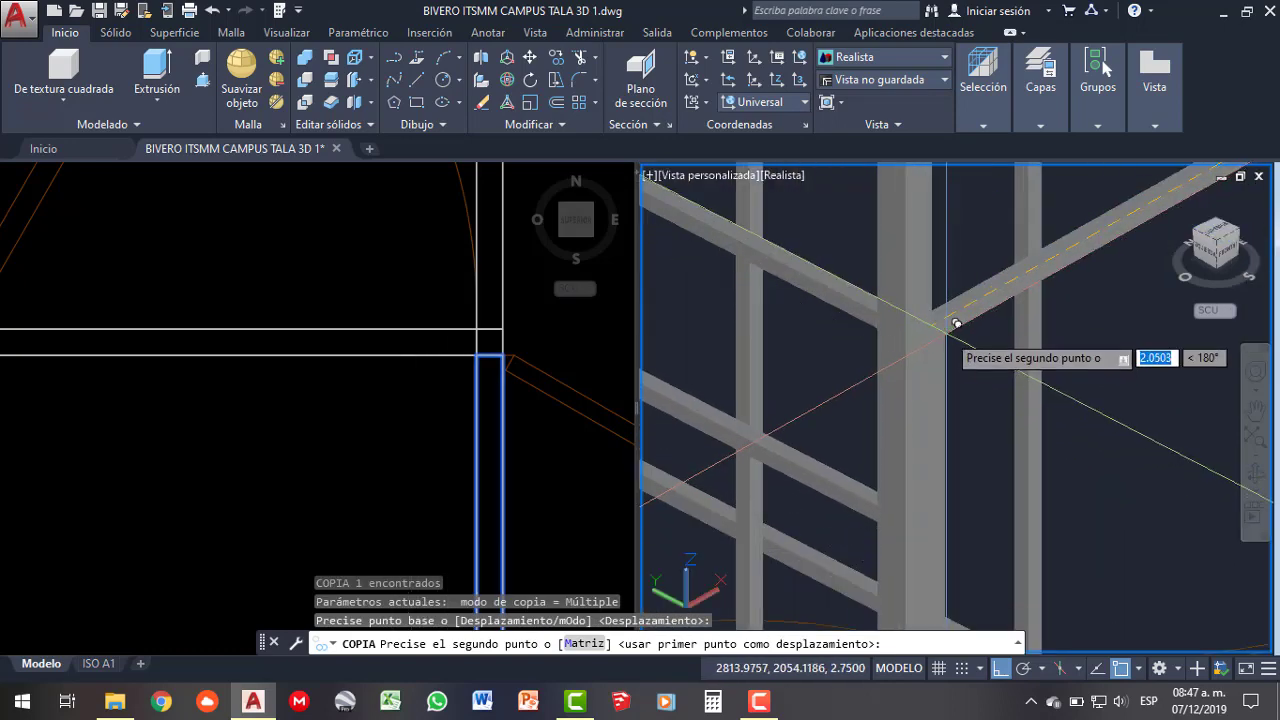
{"action": "left_click", "coordinate": [955, 326]}
{"action": "scroll", "coordinate": [950, 325], "scroll_direction": "down", "scroll_amount": 2}
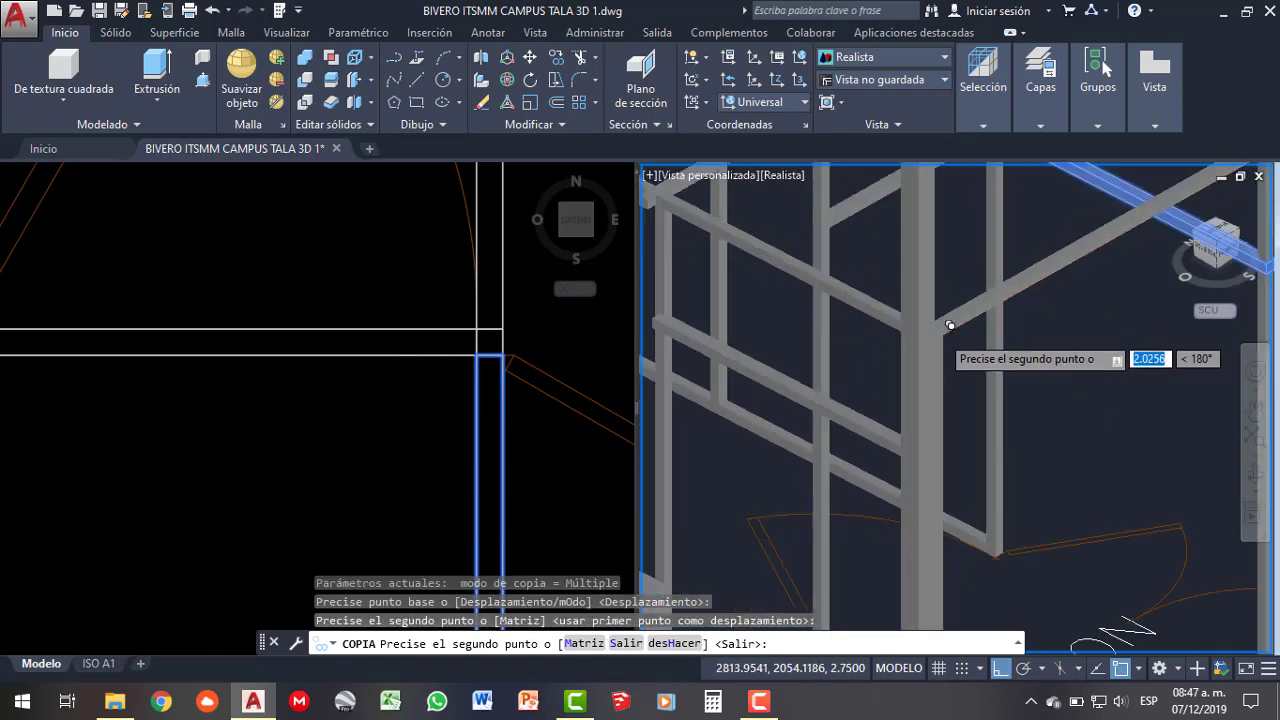
{"action": "scroll", "coordinate": [943, 343], "scroll_direction": "down", "scroll_amount": 2}
{"action": "key", "text": "Escape"}
{"action": "scroll", "coordinate": [800, 400], "scroll_direction": "down", "scroll_amount": 2}
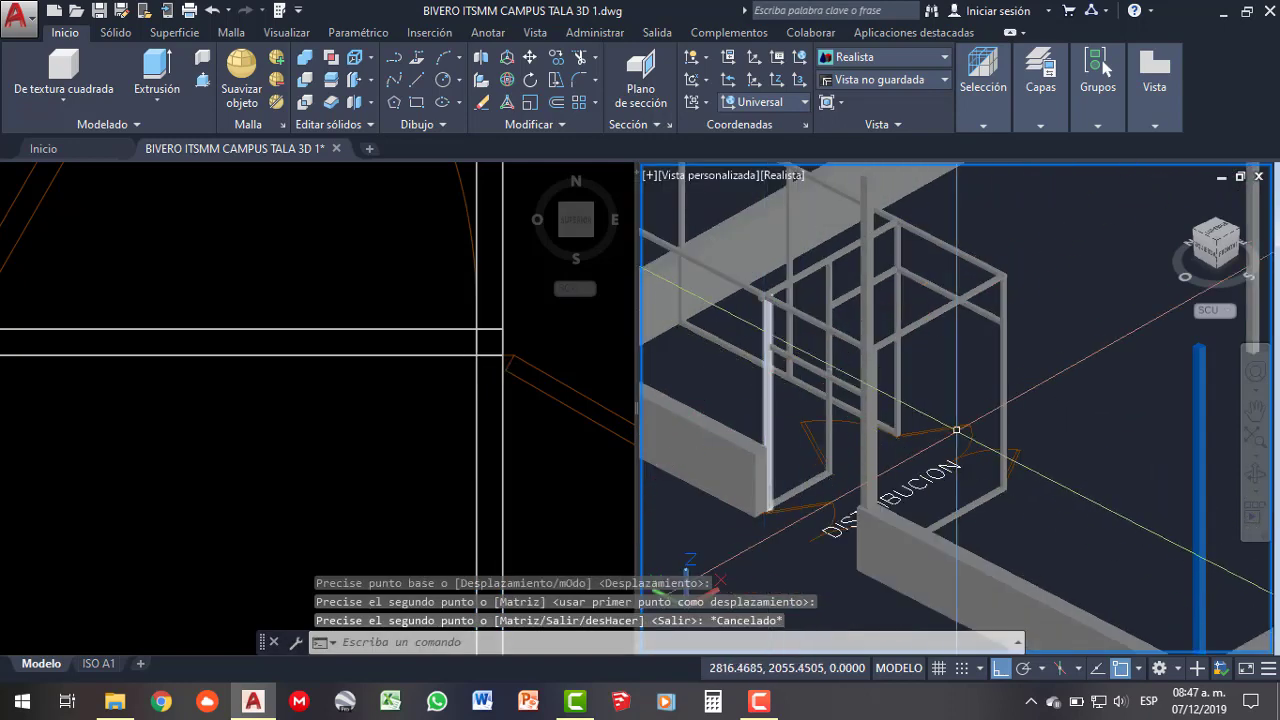
- Orbit the frame to view it from higher angles, then activate the plan viewport
{"action": "mouse_move", "coordinate": [951, 449]}
{"action": "middle_mouse_down", "text": "shift"}
{"action": "mouse_move", "coordinate": [800, 450]}
{"action": "mouse_move", "coordinate": [861, 416]}
{"action": "mouse_move", "coordinate": [902, 454]}
{"action": "middle_mouse_up", "text": "shift"}
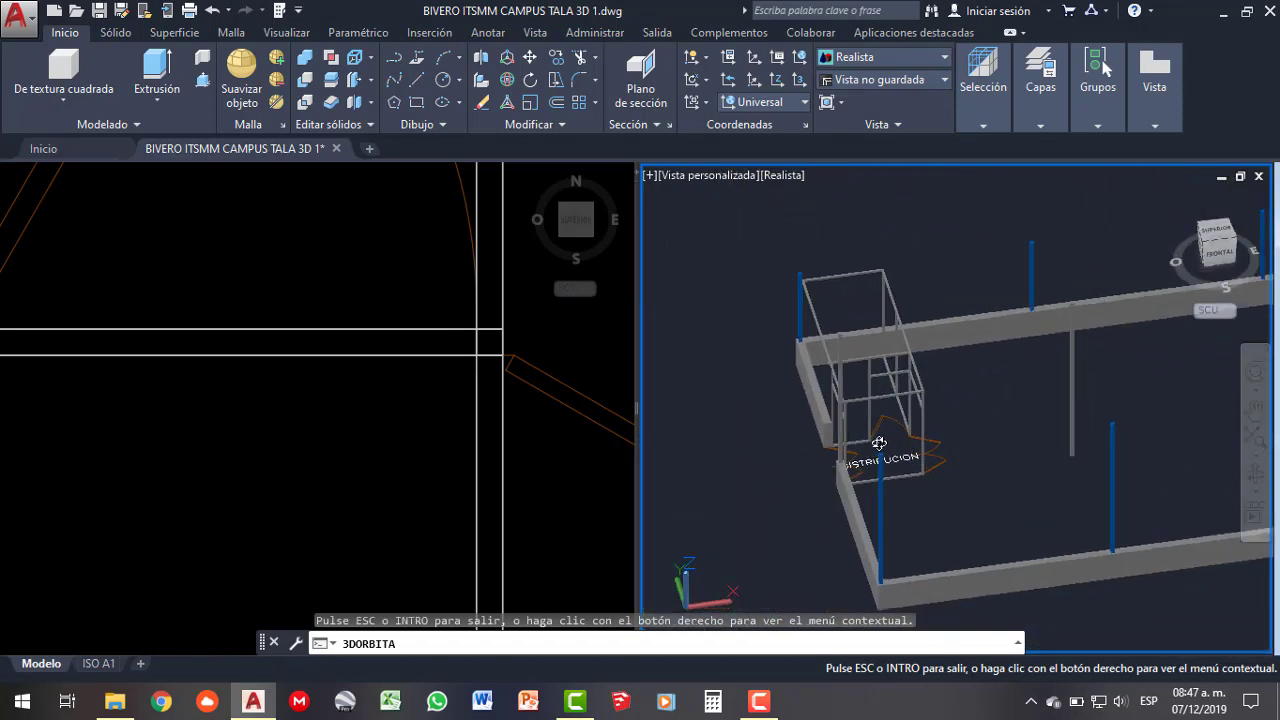
{"action": "mouse_move", "coordinate": [900, 448]}
{"action": "middle_mouse_down", "text": "shift"}
{"action": "mouse_move", "coordinate": [966, 434]}
{"action": "mouse_move", "coordinate": [989, 331]}
{"action": "middle_mouse_up", "text": "shift"}
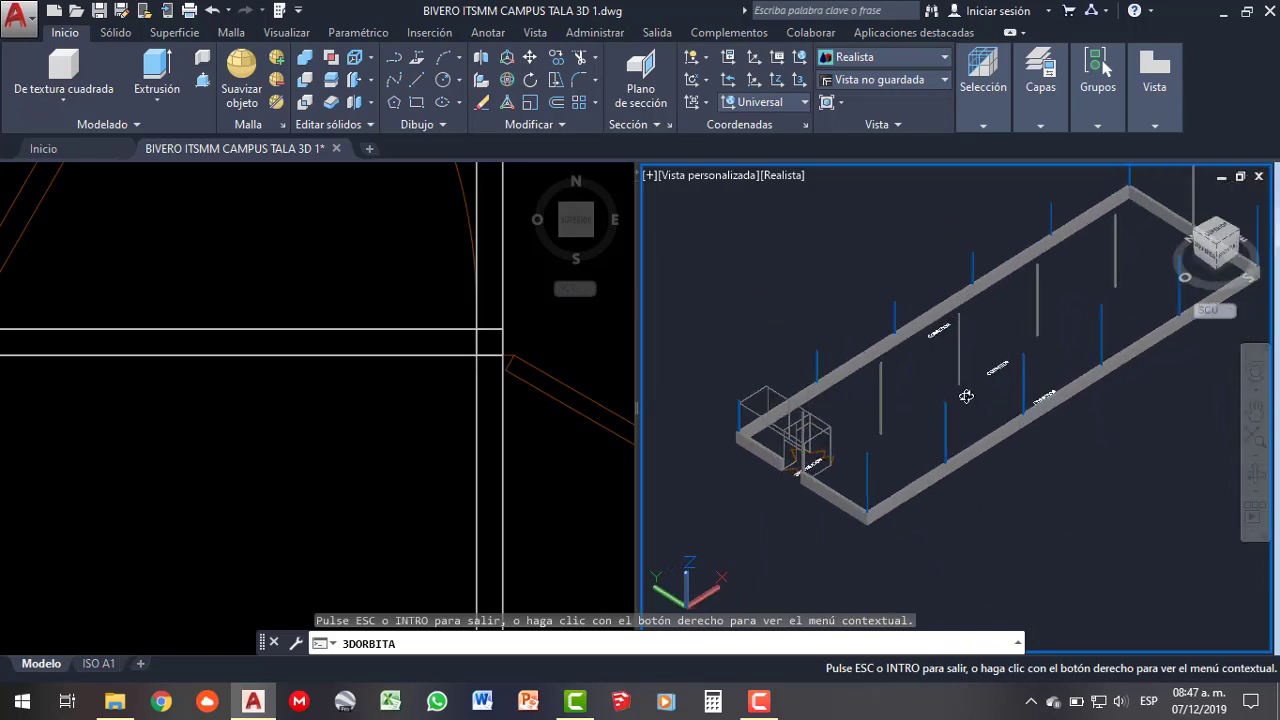
{"action": "mouse_move", "coordinate": [966, 396]}
{"action": "middle_mouse_down", "text": "shift"}
{"action": "mouse_move", "coordinate": [974, 374]}
{"action": "mouse_move", "coordinate": [1020, 377]}
{"action": "mouse_move", "coordinate": [997, 371]}
{"action": "mouse_move", "coordinate": [1020, 354]}
{"action": "mouse_move", "coordinate": [1034, 364]}
{"action": "mouse_move", "coordinate": [971, 349]}
{"action": "mouse_move", "coordinate": [877, 368]}
{"action": "middle_mouse_up", "text": "shift"}
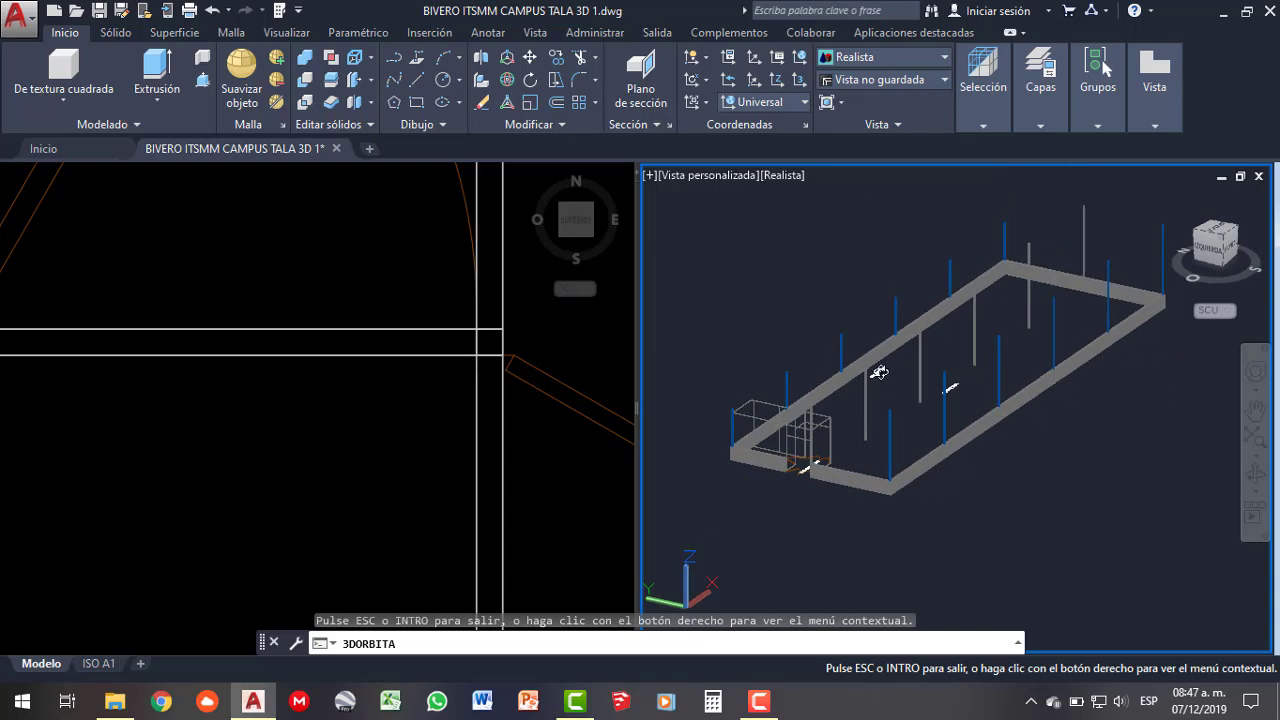
{"action": "scroll", "coordinate": [877, 370], "scroll_direction": "up", "scroll_amount": 2}
{"action": "scroll", "coordinate": [878, 374], "scroll_direction": "up", "scroll_amount": 2}
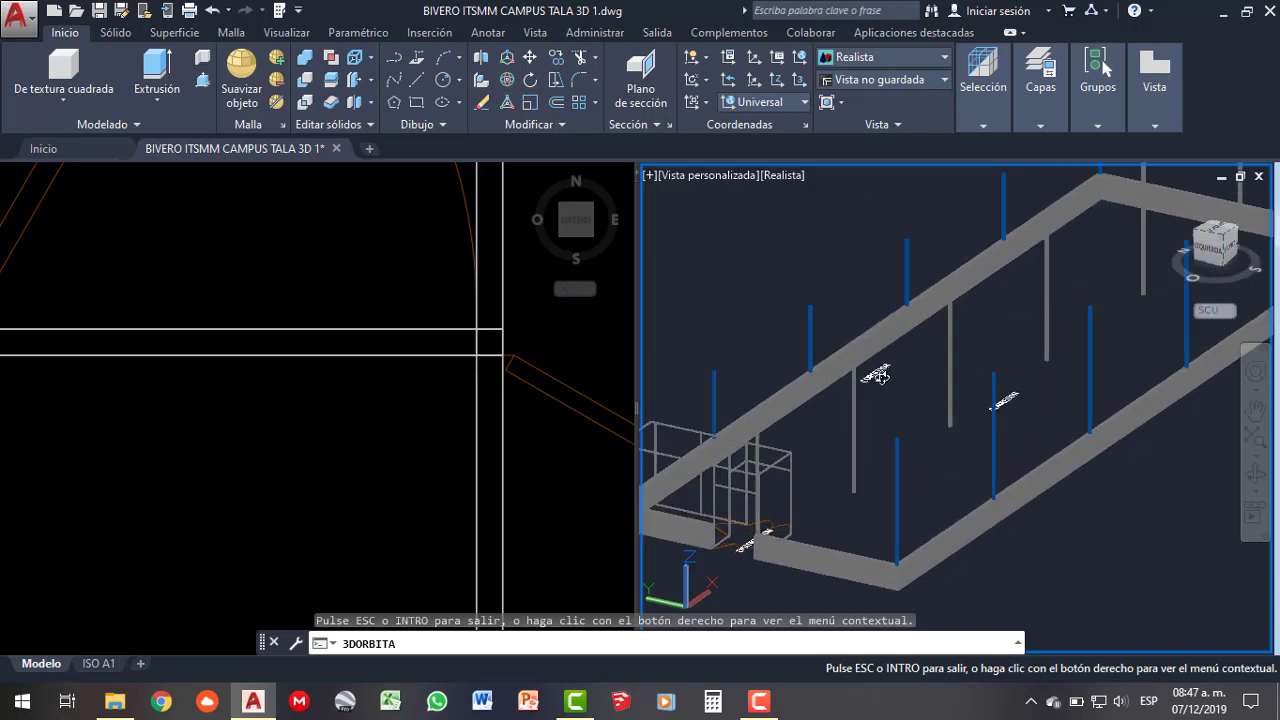
{"action": "key", "text": "Escape"}
{"action": "left_click", "coordinate": [368, 338]}
- Change the left viewport from Superior to the Izquierdo view and zoom to fit the elevation
{"action": "scroll", "coordinate": [368, 338], "scroll_direction": "down", "scroll_amount": 2}
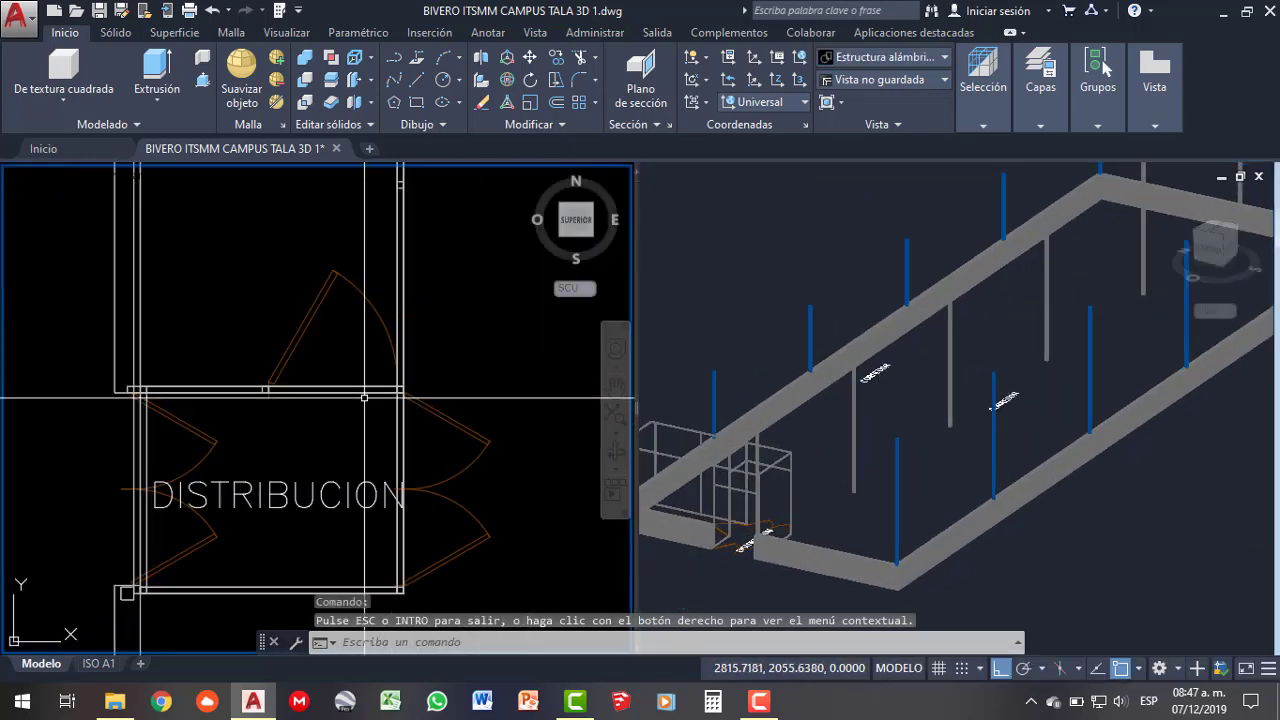
{"action": "scroll", "coordinate": [368, 338], "scroll_direction": "down", "scroll_amount": 2}
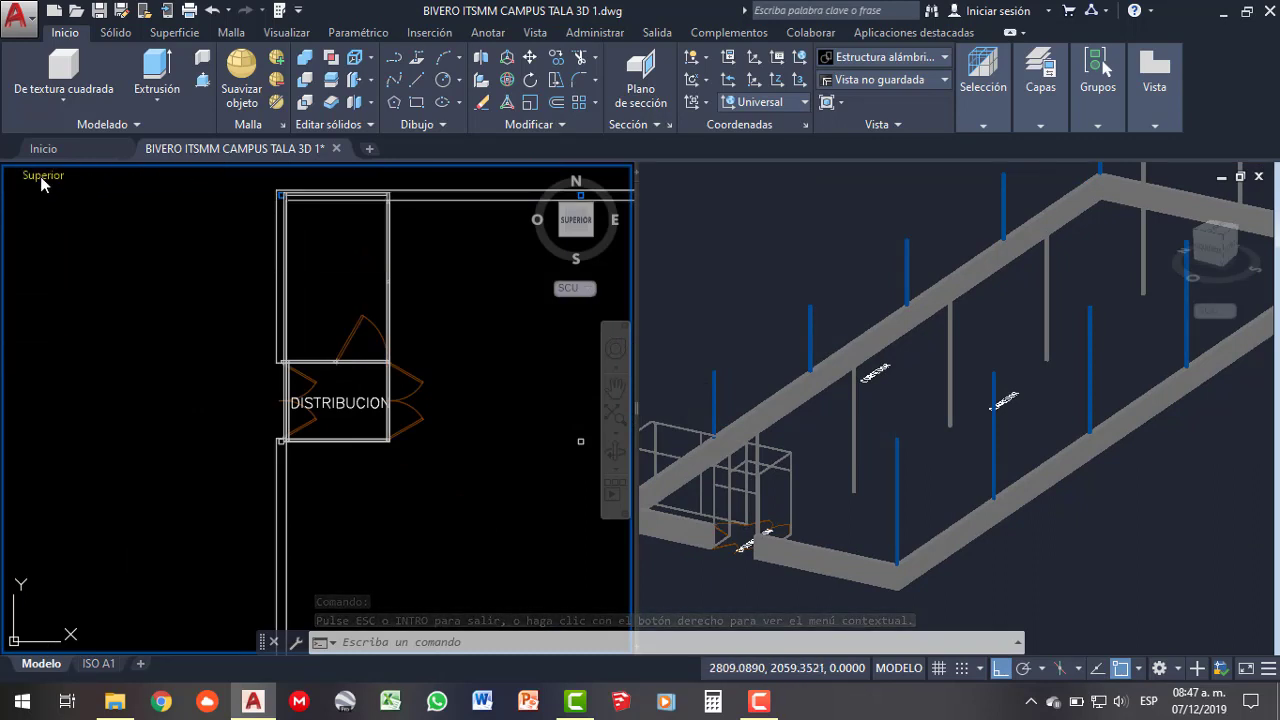
{"action": "left_click", "coordinate": [42, 178]}
{"action": "left_click", "coordinate": [90, 265]}
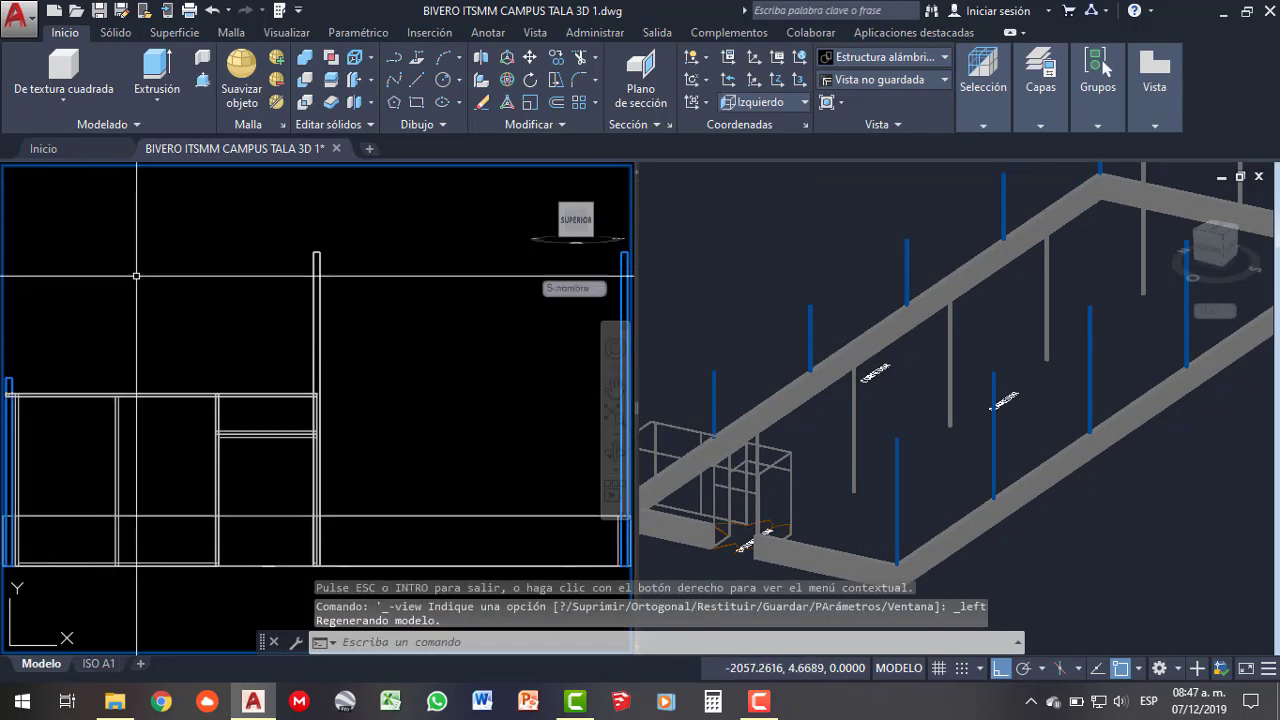
{"action": "scroll", "coordinate": [330, 266], "scroll_direction": "down", "scroll_amount": 3}
{"action": "scroll", "coordinate": [392, 303], "scroll_direction": "up", "scroll_amount": 2}
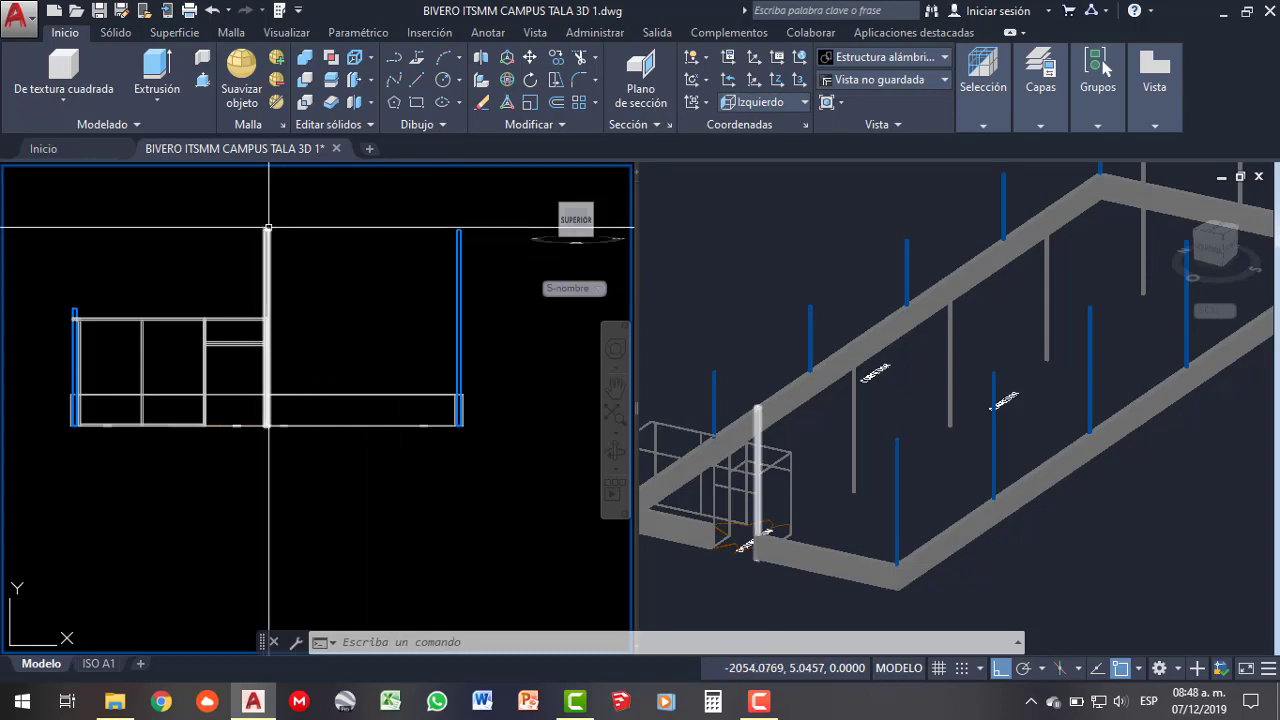
{"action": "scroll", "coordinate": [360, 300], "scroll_direction": "down", "scroll_amount": 2}
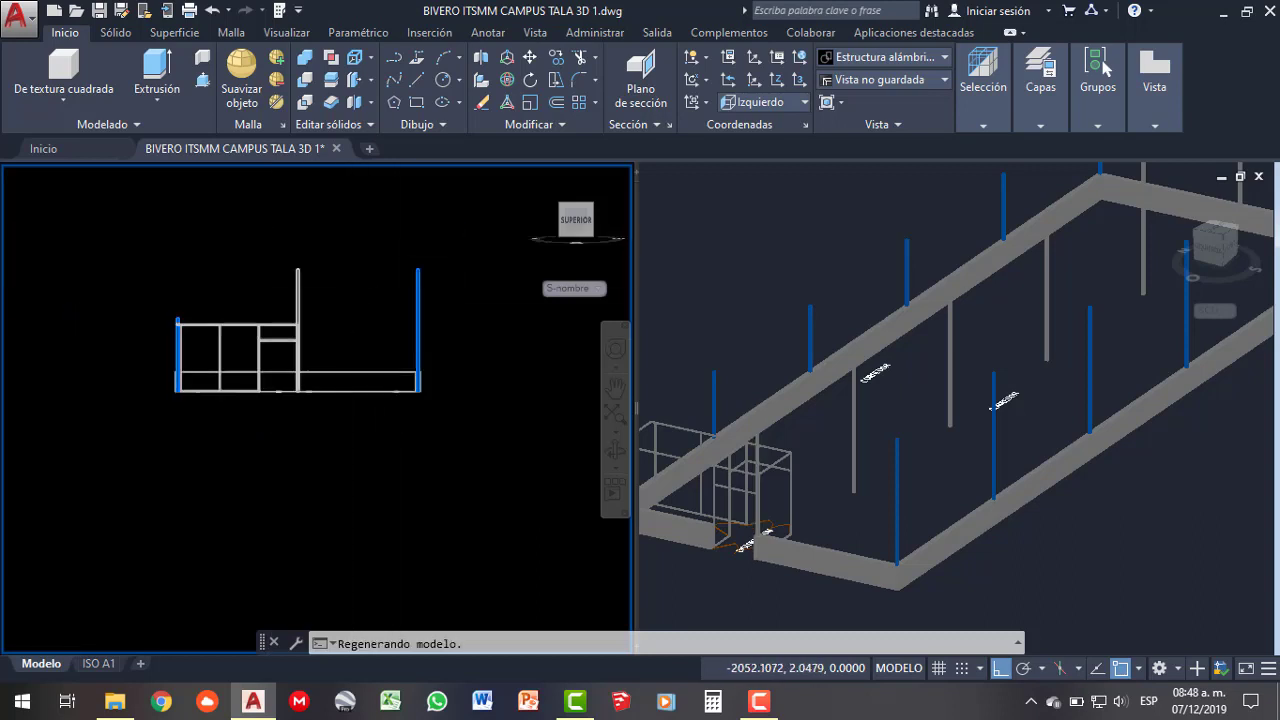
{"action": "scroll", "coordinate": [360, 279], "scroll_direction": "up", "scroll_amount": 2}
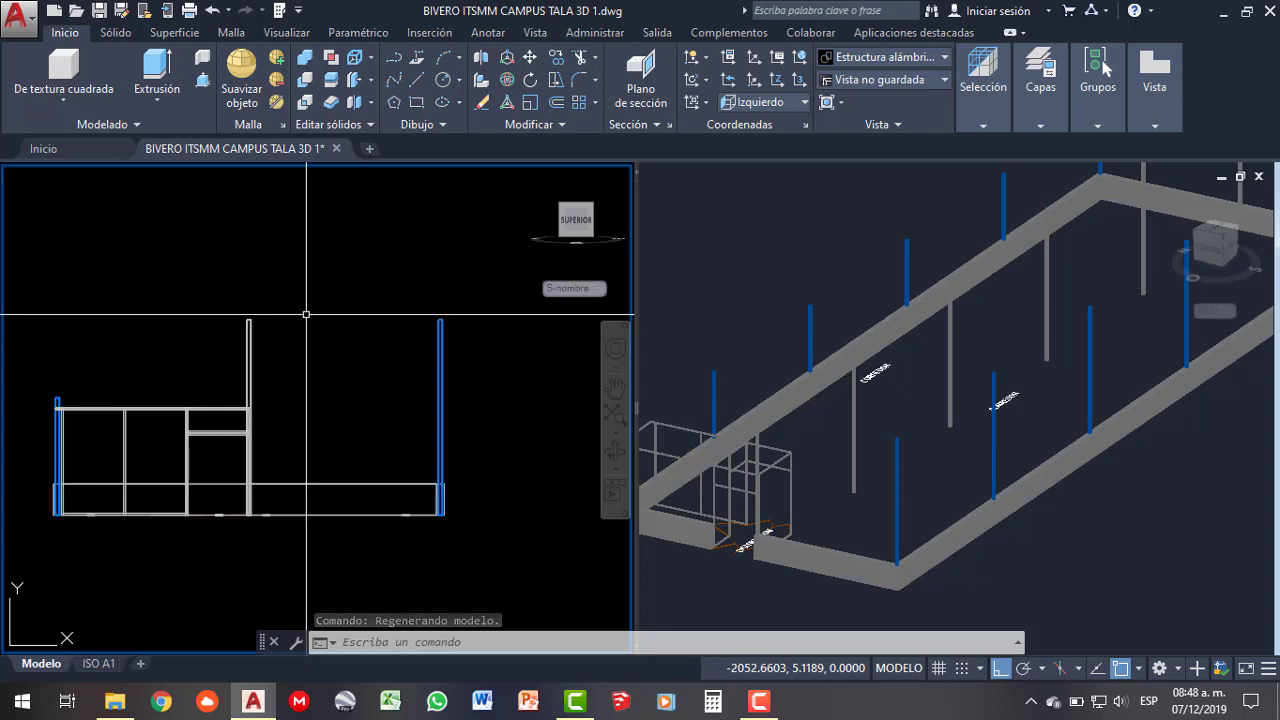
{"action": "scroll", "coordinate": [306, 314], "scroll_direction": "up", "scroll_amount": 2}
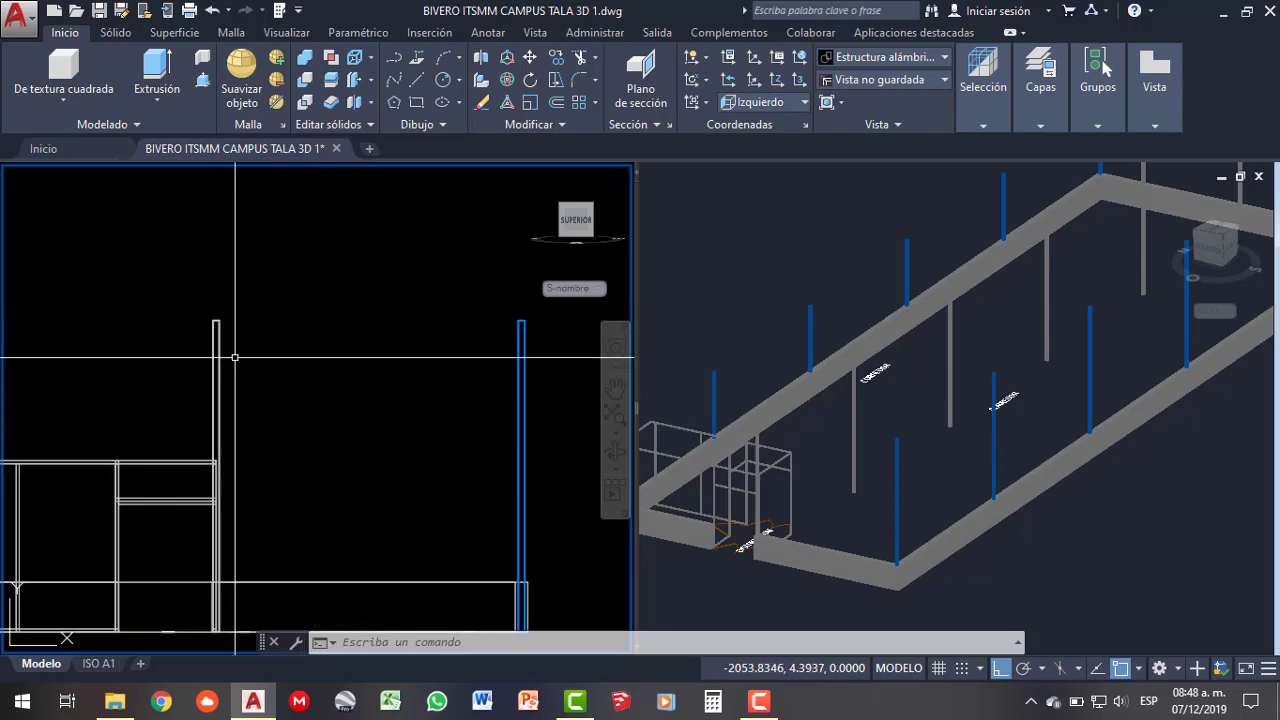
{"action": "scroll", "coordinate": [229, 343], "scroll_direction": "down", "scroll_amount": 2}
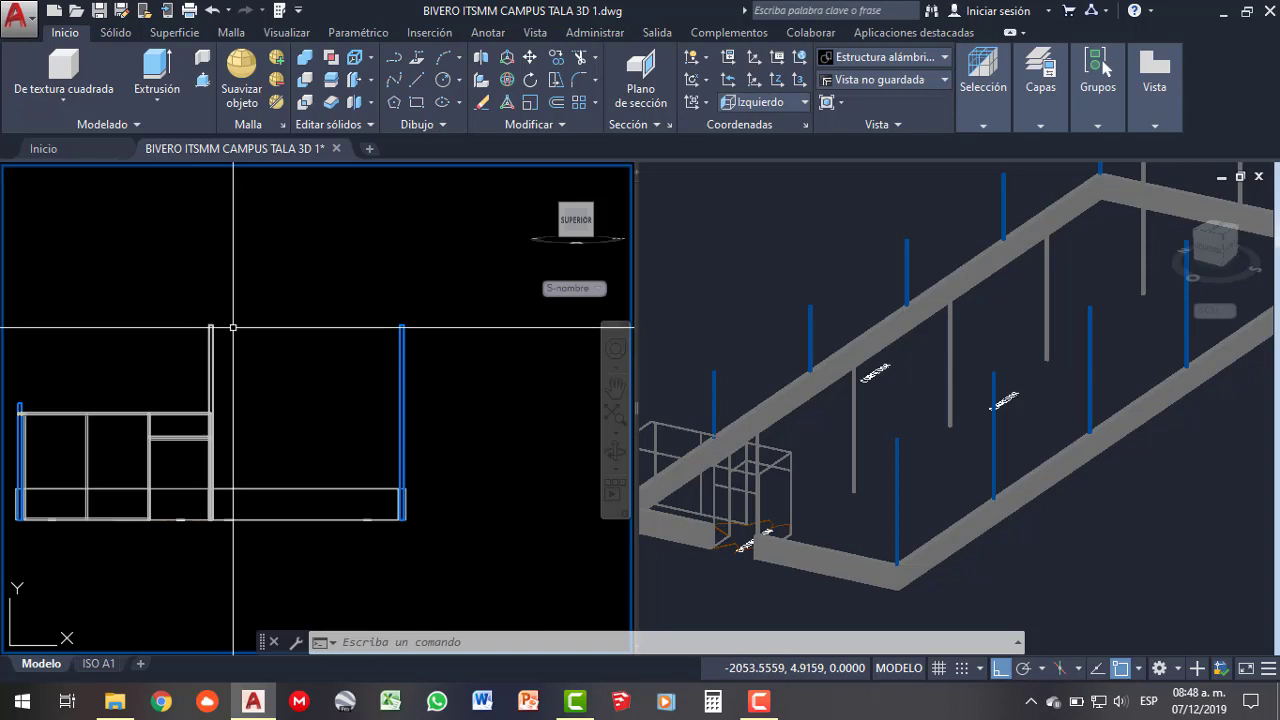
- Draw a 3-point arc from the left post top, through the crown, to the right post top, with Ortho off
{"action": "left_click", "coordinate": [458, 52]}
{"action": "left_click", "coordinate": [480, 86]}
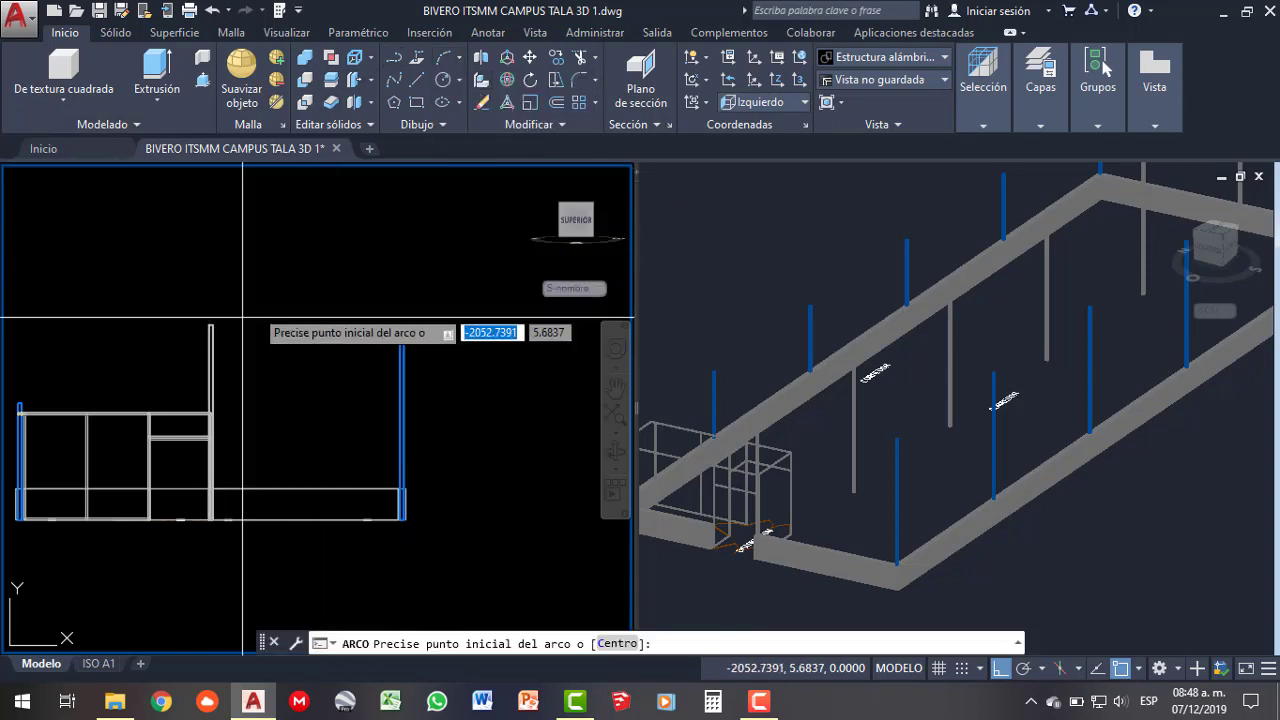
{"action": "scroll", "coordinate": [243, 318], "scroll_direction": "up", "scroll_amount": 3}
{"action": "left_click", "coordinate": [184, 273]}
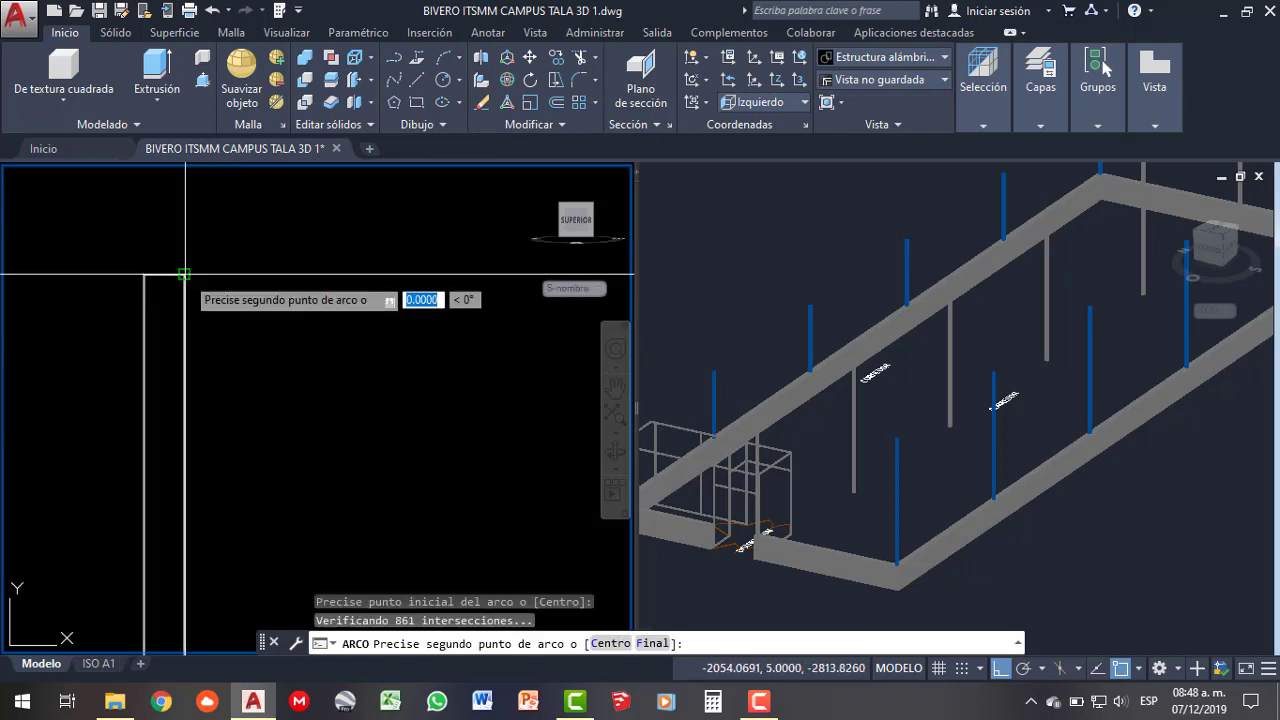
{"action": "scroll", "coordinate": [186, 276], "scroll_direction": "down", "scroll_amount": 2}
{"action": "scroll", "coordinate": [250, 280], "scroll_direction": "up", "scroll_amount": 3}
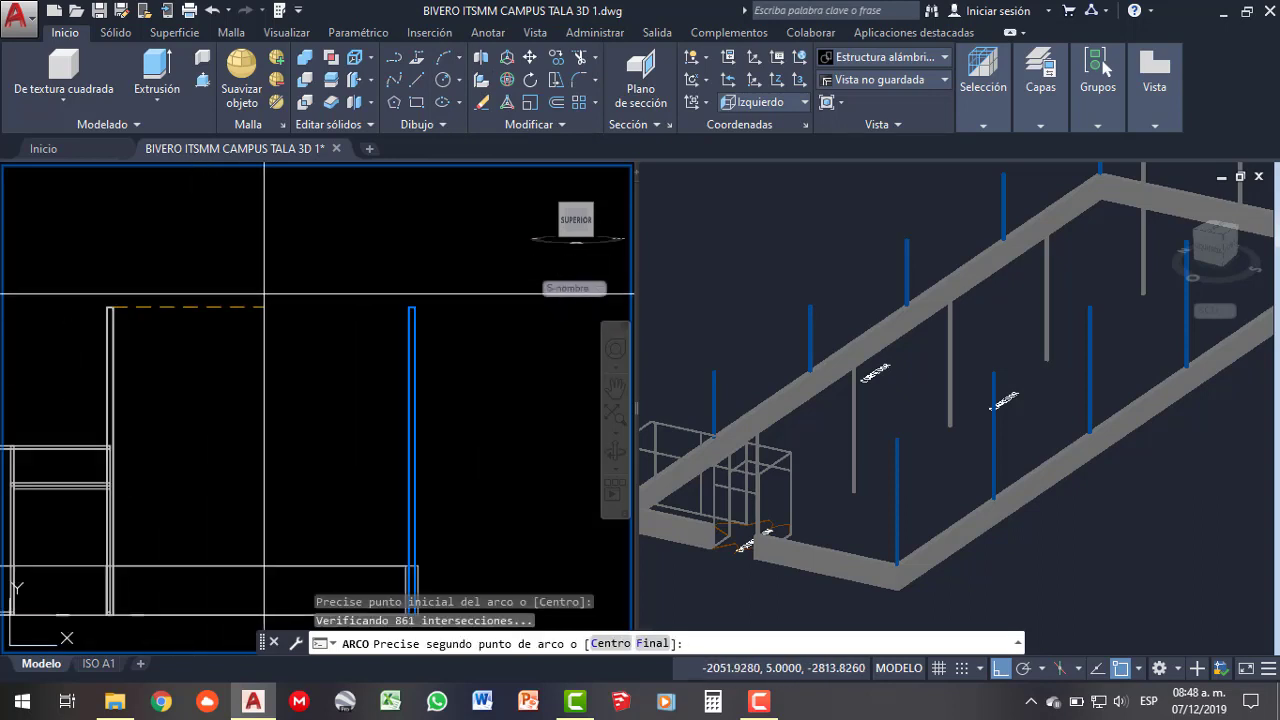
{"action": "left_click", "coordinate": [1001, 669]}
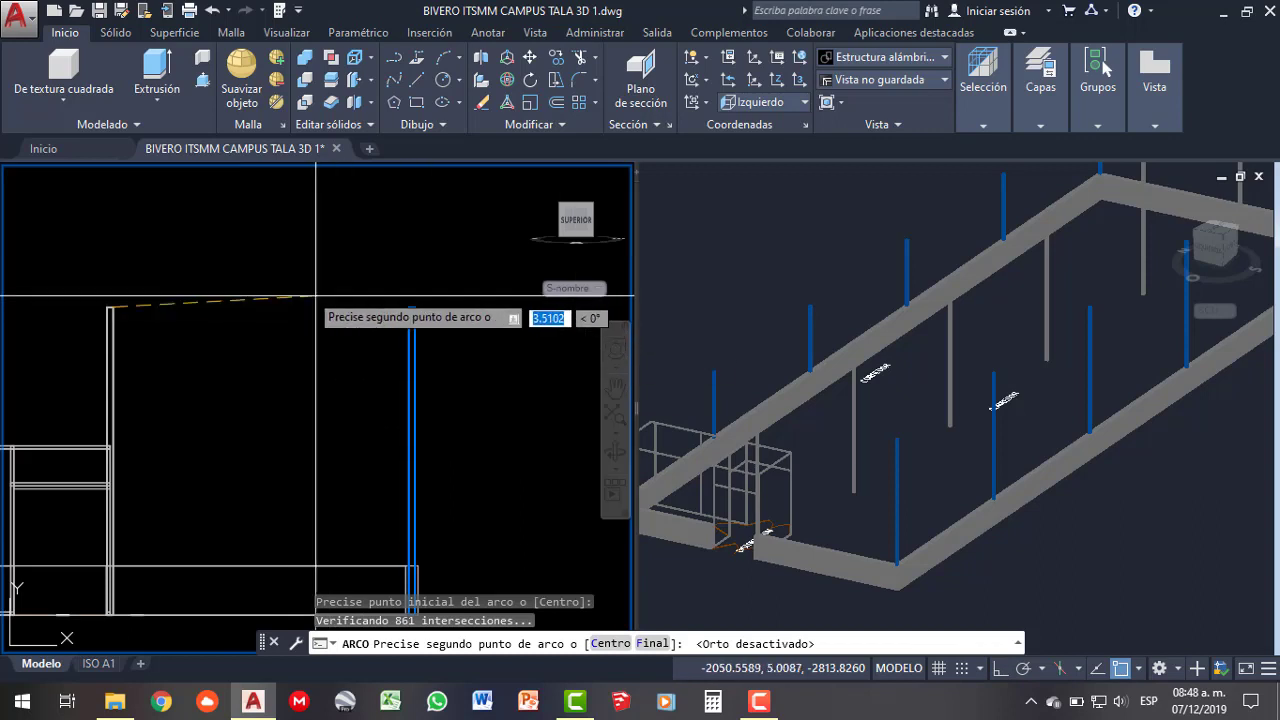
{"action": "left_click", "coordinate": [250, 244]}
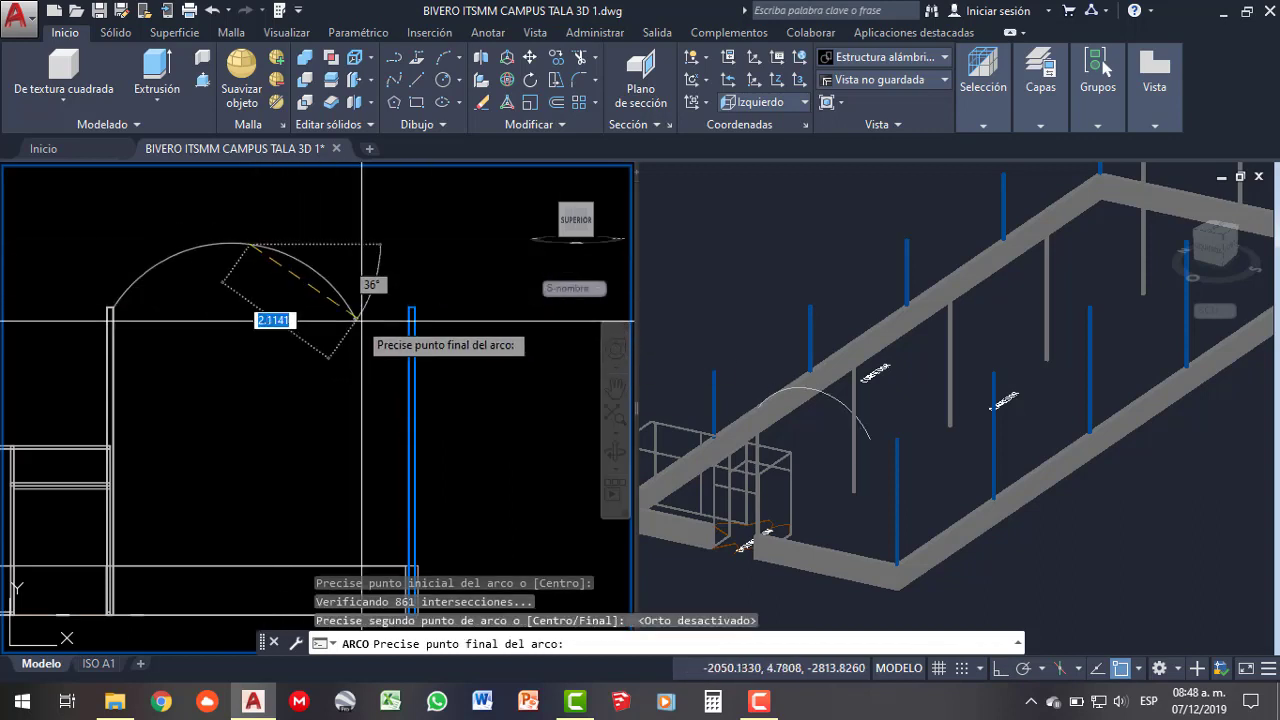
{"action": "scroll", "coordinate": [371, 265], "scroll_direction": "up", "scroll_amount": 4}
{"action": "left_click", "coordinate": [473, 284]}
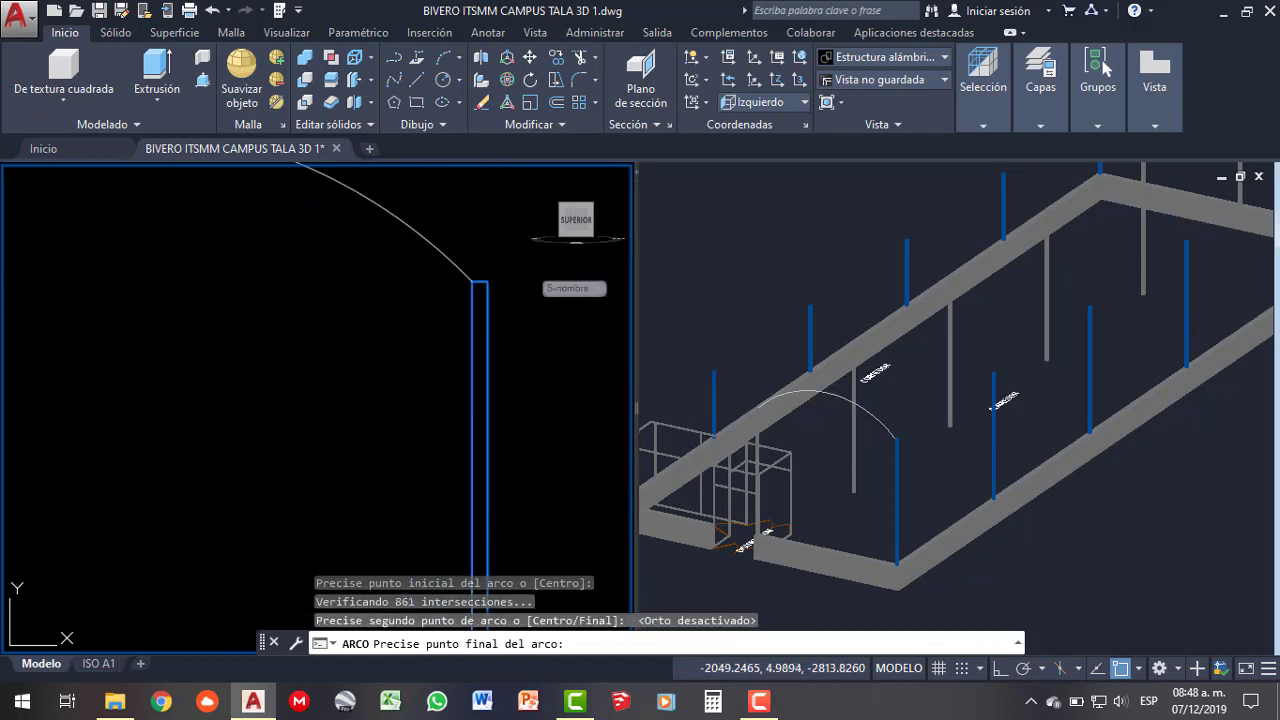
{"action": "scroll", "coordinate": [401, 352], "scroll_direction": "down", "scroll_amount": 3}
{"action": "scroll", "coordinate": [401, 352], "scroll_direction": "down", "scroll_amount": 4}
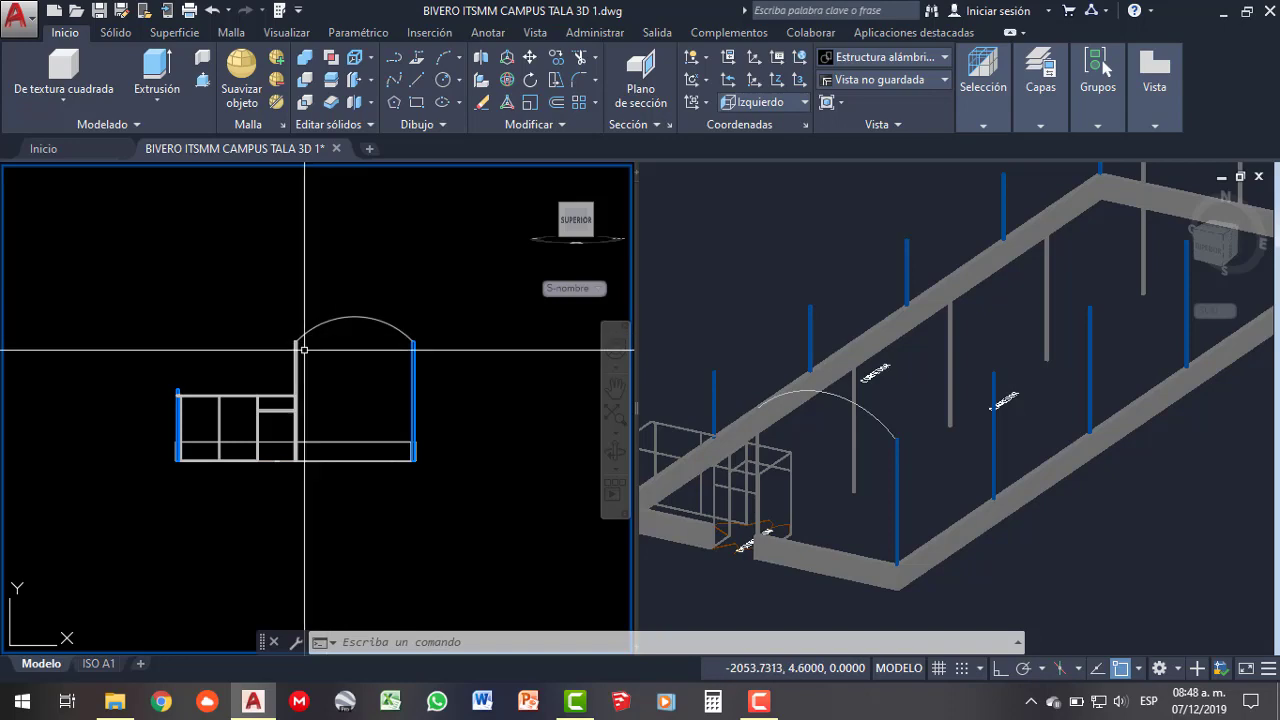
- Orbit the left viewport into a 3D wireframe showing the arch over the posts
{"action": "left_click", "coordinate": [615, 460]}
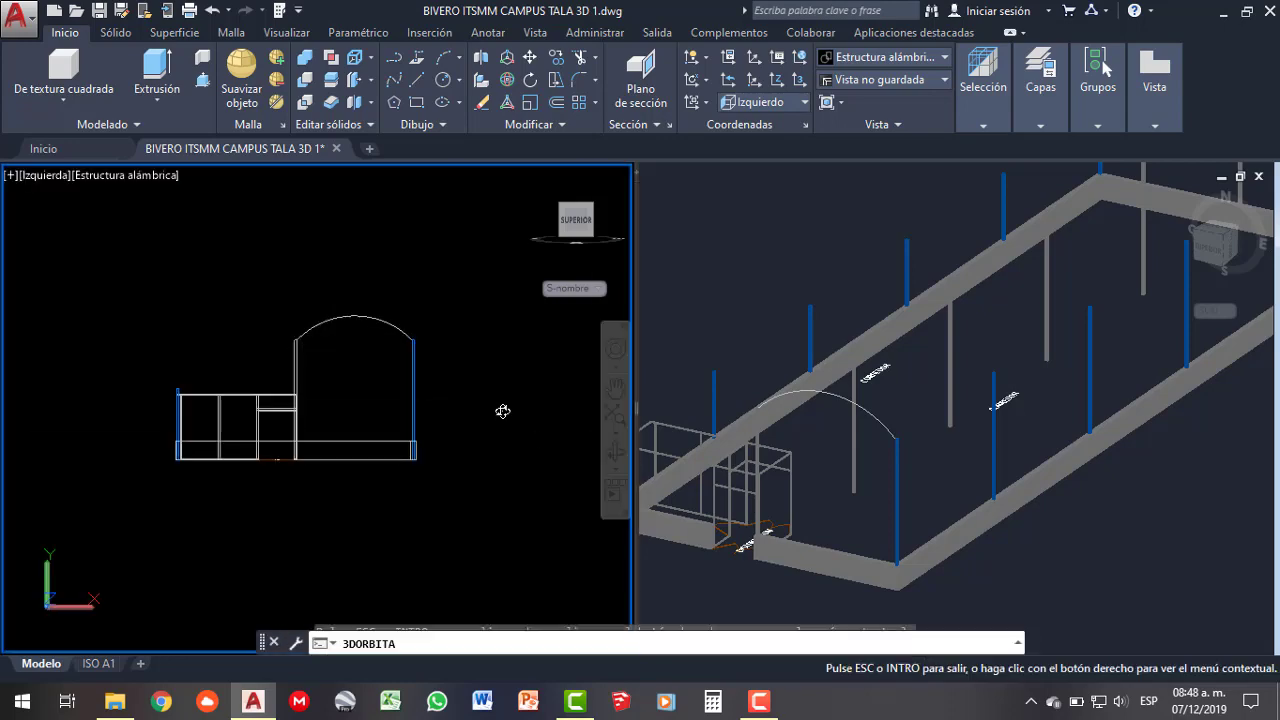
{"action": "mouse_move", "coordinate": [503, 409]}
{"action": "left_mouse_down"}
{"action": "mouse_move", "coordinate": [505, 430]}
{"action": "mouse_move", "coordinate": [494, 409]}
{"action": "mouse_move", "coordinate": [348, 394]}
{"action": "left_mouse_up"}
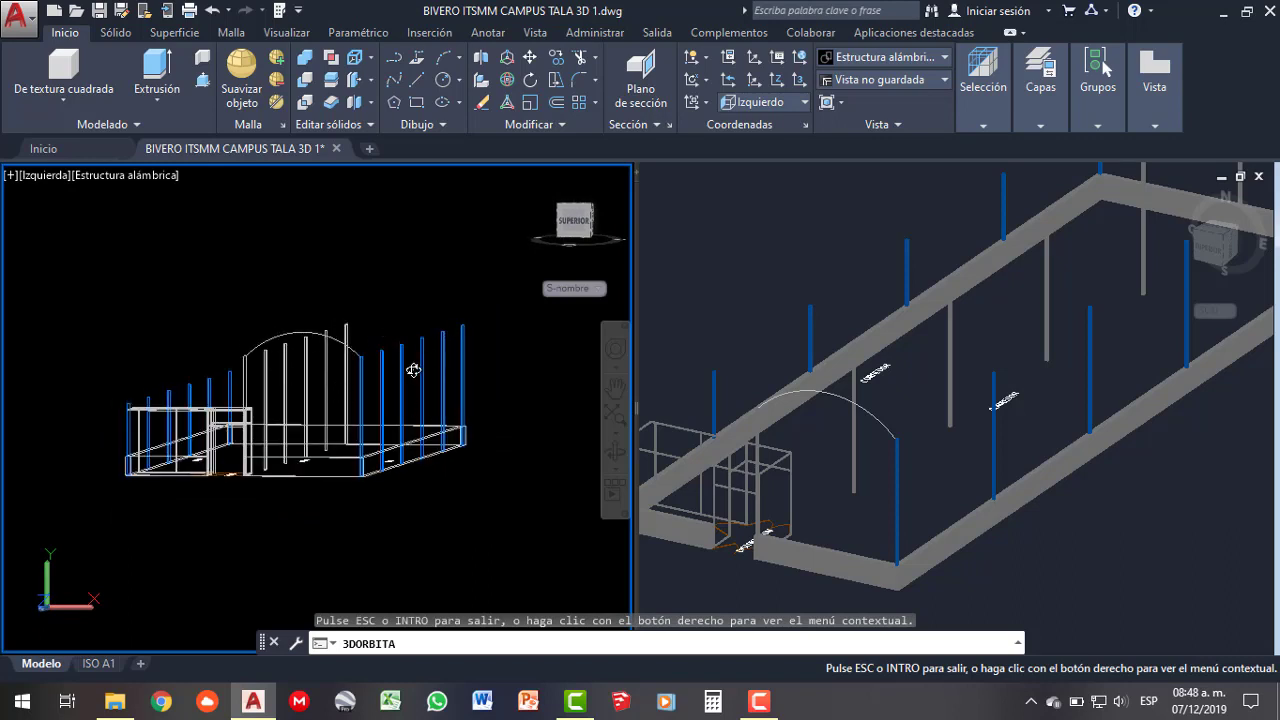
{"action": "left_click_drag", "start_coordinate": [282, 390], "coordinate": [239, 397]}
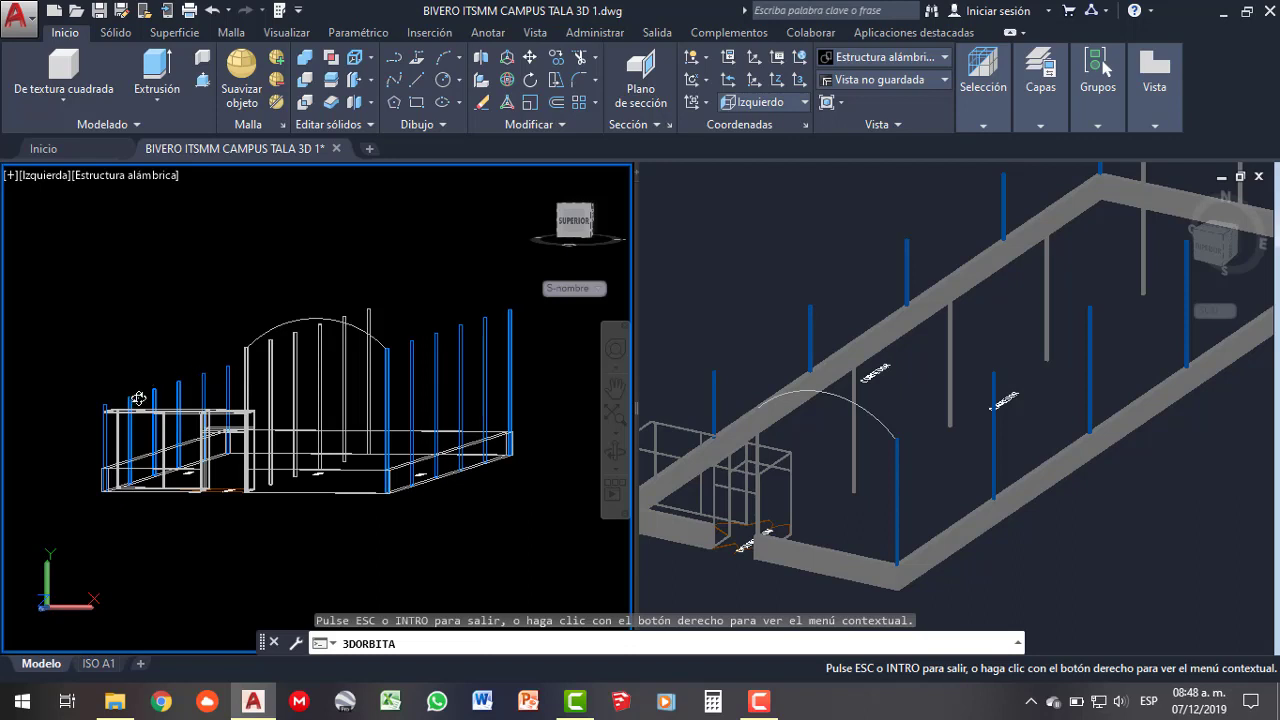
{"action": "mouse_move", "coordinate": [302, 396]}
{"action": "left_mouse_down"}
{"action": "mouse_move", "coordinate": [309, 362]}
{"action": "mouse_move", "coordinate": [306, 409]}
{"action": "left_mouse_up"}
{"action": "key", "text": "Escape"}
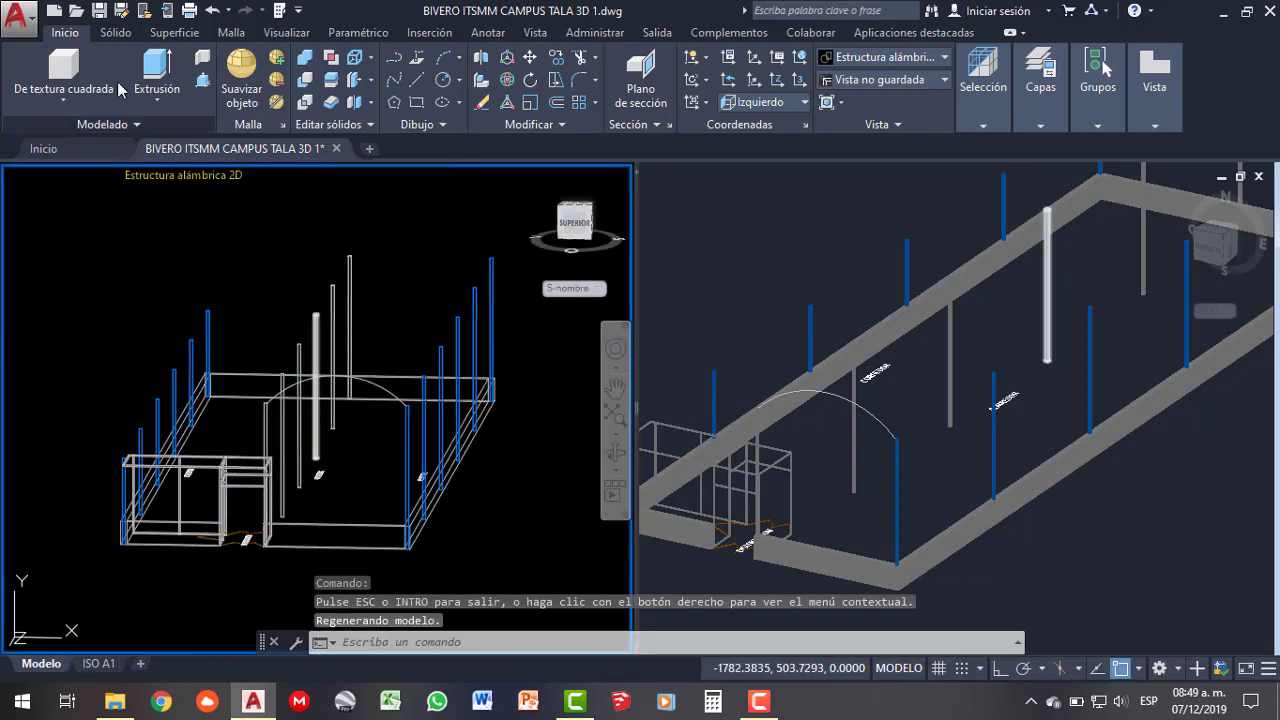
- Open the BIVERO ITSMM CAMPUS TALA 3D drawing and dismiss the proxy notice
{"action": "left_click", "coordinate": [76, 13]}
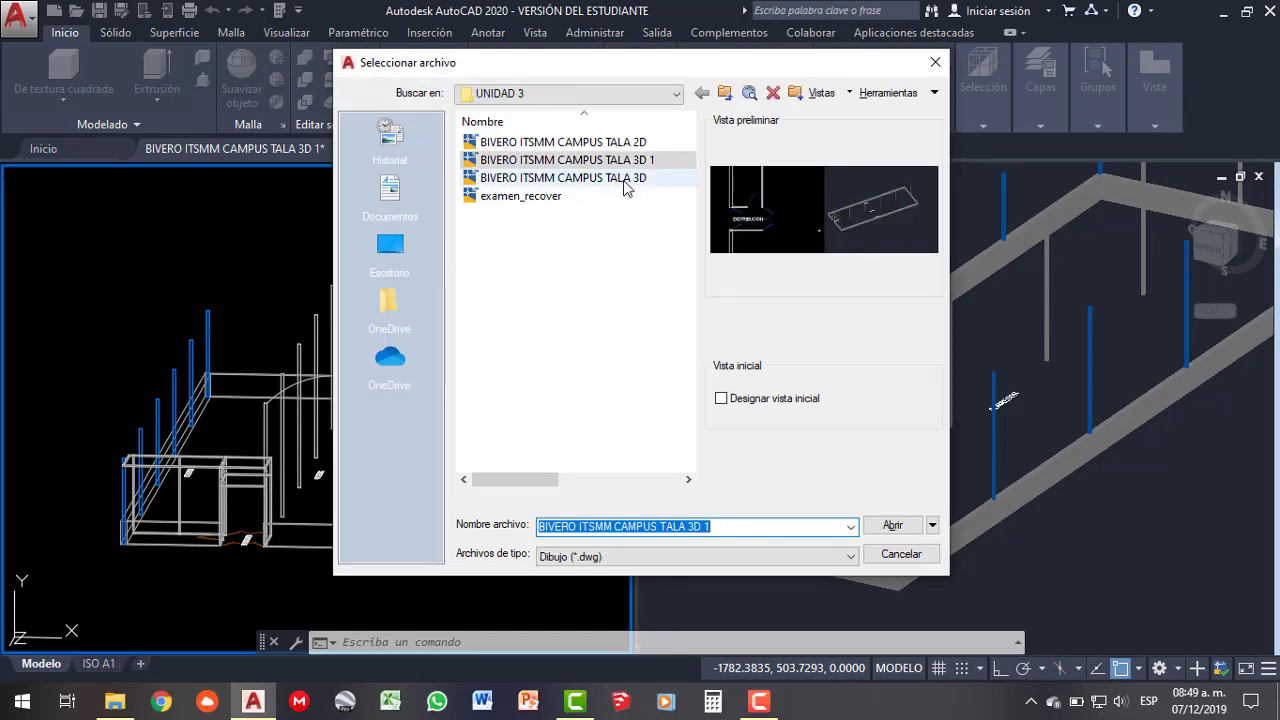
{"action": "left_click", "coordinate": [628, 180]}
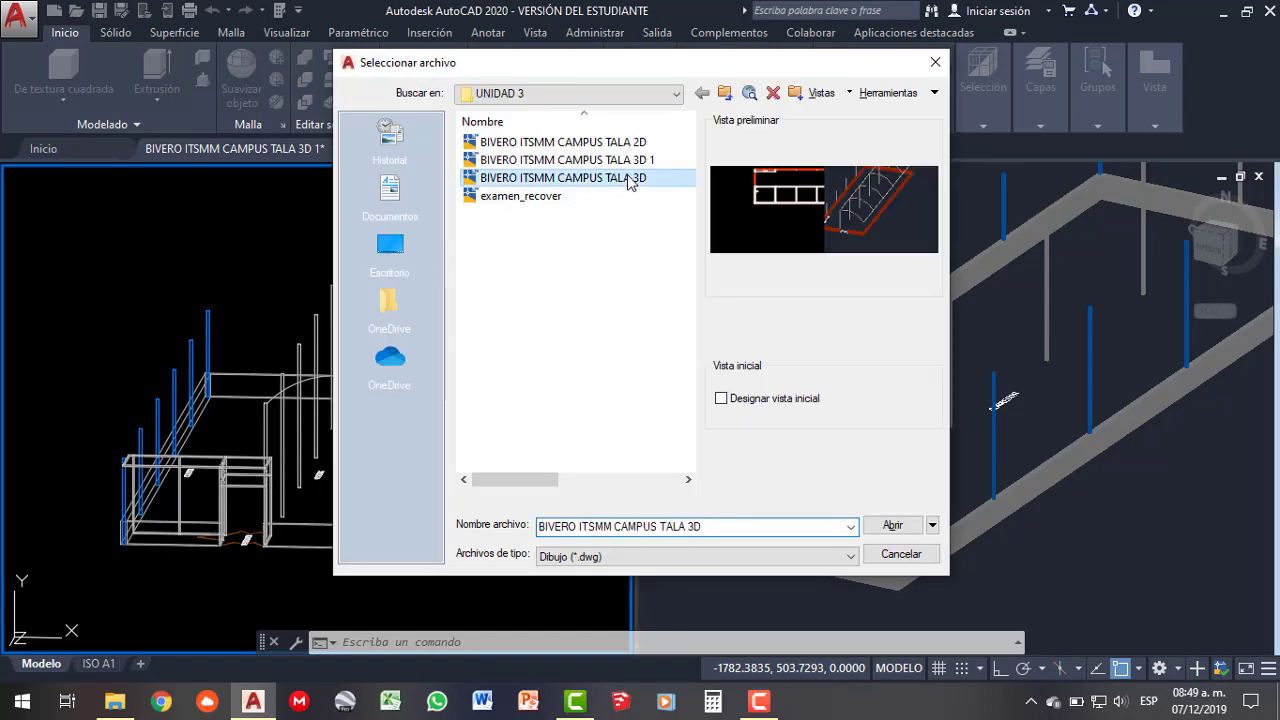
{"action": "left_click", "coordinate": [895, 527]}
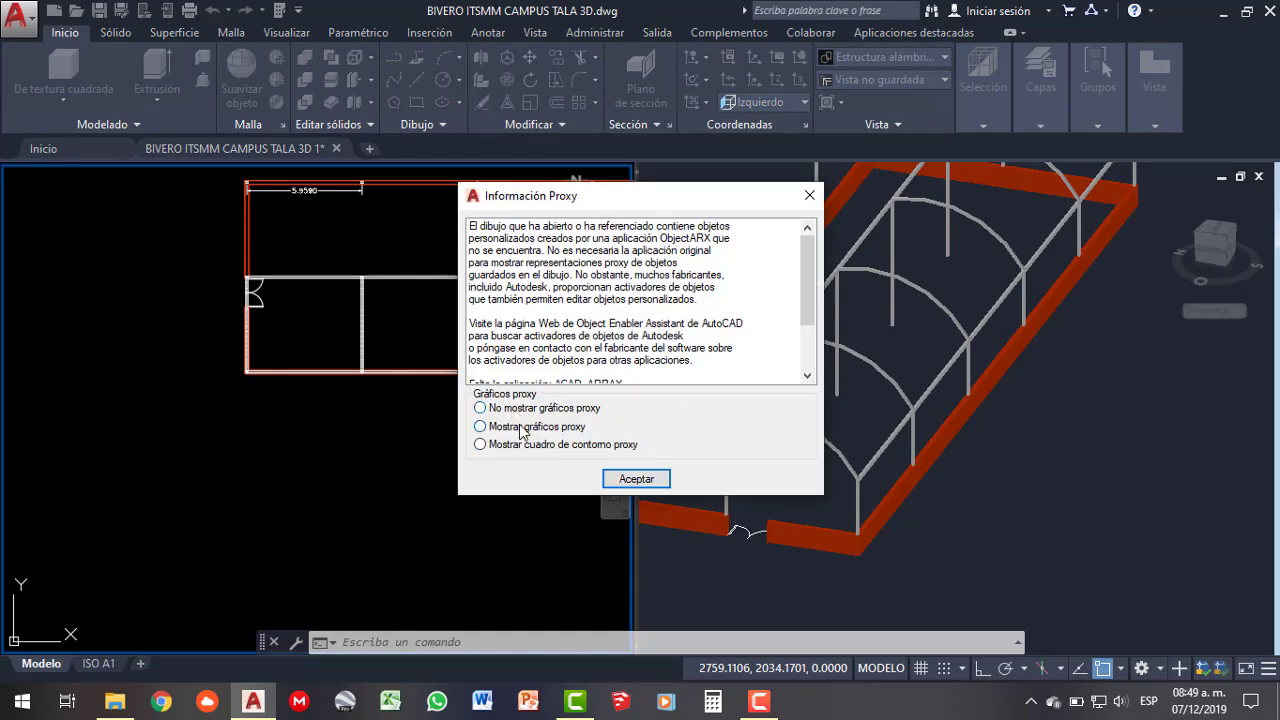
{"action": "left_click", "coordinate": [636, 479]}
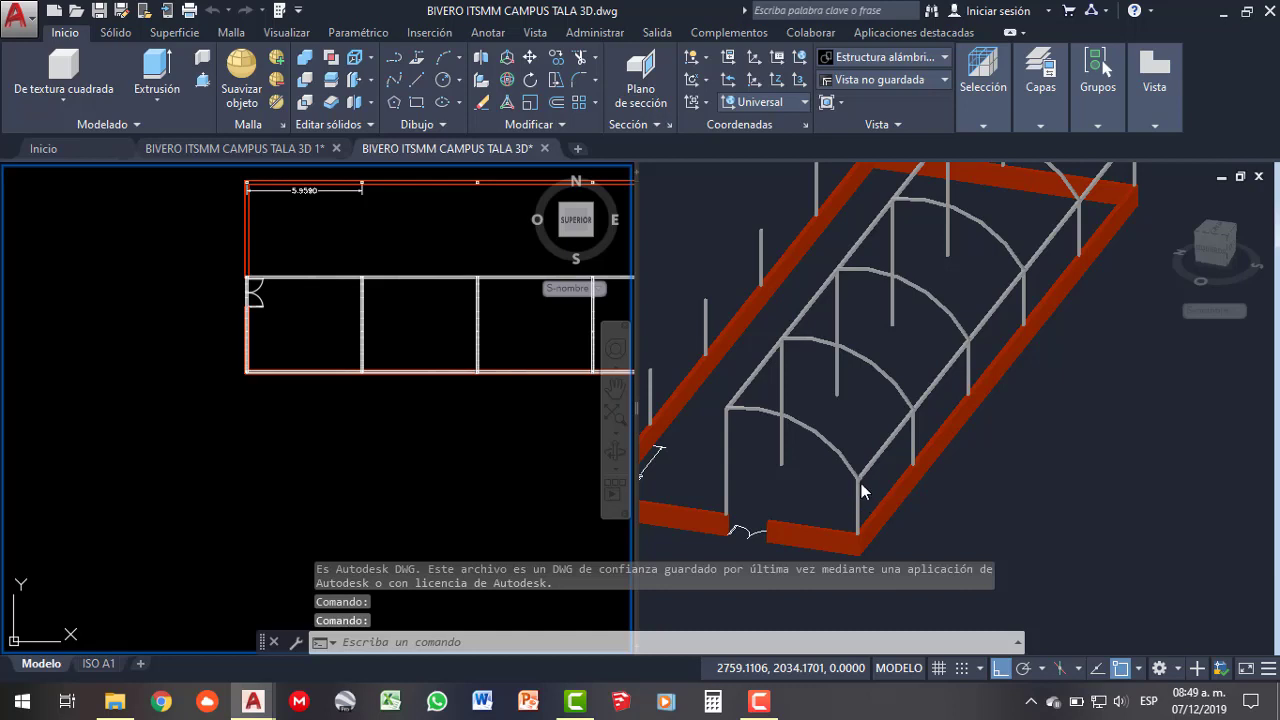
- Orbit the 3D viewport to an elevated lengthwise view of the arched ribs
{"action": "left_click", "coordinate": [854, 413]}
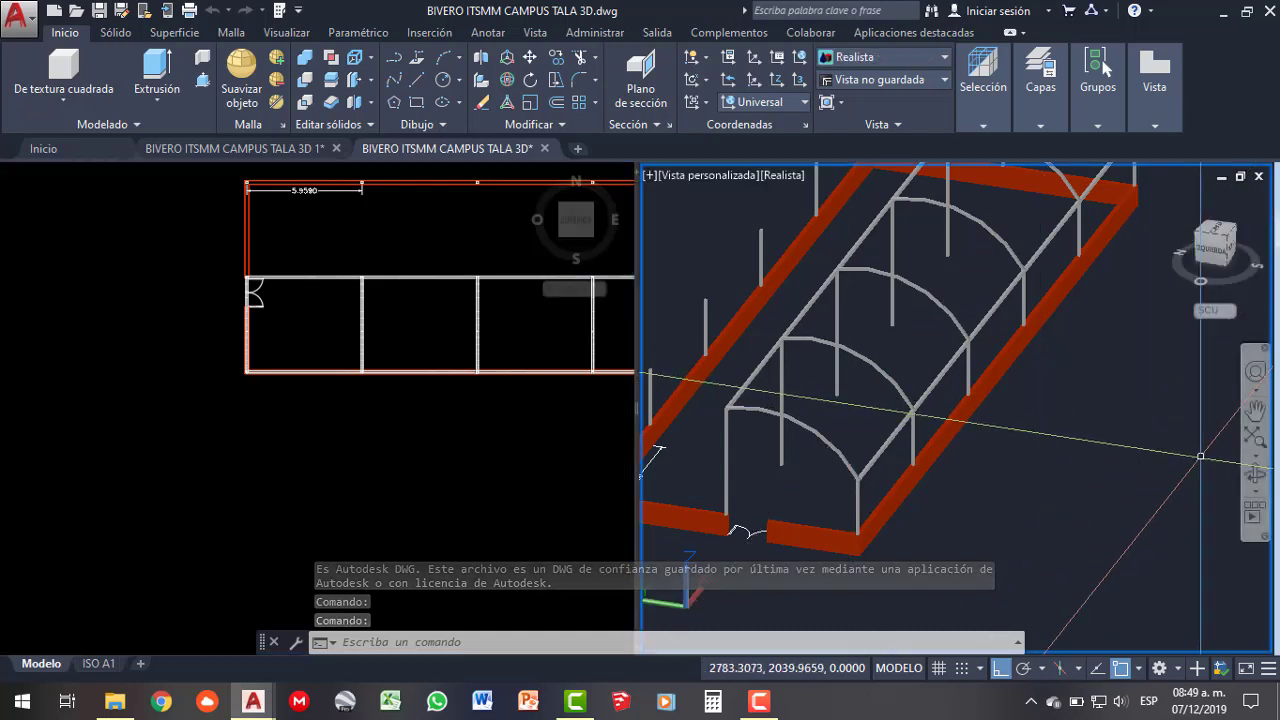
{"action": "left_click", "coordinate": [1255, 474]}
{"action": "left_click_drag", "start_coordinate": [1150, 470], "coordinate": [926, 383]}
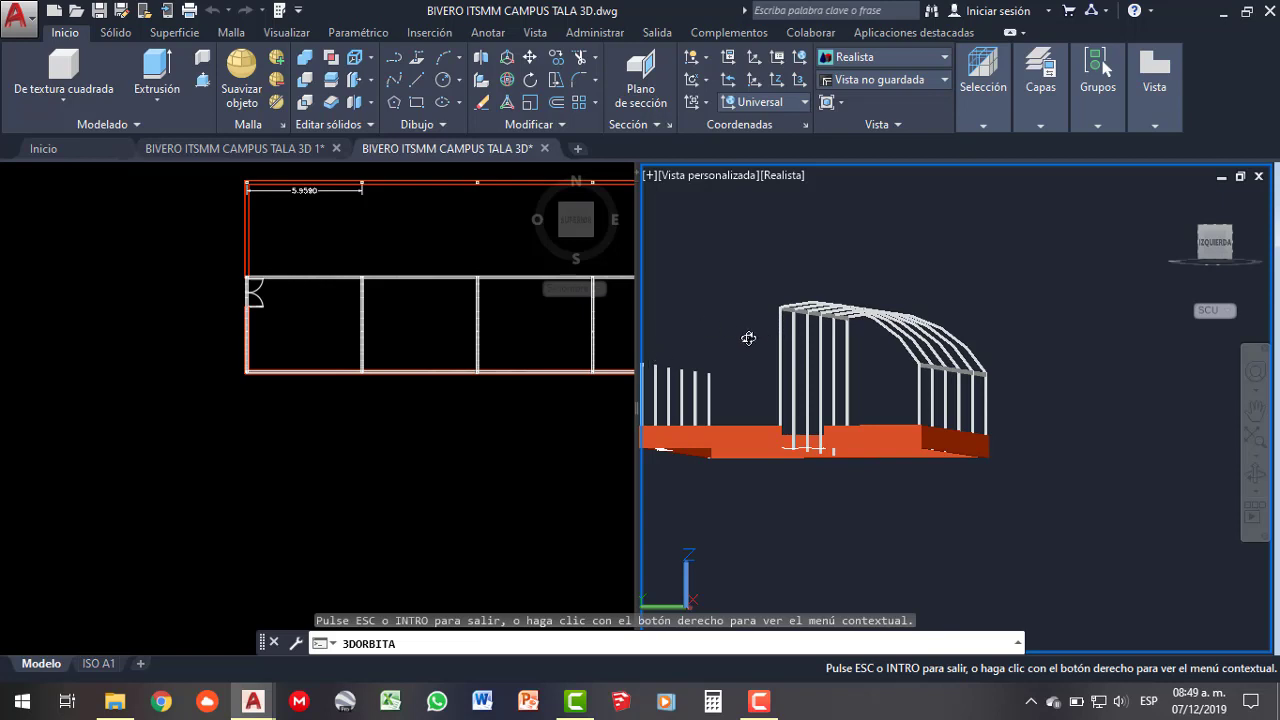
{"action": "mouse_move", "coordinate": [867, 365]}
{"action": "left_mouse_down"}
{"action": "mouse_move", "coordinate": [823, 400]}
{"action": "mouse_move", "coordinate": [811, 391]}
{"action": "mouse_move", "coordinate": [913, 317]}
{"action": "mouse_move", "coordinate": [872, 352]}
{"action": "left_mouse_up"}
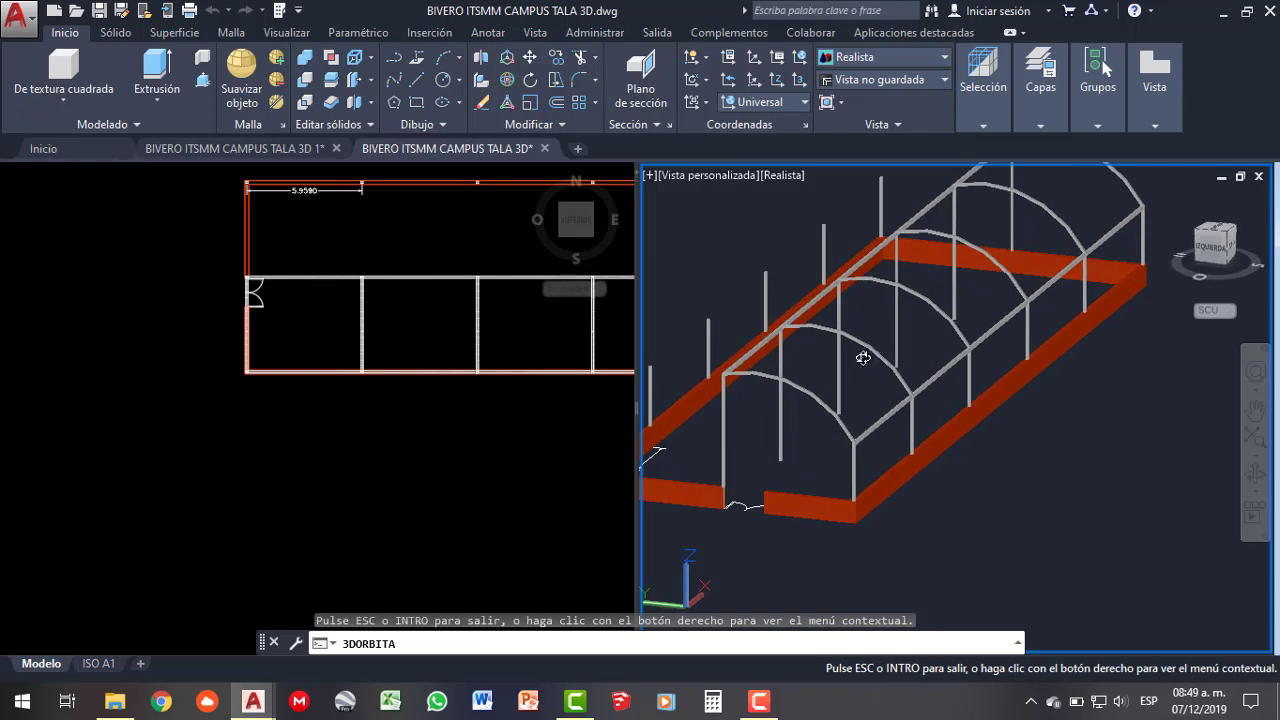
{"action": "key", "text": "Escape"}
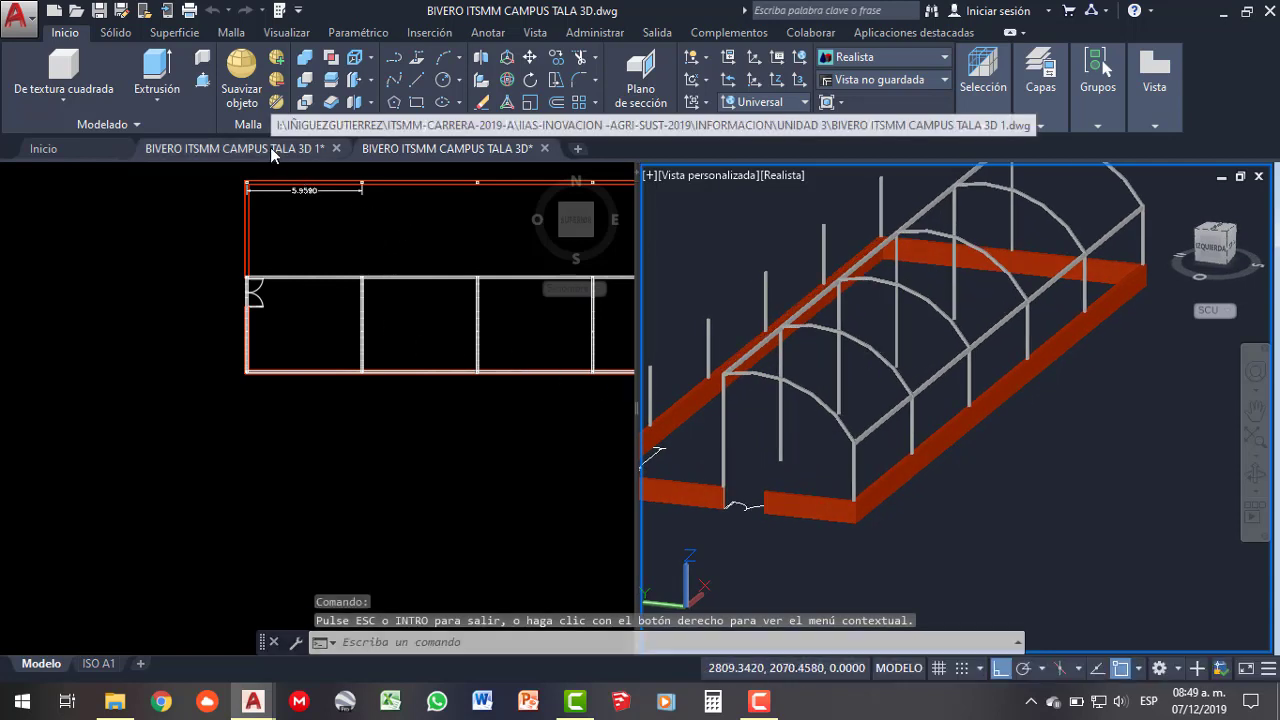
- Switch to the second greenhouse drawing and stretch the first blue post's top by 3 units
{"action": "left_click", "coordinate": [271, 154]}
{"action": "scroll", "coordinate": [445, 360], "scroll_direction": "up", "scroll_amount": 3}
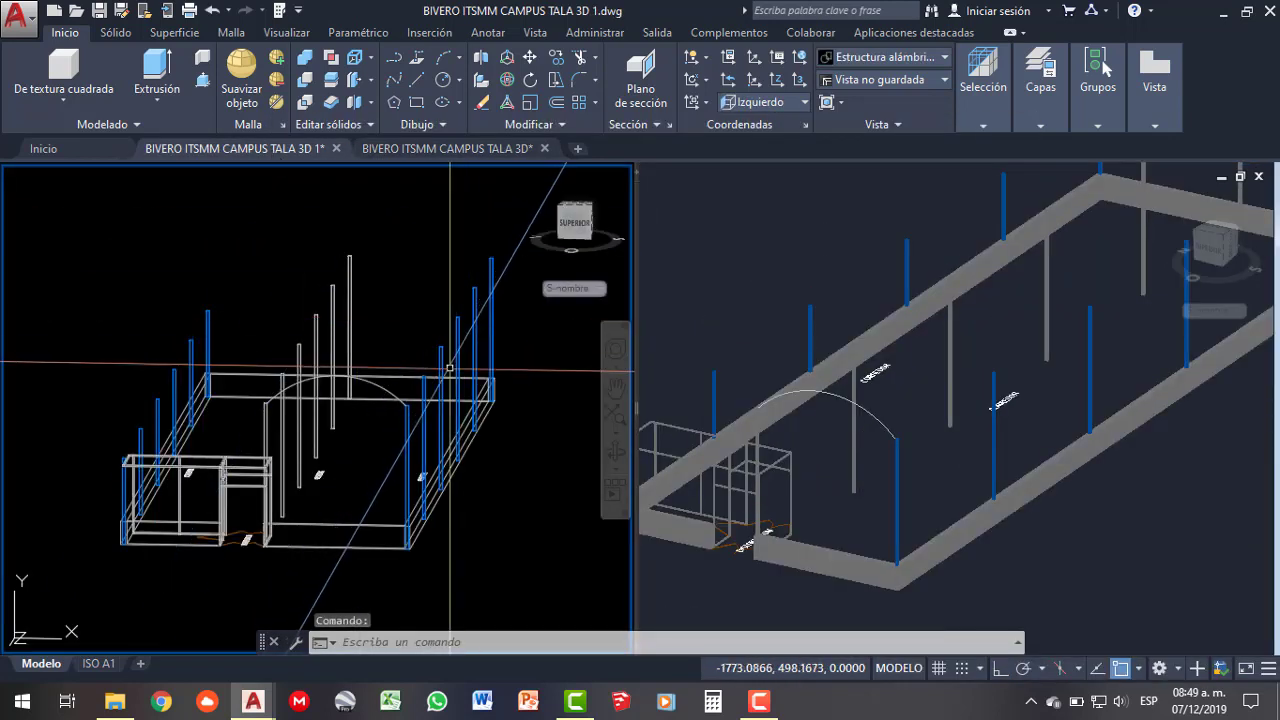
{"action": "scroll", "coordinate": [423, 390], "scroll_direction": "up", "scroll_amount": 3}
{"action": "left_click", "coordinate": [416, 404]}
{"action": "scroll", "coordinate": [416, 404], "scroll_direction": "up", "scroll_amount": 5}
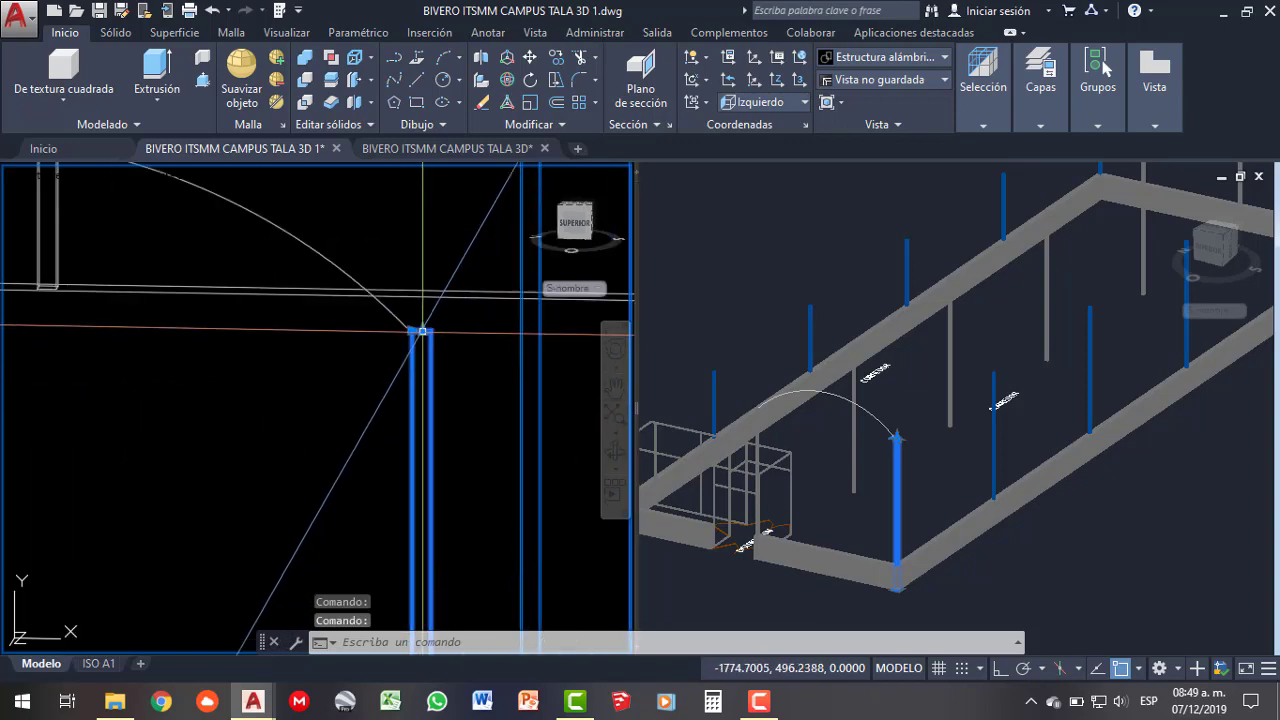
{"action": "left_click", "coordinate": [422, 330]}
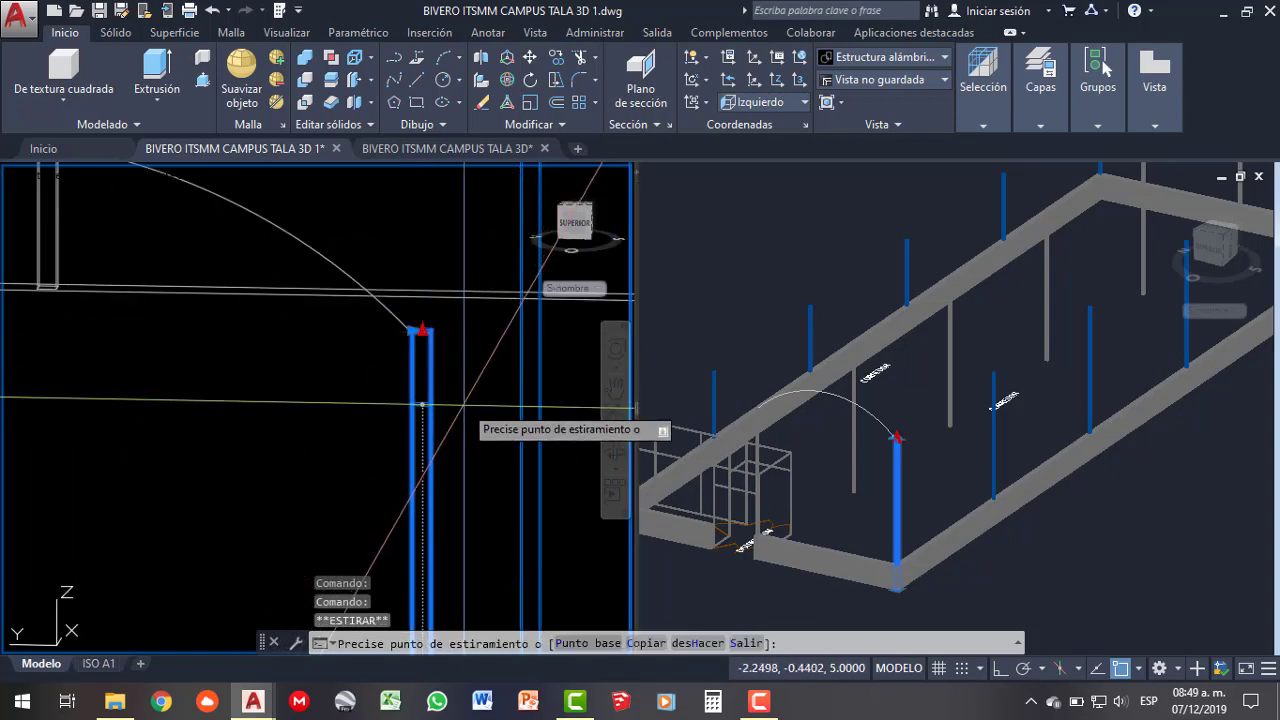
{"action": "type", "text": "3"}
{"action": "key", "text": "Return"}
{"action": "scroll", "coordinate": [367, 345], "scroll_direction": "down", "scroll_amount": 4}
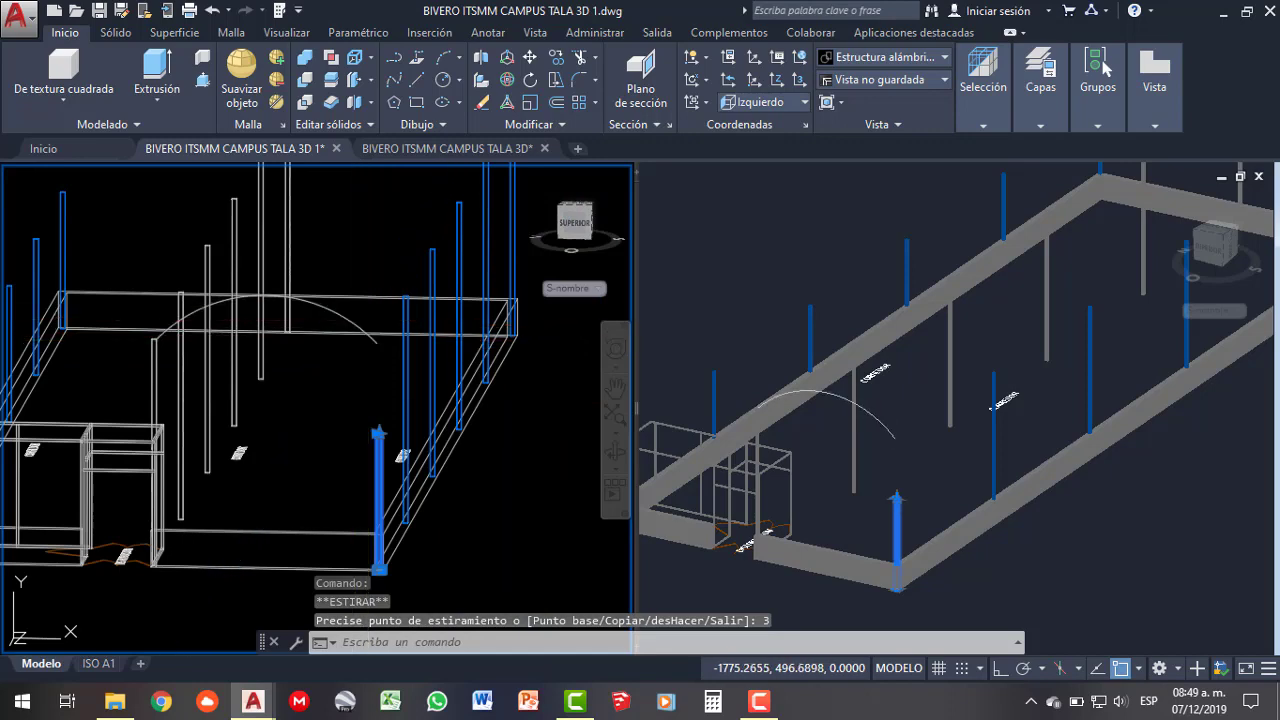
- Grip-stretch the arch's end onto the top of the shortened post
{"action": "left_click", "coordinate": [369, 343]}
{"action": "left_click", "coordinate": [376, 343]}
{"action": "scroll", "coordinate": [378, 436], "scroll_direction": "up", "scroll_amount": 3}
{"action": "scroll", "coordinate": [373, 450], "scroll_direction": "up", "scroll_amount": 2}
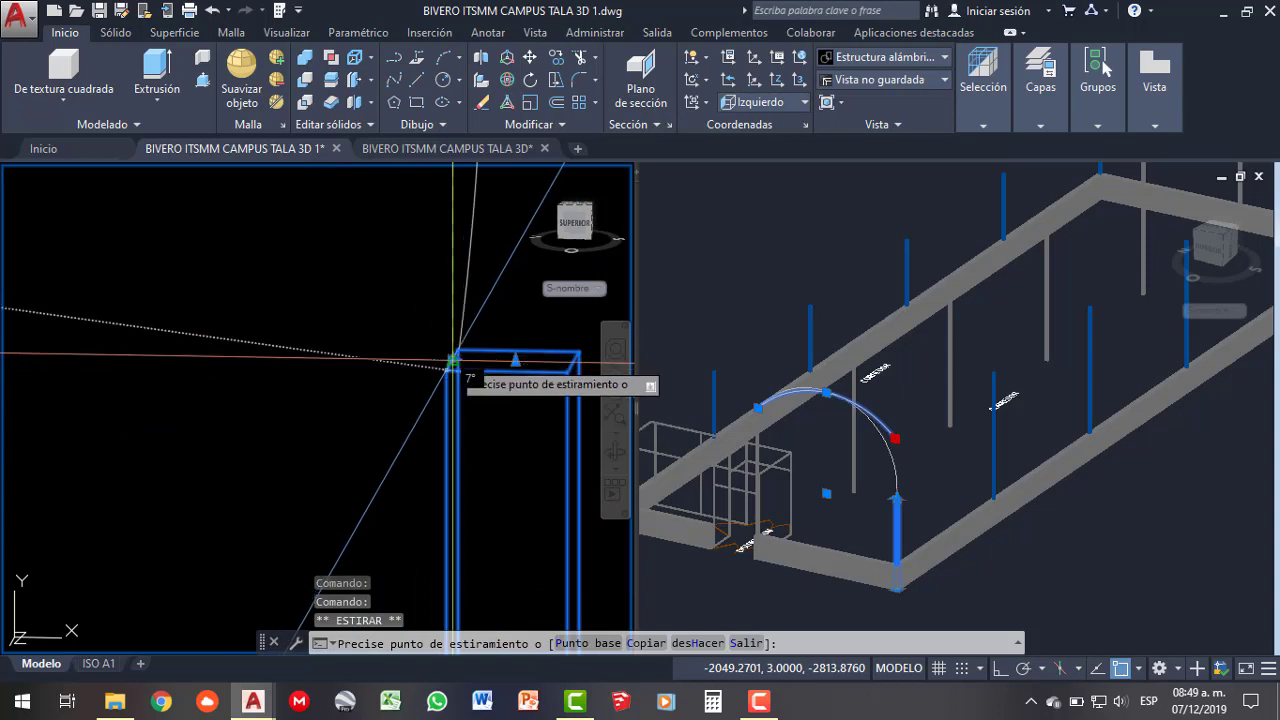
{"action": "left_click", "coordinate": [451, 377]}
{"action": "key", "text": "Escape"}
- Stretch the next two blue posts' tops by 3 units each
{"action": "scroll", "coordinate": [451, 377], "scroll_direction": "down", "scroll_amount": 2}
{"action": "scroll", "coordinate": [337, 440], "scroll_direction": "down", "scroll_amount": 3}
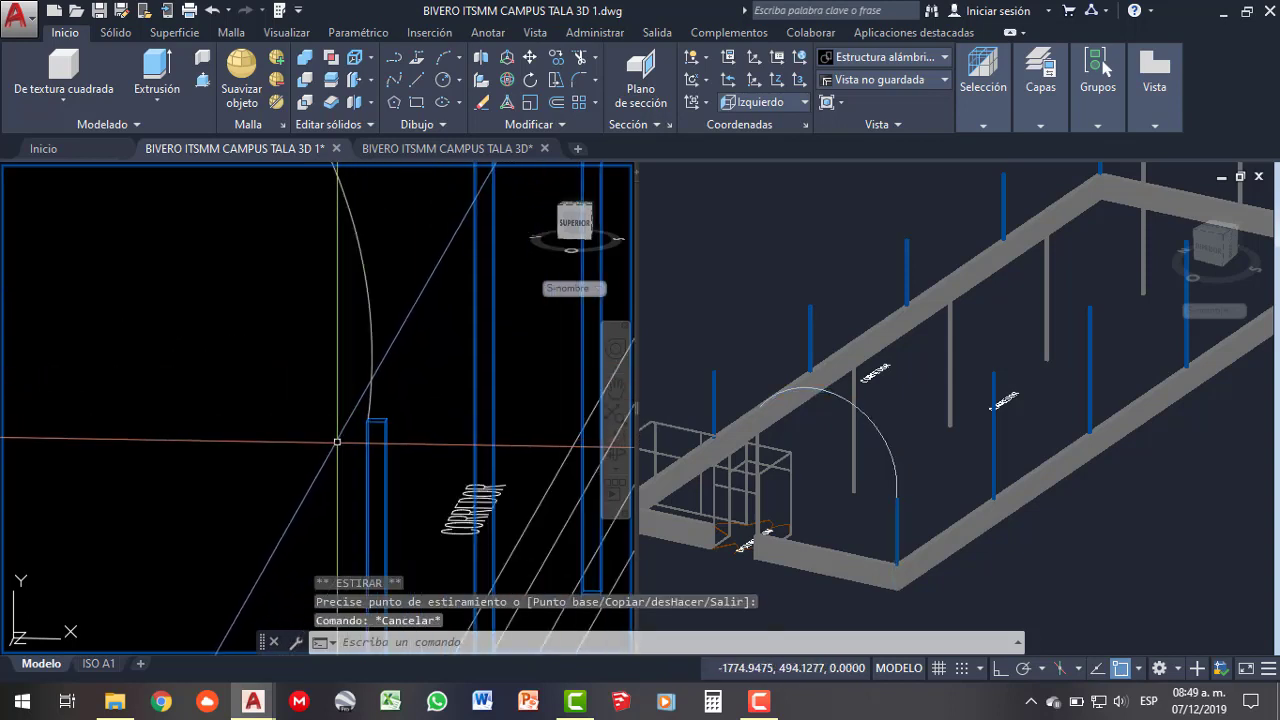
{"action": "scroll", "coordinate": [280, 390], "scroll_direction": "down", "scroll_amount": 2}
{"action": "scroll", "coordinate": [280, 388], "scroll_direction": "up", "scroll_amount": 2}
{"action": "left_click", "coordinate": [260, 440]}
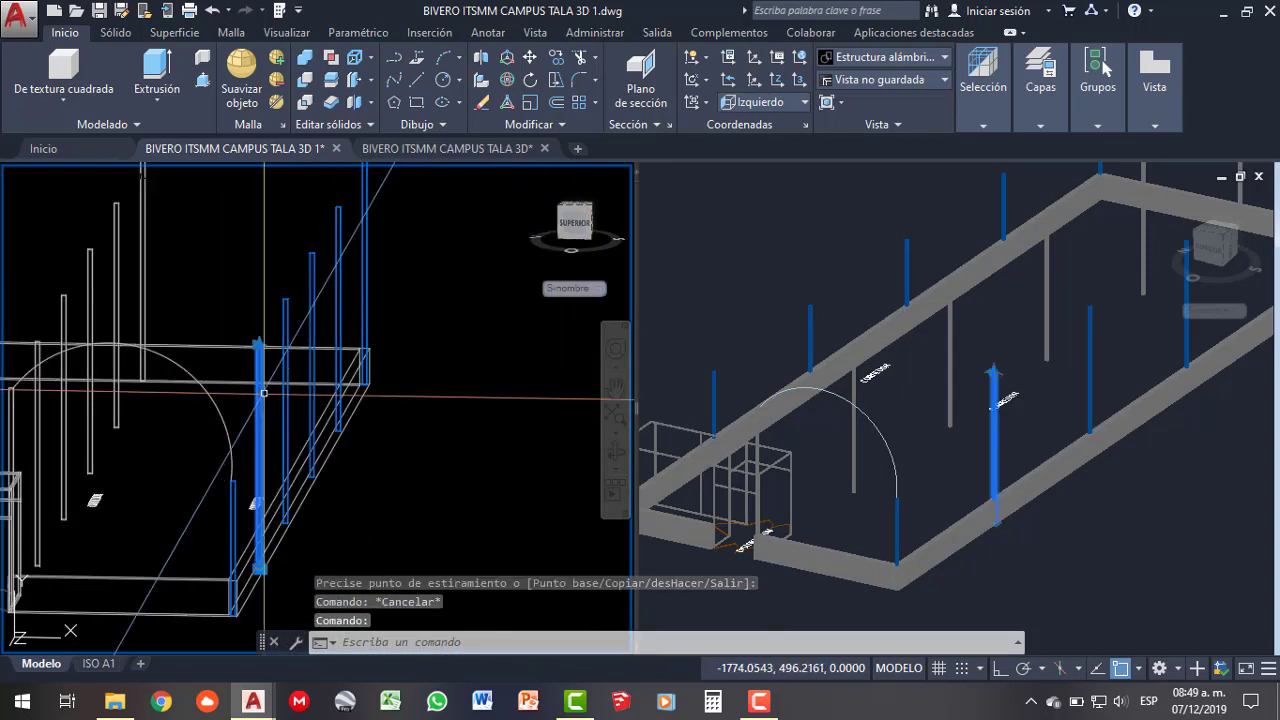
{"action": "scroll", "coordinate": [335, 349], "scroll_direction": "up", "scroll_amount": 2}
{"action": "scroll", "coordinate": [304, 312], "scroll_direction": "up", "scroll_amount": 2}
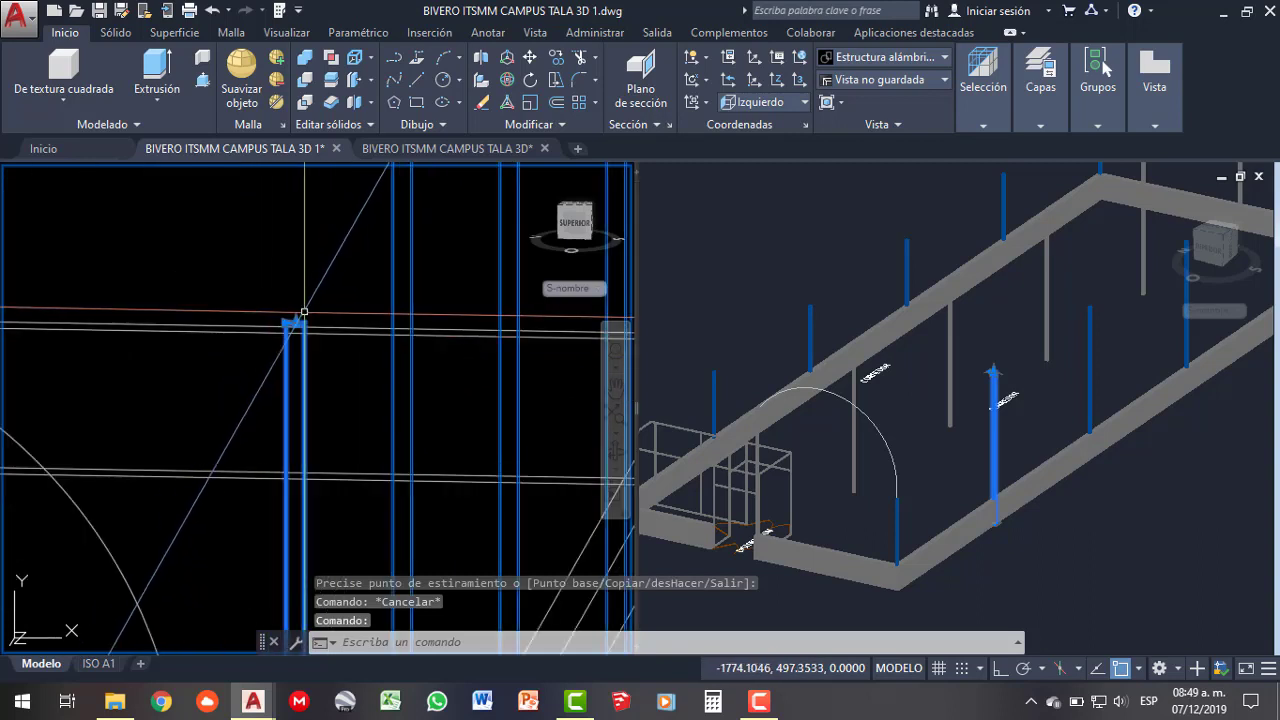
{"action": "left_click", "coordinate": [296, 323]}
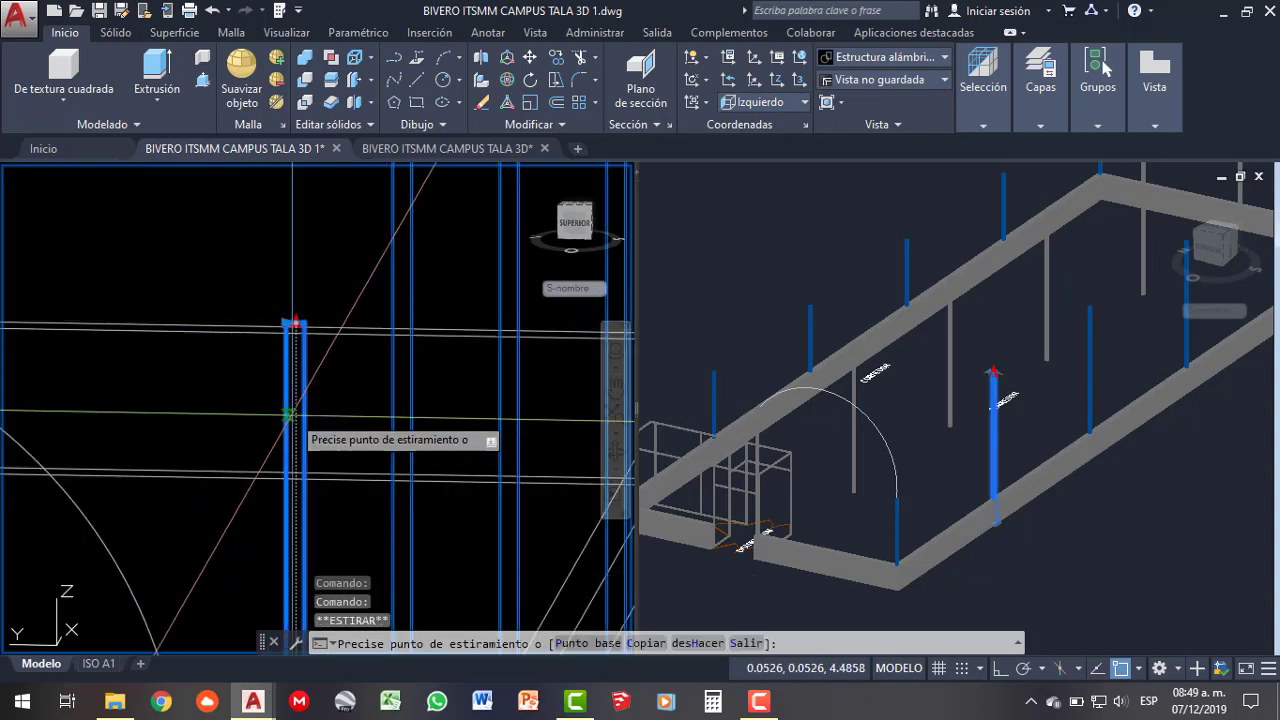
{"action": "type", "text": "3"}
{"action": "scroll", "coordinate": [280, 400], "scroll_direction": "down", "scroll_amount": 3}
{"action": "key", "text": "Return"}
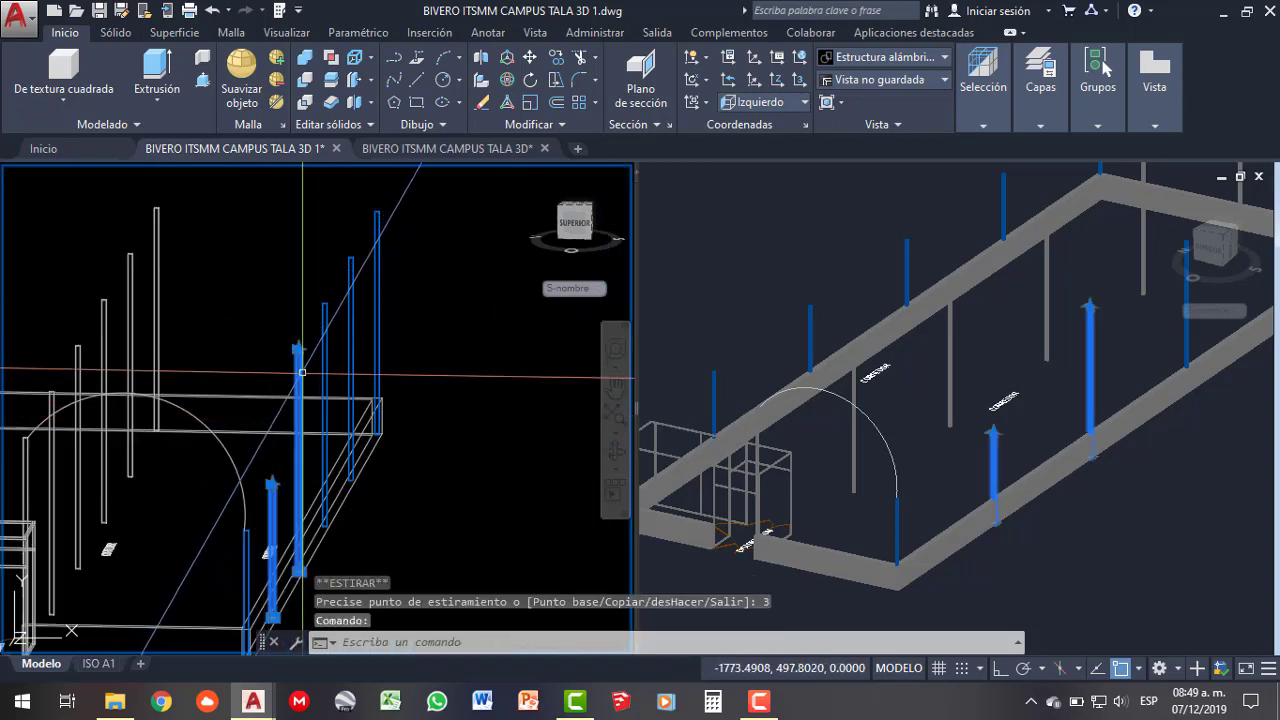
{"action": "scroll", "coordinate": [302, 372], "scroll_direction": "up", "scroll_amount": 3}
{"action": "left_click", "coordinate": [283, 270]}
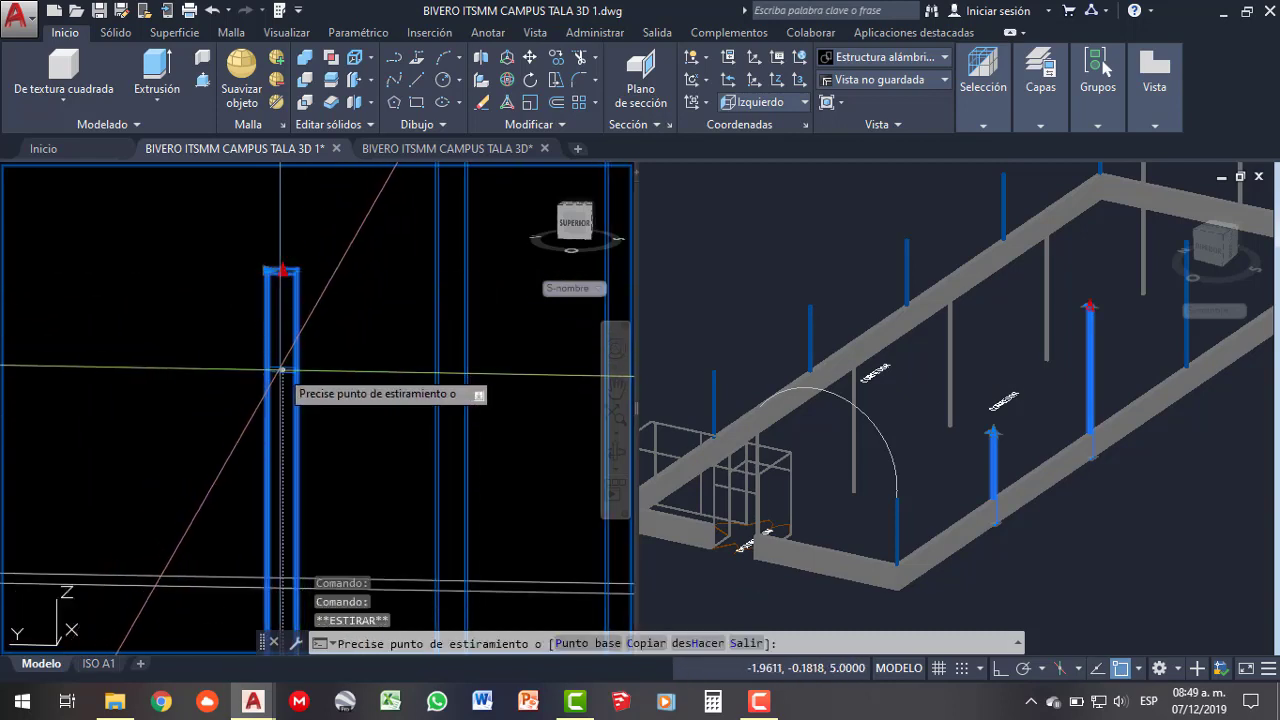
{"action": "type", "text": "3"}
{"action": "key", "text": "Return"}
- Stretch two more blue posts along the wall by 3 units each
{"action": "scroll", "coordinate": [281, 365], "scroll_direction": "down", "scroll_amount": 3}
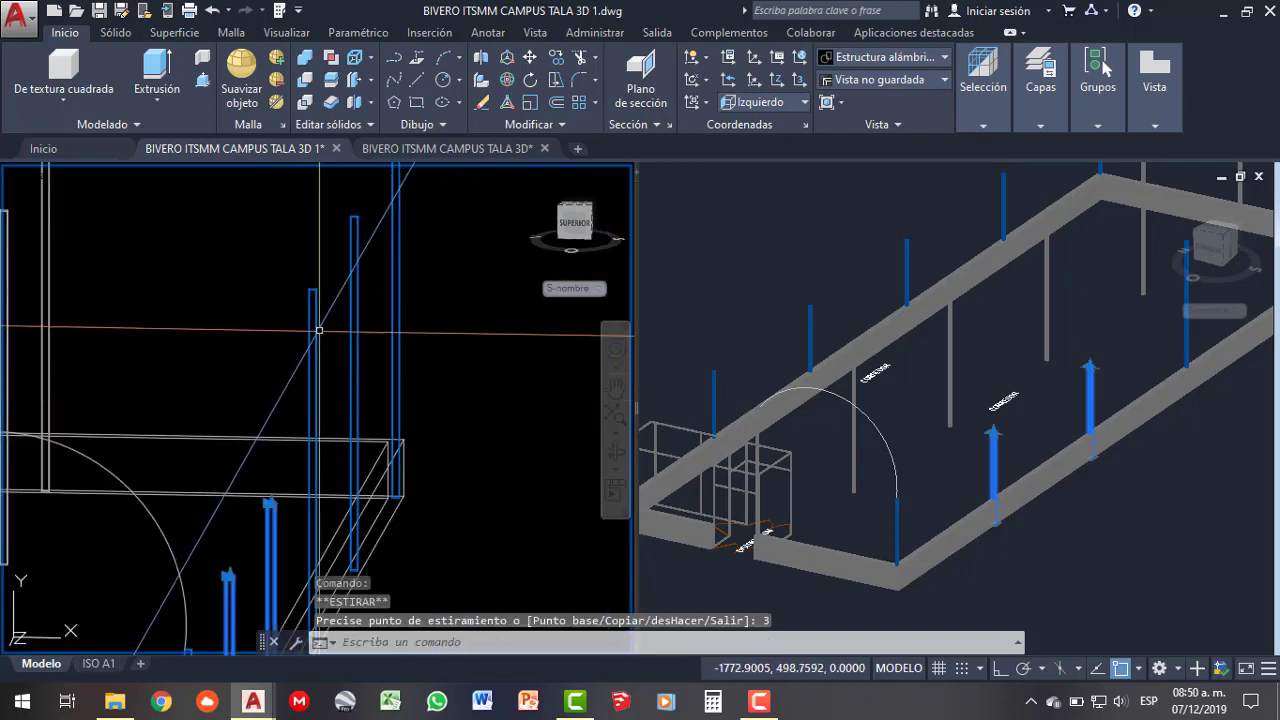
{"action": "left_click", "coordinate": [312, 400]}
{"action": "left_click", "coordinate": [312, 288]}
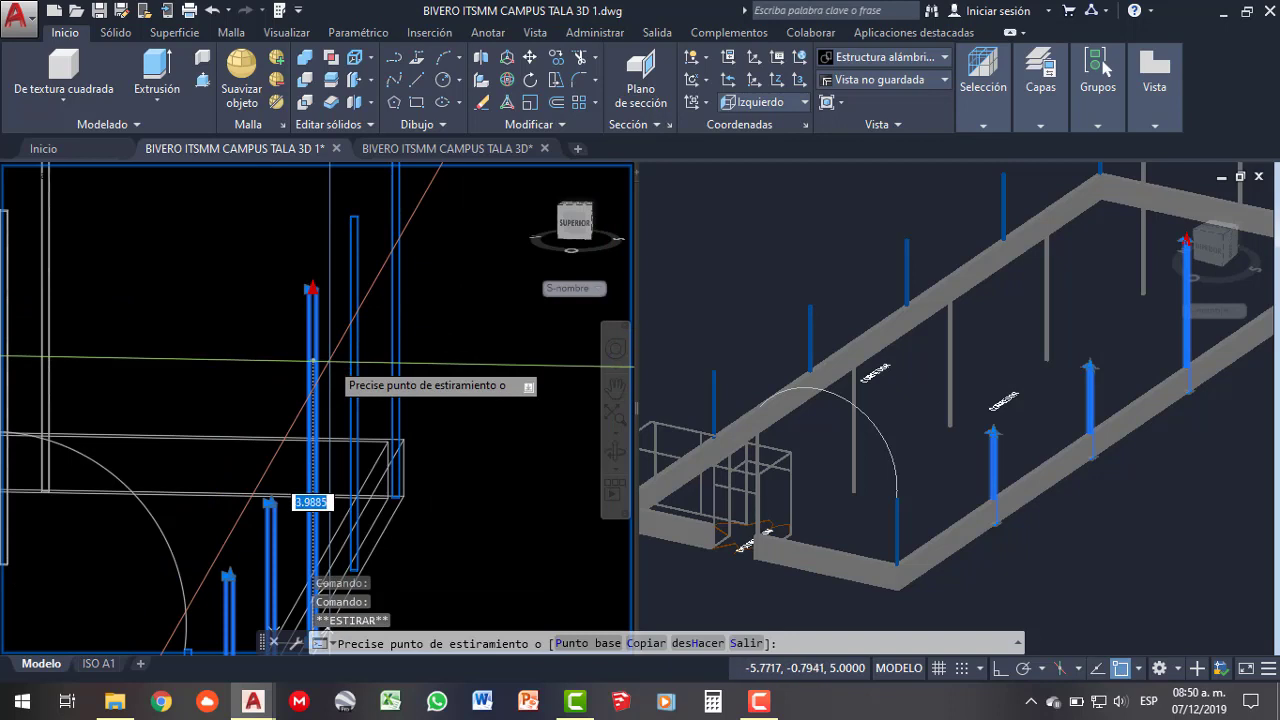
{"action": "type", "text": "3"}
{"action": "key", "text": "Return"}
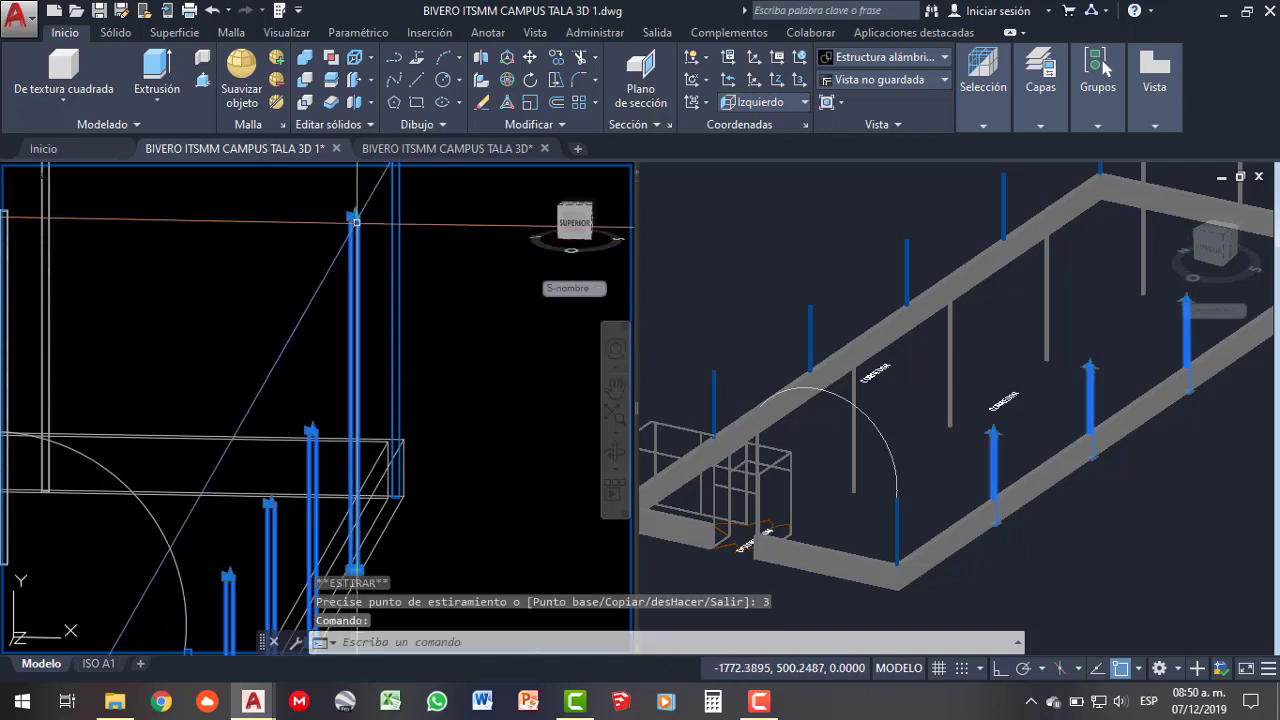
{"action": "left_click", "coordinate": [356, 221]}
{"action": "left_click", "coordinate": [354, 215]}
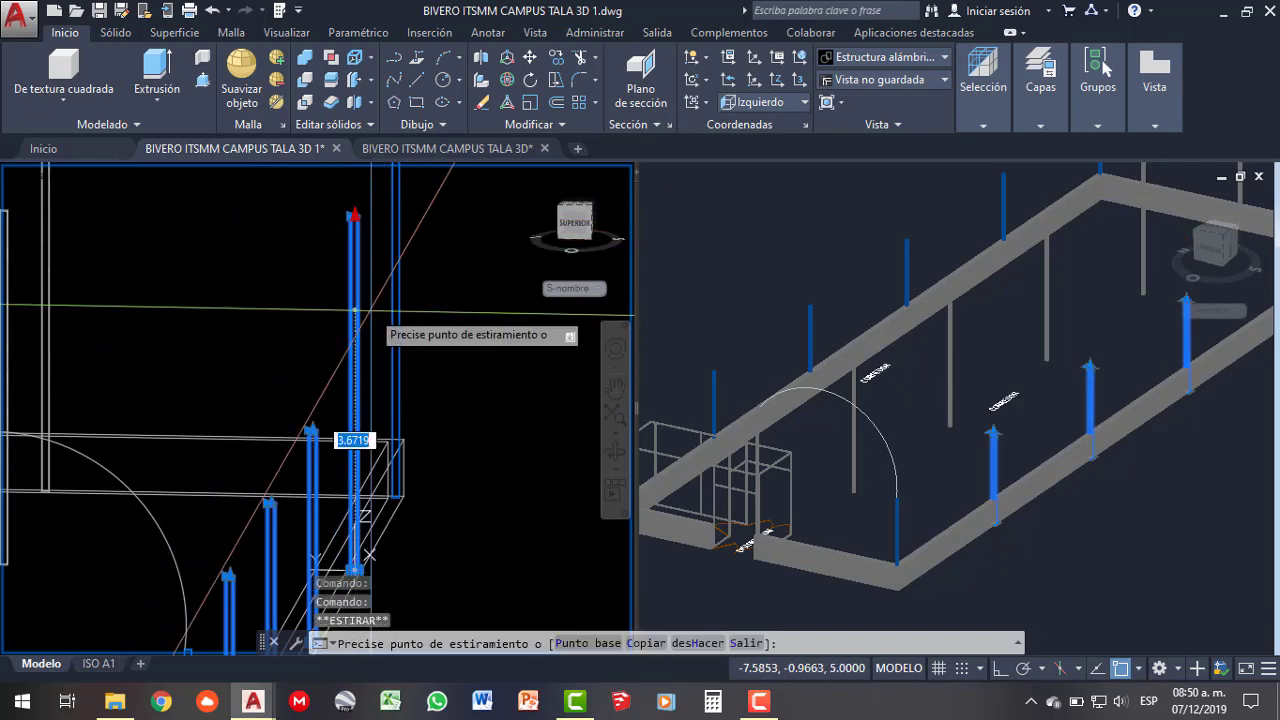
{"action": "type", "text": "3"}
{"action": "key", "text": "Return"}
- Undo an accidental orbit, stretch one more post top by 3 units, and clear the selection
{"action": "middle_click_drag", "start_coordinate": [369, 555], "coordinate": [300, 400], "text": "shift"}
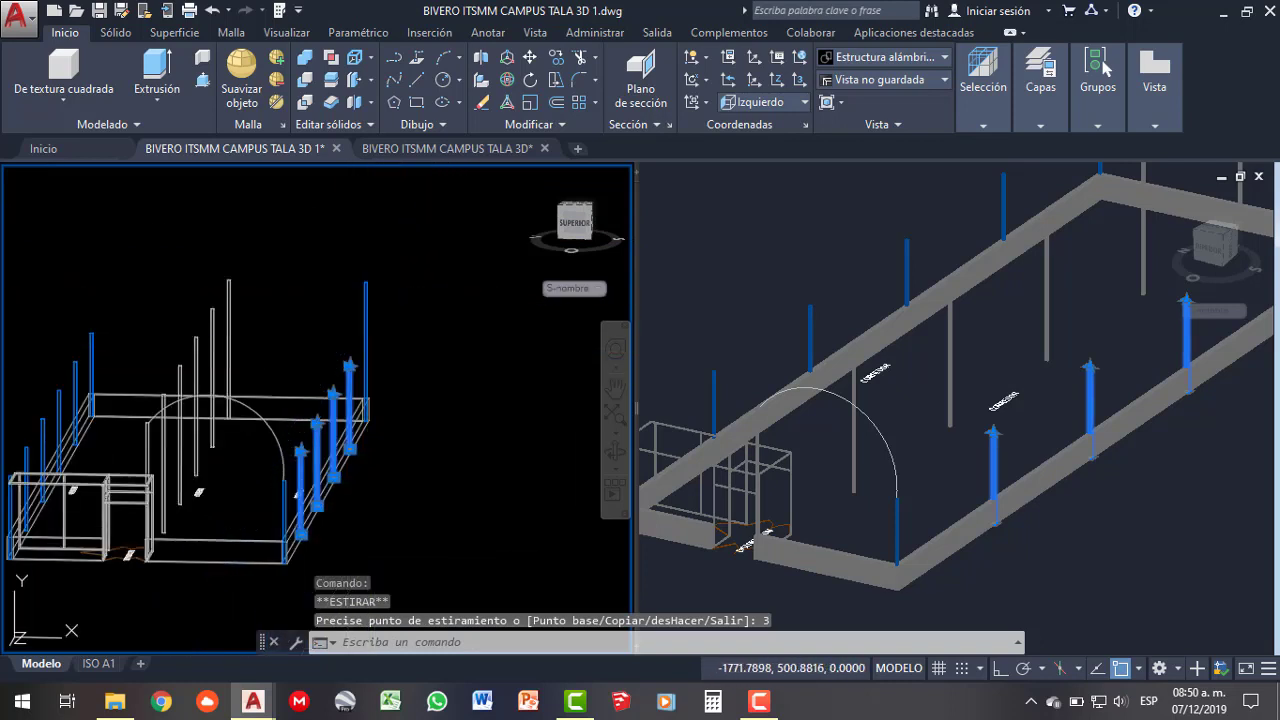
{"action": "key", "text": "ctrl+z"}
{"action": "left_click", "coordinate": [371, 274]}
{"action": "scroll", "coordinate": [359, 325], "scroll_direction": "up", "scroll_amount": 2}
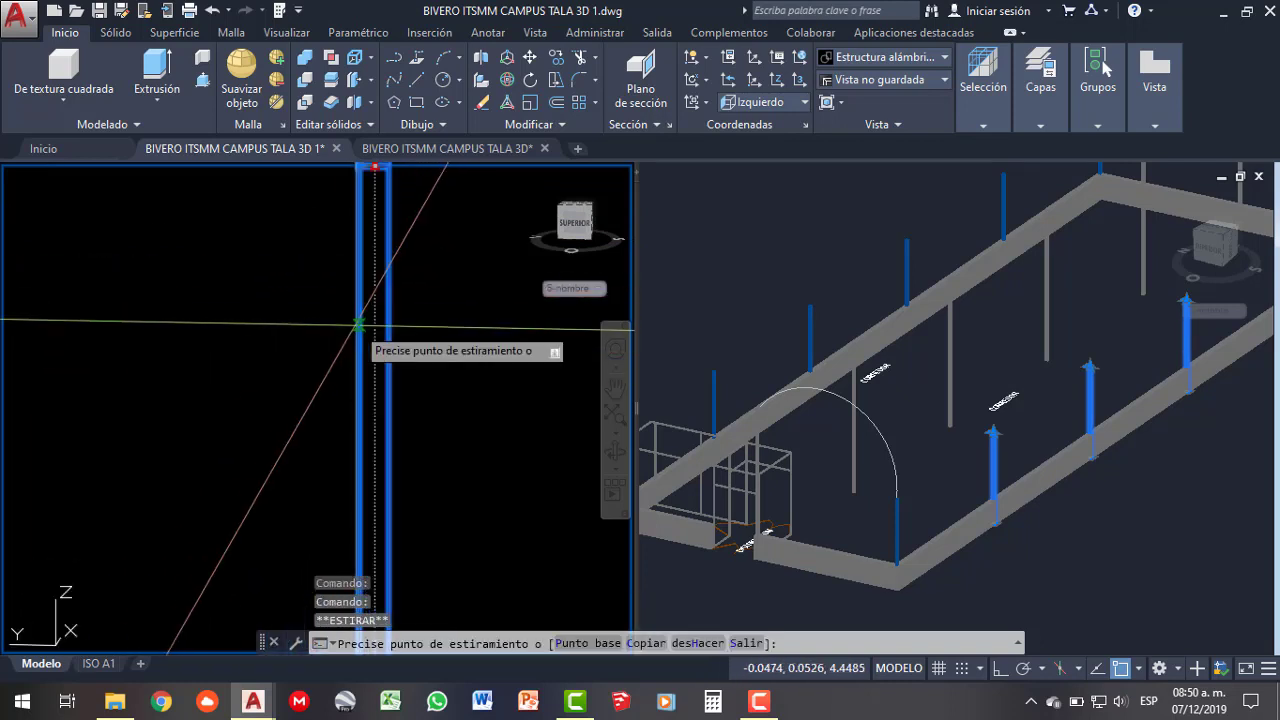
{"action": "type", "text": "3"}
{"action": "key", "text": "Return"}
{"action": "scroll", "coordinate": [339, 317], "scroll_direction": "down", "scroll_amount": 5}
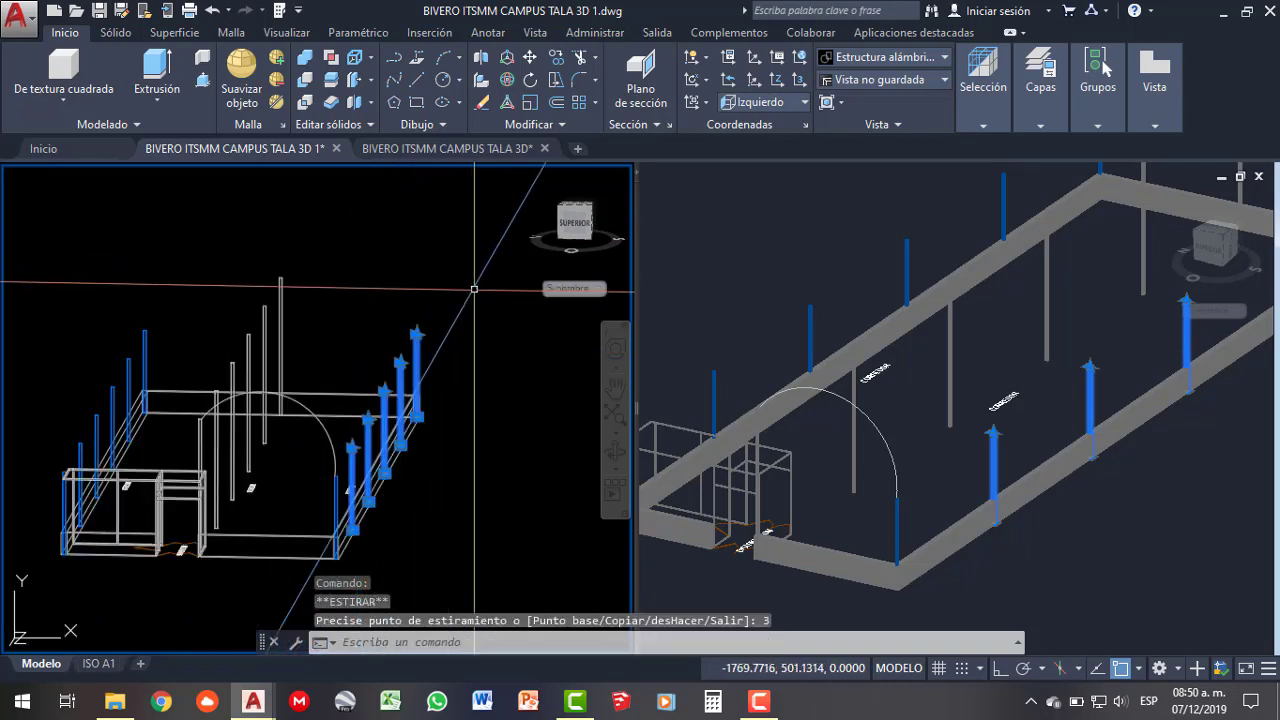
{"action": "key", "text": "Escape"}
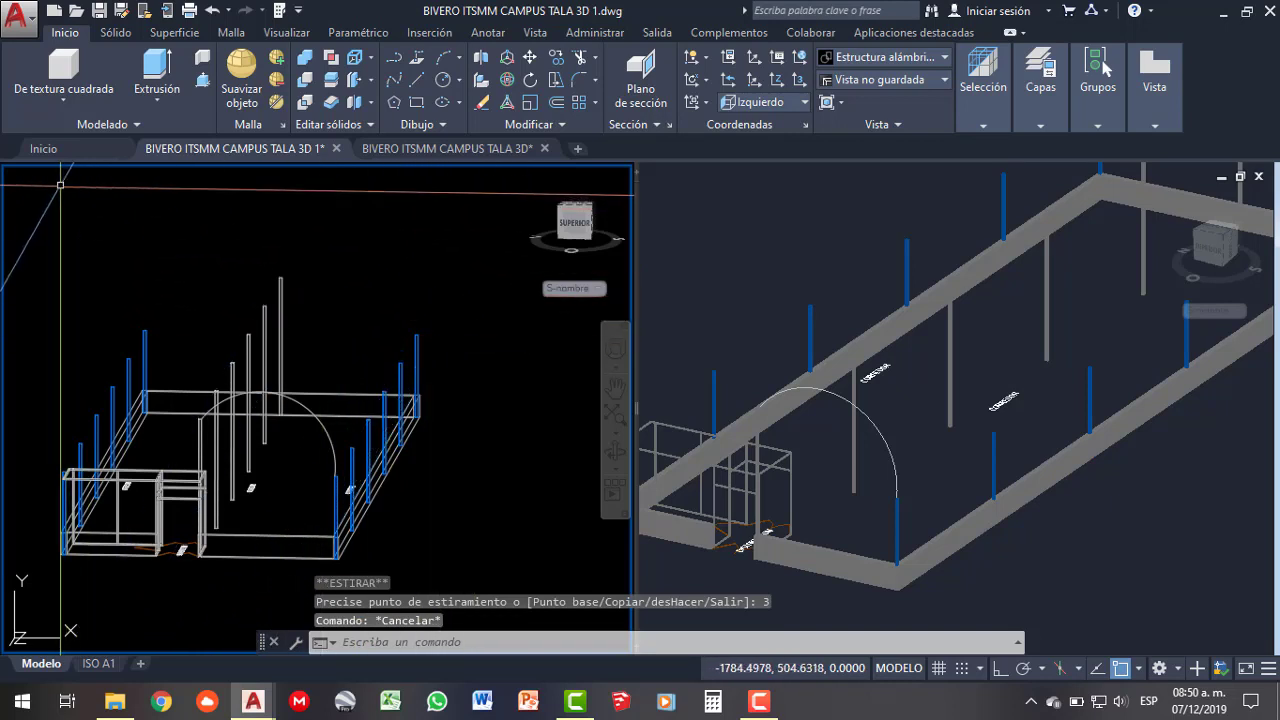
{"action": "left_click", "coordinate": [40, 176]}
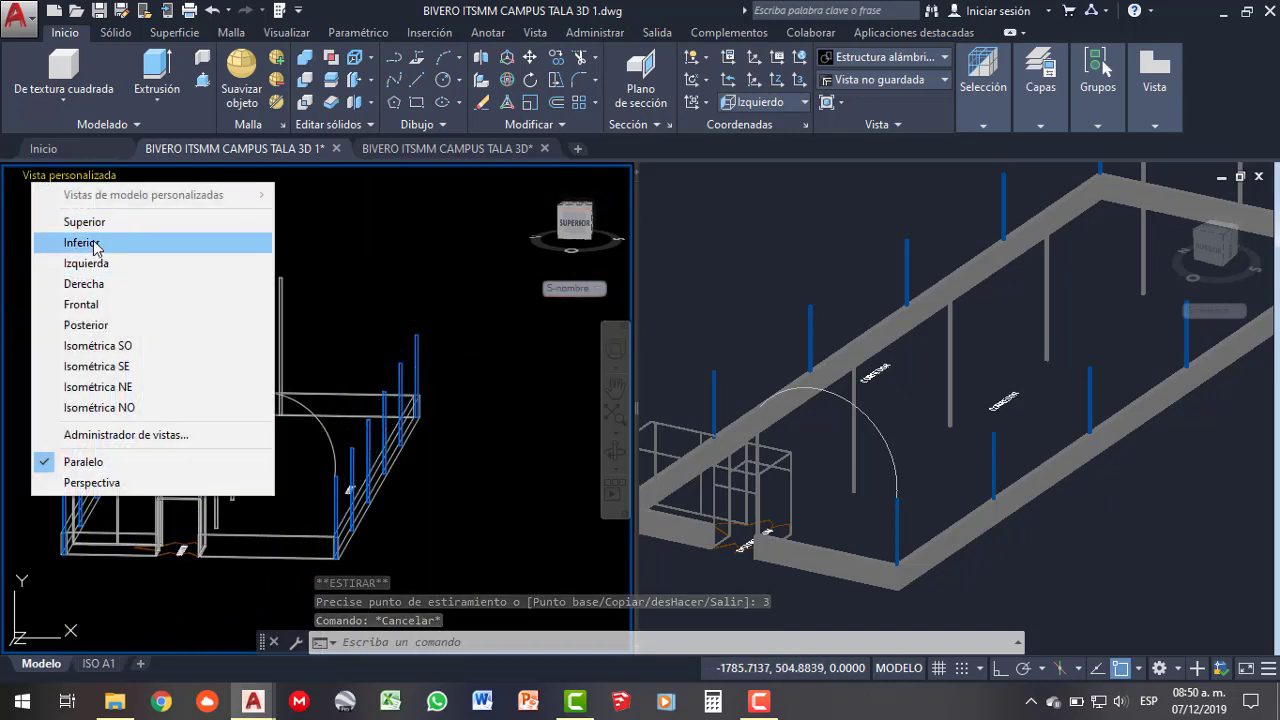
- Switch the viewport to the Bottom preset view, then to the Left preset view
{"action": "left_click", "coordinate": [97, 246]}
{"action": "scroll", "coordinate": [78, 258], "scroll_direction": "down", "scroll_amount": 2}
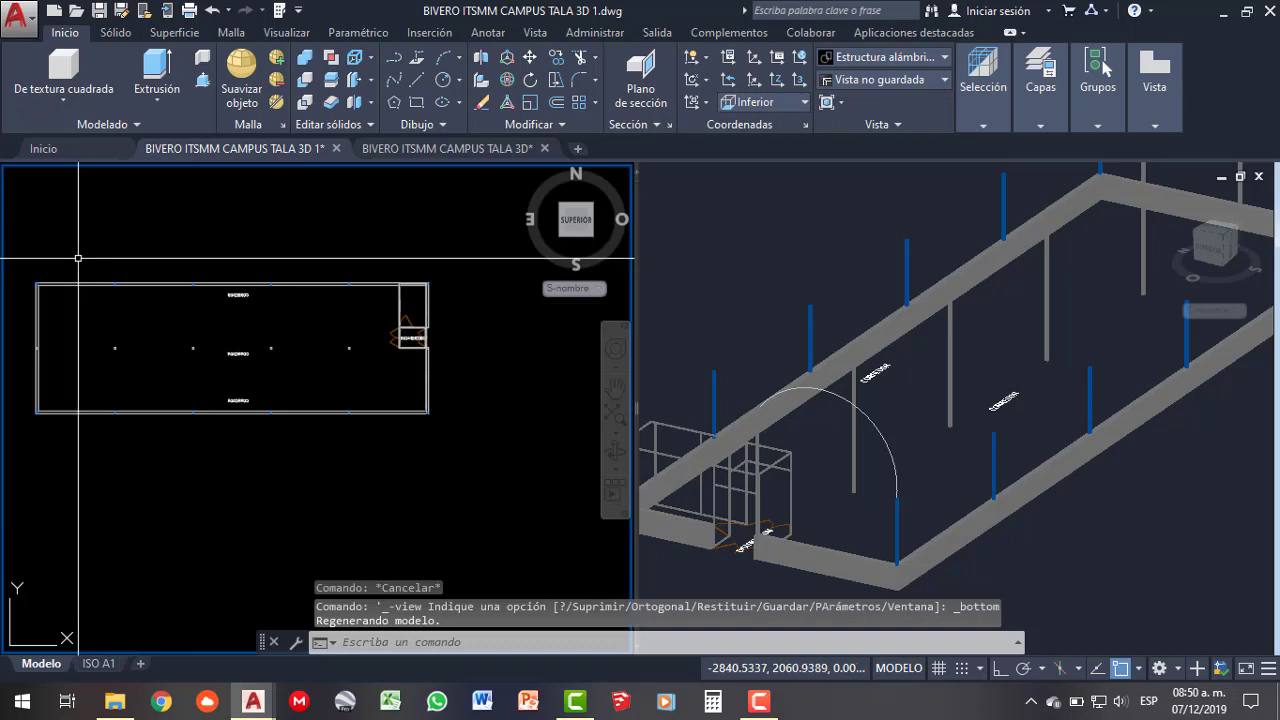
{"action": "left_click", "coordinate": [38, 176]}
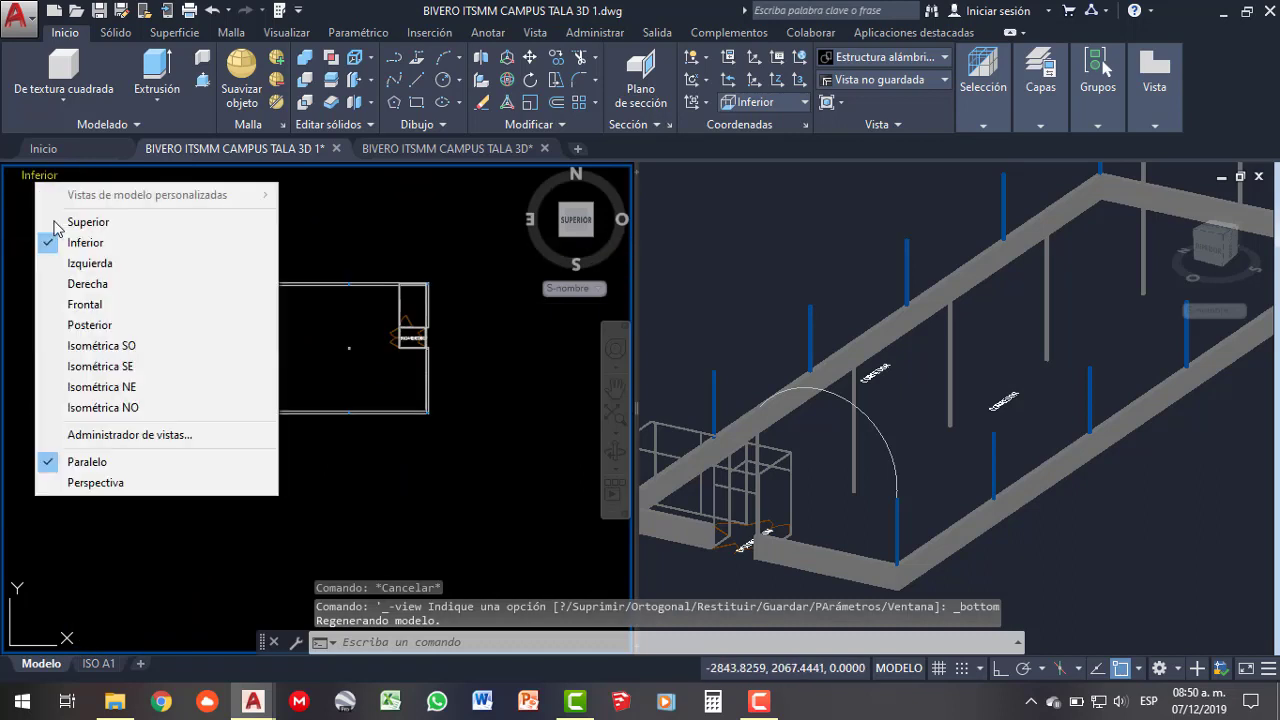
{"action": "left_click", "coordinate": [86, 263]}
{"action": "scroll", "coordinate": [290, 240], "scroll_direction": "up", "scroll_amount": 3}
{"action": "scroll", "coordinate": [290, 250], "scroll_direction": "down", "scroll_amount": 2}
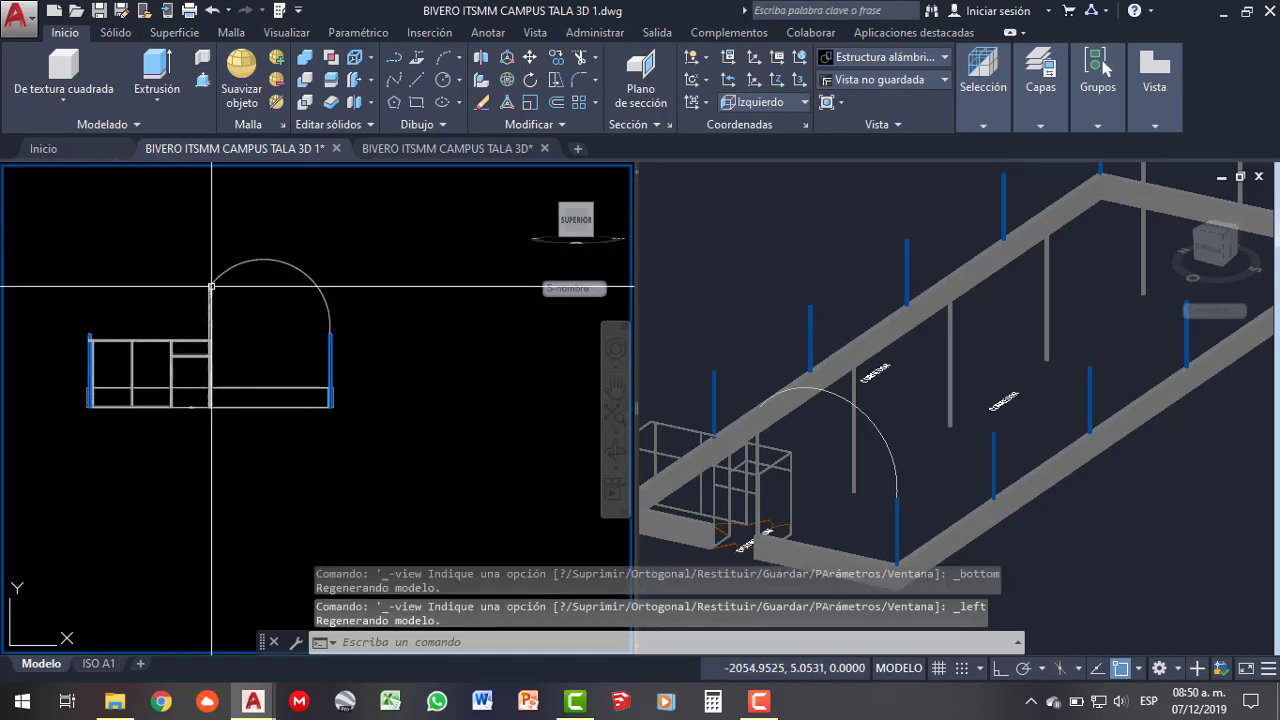
{"action": "scroll", "coordinate": [297, 270], "scroll_direction": "up", "scroll_amount": 2}
- Reshape the roof arch by moving its top point and midpoint grips
{"action": "left_click", "coordinate": [297, 246]}
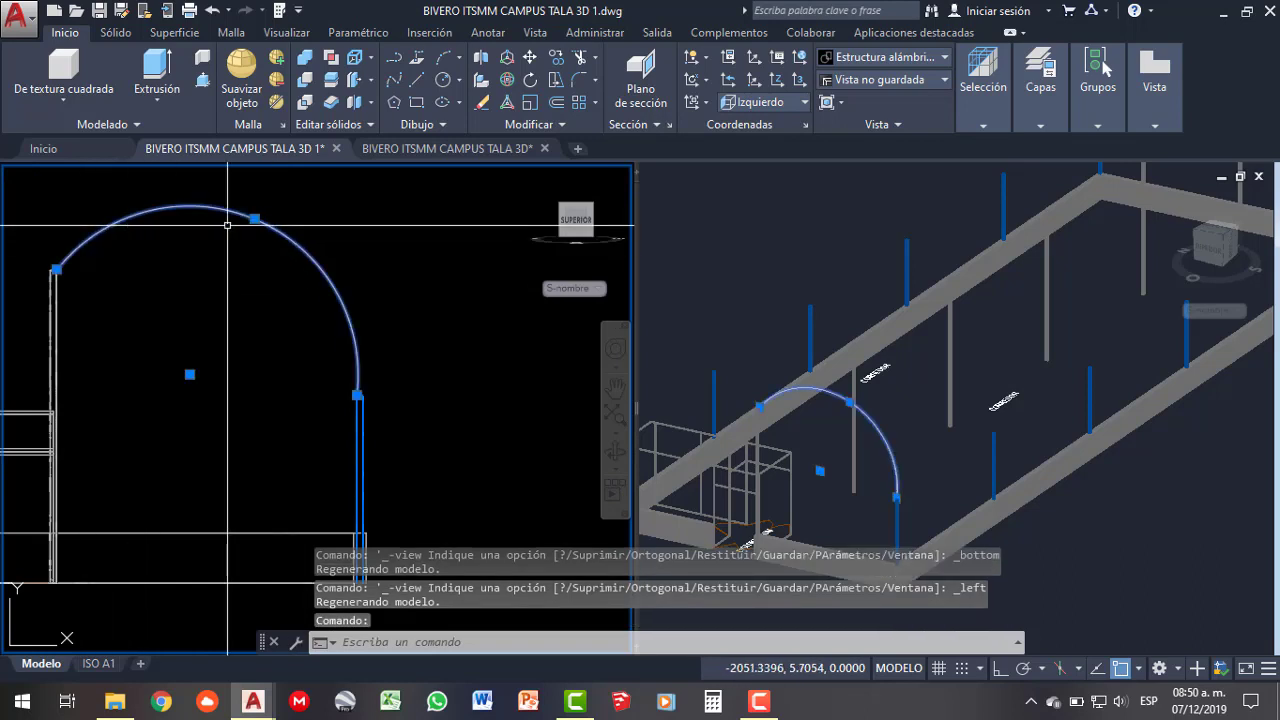
{"action": "left_click", "coordinate": [255, 218]}
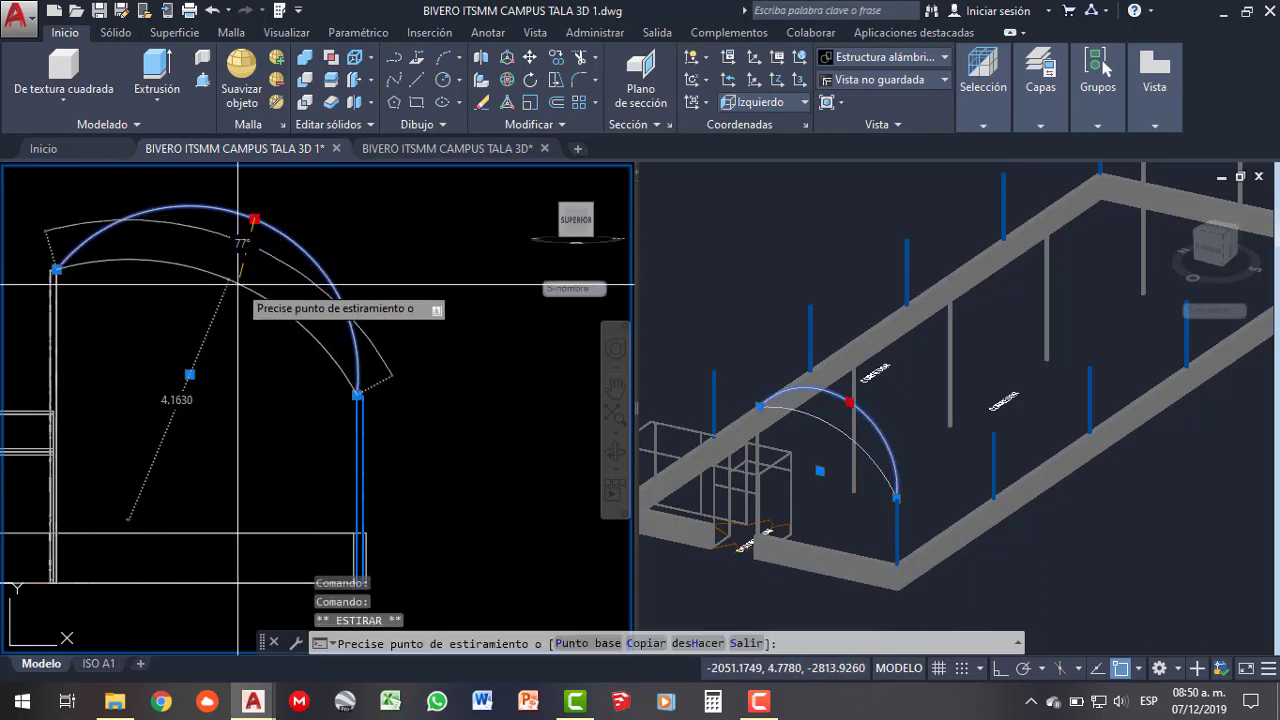
{"action": "left_click", "coordinate": [237, 290]}
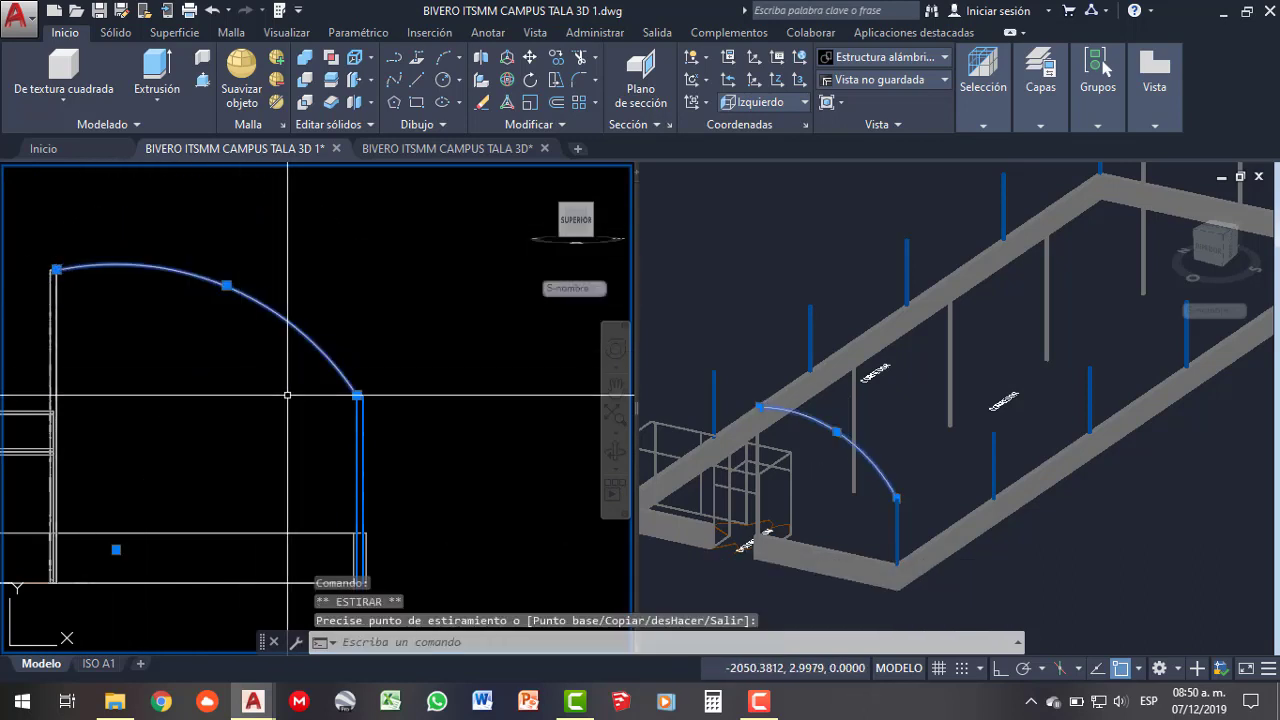
{"action": "left_click", "coordinate": [227, 286]}
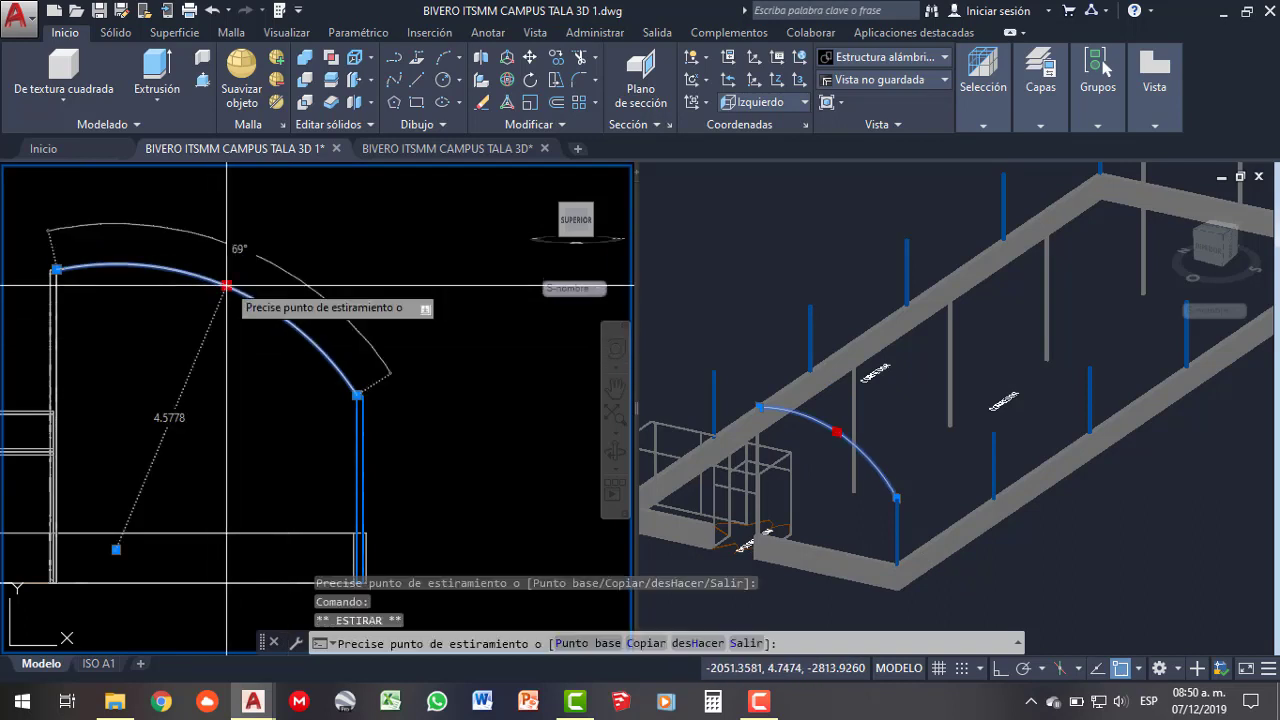
{"action": "scroll", "coordinate": [268, 293], "scroll_direction": "up", "scroll_amount": 2}
{"action": "scroll", "coordinate": [268, 293], "scroll_direction": "up", "scroll_amount": 2}
{"action": "left_click", "coordinate": [268, 293]}
{"action": "scroll", "coordinate": [329, 237], "scroll_direction": "down", "scroll_amount": 2}
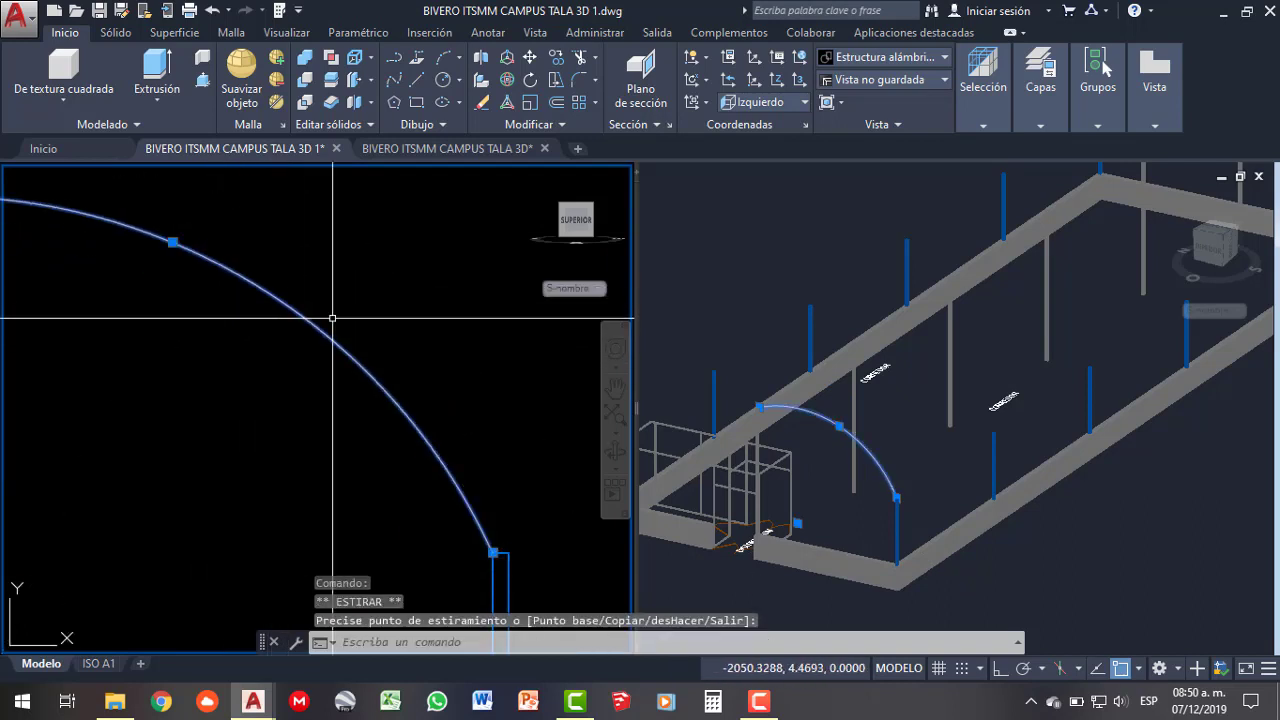
{"action": "scroll", "coordinate": [330, 275], "scroll_direction": "down", "scroll_amount": 2}
{"action": "scroll", "coordinate": [364, 299], "scroll_direction": "down", "scroll_amount": 2}
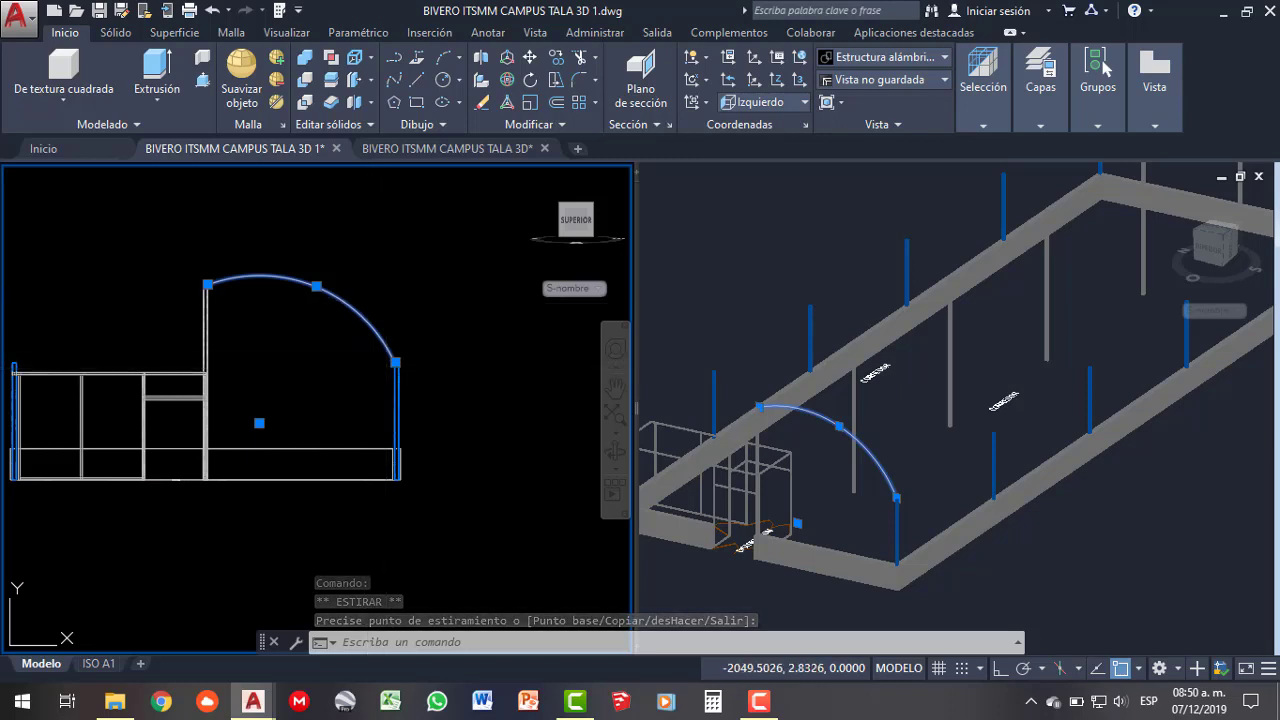
{"action": "key", "text": "Escape"}
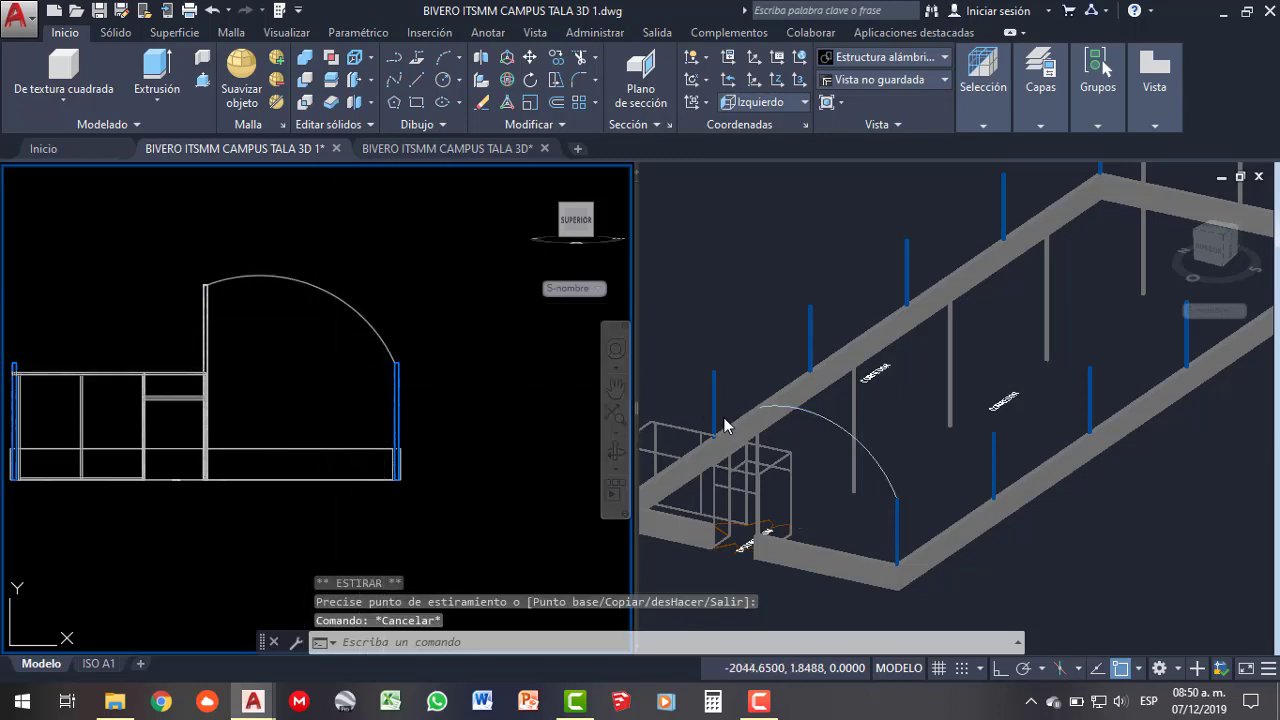
- In the shaded 3D viewport, orbit the frame, window-select the roof arc and zoom onto its end
{"action": "left_click", "coordinate": [724, 427]}
{"action": "scroll", "coordinate": [724, 430], "scroll_direction": "up", "scroll_amount": 3}
{"action": "scroll", "coordinate": [1048, 474], "scroll_direction": "up", "scroll_amount": 2}
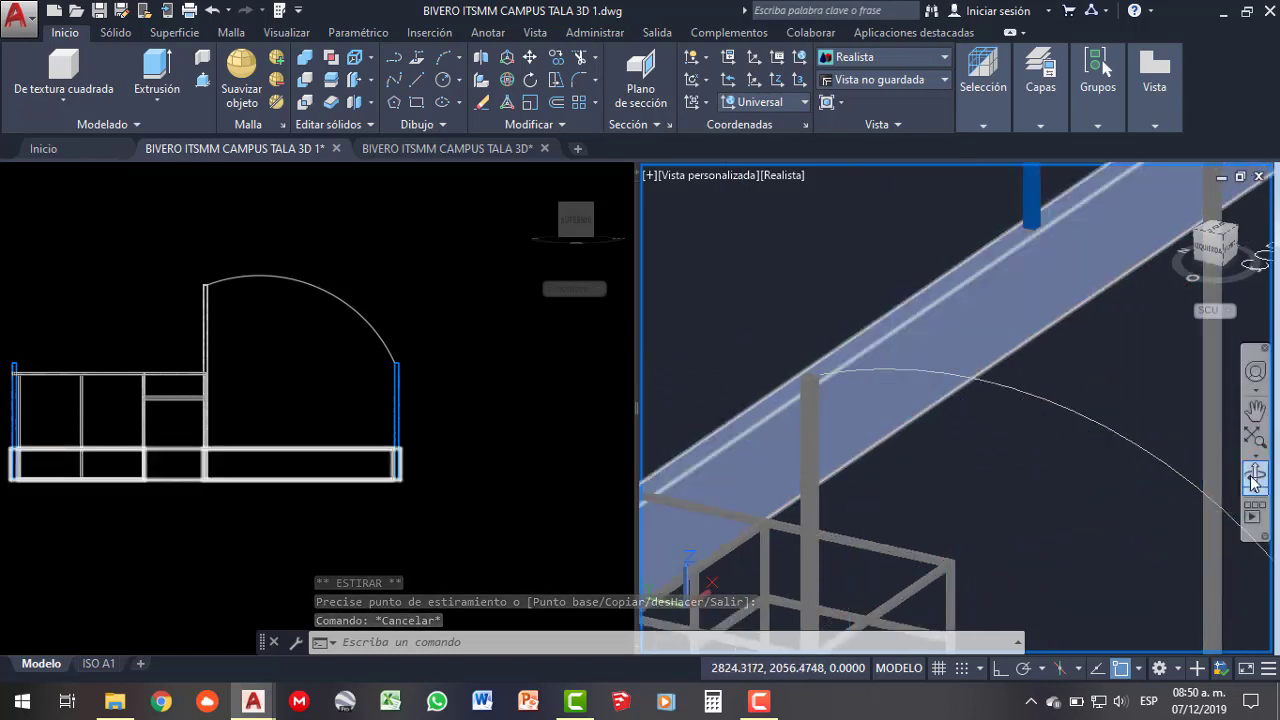
{"action": "mouse_move", "coordinate": [966, 489]}
{"action": "middle_mouse_down", "text": "shift"}
{"action": "mouse_move", "coordinate": [908, 484]}
{"action": "mouse_move", "coordinate": [757, 397]}
{"action": "middle_mouse_up", "text": "shift"}
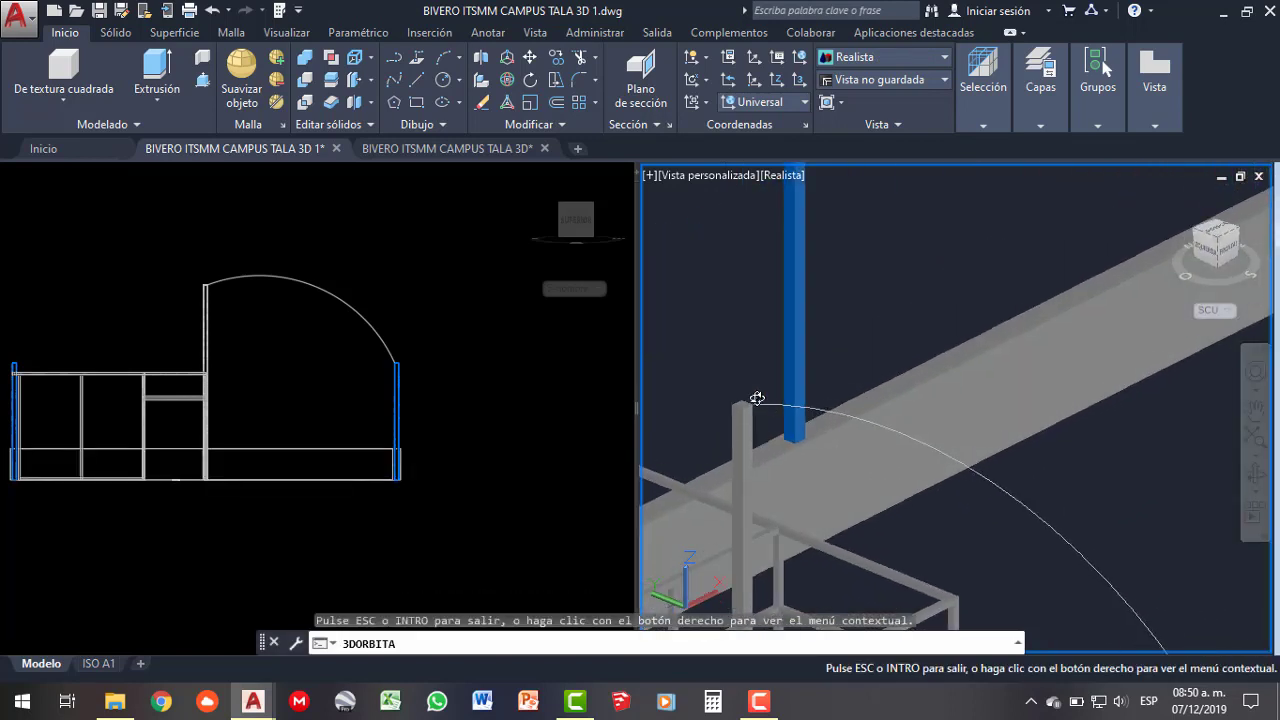
{"action": "scroll", "coordinate": [763, 408], "scroll_direction": "up", "scroll_amount": 2}
{"action": "scroll", "coordinate": [789, 417], "scroll_direction": "up", "scroll_amount": 2}
{"action": "left_click", "coordinate": [789, 410]}
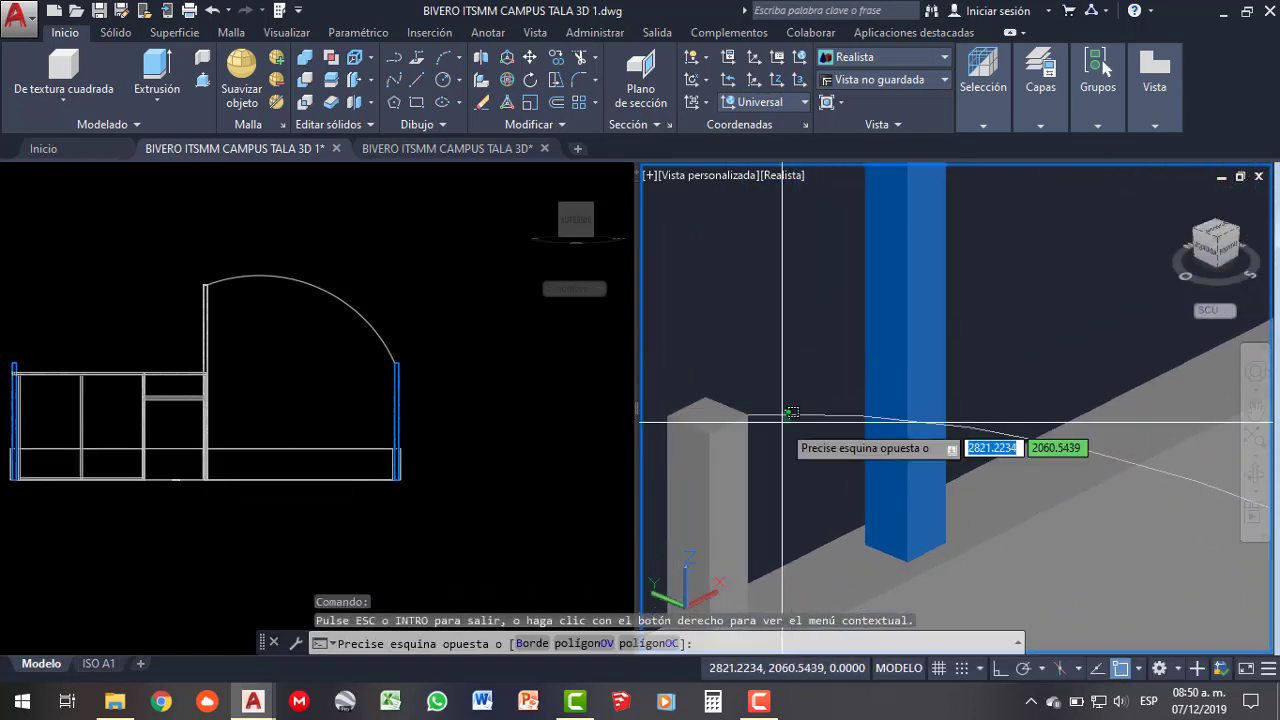
{"action": "left_click", "coordinate": [775, 425]}
{"action": "scroll", "coordinate": [720, 350], "scroll_direction": "down", "scroll_amount": 3}
{"action": "scroll", "coordinate": [710, 320], "scroll_direction": "down", "scroll_amount": 2}
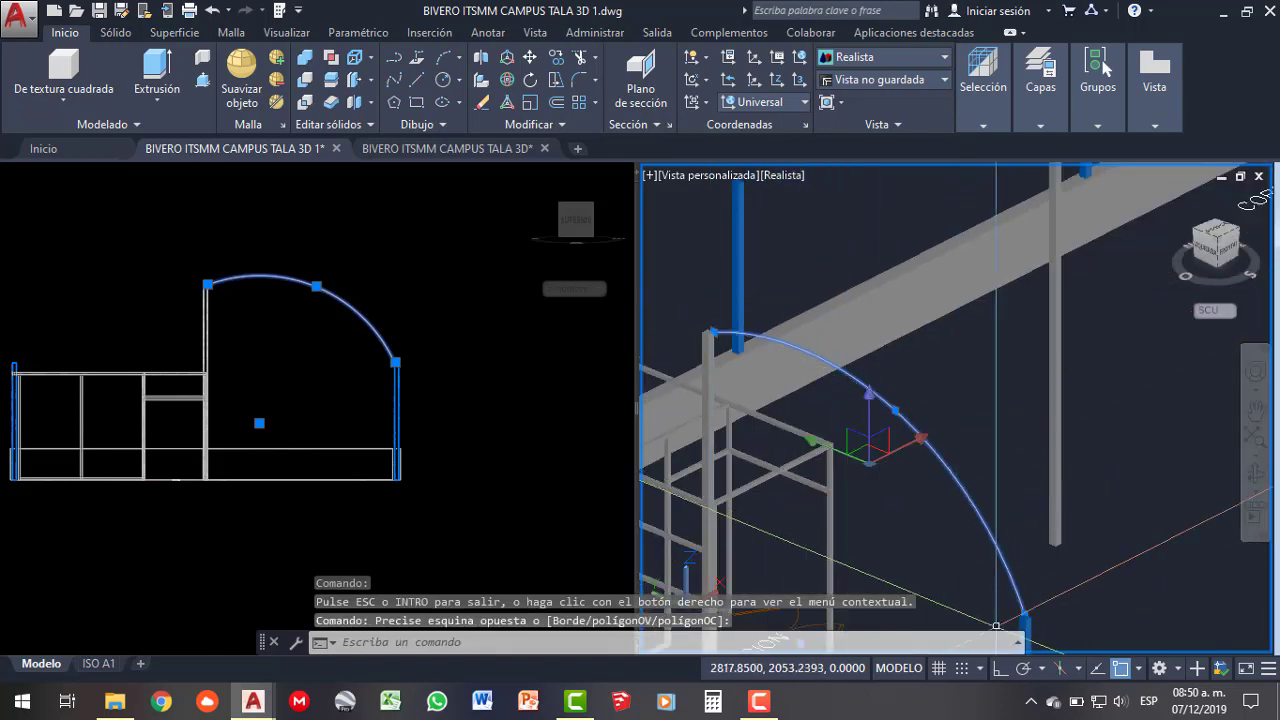
{"action": "scroll", "coordinate": [1015, 618], "scroll_direction": "up", "scroll_amount": 2}
{"action": "scroll", "coordinate": [1040, 598], "scroll_direction": "up", "scroll_amount": 1}
{"action": "scroll", "coordinate": [1055, 520], "scroll_direction": "down", "scroll_amount": 2}
{"action": "scroll", "coordinate": [1063, 488], "scroll_direction": "down", "scroll_amount": 2}
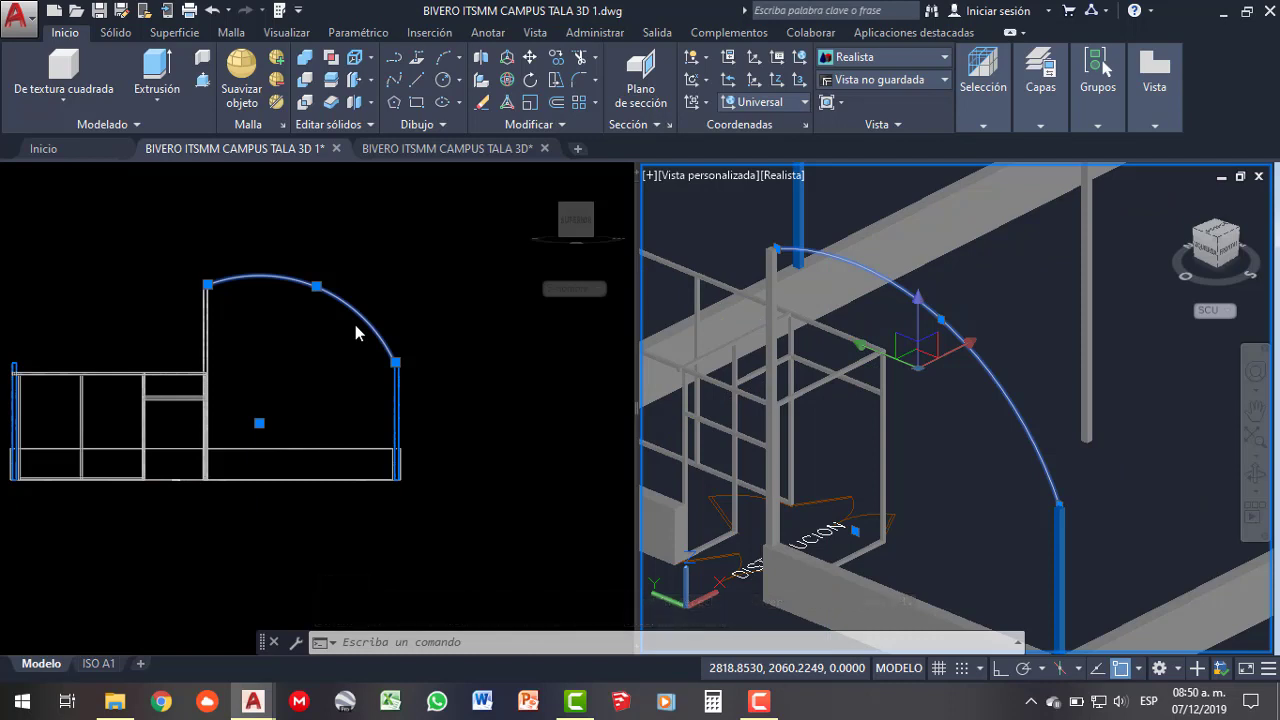
{"action": "scroll", "coordinate": [222, 302], "scroll_direction": "up", "scroll_amount": 2}
{"action": "scroll", "coordinate": [214, 288], "scroll_direction": "up", "scroll_amount": 1}
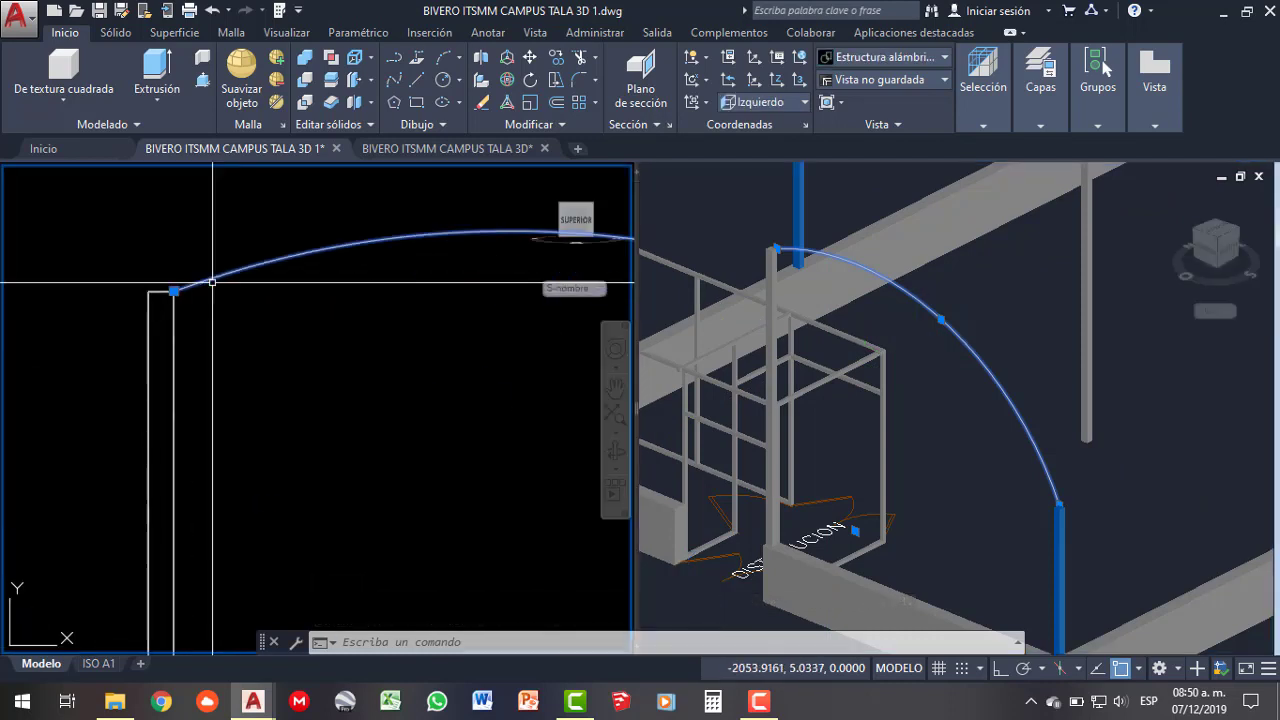
{"action": "scroll", "coordinate": [152, 296], "scroll_direction": "up", "scroll_amount": 1}
- Offset the roof arc upward by a two-point picked distance to double the rib
{"action": "key", "text": "Escape"}
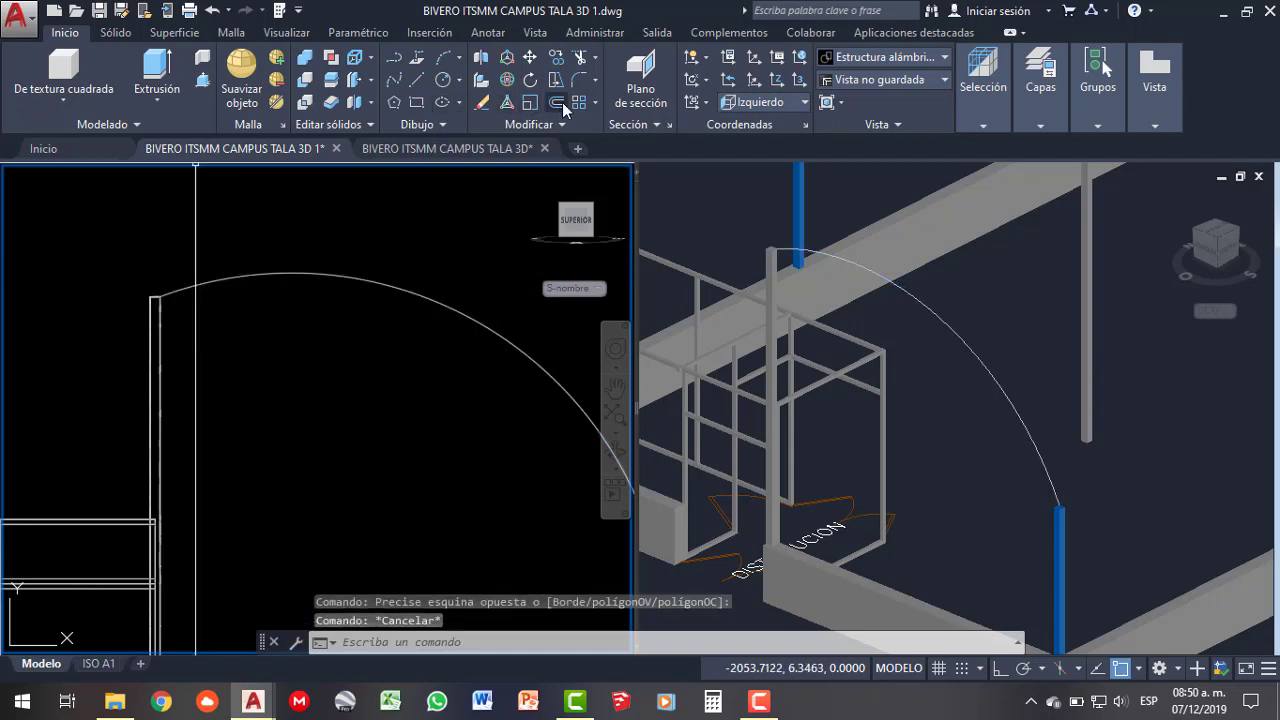
{"action": "left_click", "coordinate": [559, 102]}
{"action": "scroll", "coordinate": [185, 352], "scroll_direction": "down", "scroll_amount": 1}
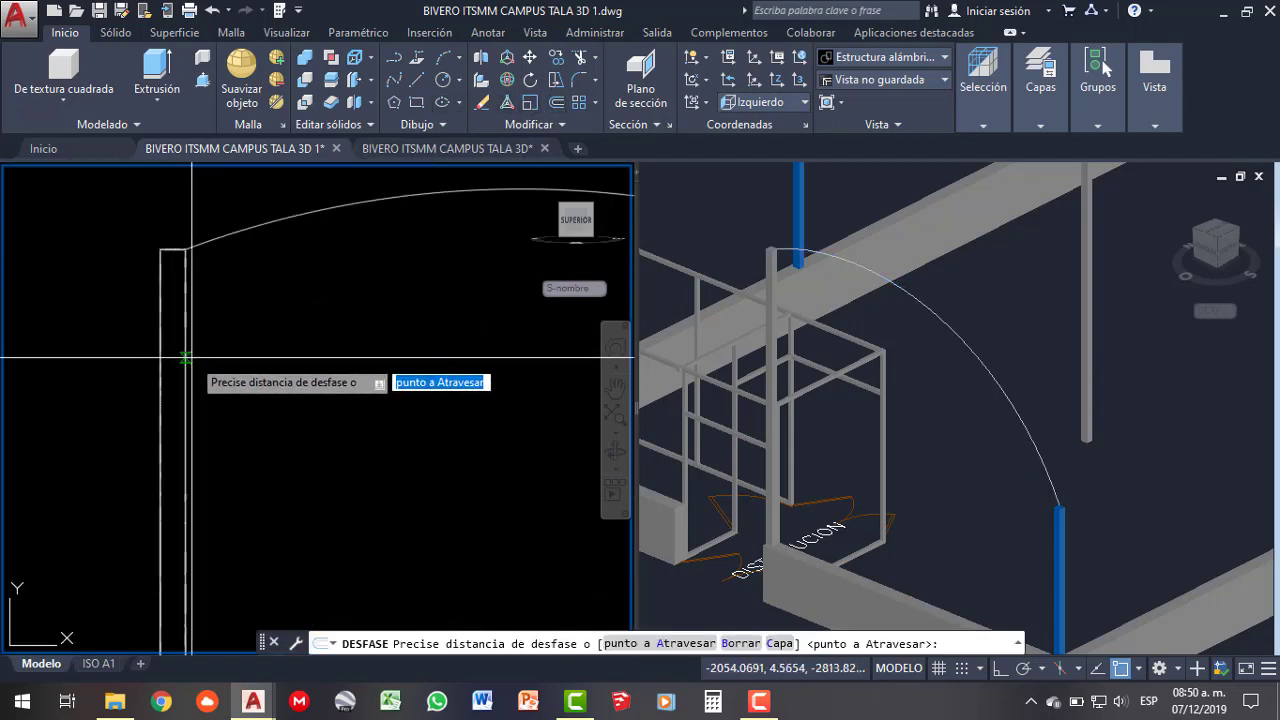
{"action": "left_click", "coordinate": [185, 355]}
{"action": "left_click", "coordinate": [160, 355]}
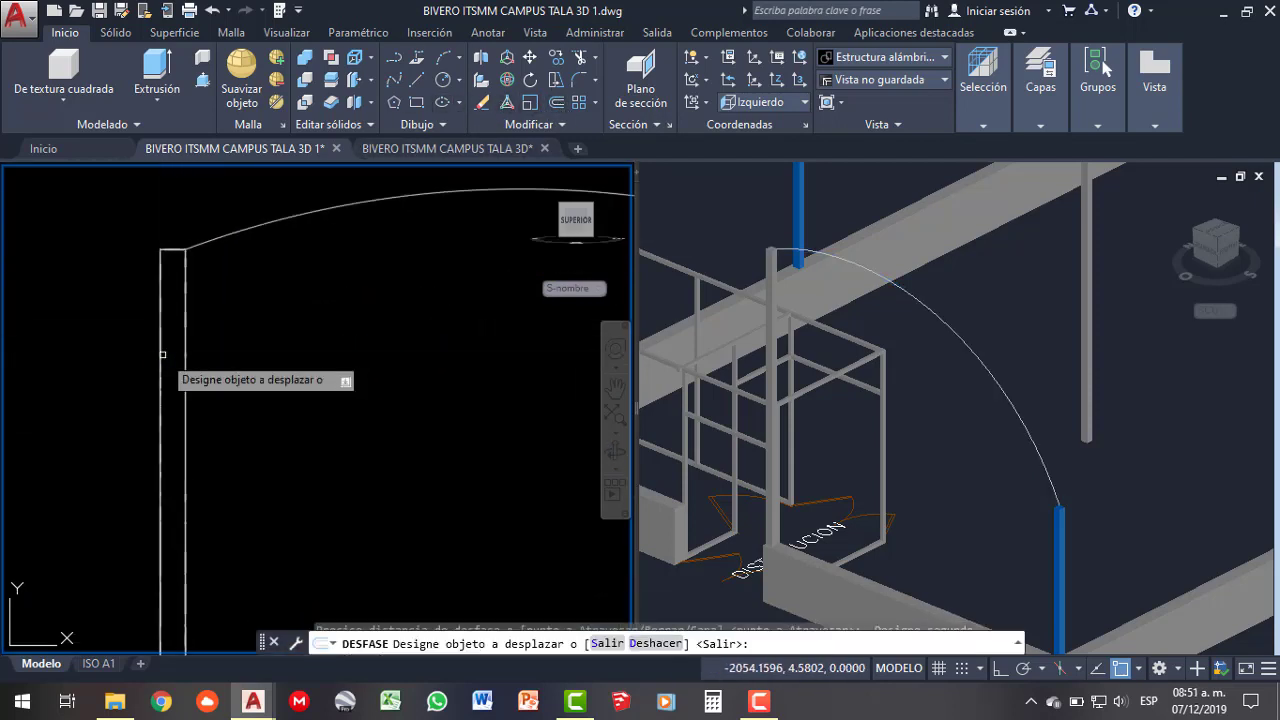
{"action": "scroll", "coordinate": [170, 344], "scroll_direction": "down", "scroll_amount": 1}
{"action": "left_click", "coordinate": [209, 274]}
{"action": "left_click", "coordinate": [195, 238]}
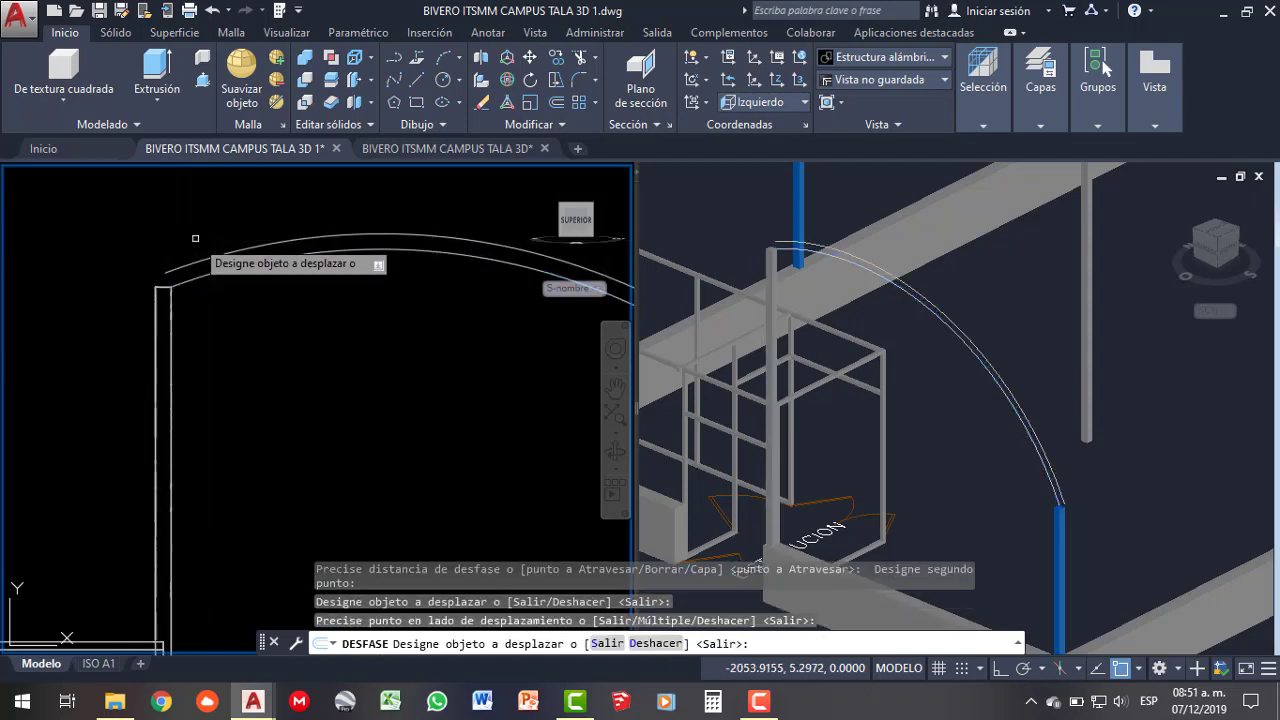
{"action": "key", "text": "Escape"}
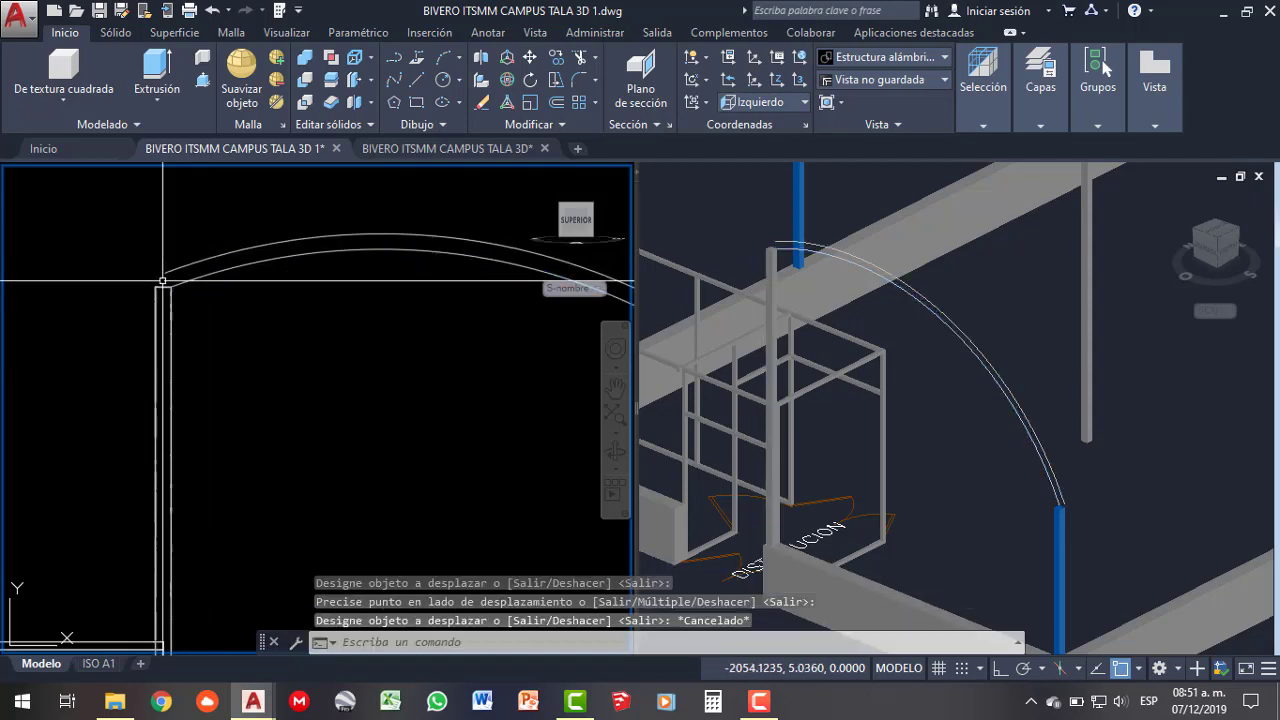
- Window-select both roof arcs and move them to a new position
{"action": "left_click", "coordinate": [229, 230]}
{"action": "left_click", "coordinate": [210, 312]}
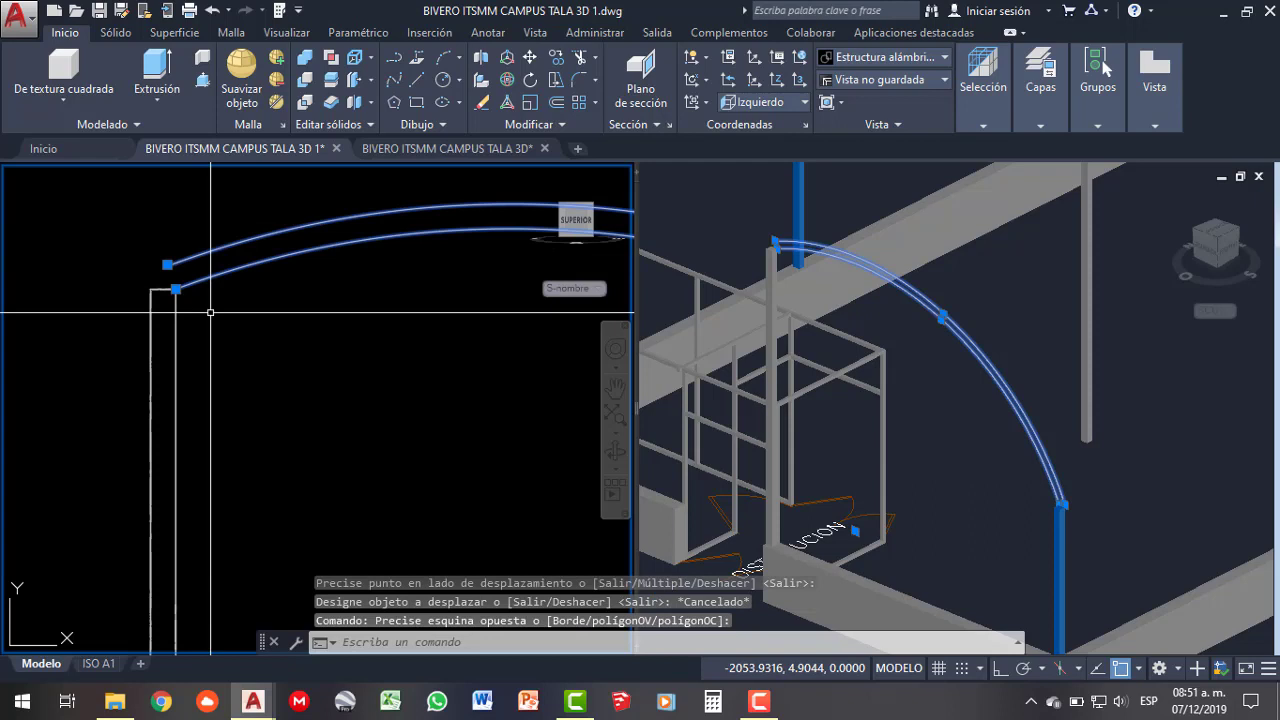
{"action": "left_click", "coordinate": [543, 58]}
{"action": "scroll", "coordinate": [156, 311], "scroll_direction": "up", "scroll_amount": 4}
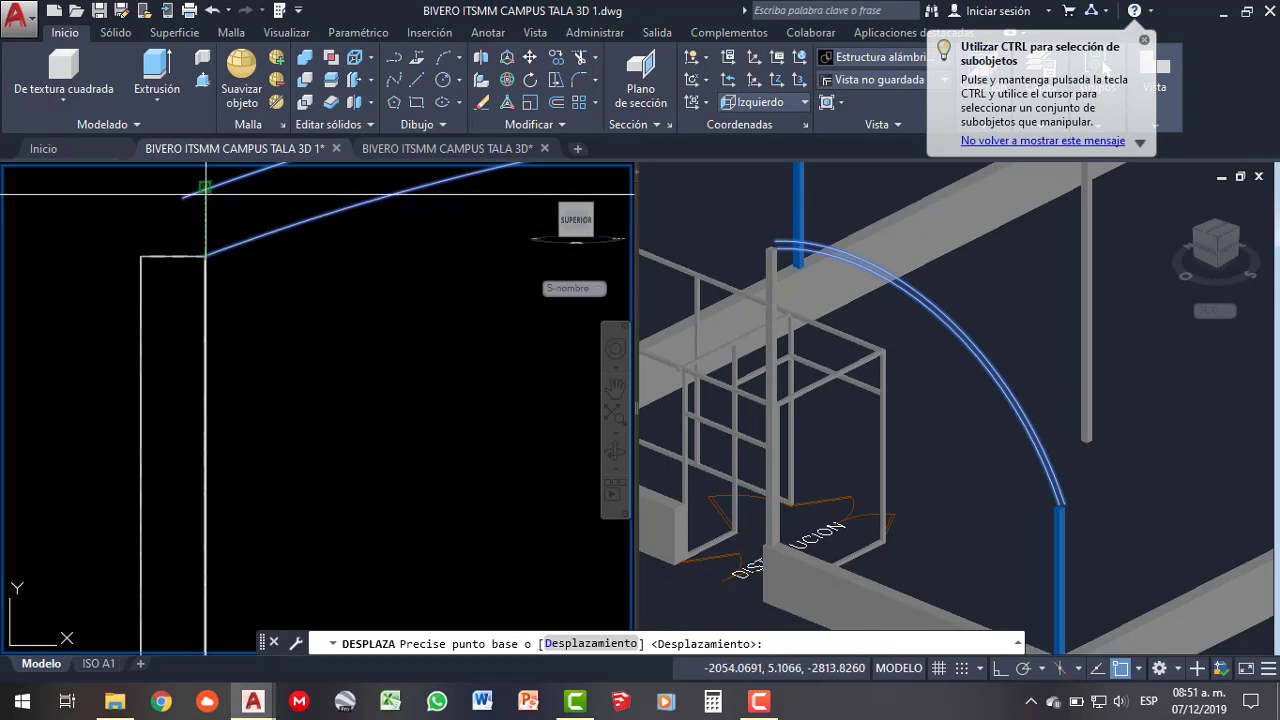
{"action": "left_click", "coordinate": [203, 189]}
{"action": "left_click", "coordinate": [205, 257]}
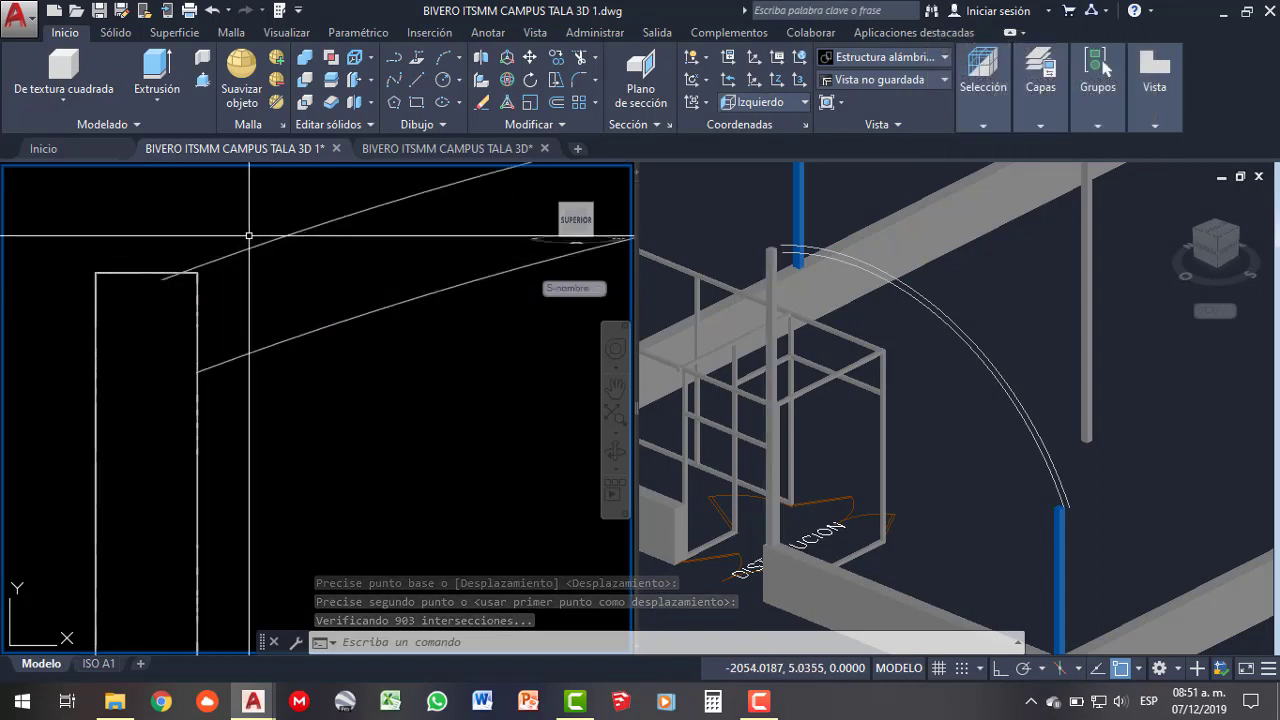
{"action": "scroll", "coordinate": [243, 287], "scroll_direction": "down", "scroll_amount": 2}
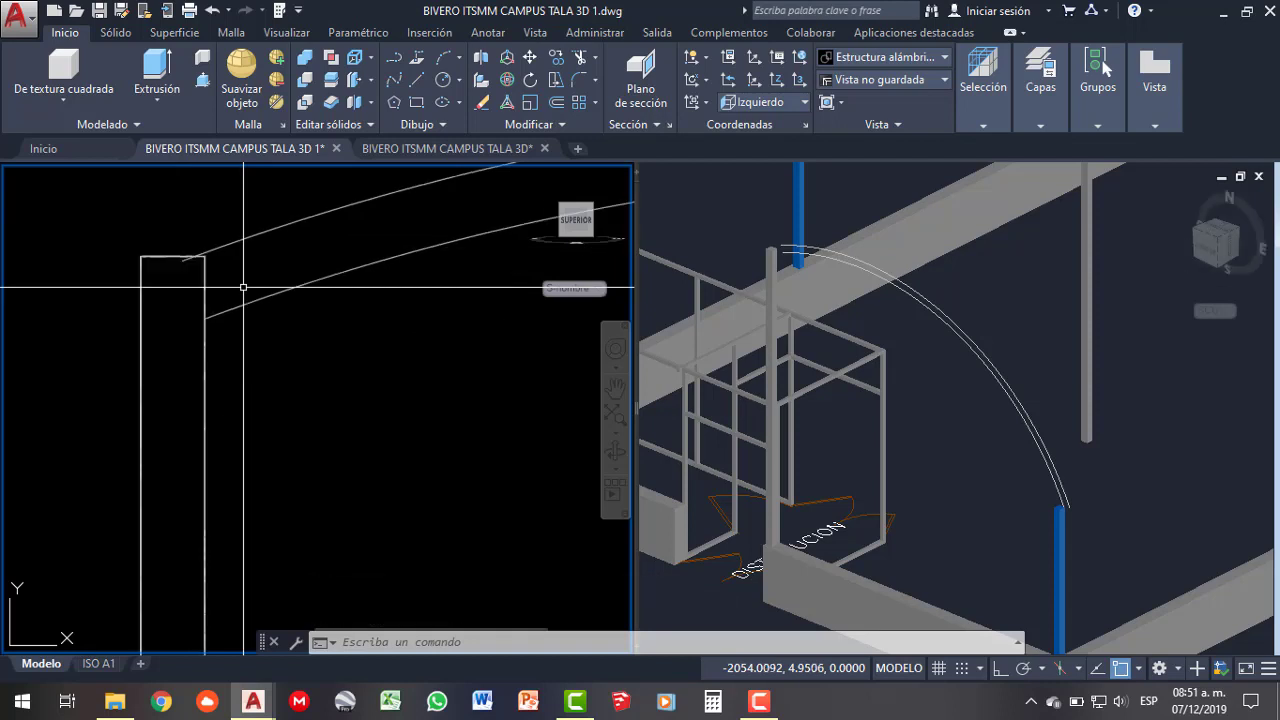
{"action": "scroll", "coordinate": [243, 287], "scroll_direction": "down", "scroll_amount": 2}
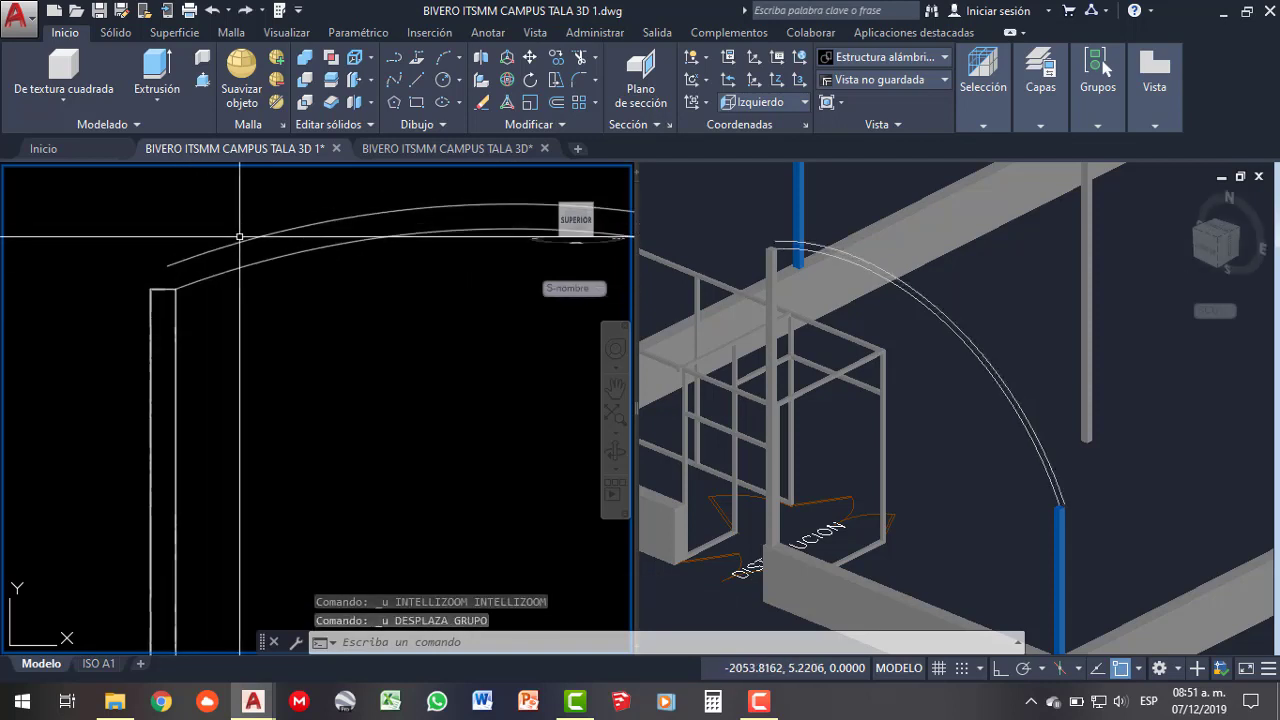
- Try grip-stretching the upper arc's ends onto the post top, then cancel the stretch
{"action": "left_click", "coordinate": [206, 252]}
{"action": "left_click", "coordinate": [163, 261]}
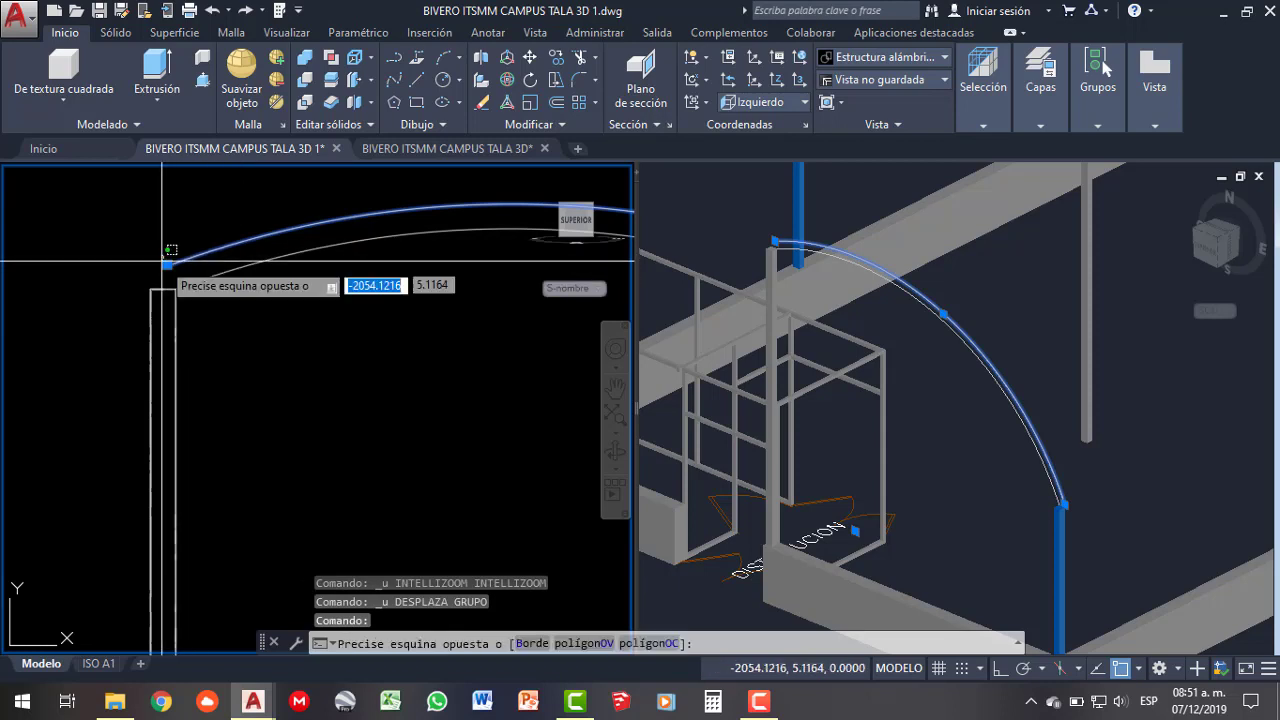
{"action": "left_click", "coordinate": [164, 262]}
{"action": "left_click", "coordinate": [167, 265]}
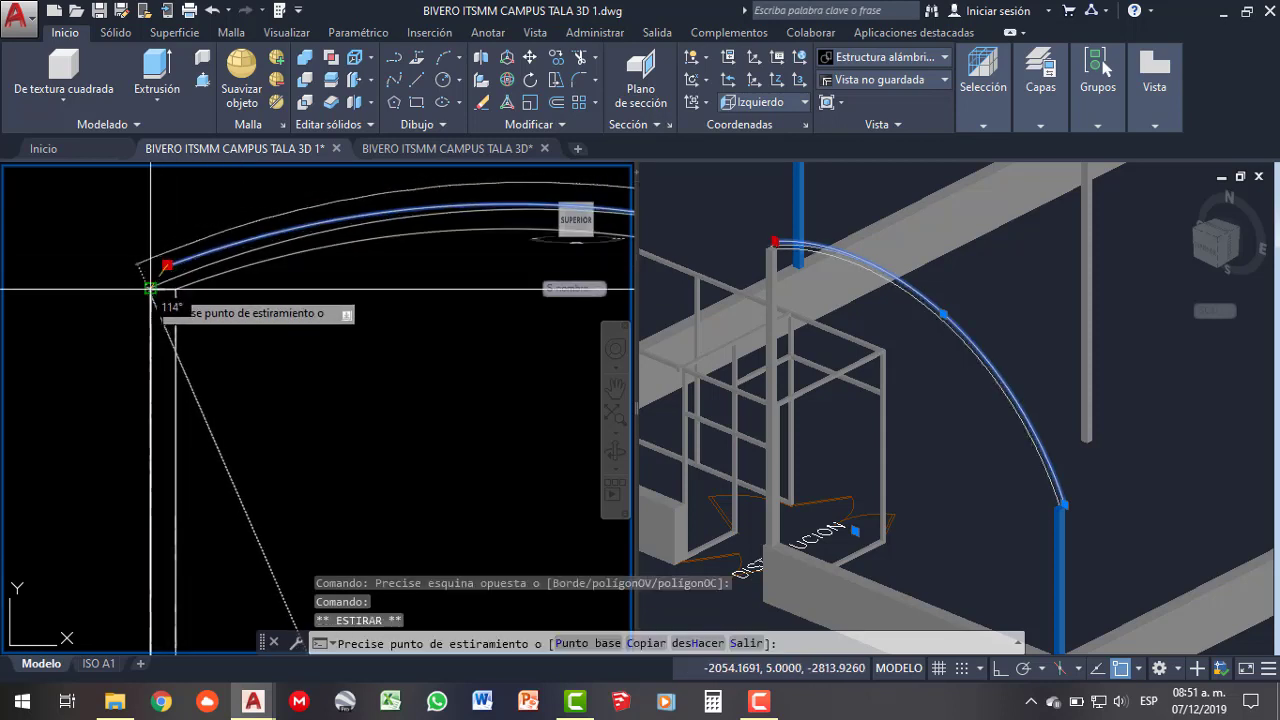
{"action": "left_click", "coordinate": [150, 289]}
{"action": "scroll", "coordinate": [250, 400], "scroll_direction": "down", "scroll_amount": 3}
{"action": "scroll", "coordinate": [300, 400], "scroll_direction": "up", "scroll_amount": 3}
{"action": "scroll", "coordinate": [369, 363], "scroll_direction": "up", "scroll_amount": 3}
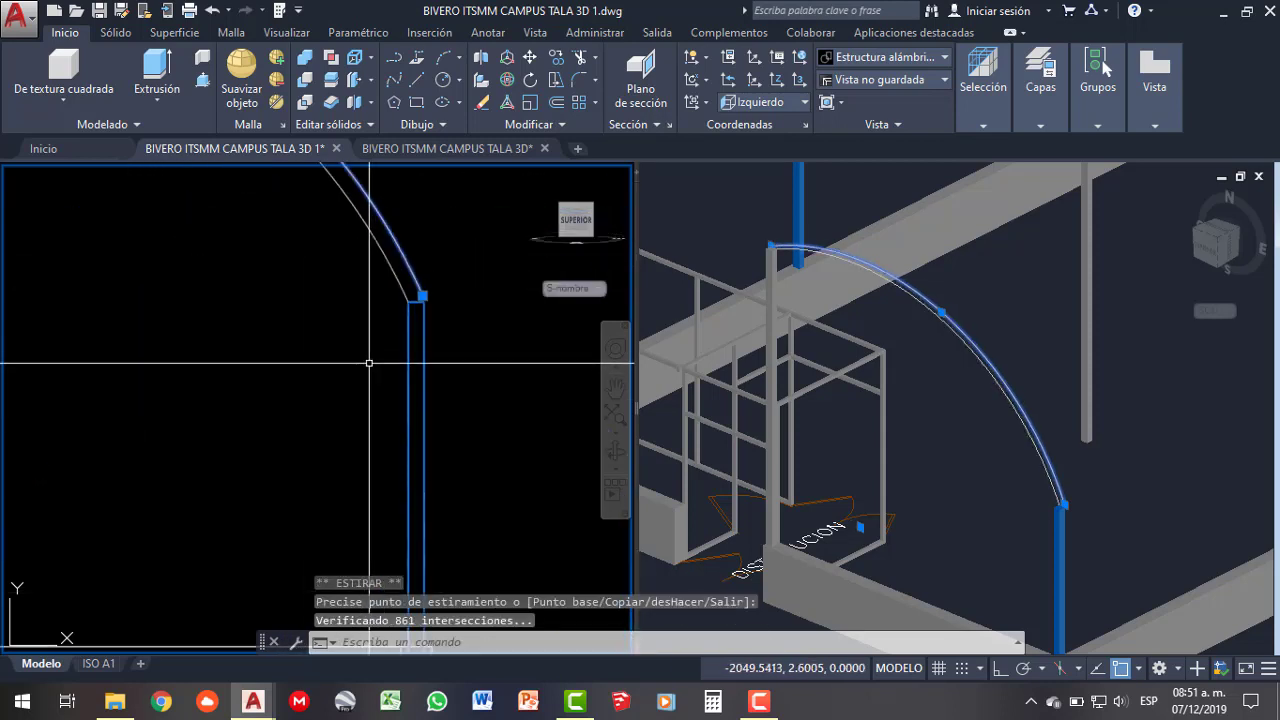
{"action": "scroll", "coordinate": [424, 294], "scroll_direction": "up", "scroll_amount": 4}
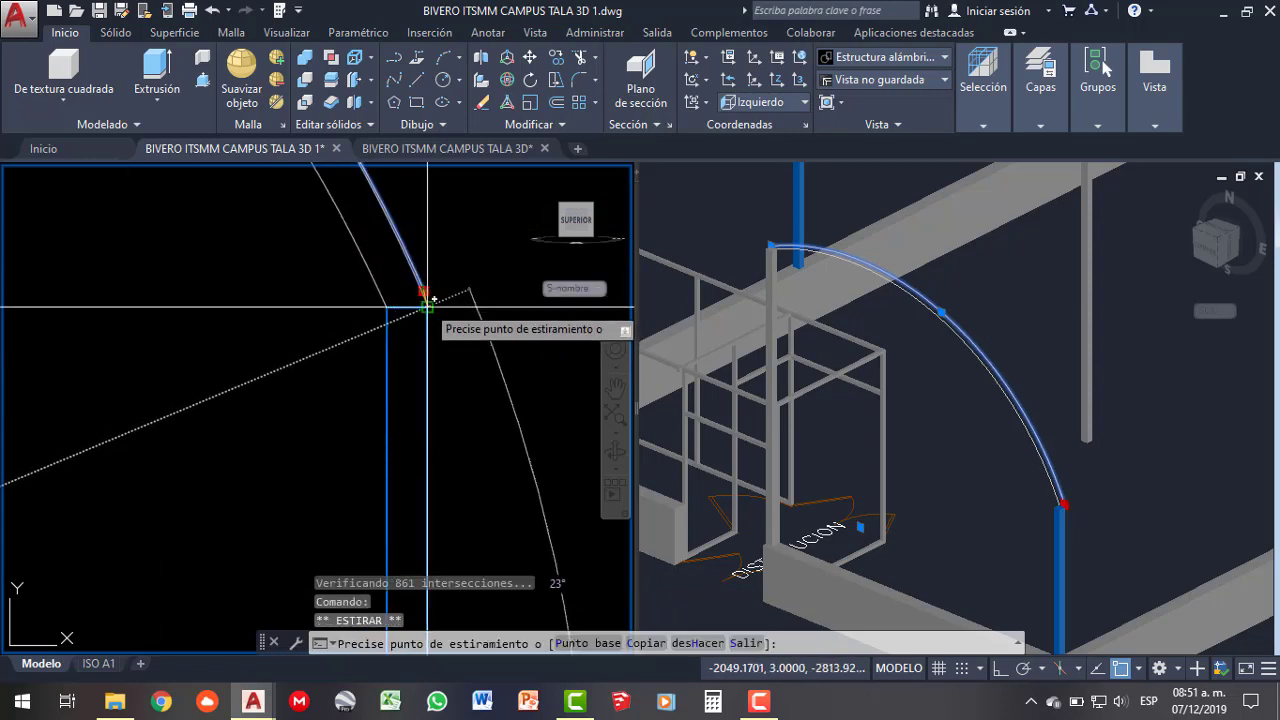
{"action": "left_click", "coordinate": [428, 305]}
{"action": "scroll", "coordinate": [469, 340], "scroll_direction": "down", "scroll_amount": 2}
{"action": "key", "text": "Escape"}
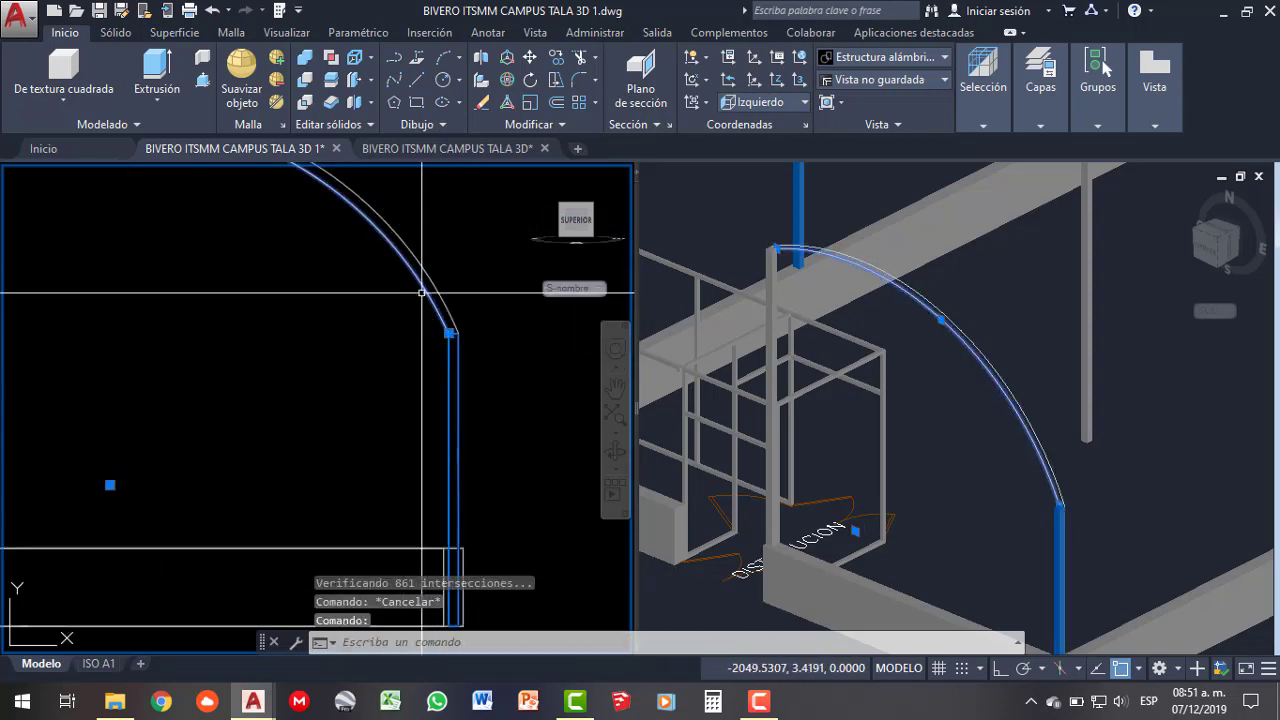
- Erase the upper arc and offset the lower arc outward by 0.1
{"action": "key", "text": "Delete"}
{"action": "left_click", "coordinate": [562, 106]}
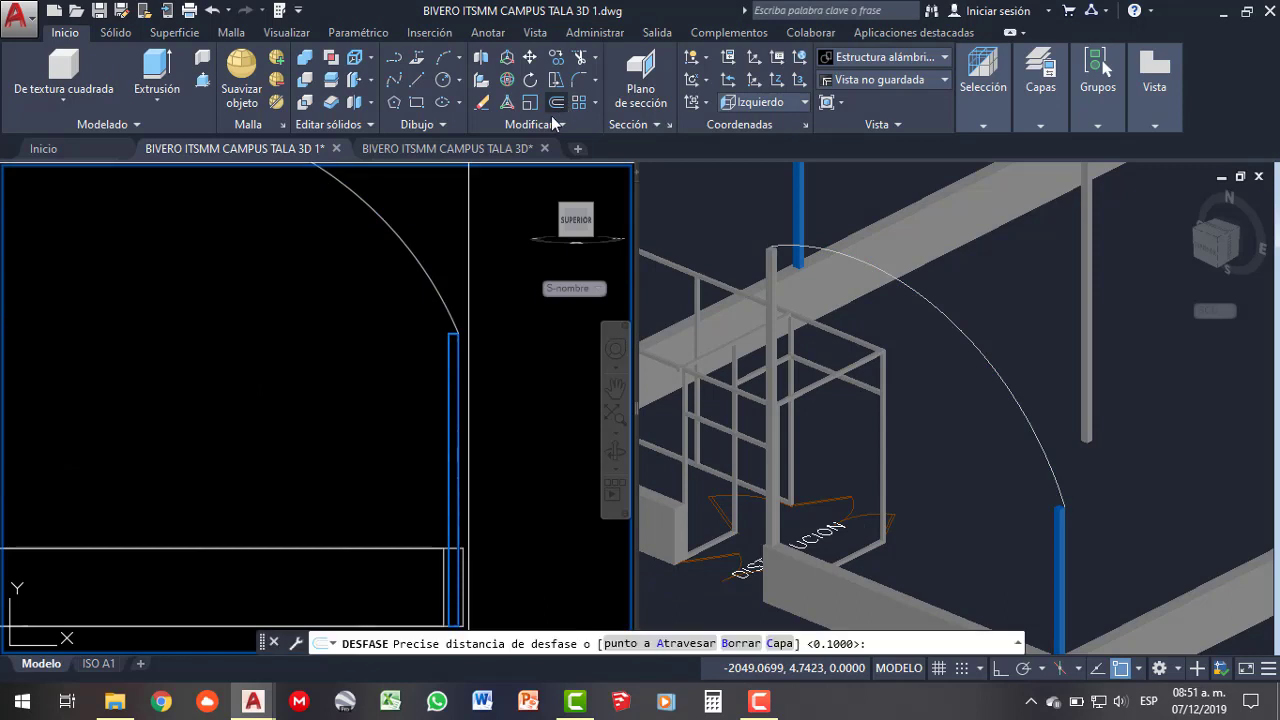
{"action": "key", "text": "Return"}
{"action": "left_click", "coordinate": [411, 248]}
{"action": "key", "text": "Escape"}
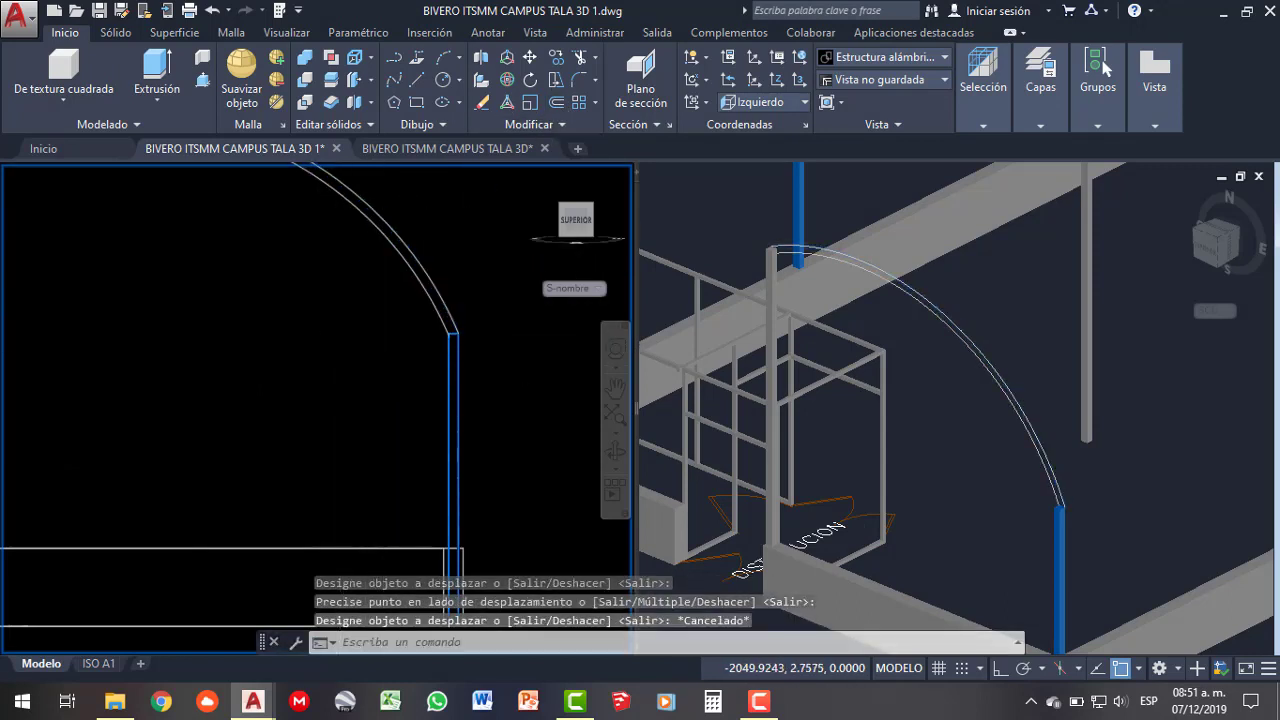
{"action": "scroll", "coordinate": [223, 351], "scroll_direction": "down", "scroll_amount": 2}
{"action": "scroll", "coordinate": [223, 351], "scroll_direction": "down", "scroll_amount": 3}
{"action": "scroll", "coordinate": [223, 351], "scroll_direction": "up", "scroll_amount": 3}
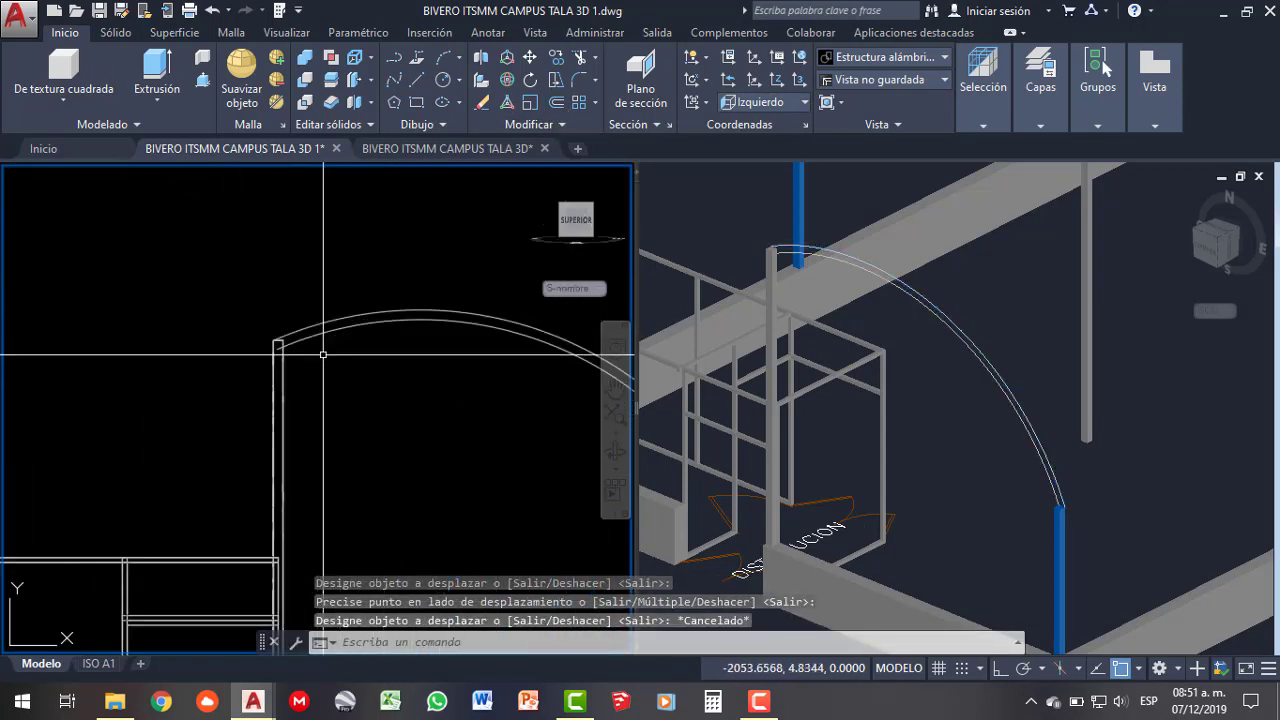
{"action": "scroll", "coordinate": [264, 343], "scroll_direction": "up", "scroll_amount": 2}
{"action": "scroll", "coordinate": [264, 343], "scroll_direction": "up", "scroll_amount": 1}
{"action": "scroll", "coordinate": [264, 343], "scroll_direction": "up", "scroll_amount": 2}
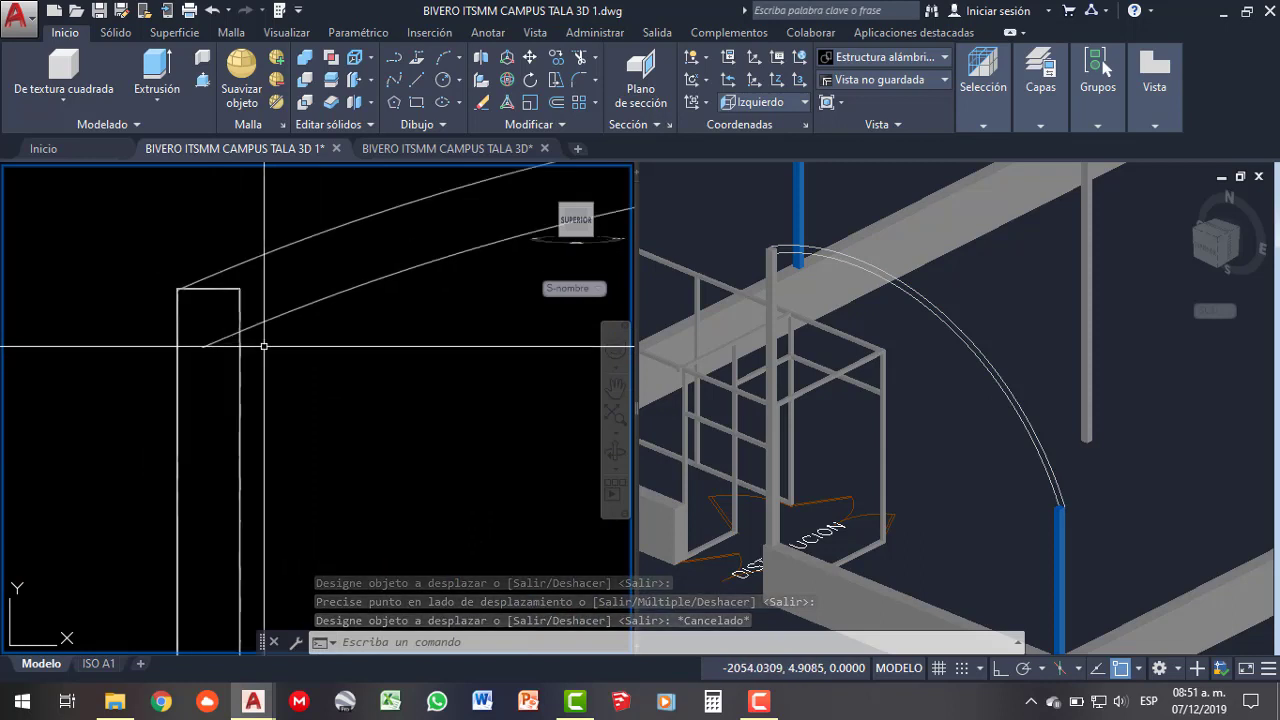
{"action": "scroll", "coordinate": [264, 346], "scroll_direction": "up", "scroll_amount": 3}
{"action": "scroll", "coordinate": [191, 277], "scroll_direction": "up", "scroll_amount": 2}
- Select the arc end at the post corner to check it, then clear the selection
{"action": "left_click", "coordinate": [160, 267]}
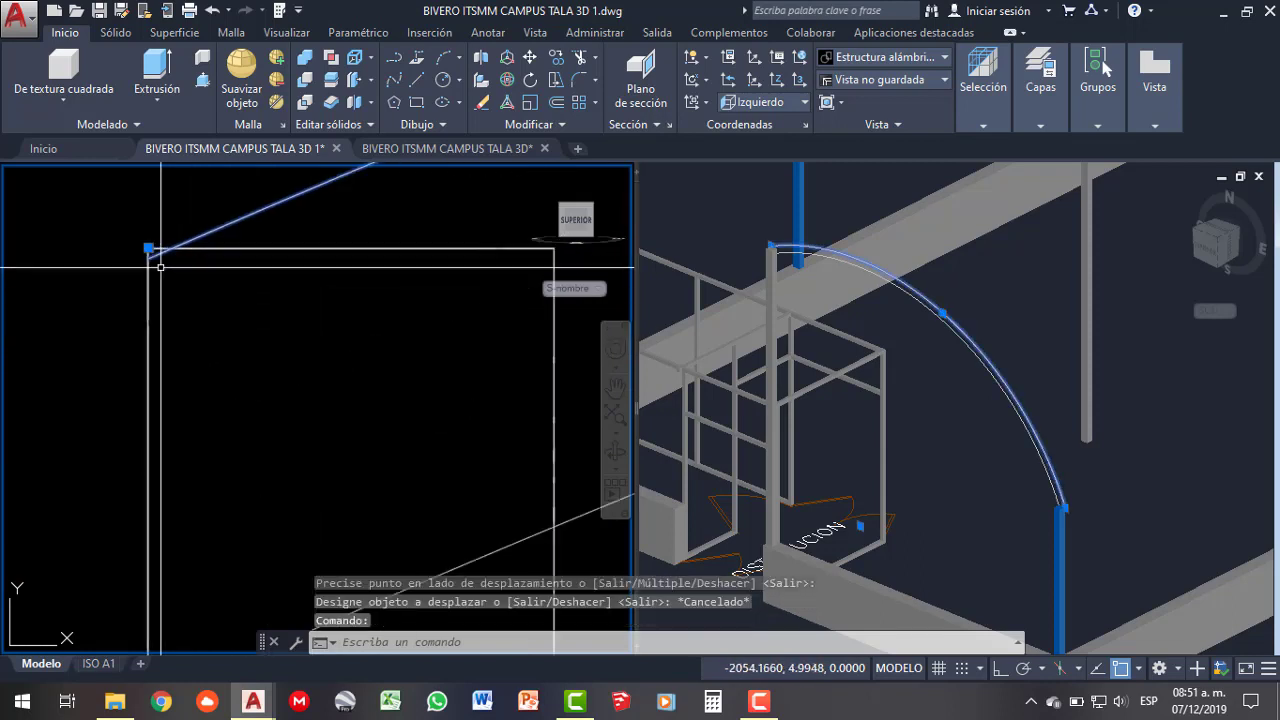
{"action": "key", "text": "Escape"}
{"action": "scroll", "coordinate": [191, 303], "scroll_direction": "down", "scroll_amount": 2}
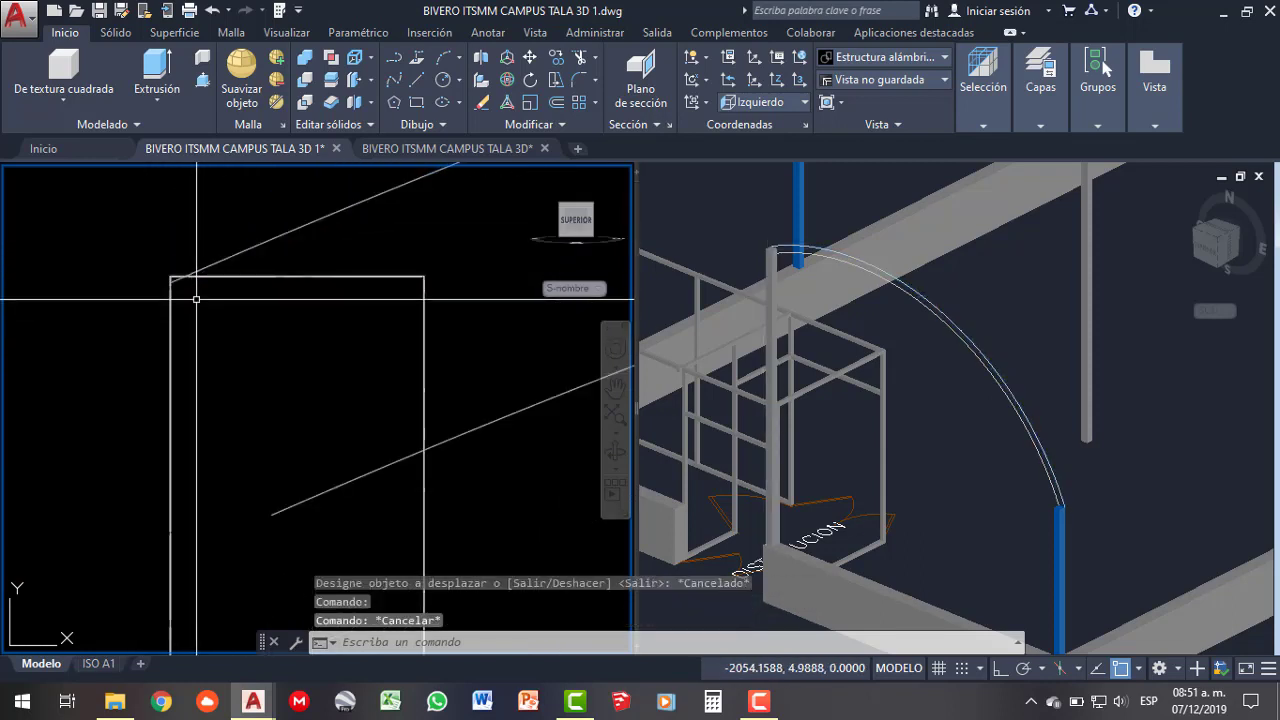
{"action": "scroll", "coordinate": [196, 298], "scroll_direction": "up", "scroll_amount": 2}
{"action": "scroll", "coordinate": [170, 285], "scroll_direction": "up", "scroll_amount": 2}
{"action": "left_click", "coordinate": [167, 283]}
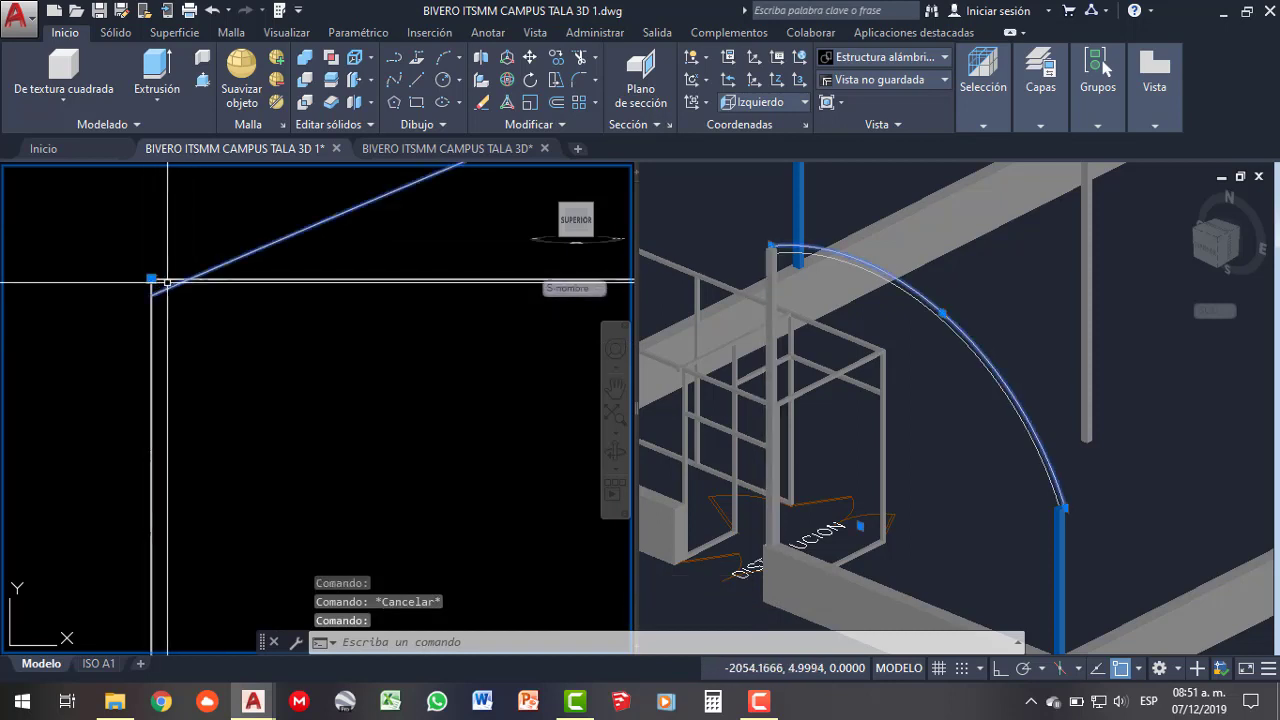
{"action": "key", "text": "Escape"}
- Check the arc's end point and sketch trial polylines from the post corner, abandoning them
{"action": "mouse_move", "coordinate": [151, 278]}
{"action": "left_click", "coordinate": [200, 268]}
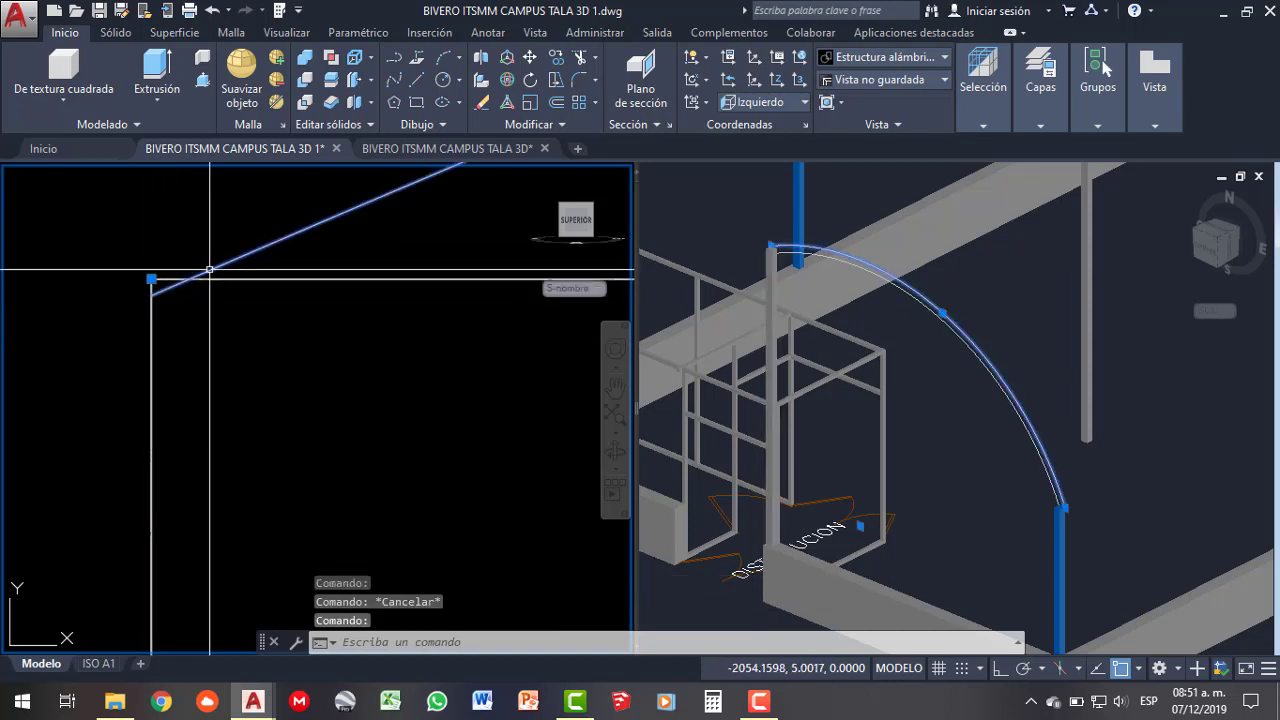
{"action": "key", "text": "Escape"}
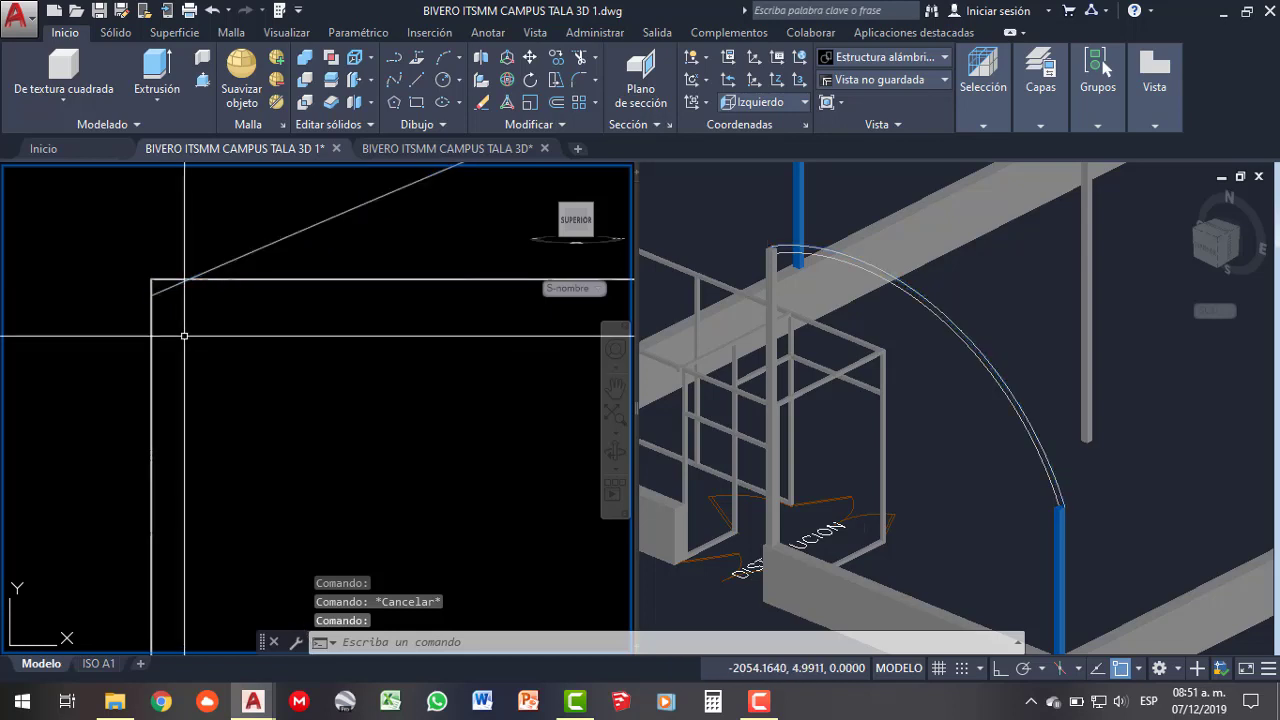
{"action": "left_click", "coordinate": [396, 57]}
{"action": "left_click", "coordinate": [150, 281]}
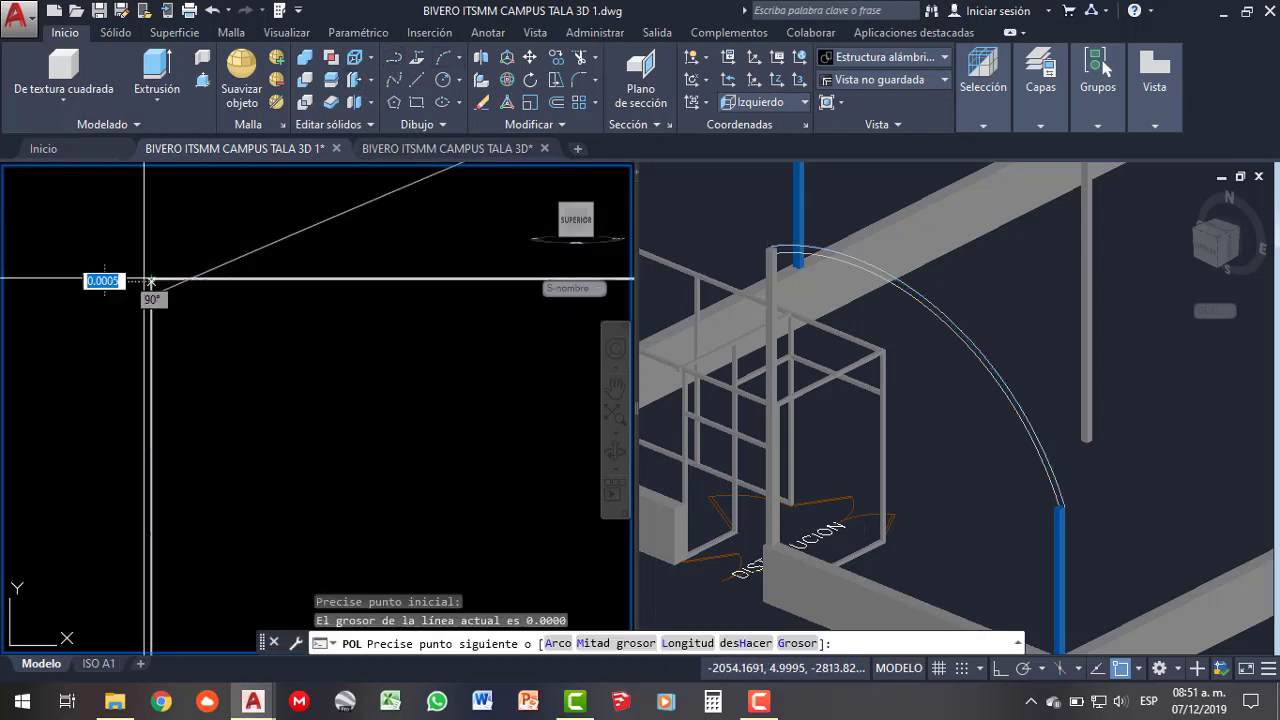
{"action": "left_click", "coordinate": [374, 276]}
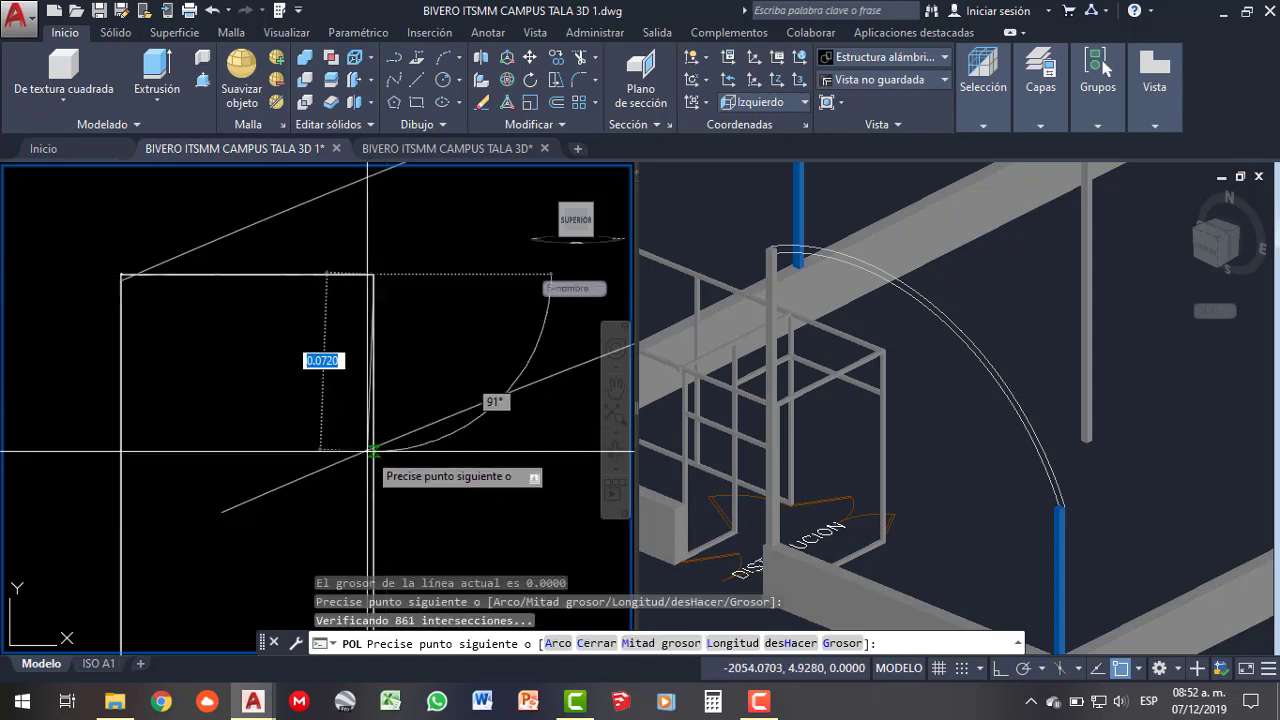
{"action": "key", "text": "Escape"}
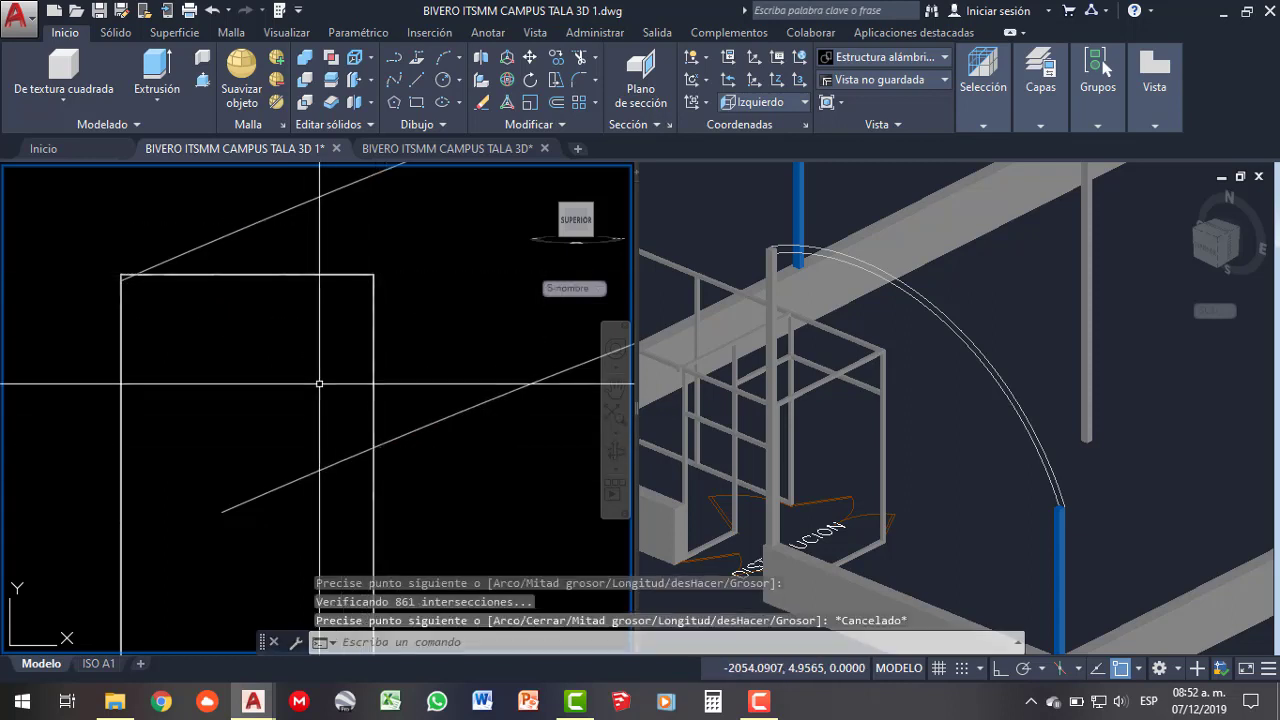
{"action": "type", "text": "pl"}
{"action": "key", "text": "Return"}
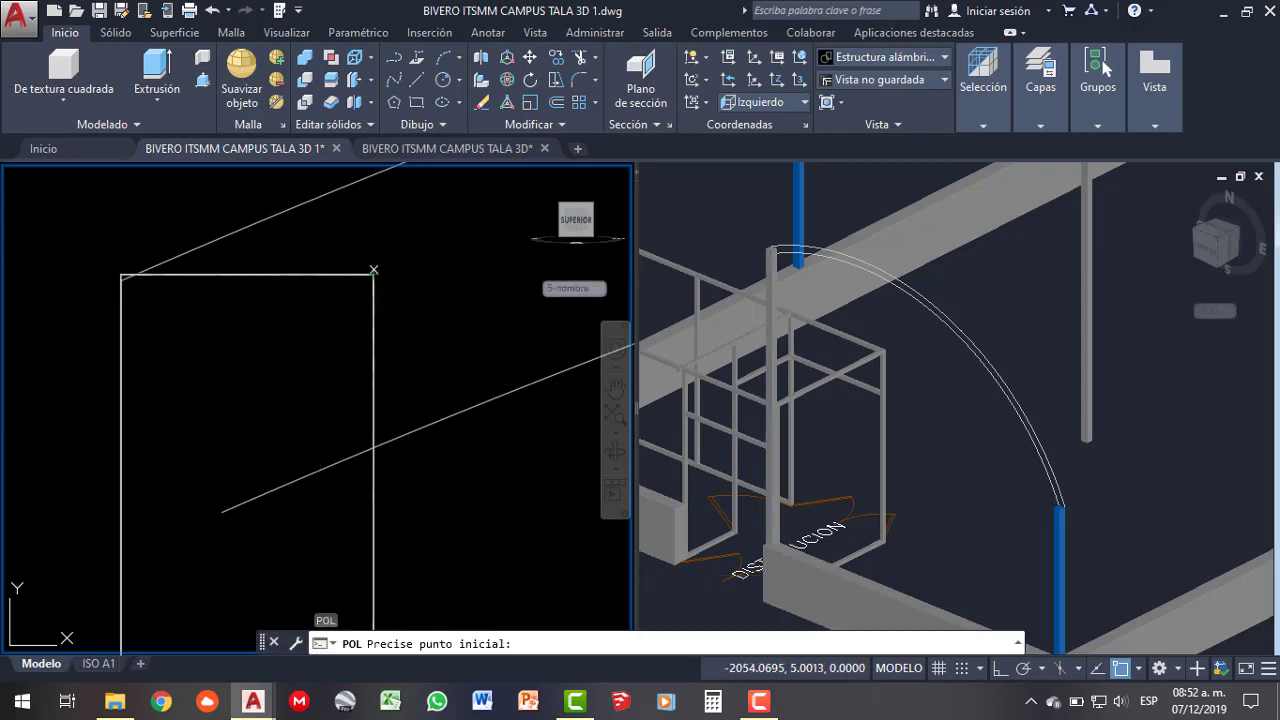
{"action": "left_click", "coordinate": [374, 271]}
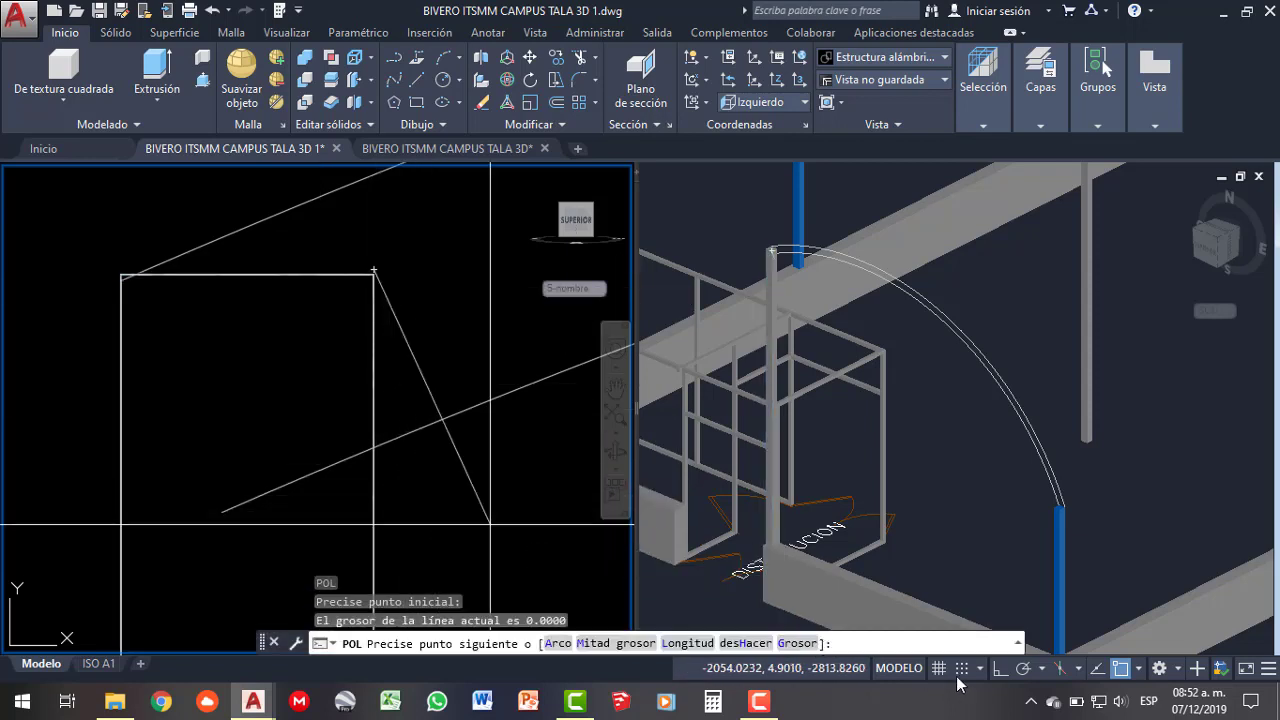
{"action": "left_click", "coordinate": [445, 440]}
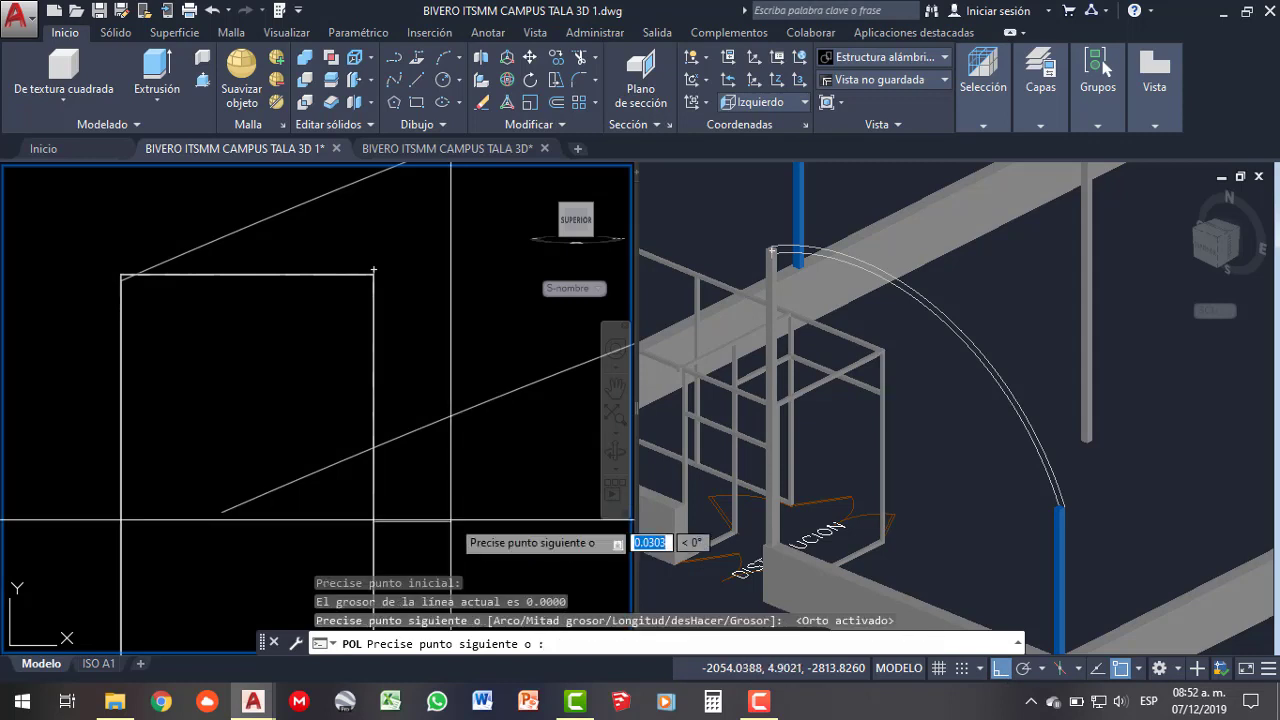
{"action": "key", "text": "Escape"}
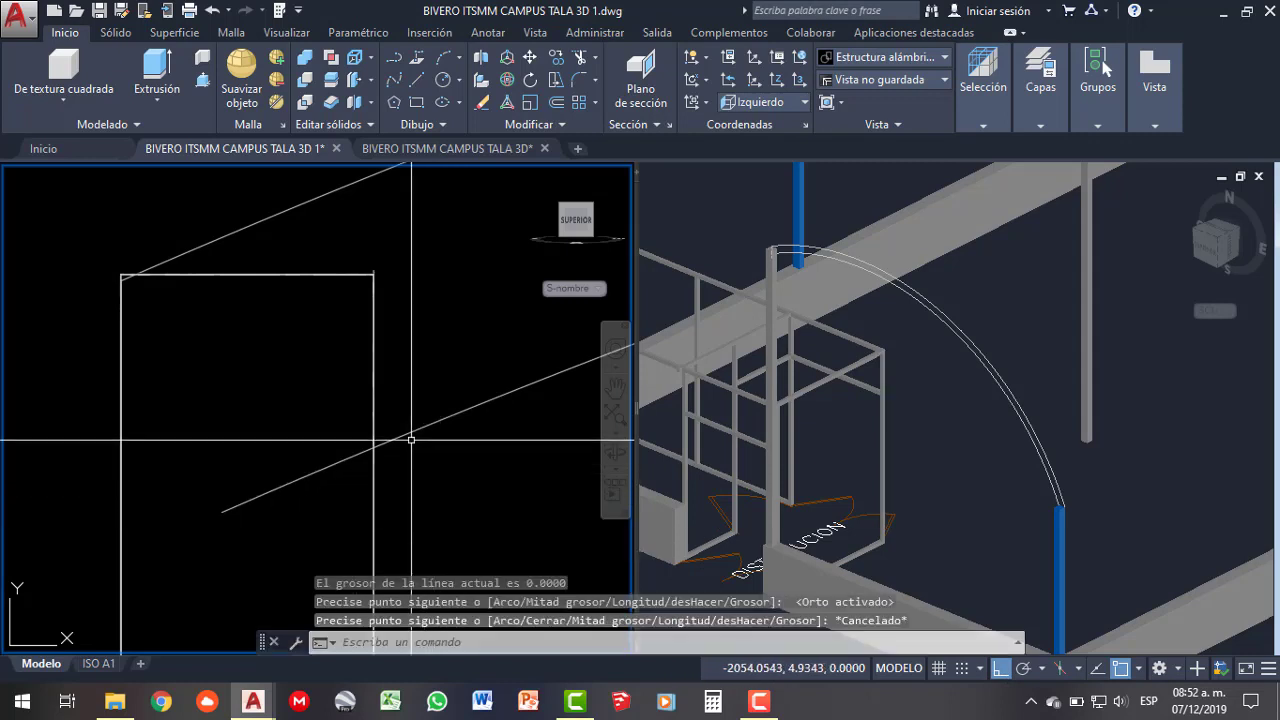
- Trim the lower diagonal's part inside the rectangle using TRIM (tr) with all objects as edges
{"action": "type", "text": "tr"}
{"action": "key", "text": "Return"}
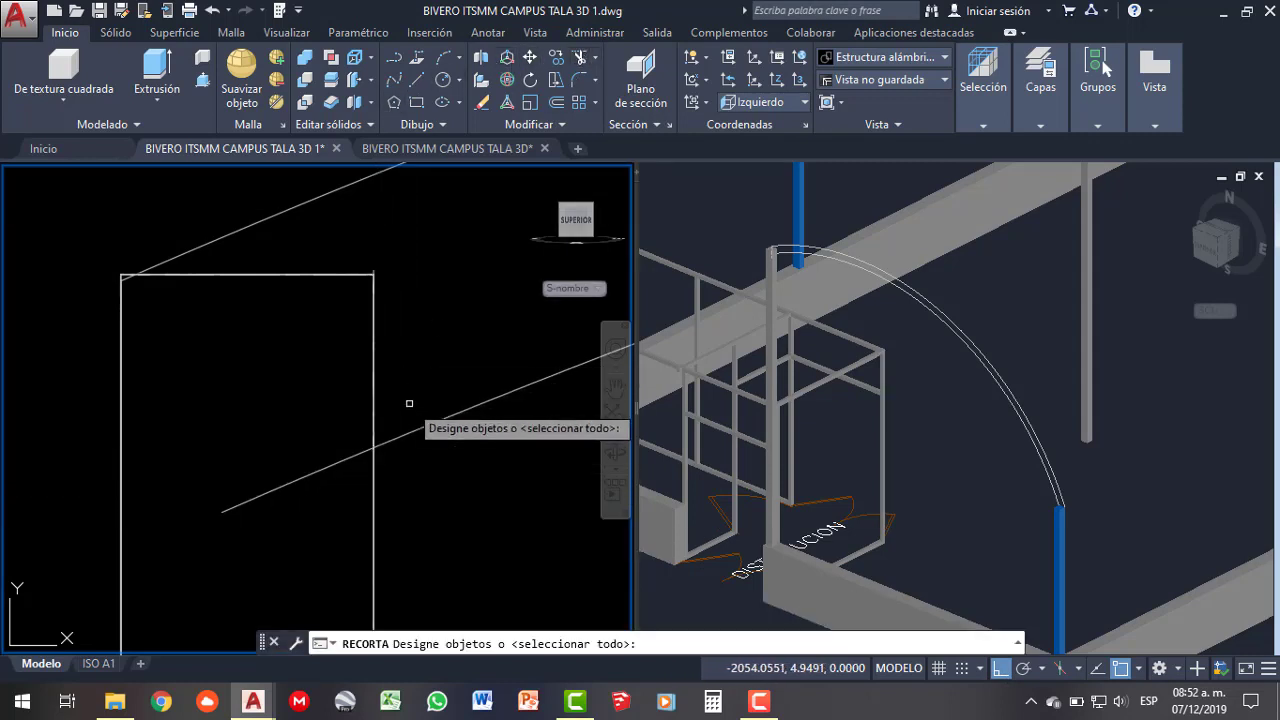
{"action": "key", "text": "Return"}
{"action": "left_click", "coordinate": [349, 459]}
{"action": "key", "text": "Escape"}
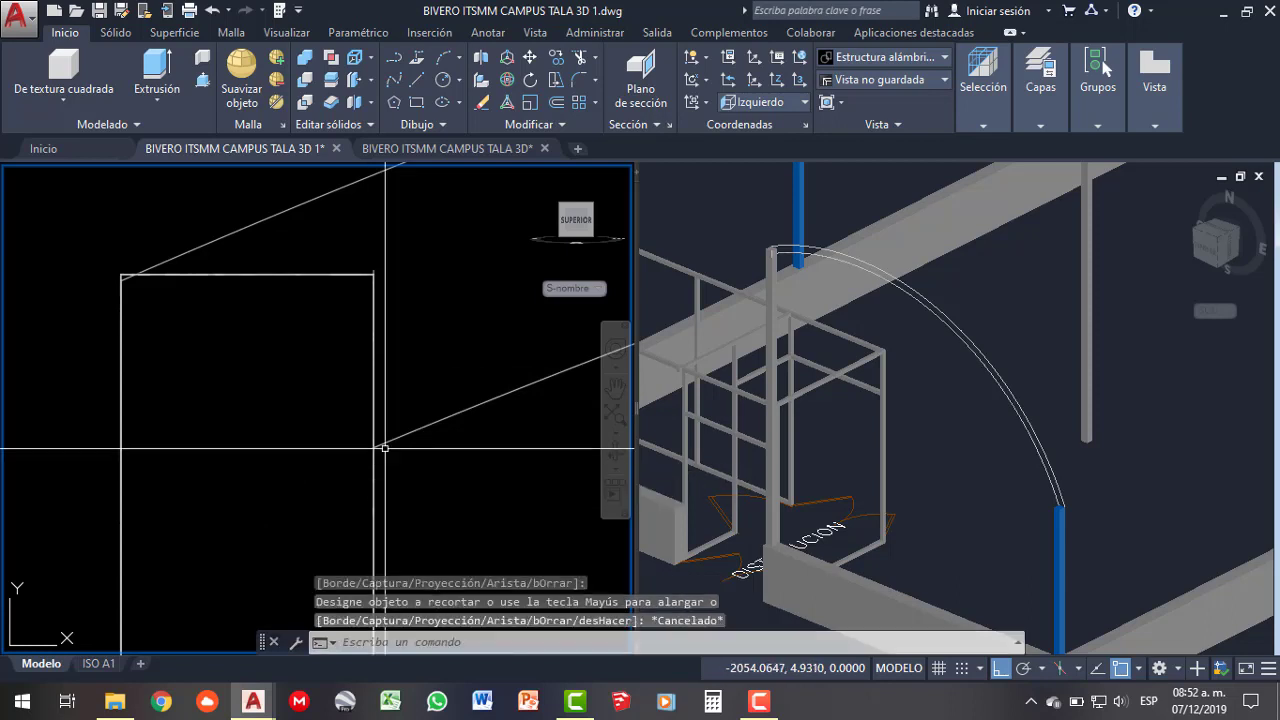
- Inspect the right-edge vertical line's grips without changing it, then make the 3D view active
{"action": "left_click", "coordinate": [374, 420]}
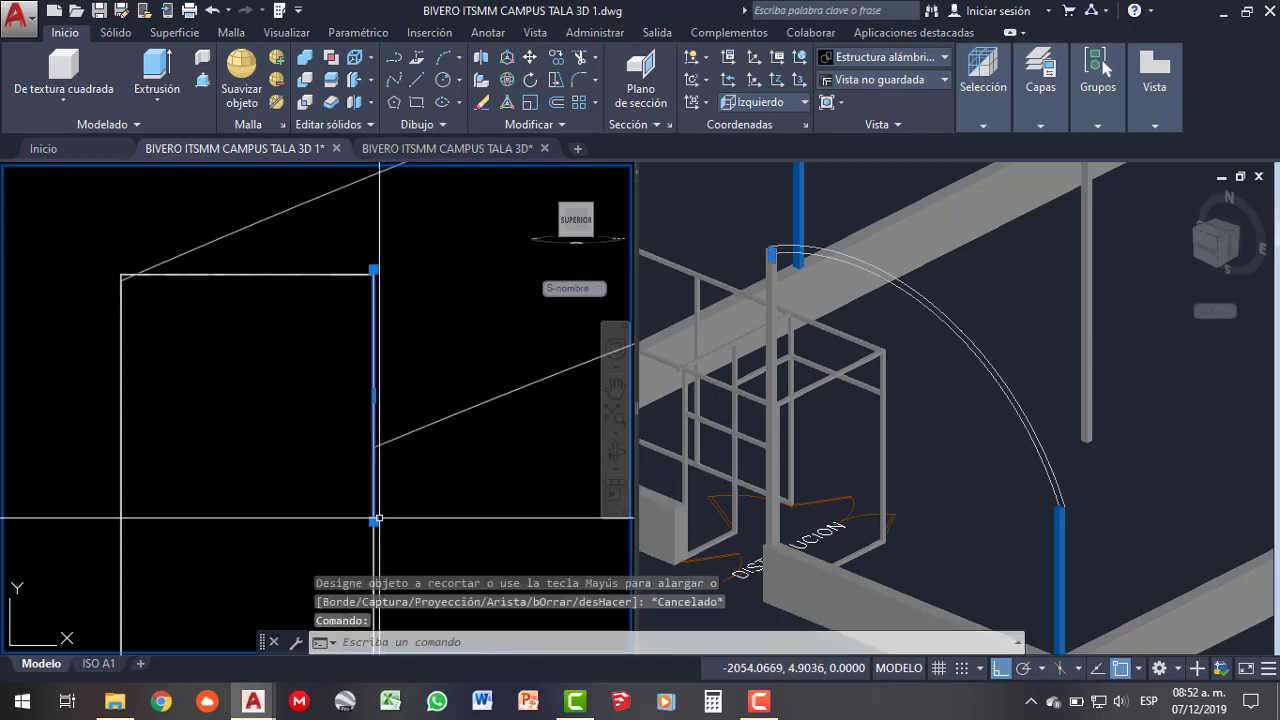
{"action": "left_click", "coordinate": [376, 519]}
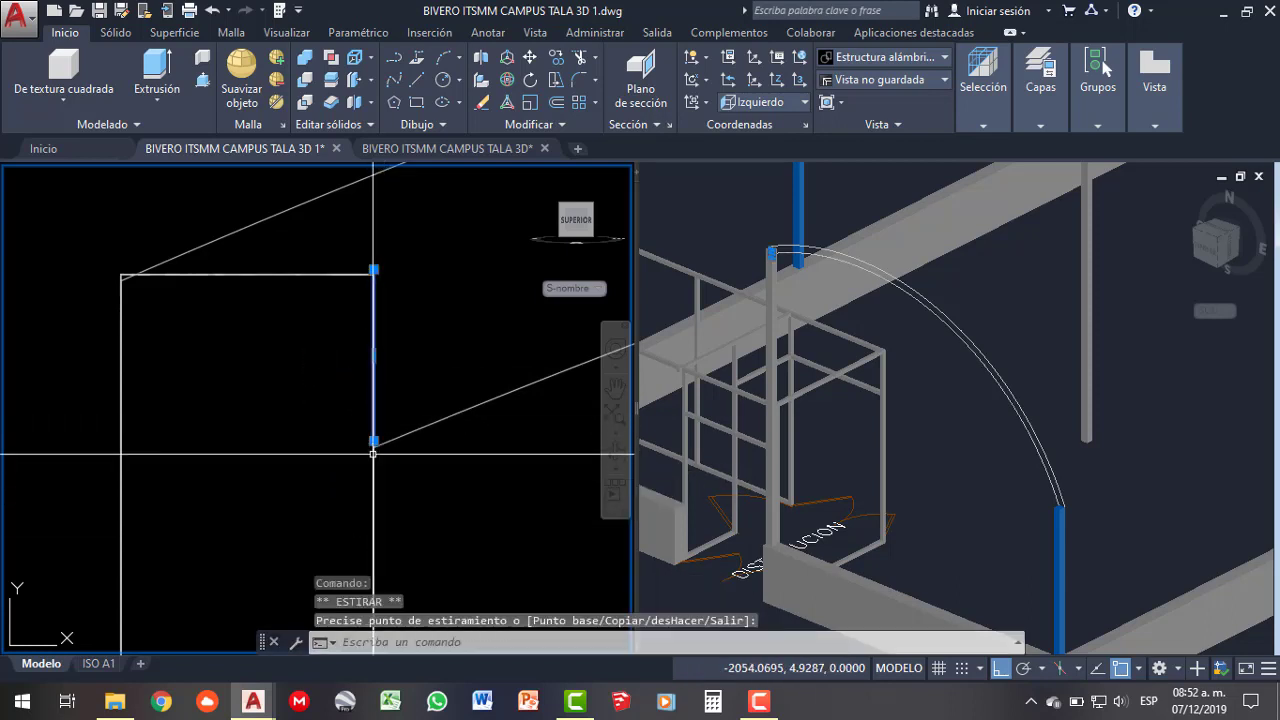
{"action": "key", "text": "Escape"}
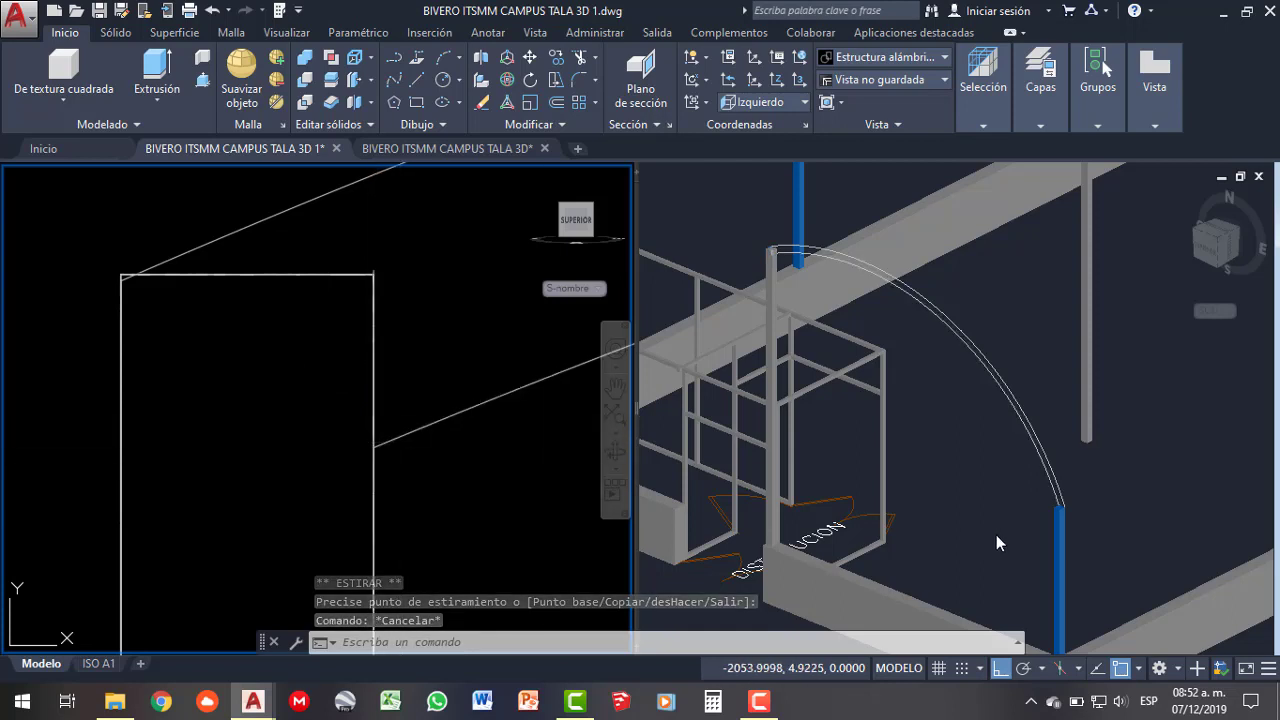
{"action": "left_click", "coordinate": [834, 336]}
- Zoom the 3D view onto the post top and inspect the short vertical link and lower rib arc
{"action": "scroll", "coordinate": [810, 300], "scroll_direction": "up", "scroll_amount": 2}
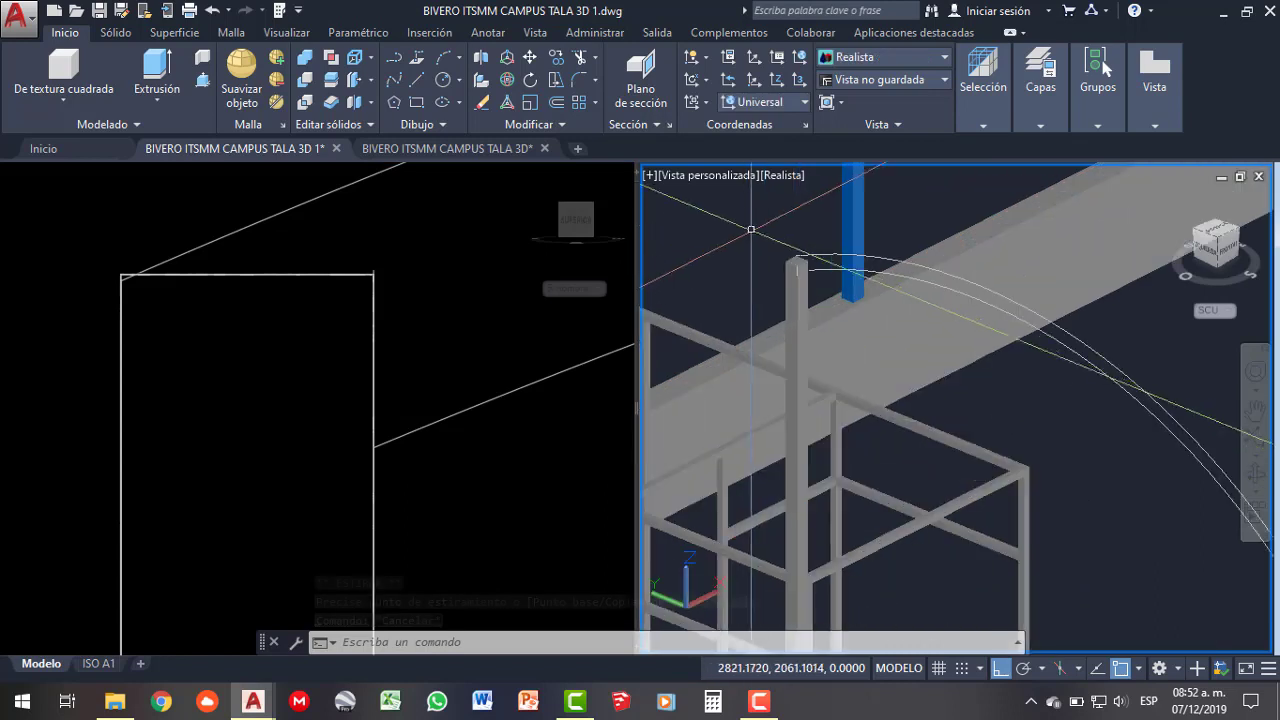
{"action": "scroll", "coordinate": [800, 285], "scroll_direction": "up", "scroll_amount": 2}
{"action": "scroll", "coordinate": [790, 267], "scroll_direction": "up", "scroll_amount": 2}
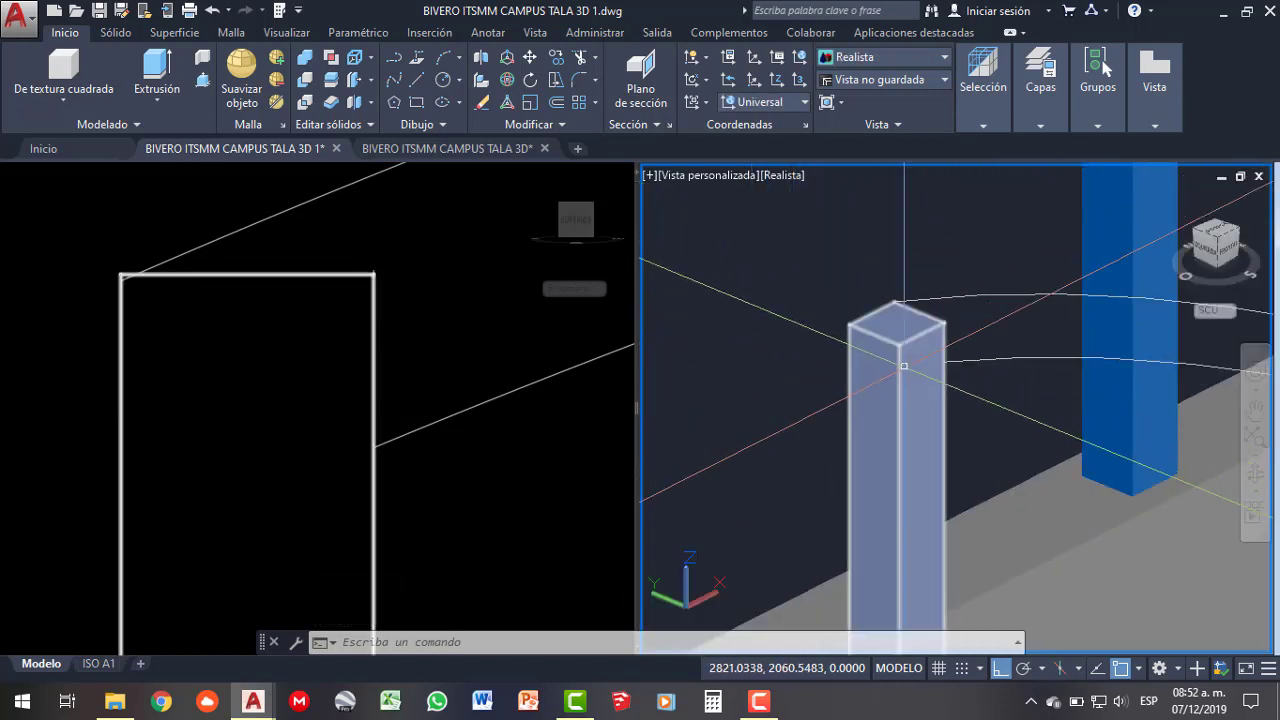
{"action": "left_click", "coordinate": [901, 357]}
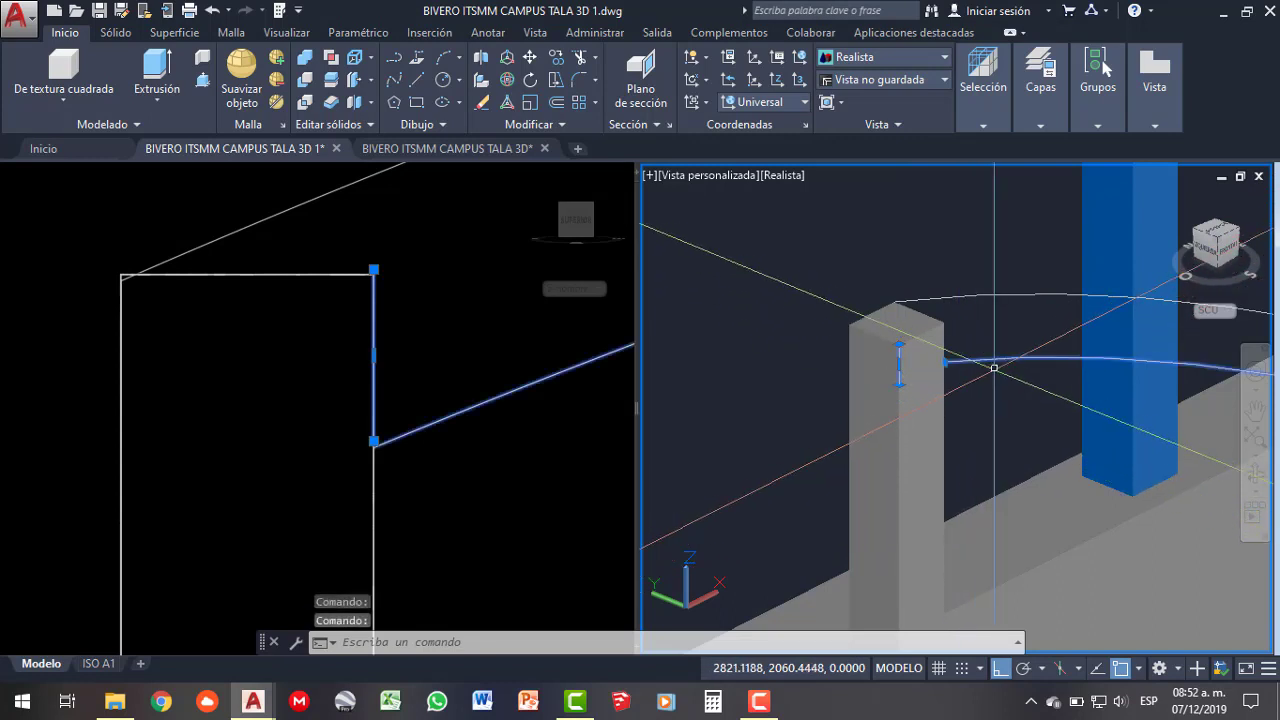
{"action": "left_click", "coordinate": [935, 299]}
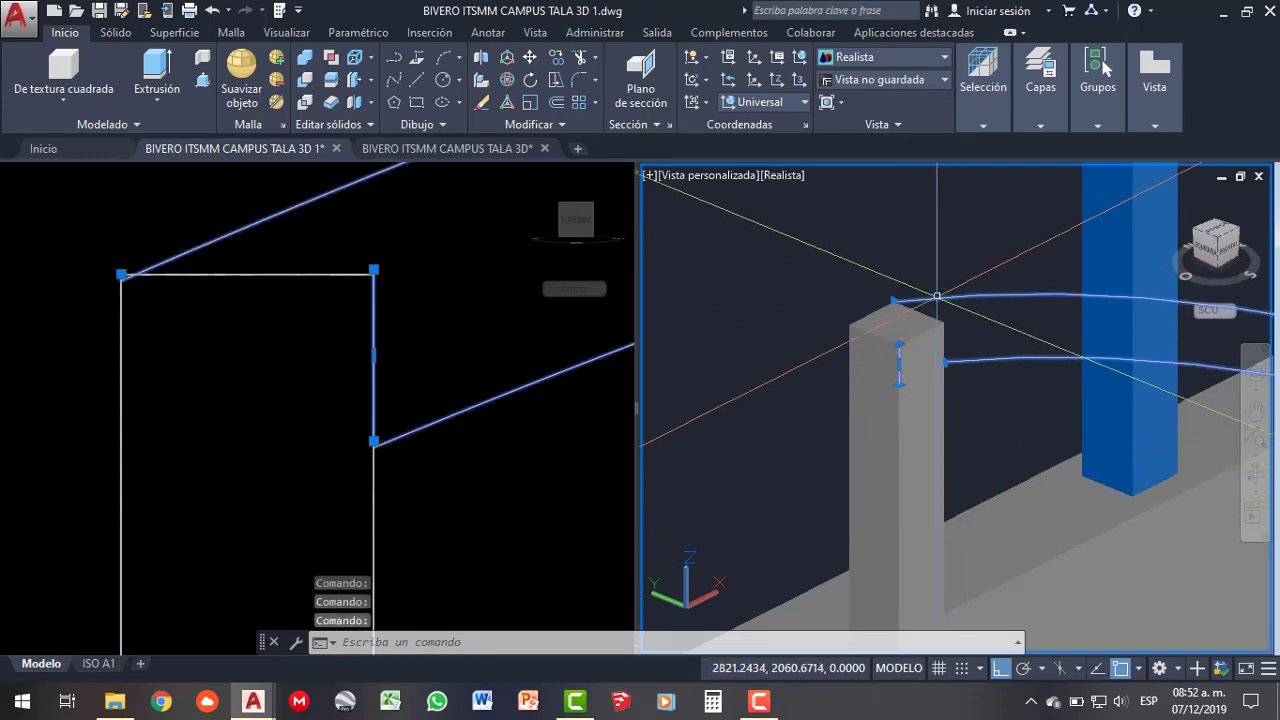
{"action": "key", "text": "Escape"}
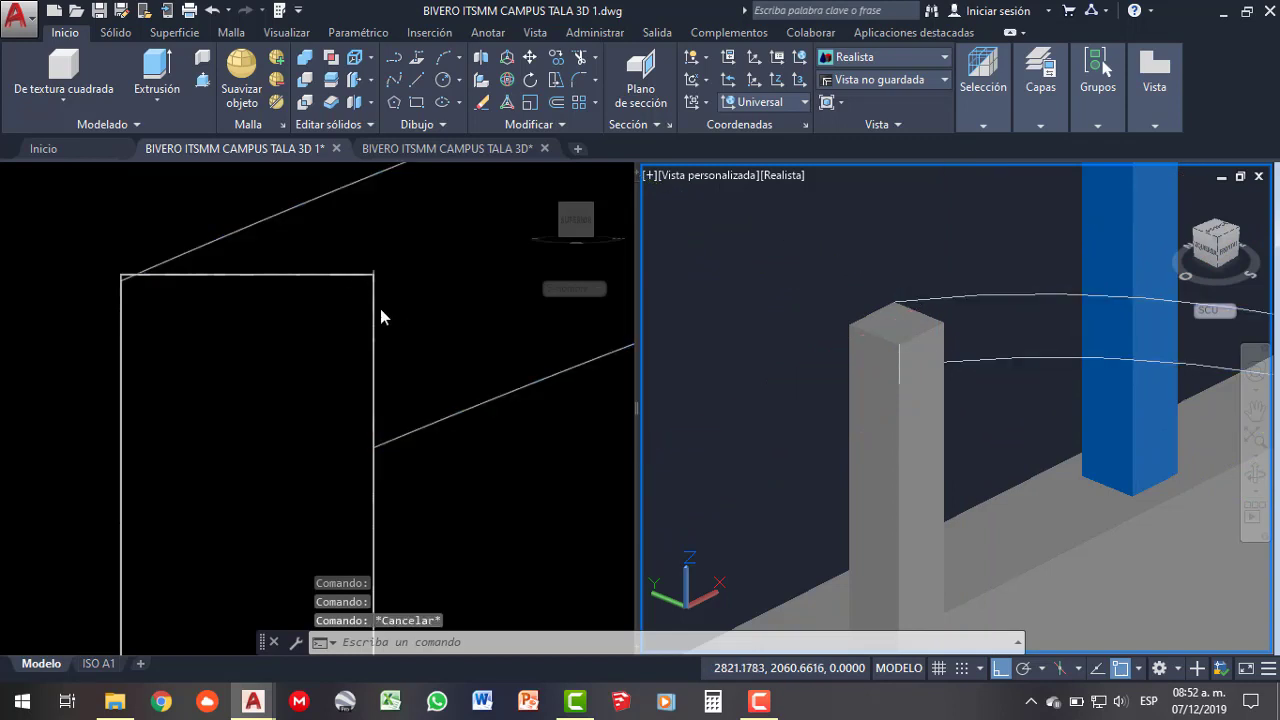
{"action": "left_click", "coordinate": [375, 316]}
{"action": "left_click", "coordinate": [376, 316]}
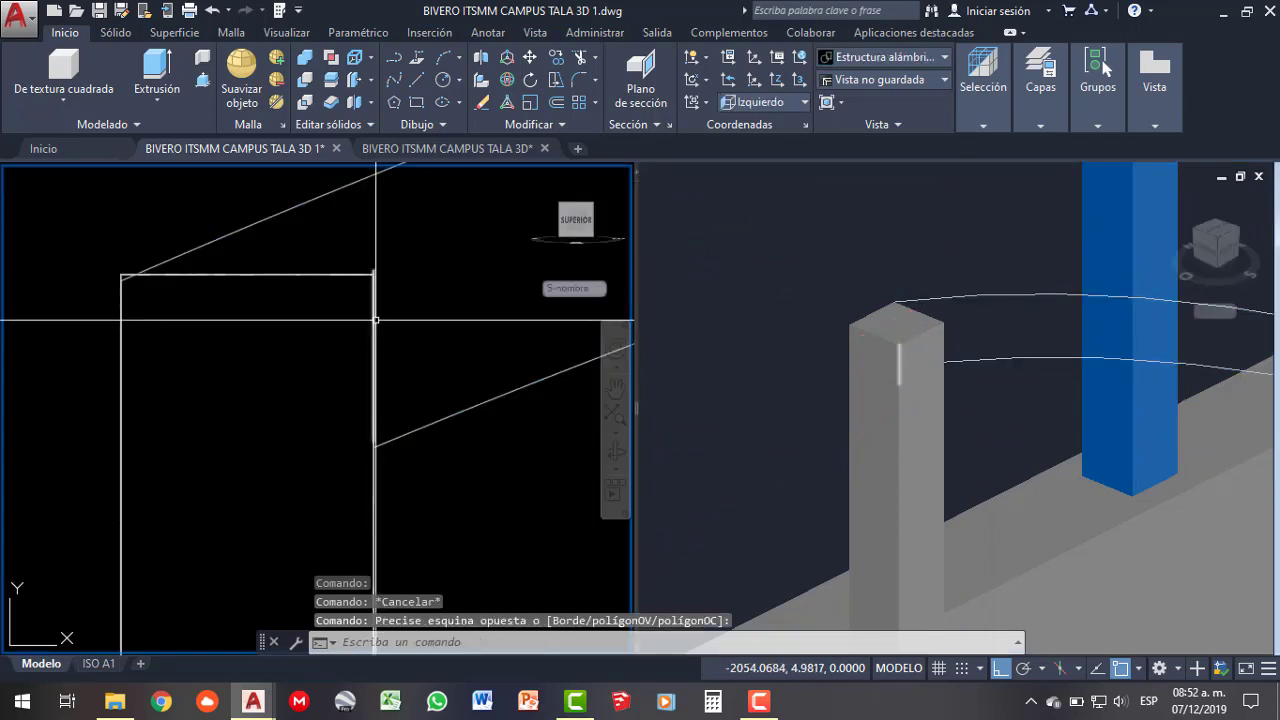
- Delete the short vertical line and draw a polyline up the right edge and across the rectangle top
{"action": "left_click", "coordinate": [375, 319]}
{"action": "key", "text": "Delete"}
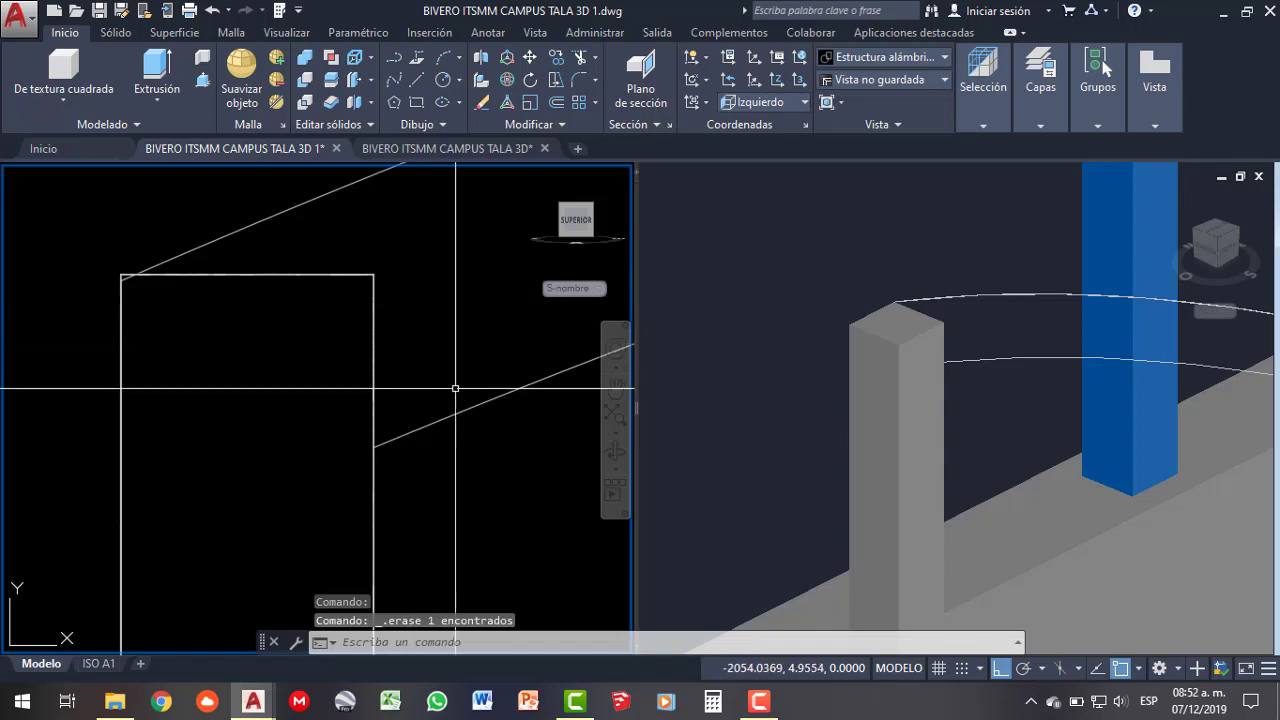
{"action": "left_click", "coordinate": [458, 413]}
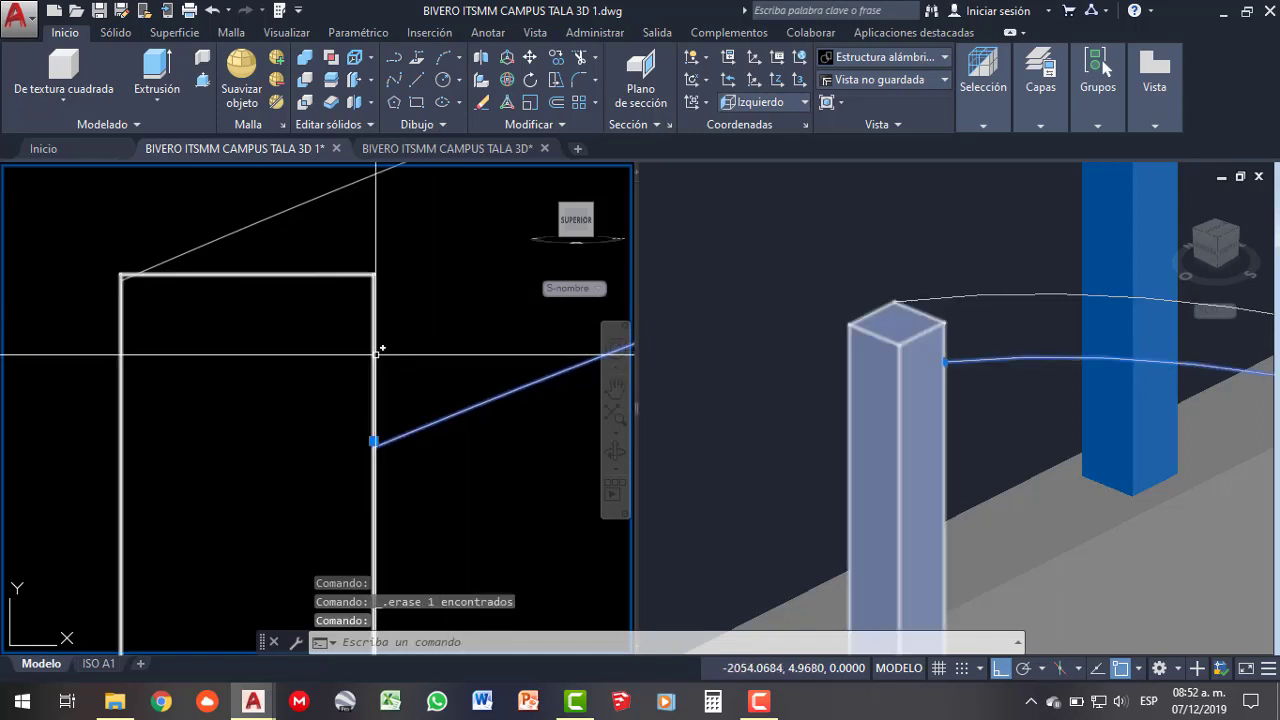
{"action": "key", "text": "Escape"}
{"action": "type", "text": "pl"}
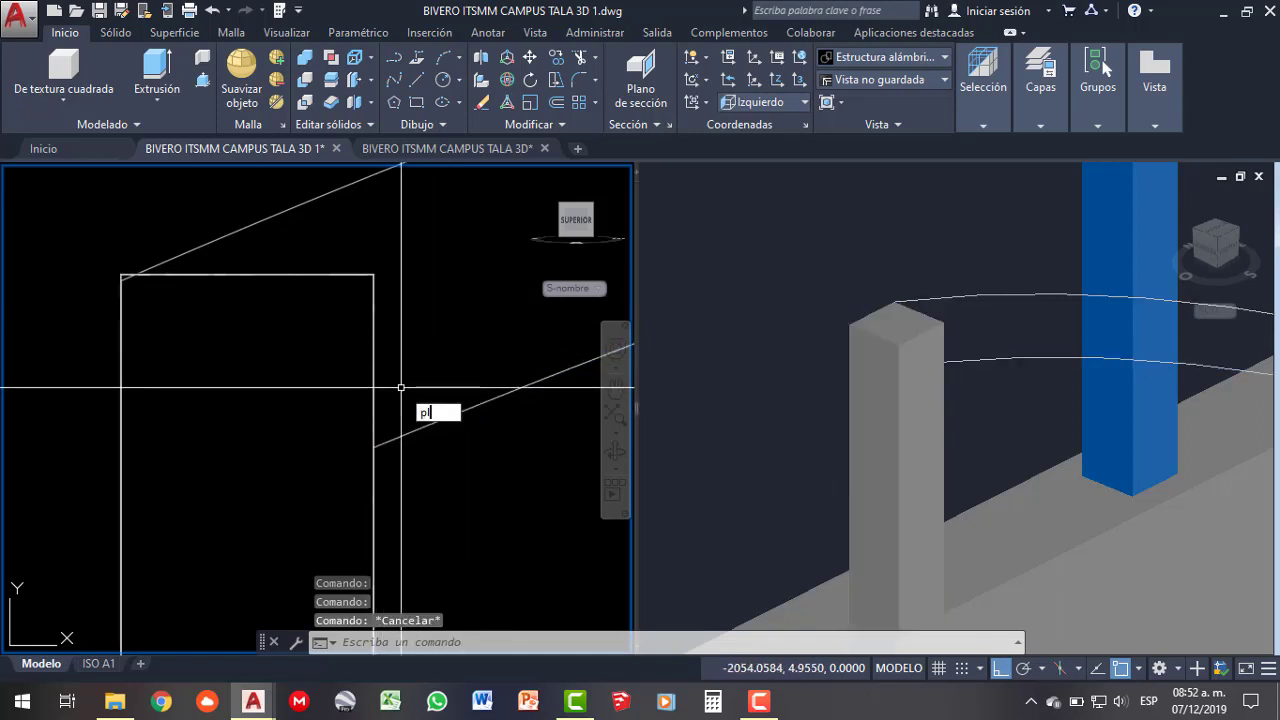
{"action": "key", "text": "Return"}
{"action": "left_click", "coordinate": [373, 444]}
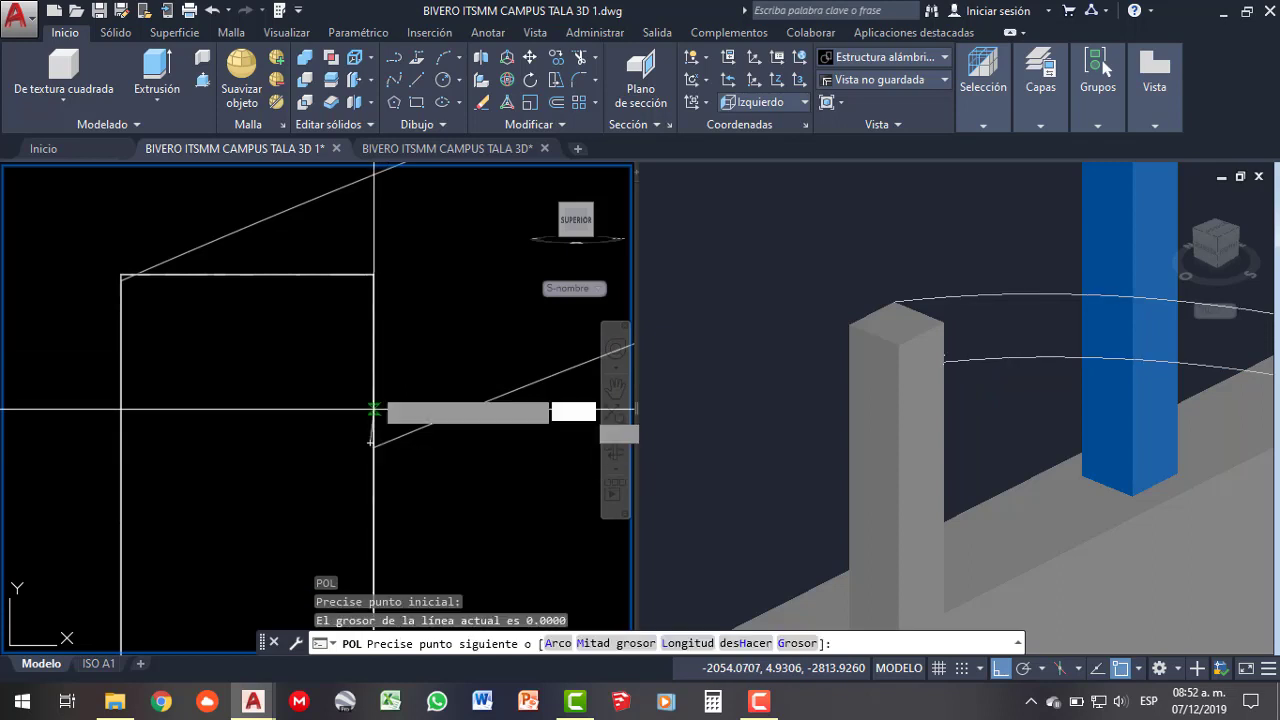
{"action": "left_click", "coordinate": [371, 277]}
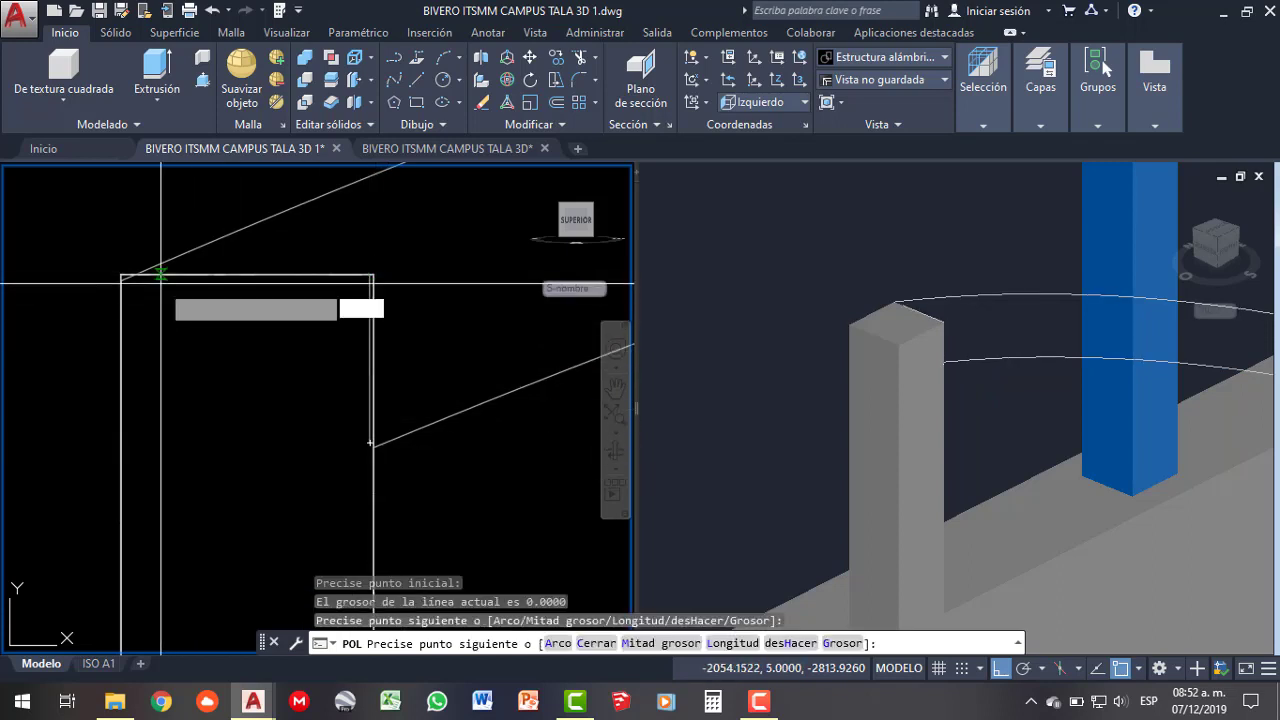
{"action": "left_click", "coordinate": [121, 276]}
{"action": "key", "text": "Escape"}
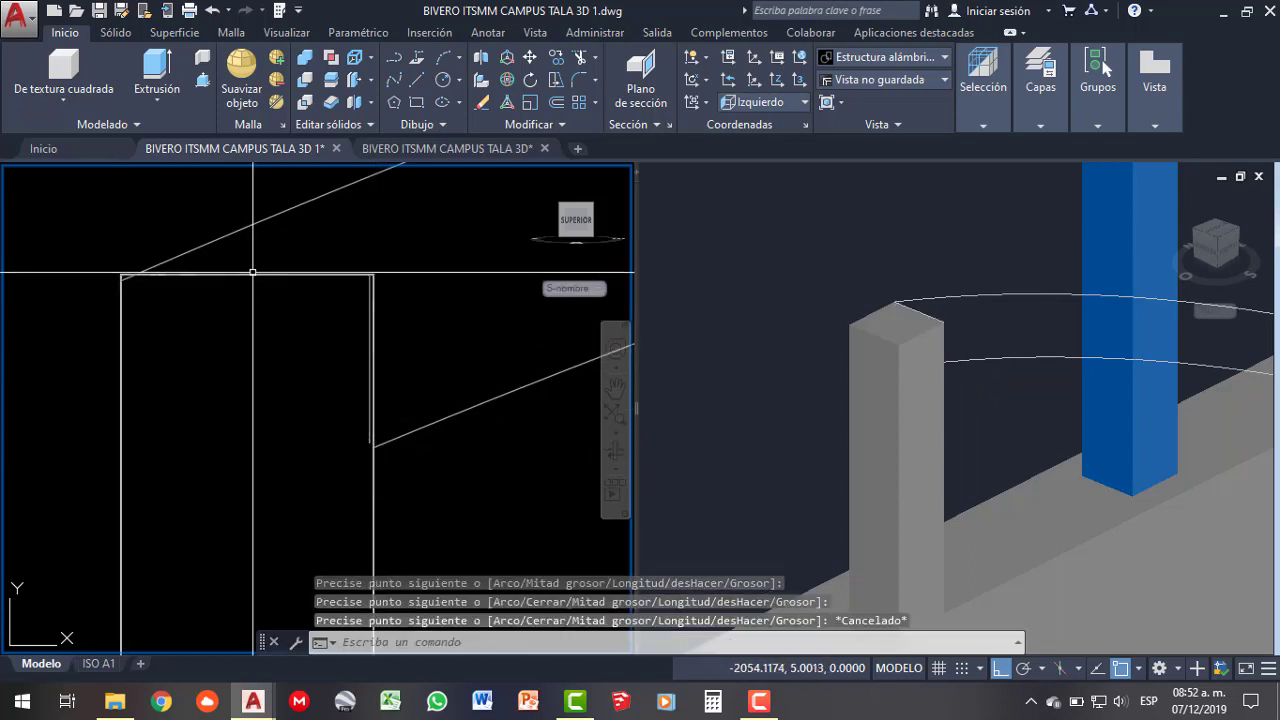
- Join the new polyline with the lower and upper diagonal lines
{"action": "left_click", "coordinate": [252, 273]}
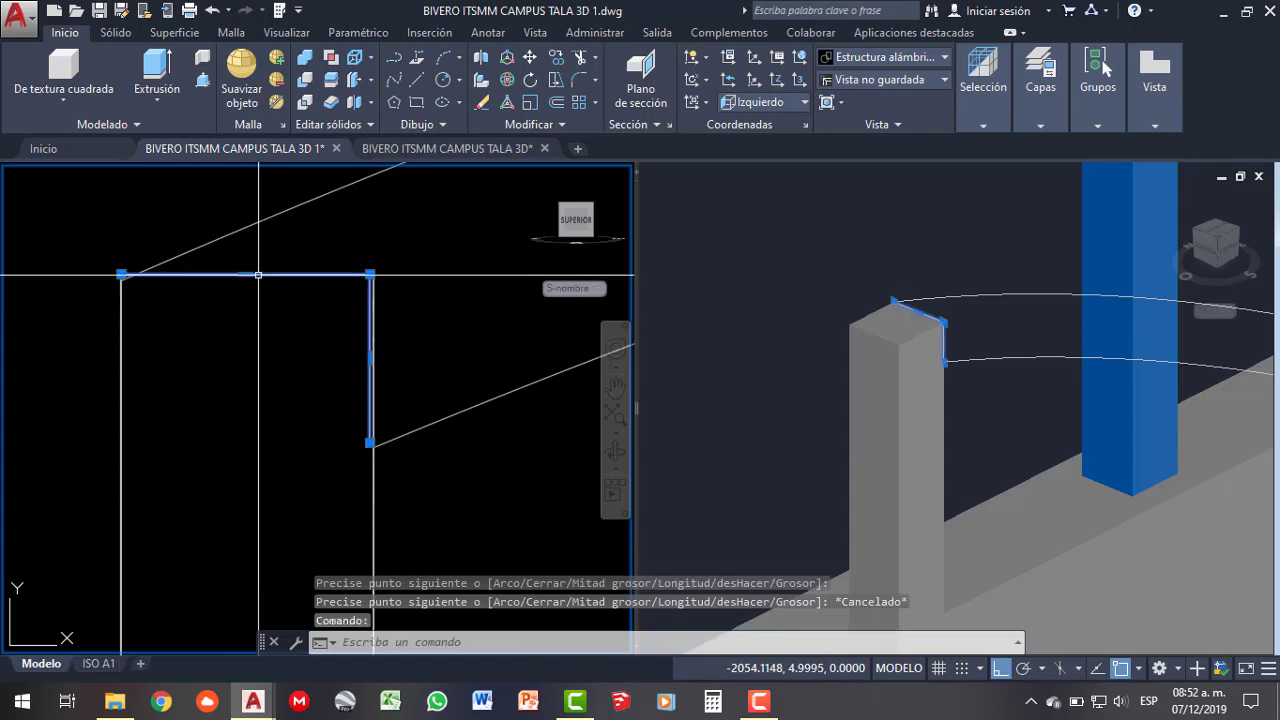
{"action": "left_click", "coordinate": [401, 433]}
{"action": "left_click", "coordinate": [274, 213]}
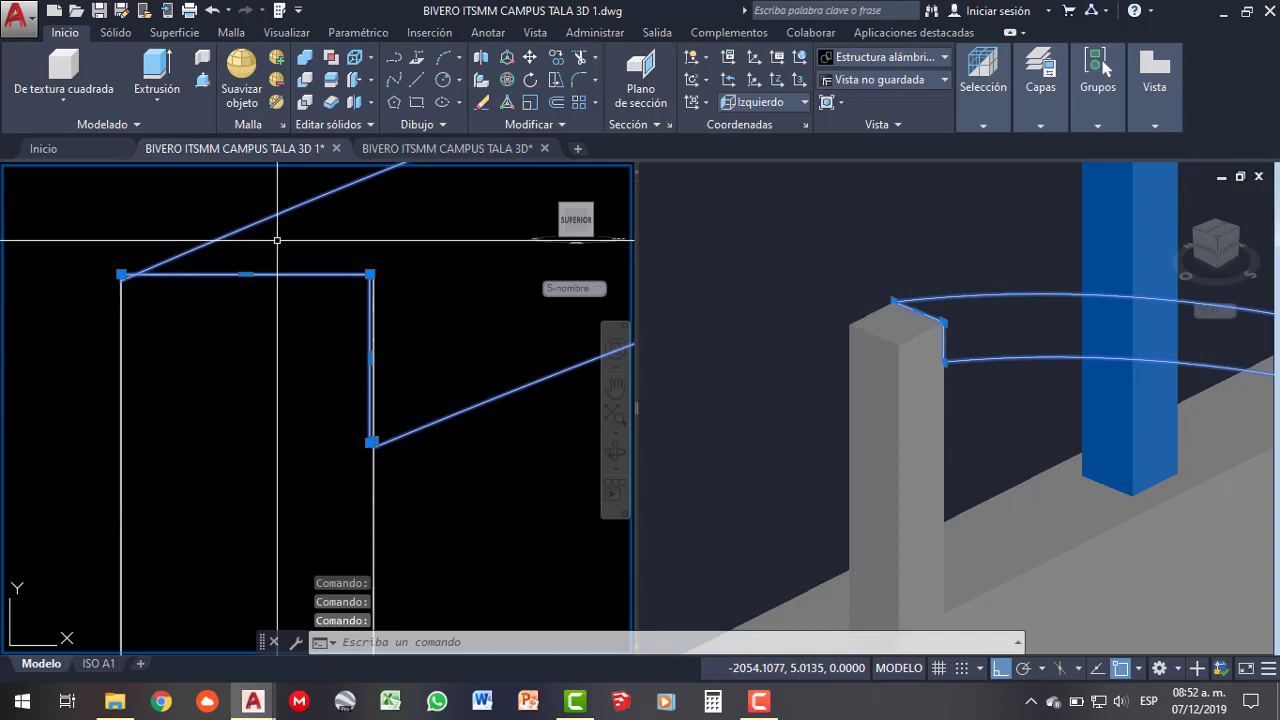
{"action": "type", "text": "u"}
{"action": "key", "text": "Return"}
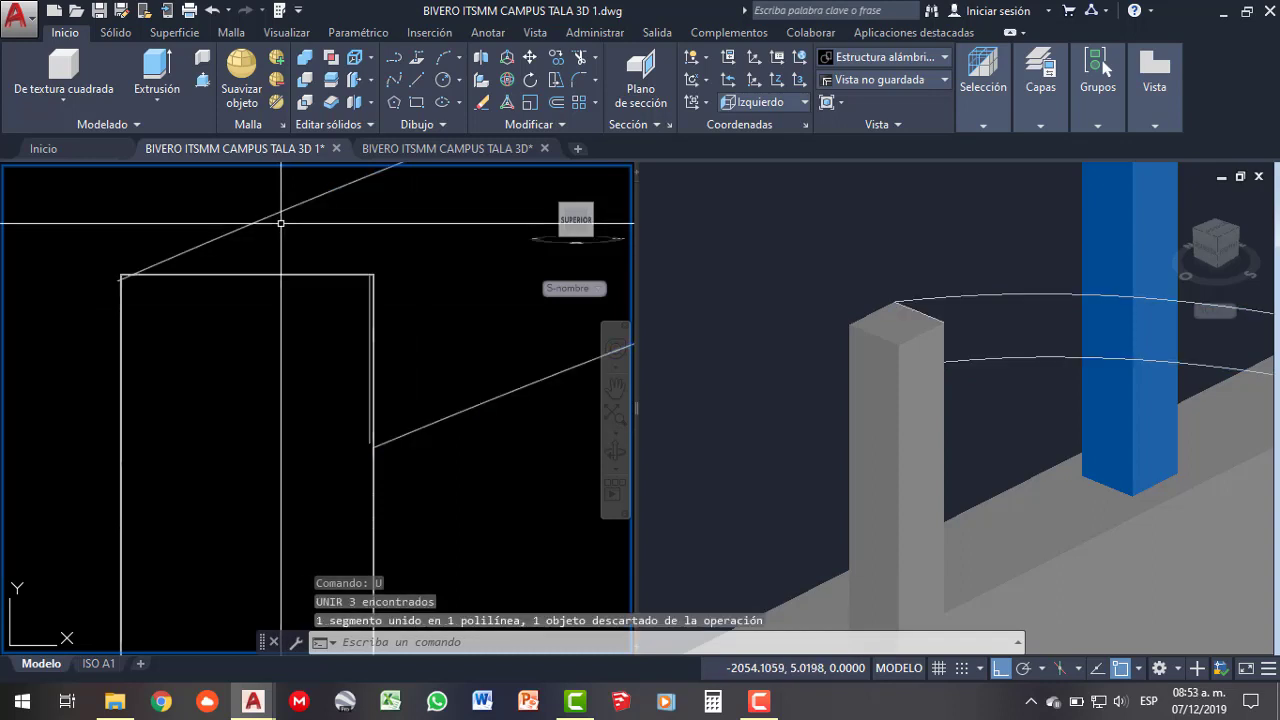
- Try grip-stretching the joined polyline's corner point to a new position, then undo it
{"action": "left_click", "coordinate": [371, 380]}
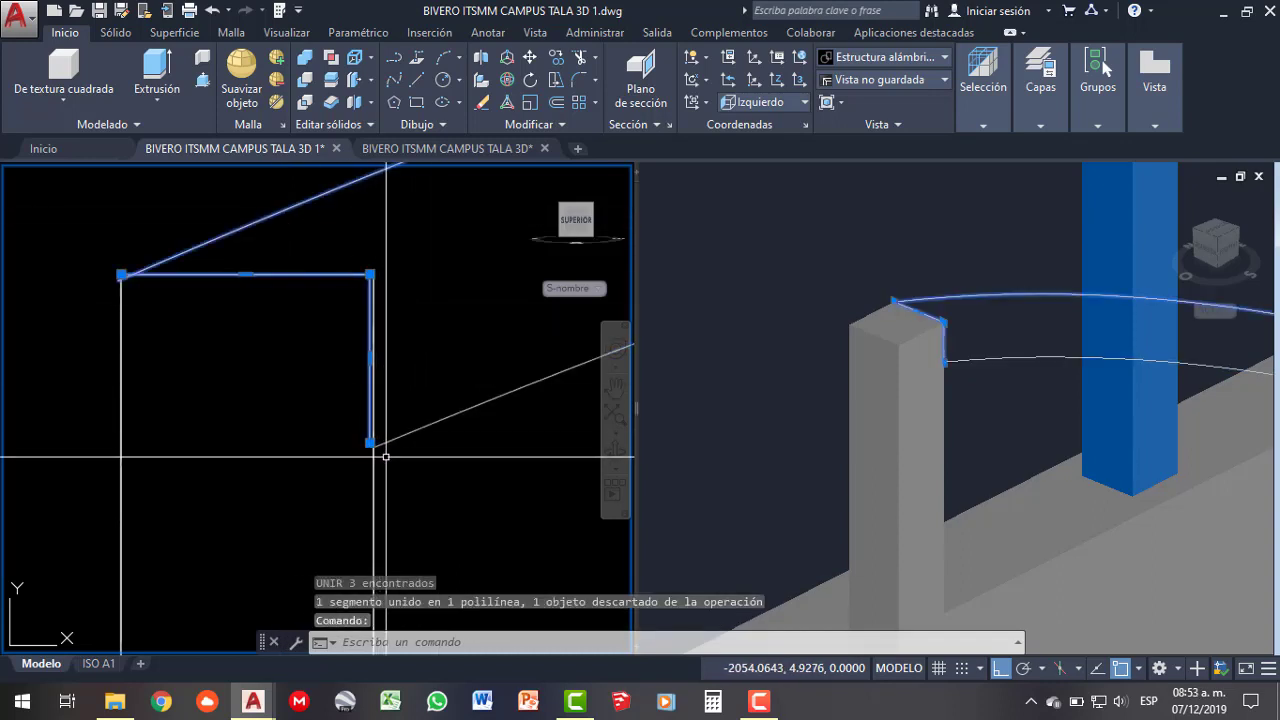
{"action": "scroll", "coordinate": [366, 456], "scroll_direction": "up", "scroll_amount": 5}
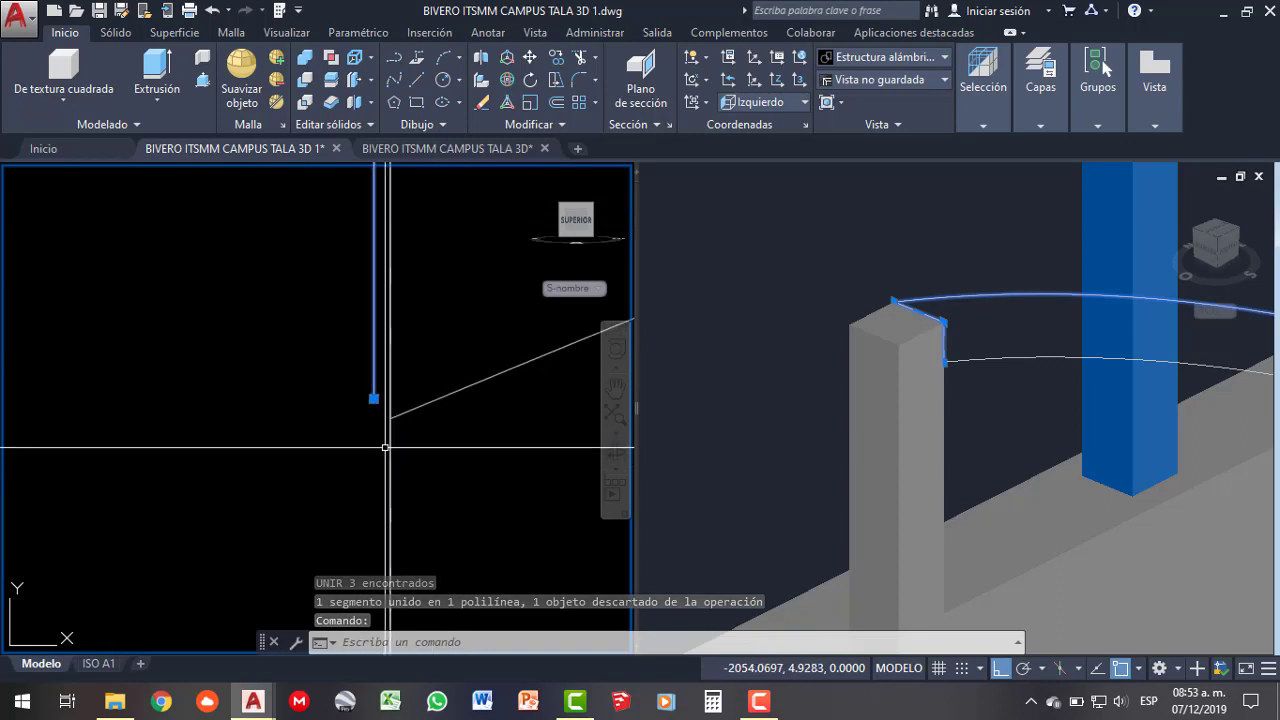
{"action": "left_click", "coordinate": [373, 399]}
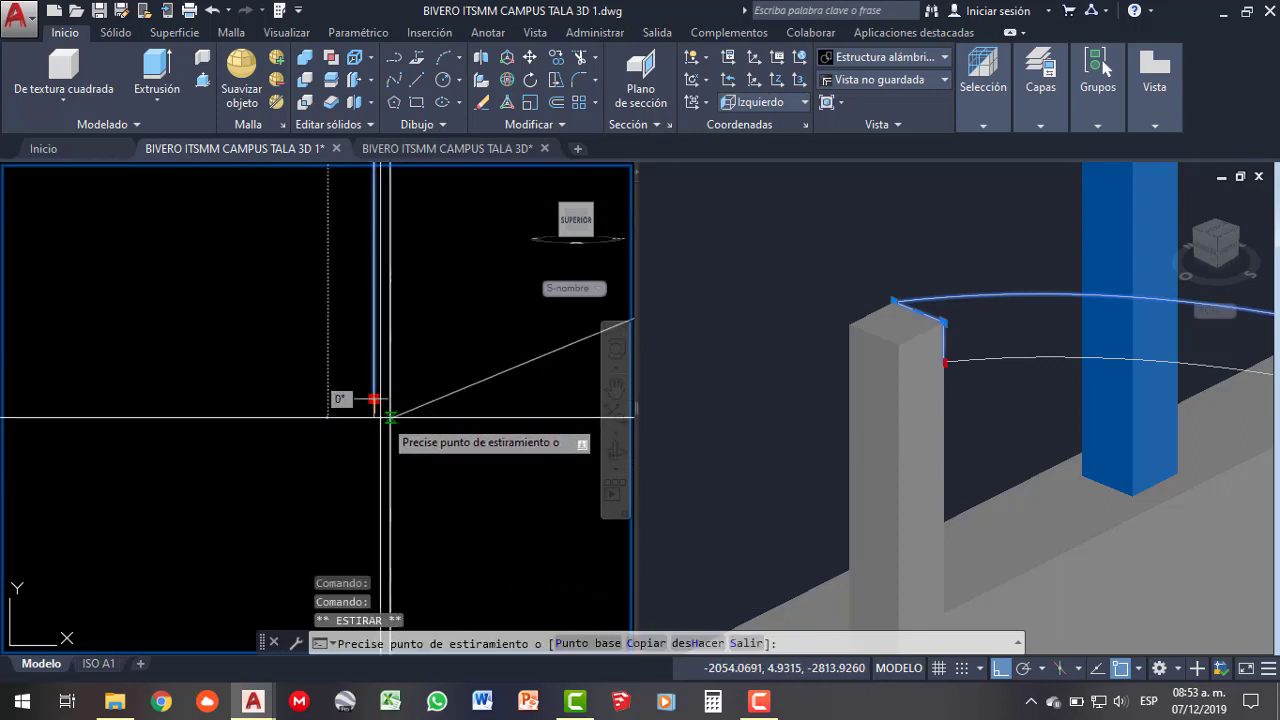
{"action": "key", "text": "Escape"}
{"action": "left_click", "coordinate": [405, 408]}
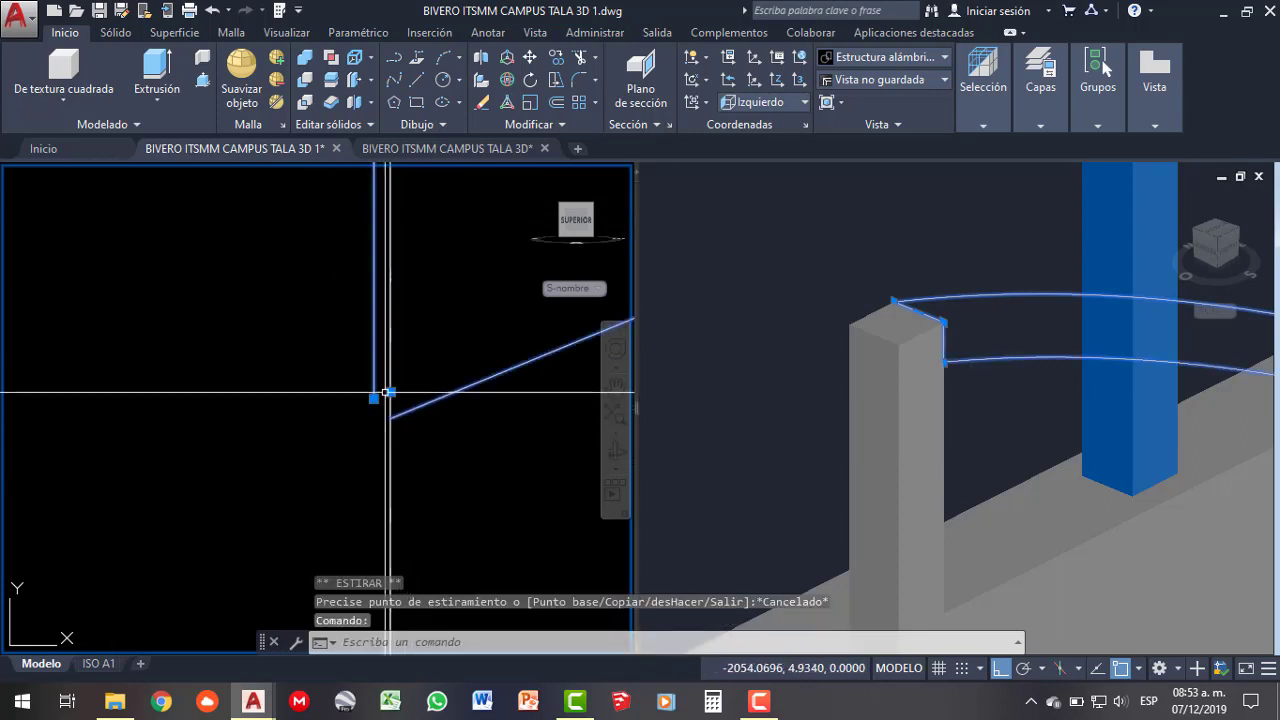
{"action": "left_click", "coordinate": [373, 399]}
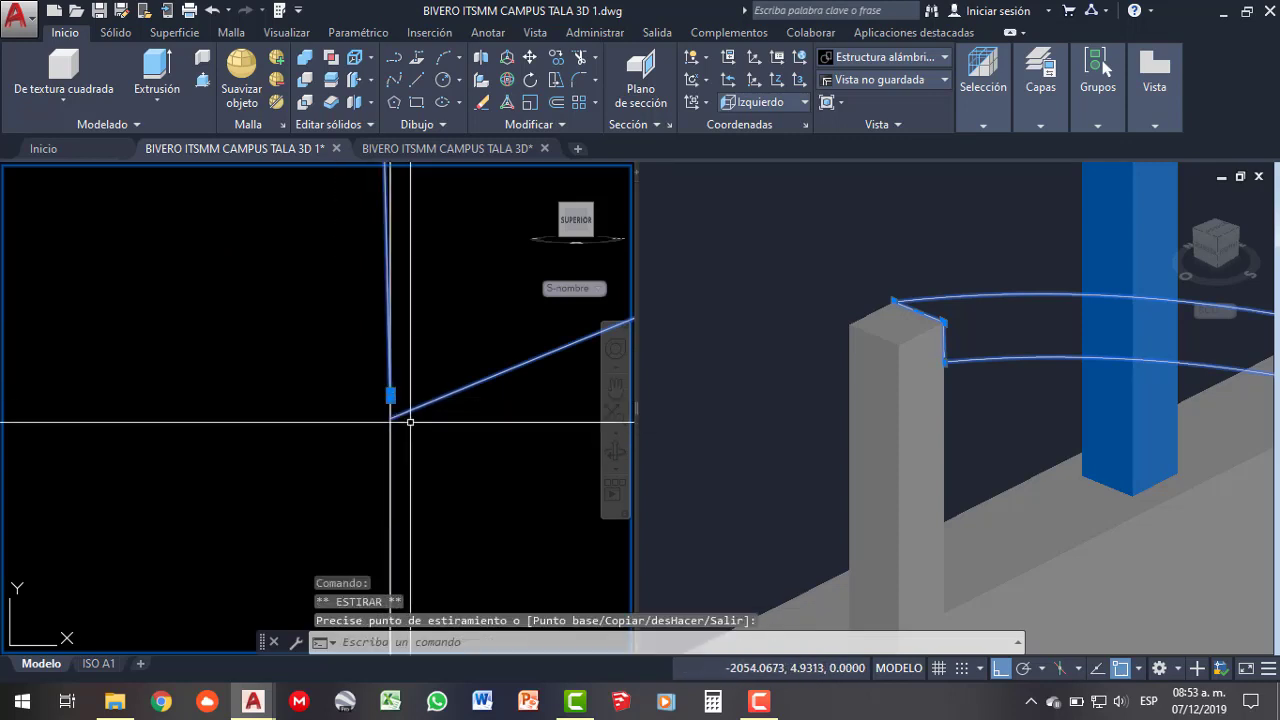
{"action": "scroll", "coordinate": [409, 438], "scroll_direction": "down", "scroll_amount": 3}
{"action": "scroll", "coordinate": [386, 351], "scroll_direction": "up", "scroll_amount": 3}
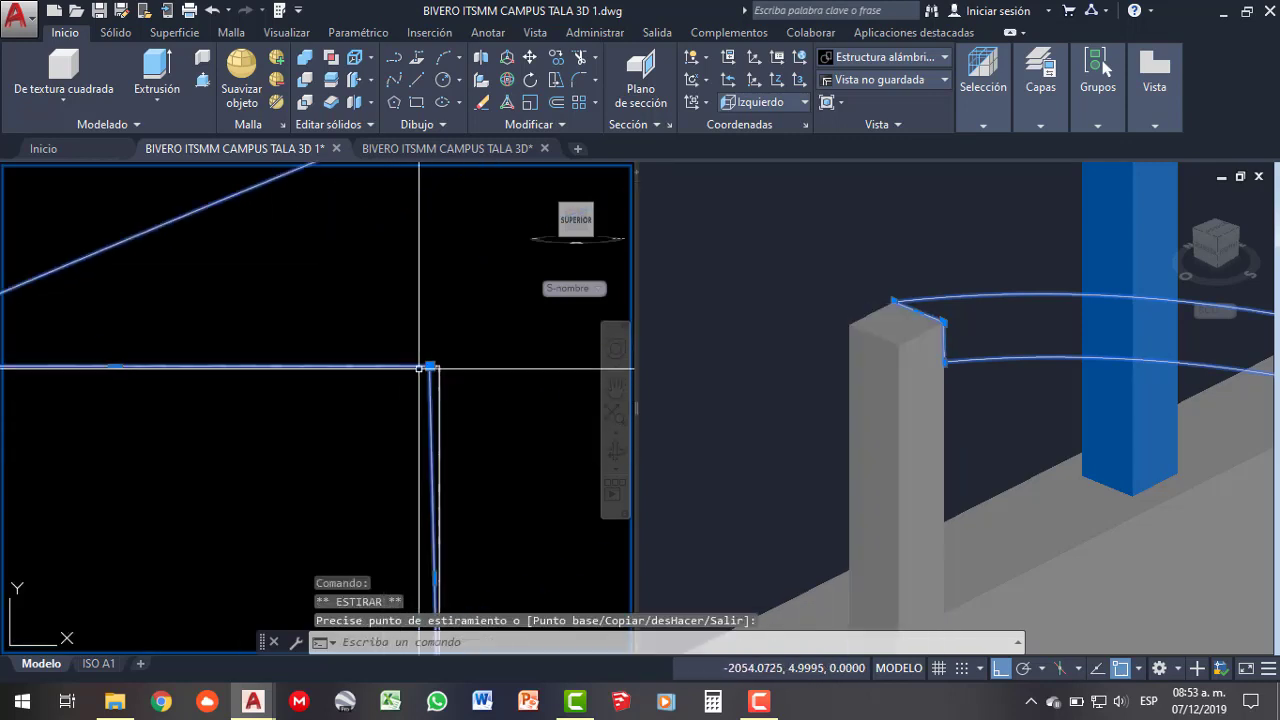
{"action": "left_click", "coordinate": [431, 366]}
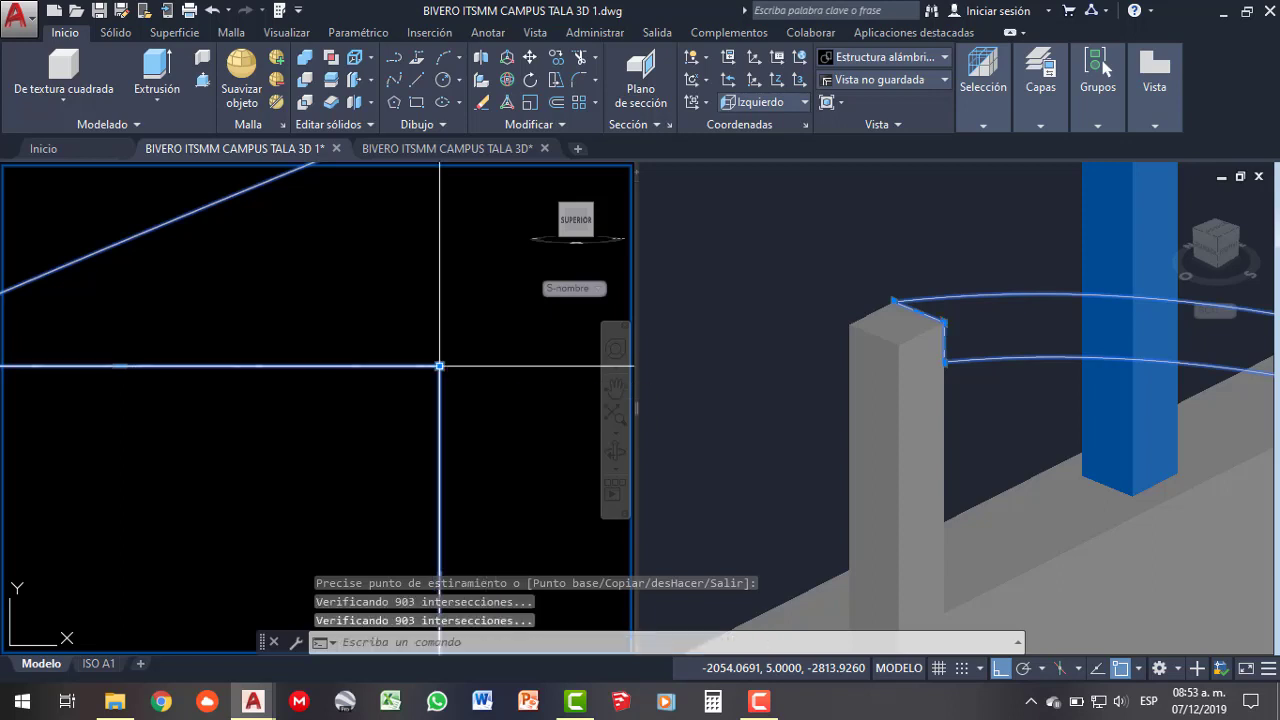
{"action": "scroll", "coordinate": [370, 364], "scroll_direction": "down", "scroll_amount": 2}
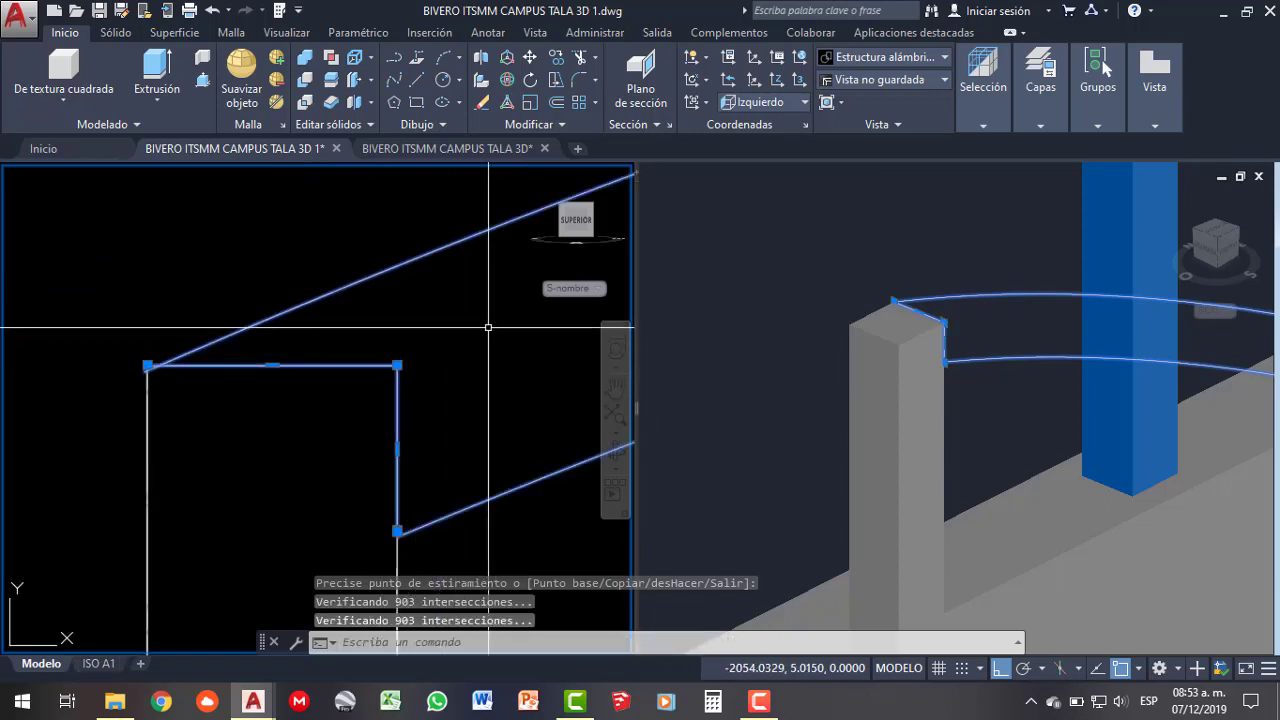
{"action": "type", "text": "u"}
{"action": "key", "text": "Return"}
- Grip-stretch the sloped rib line's end onto the post corner and join it with the post outline
{"action": "left_click", "coordinate": [482, 497]}
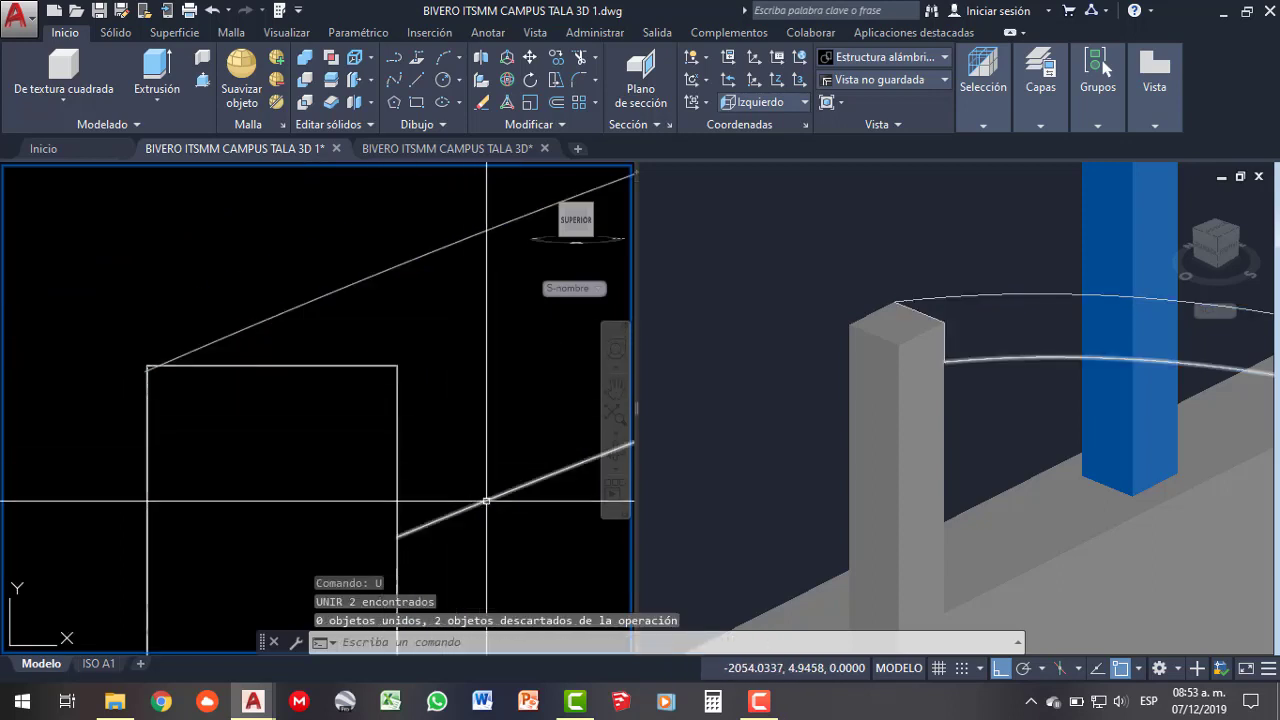
{"action": "scroll", "coordinate": [431, 519], "scroll_direction": "up", "scroll_amount": 1}
{"action": "scroll", "coordinate": [400, 525], "scroll_direction": "up", "scroll_amount": 1}
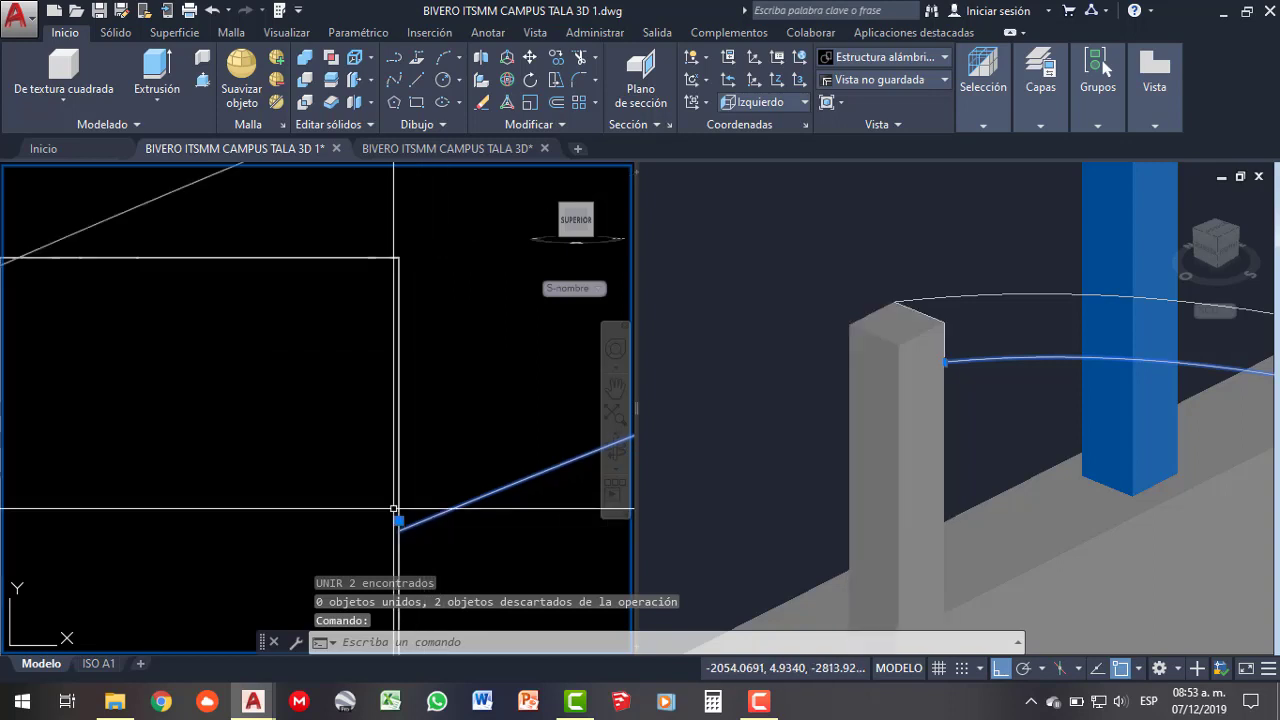
{"action": "scroll", "coordinate": [400, 470], "scroll_direction": "up", "scroll_amount": 1}
{"action": "scroll", "coordinate": [390, 438], "scroll_direction": "up", "scroll_amount": 1}
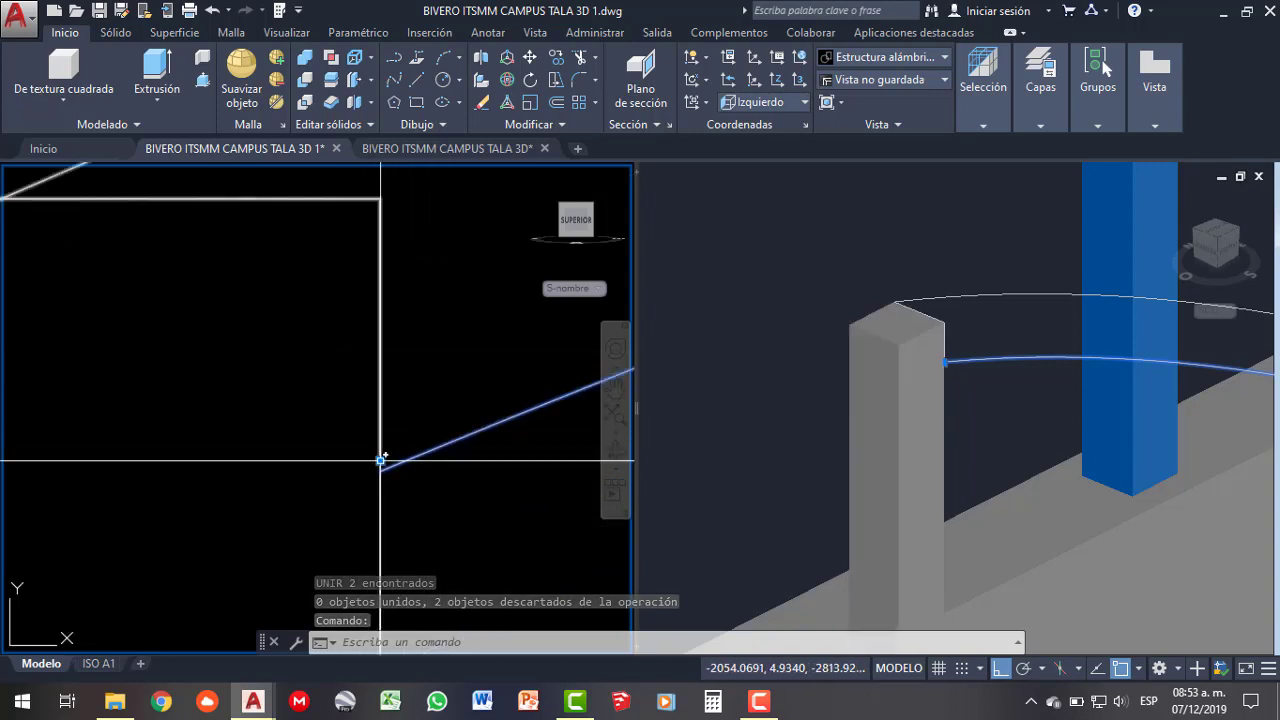
{"action": "left_click", "coordinate": [381, 461]}
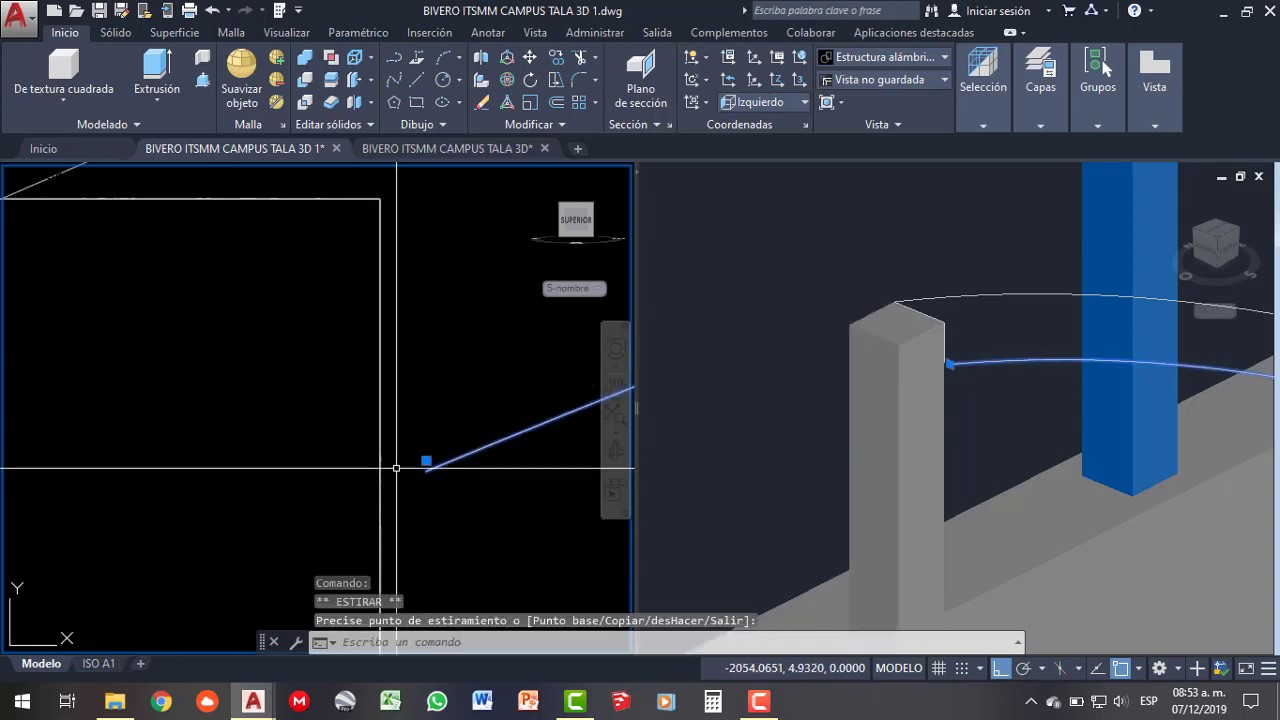
{"action": "key", "text": "ctrl+z"}
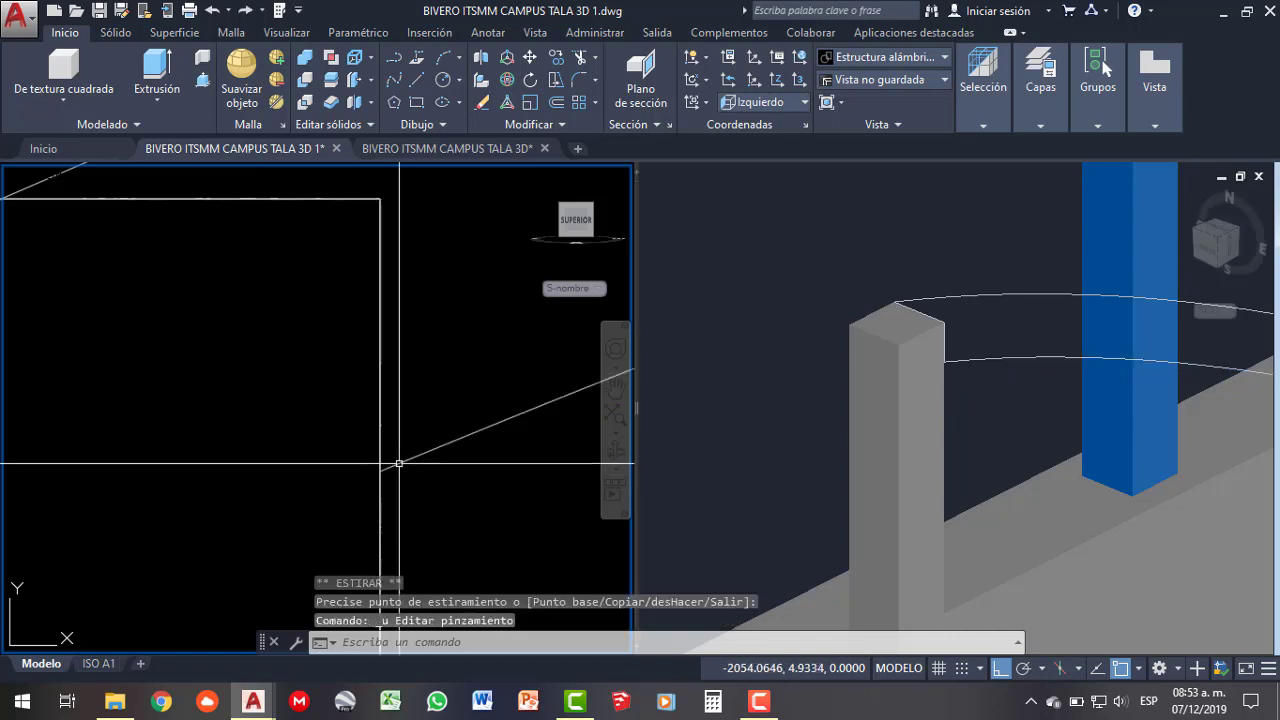
{"action": "left_click", "coordinate": [398, 464]}
{"action": "left_click", "coordinate": [380, 461]}
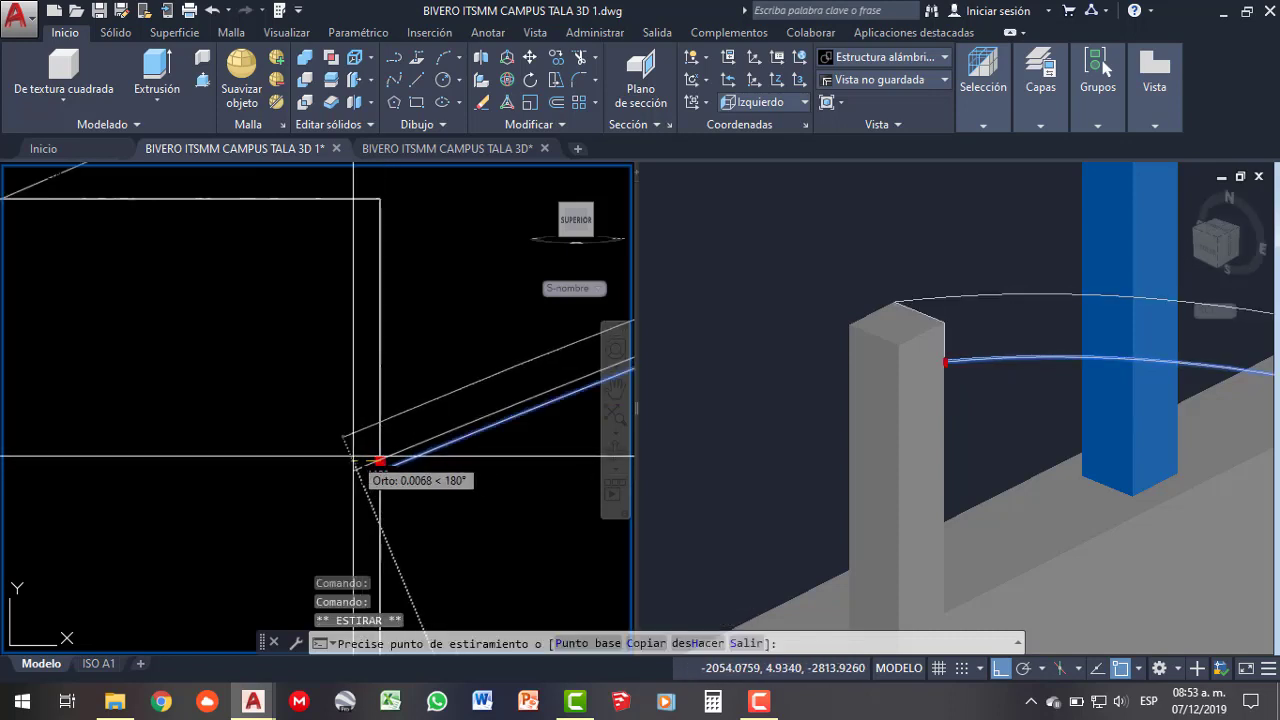
{"action": "left_click", "coordinate": [347, 457]}
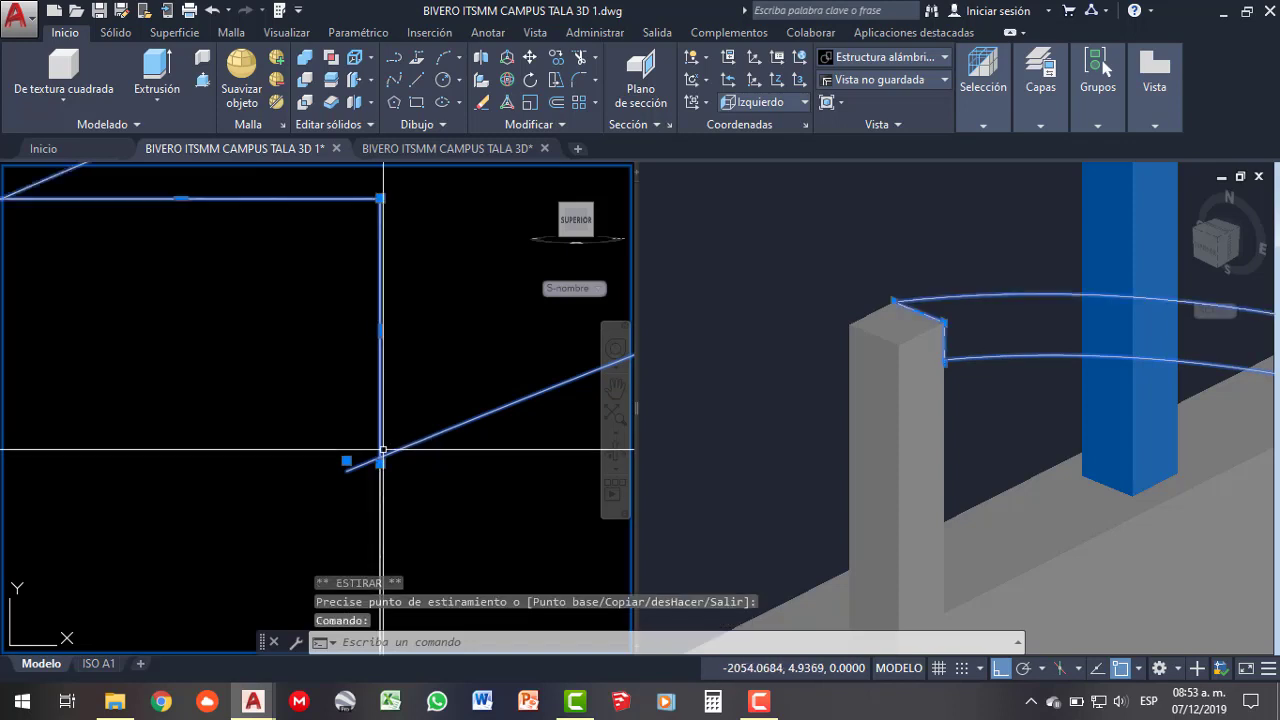
{"action": "left_click", "coordinate": [380, 462]}
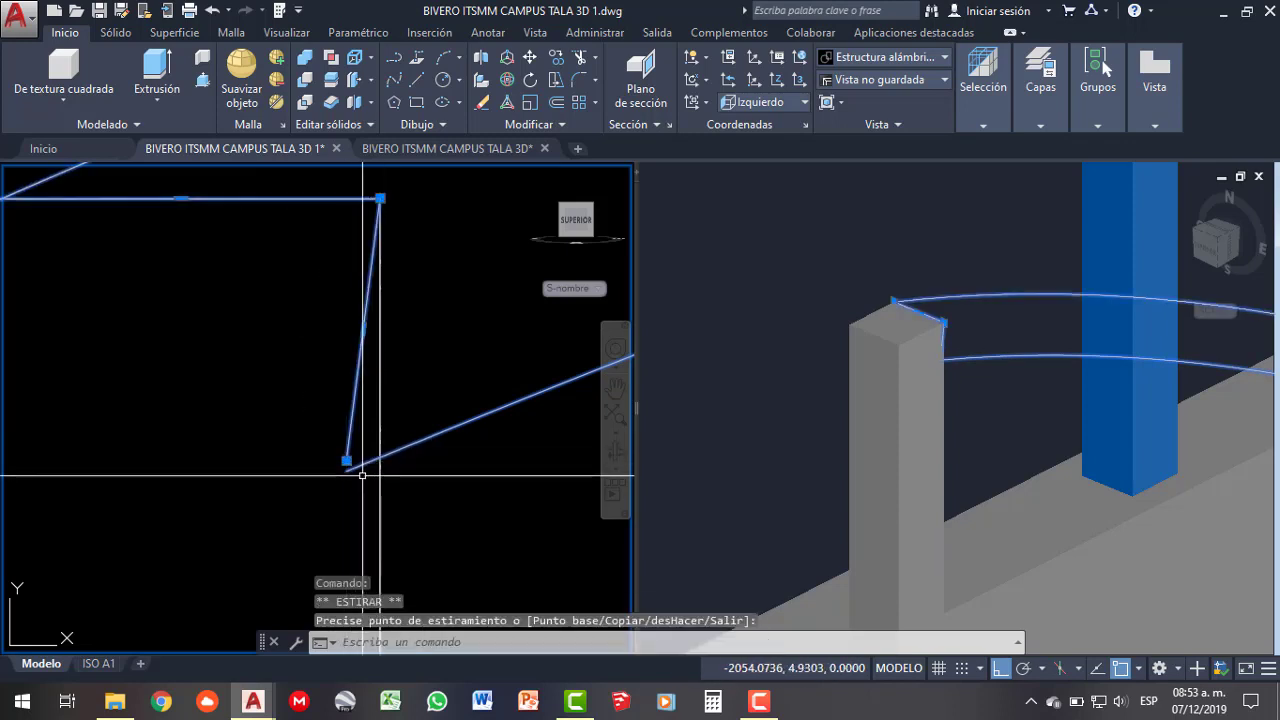
{"action": "type", "text": "u"}
{"action": "key", "text": "Return"}
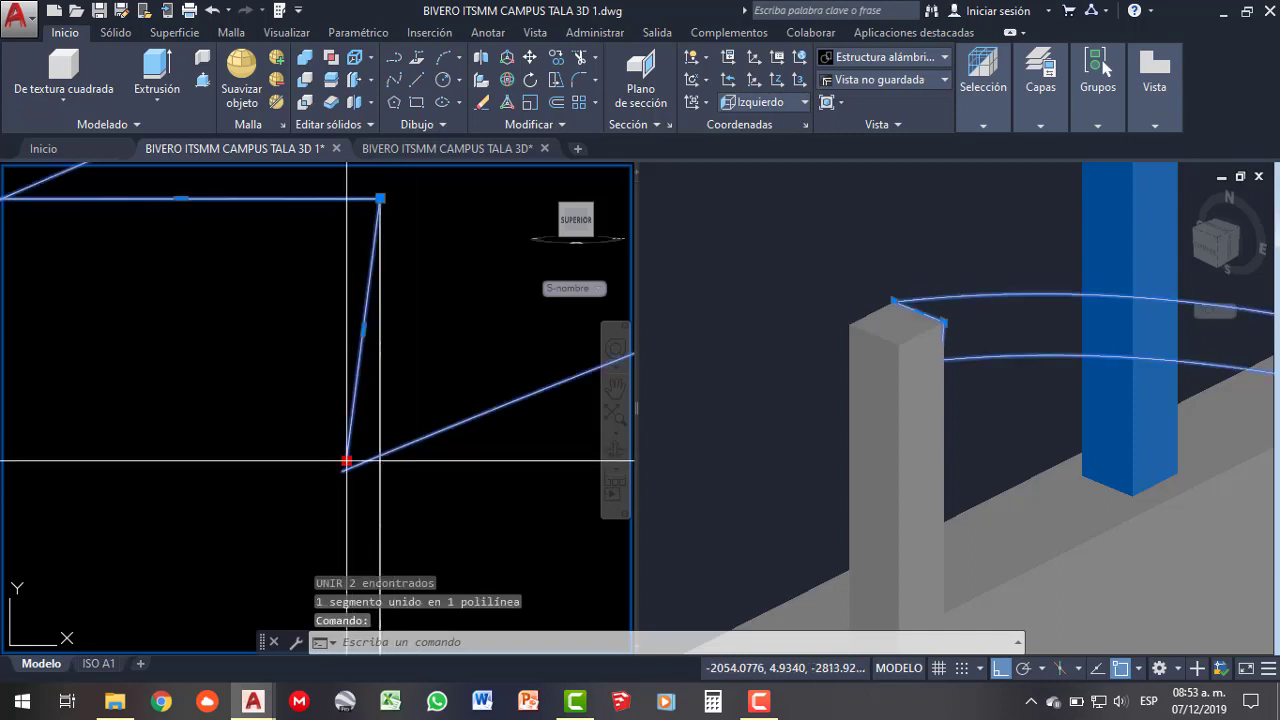
{"action": "left_click", "coordinate": [346, 461]}
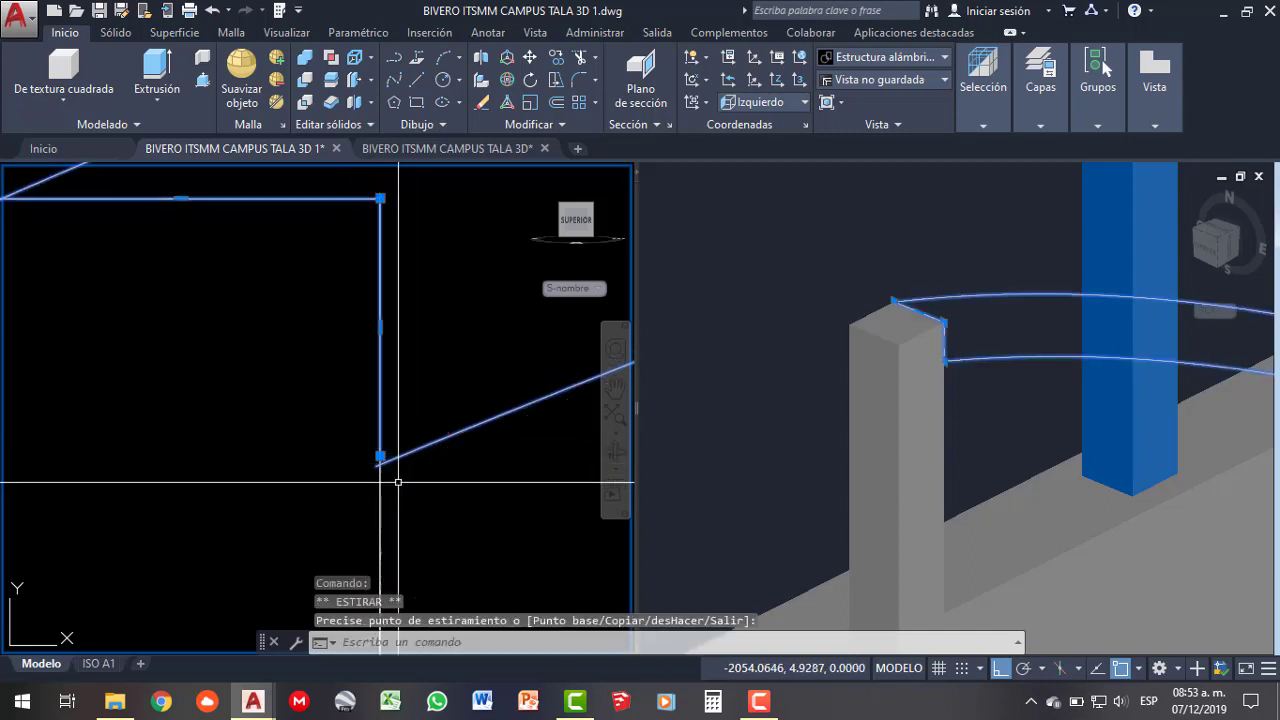
{"action": "key", "text": "Escape"}
- Trim the diagonal line's overhanging end, then undo the trim
{"action": "scroll", "coordinate": [337, 443], "scroll_direction": "down", "scroll_amount": 2}
{"action": "scroll", "coordinate": [294, 423], "scroll_direction": "down", "scroll_amount": 2}
{"action": "scroll", "coordinate": [206, 389], "scroll_direction": "down", "scroll_amount": 2}
{"action": "scroll", "coordinate": [270, 447], "scroll_direction": "down", "scroll_amount": 2}
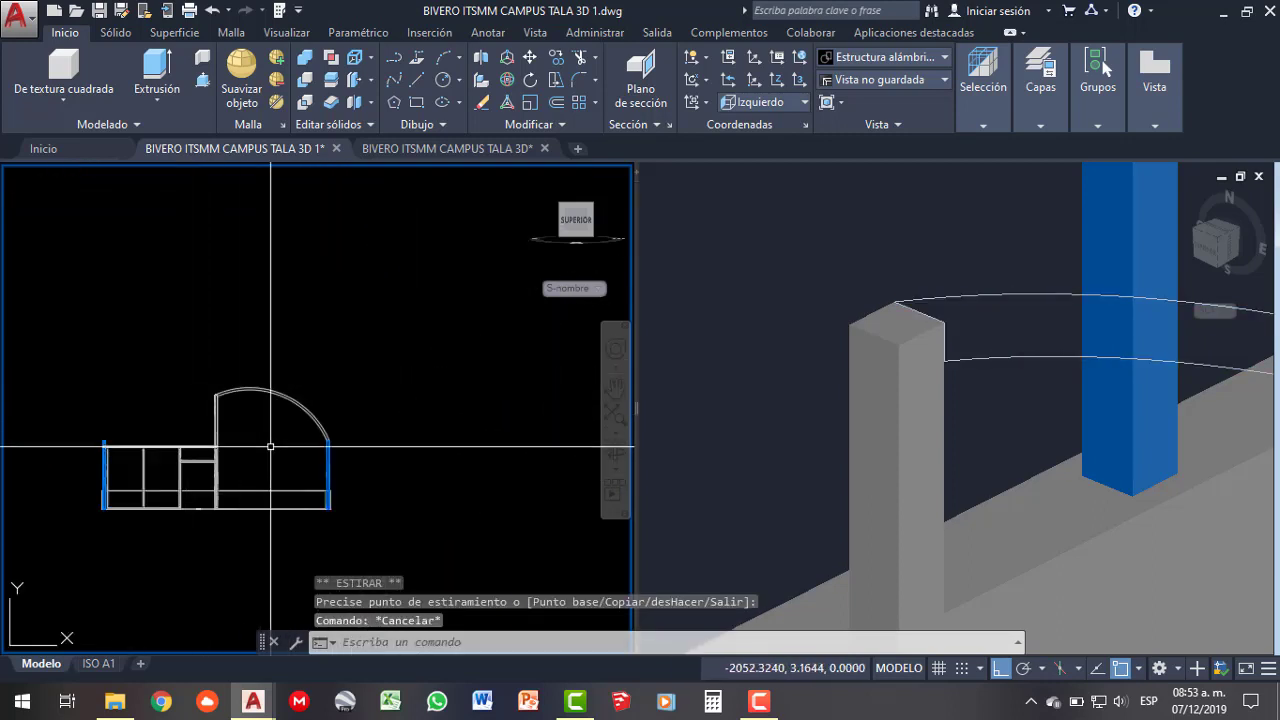
{"action": "scroll", "coordinate": [334, 443], "scroll_direction": "up", "scroll_amount": 2}
{"action": "scroll", "coordinate": [306, 429], "scroll_direction": "up", "scroll_amount": 2}
{"action": "scroll", "coordinate": [400, 457], "scroll_direction": "up", "scroll_amount": 3}
{"action": "scroll", "coordinate": [407, 460], "scroll_direction": "up", "scroll_amount": 2}
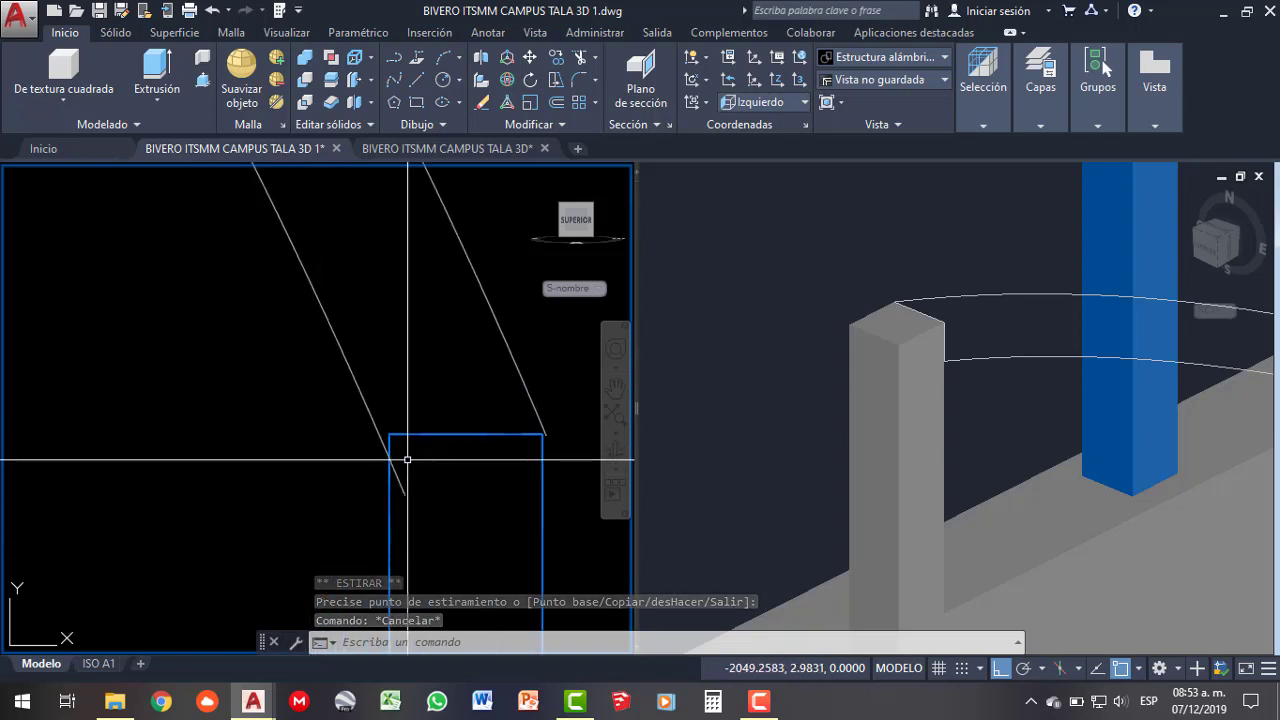
{"action": "scroll", "coordinate": [404, 461], "scroll_direction": "up", "scroll_amount": 2}
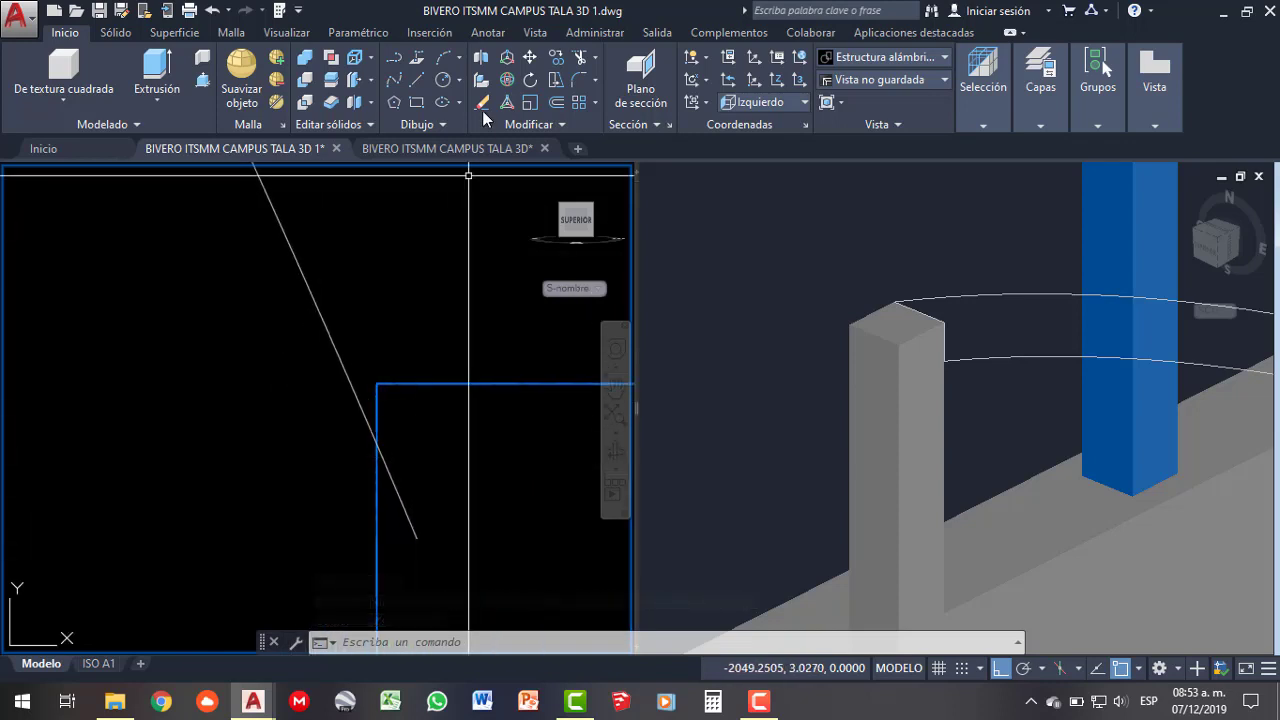
{"action": "left_click", "coordinate": [584, 57]}
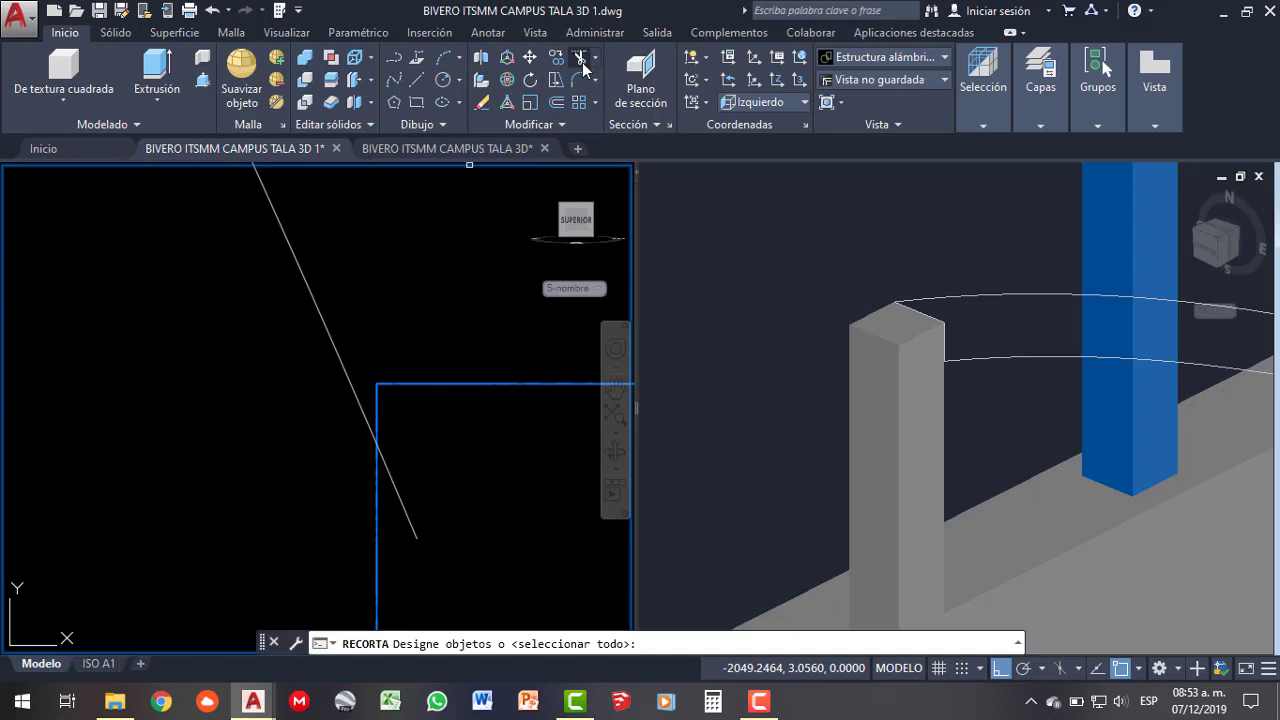
{"action": "key", "text": "Return"}
{"action": "left_click", "coordinate": [400, 489]}
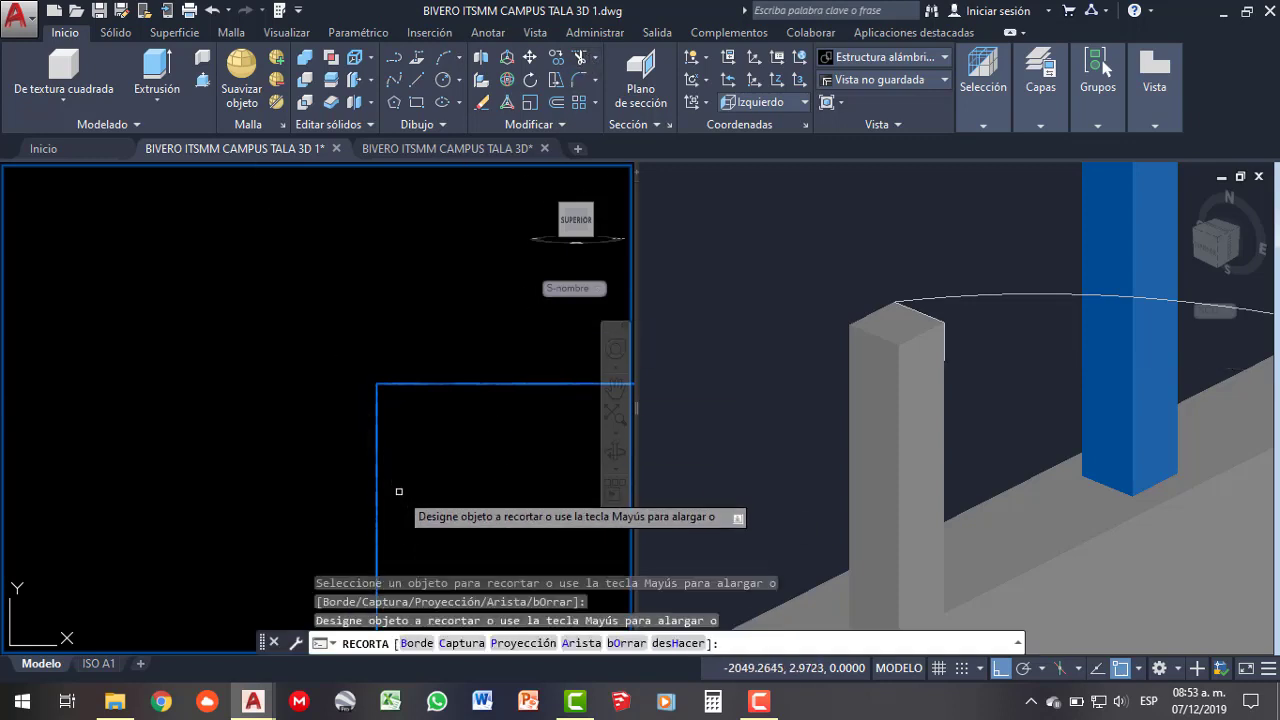
{"action": "key", "text": "ctrl+z"}
{"action": "key", "text": "Escape"}
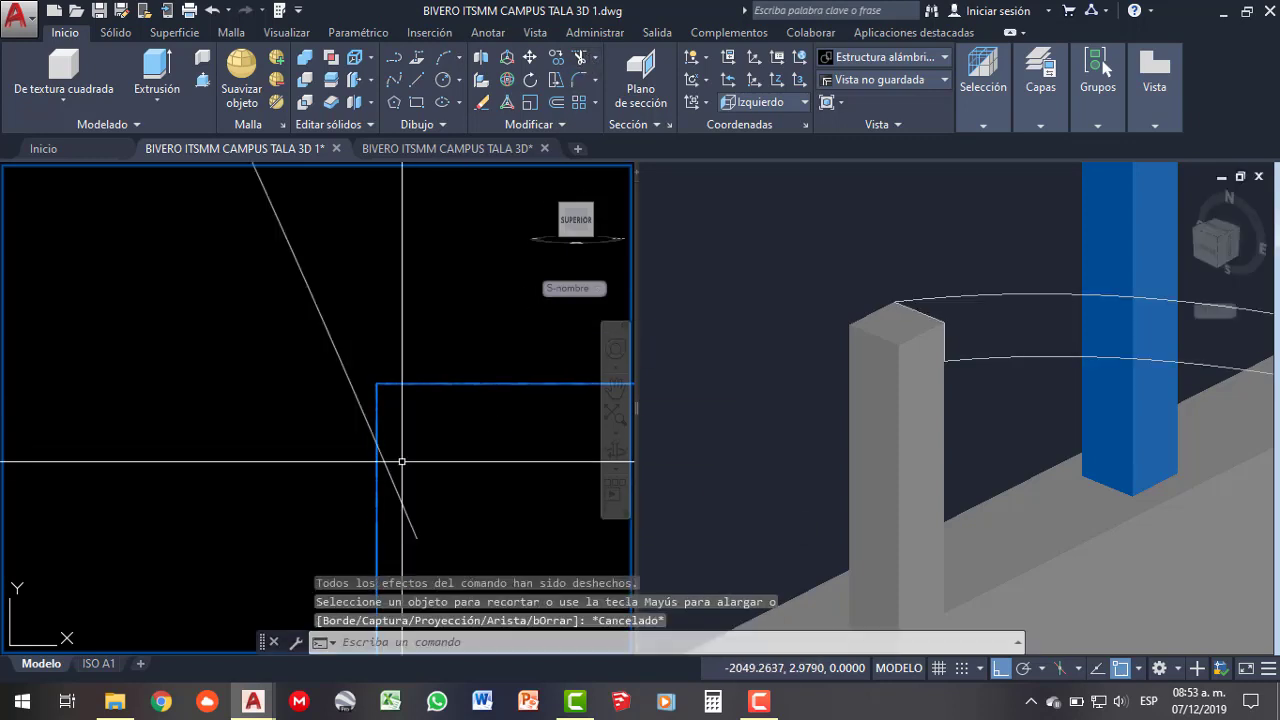
{"action": "type", "text": "pl"}
- Sketch a trial polyline down the post edge, retry trimming the overhang, and select the post outline
{"action": "key", "text": "Return"}
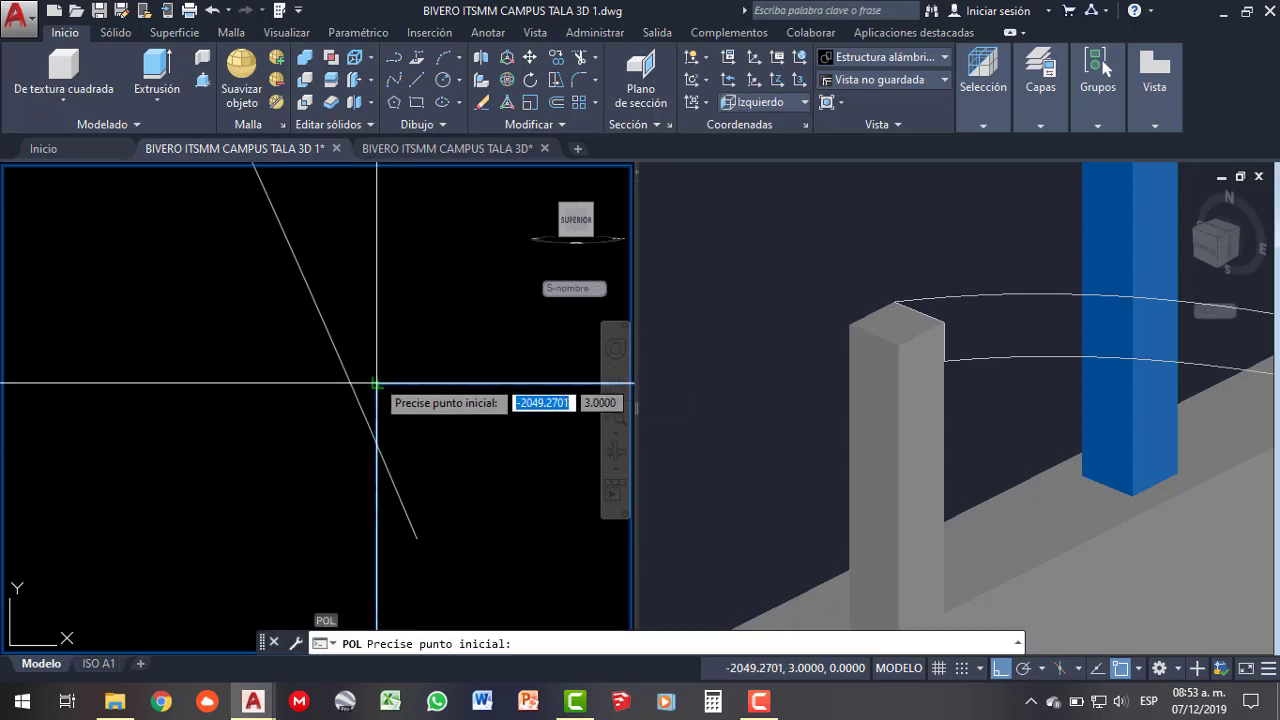
{"action": "left_click", "coordinate": [376, 384]}
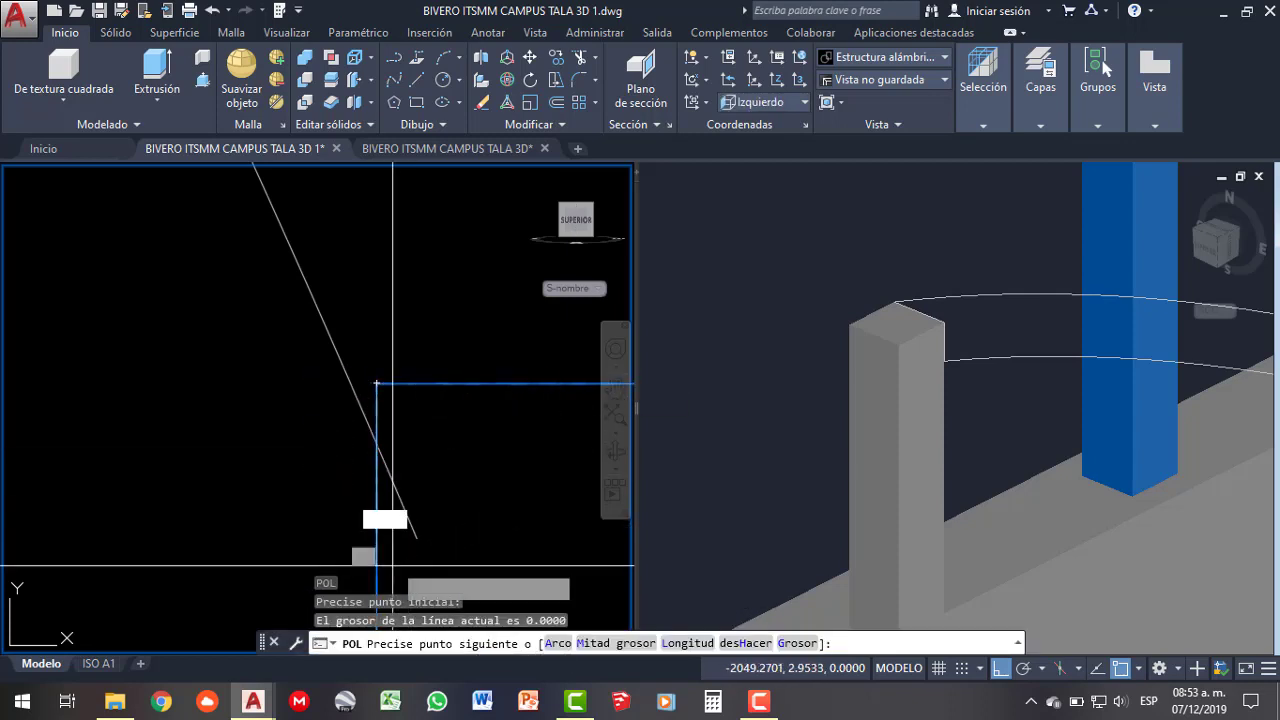
{"action": "left_click", "coordinate": [392, 521]}
{"action": "key", "text": "Escape"}
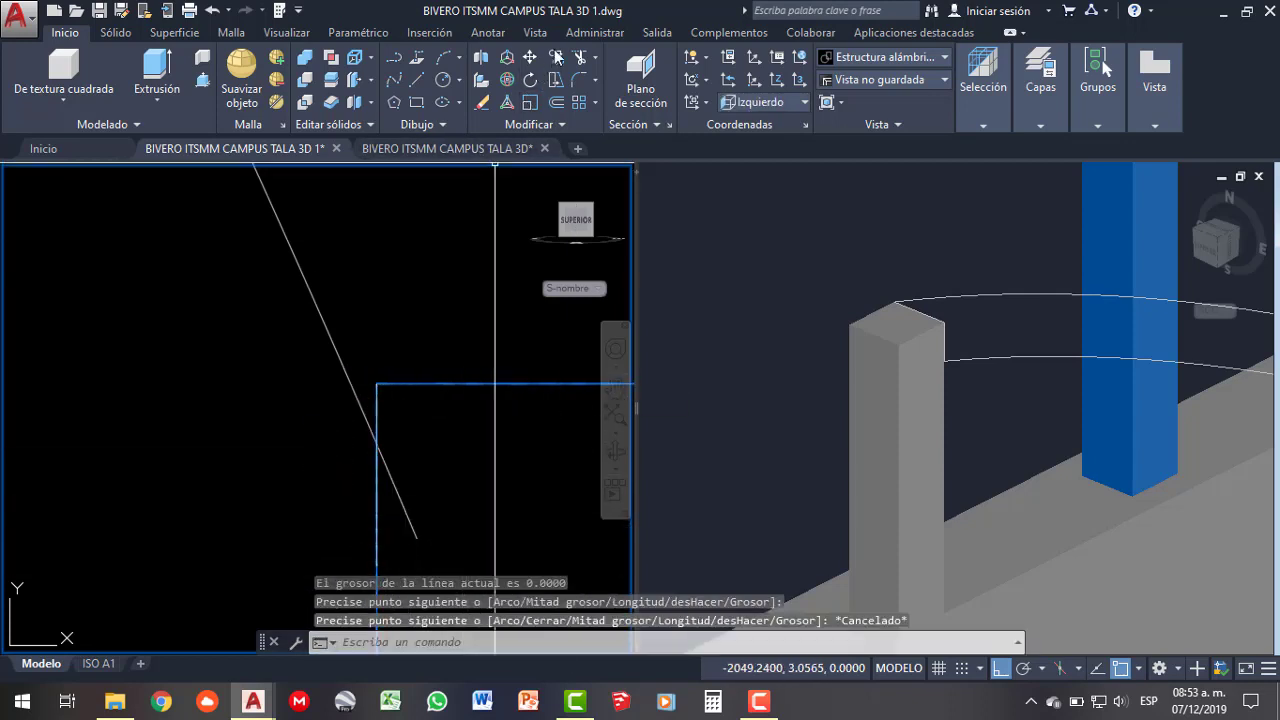
{"action": "left_click", "coordinate": [581, 62]}
{"action": "key", "text": "Return"}
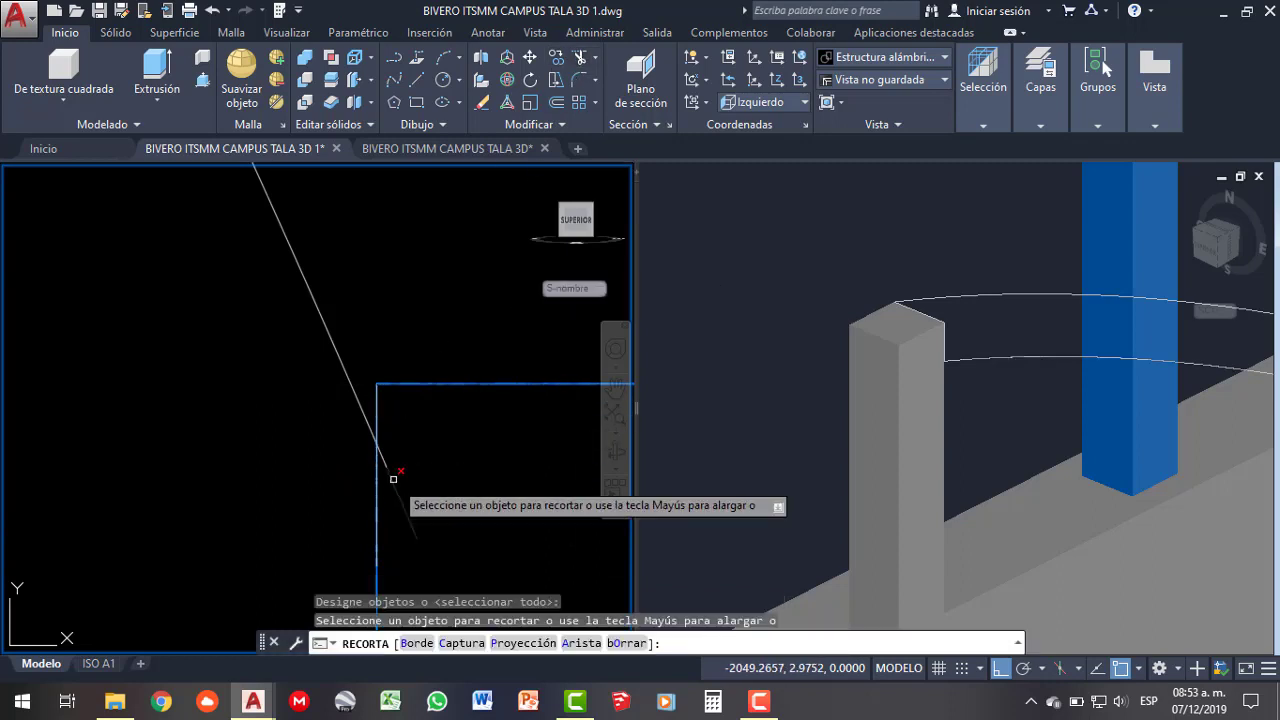
{"action": "left_click", "coordinate": [386, 461]}
{"action": "key", "text": "Escape"}
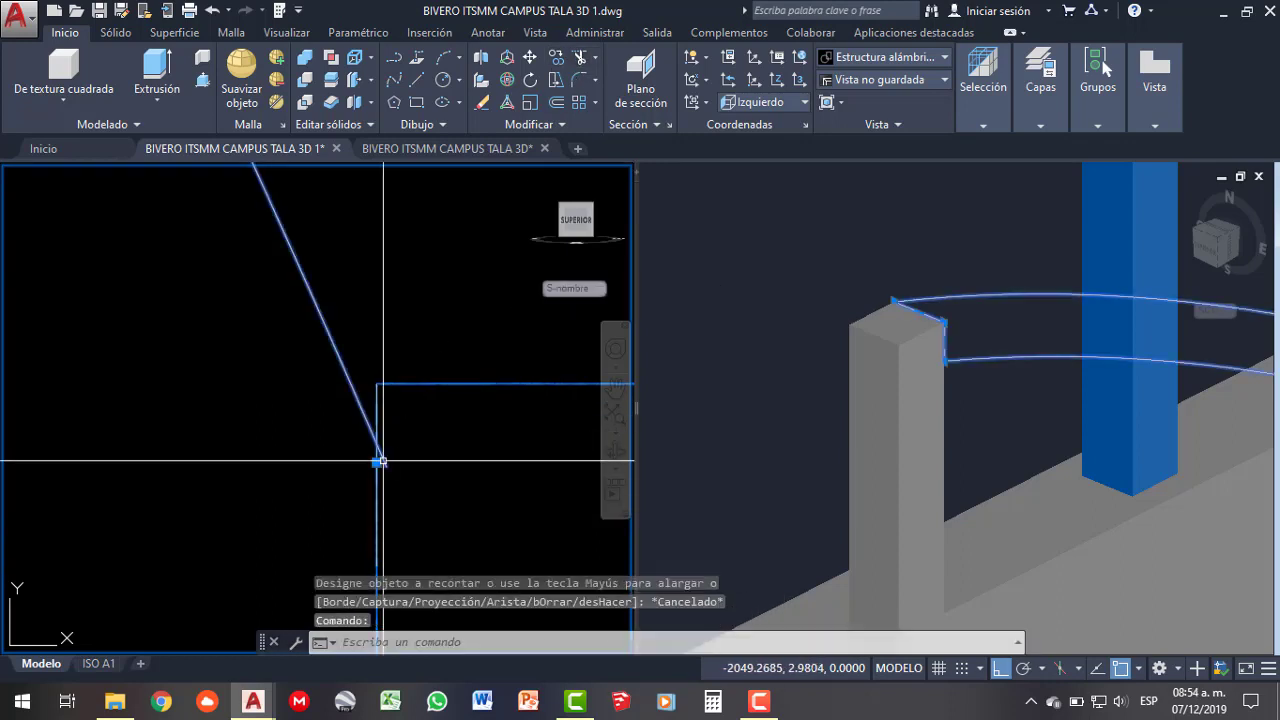
{"action": "key", "text": "Escape"}
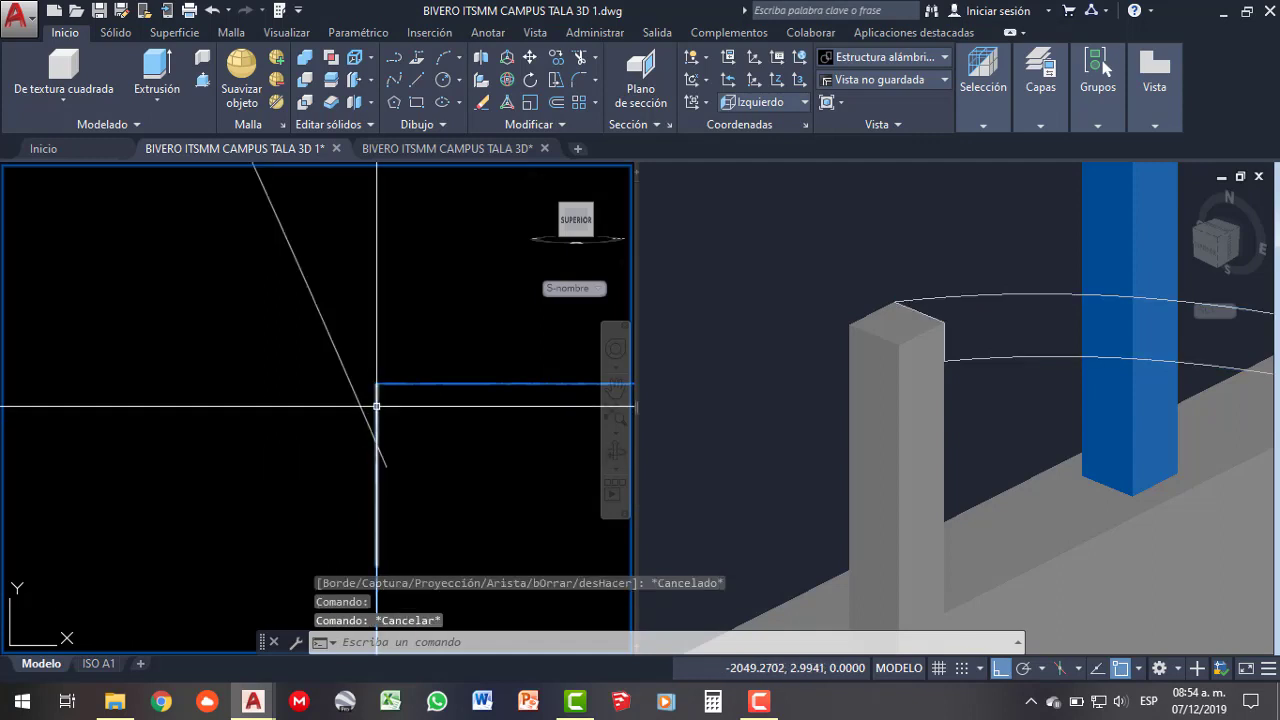
{"action": "left_click", "coordinate": [378, 412]}
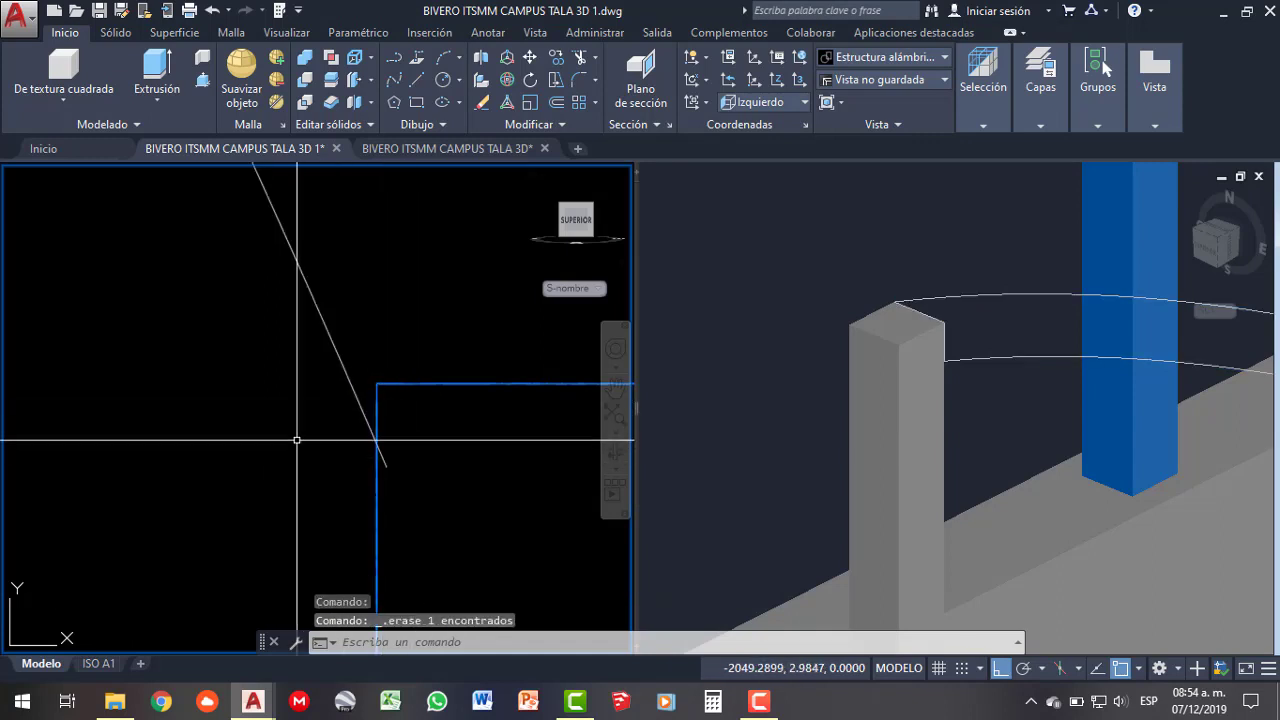
{"action": "scroll", "coordinate": [297, 440], "scroll_direction": "down", "scroll_amount": 2}
{"action": "type", "text": "p"}
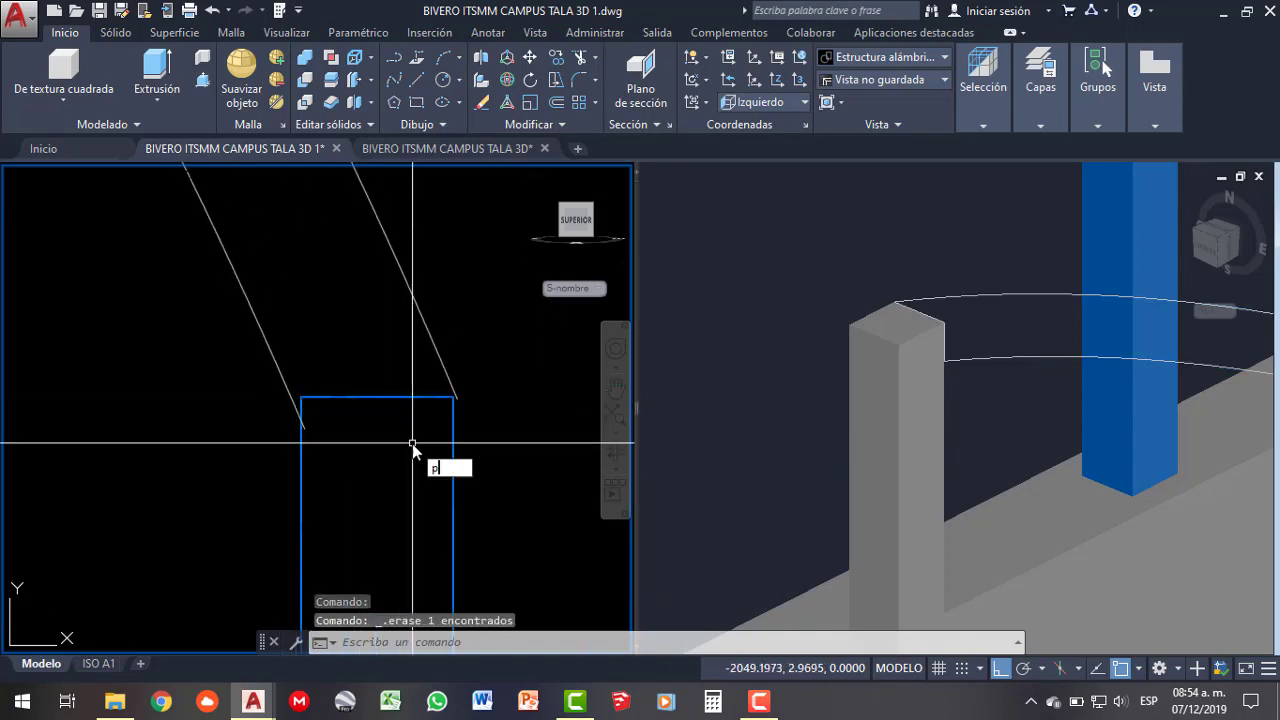
{"action": "type", "text": "ol"}
{"action": "key", "text": "Return"}
{"action": "left_click", "coordinate": [452, 397]}
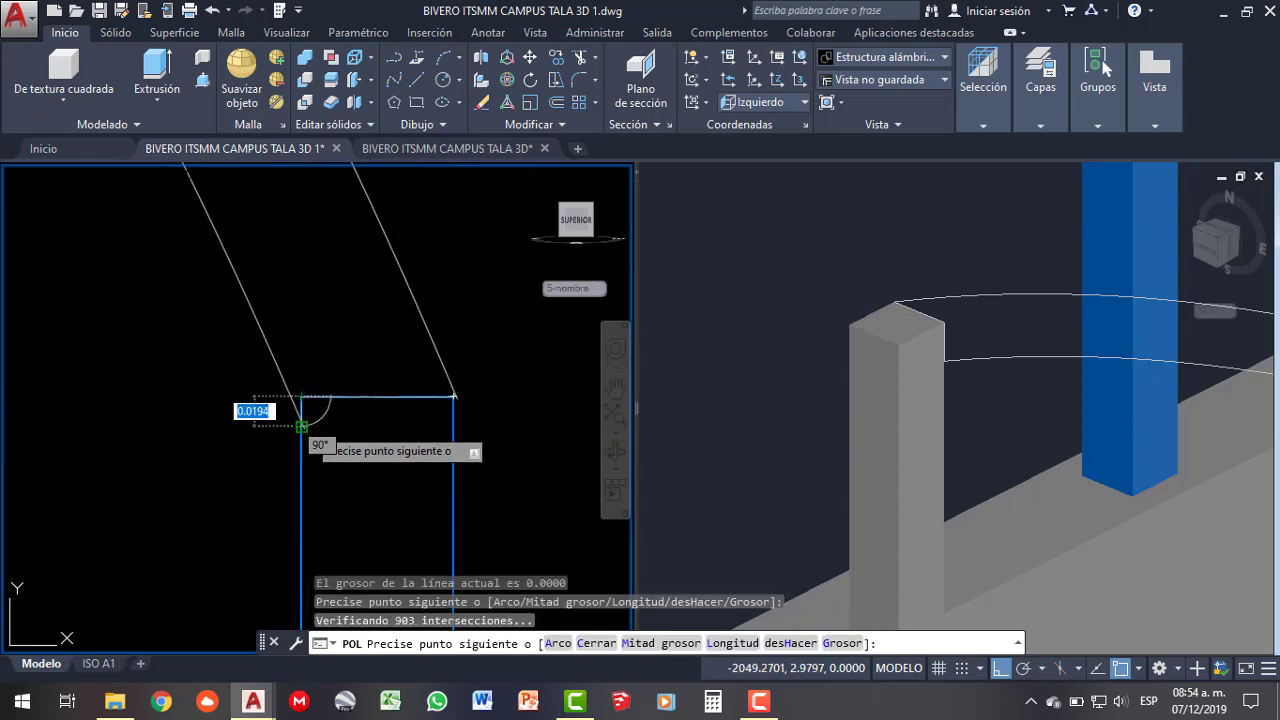
{"action": "left_click", "coordinate": [301, 426]}
{"action": "key", "text": "Return"}
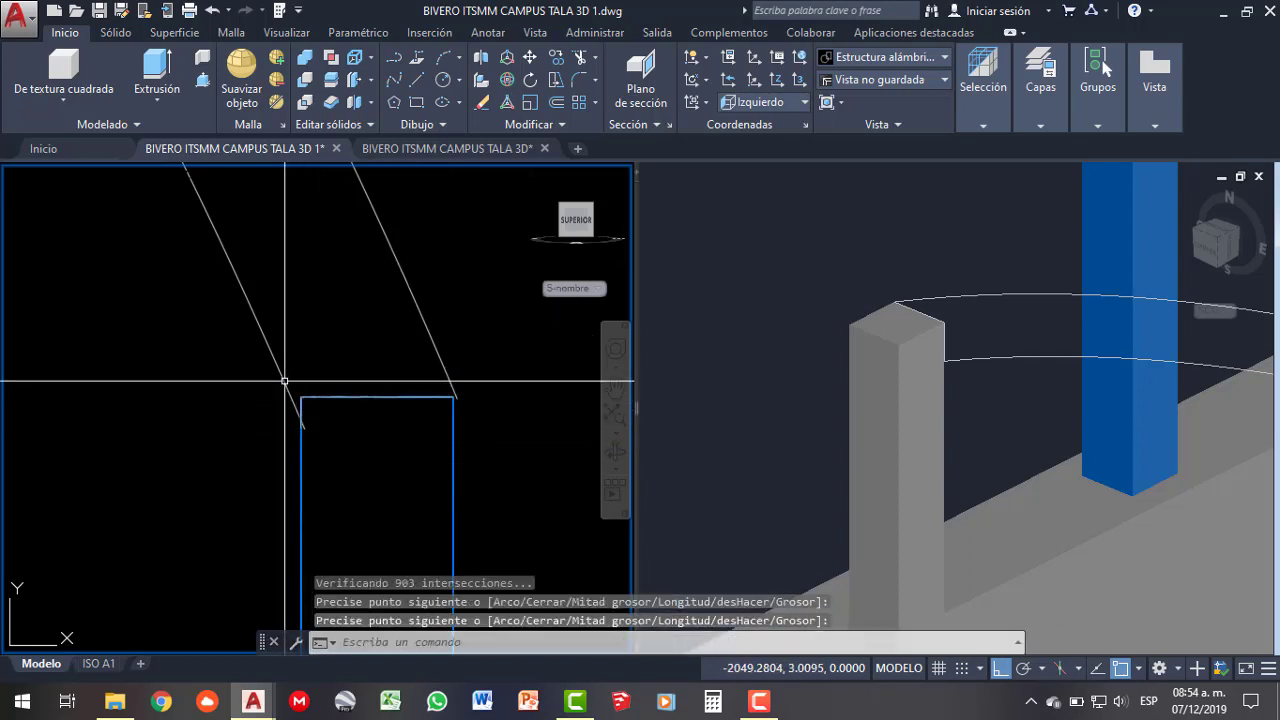
{"action": "left_click", "coordinate": [289, 377]}
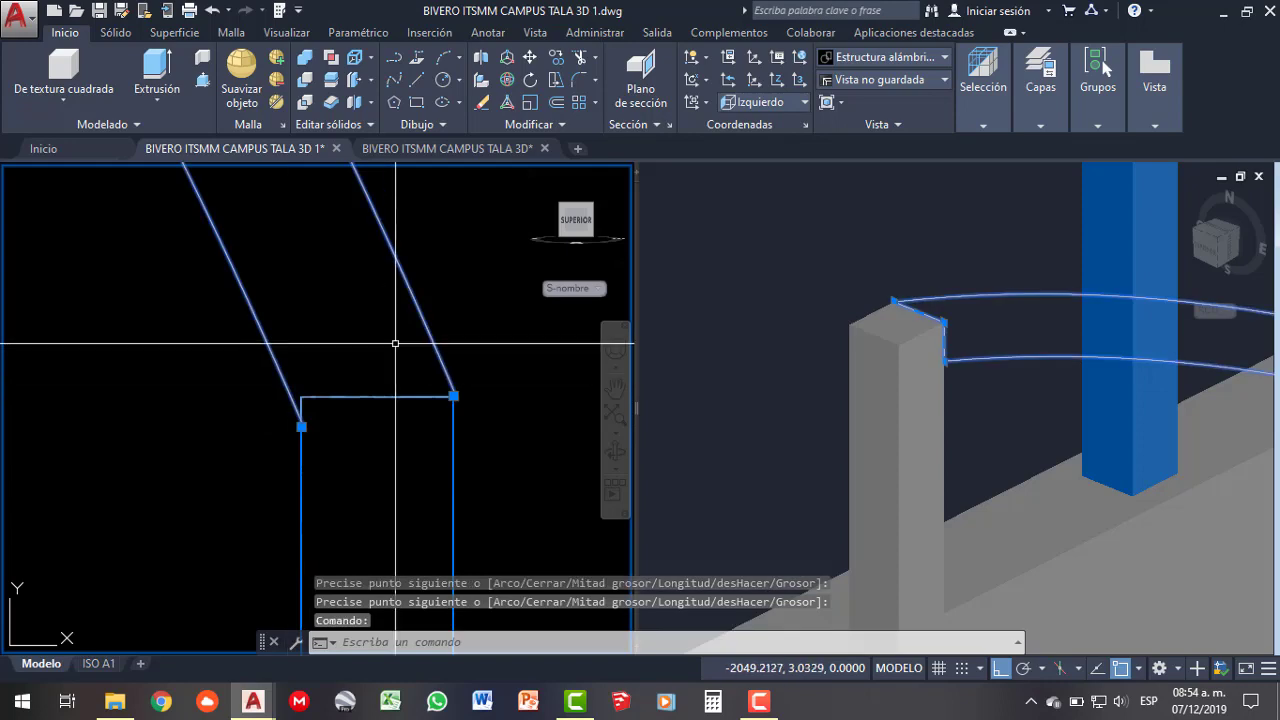
{"action": "left_click", "coordinate": [307, 398]}
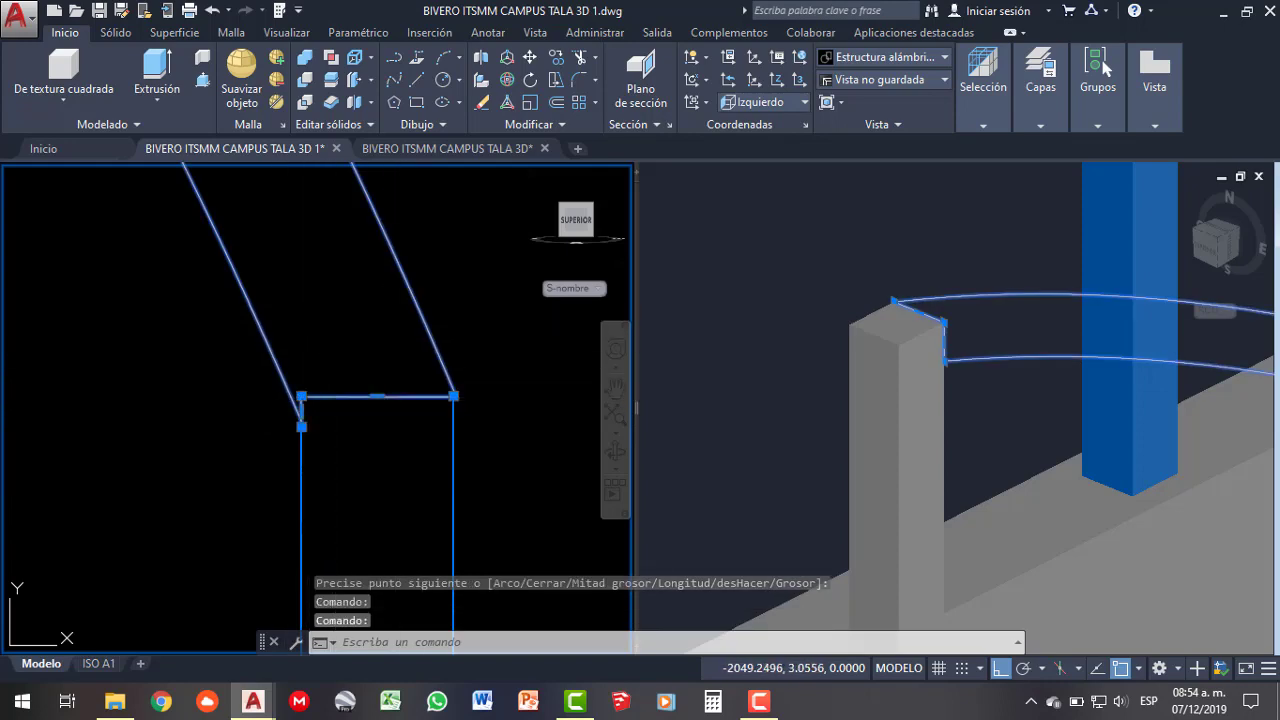
{"action": "type", "text": "JPGOUT"}
{"action": "key", "text": "Return"}
{"action": "key", "text": "Escape"}
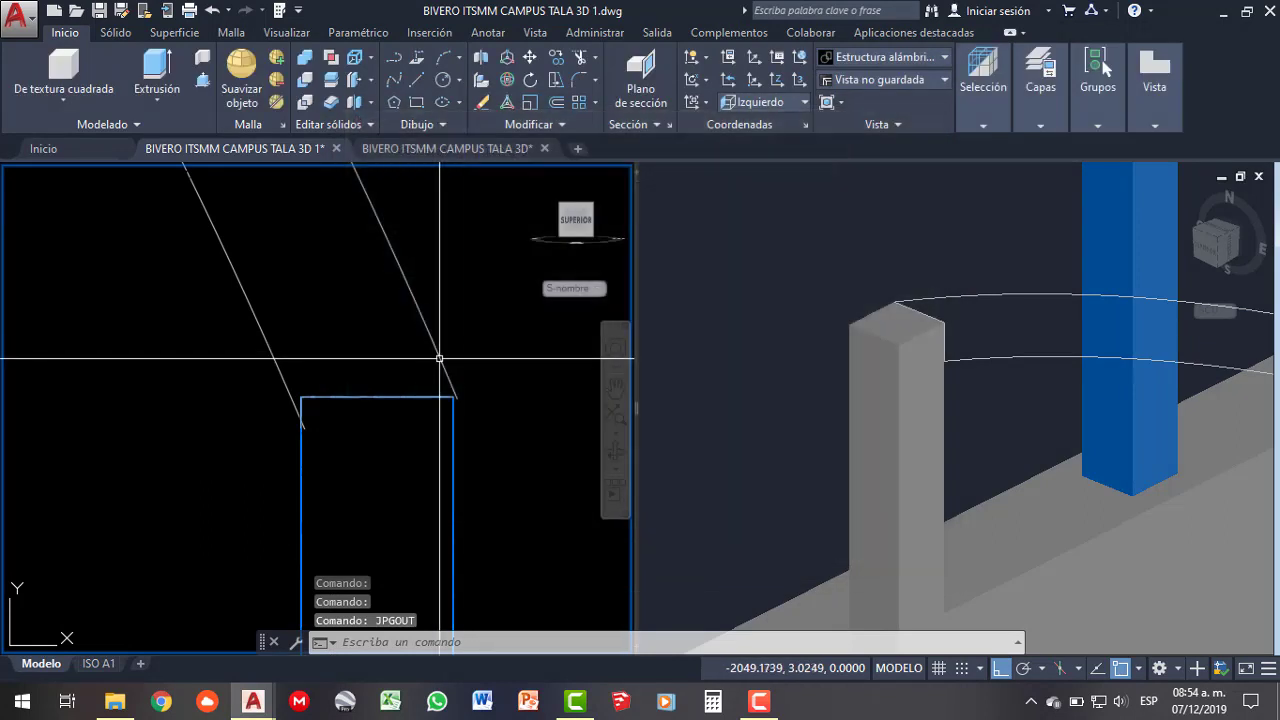
{"action": "left_click", "coordinate": [284, 360]}
{"action": "left_click", "coordinate": [264, 357]}
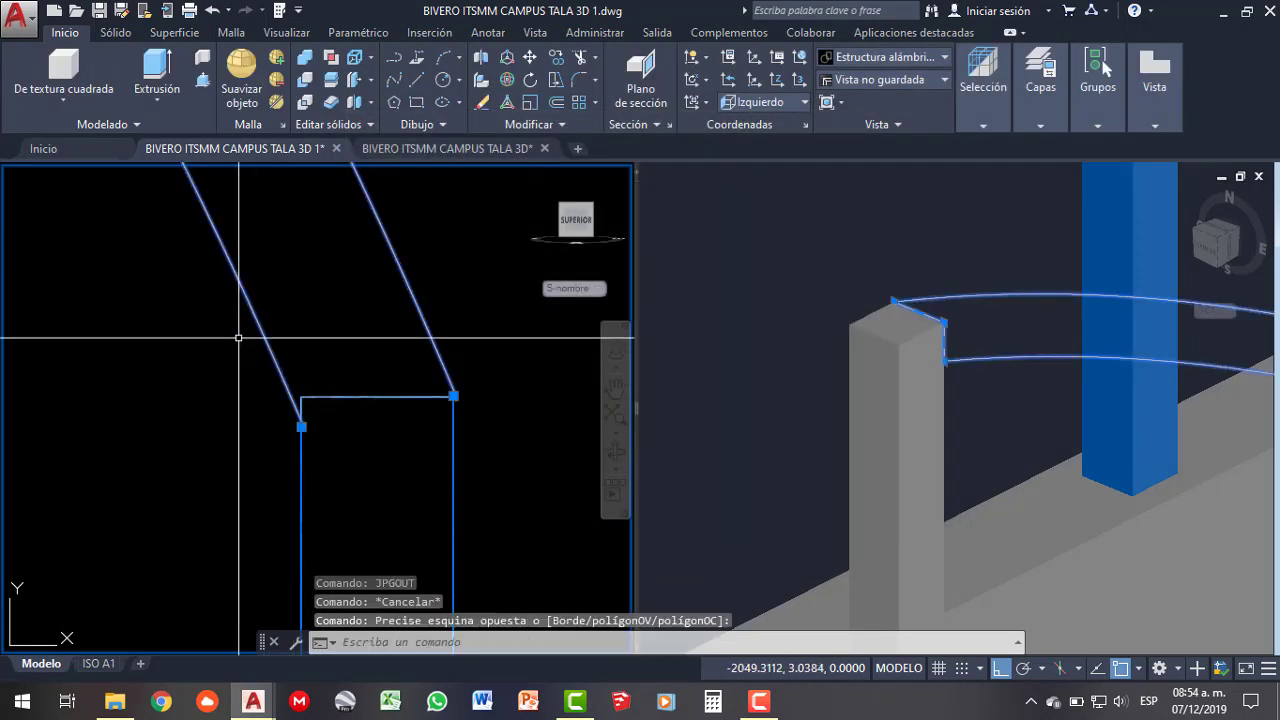
{"action": "left_click", "coordinate": [237, 337]}
{"action": "left_click", "coordinate": [214, 366]}
{"action": "left_click", "coordinate": [213, 366]}
{"action": "left_click", "coordinate": [460, 466]}
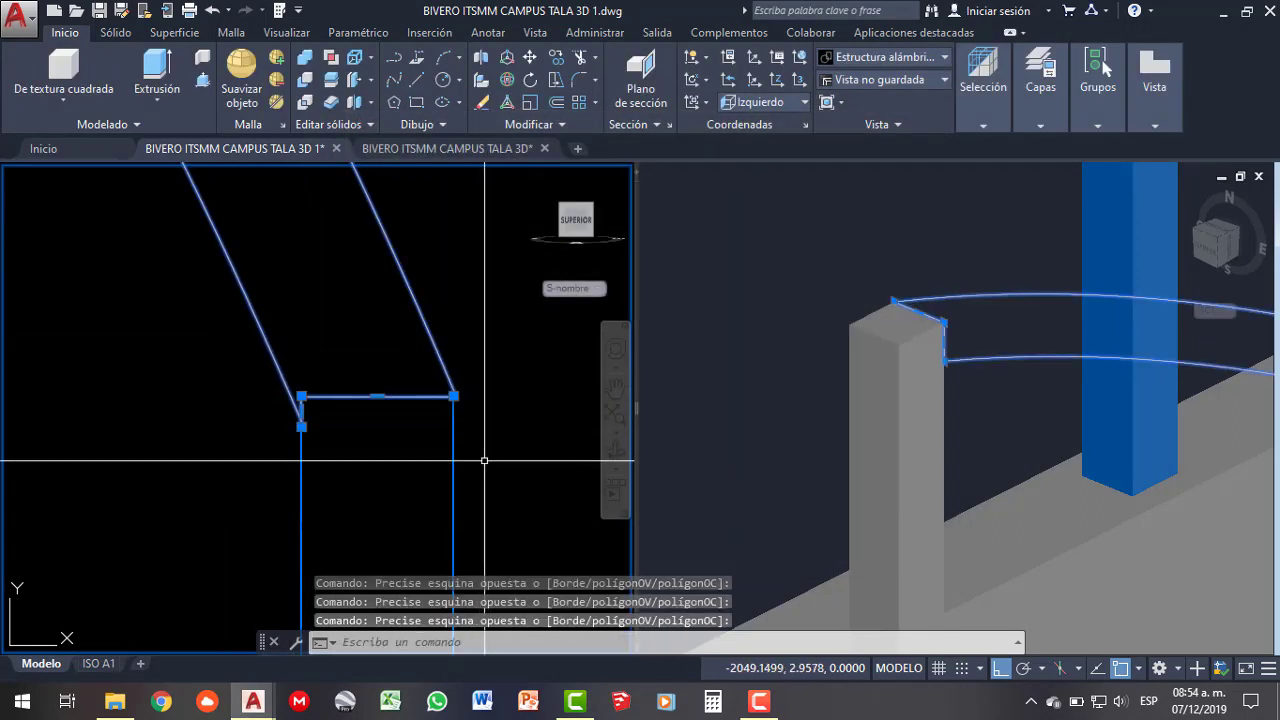
{"action": "type", "text": "u"}
{"action": "key", "text": "Return"}
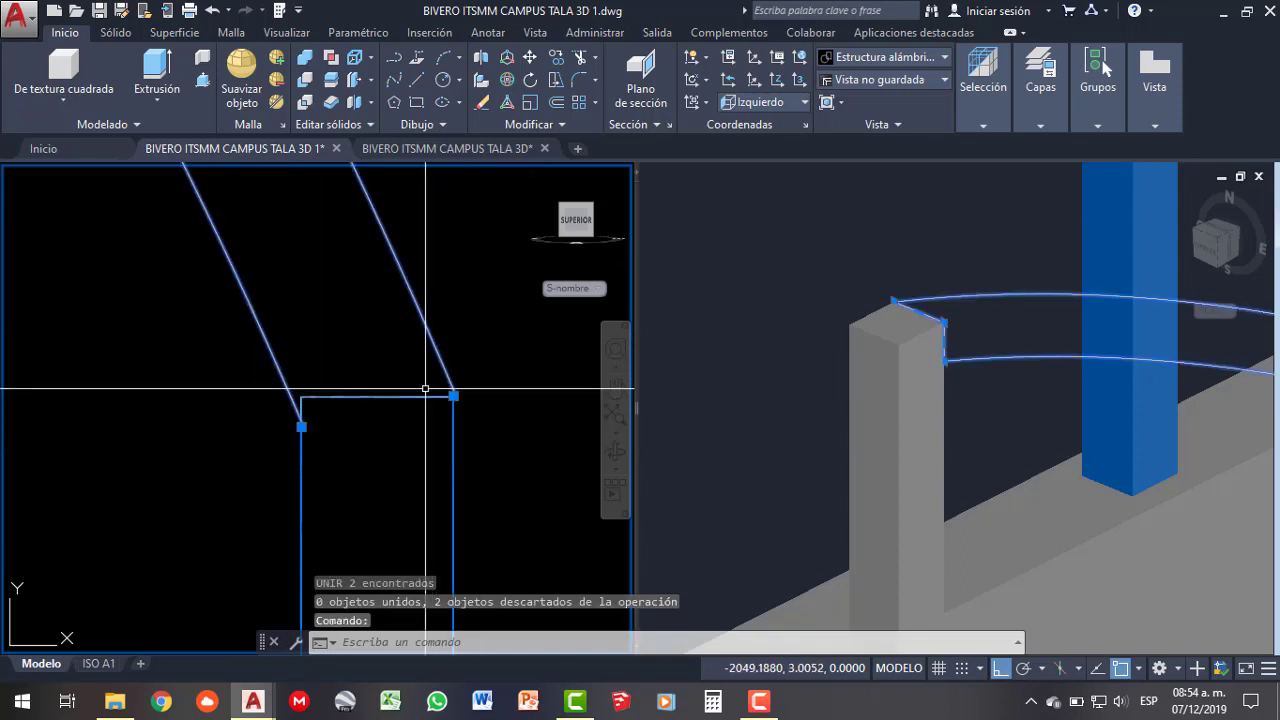
{"action": "left_click", "coordinate": [370, 395]}
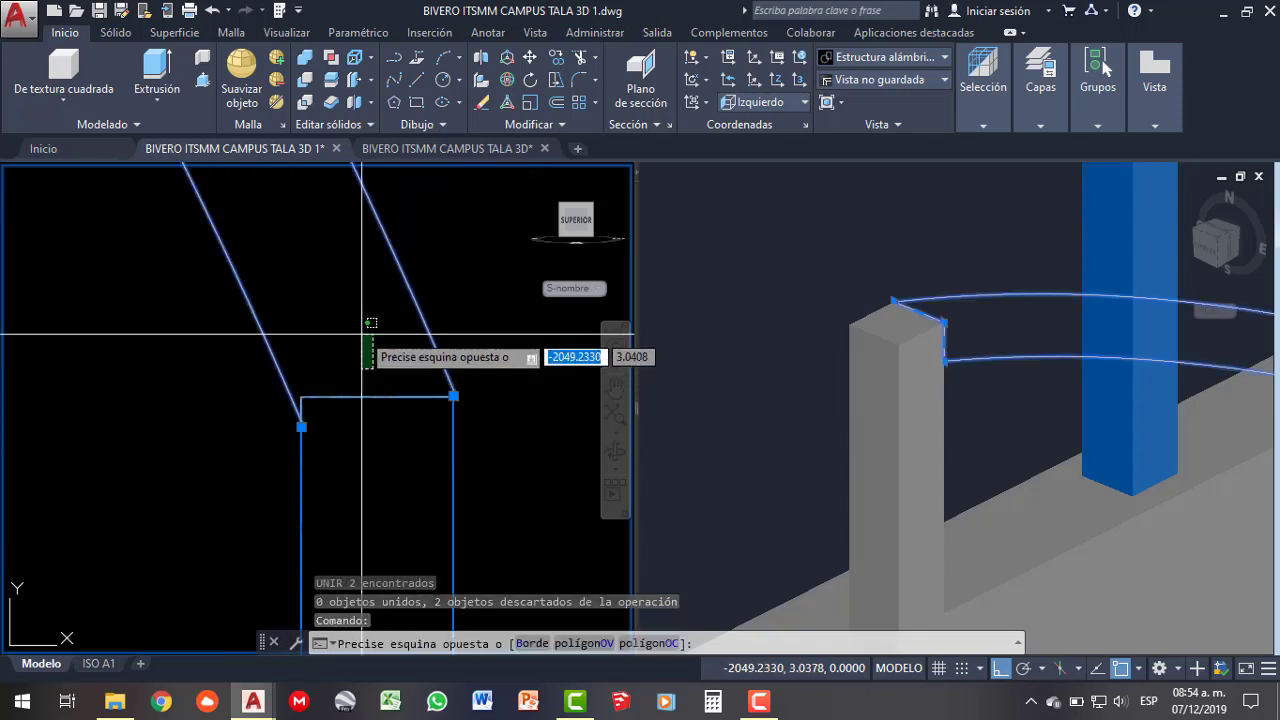
{"action": "scroll", "coordinate": [261, 360], "scroll_direction": "down", "scroll_amount": 2}
{"action": "scroll", "coordinate": [259, 360], "scroll_direction": "down", "scroll_amount": 3}
- Delete the short line capping the post top in the side view
{"action": "left_click", "coordinate": [771, 349]}
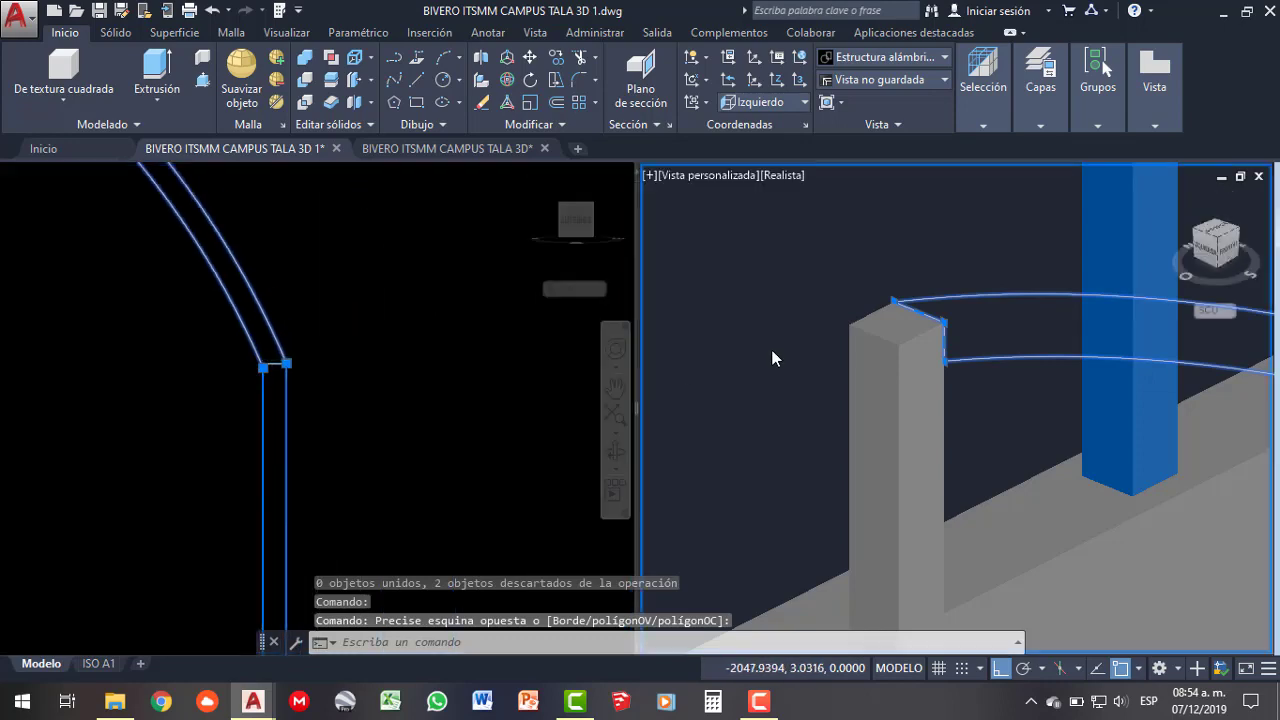
{"action": "scroll", "coordinate": [790, 380], "scroll_direction": "down", "scroll_amount": 3}
{"action": "scroll", "coordinate": [825, 435], "scroll_direction": "down", "scroll_amount": 2}
{"action": "scroll", "coordinate": [825, 435], "scroll_direction": "up", "scroll_amount": 3}
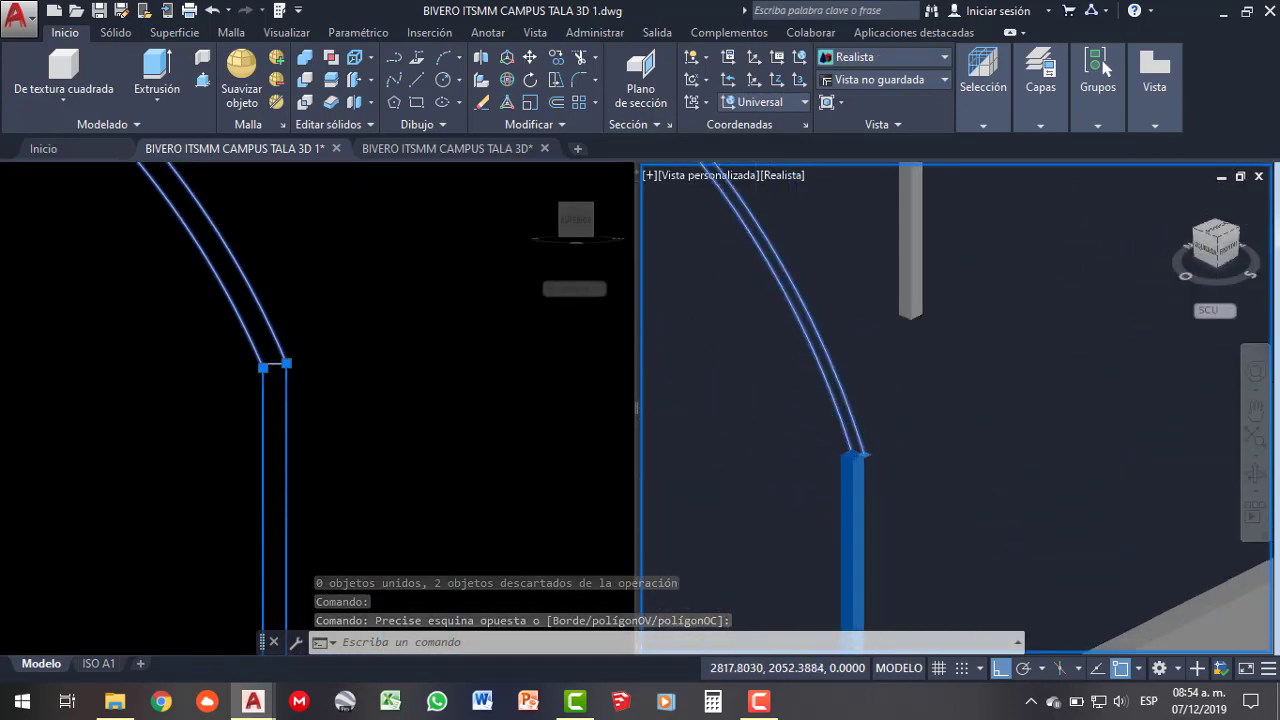
{"action": "scroll", "coordinate": [825, 435], "scroll_direction": "up", "scroll_amount": 2}
{"action": "key", "text": "Escape"}
{"action": "left_click", "coordinate": [303, 409]}
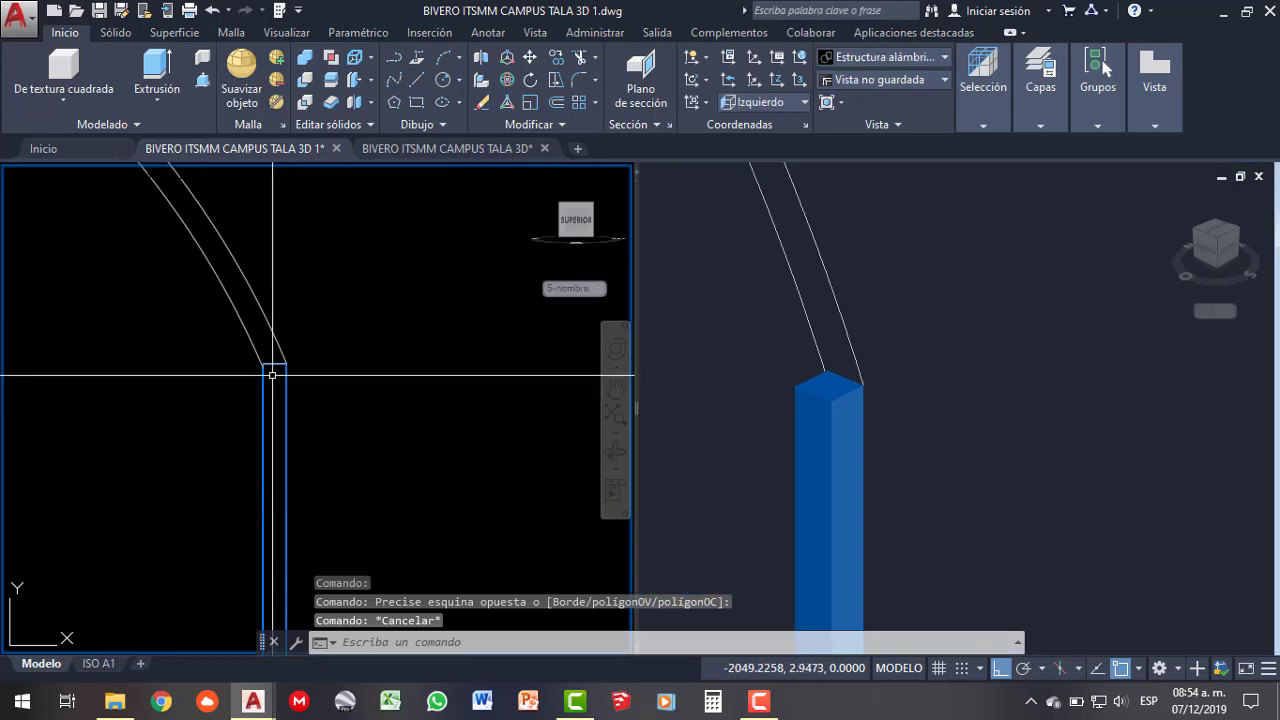
{"action": "left_click", "coordinate": [272, 363]}
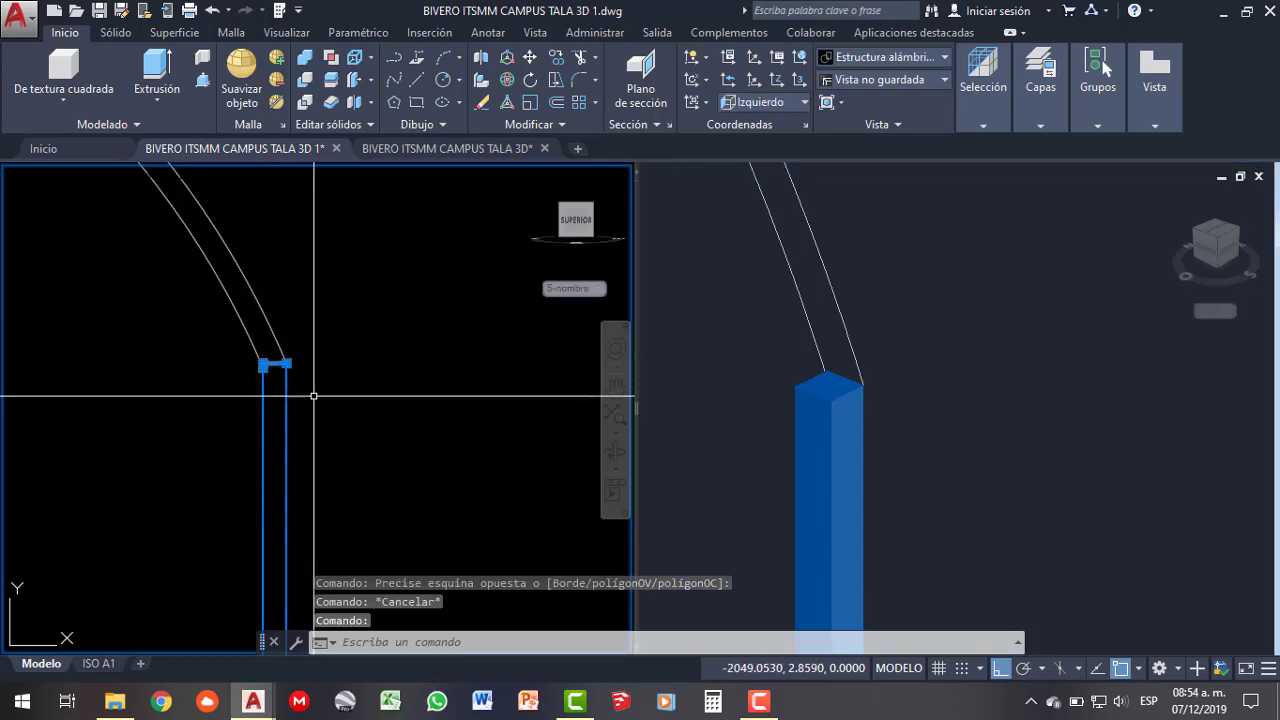
{"action": "left_click", "coordinate": [956, 381]}
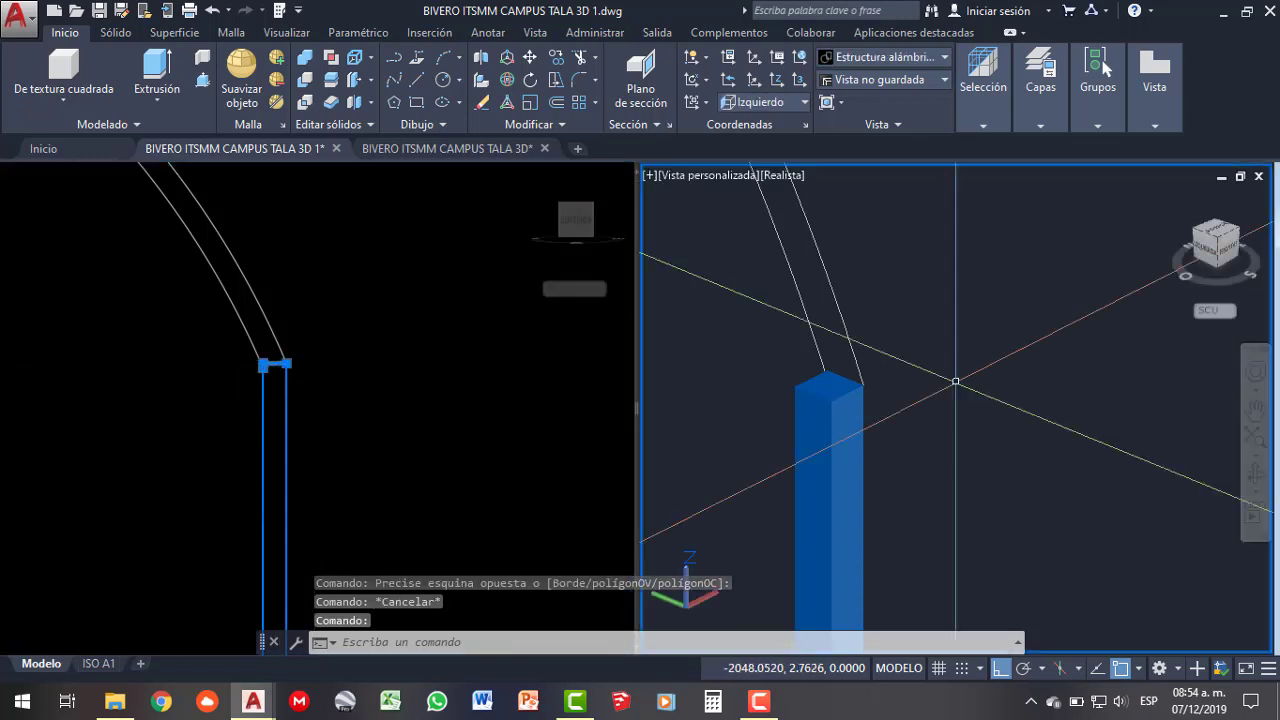
{"action": "left_click", "coordinate": [402, 428]}
{"action": "key", "text": "Delete"}
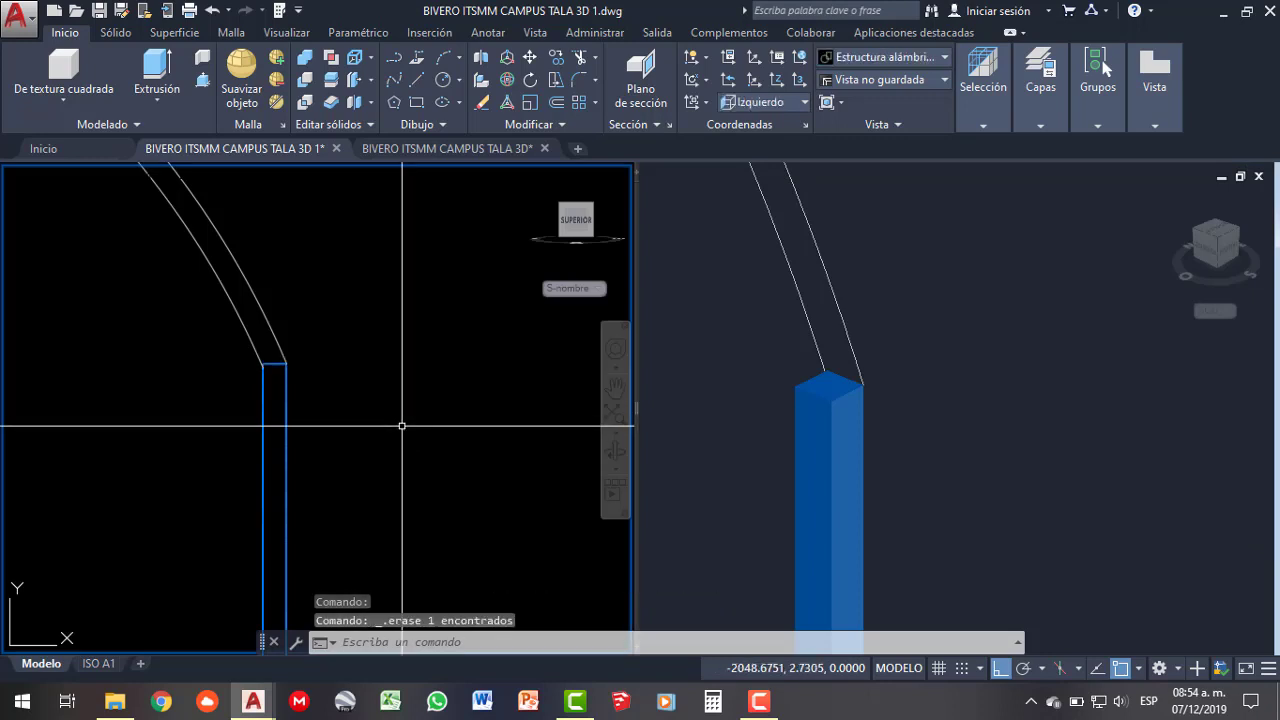
- Start a polyline (pol) across the post top in the 3D view, then cancel it
{"action": "left_click", "coordinate": [870, 396]}
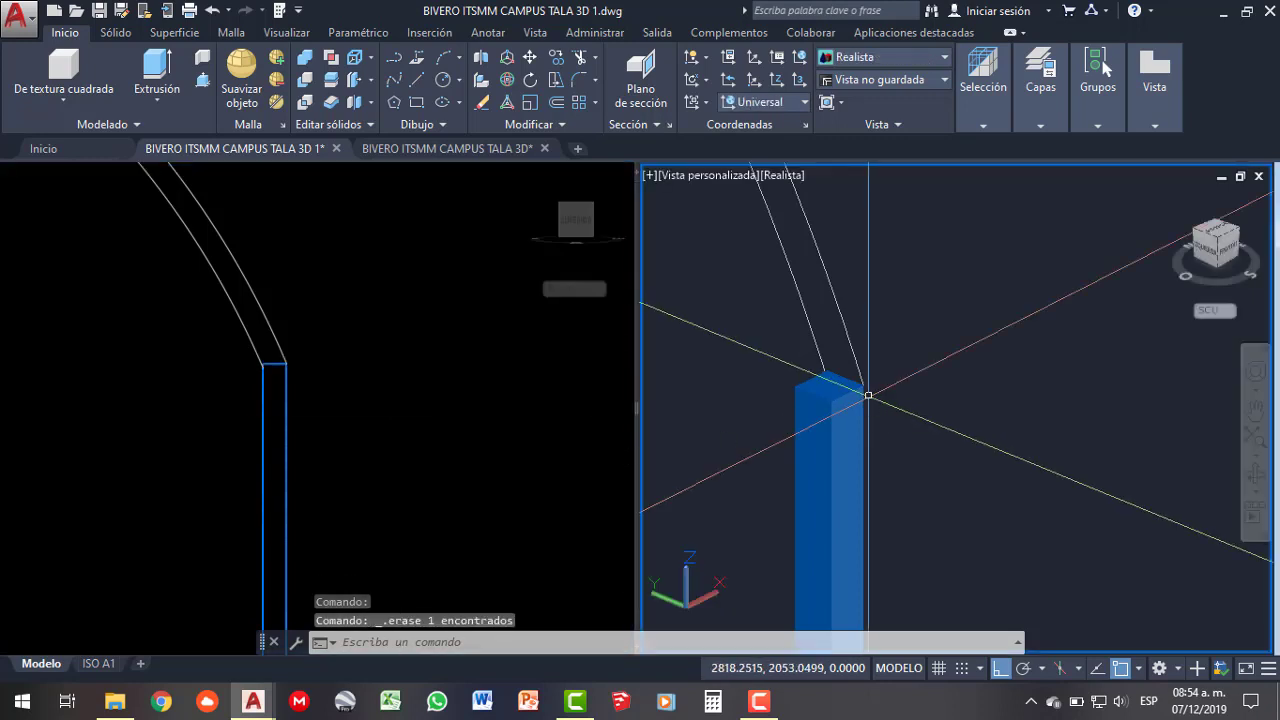
{"action": "type", "text": "pol"}
{"action": "key", "text": "Return"}
{"action": "left_click", "coordinate": [864, 393]}
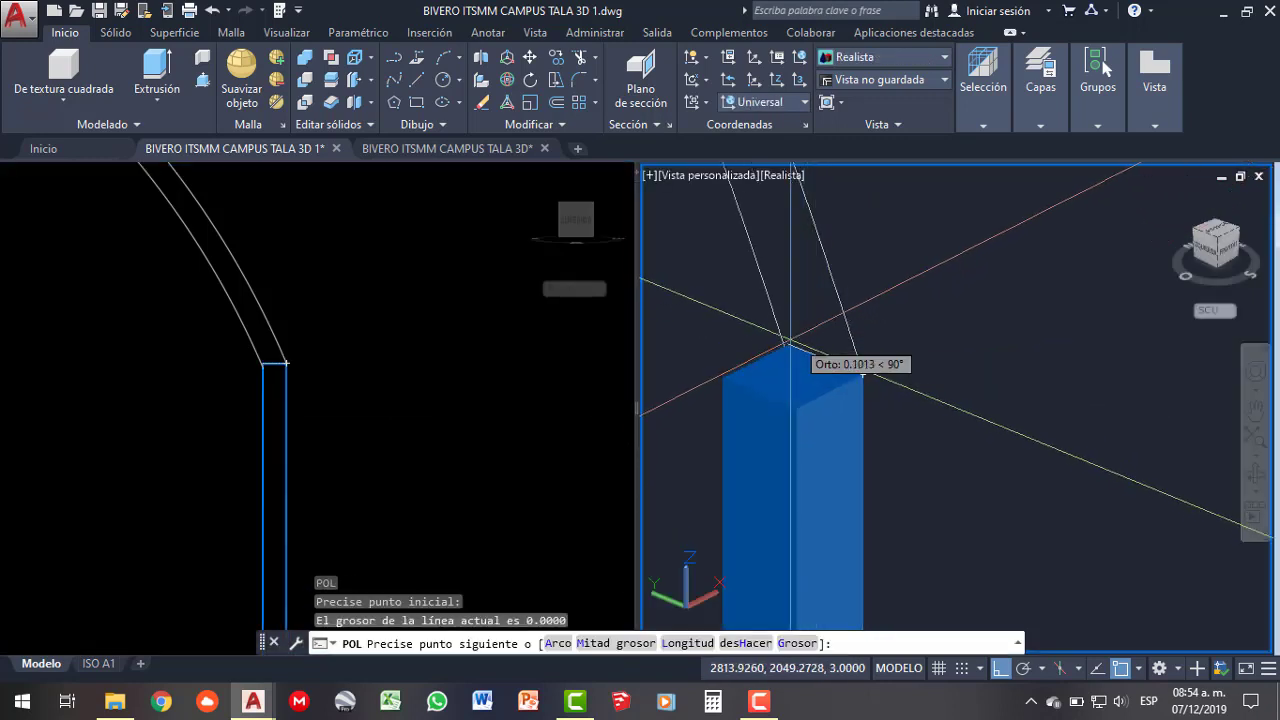
{"action": "left_click", "coordinate": [790, 344]}
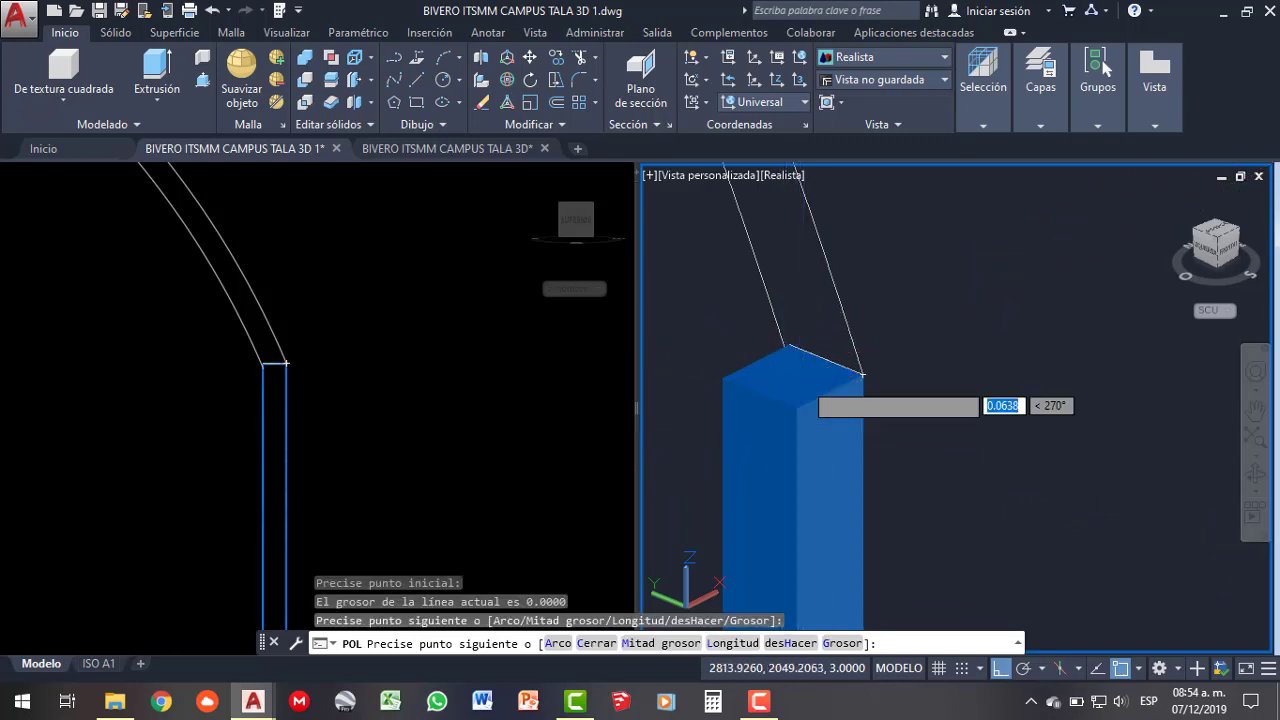
{"action": "key", "text": "Escape"}
- Draw a polyline from the post's top-right corner to the top-left corner and down its left side
{"action": "left_click", "coordinate": [280, 390]}
{"action": "scroll", "coordinate": [277, 366], "scroll_direction": "up", "scroll_amount": 5}
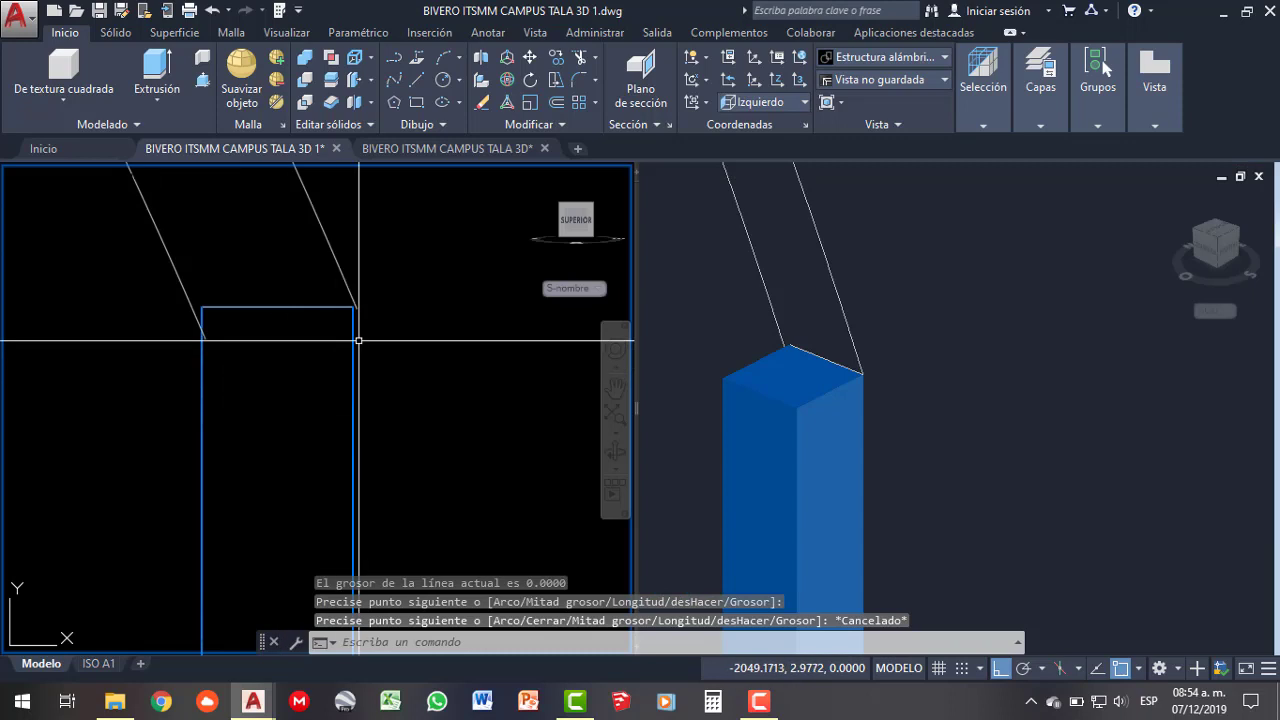
{"action": "type", "text": "ol"}
{"action": "key", "text": "Return"}
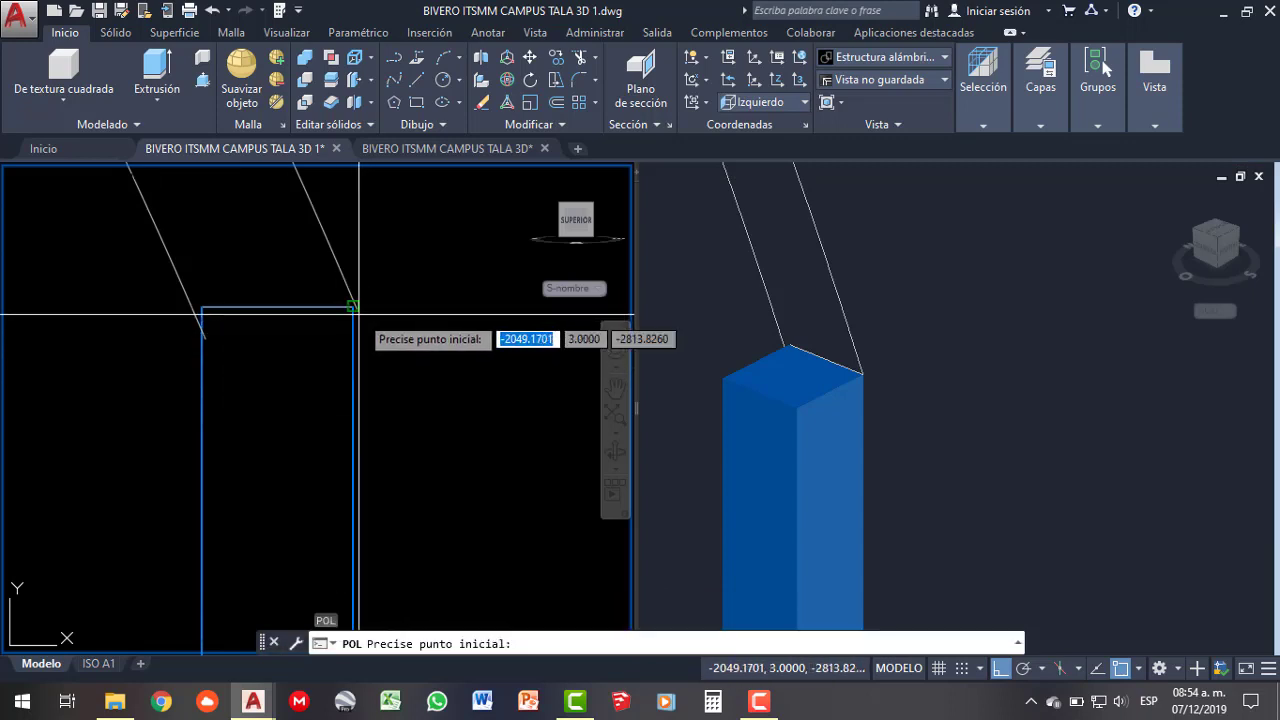
{"action": "left_click", "coordinate": [353, 307]}
{"action": "left_click", "coordinate": [202, 307]}
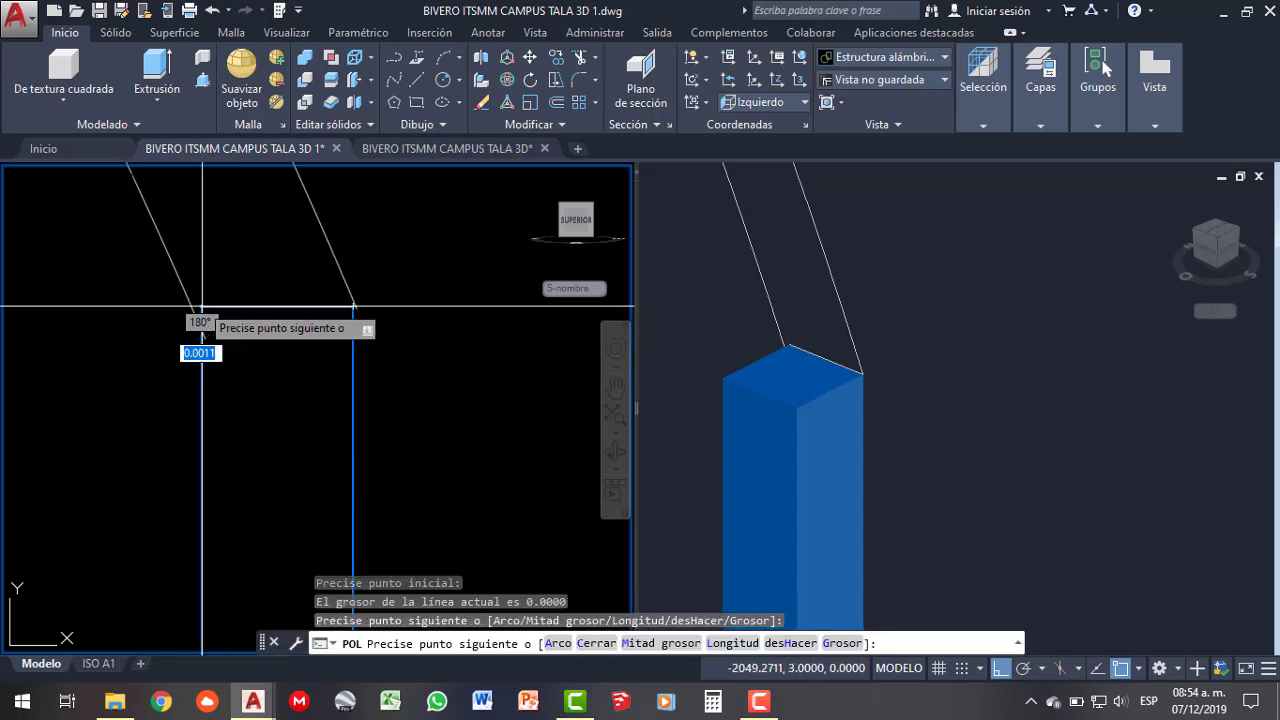
{"action": "left_click", "coordinate": [202, 337]}
{"action": "key", "text": "Escape"}
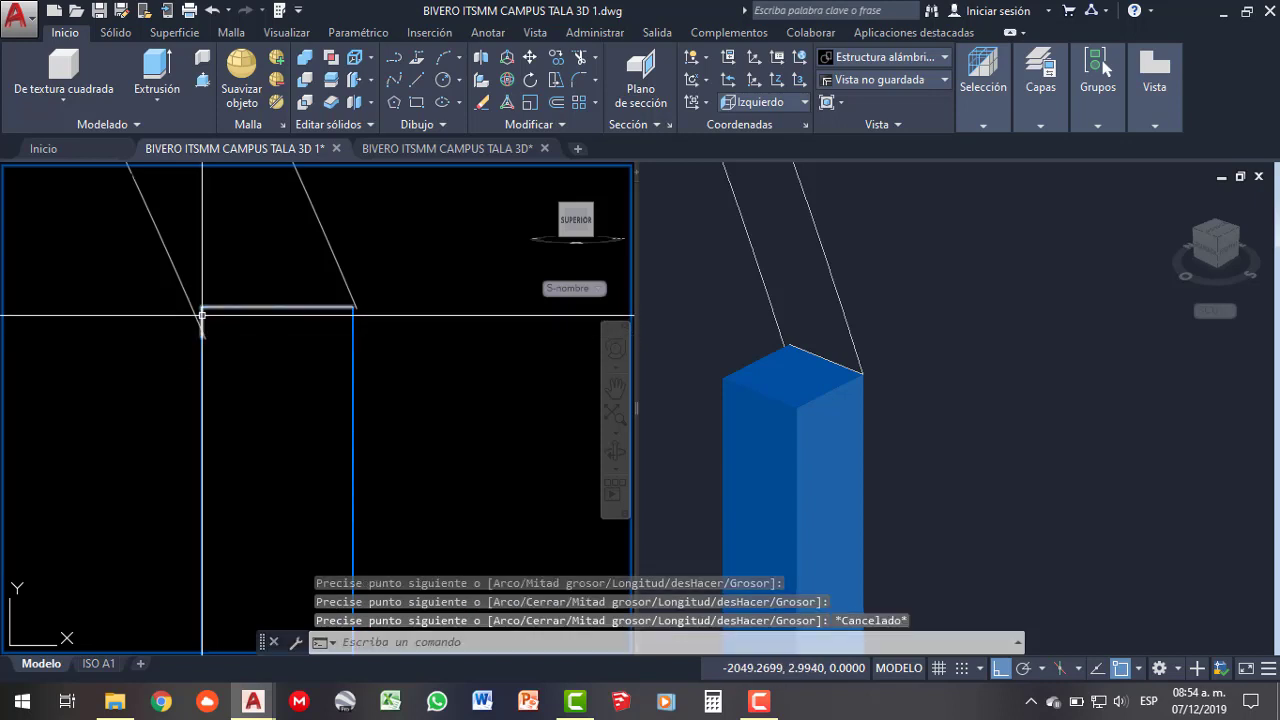
{"action": "left_click", "coordinate": [202, 322]}
{"action": "left_click", "coordinate": [1069, 363]}
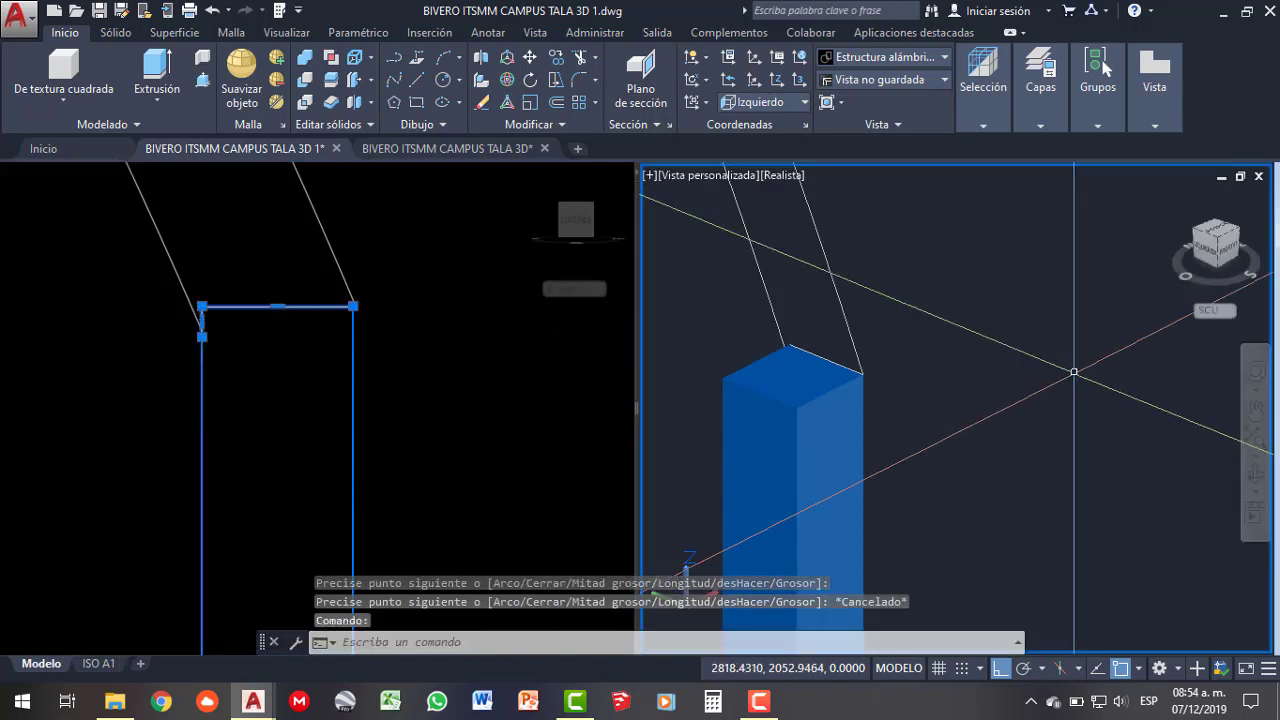
{"action": "key", "text": "Escape"}
{"action": "left_click", "coordinate": [1256, 440]}
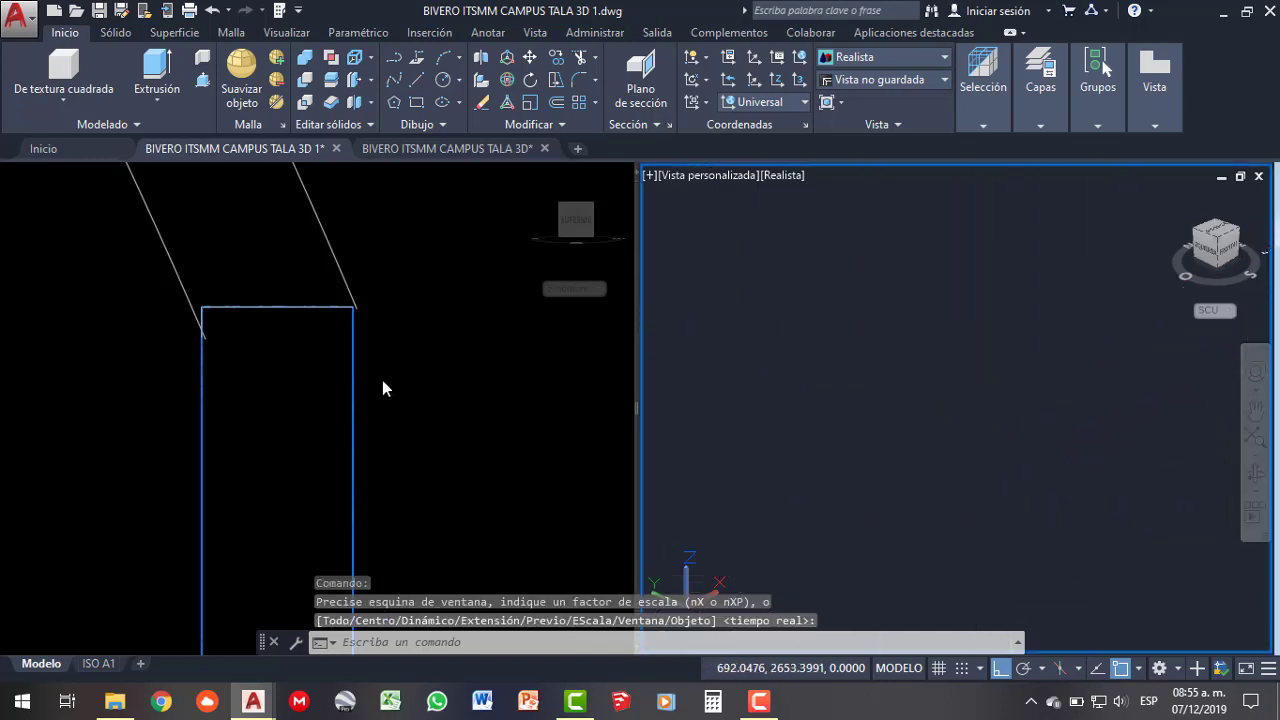
- Window-select the frame geometry in the 3D view and delete the 48 objects
{"action": "left_click", "coordinate": [279, 313]}
{"action": "left_click", "coordinate": [278, 310]}
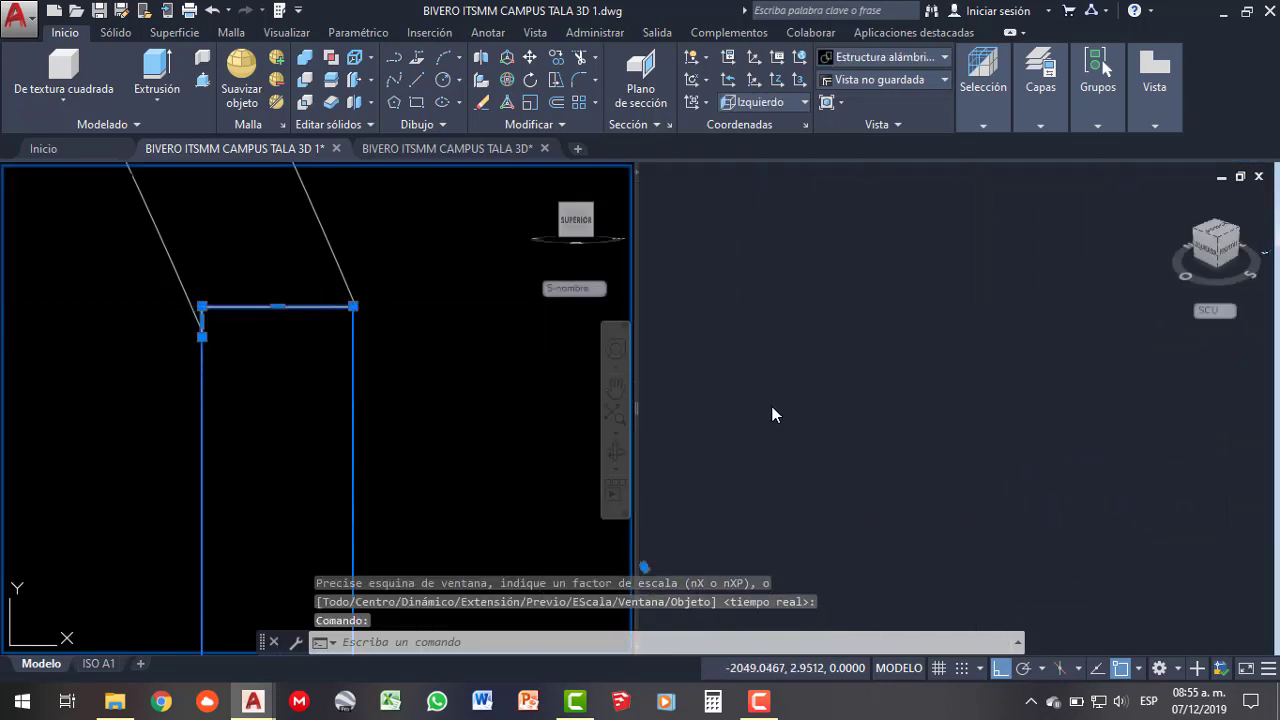
{"action": "left_click", "coordinate": [691, 507]}
{"action": "scroll", "coordinate": [718, 473], "scroll_direction": "down", "scroll_amount": 5}
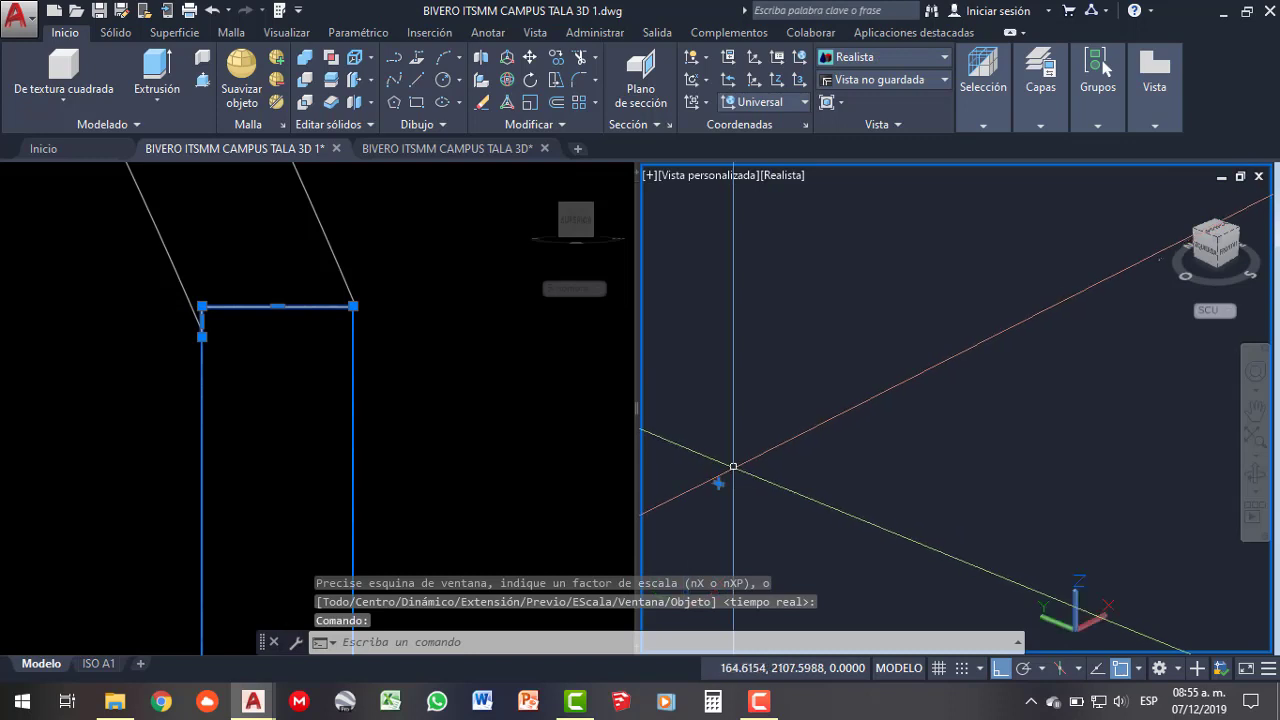
{"action": "scroll", "coordinate": [716, 480], "scroll_direction": "down", "scroll_amount": 2}
{"action": "scroll", "coordinate": [775, 451], "scroll_direction": "down", "scroll_amount": 1}
{"action": "middle_click_drag", "start_coordinate": [813, 428], "coordinate": [954, 363]}
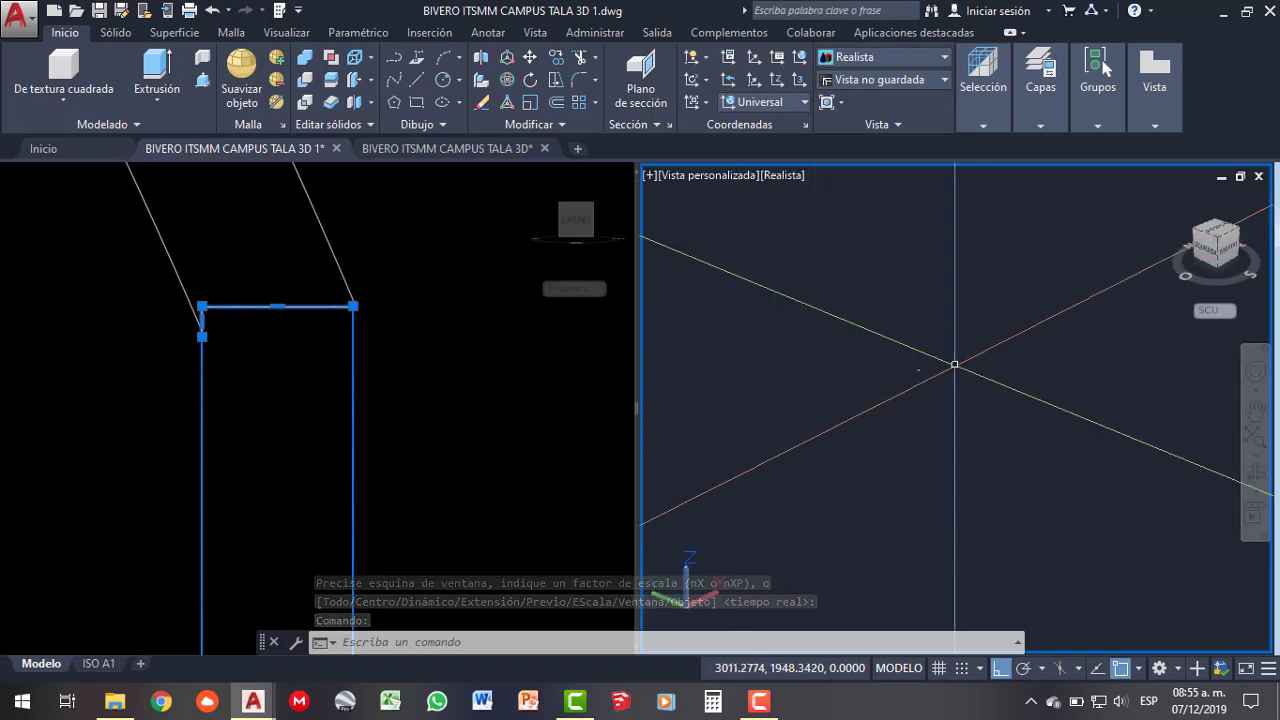
{"action": "key", "text": "Escape"}
{"action": "left_click", "coordinate": [937, 337]}
{"action": "left_click", "coordinate": [900, 405]}
{"action": "key", "text": "Delete"}
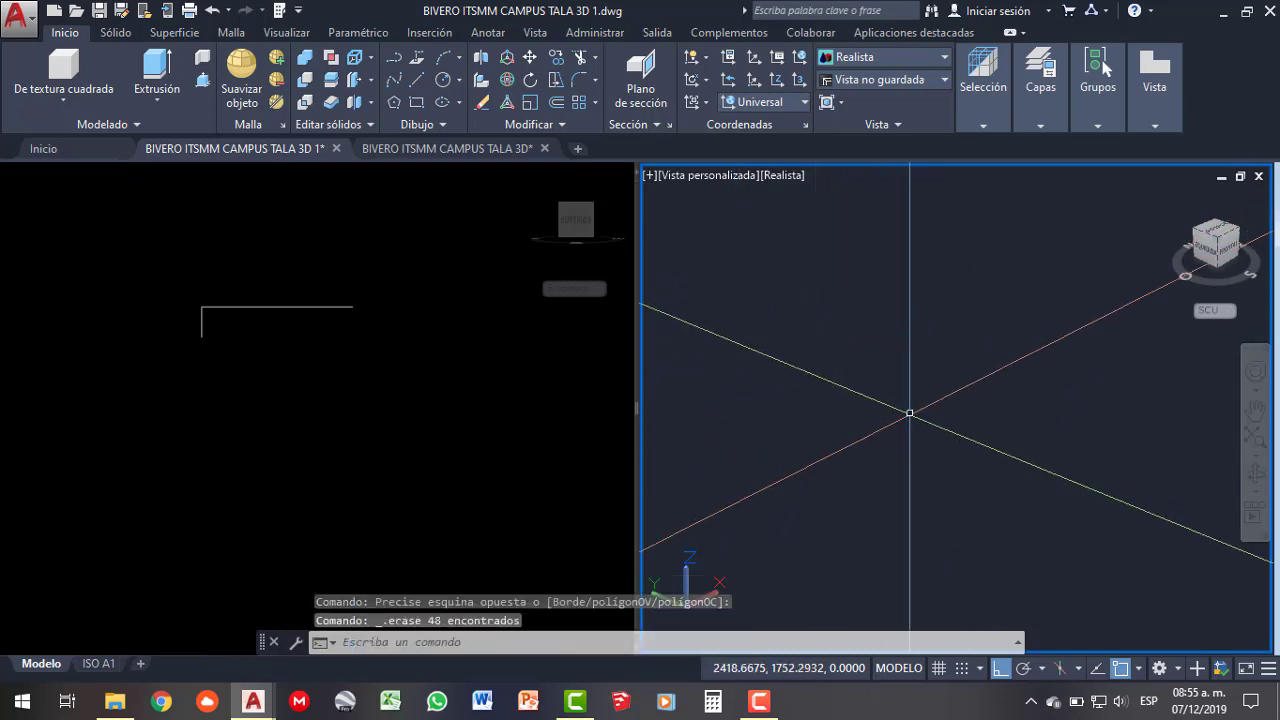
- Delete the leftover L-shaped polyline and zoom the 3D view to confirm nothing remains
{"action": "left_click", "coordinate": [920, 334]}
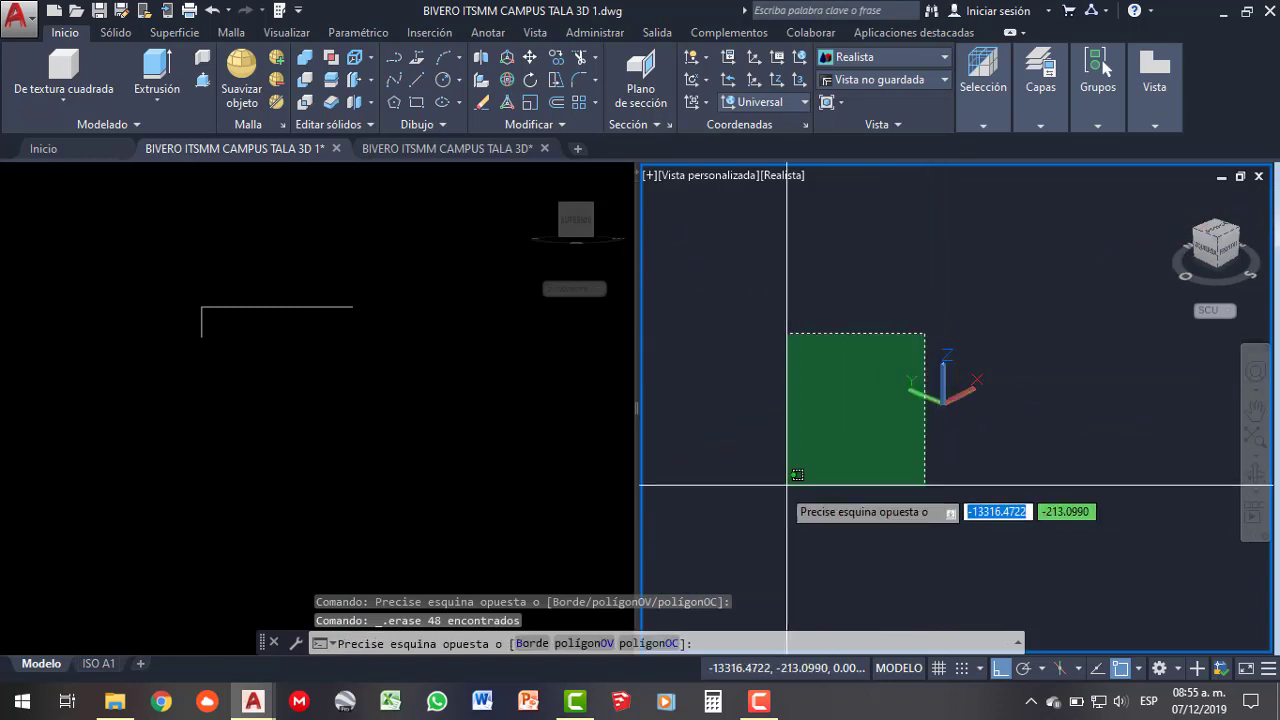
{"action": "left_click", "coordinate": [789, 449]}
{"action": "mouse_move", "coordinate": [869, 471]}
{"action": "middle_mouse_down", "text": "shift"}
{"action": "mouse_move", "coordinate": [911, 395]}
{"action": "mouse_move", "coordinate": [744, 420]}
{"action": "middle_mouse_up", "text": "shift"}
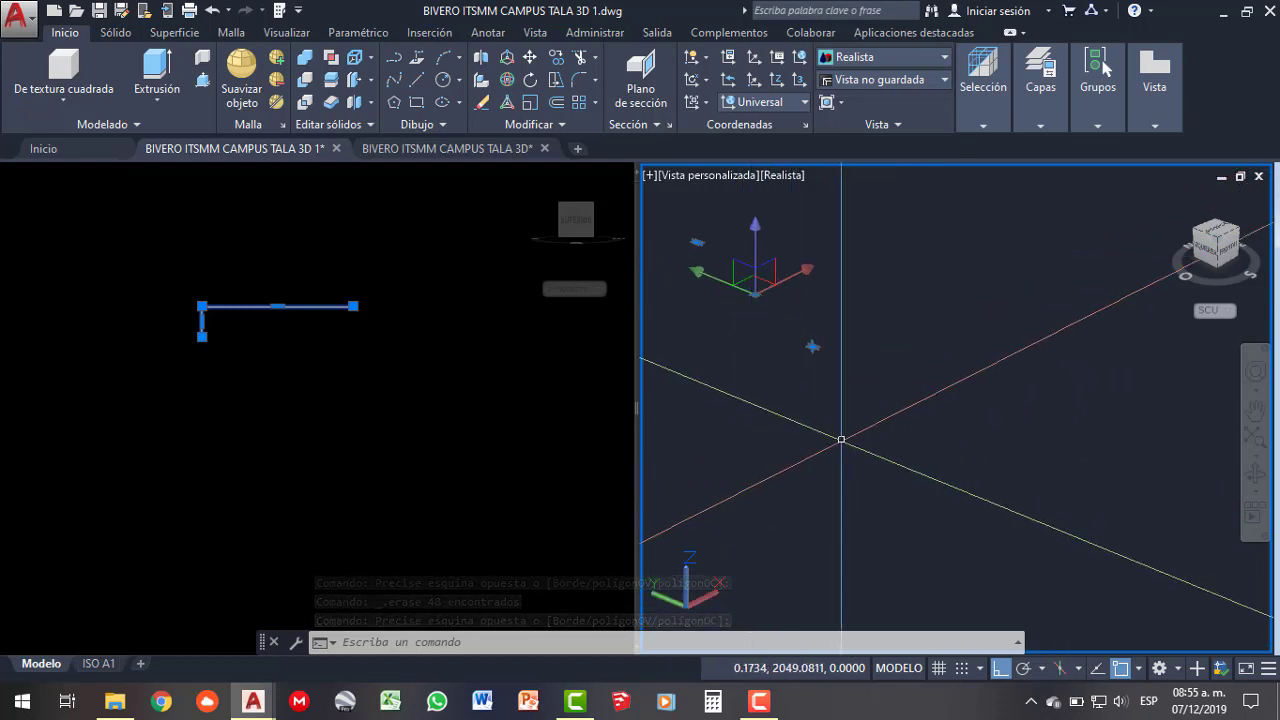
{"action": "key", "text": "Delete"}
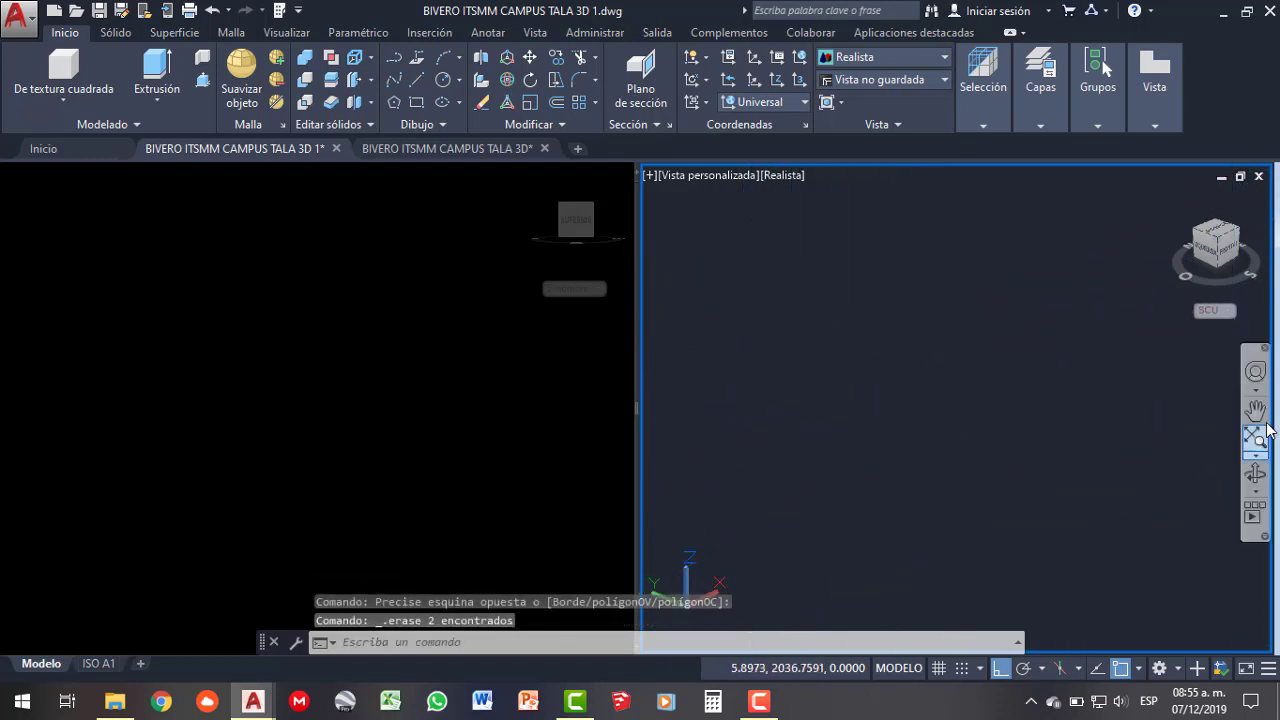
{"action": "left_click", "coordinate": [1254, 441]}
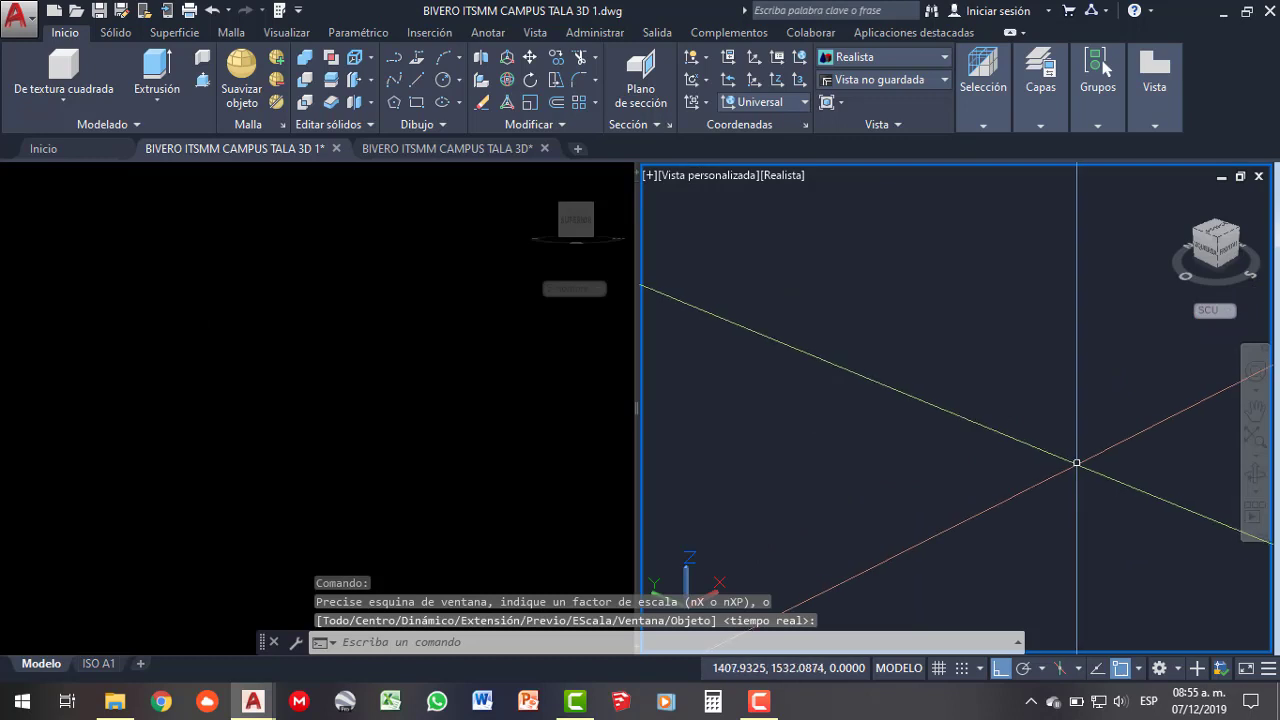
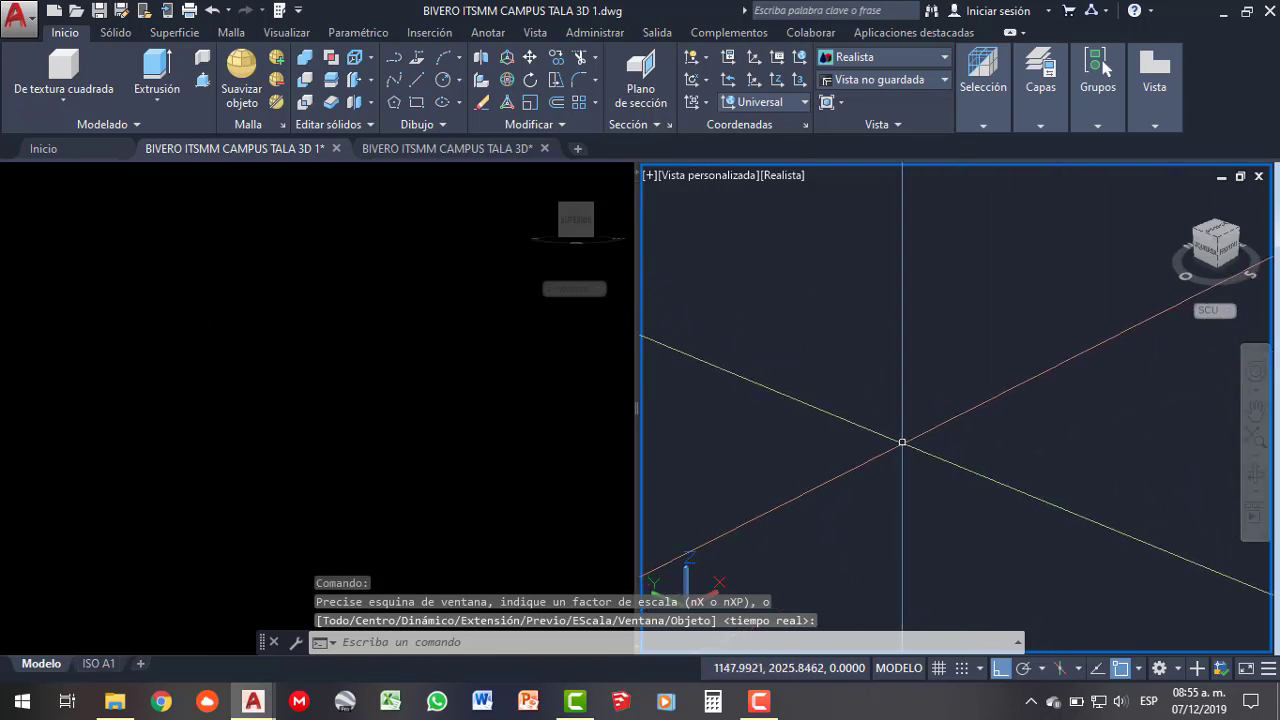
- Window-select the stray line pieces along the column's top and delete them
{"action": "left_click", "coordinate": [277, 374]}
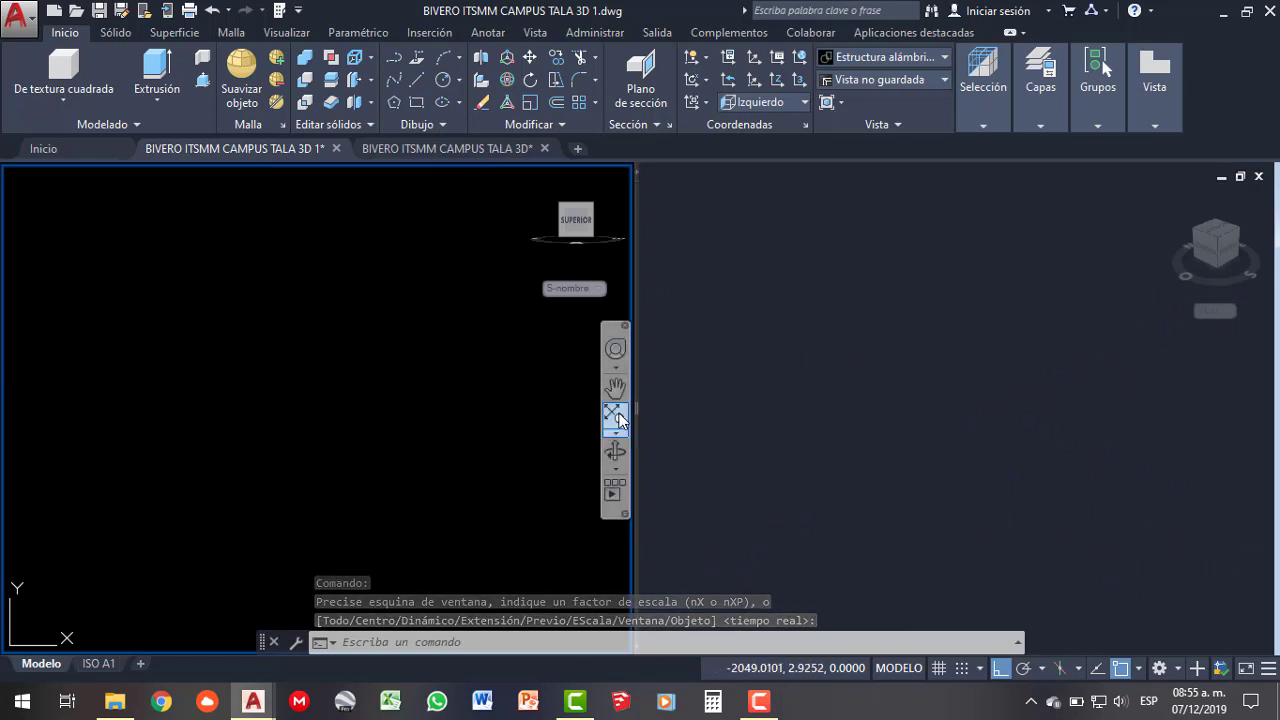
{"action": "left_click", "coordinate": [711, 456]}
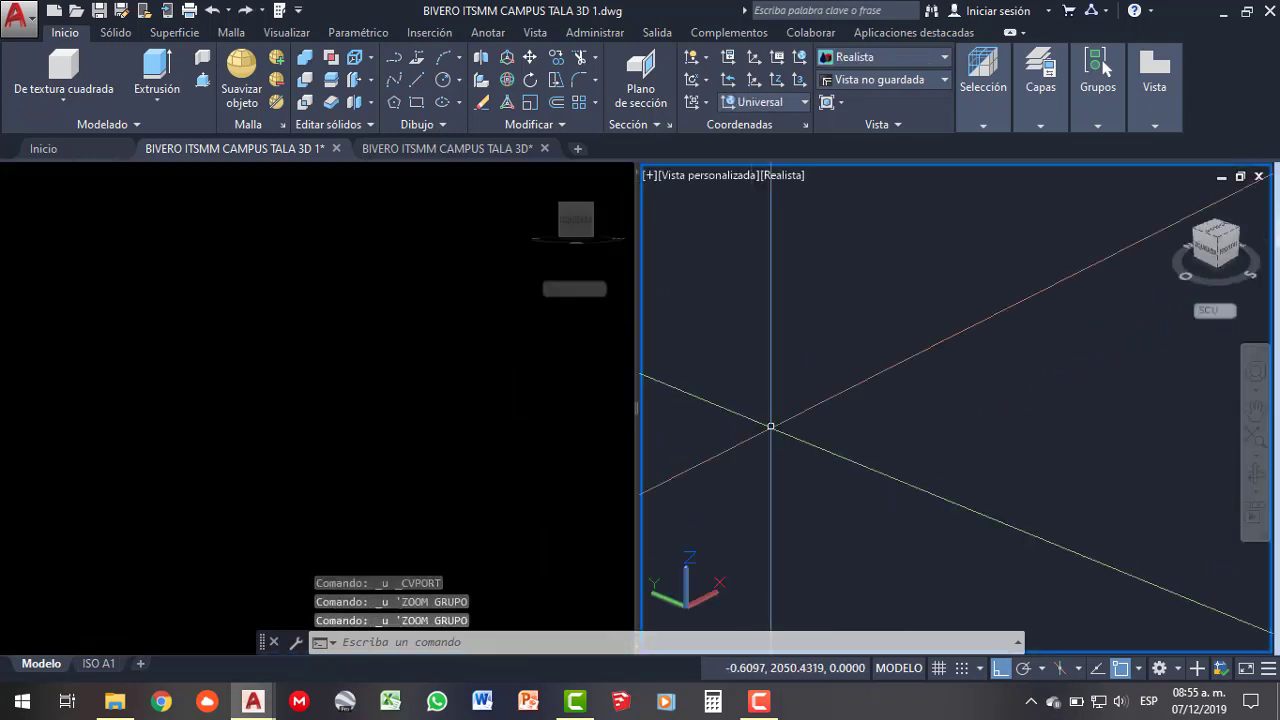
{"action": "key", "text": "Delete"}
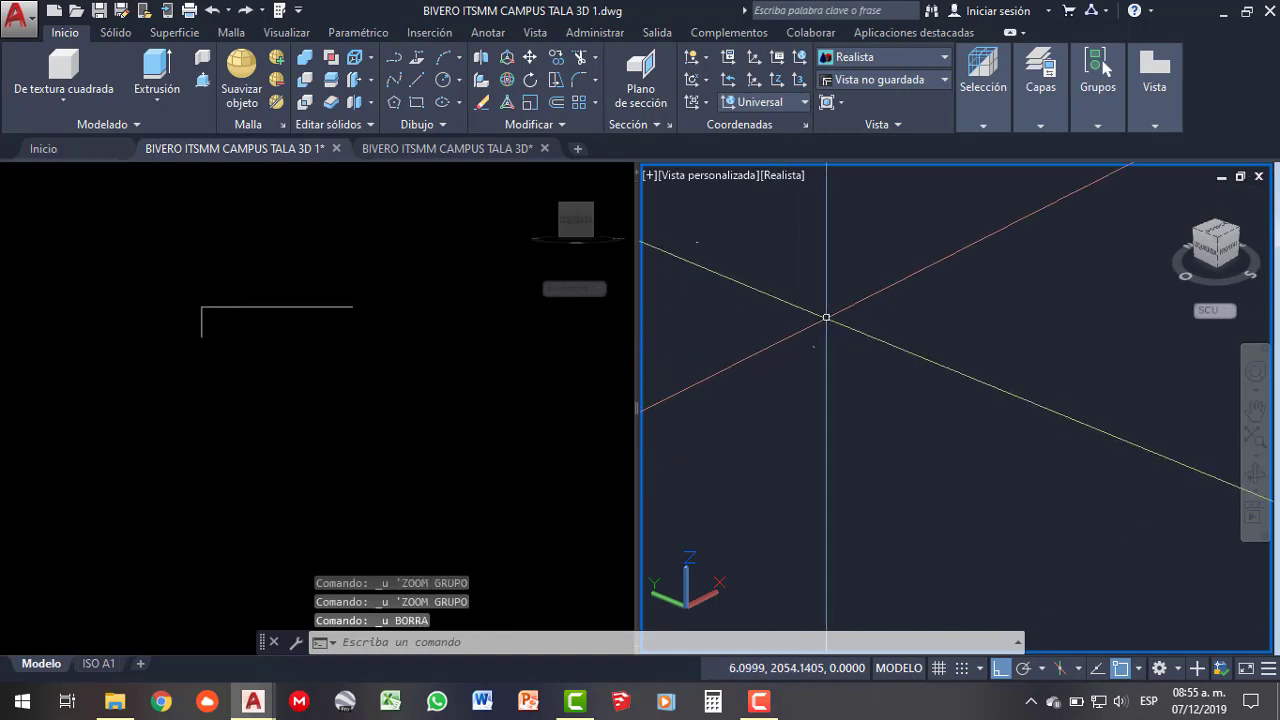
{"action": "scroll", "coordinate": [829, 314], "scroll_direction": "down", "scroll_amount": 1}
{"action": "key", "text": "ctrl+r"}
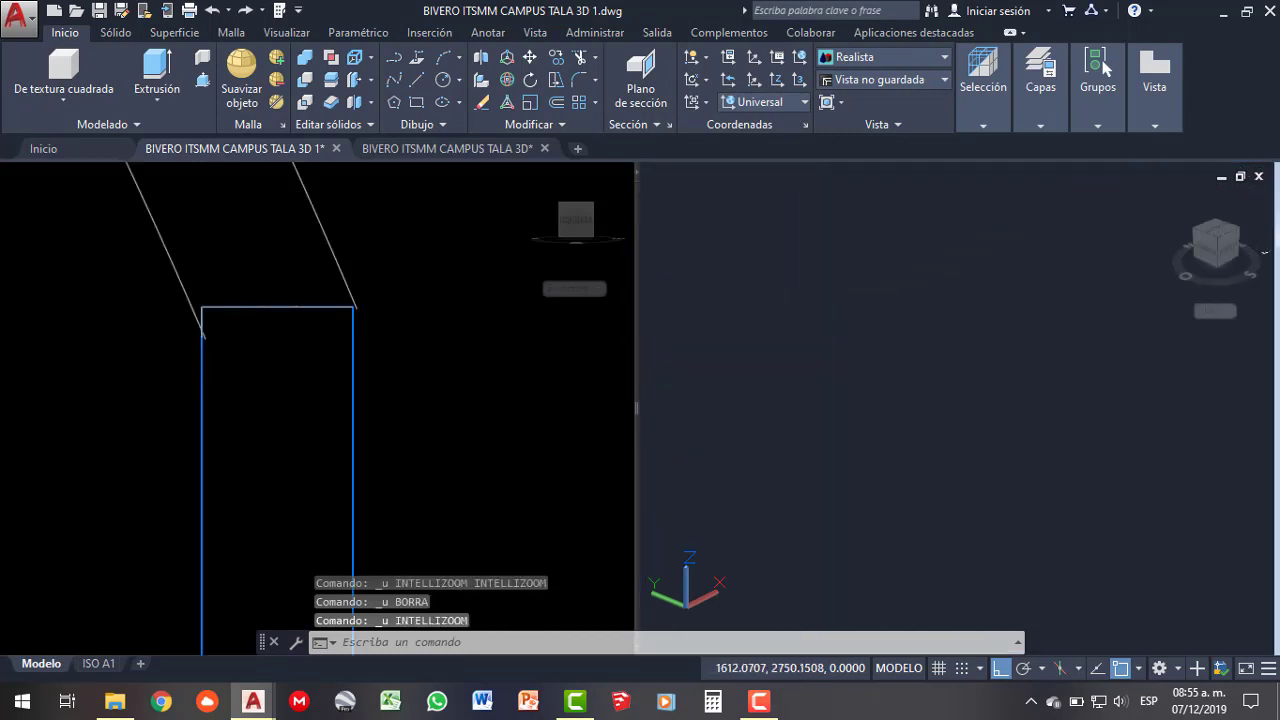
{"action": "left_click", "coordinate": [829, 314]}
{"action": "scroll", "coordinate": [849, 351], "scroll_direction": "up", "scroll_amount": 1}
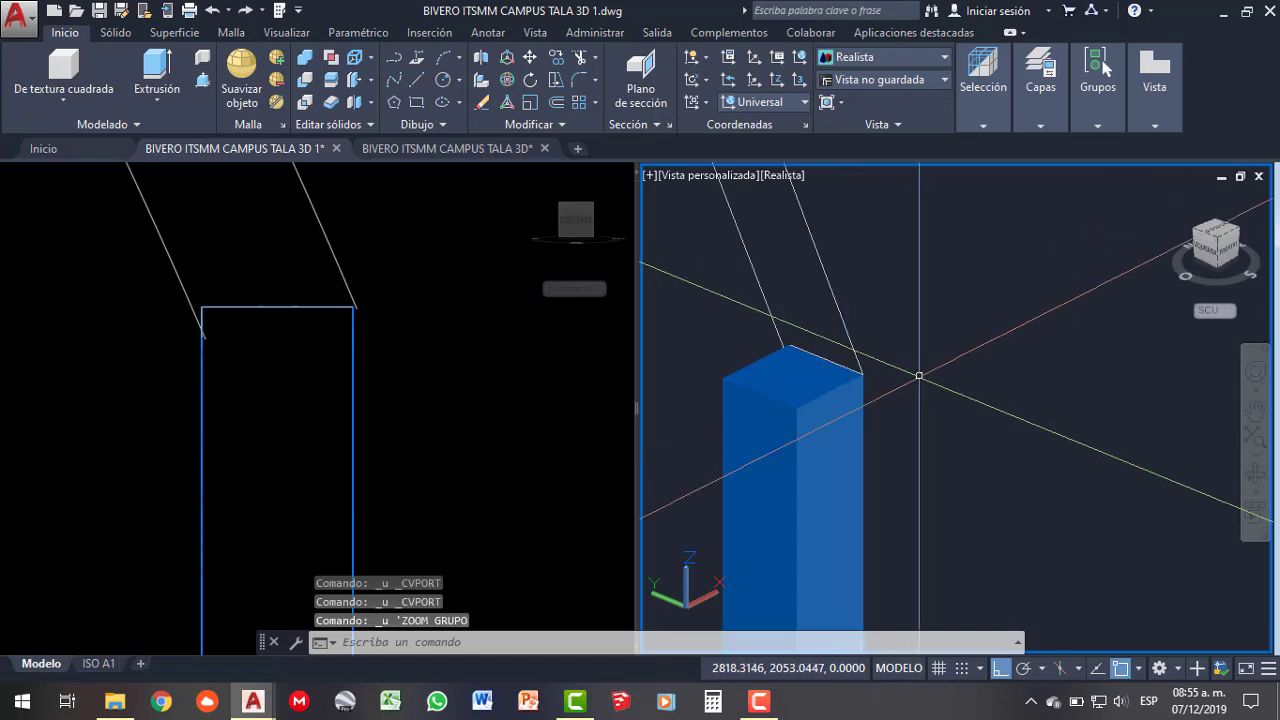
{"action": "left_click", "coordinate": [303, 388]}
{"action": "left_click", "coordinate": [129, 266]}
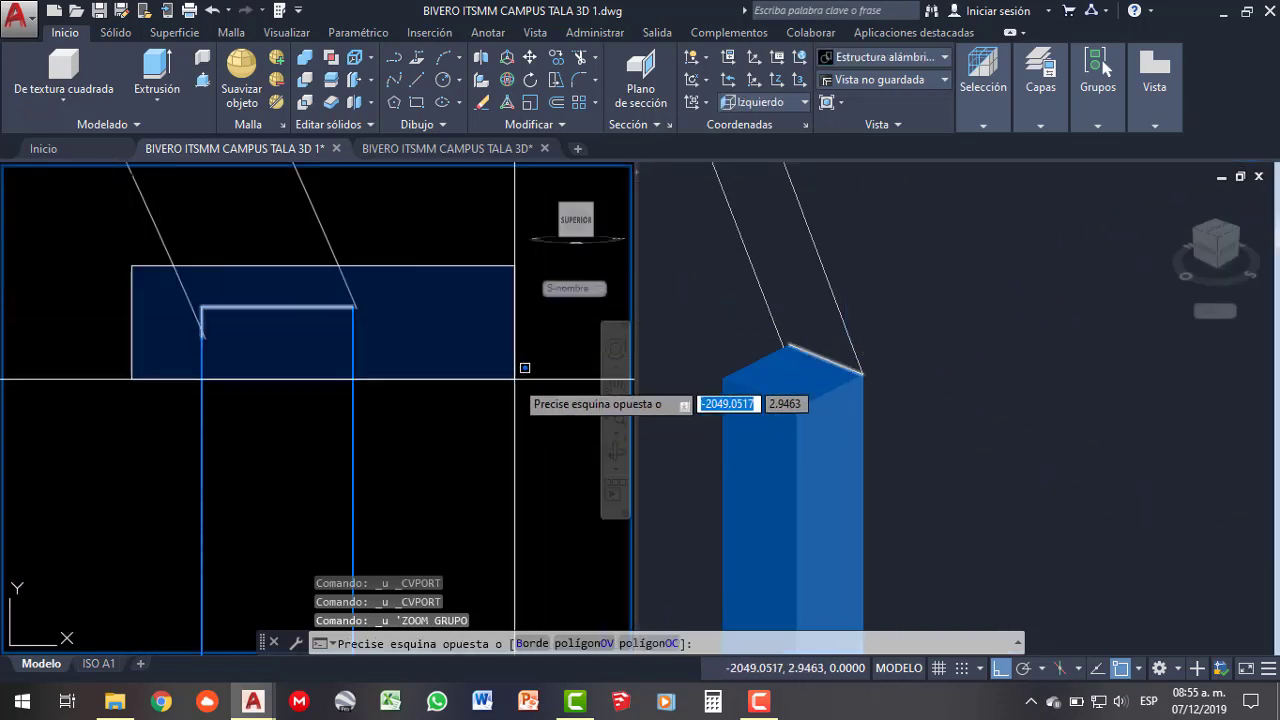
{"action": "left_click", "coordinate": [505, 350]}
{"action": "key", "text": "Delete"}
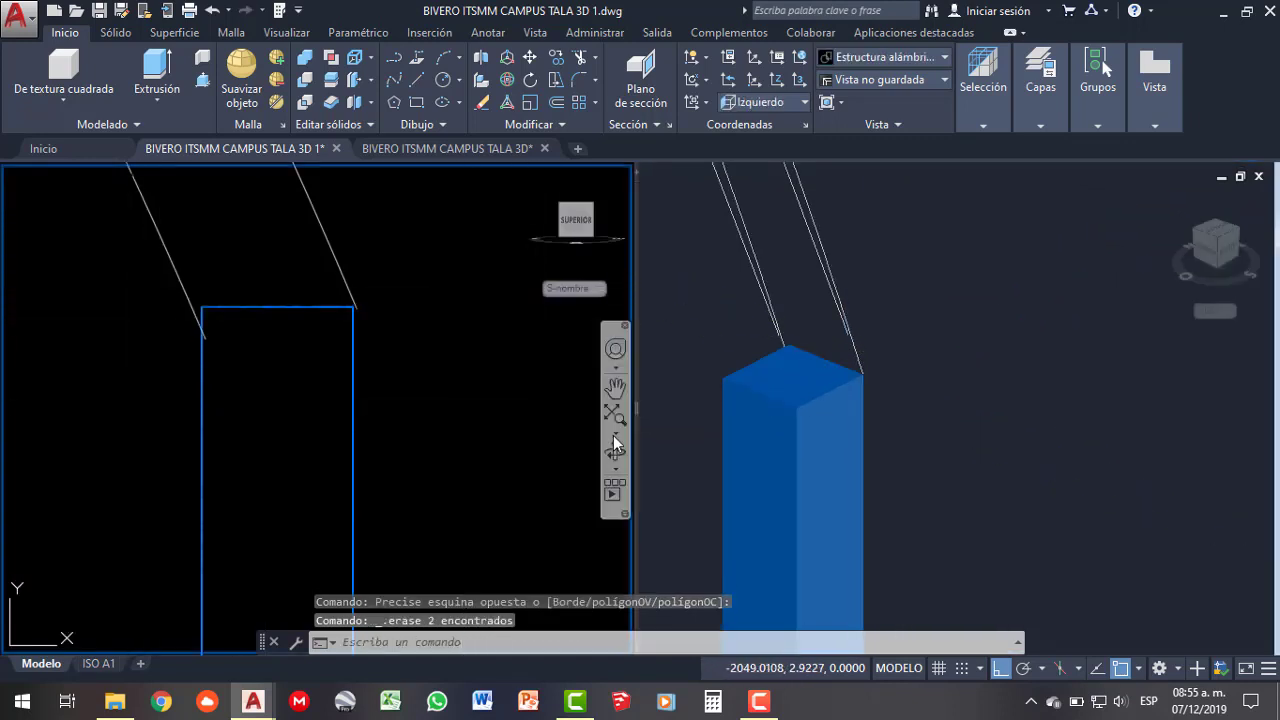
- Draw a short test polyline from the column's top corner, then erase it
{"action": "left_click", "coordinate": [617, 425]}
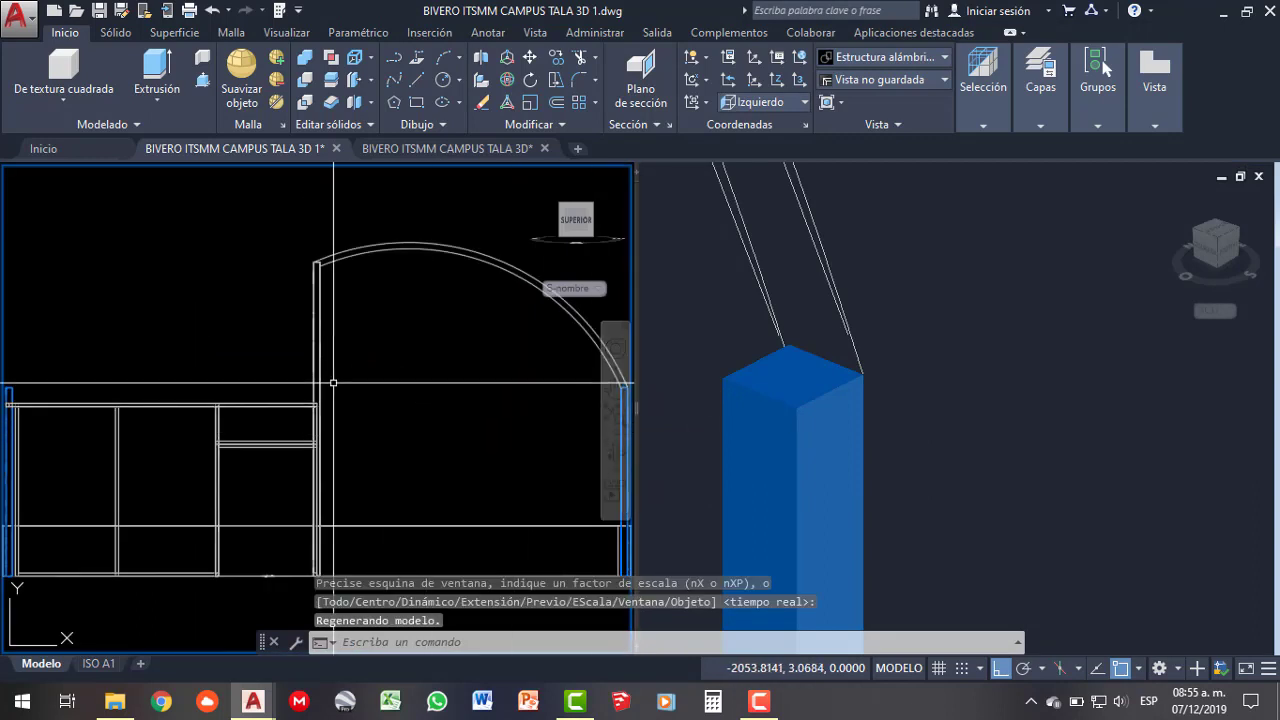
{"action": "scroll", "coordinate": [434, 386], "scroll_direction": "down", "scroll_amount": 3}
{"action": "scroll", "coordinate": [434, 386], "scroll_direction": "up", "scroll_amount": 1}
{"action": "scroll", "coordinate": [431, 390], "scroll_direction": "up", "scroll_amount": 2}
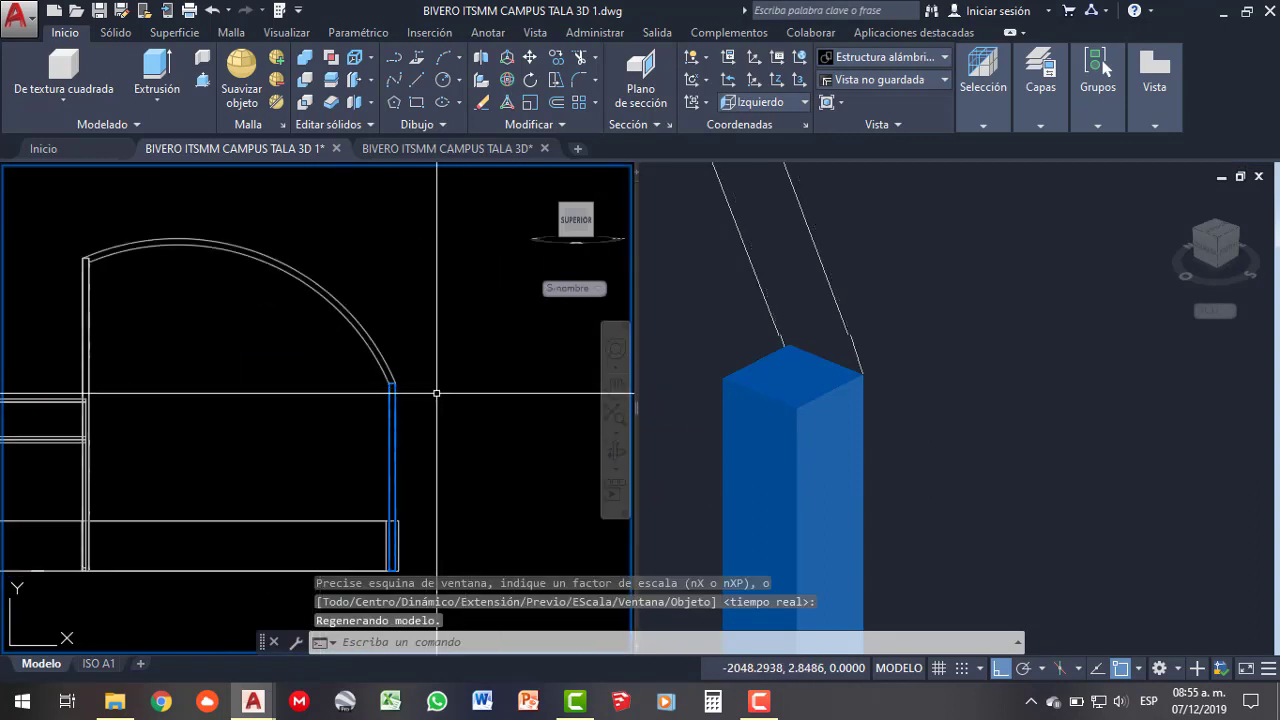
{"action": "scroll", "coordinate": [431, 390], "scroll_direction": "up", "scroll_amount": 1}
{"action": "scroll", "coordinate": [374, 383], "scroll_direction": "up", "scroll_amount": 3}
{"action": "scroll", "coordinate": [423, 366], "scroll_direction": "up", "scroll_amount": 2}
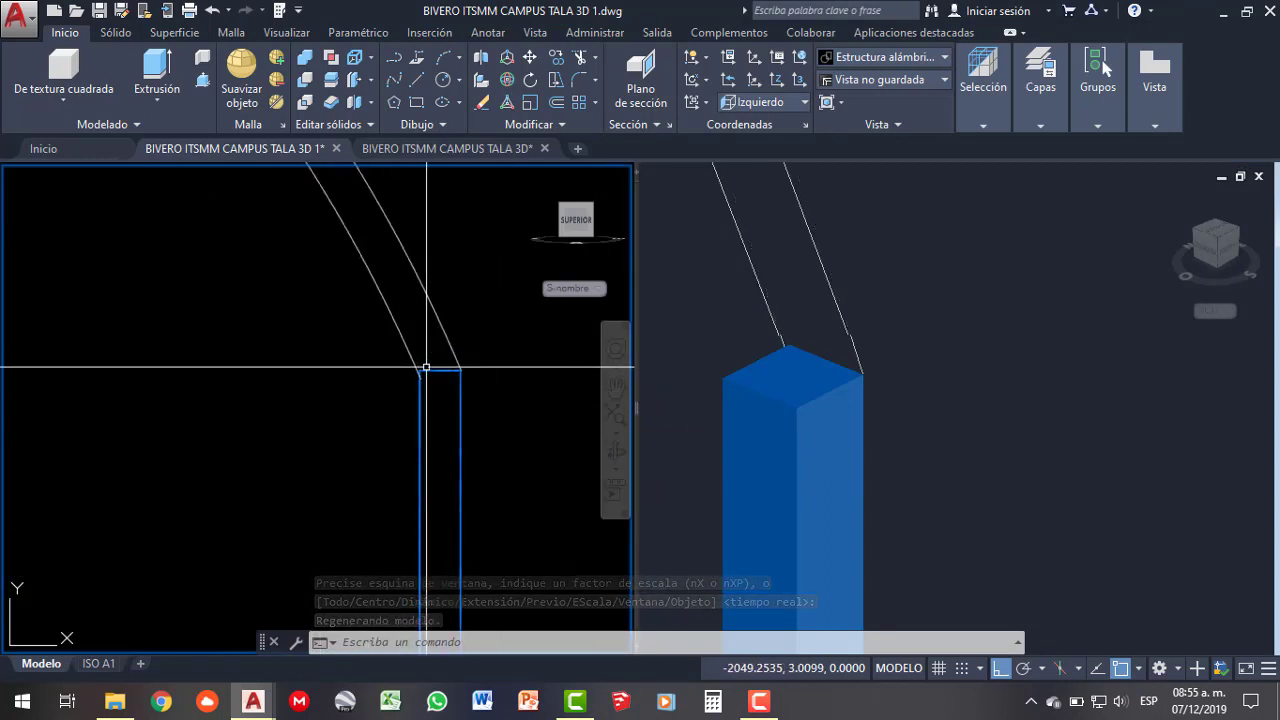
{"action": "scroll", "coordinate": [450, 365], "scroll_direction": "up", "scroll_amount": 2}
{"action": "scroll", "coordinate": [455, 365], "scroll_direction": "up", "scroll_amount": 2}
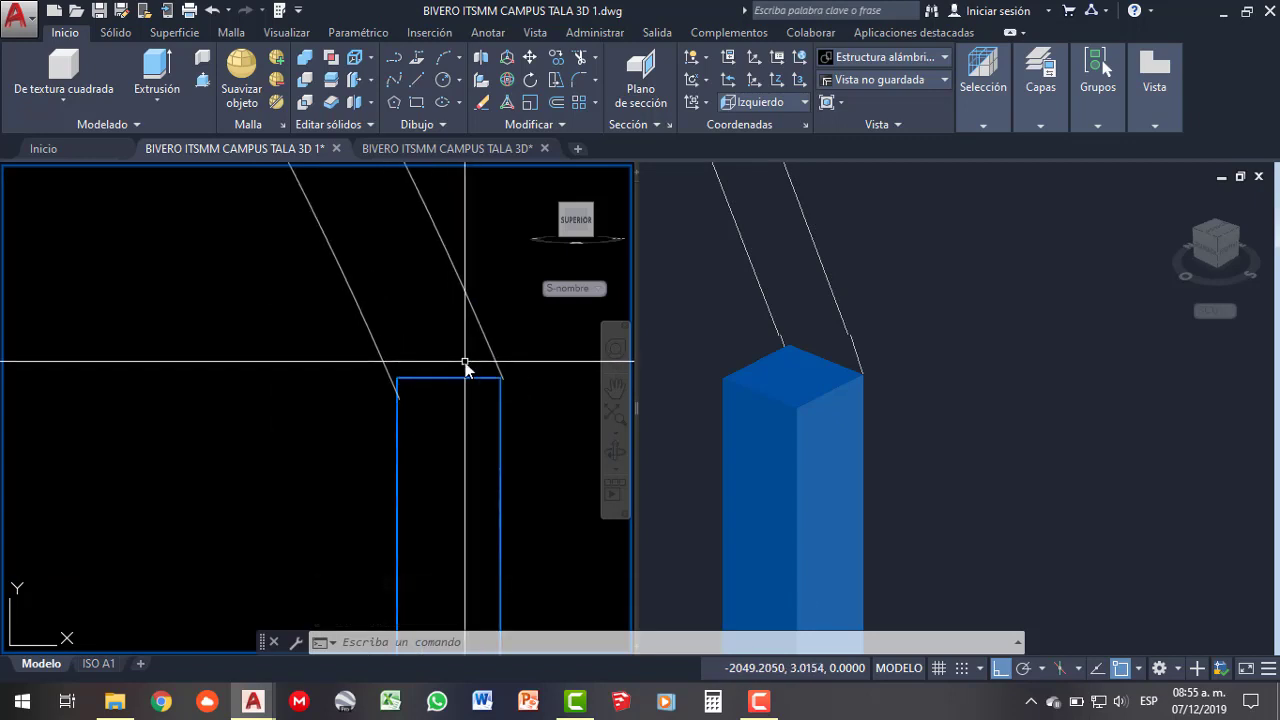
{"action": "type", "text": "pl"}
{"action": "key", "text": "Return"}
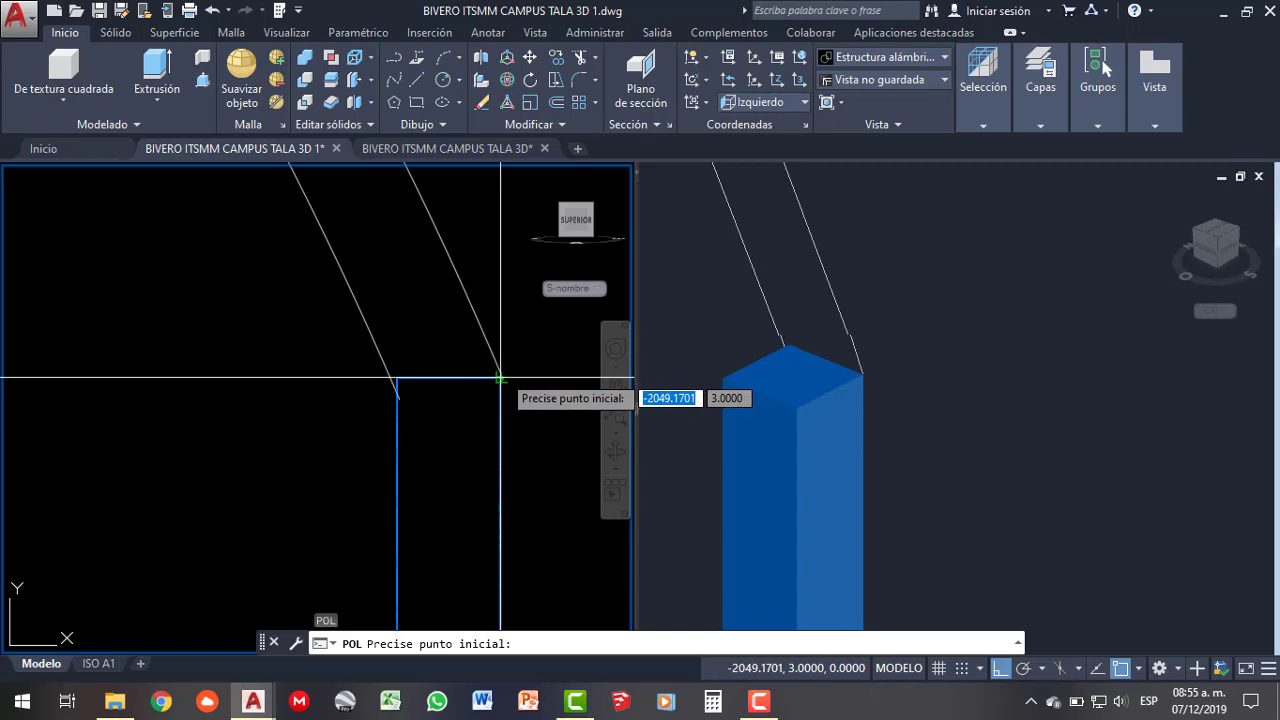
{"action": "left_click", "coordinate": [500, 378]}
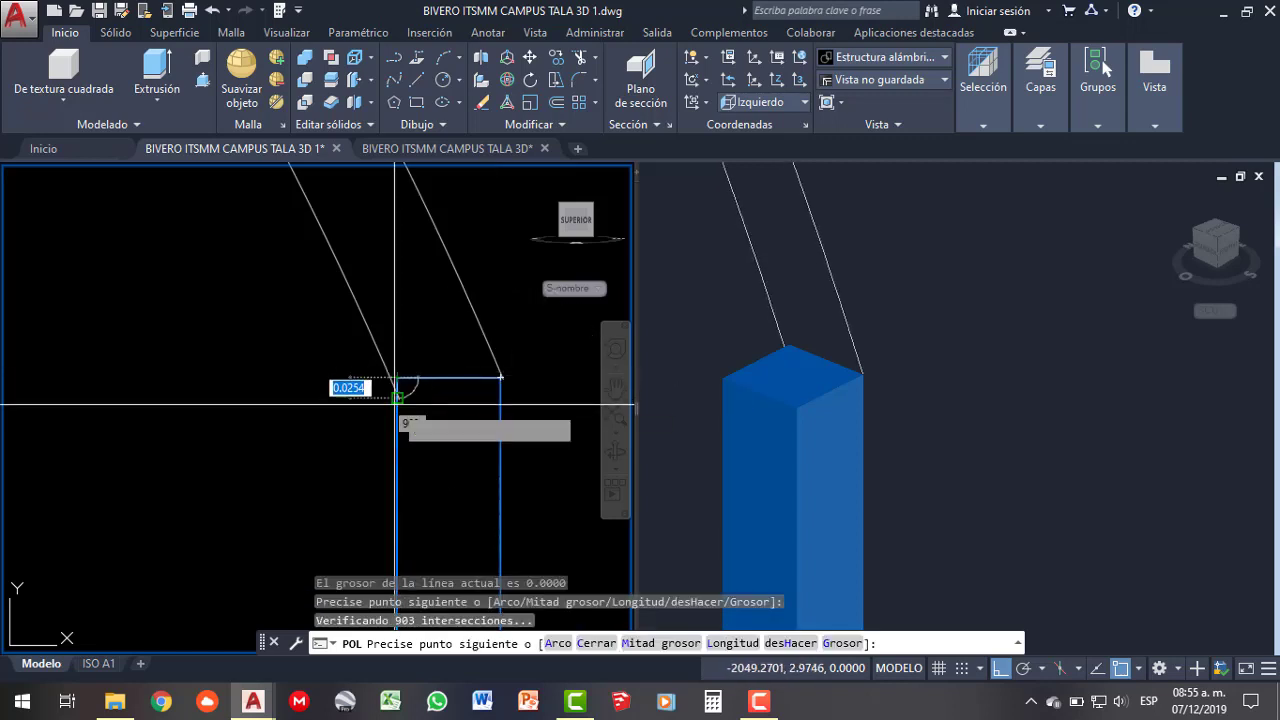
{"action": "left_click", "coordinate": [397, 397]}
{"action": "key", "text": "Escape"}
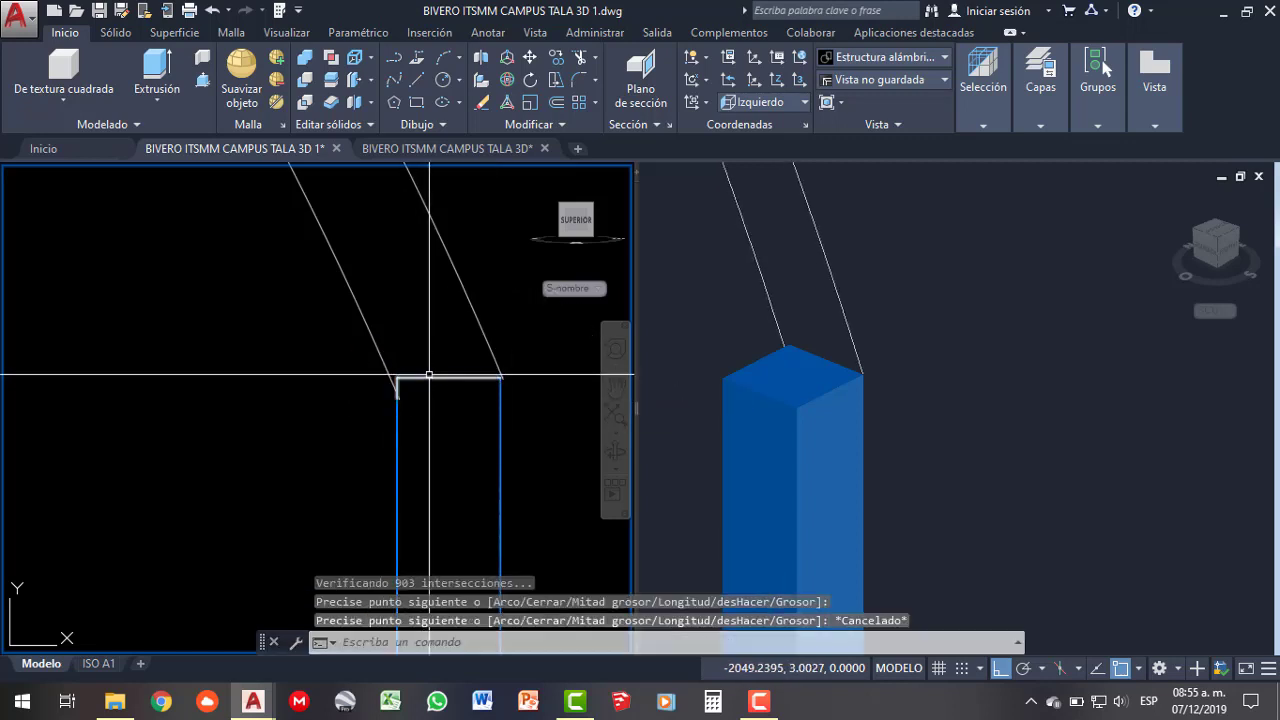
{"action": "left_click", "coordinate": [429, 377]}
{"action": "key", "text": "Delete"}
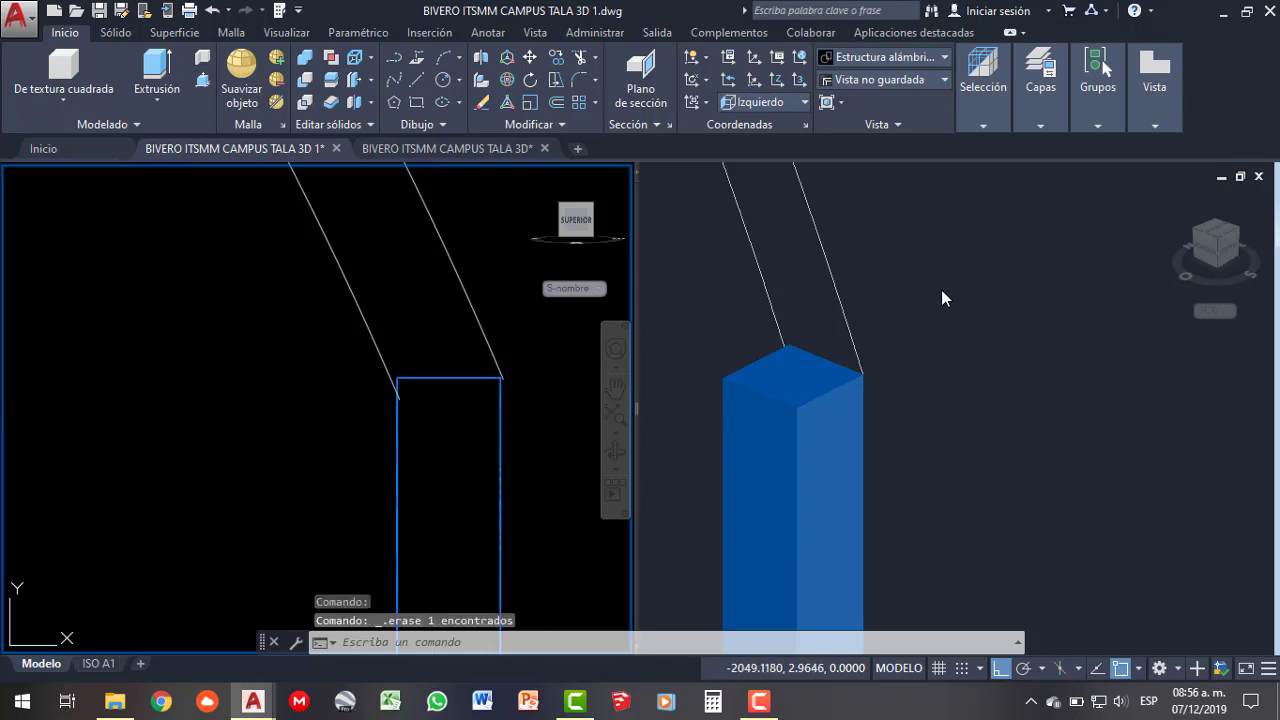
- Set the 3D viewport to 2D Wireframe, then abandon a trial polyline there
{"action": "left_click", "coordinate": [941, 289]}
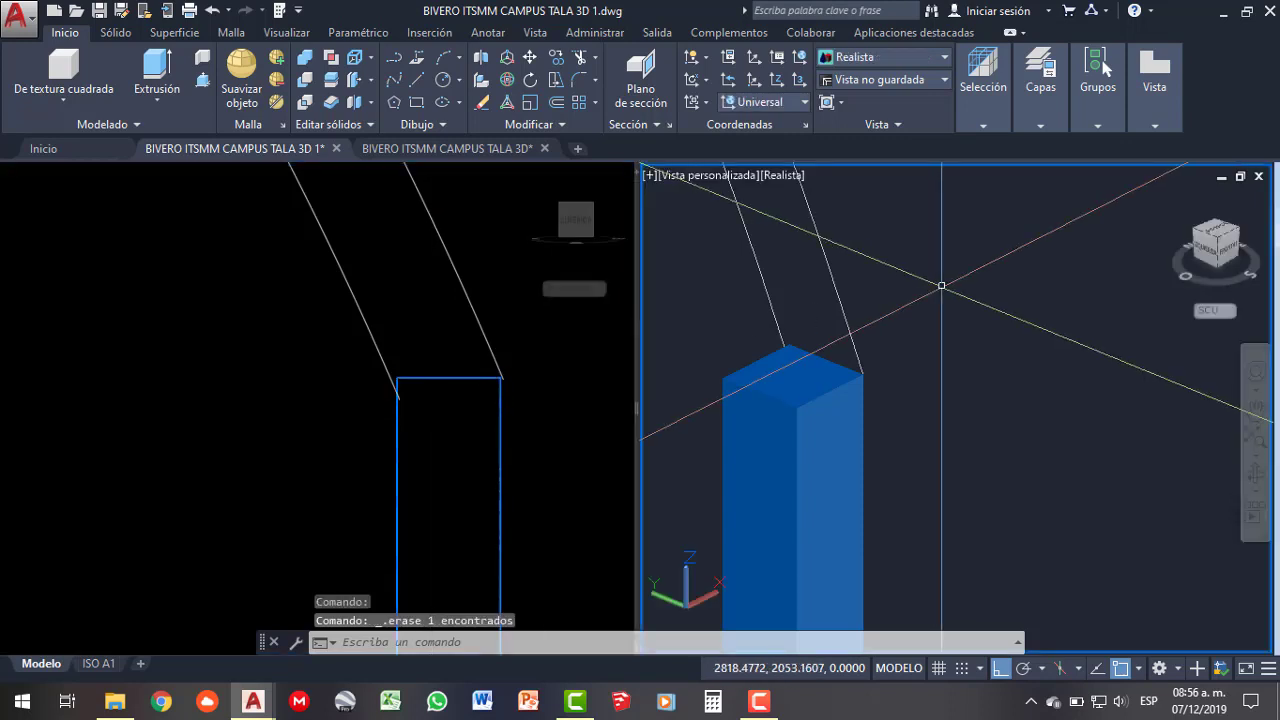
{"action": "left_click", "coordinate": [785, 176]}
{"action": "left_click", "coordinate": [857, 225]}
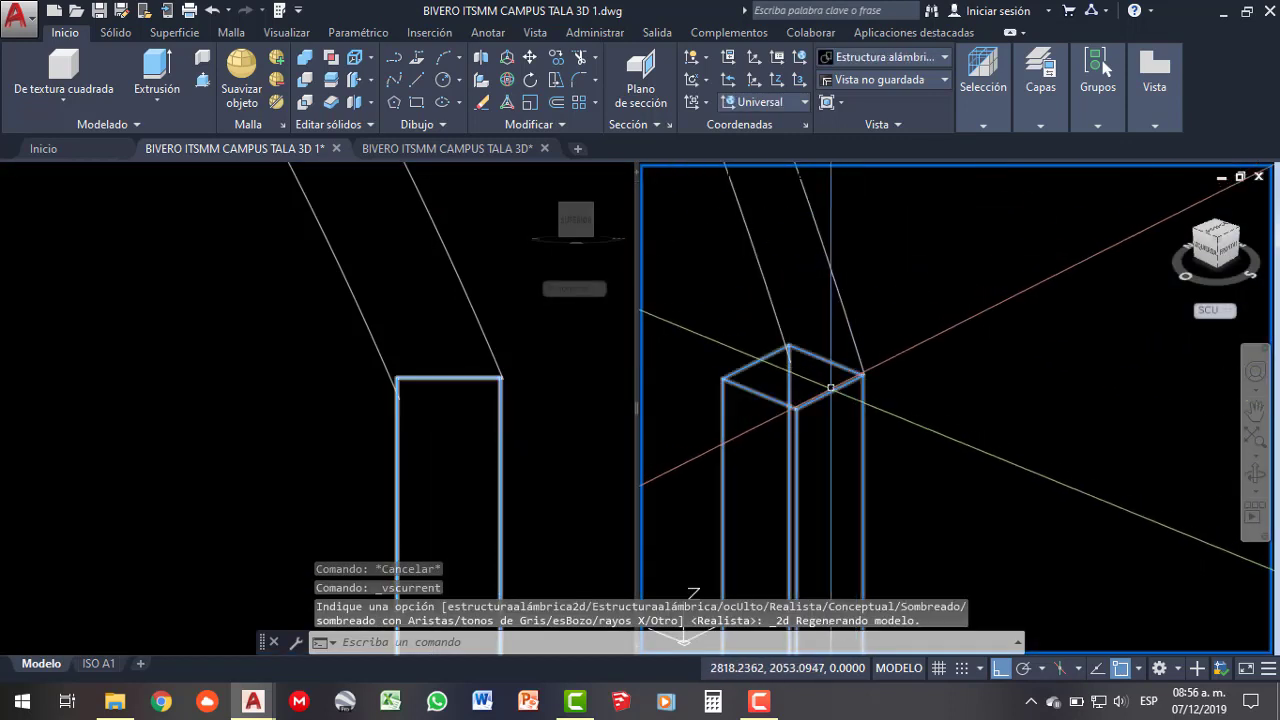
{"action": "type", "text": "Pol"}
{"action": "key", "text": "Return"}
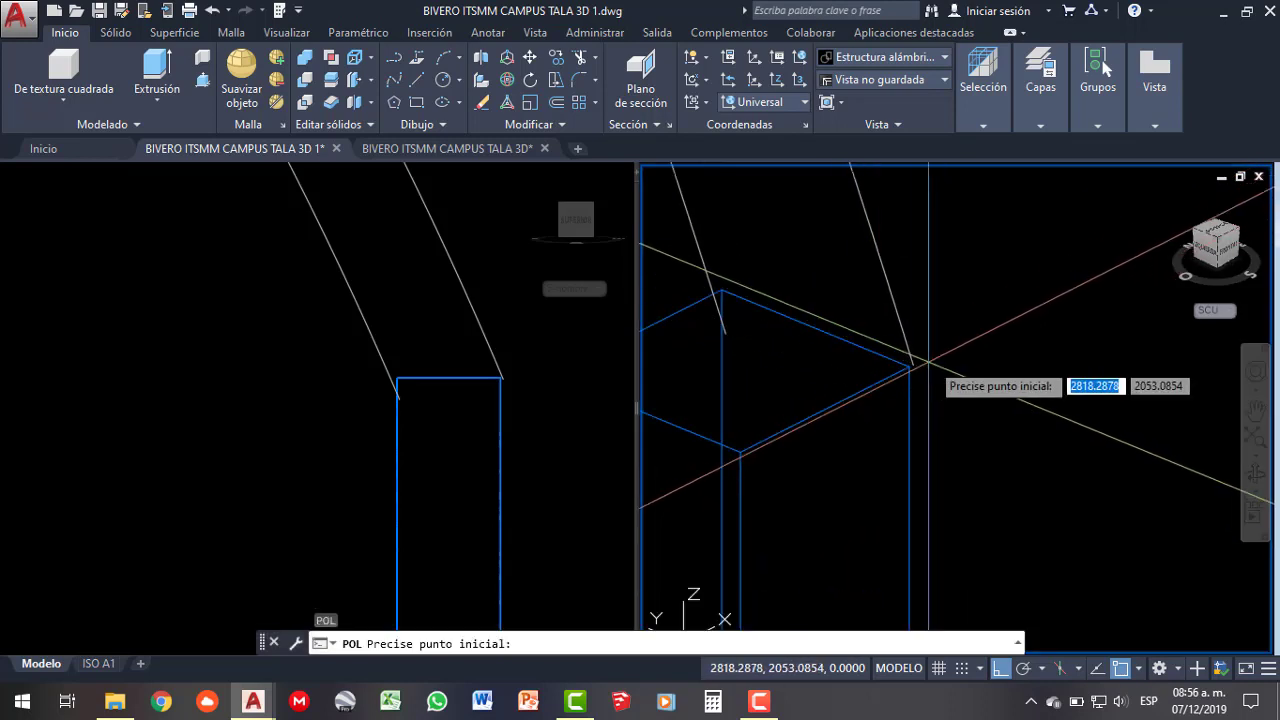
{"action": "left_click", "coordinate": [909, 366]}
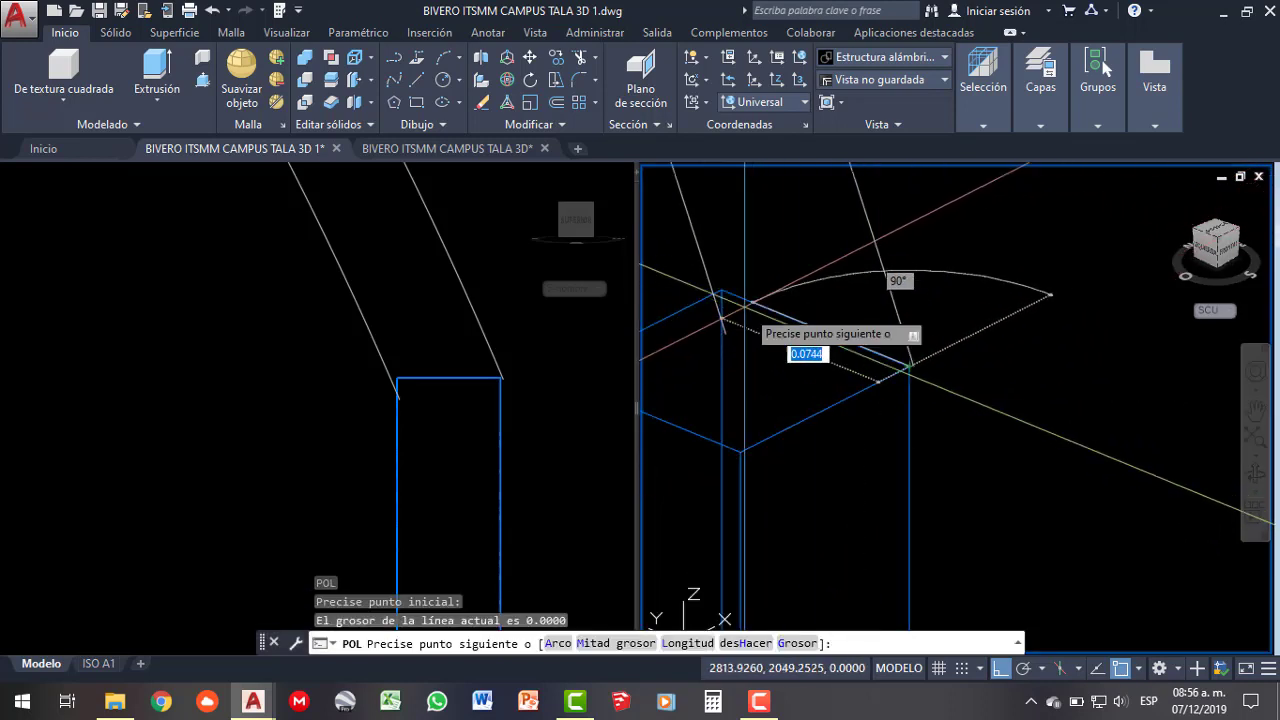
{"action": "scroll", "coordinate": [736, 295], "scroll_direction": "up", "scroll_amount": 3}
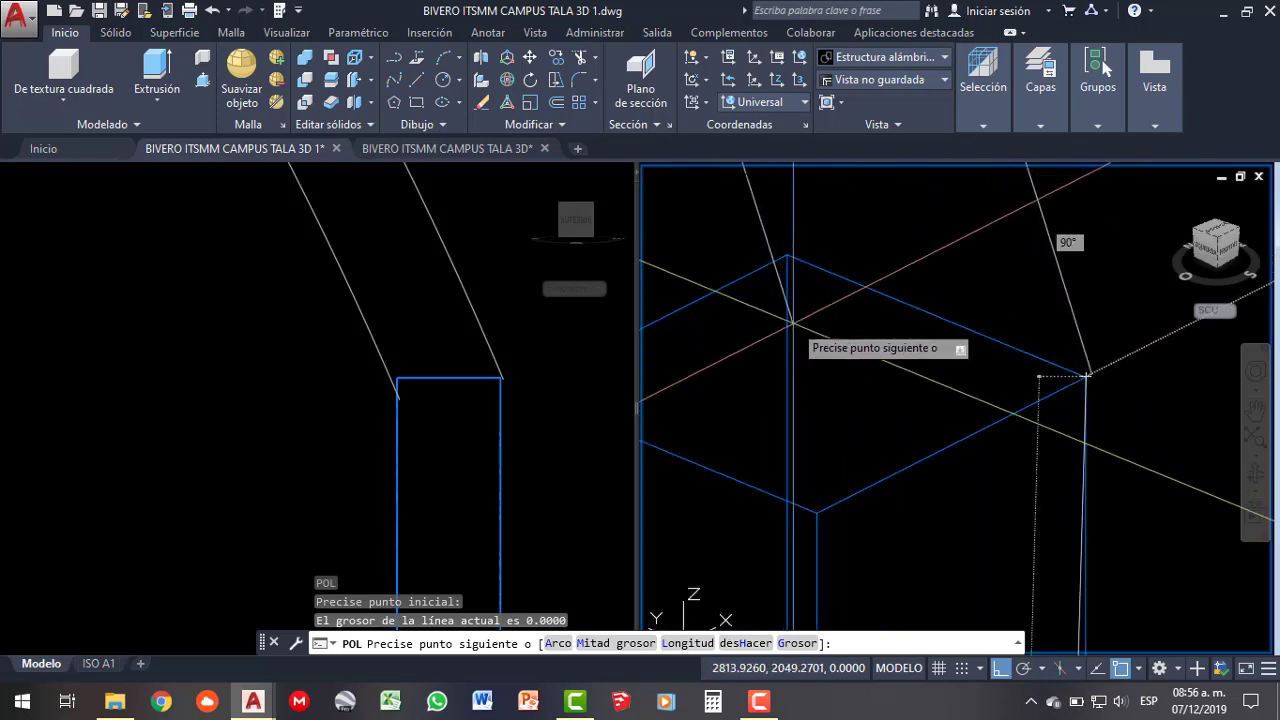
{"action": "key", "text": "Escape"}
- In the Left view, draw a polyline from the column's top-left to top-right corner
{"action": "left_click", "coordinate": [400, 374]}
{"action": "type", "text": "pl"}
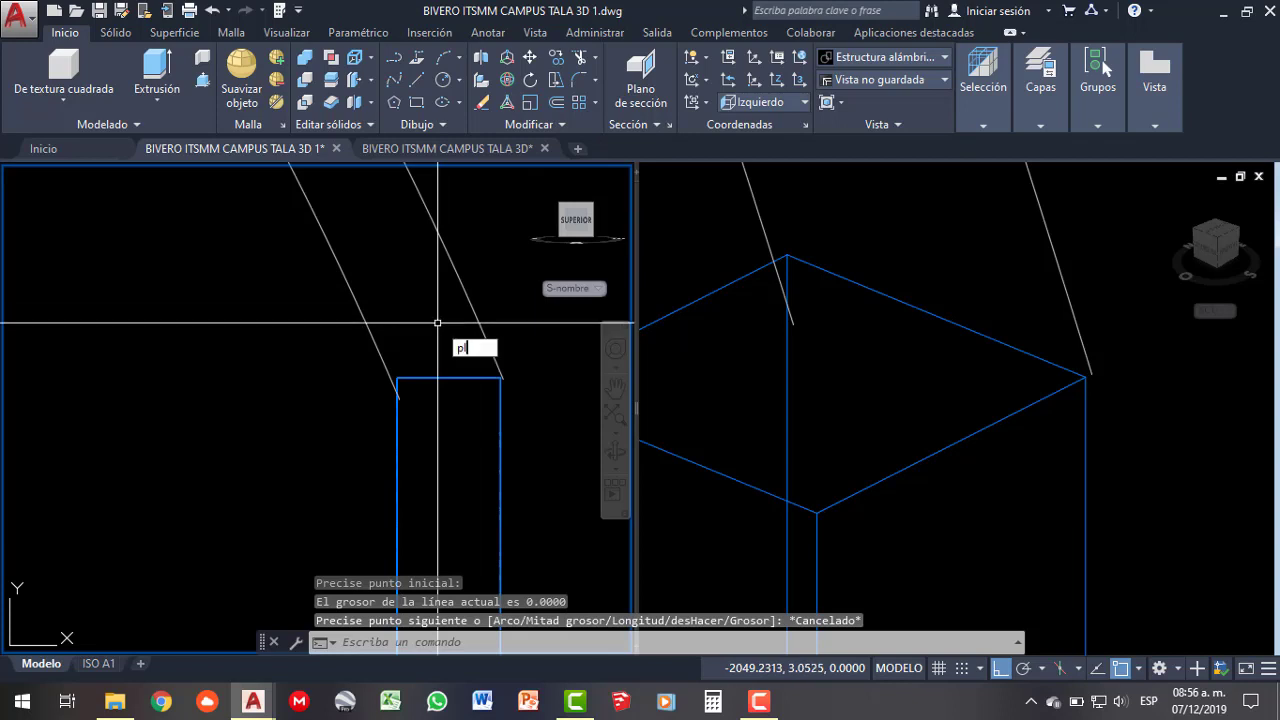
{"action": "key", "text": "Return"}
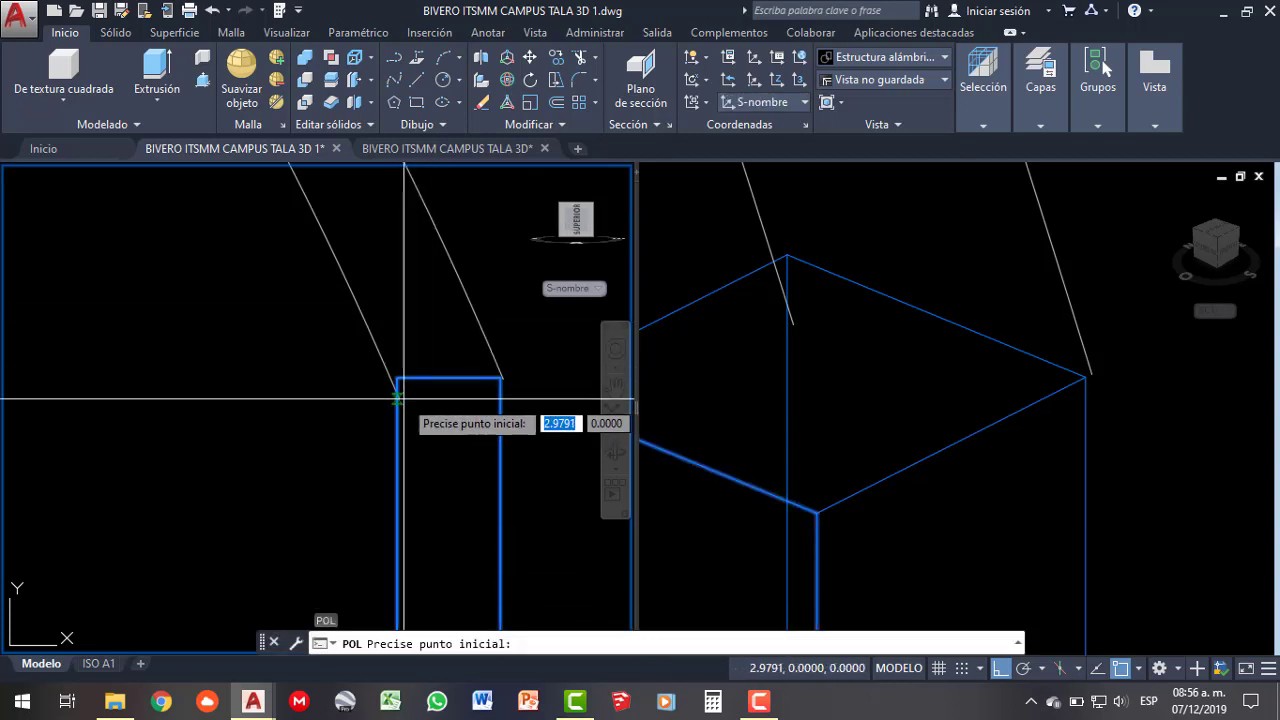
{"action": "left_click", "coordinate": [397, 380]}
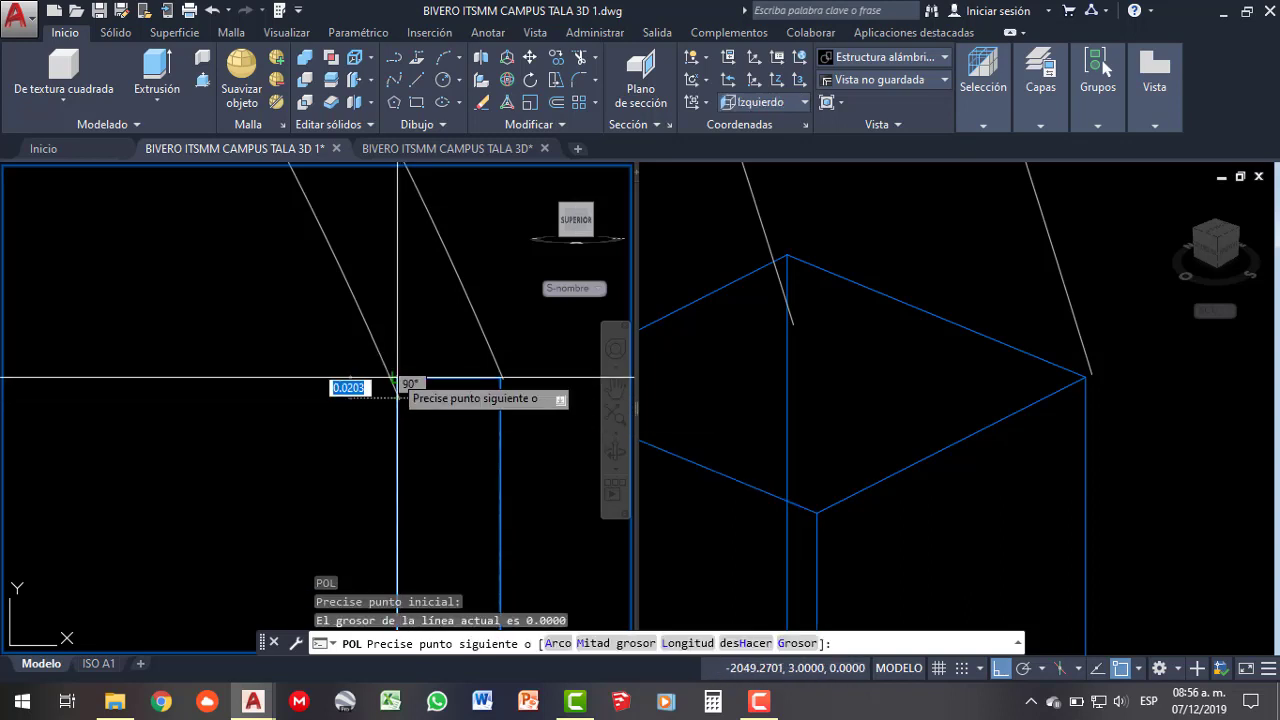
{"action": "left_click", "coordinate": [397, 380]}
{"action": "left_click", "coordinate": [500, 379]}
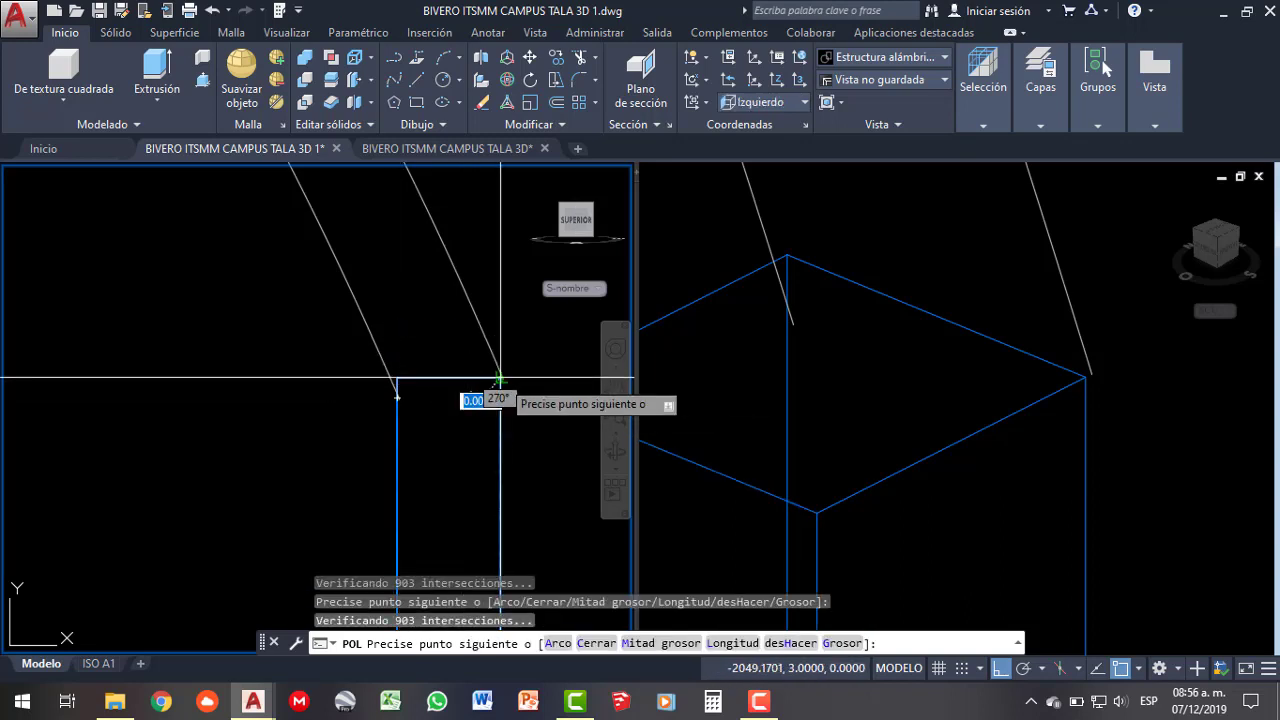
{"action": "key", "text": "Return"}
{"action": "left_click", "coordinate": [500, 379]}
{"action": "left_click", "coordinate": [969, 326]}
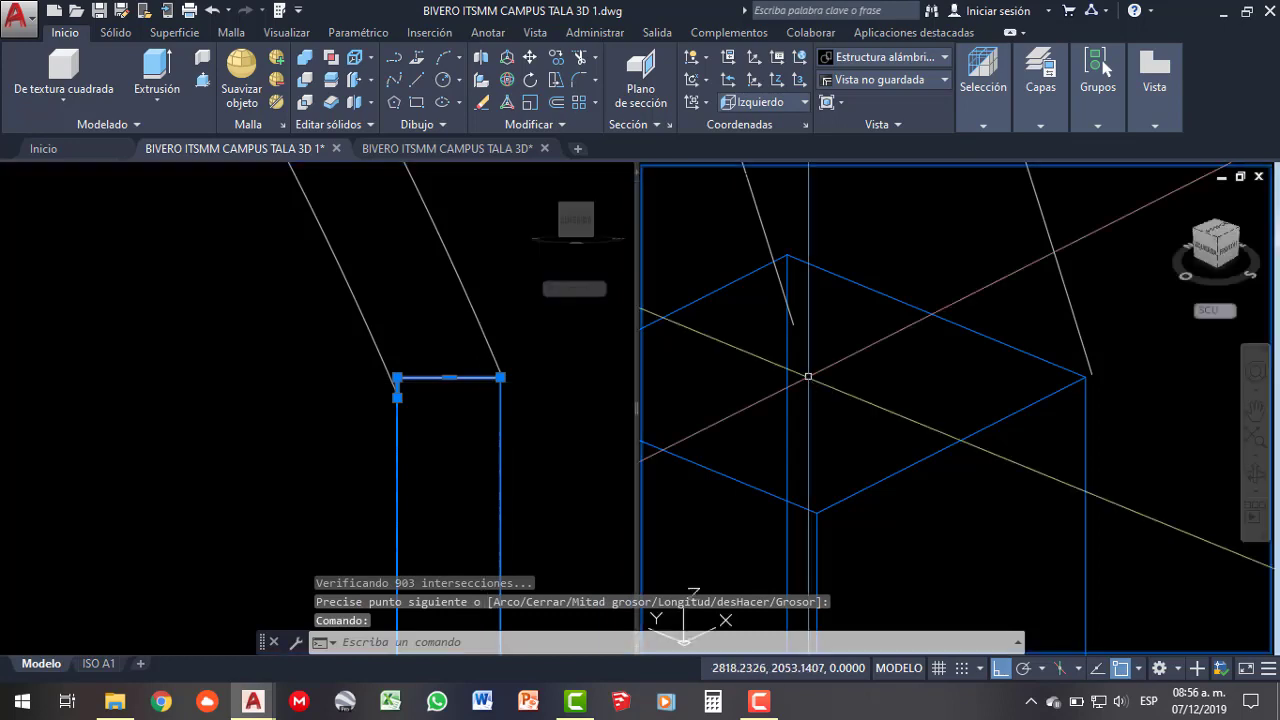
- Move the roof frame lines onto the column's top corner in the 3D view
{"action": "scroll", "coordinate": [969, 326], "scroll_direction": "down", "scroll_amount": 5}
{"action": "scroll", "coordinate": [969, 326], "scroll_direction": "up", "scroll_amount": 5}
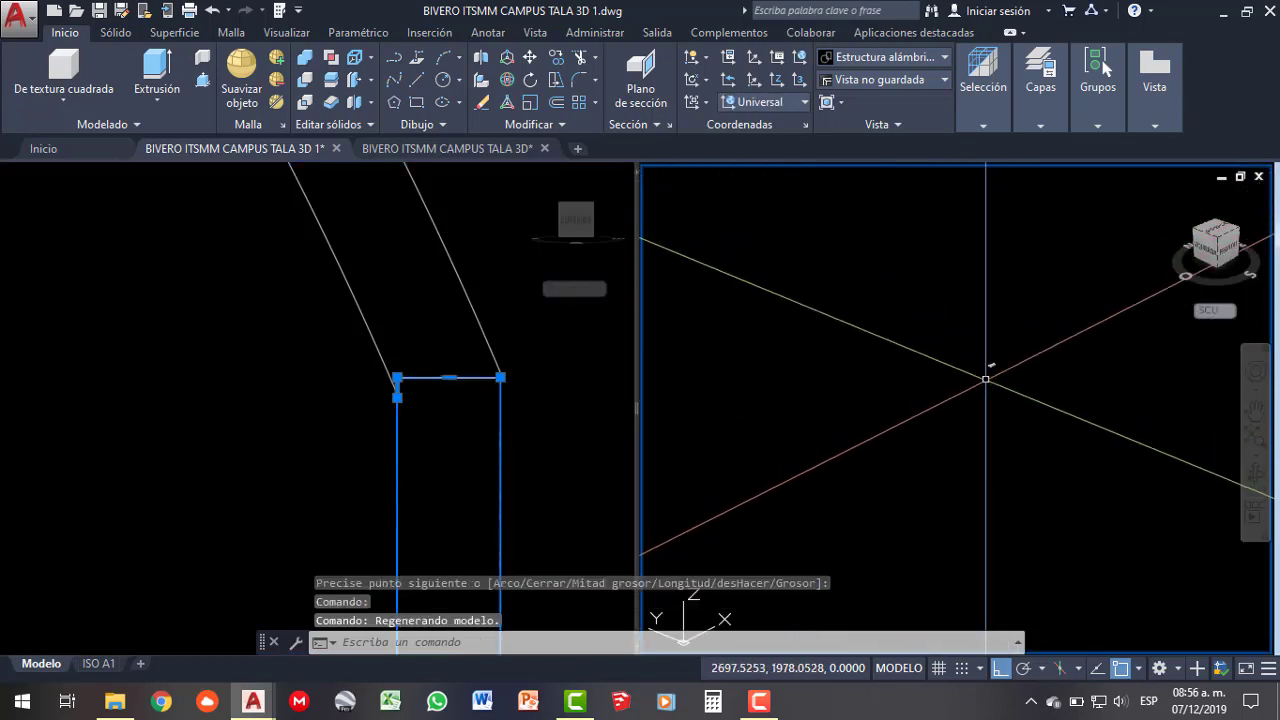
{"action": "scroll", "coordinate": [819, 483], "scroll_direction": "down", "scroll_amount": 3}
{"action": "scroll", "coordinate": [934, 463], "scroll_direction": "up", "scroll_amount": 3}
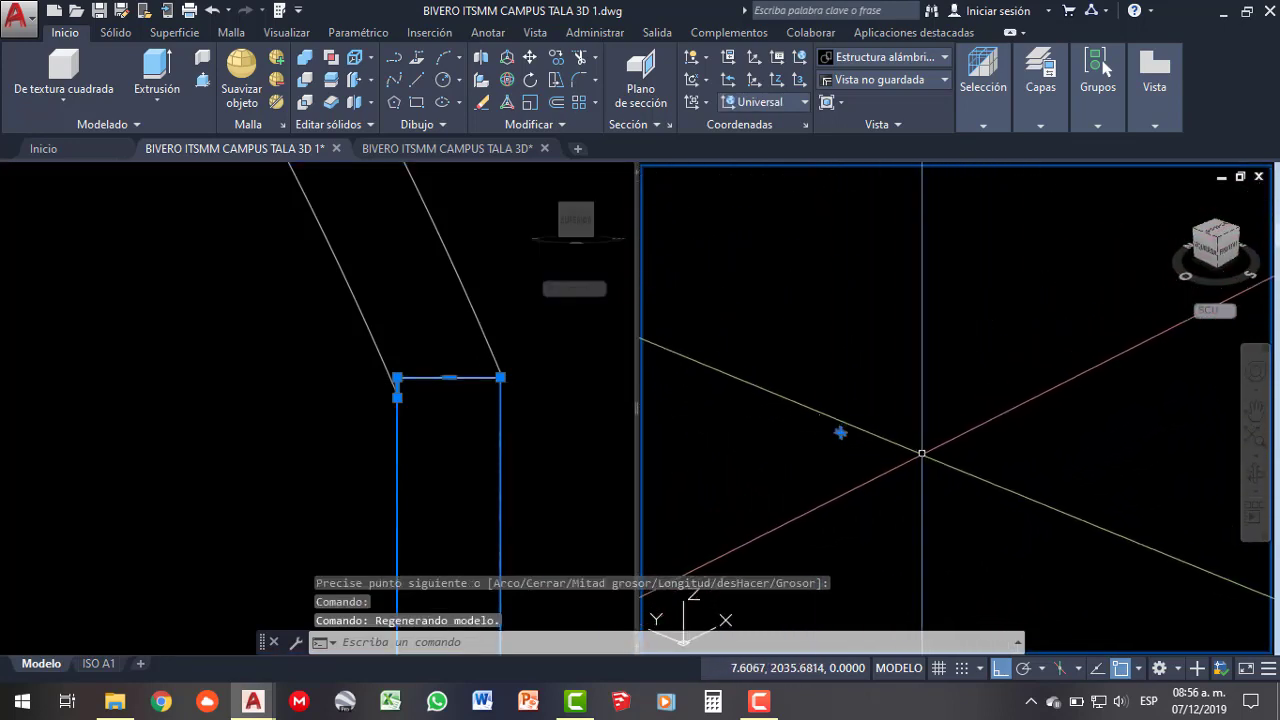
{"action": "middle_click_drag", "start_coordinate": [837, 434], "coordinate": [709, 417]}
{"action": "scroll", "coordinate": [709, 417], "scroll_direction": "up", "scroll_amount": 5}
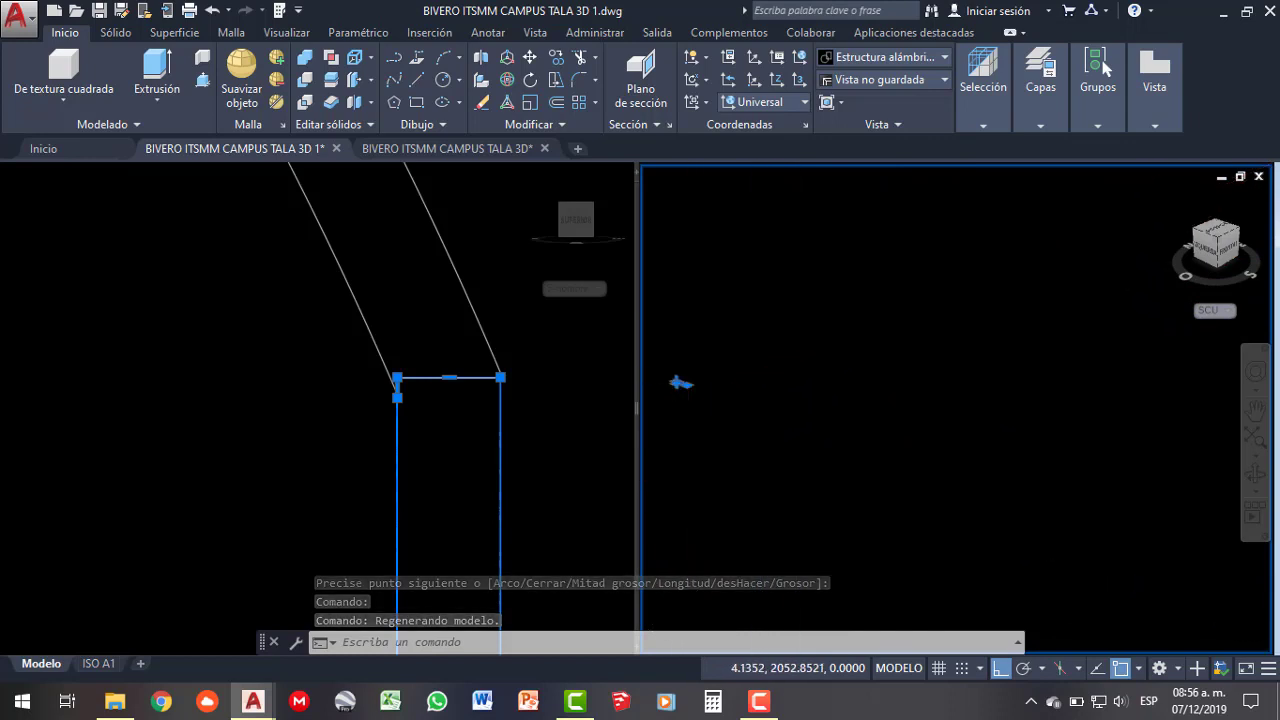
{"action": "scroll", "coordinate": [677, 380], "scroll_direction": "down", "scroll_amount": 5}
{"action": "middle_click_drag", "start_coordinate": [679, 367], "coordinate": [737, 375]}
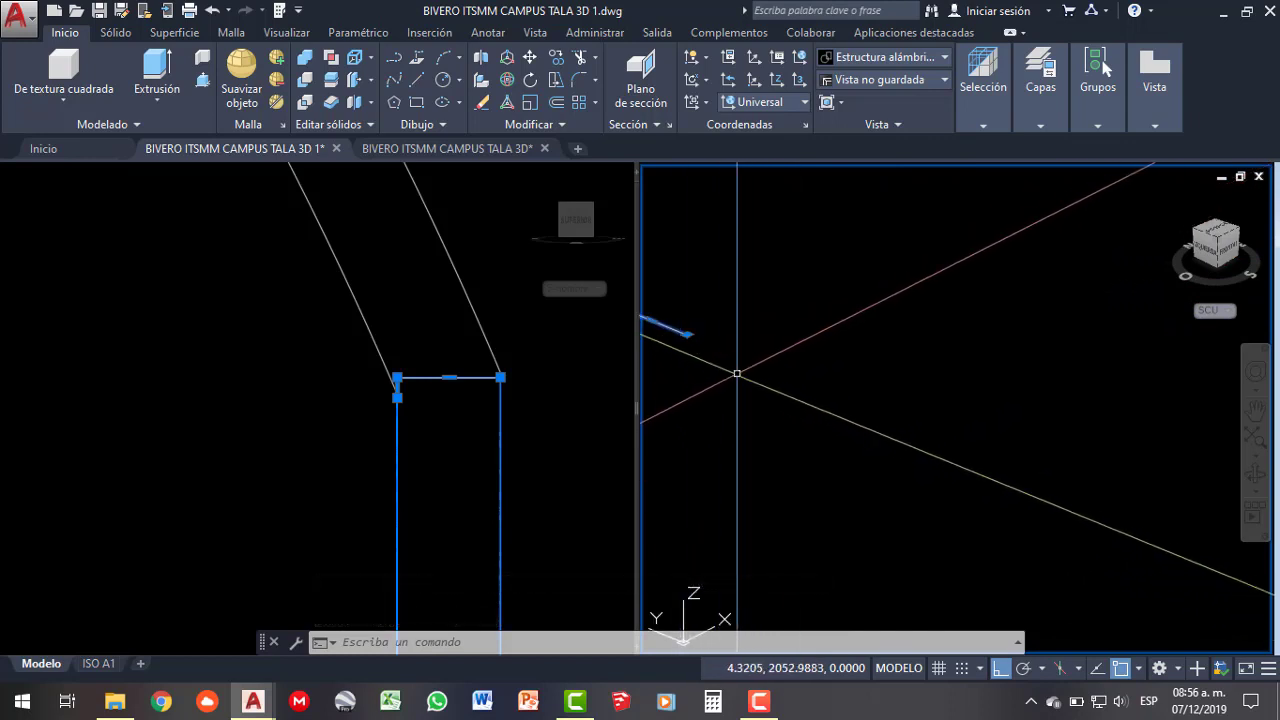
{"action": "left_click", "coordinate": [538, 58]}
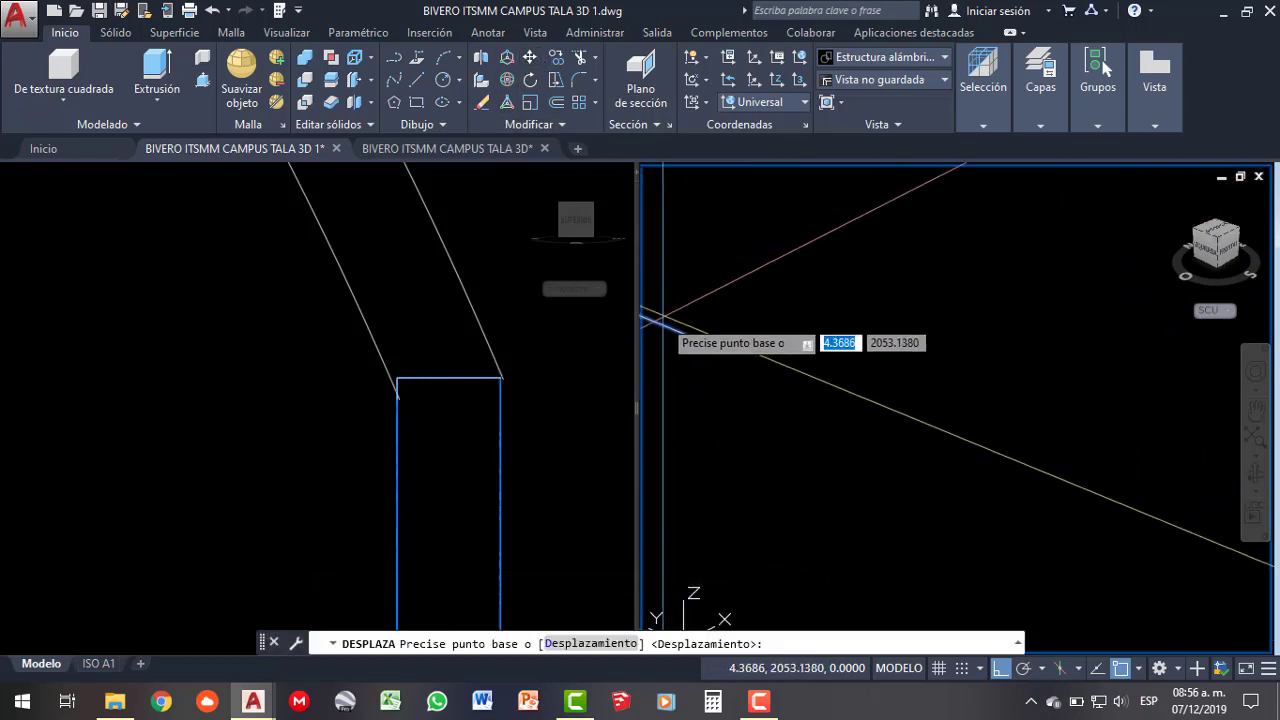
{"action": "left_click", "coordinate": [687, 333]}
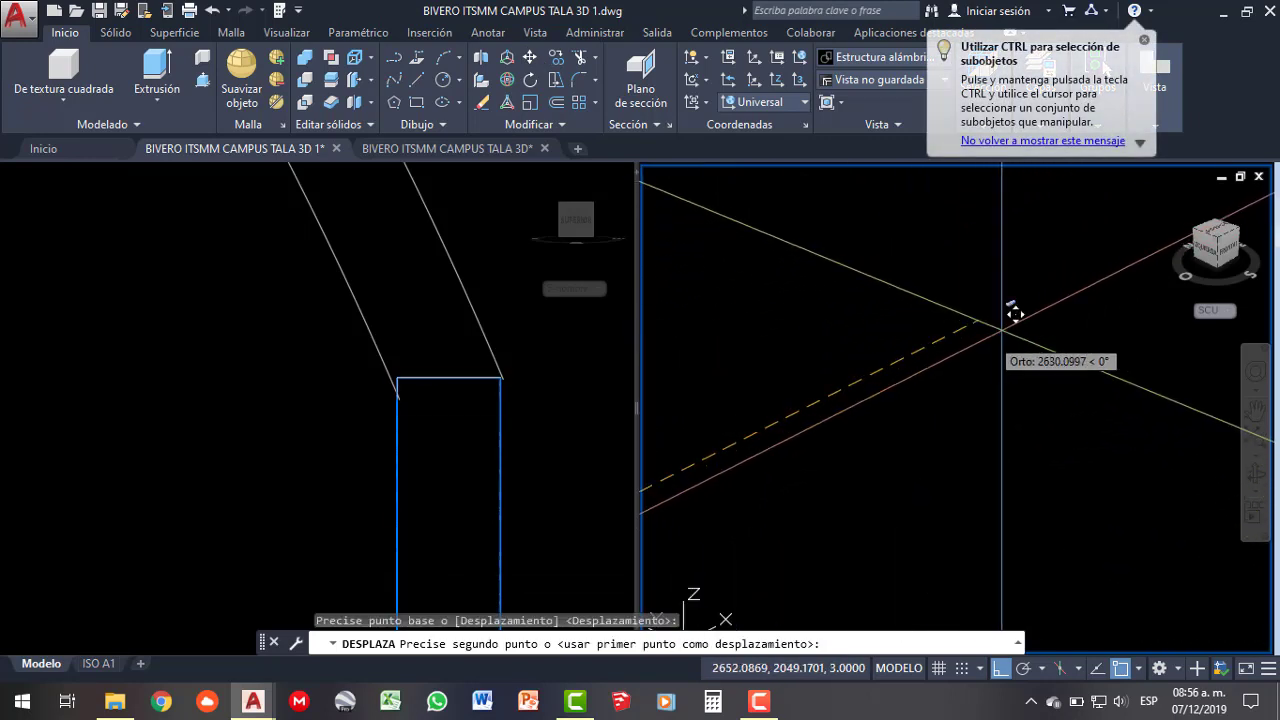
{"action": "scroll", "coordinate": [950, 300], "scroll_direction": "up", "scroll_amount": 2}
{"action": "scroll", "coordinate": [950, 300], "scroll_direction": "up", "scroll_amount": 2}
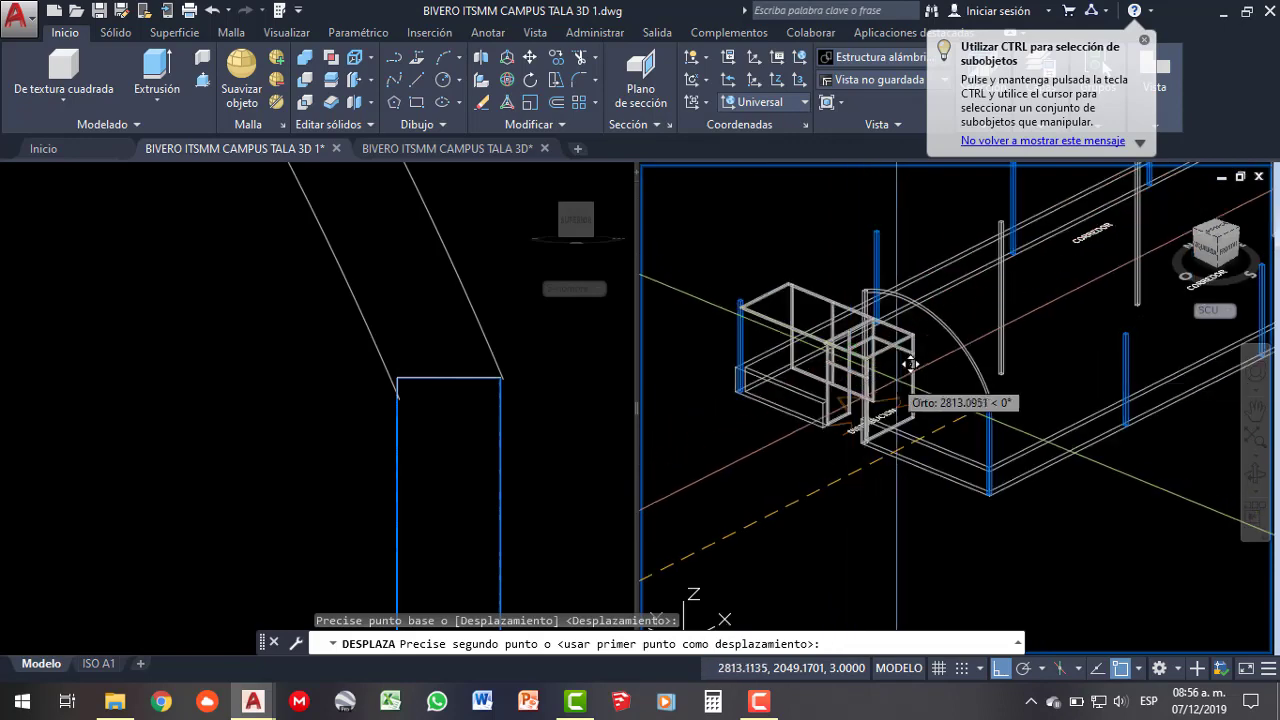
{"action": "scroll", "coordinate": [950, 300], "scroll_direction": "up", "scroll_amount": 2}
{"action": "scroll", "coordinate": [1060, 395], "scroll_direction": "up", "scroll_amount": 2}
{"action": "scroll", "coordinate": [1031, 391], "scroll_direction": "up", "scroll_amount": 2}
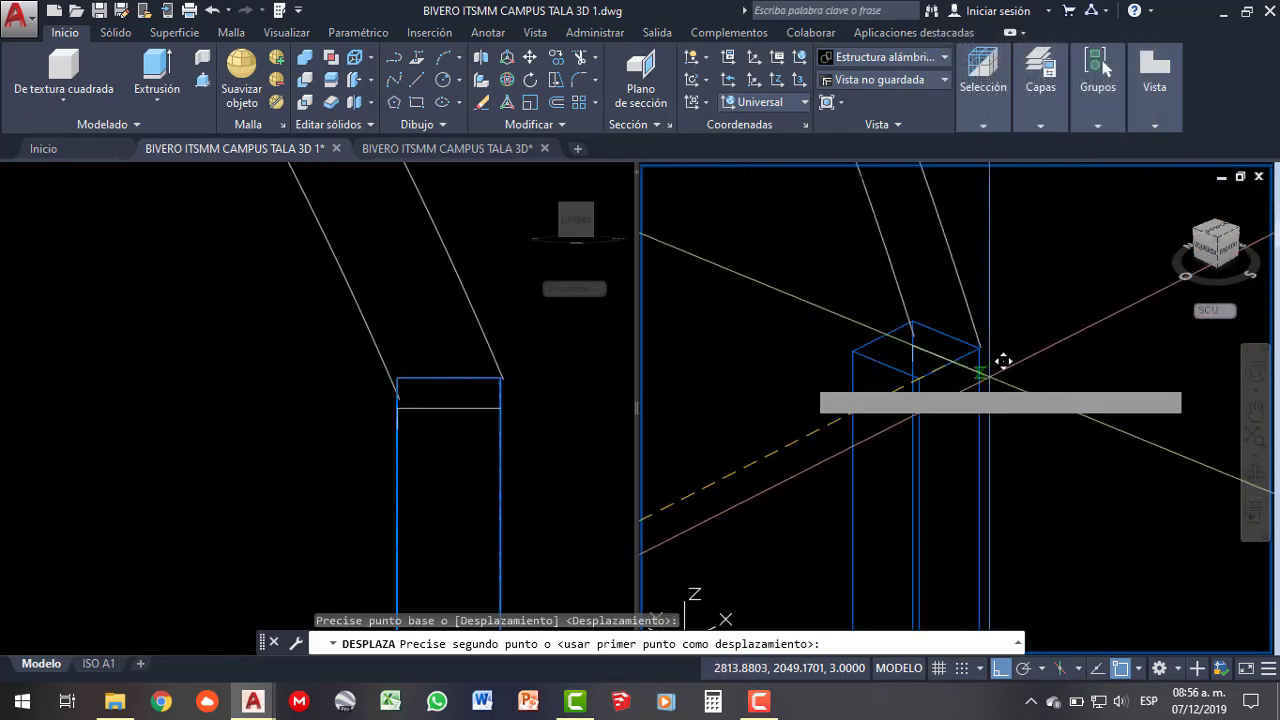
{"action": "scroll", "coordinate": [1003, 360], "scroll_direction": "up", "scroll_amount": 2}
{"action": "scroll", "coordinate": [1000, 343], "scroll_direction": "up", "scroll_amount": 1}
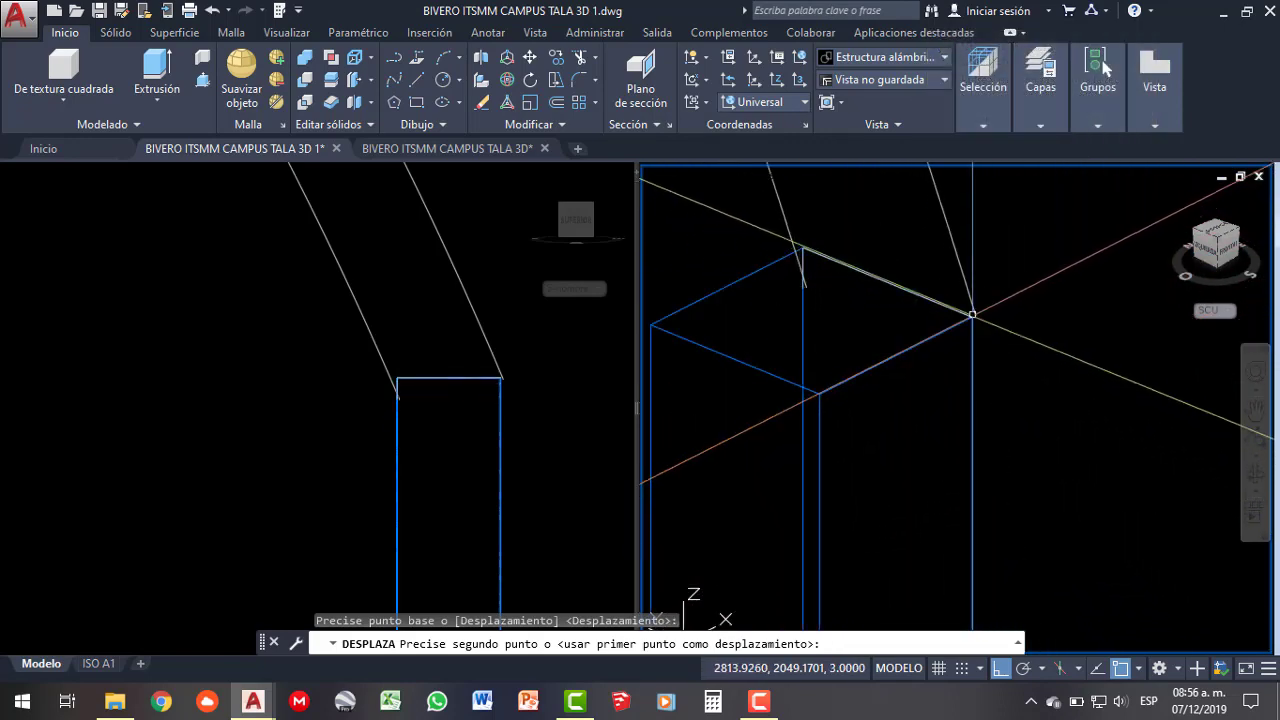
{"action": "left_click", "coordinate": [973, 317]}
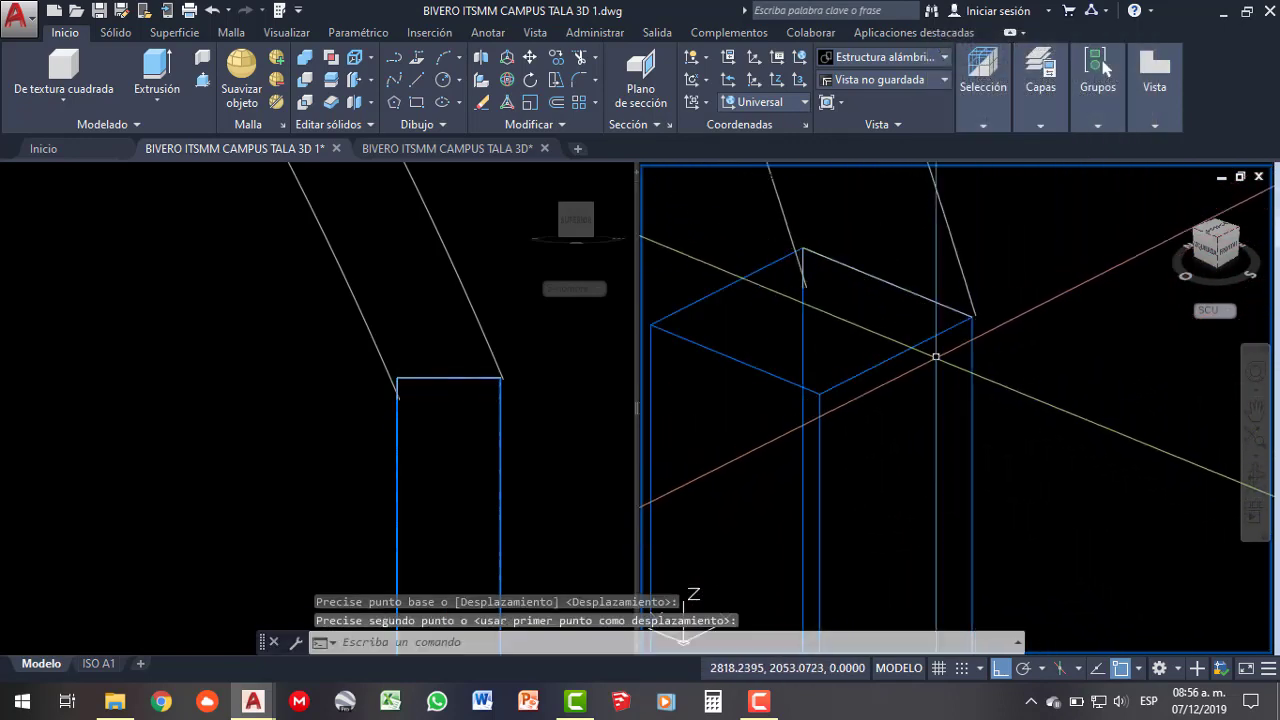
- Select both frame lines and try joining them
{"action": "left_click", "coordinate": [782, 220]}
{"action": "left_click", "coordinate": [850, 267]}
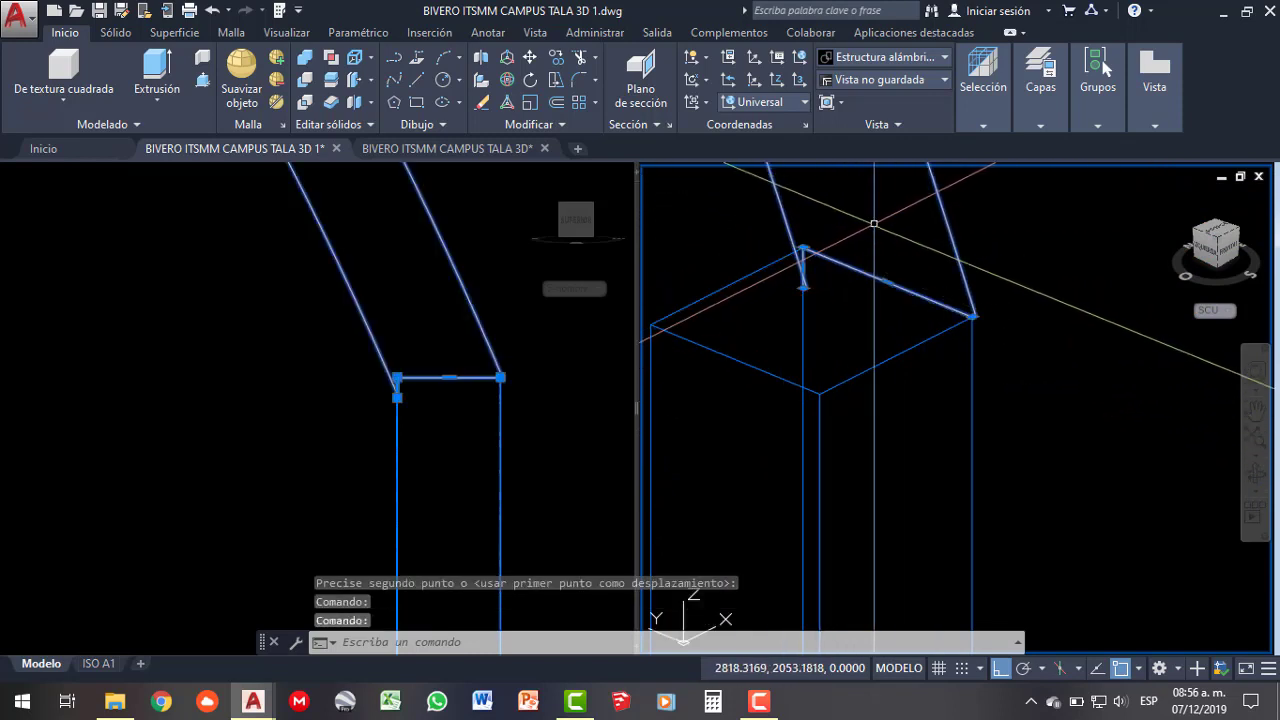
{"action": "type", "text": "un"}
{"action": "key", "text": "Return"}
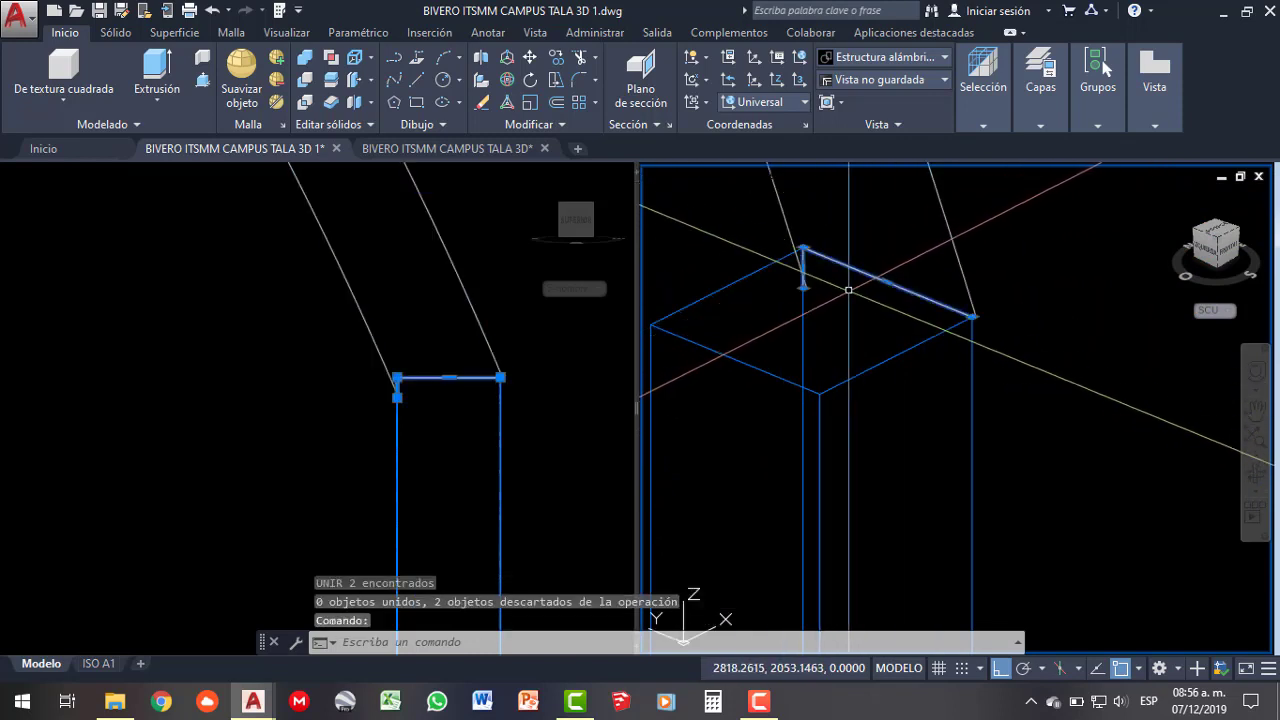
- In the Left view, move the lines and grip-stretch their endpoints onto the rectangle edge
{"action": "left_click", "coordinate": [492, 426]}
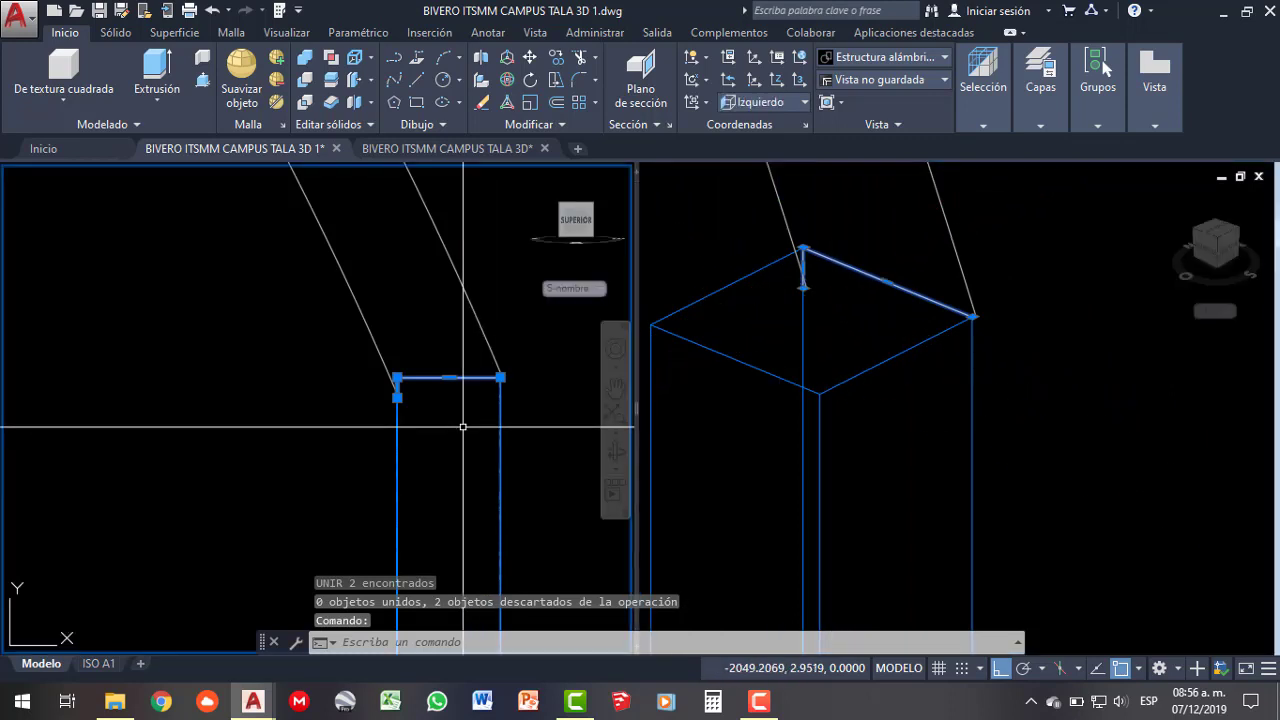
{"action": "scroll", "coordinate": [430, 431], "scroll_direction": "down", "scroll_amount": 2}
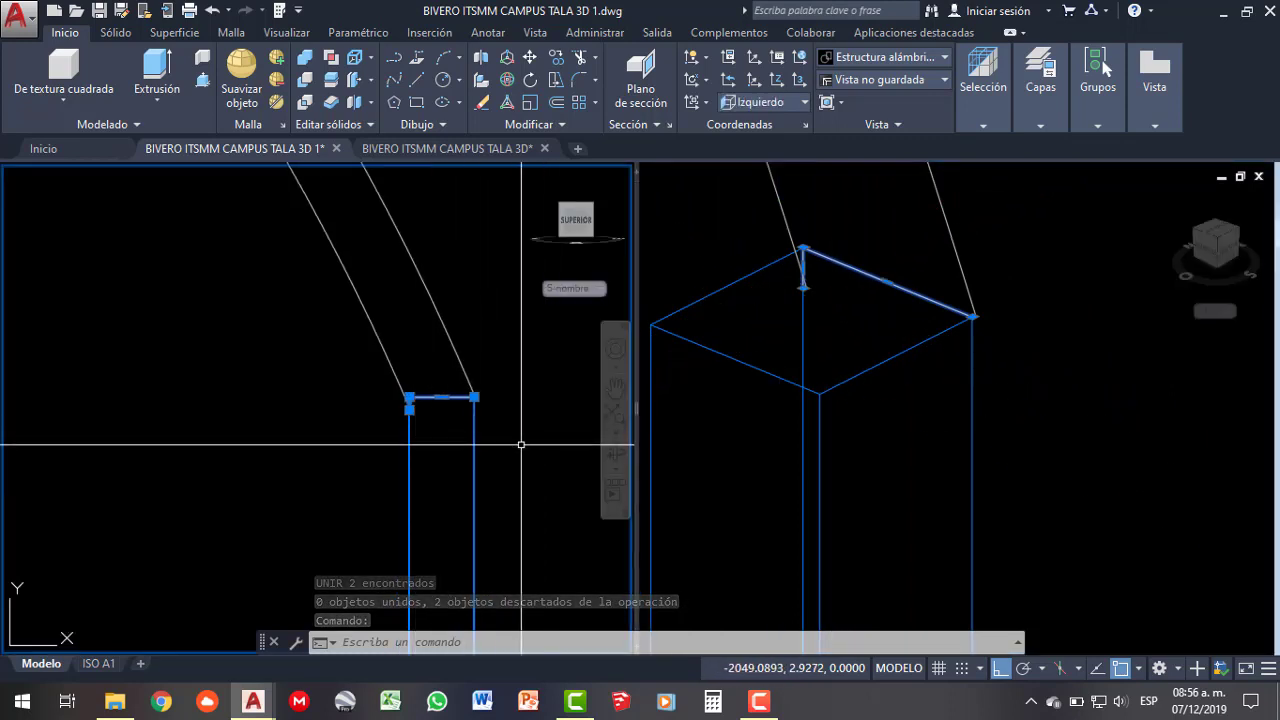
{"action": "left_click", "coordinate": [530, 58]}
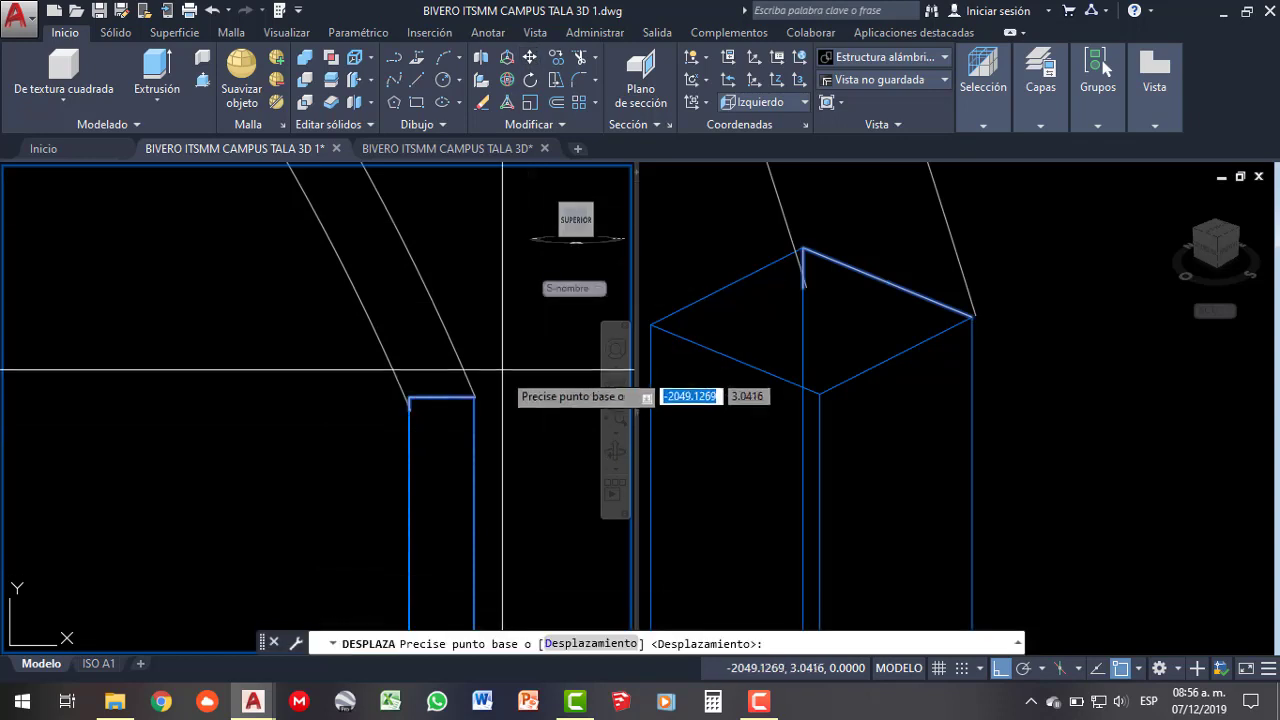
{"action": "left_click", "coordinate": [524, 392]}
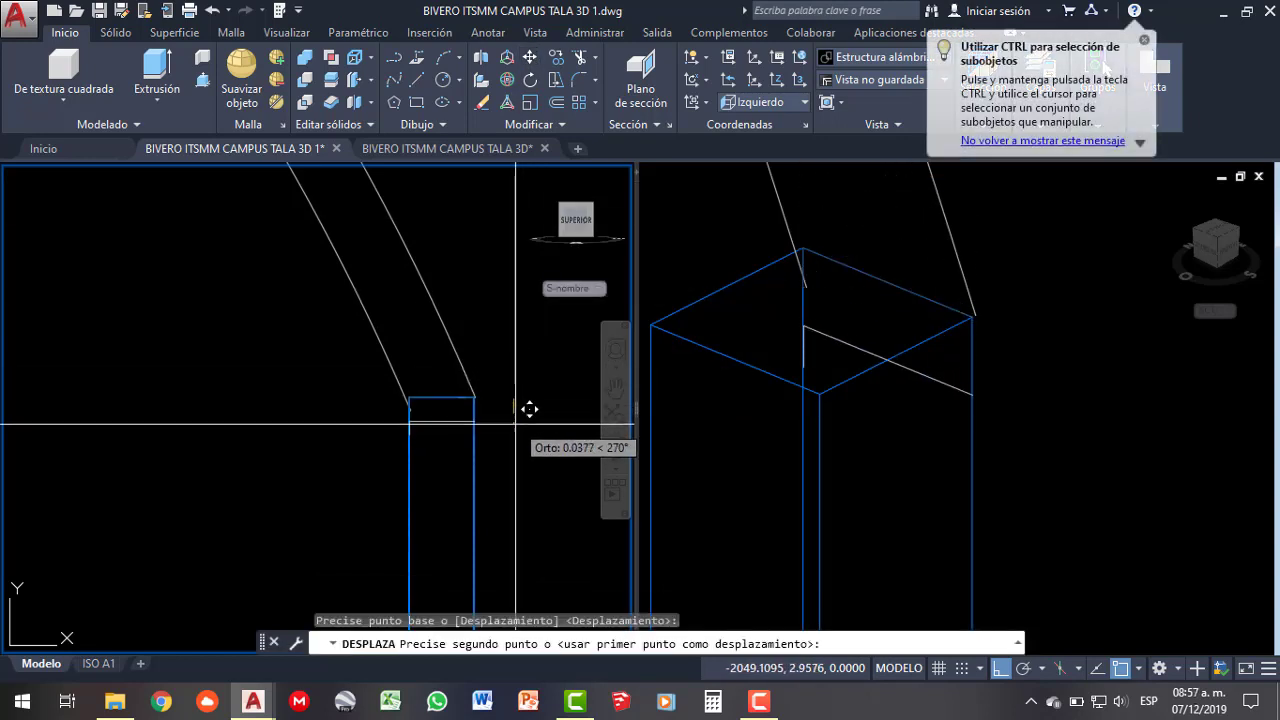
{"action": "left_click", "coordinate": [529, 409]}
{"action": "scroll", "coordinate": [471, 437], "scroll_direction": "up", "scroll_amount": 2}
{"action": "left_click", "coordinate": [509, 316]}
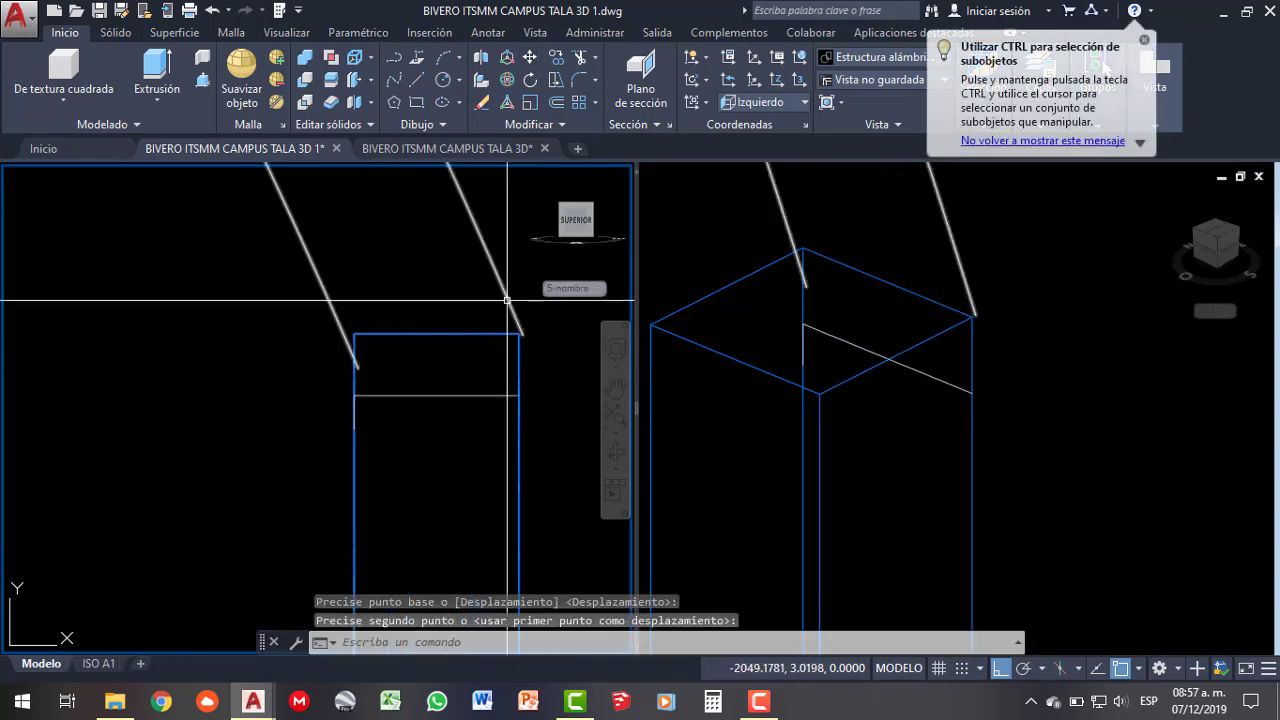
{"action": "left_click", "coordinate": [519, 333]}
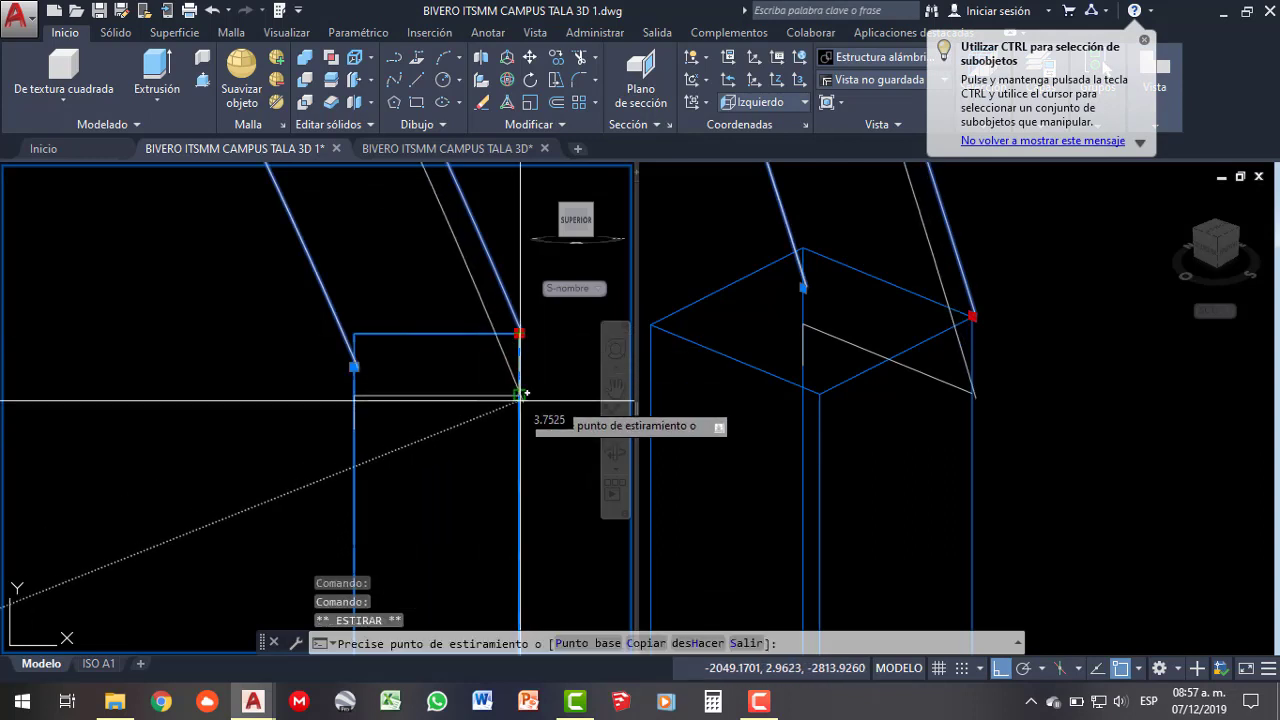
{"action": "left_click", "coordinate": [354, 366]}
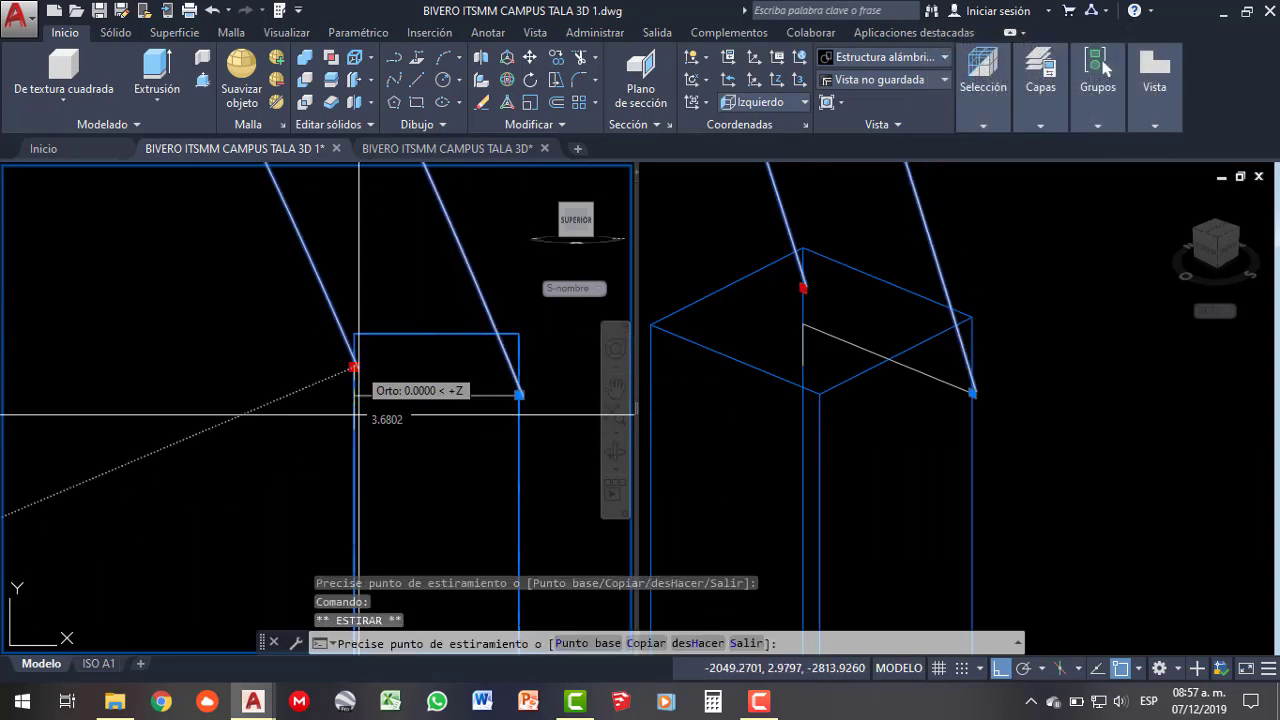
{"action": "left_click", "coordinate": [354, 429]}
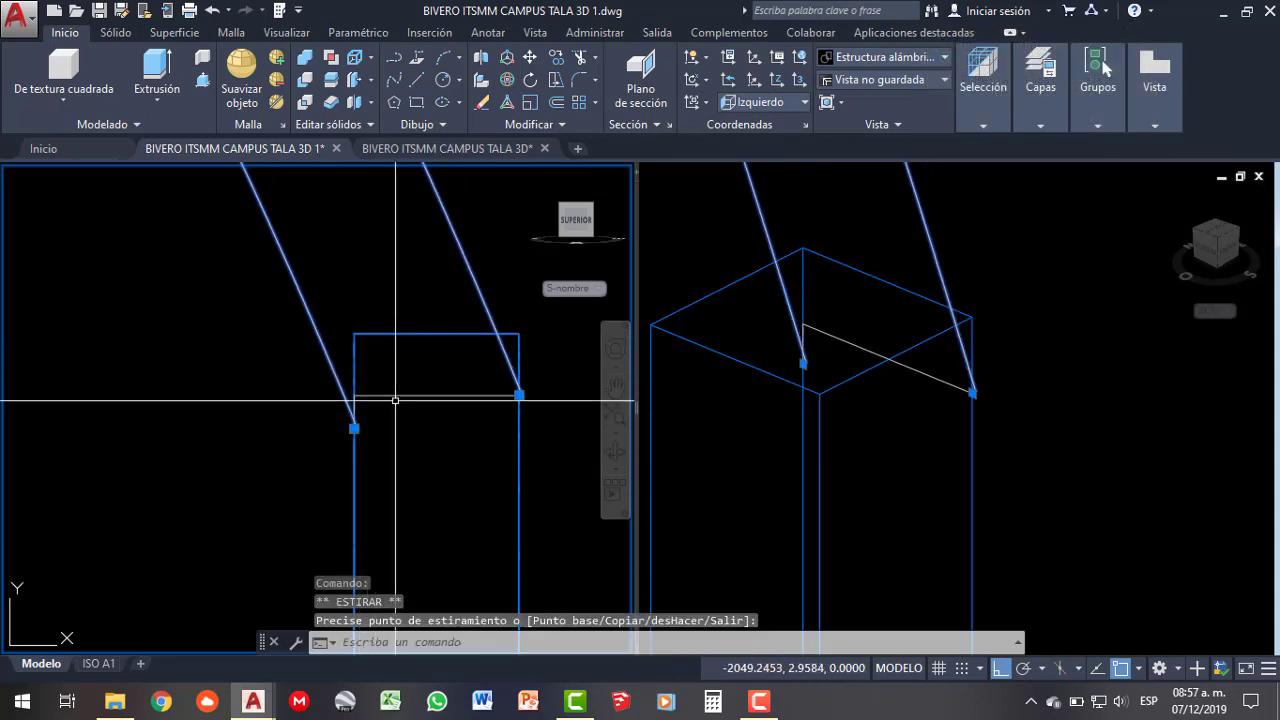
{"action": "left_click", "coordinate": [399, 395]}
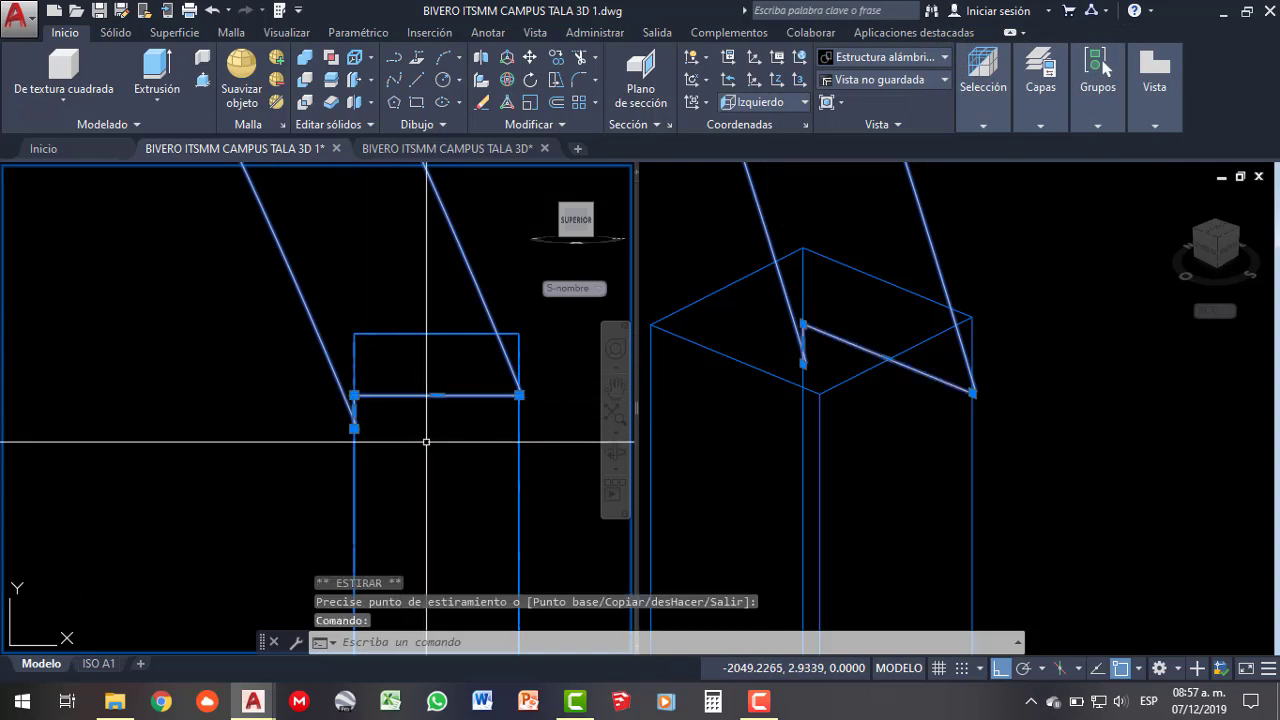
- Undo the failed join, the endpoint stretches and the move
{"action": "type", "text": "u"}
{"action": "key", "text": "Return"}
{"action": "left_click", "coordinate": [419, 392]}
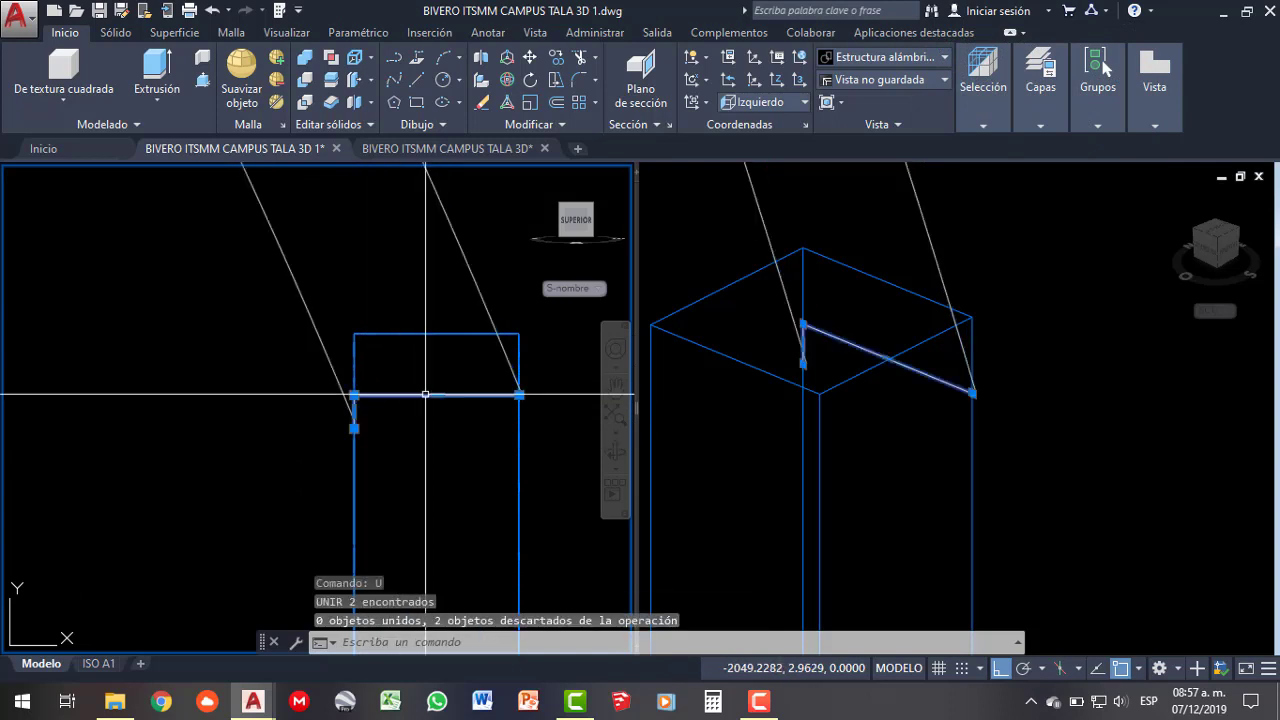
{"action": "key", "text": "Escape"}
{"action": "key", "text": "ctrl+z"}
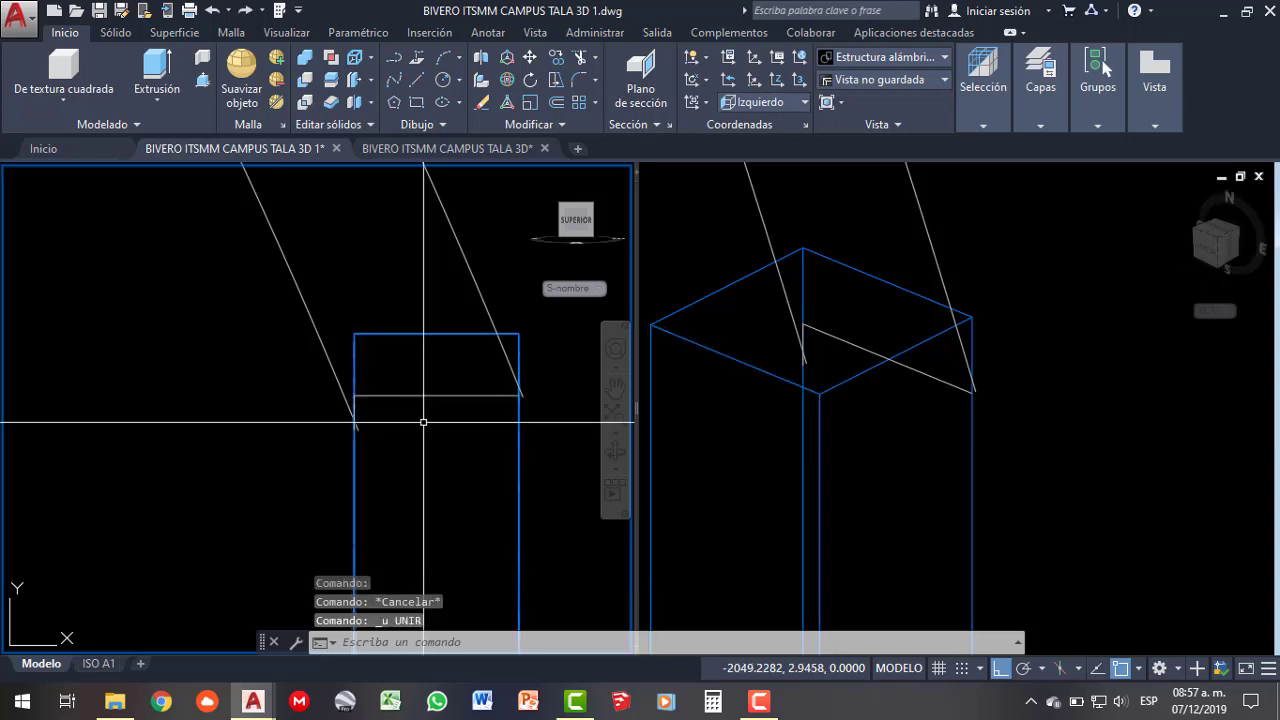
{"action": "key", "text": "ctrl+z"}
{"action": "key", "text": "ctrl+z"}
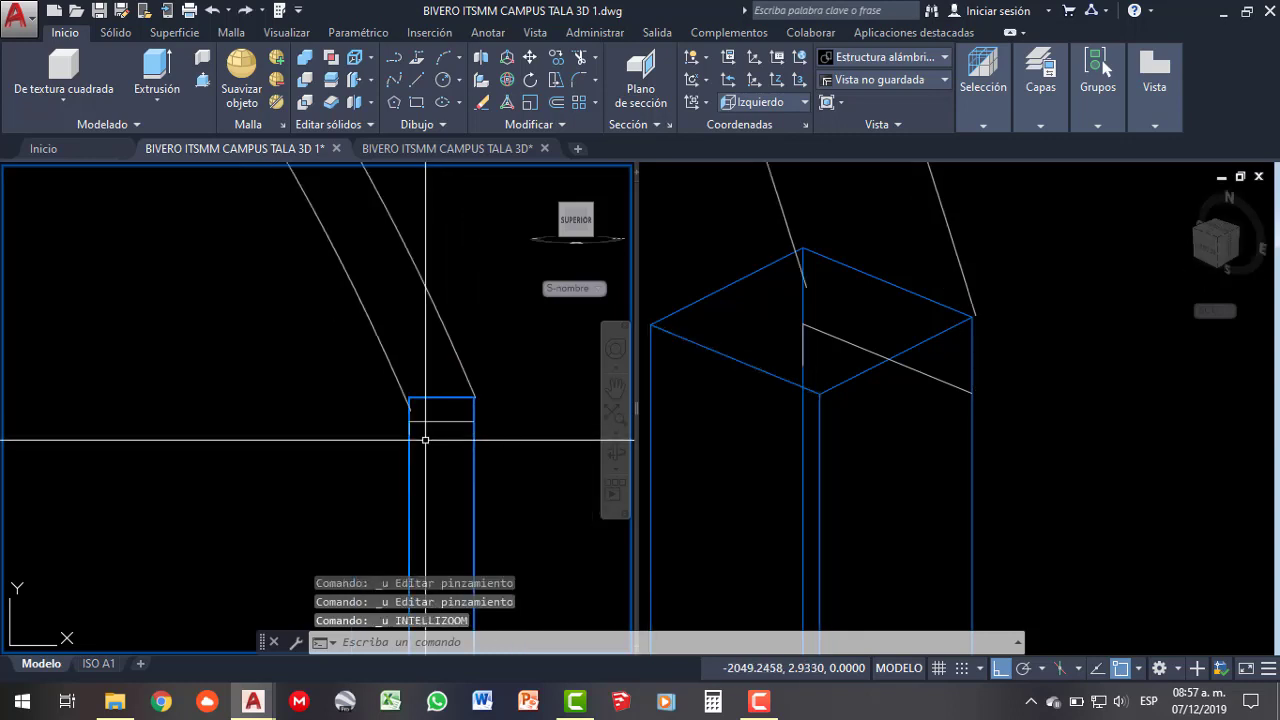
{"action": "key", "text": "ctrl+z"}
{"action": "left_click", "coordinate": [448, 396]}
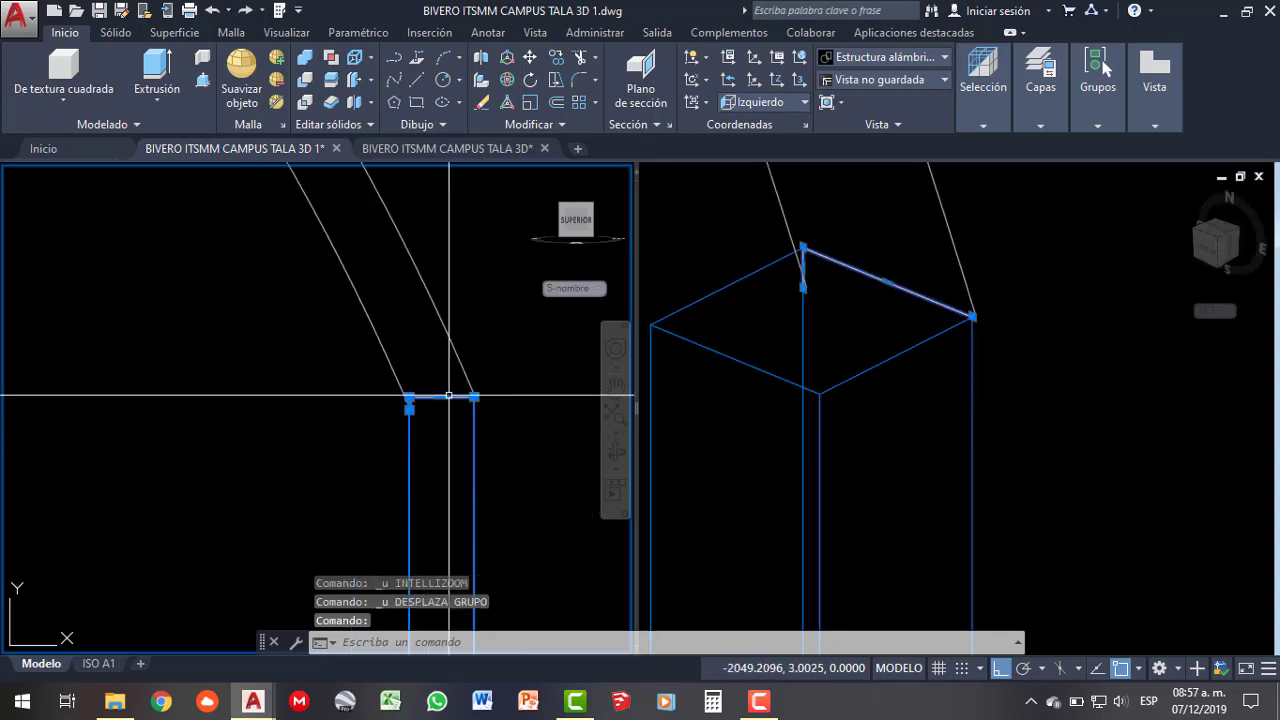
{"action": "left_click", "coordinate": [860, 340]}
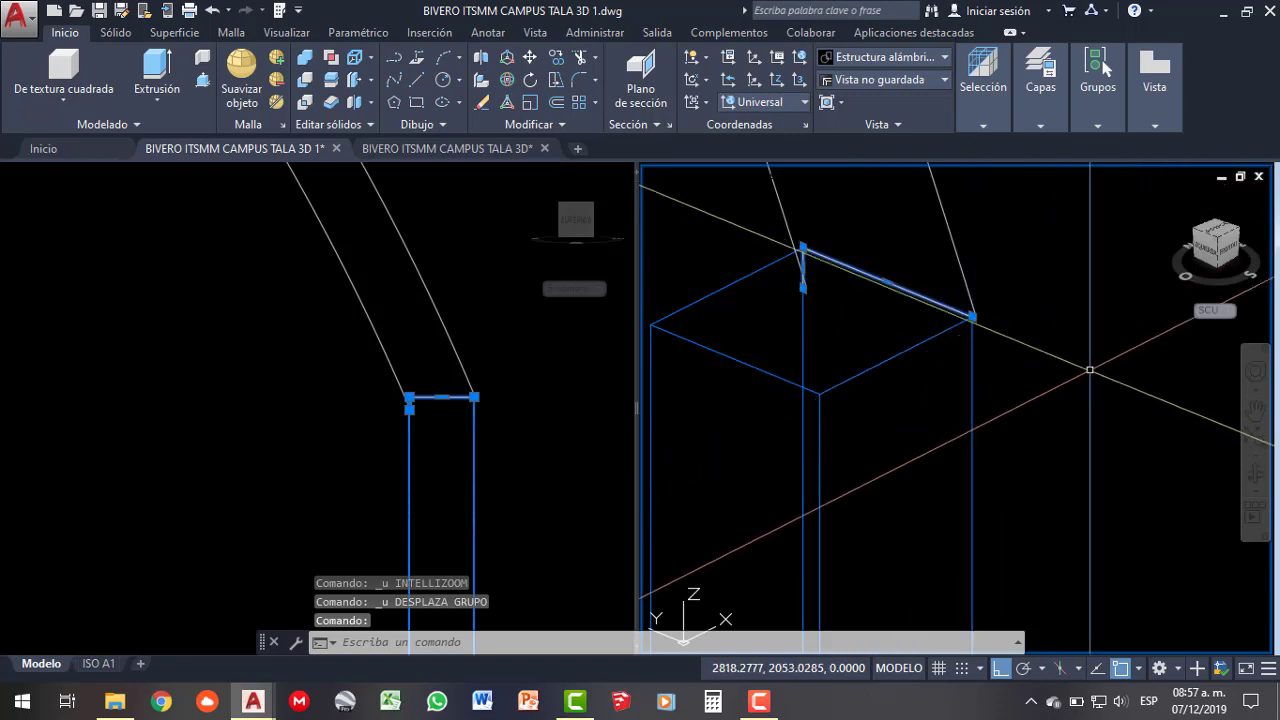
{"action": "key", "text": "Escape"}
- Orbit to a front view and move the sloped roof line onto the column's top corner twice
{"action": "left_click", "coordinate": [1256, 476]}
{"action": "left_click_drag", "start_coordinate": [1109, 434], "coordinate": [990, 453]}
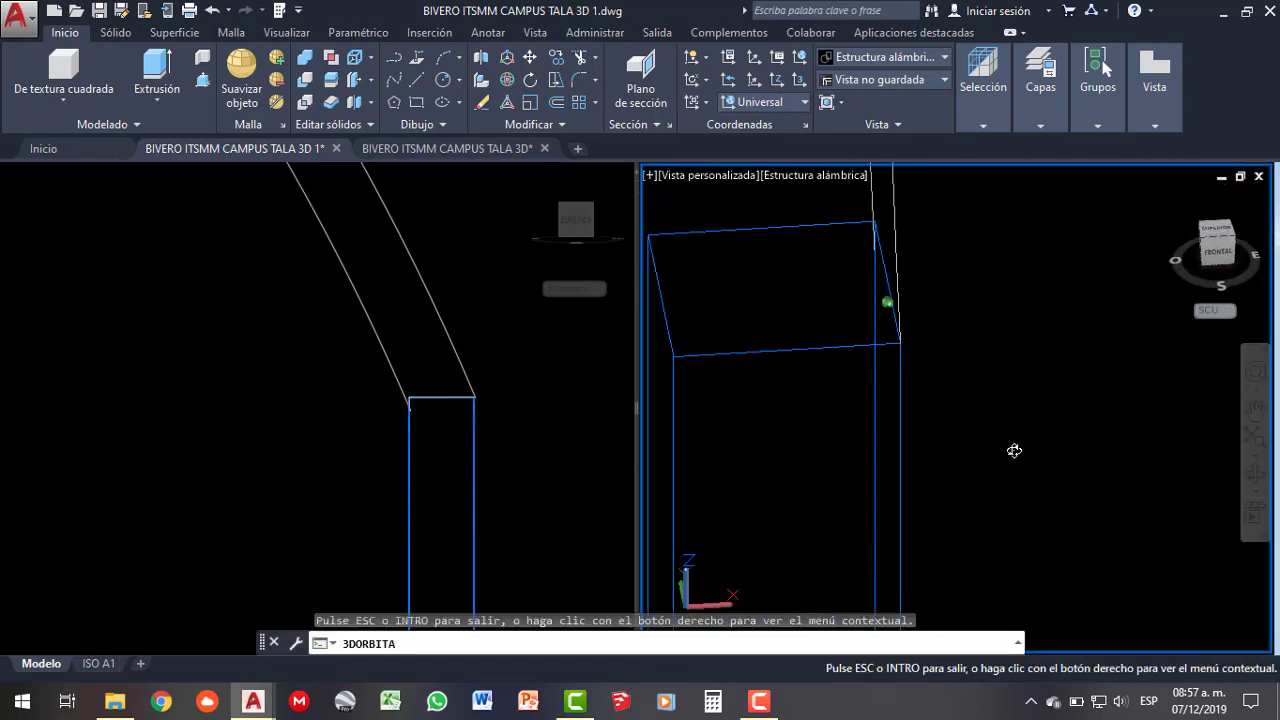
{"action": "key", "text": "Escape"}
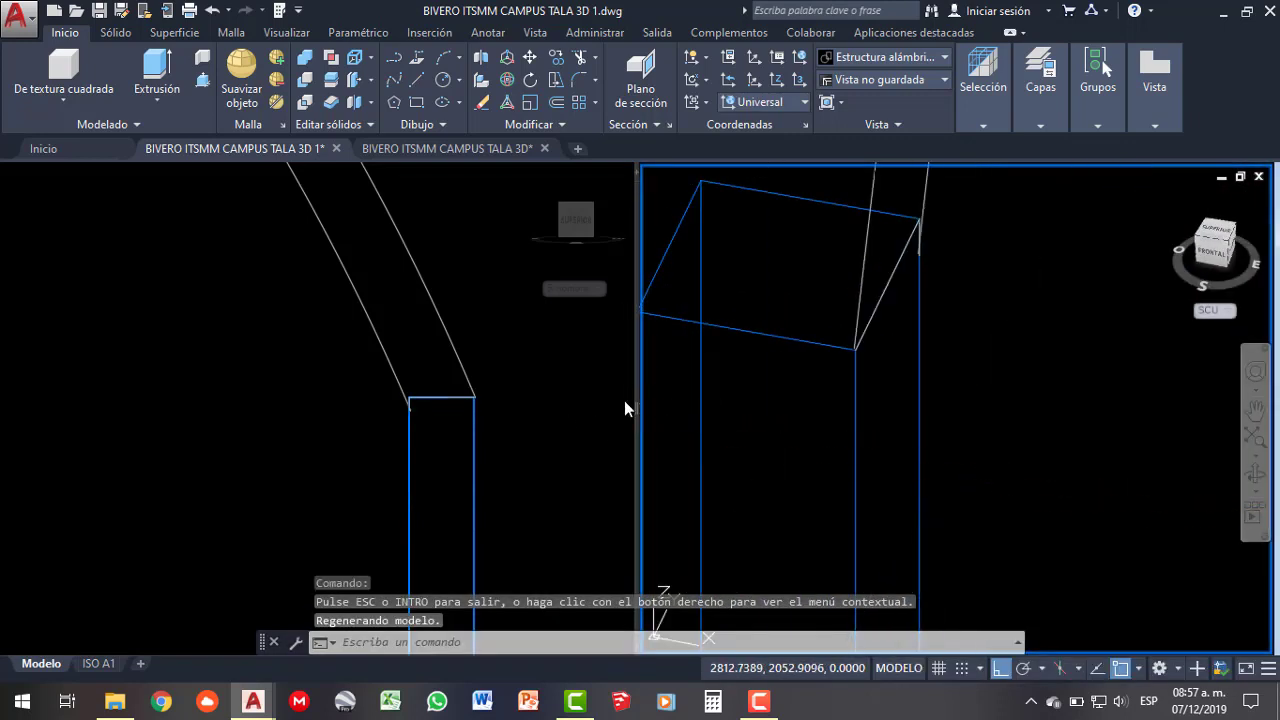
{"action": "left_click", "coordinate": [876, 305]}
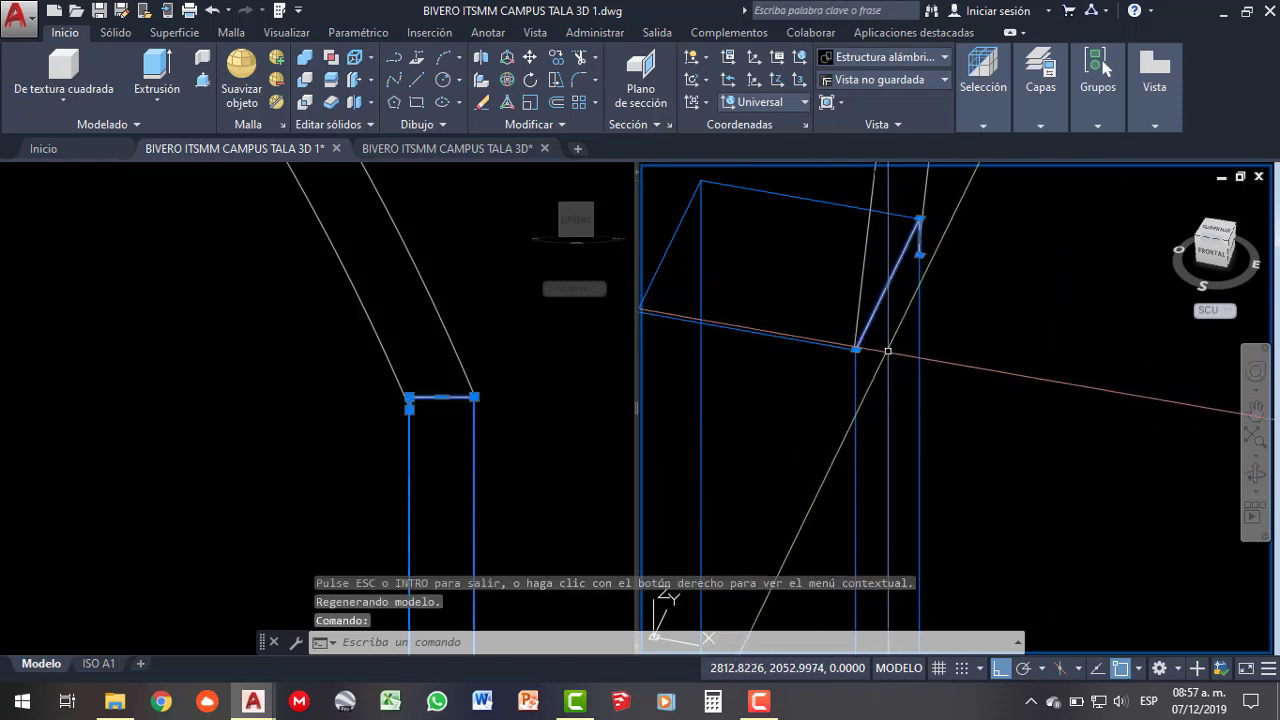
{"action": "type", "text": "d"}
{"action": "key", "text": "Return"}
{"action": "left_click", "coordinate": [902, 298]}
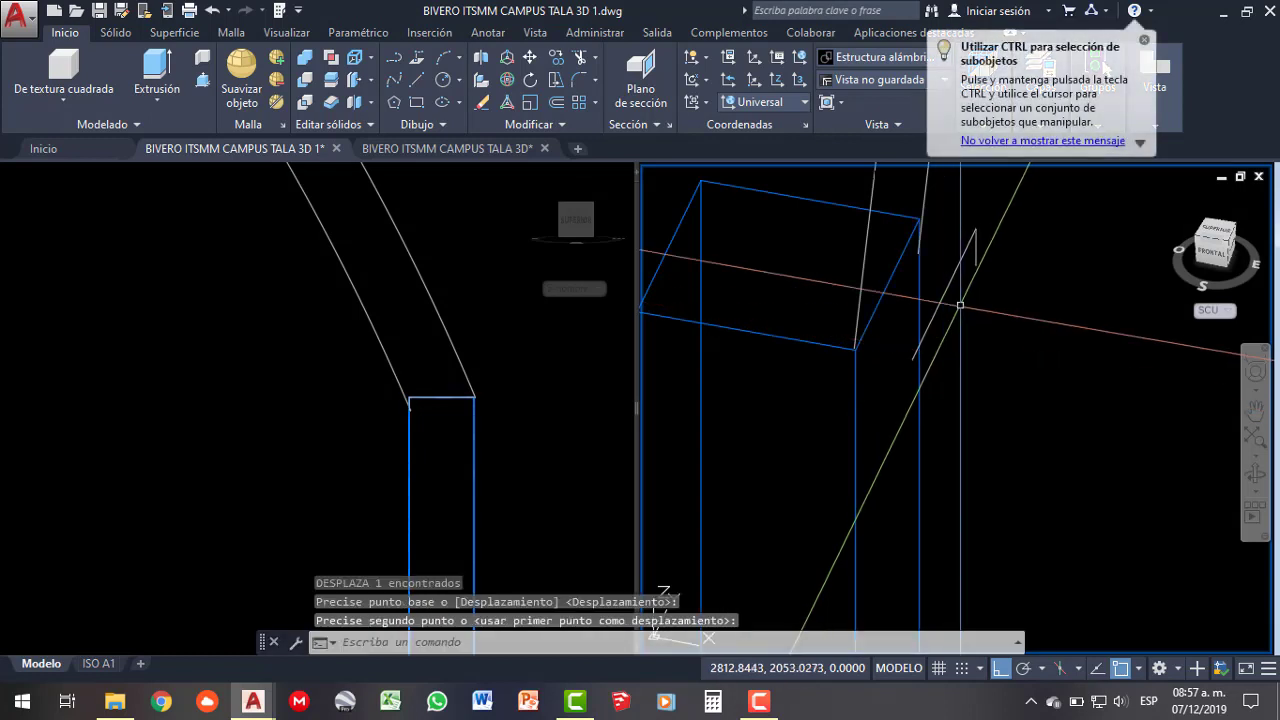
{"action": "left_click", "coordinate": [975, 250]}
{"action": "key", "text": "Return"}
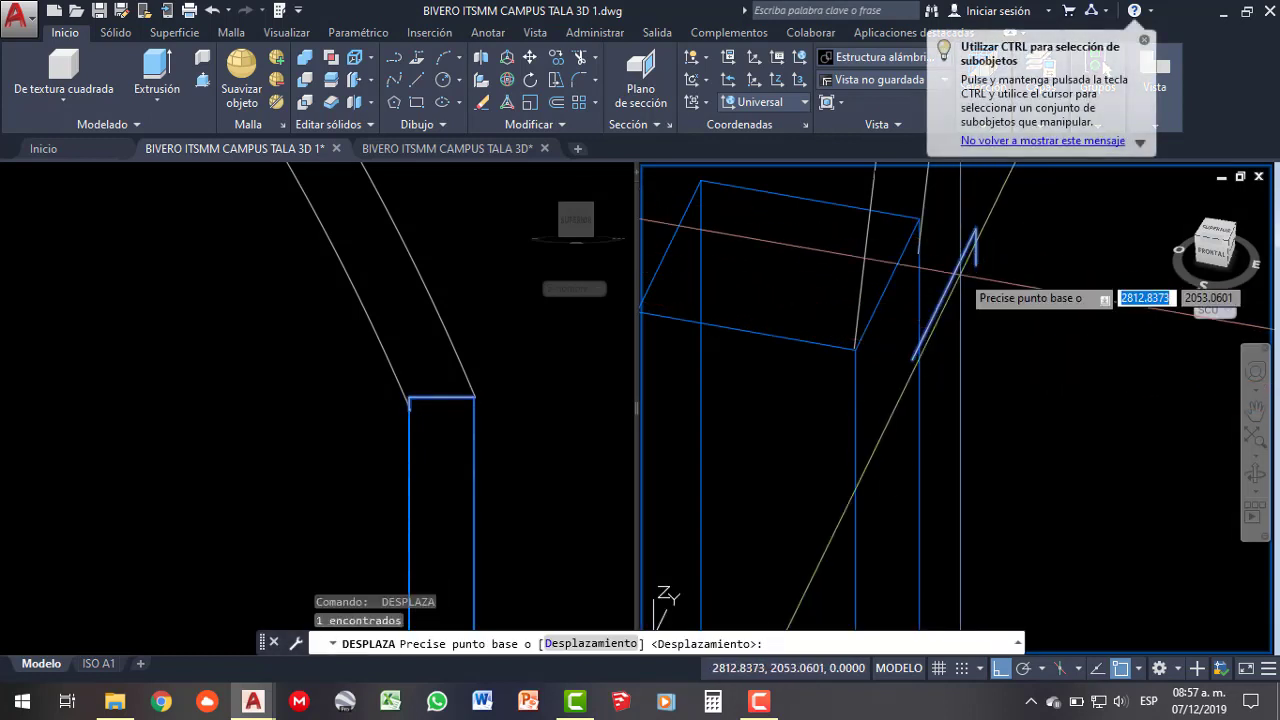
{"action": "left_click", "coordinate": [975, 265]}
{"action": "scroll", "coordinate": [980, 240], "scroll_direction": "up", "scroll_amount": 3}
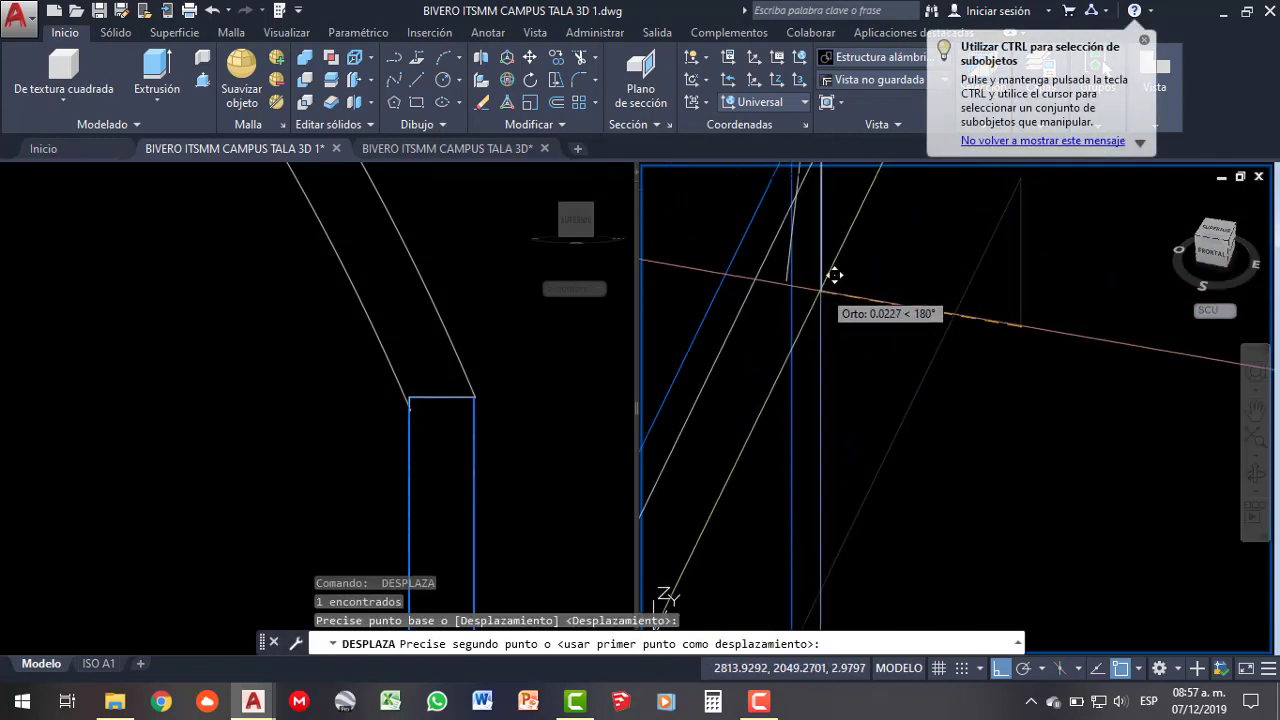
{"action": "scroll", "coordinate": [834, 277], "scroll_direction": "up", "scroll_amount": 2}
{"action": "left_click", "coordinate": [790, 277]}
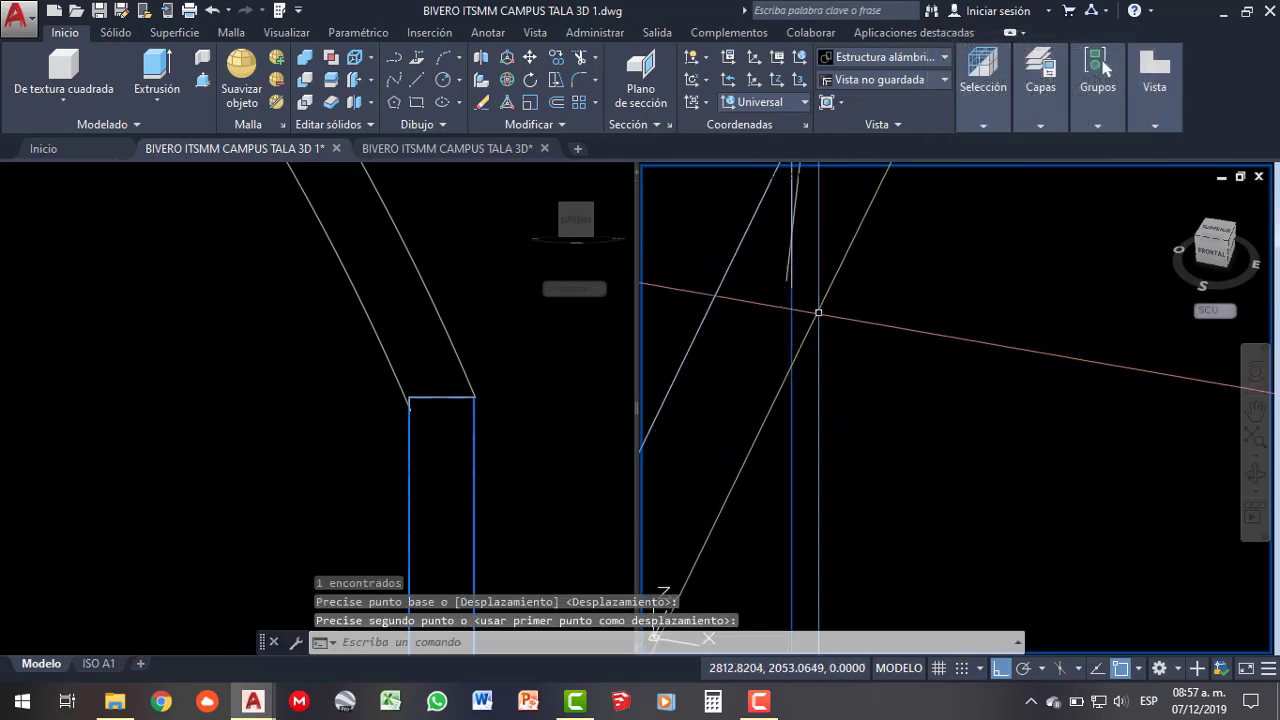
- Snap the line end to the upper corner and join both roof lines into one polyline
{"action": "left_click", "coordinate": [818, 226]}
{"action": "left_click", "coordinate": [805, 245]}
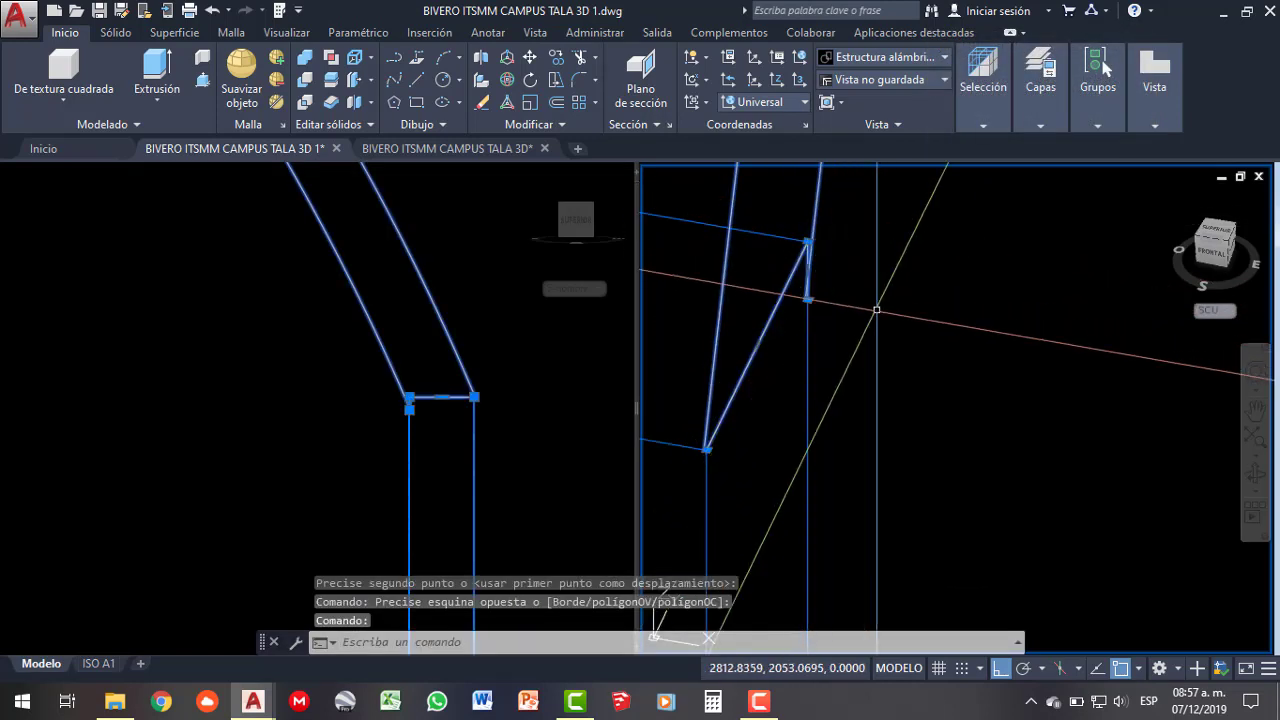
{"action": "type", "text": "u"}
{"action": "key", "text": "Return"}
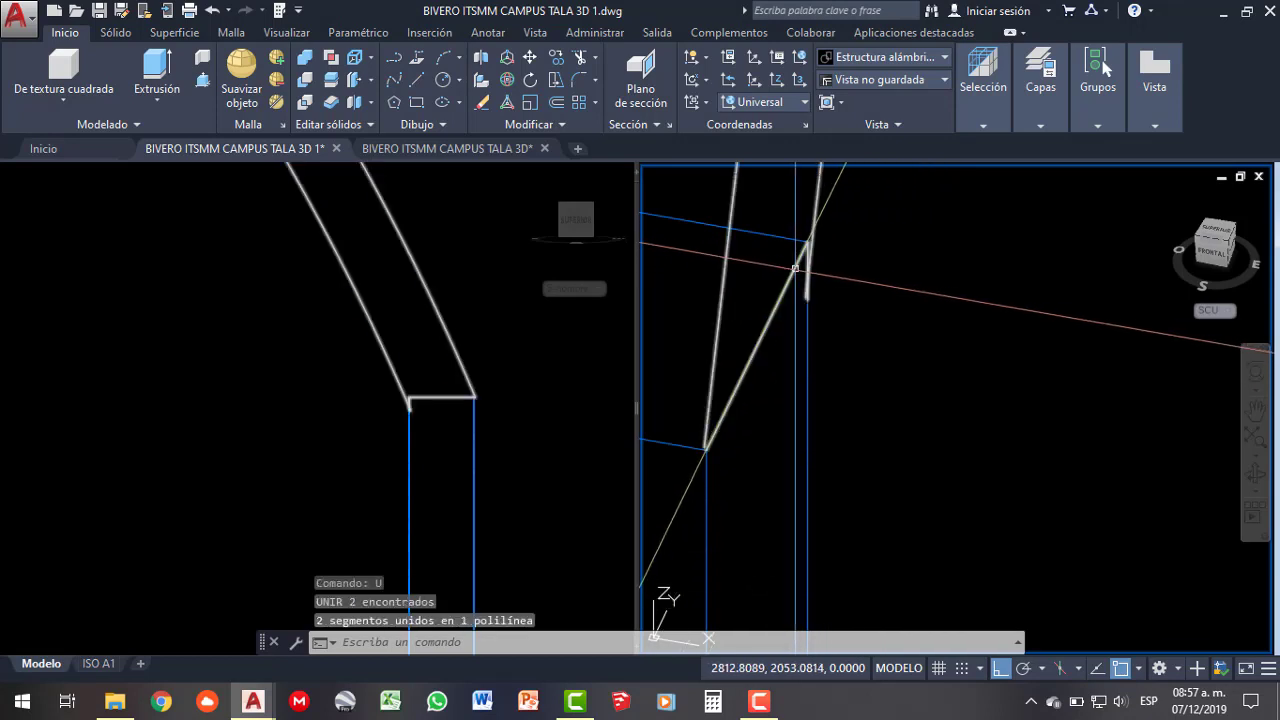
{"action": "key", "text": "Escape"}
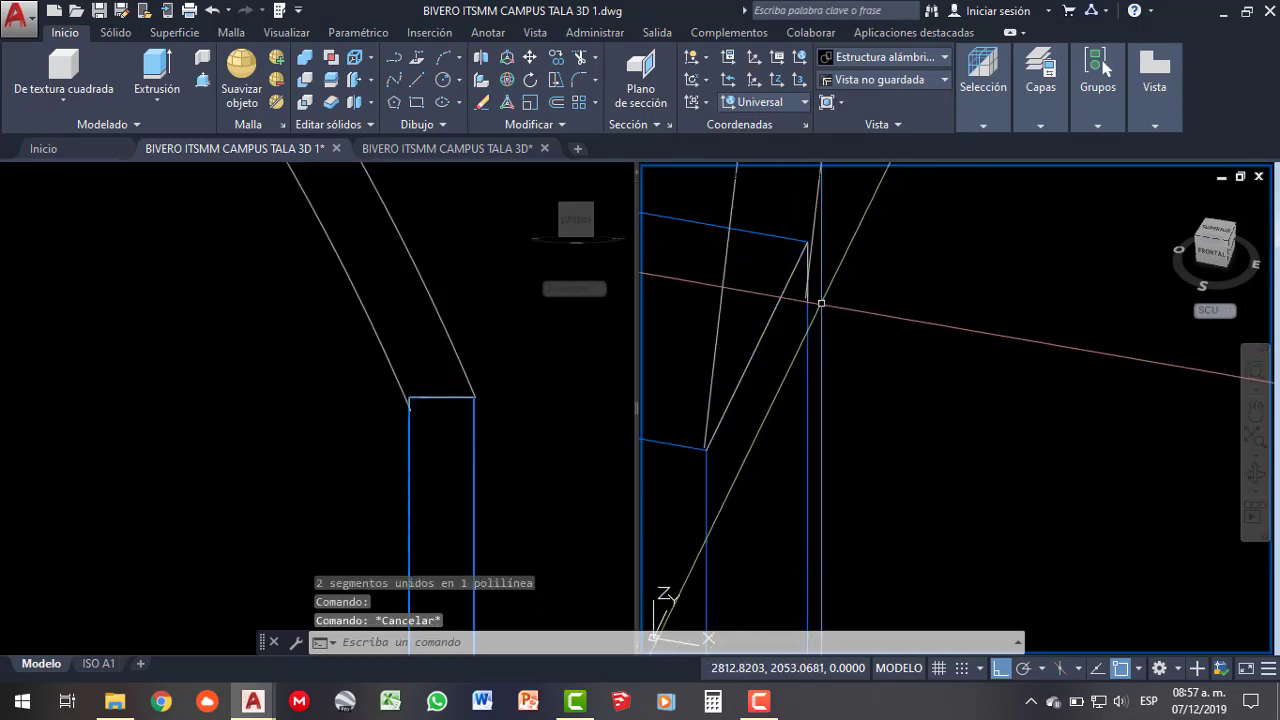
{"action": "scroll", "coordinate": [823, 305], "scroll_direction": "down", "scroll_amount": 3}
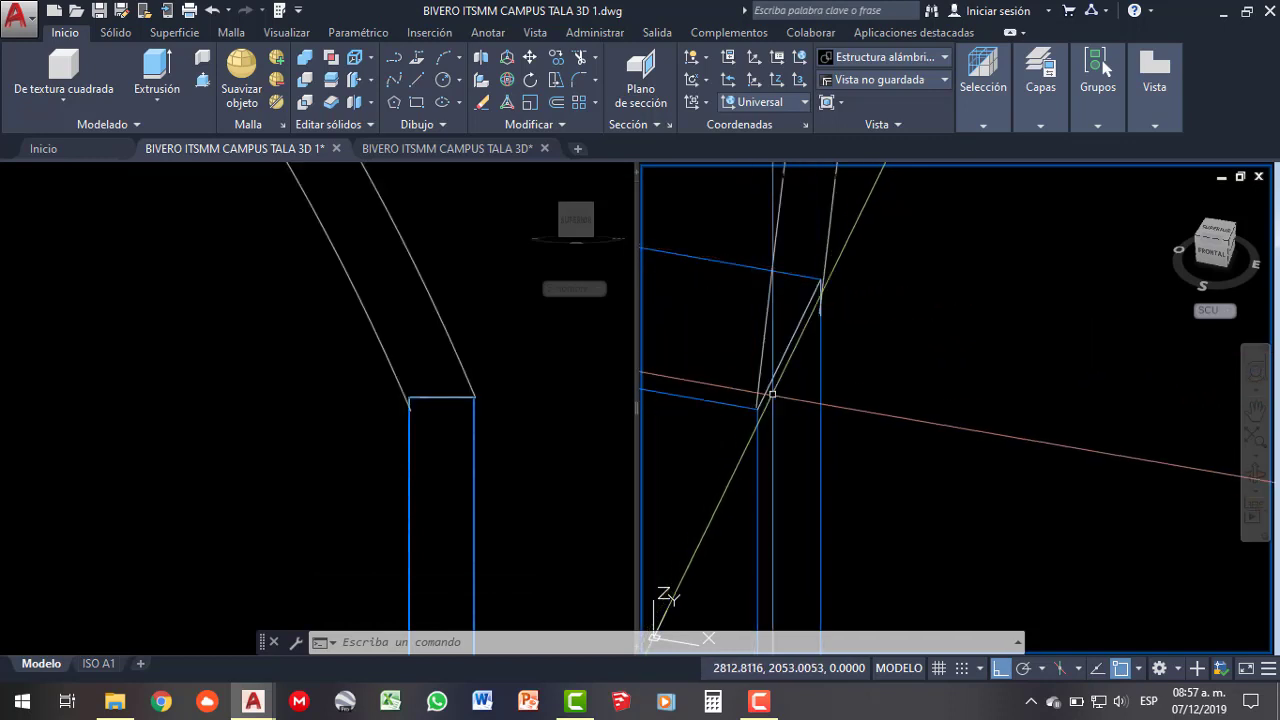
- Turn on every object snap mode with Seleccionar todo in Drafting Settings
{"action": "left_click", "coordinate": [1139, 669]}
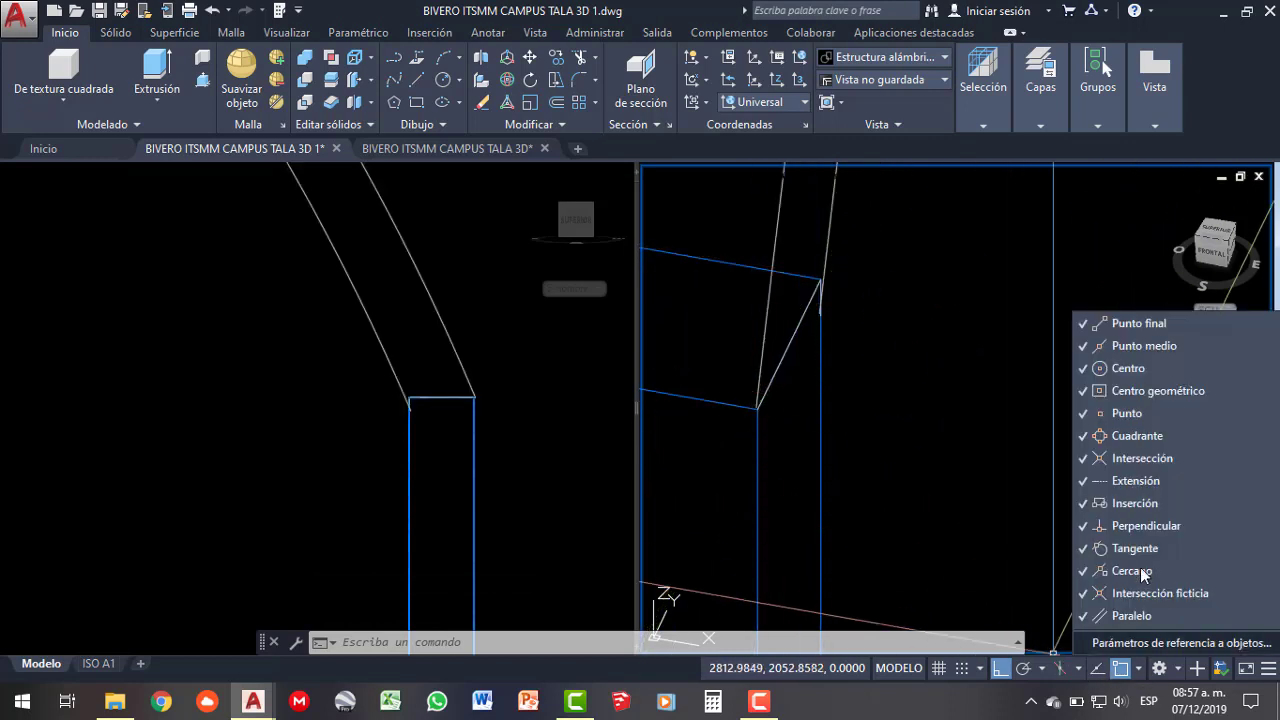
{"action": "left_click", "coordinate": [1144, 643]}
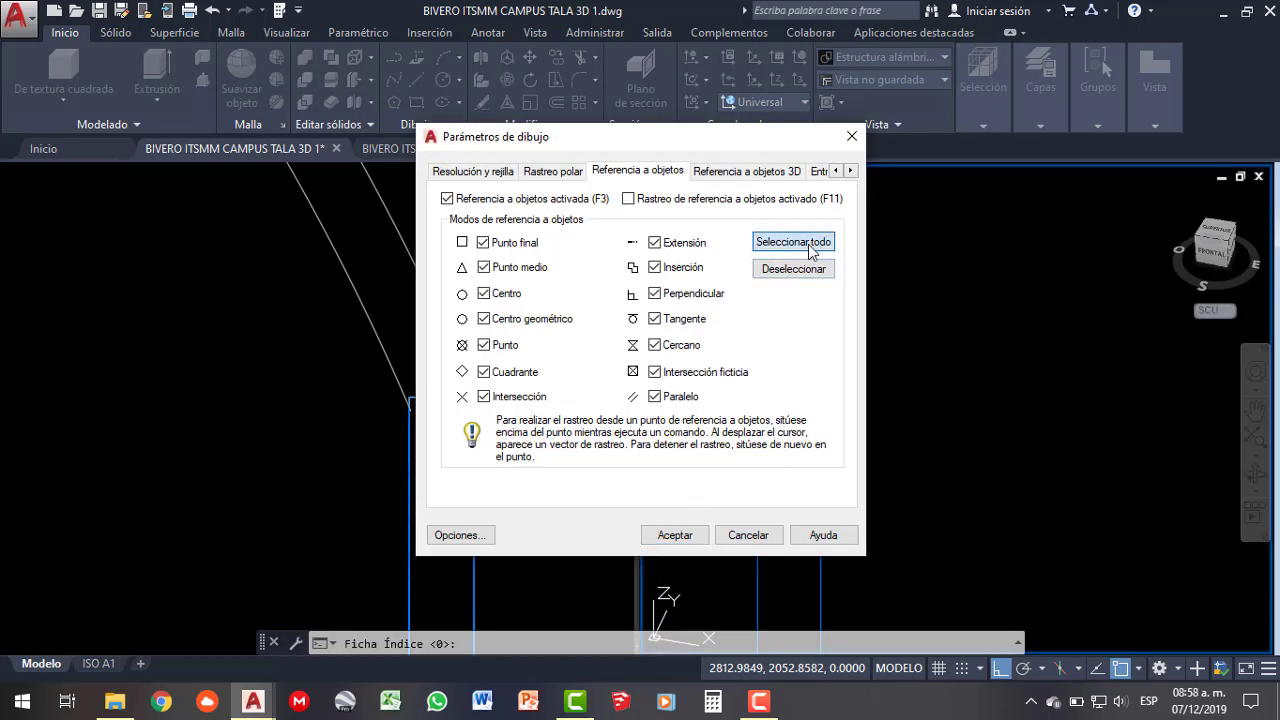
{"action": "left_click", "coordinate": [686, 536]}
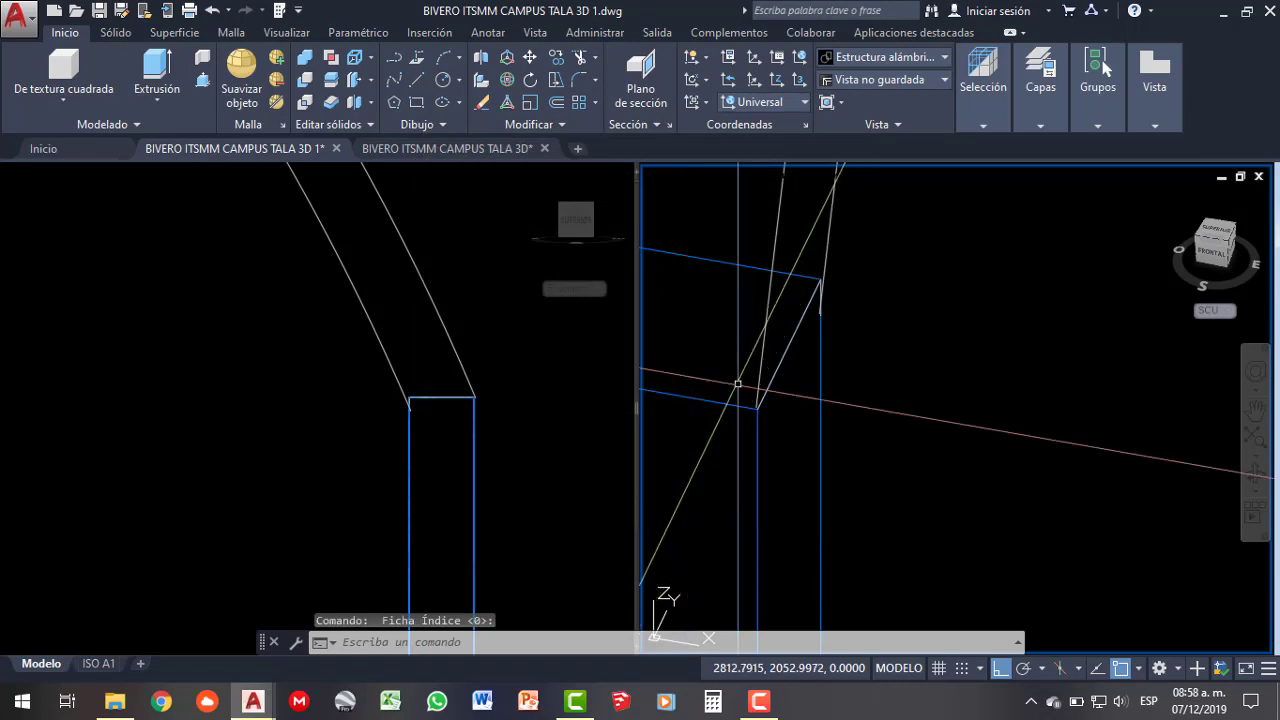
- Zoom the side viewport to the whole arched roof frame, then activate the 3D viewport
{"action": "left_click", "coordinate": [480, 432]}
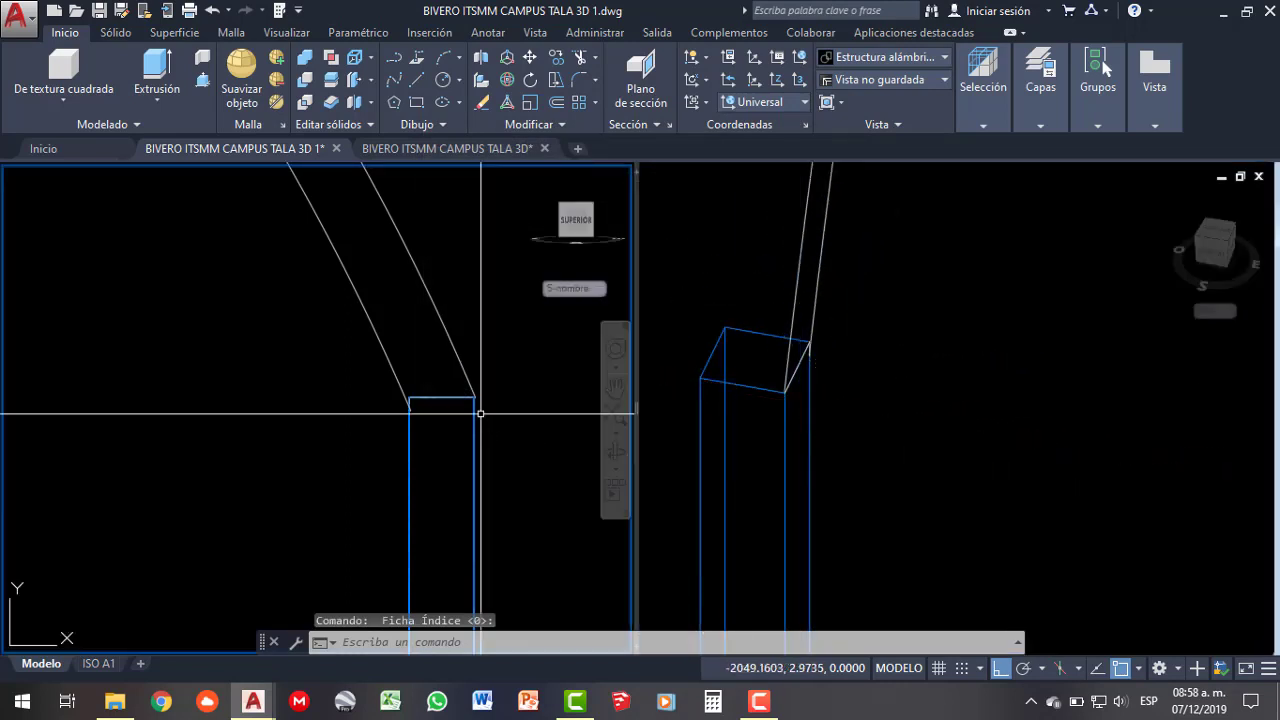
{"action": "scroll", "coordinate": [412, 425], "scroll_direction": "down", "scroll_amount": 2}
{"action": "scroll", "coordinate": [408, 432], "scroll_direction": "down", "scroll_amount": 2}
{"action": "scroll", "coordinate": [408, 432], "scroll_direction": "down", "scroll_amount": 4}
{"action": "scroll", "coordinate": [391, 423], "scroll_direction": "up", "scroll_amount": 2}
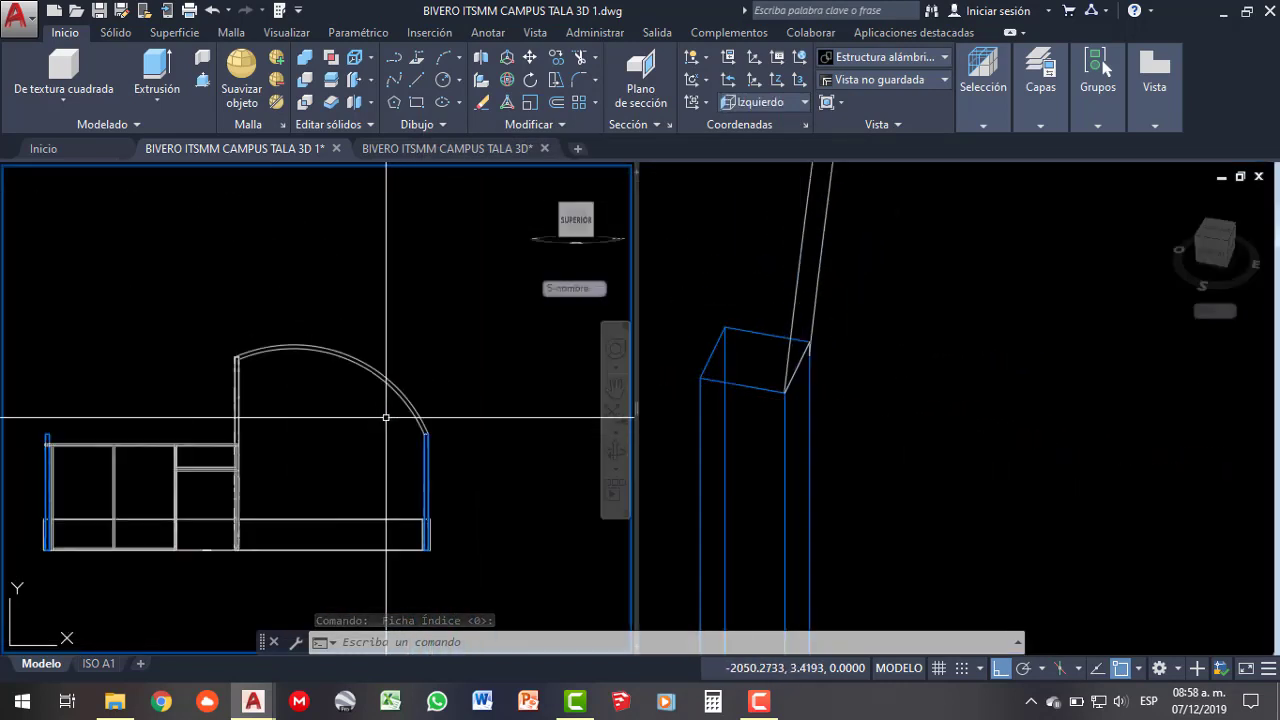
{"action": "left_click", "coordinate": [856, 410]}
{"action": "scroll", "coordinate": [856, 410], "scroll_direction": "down", "scroll_amount": 3}
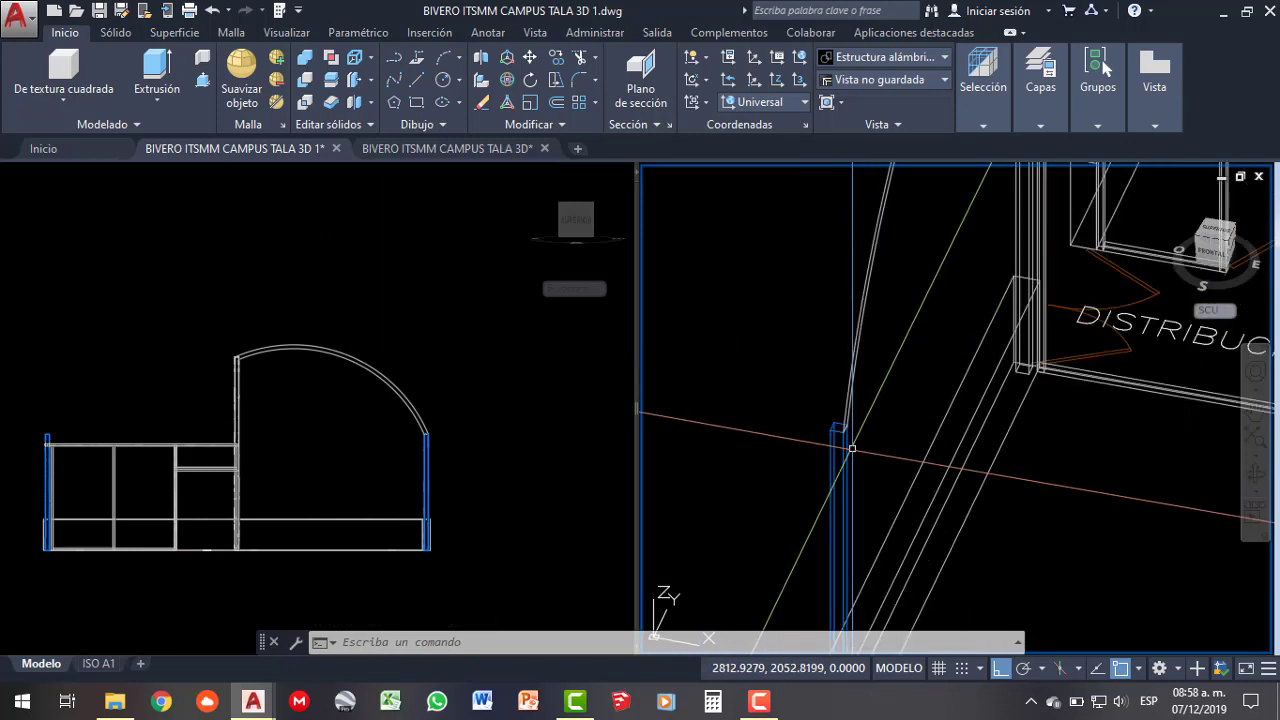
{"action": "scroll", "coordinate": [856, 410], "scroll_direction": "down", "scroll_amount": 2}
- Extrude the arched roof frame, picking its height in the 3D viewport
{"action": "left_click", "coordinate": [172, 84]}
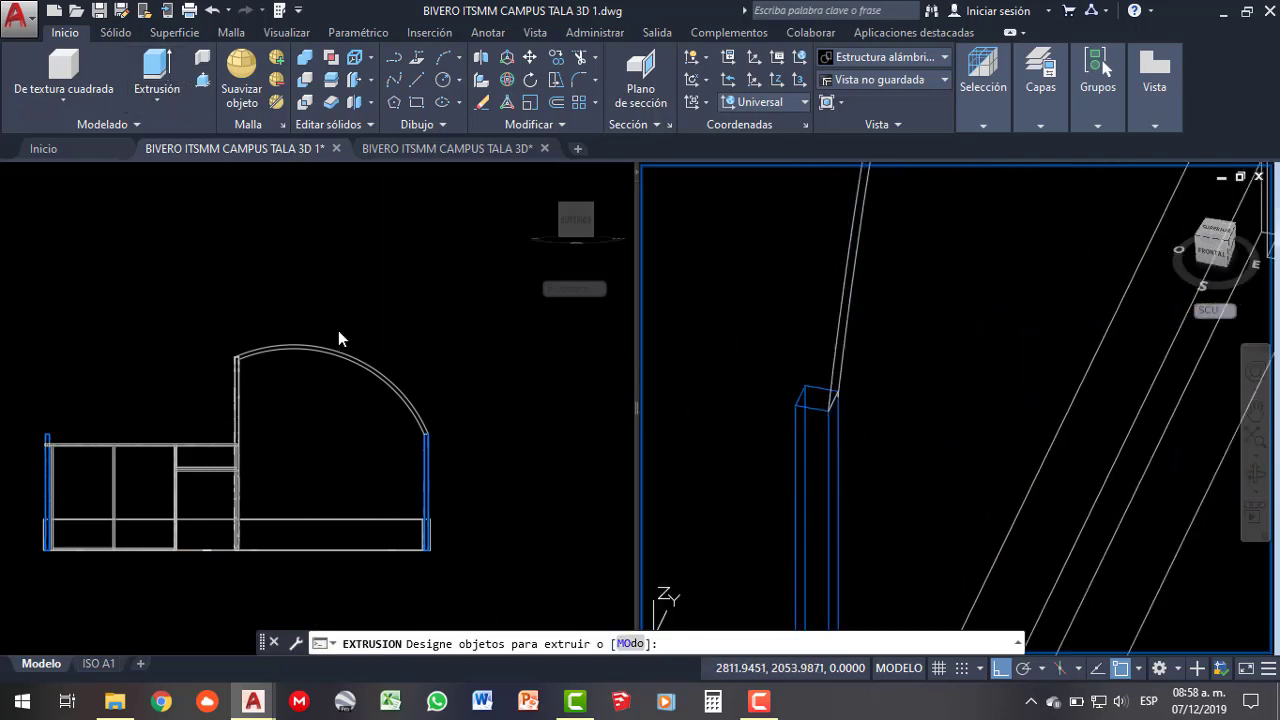
{"action": "left_click", "coordinate": [367, 366]}
{"action": "left_click", "coordinate": [370, 370]}
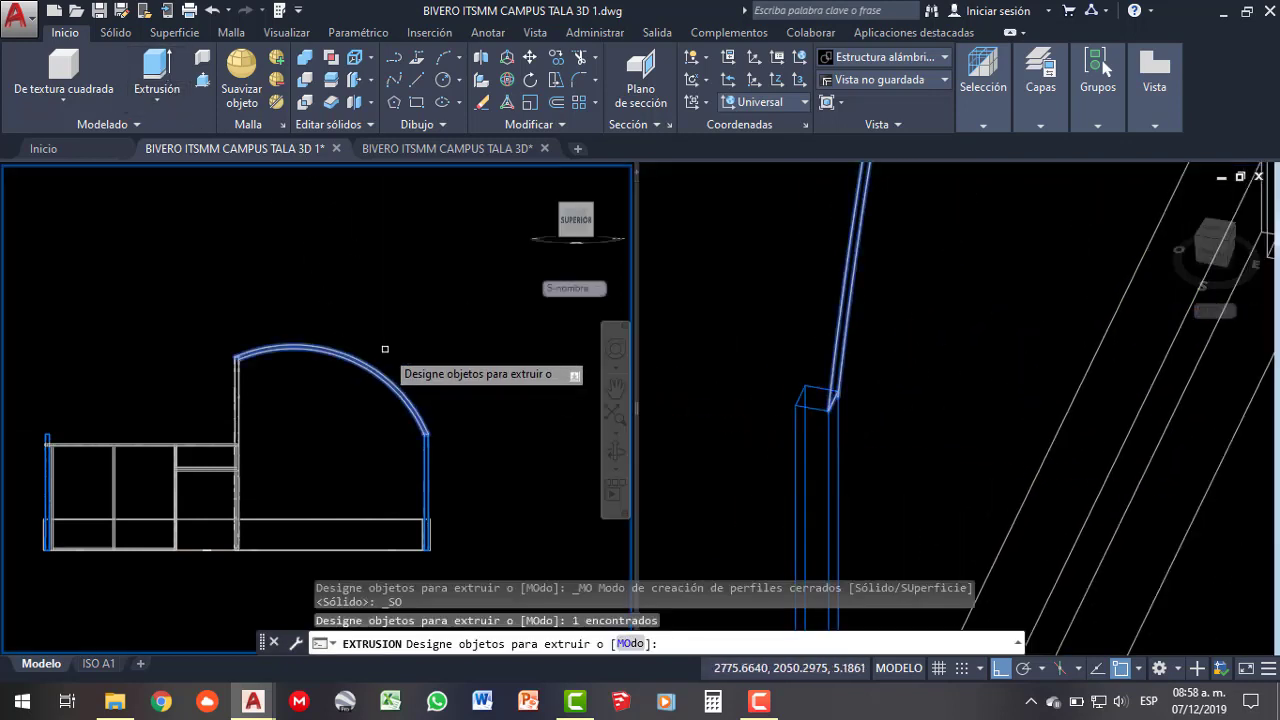
{"action": "key", "text": "Return"}
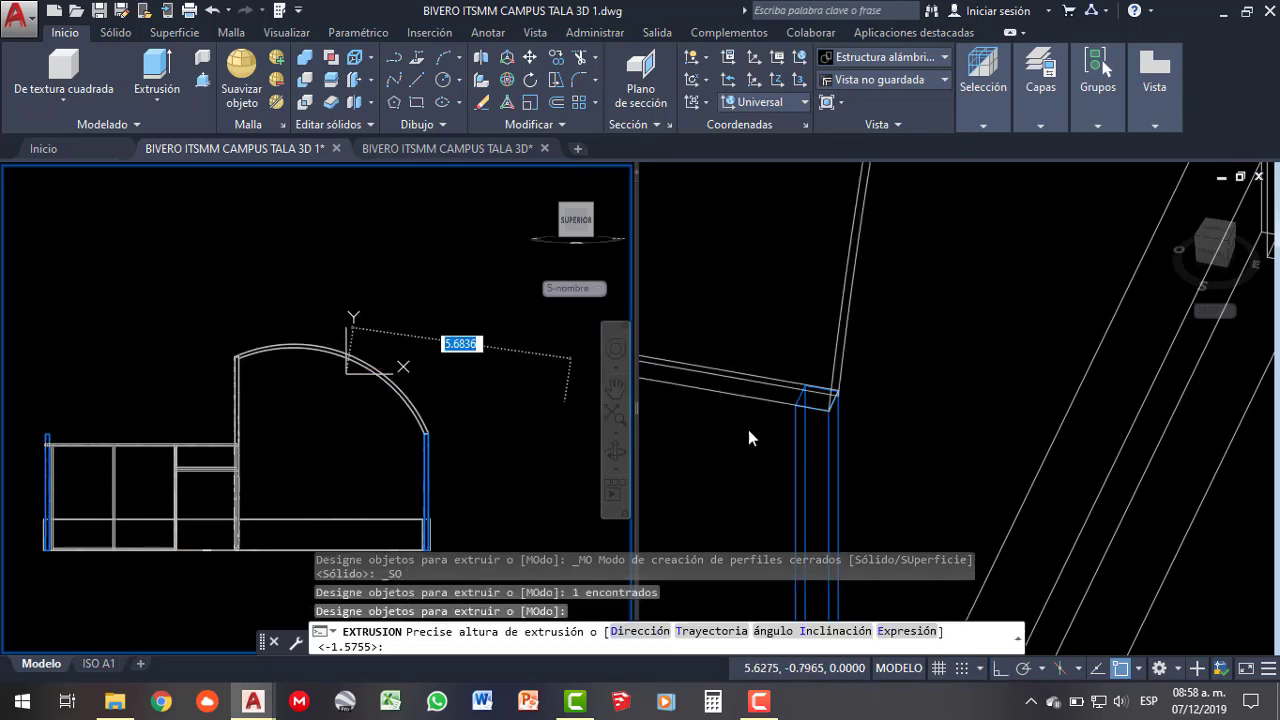
{"action": "left_click", "coordinate": [748, 429]}
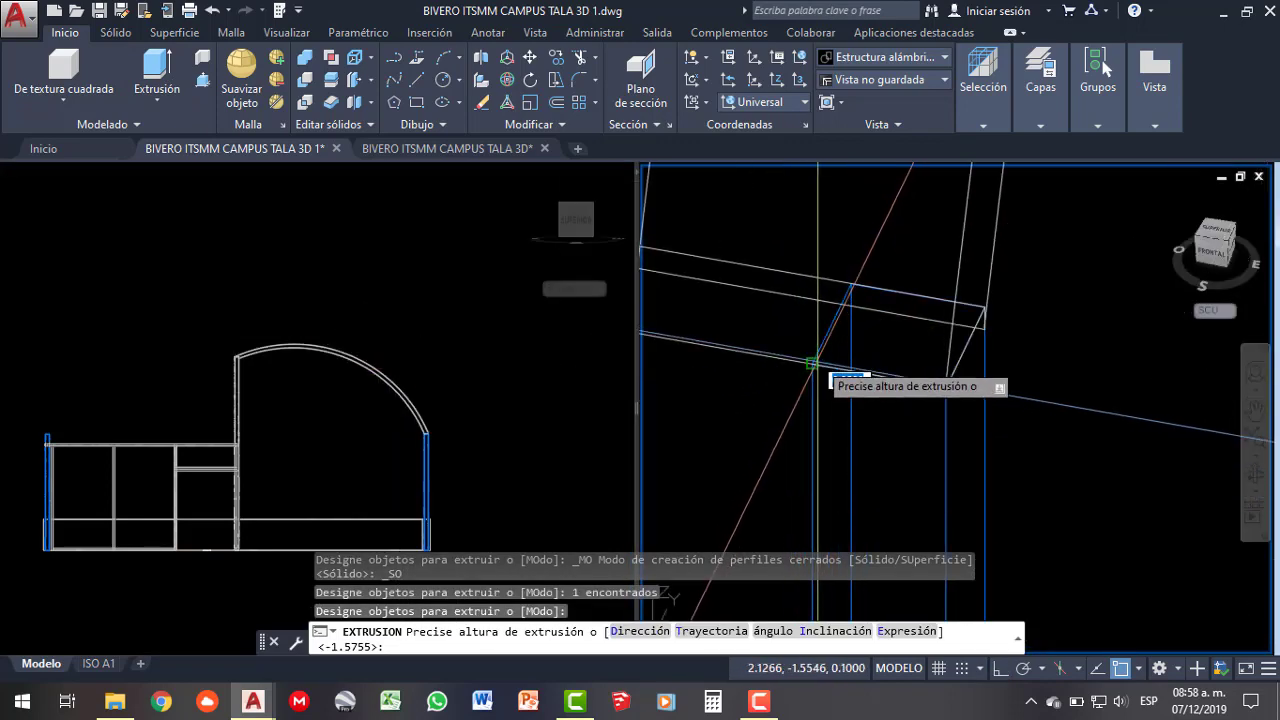
{"action": "left_click", "coordinate": [815, 362]}
- Zoom out and orbit the model to view the whole building
{"action": "scroll", "coordinate": [815, 362], "scroll_direction": "down", "scroll_amount": 1}
{"action": "scroll", "coordinate": [815, 362], "scroll_direction": "down", "scroll_amount": 2}
{"action": "scroll", "coordinate": [815, 362], "scroll_direction": "down", "scroll_amount": 2}
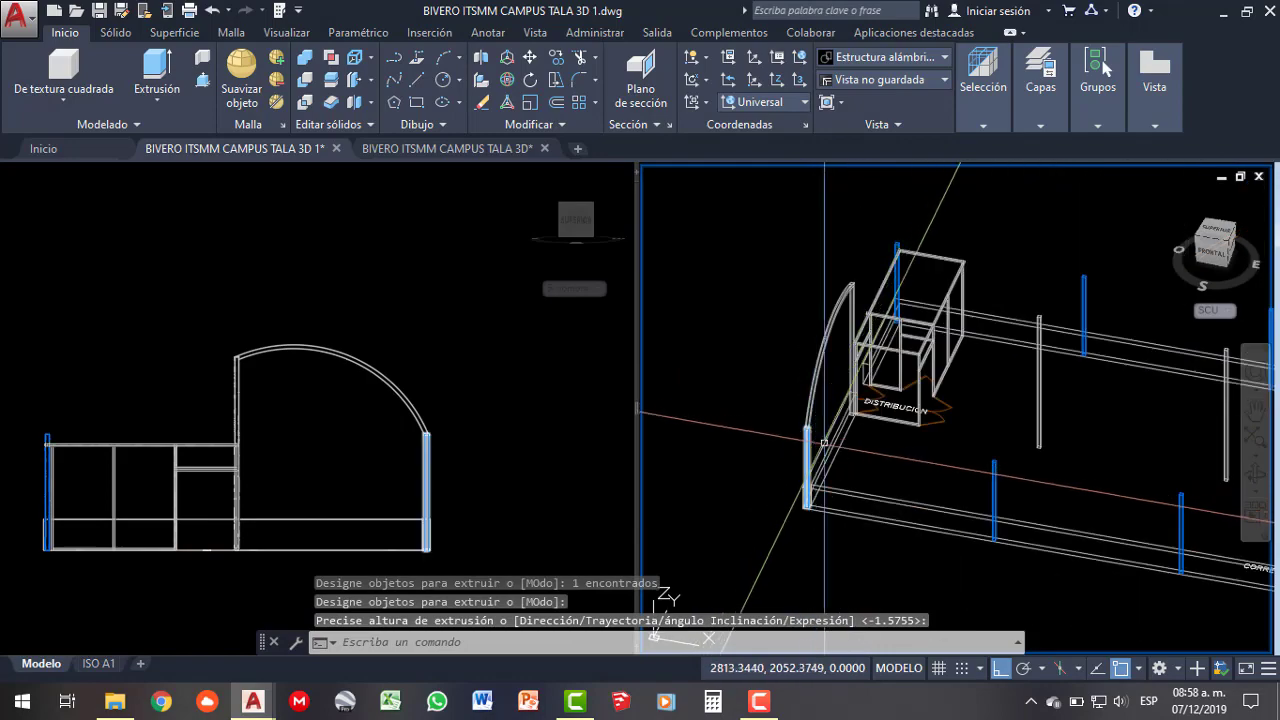
{"action": "scroll", "coordinate": [1214, 455], "scroll_direction": "down", "scroll_amount": 1}
{"action": "mouse_move", "coordinate": [1214, 455]}
{"action": "middle_mouse_down", "text": "shift"}
{"action": "mouse_move", "coordinate": [965, 406]}
{"action": "mouse_move", "coordinate": [863, 190]}
{"action": "middle_mouse_up", "text": "shift"}
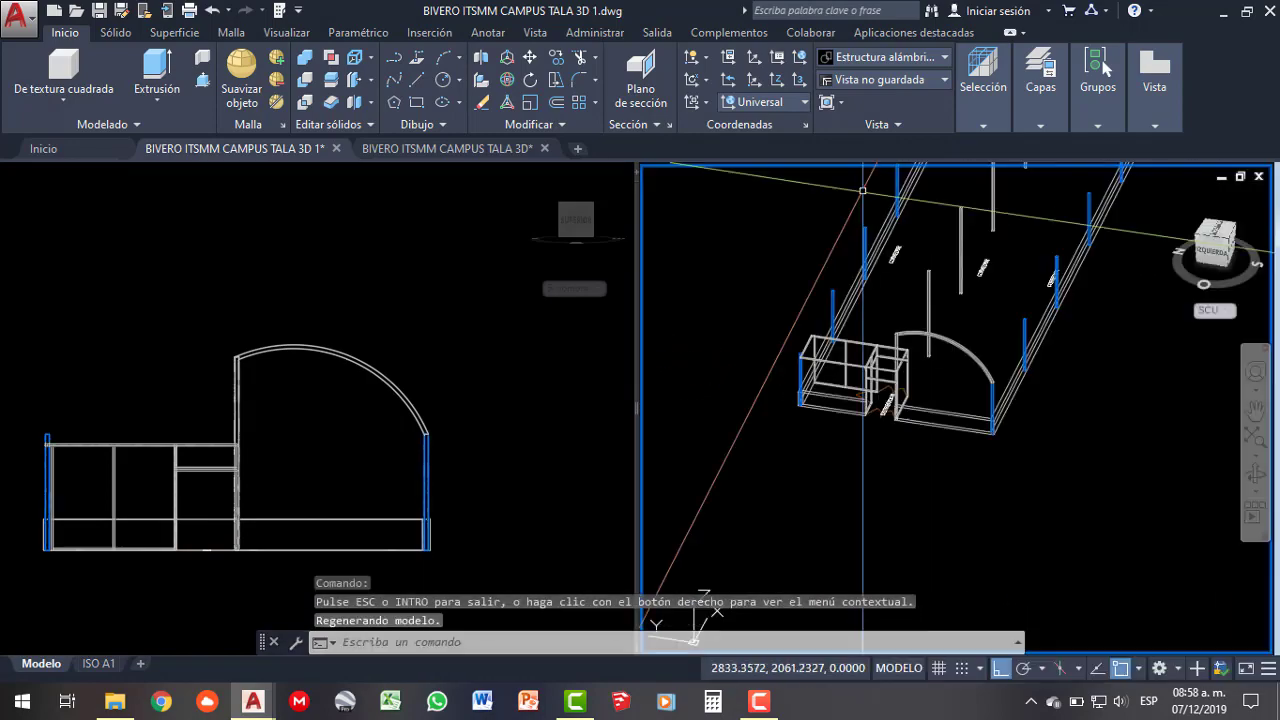
{"action": "left_click", "coordinate": [851, 181]}
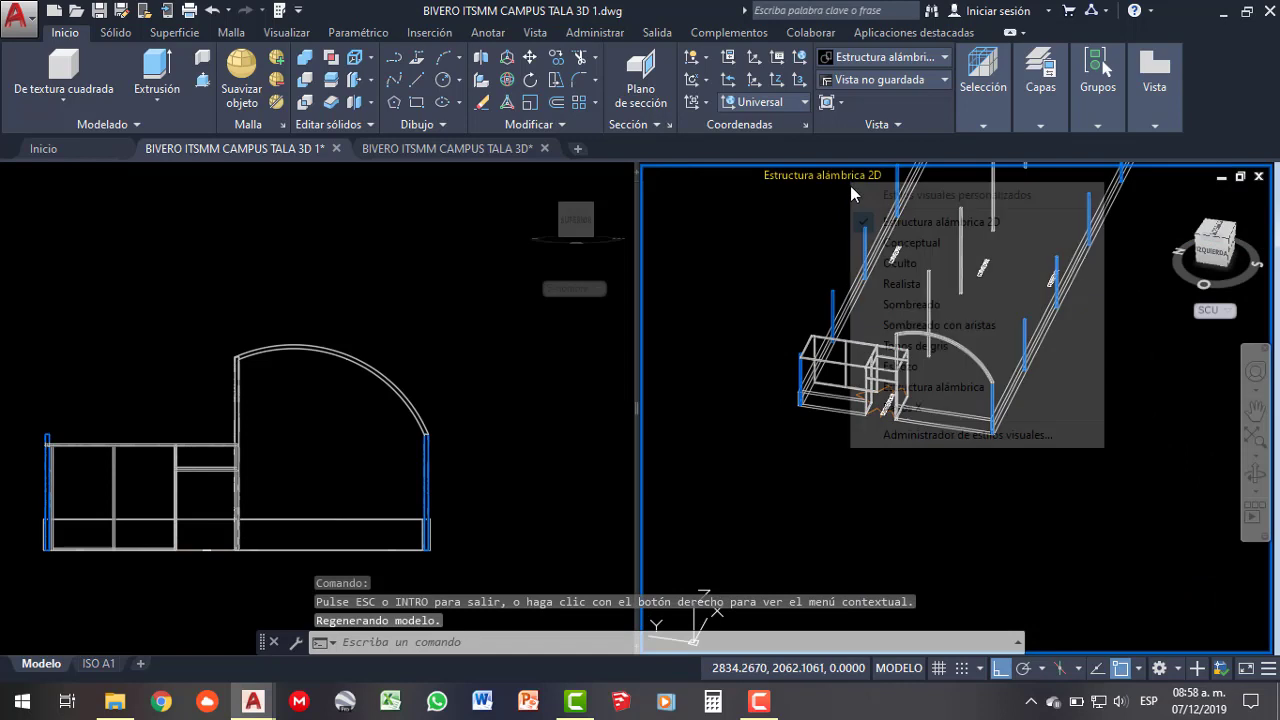
- Show the 3D view in Realista style and switch the other viewport to Superior
{"action": "left_click", "coordinate": [909, 285]}
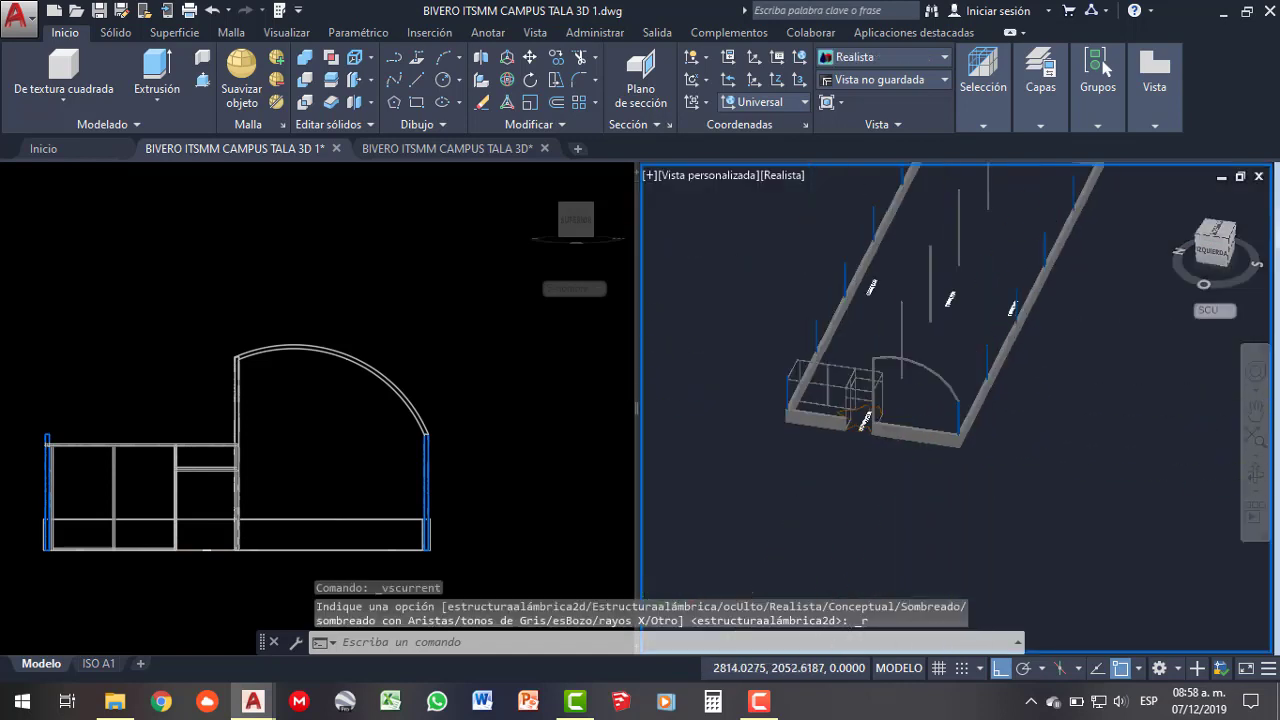
{"action": "left_click", "coordinate": [315, 426]}
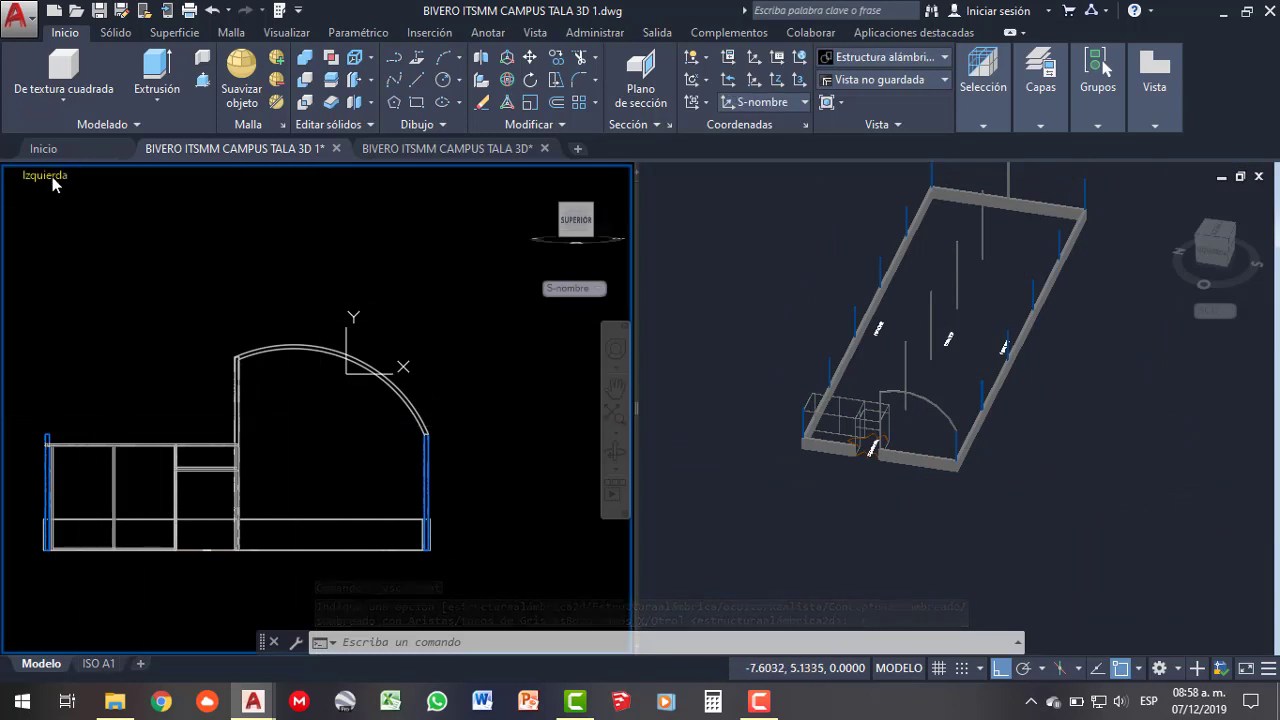
{"action": "left_click", "coordinate": [55, 180]}
{"action": "left_click", "coordinate": [98, 220]}
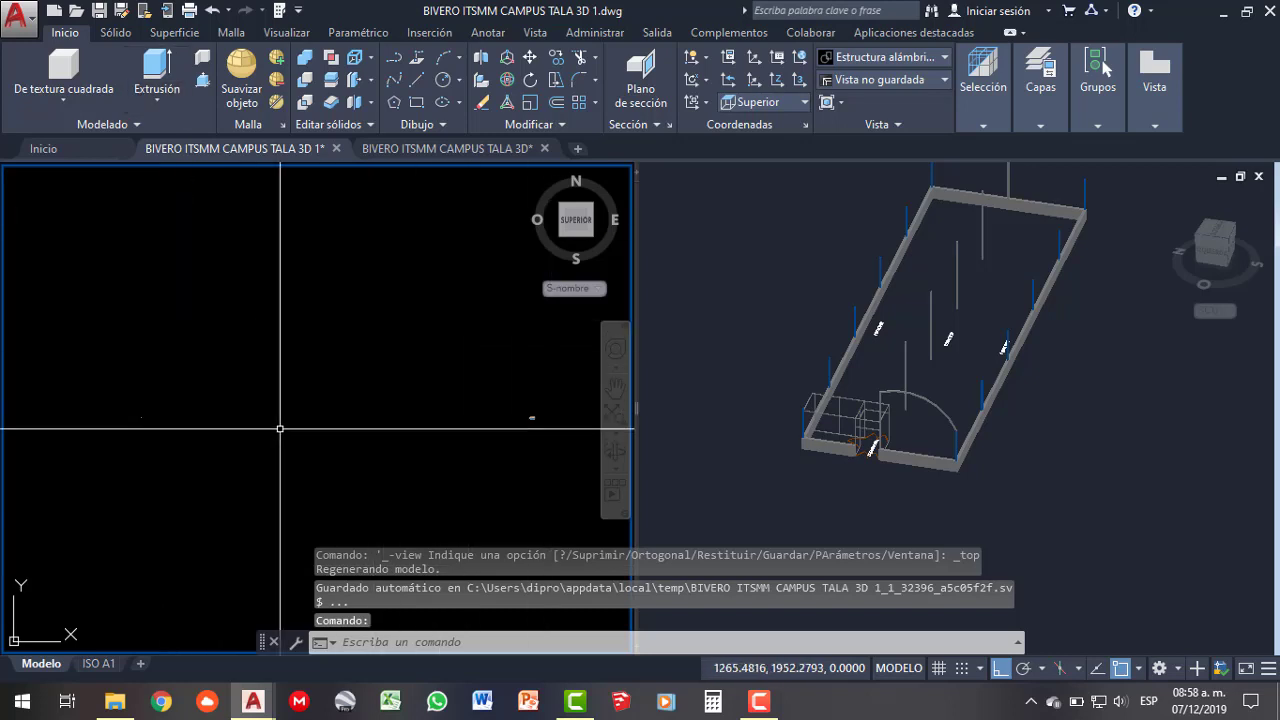
- Delete the stray object in the plan and zoom to the whole floor plan
{"action": "left_click", "coordinate": [111, 477]}
{"action": "key", "text": "Delete"}
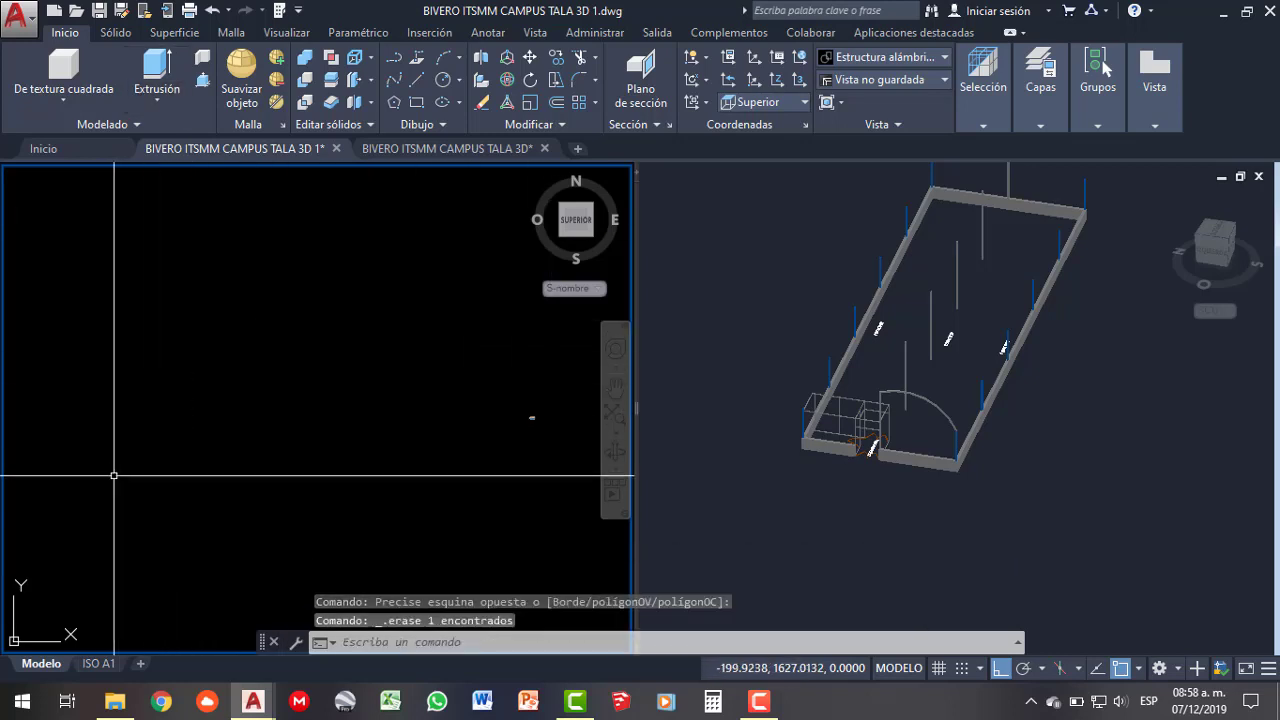
{"action": "left_click", "coordinate": [621, 418]}
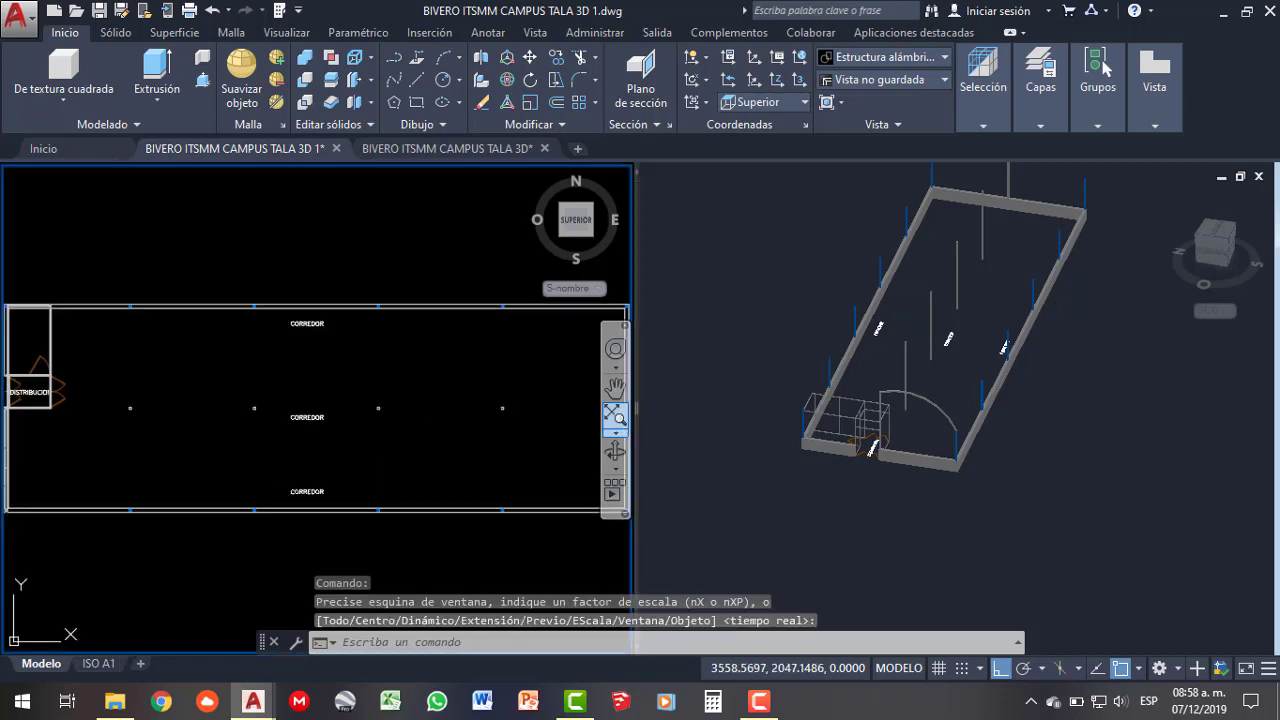
{"action": "scroll", "coordinate": [339, 322], "scroll_direction": "down", "scroll_amount": 2}
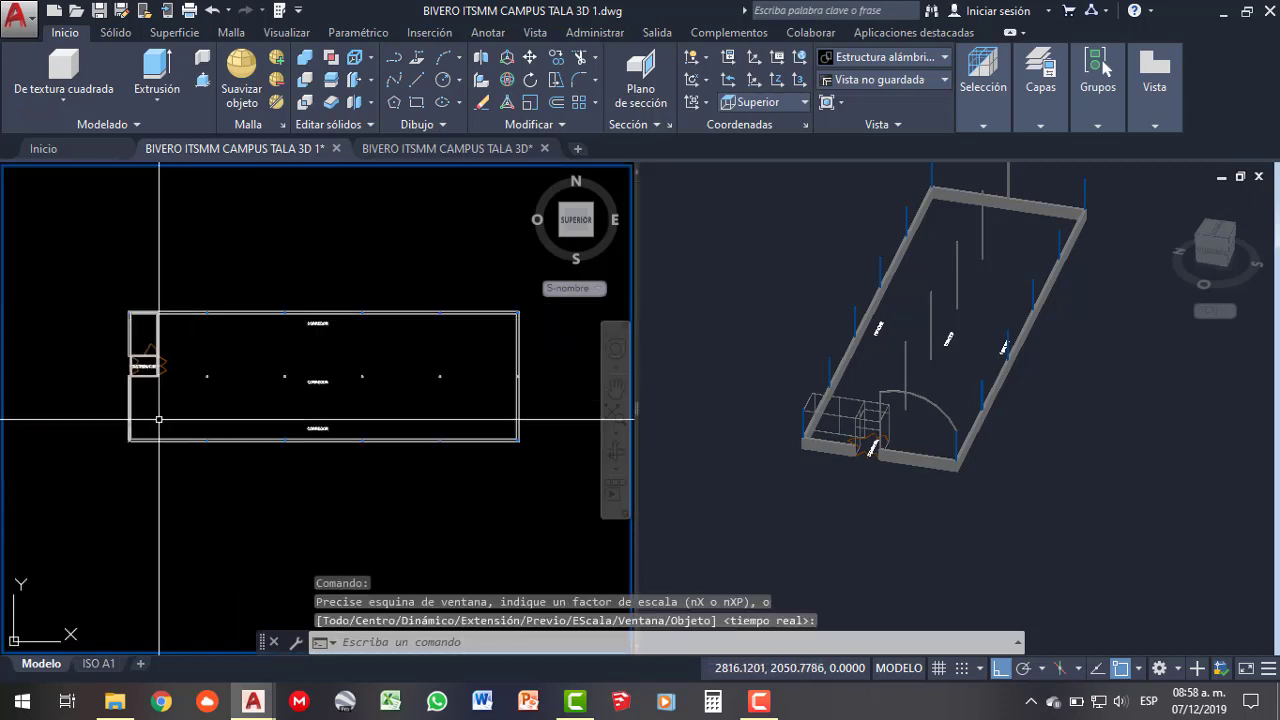
{"action": "scroll", "coordinate": [136, 422], "scroll_direction": "up", "scroll_amount": 5}
{"action": "scroll", "coordinate": [118, 432], "scroll_direction": "up", "scroll_amount": 3}
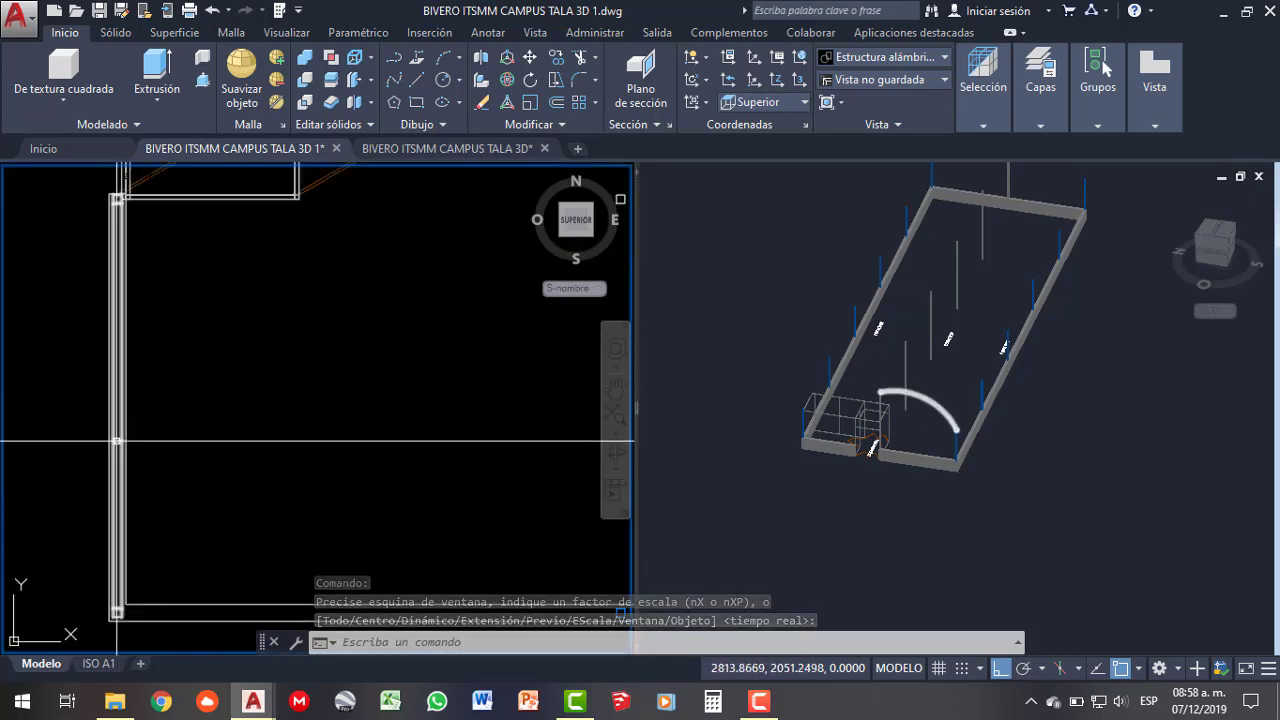
- Array the arched frame with MATRIZRECTANG: 4 columns, 3 rows, spacing 0.1500 and 7.4985
{"action": "left_click", "coordinate": [121, 439]}
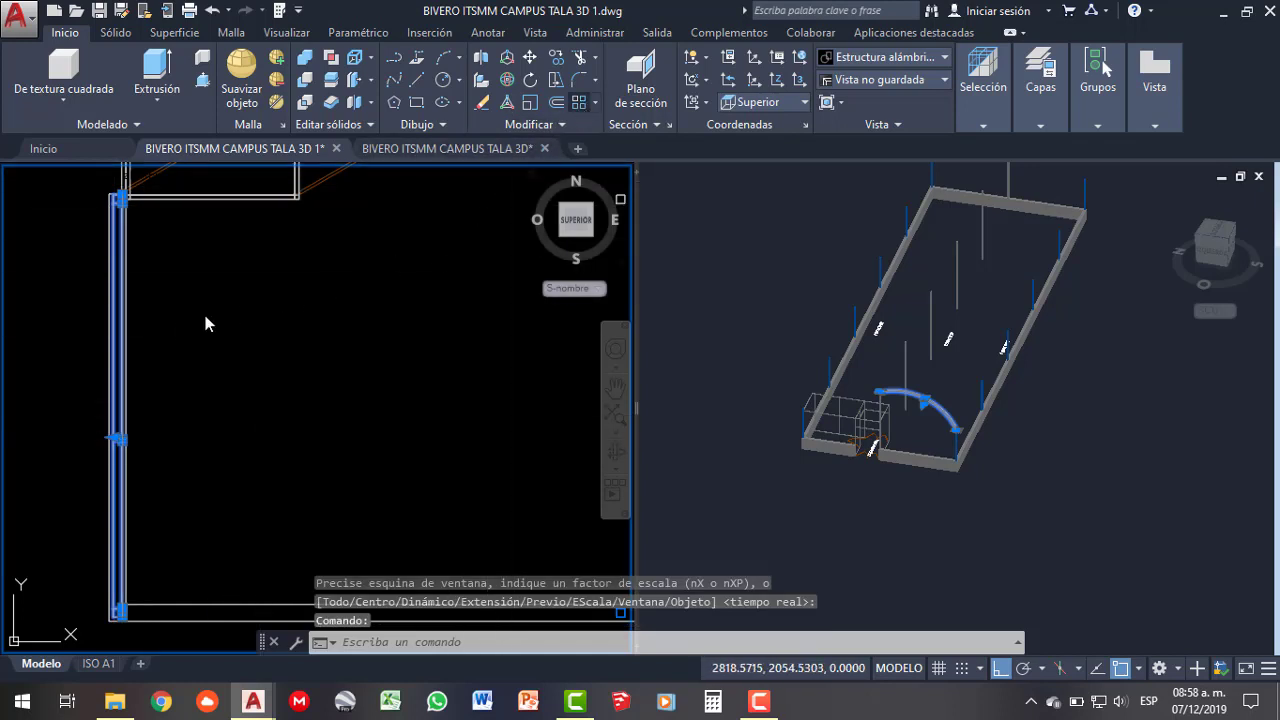
{"action": "type", "text": "matrizrectang"}
{"action": "key", "text": "Return"}
- Reduce the arch array to 1 row, keeping its 4 columns spaced 0.1500
{"action": "scroll", "coordinate": [150, 360], "scroll_direction": "down", "scroll_amount": 5}
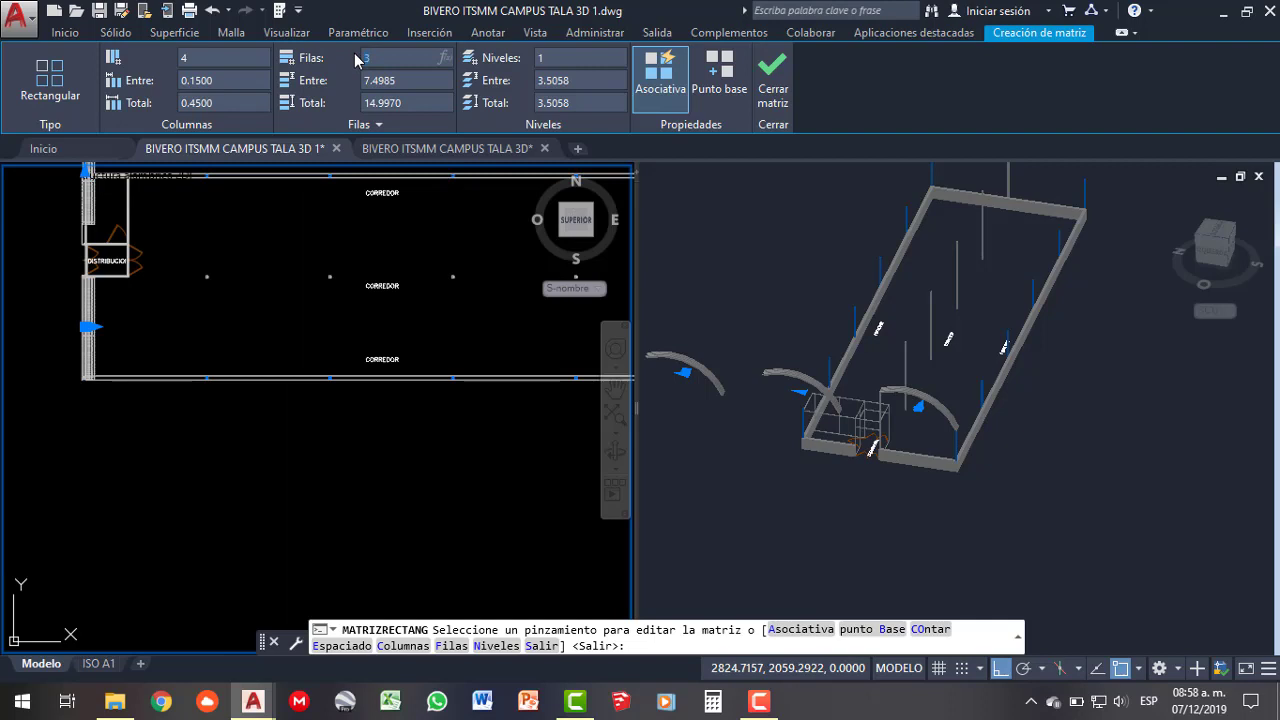
{"action": "type", "text": "1"}
{"action": "key", "text": "Return"}
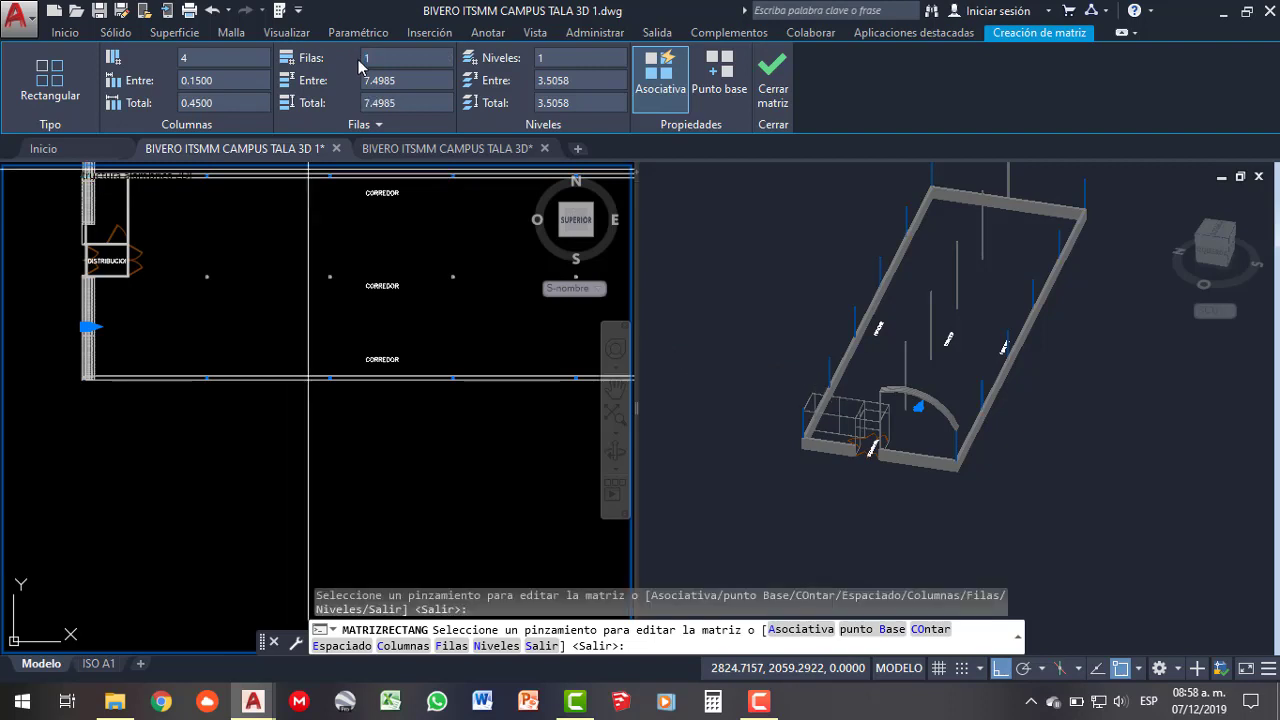
{"action": "left_click", "coordinate": [90, 326]}
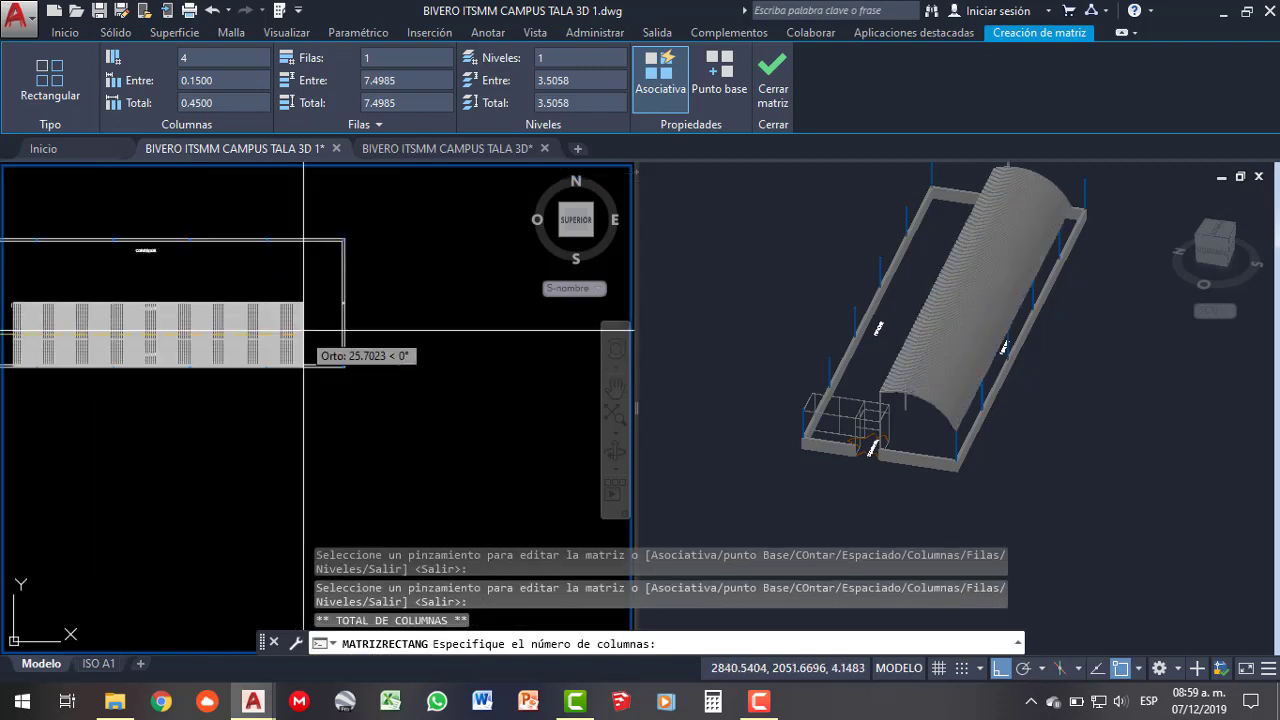
{"action": "key", "text": "Escape"}
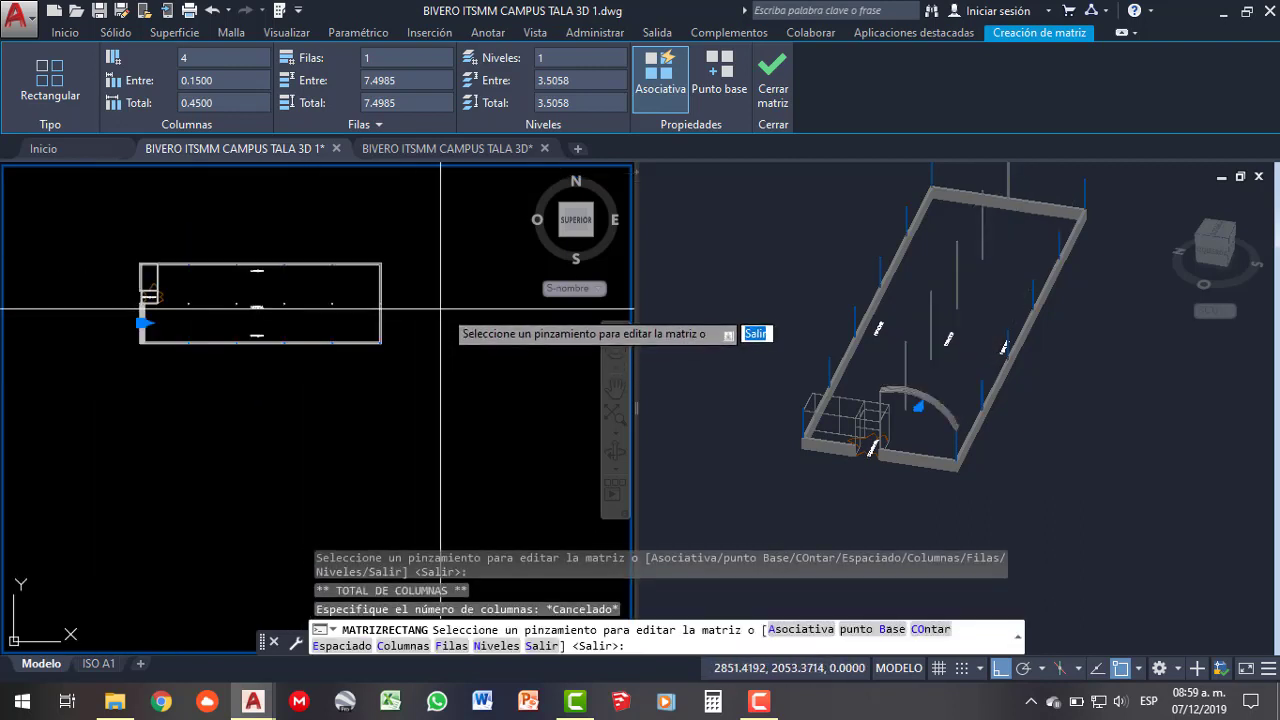
{"action": "scroll", "coordinate": [96, 318], "scroll_direction": "up", "scroll_amount": 3}
- Add a 1:1 linear dimension of 5.9590 along the bottom wall from the left wall, then select the arch array
{"action": "key", "text": "Escape"}
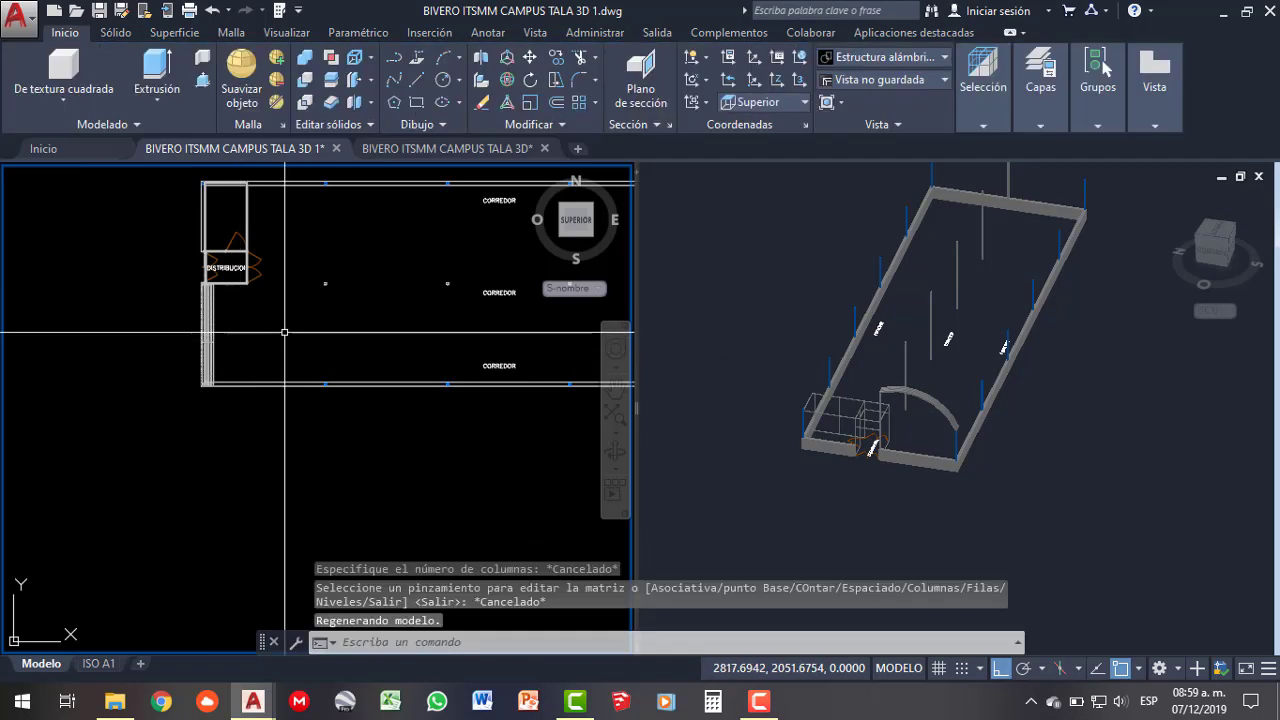
{"action": "left_click", "coordinate": [504, 34]}
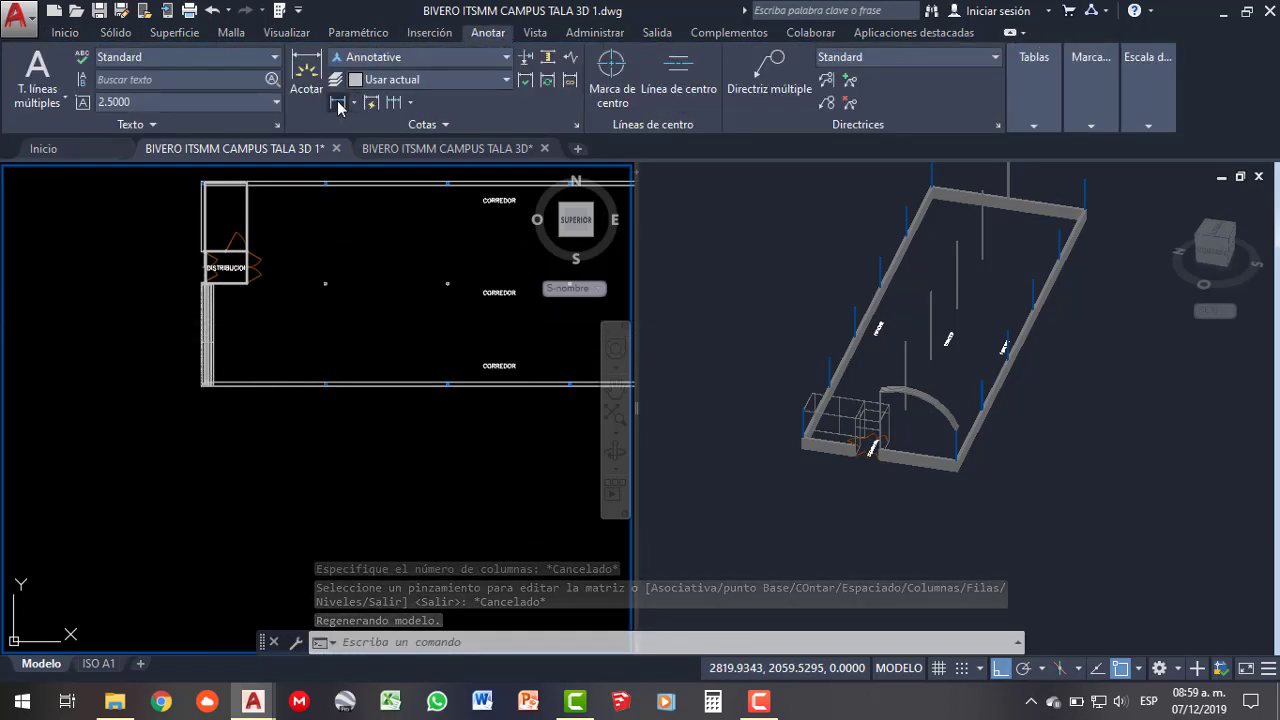
{"action": "left_click", "coordinate": [306, 75]}
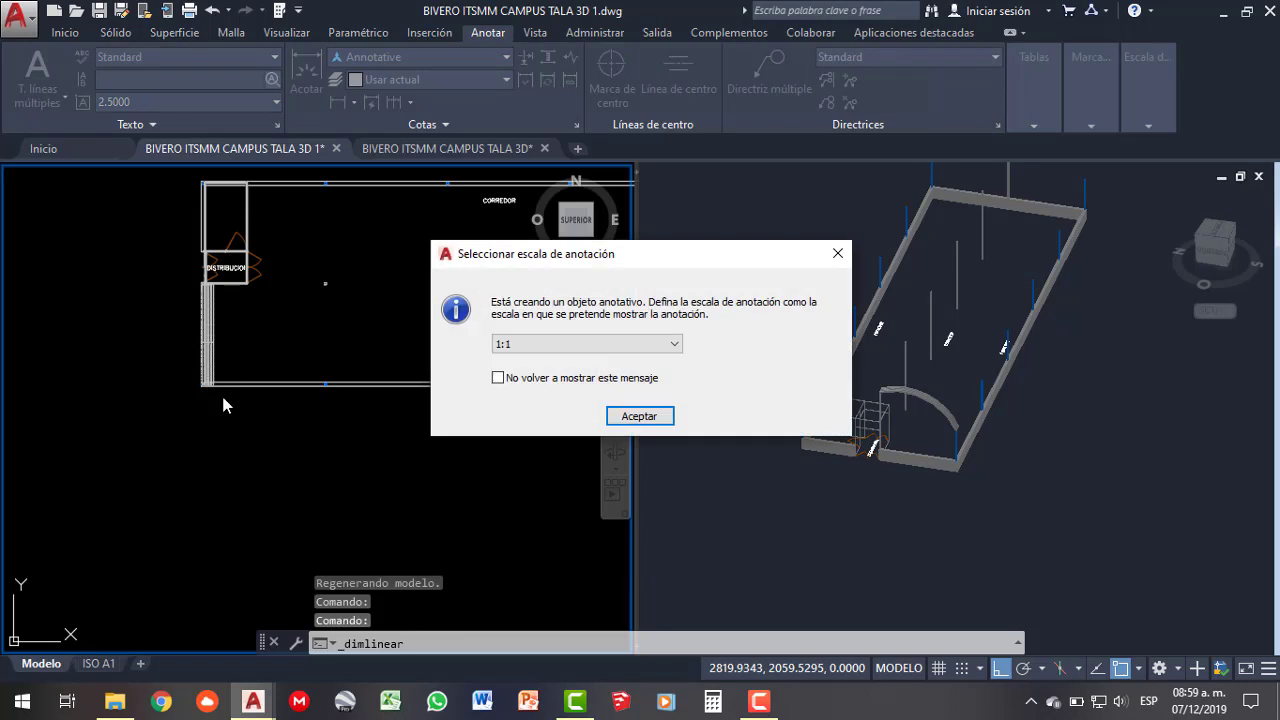
{"action": "left_click", "coordinate": [640, 416]}
{"action": "scroll", "coordinate": [186, 377], "scroll_direction": "up", "scroll_amount": 3}
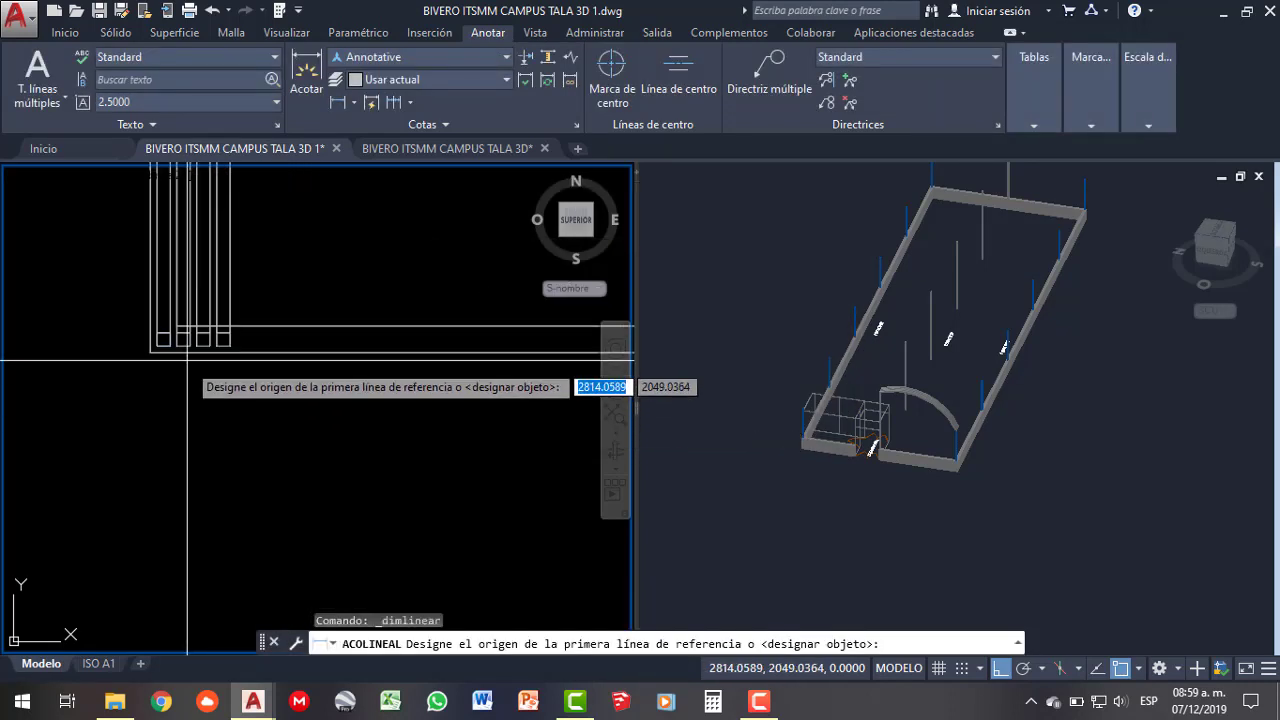
{"action": "scroll", "coordinate": [110, 342], "scroll_direction": "up", "scroll_amount": 3}
{"action": "left_click", "coordinate": [107, 330]}
{"action": "scroll", "coordinate": [110, 340], "scroll_direction": "up", "scroll_amount": 2}
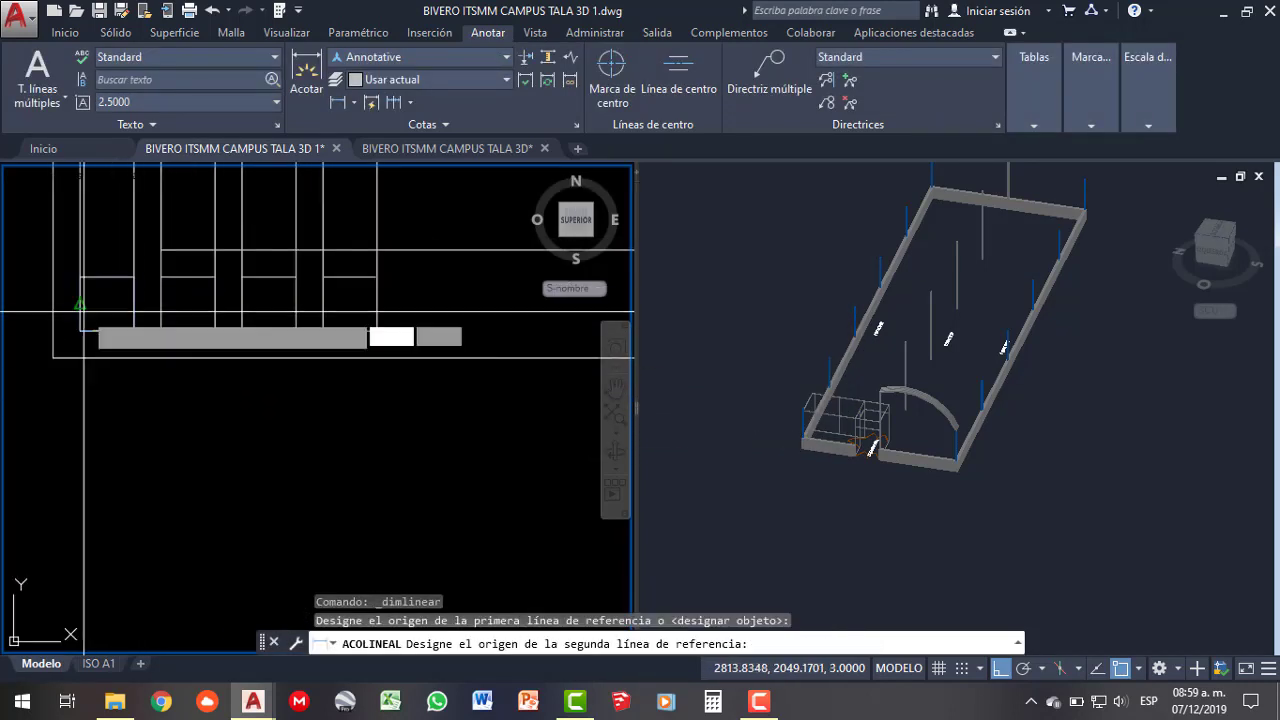
{"action": "scroll", "coordinate": [100, 345], "scroll_direction": "up", "scroll_amount": 2}
{"action": "scroll", "coordinate": [300, 345], "scroll_direction": "up", "scroll_amount": 2}
{"action": "scroll", "coordinate": [418, 334], "scroll_direction": "up", "scroll_amount": 2}
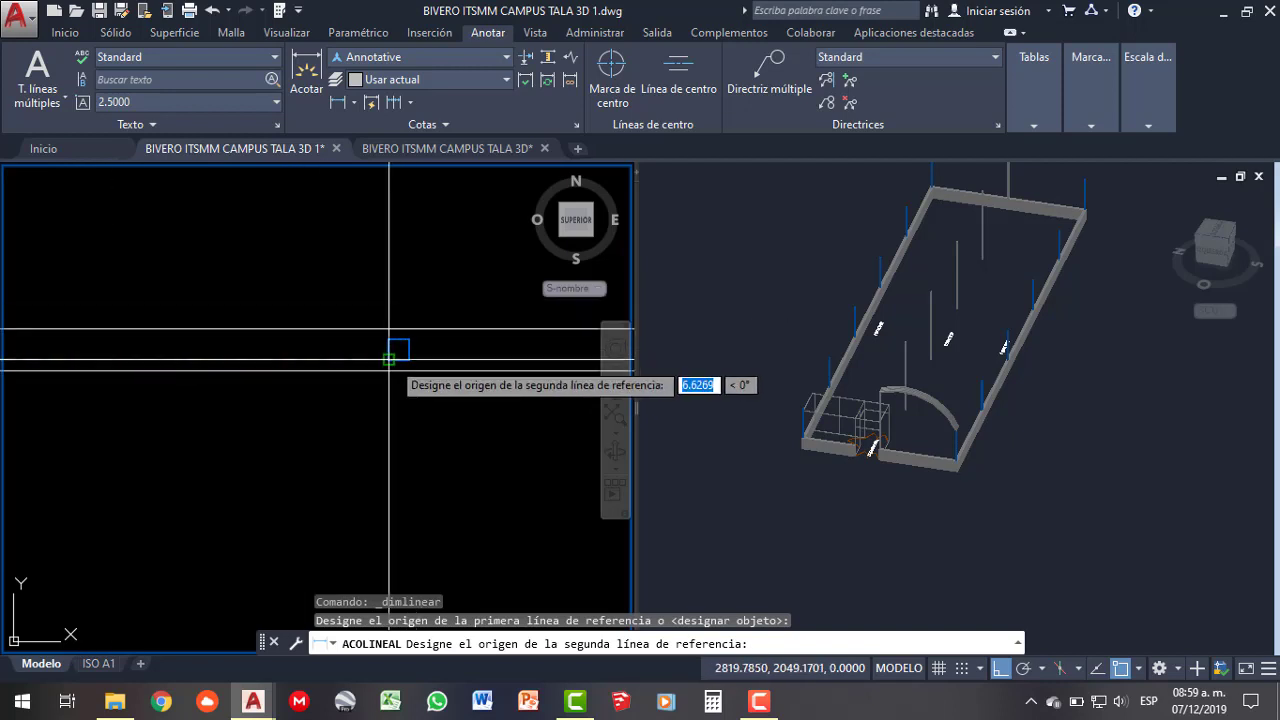
{"action": "left_click", "coordinate": [398, 349]}
{"action": "left_click", "coordinate": [383, 392]}
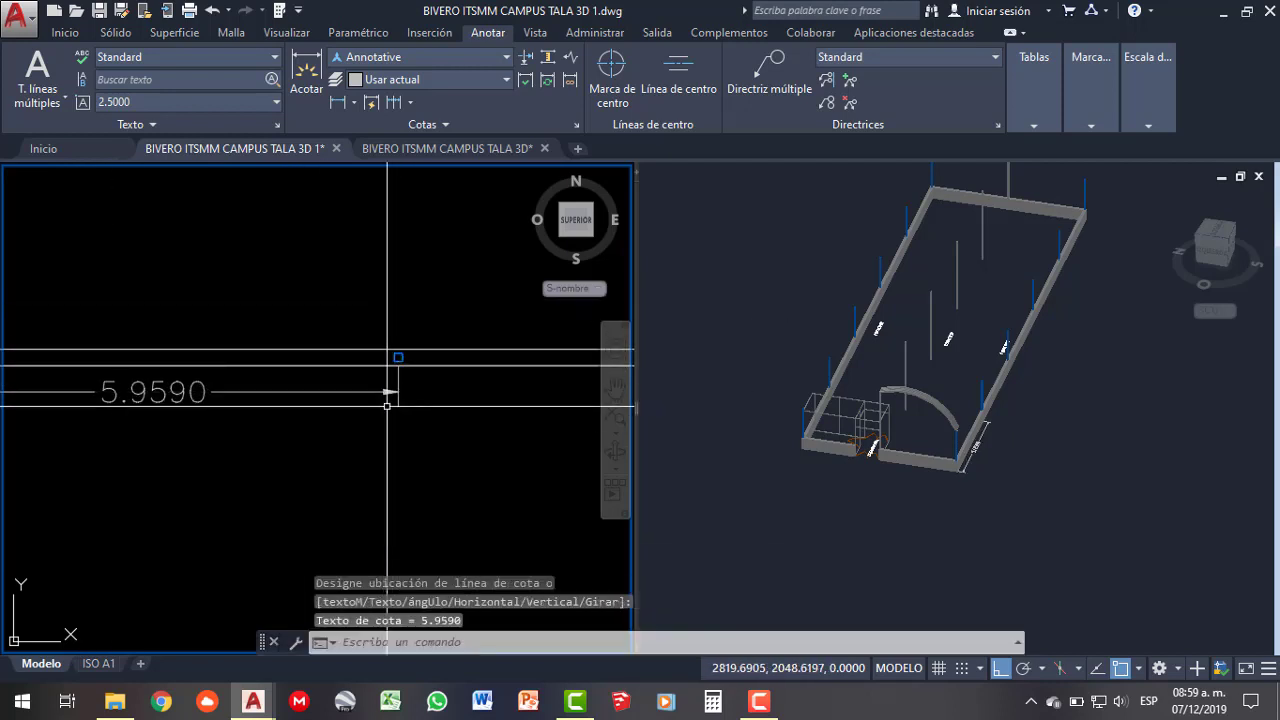
{"action": "scroll", "coordinate": [392, 418], "scroll_direction": "down", "scroll_amount": 4}
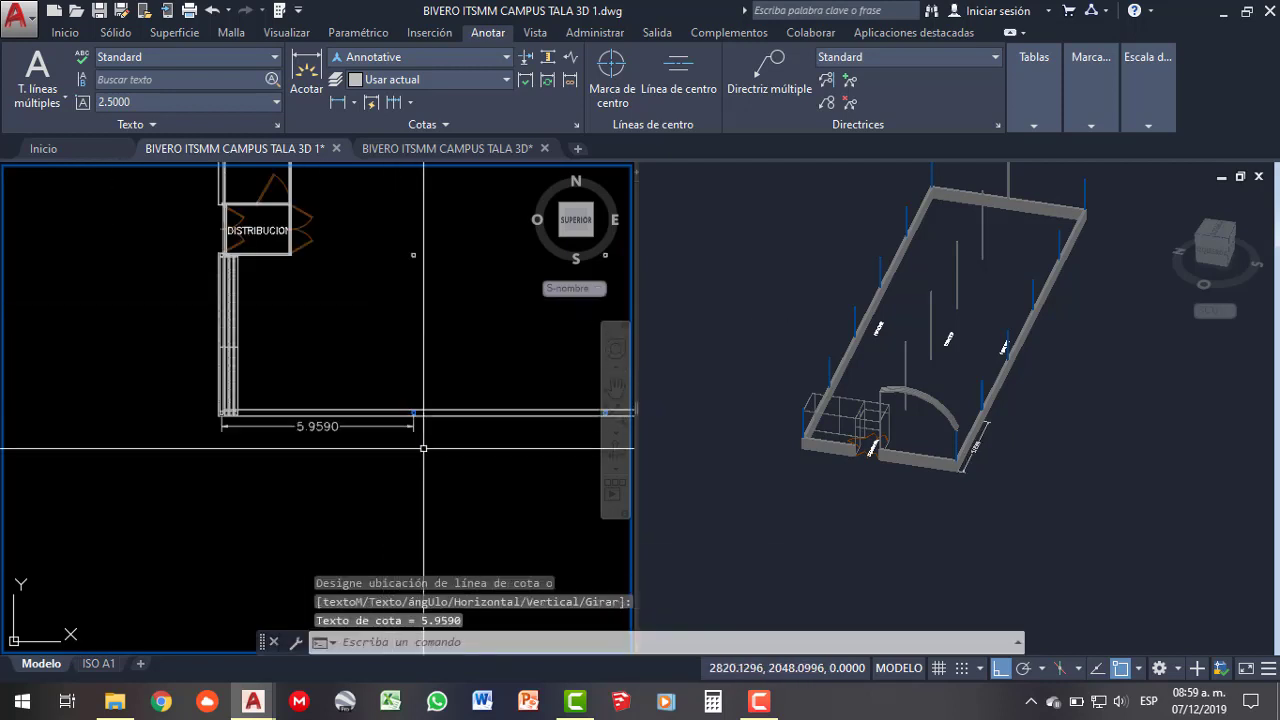
{"action": "left_click", "coordinate": [231, 330]}
{"action": "type", "text": "5.9590"}
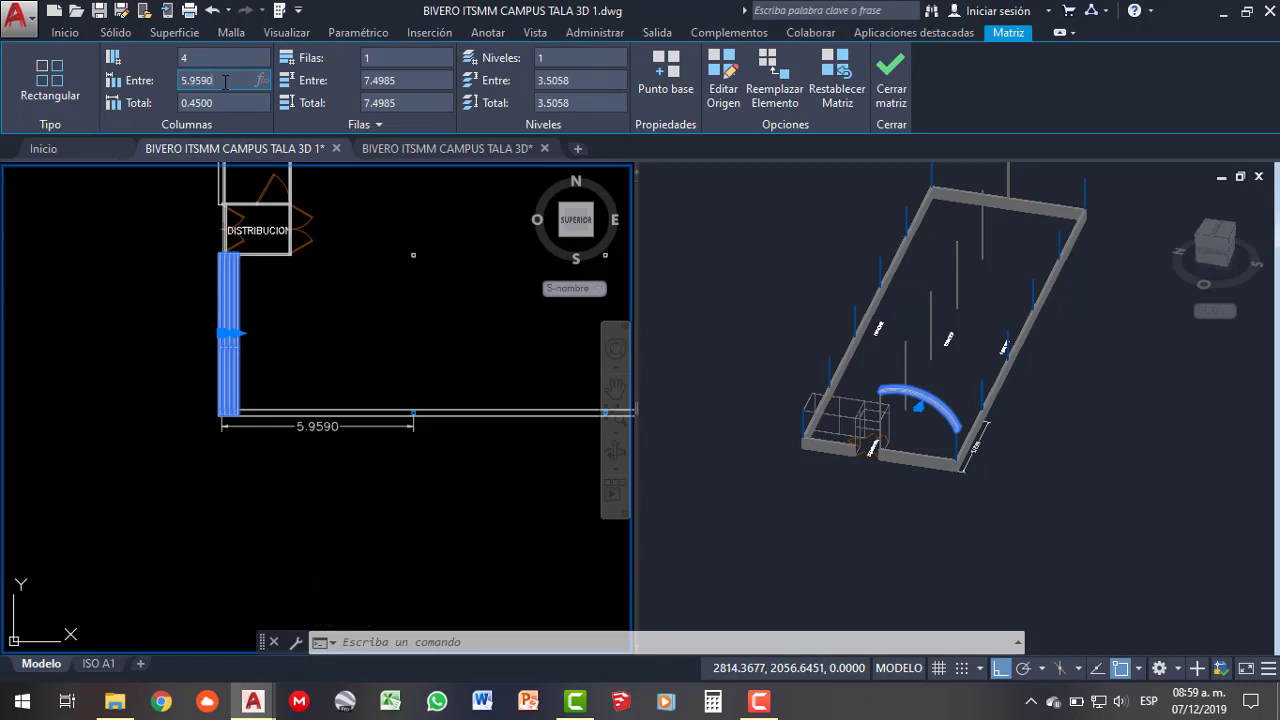
- Space the arch columns 5.9590 apart and extend the array to 6 frames totalling 29.7950
{"action": "key", "text": "Return"}
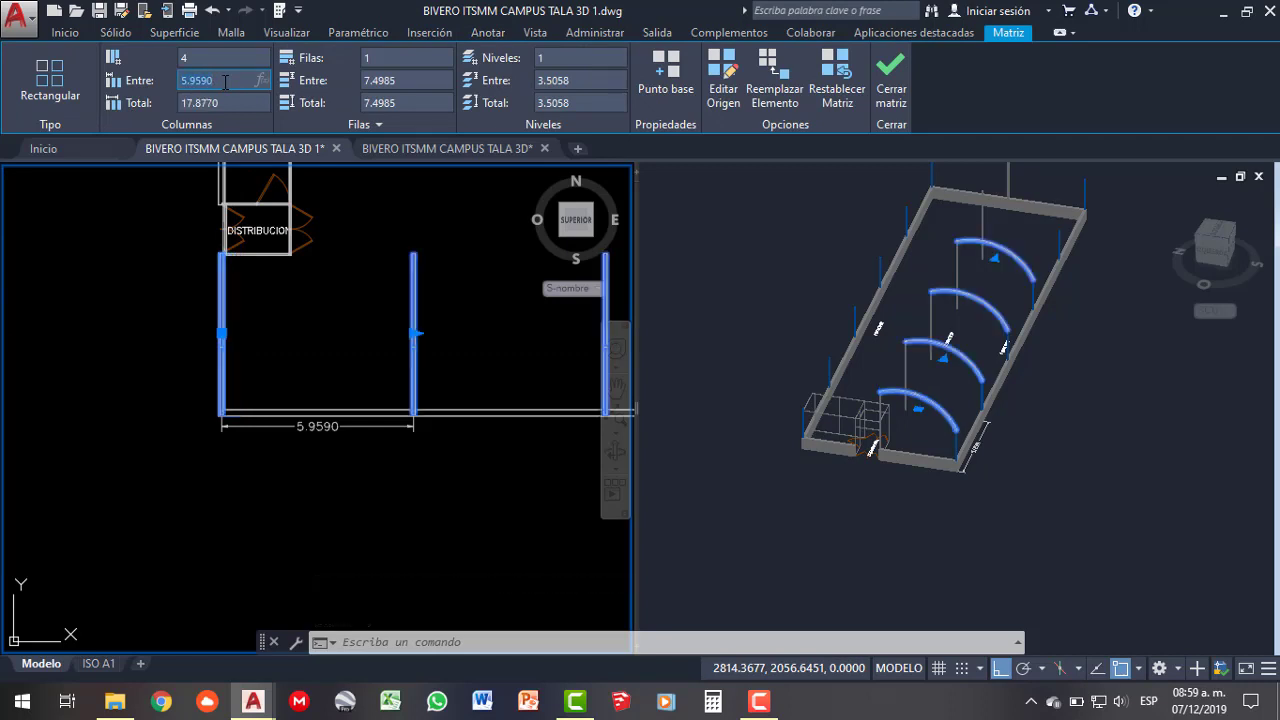
{"action": "scroll", "coordinate": [372, 350], "scroll_direction": "down", "scroll_amount": 4}
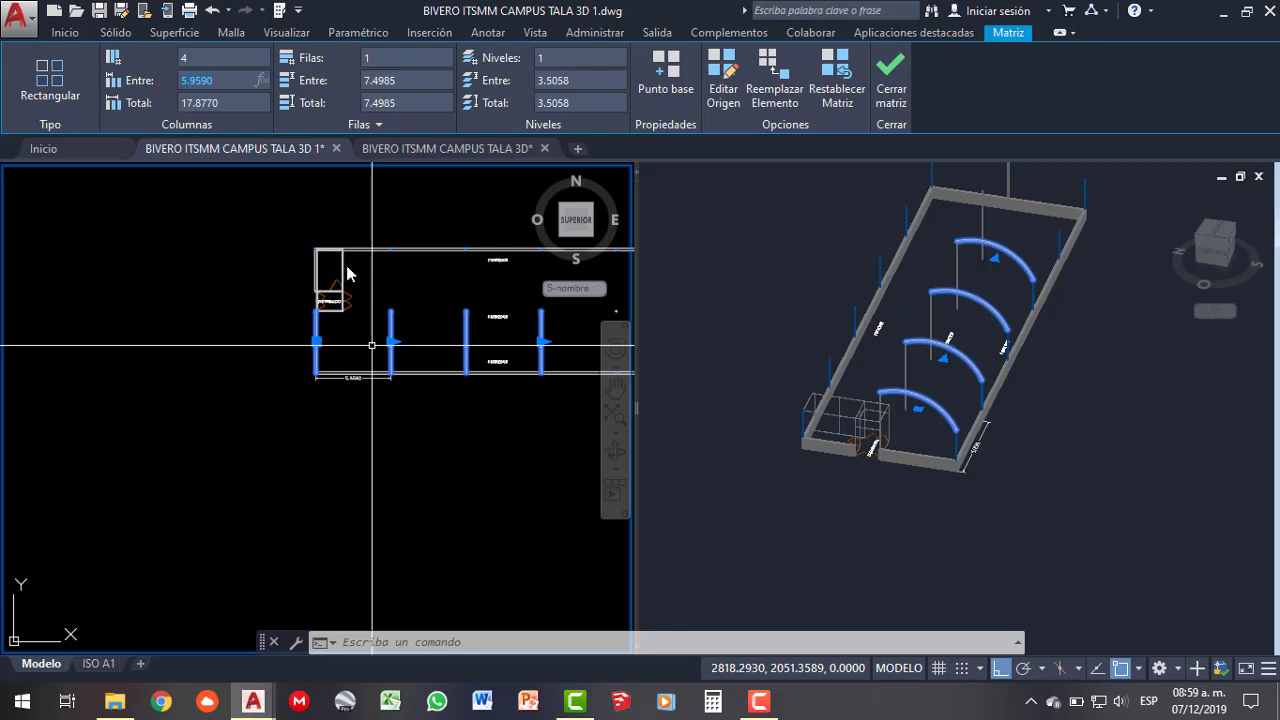
{"action": "left_click", "coordinate": [415, 311]}
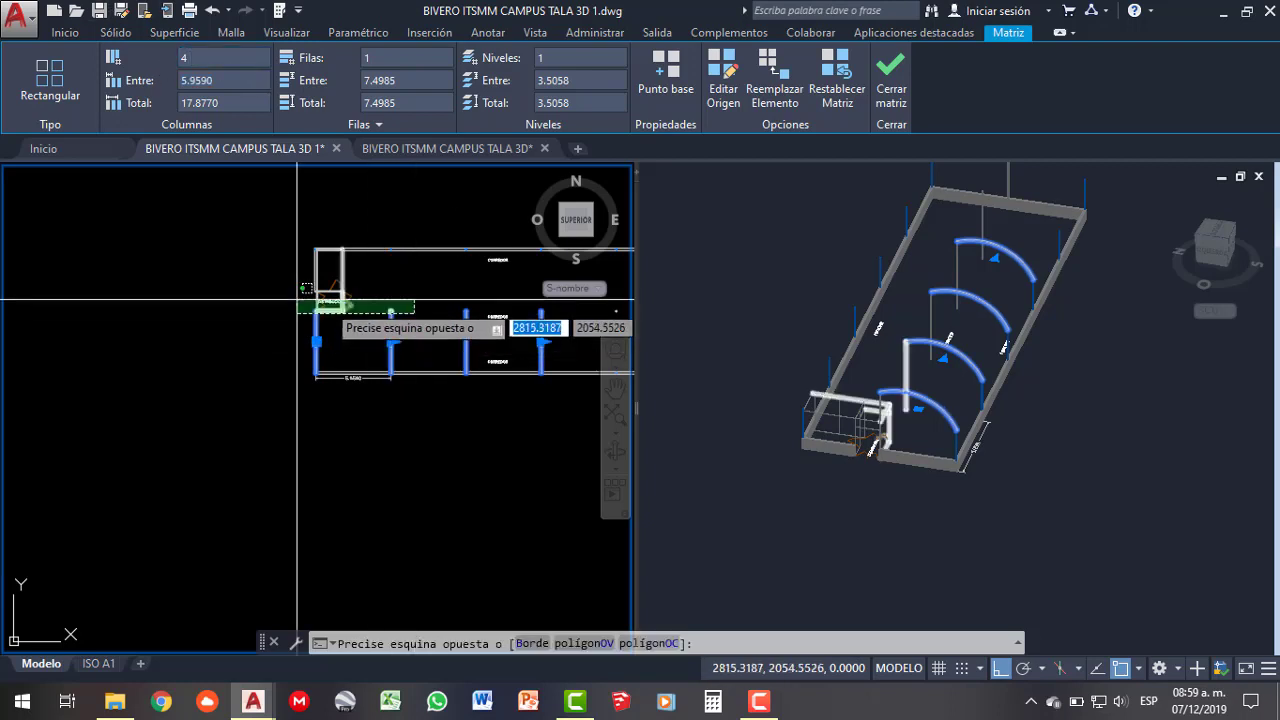
{"action": "middle_click_drag", "start_coordinate": [471, 310], "coordinate": [313, 293]}
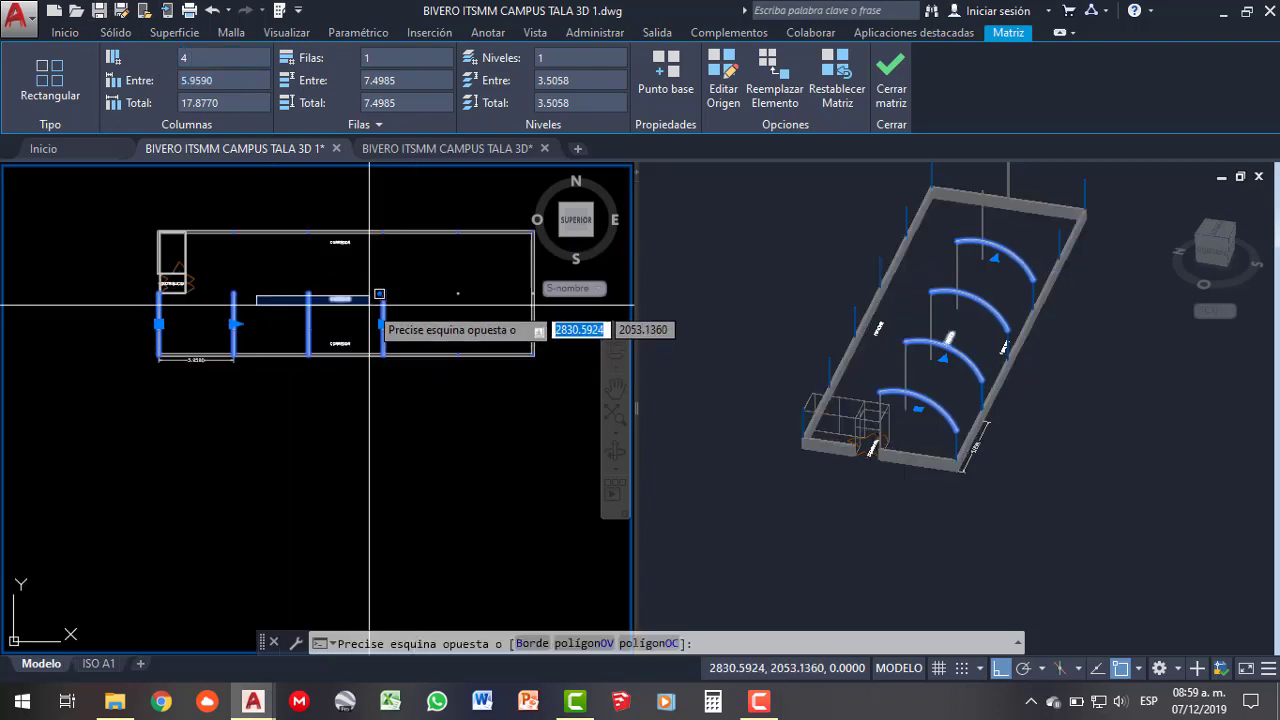
{"action": "left_click", "coordinate": [313, 293]}
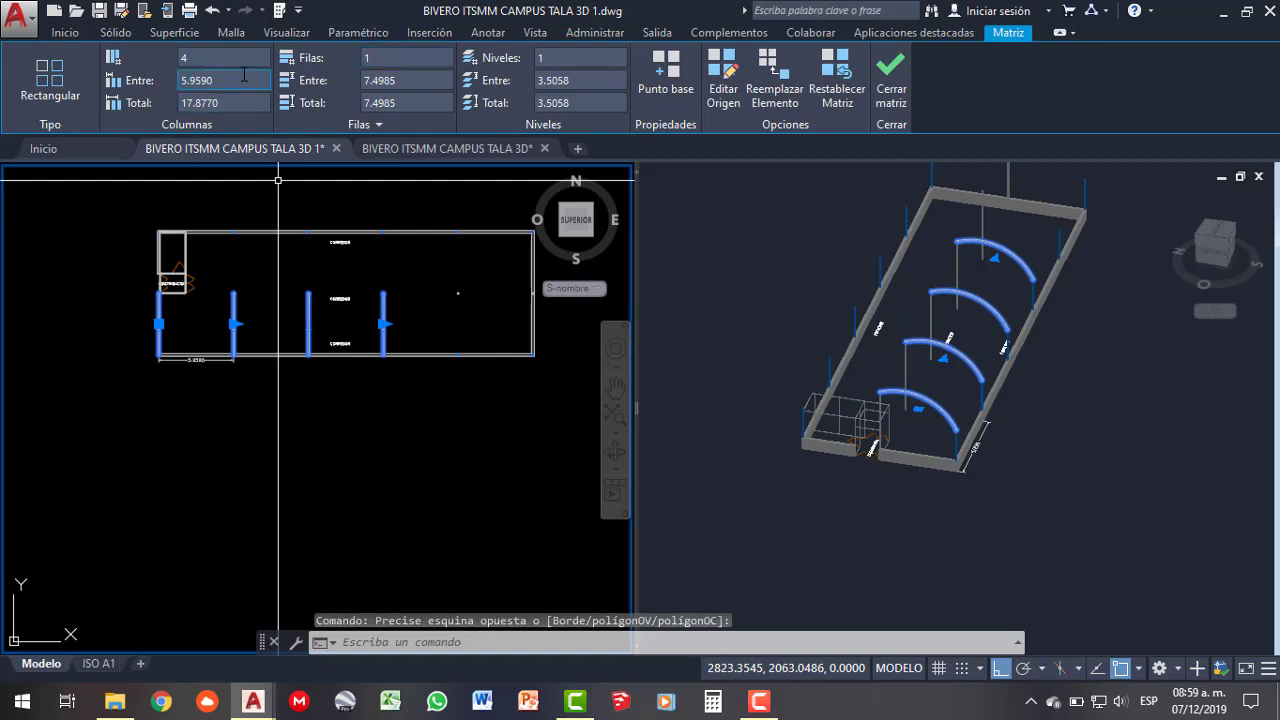
{"action": "left_click", "coordinate": [383, 323]}
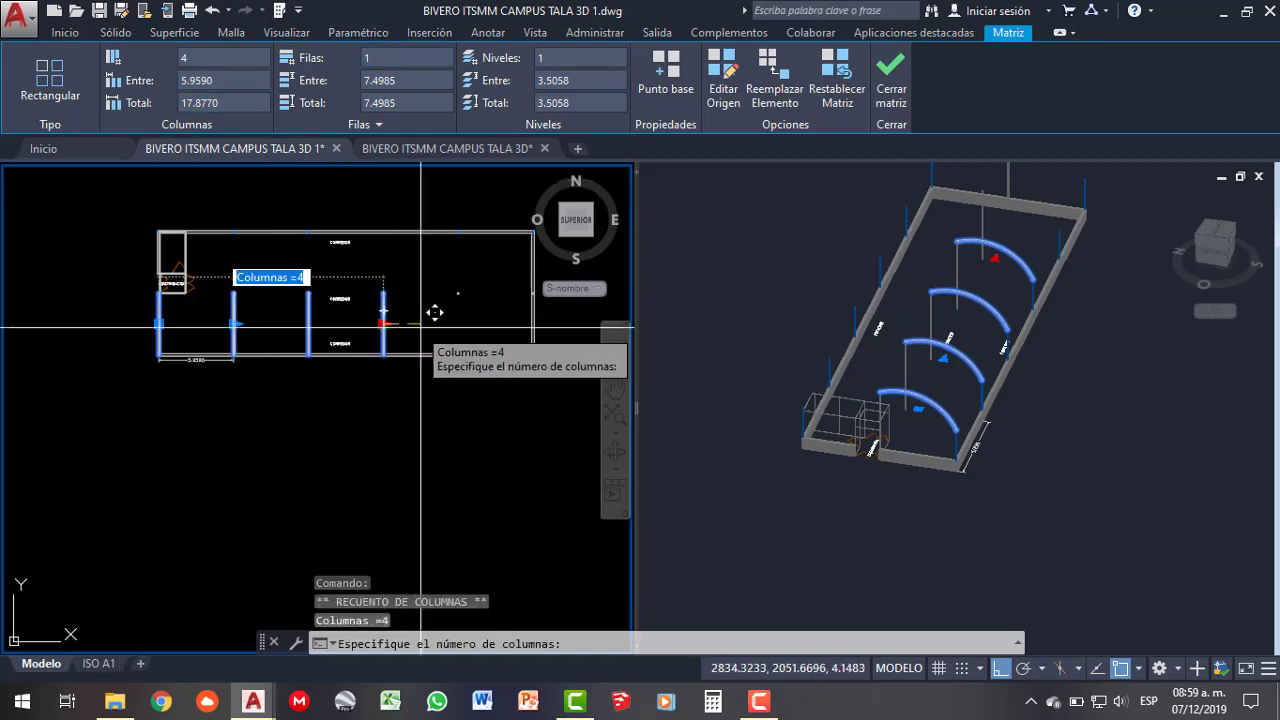
{"action": "left_click", "coordinate": [540, 315]}
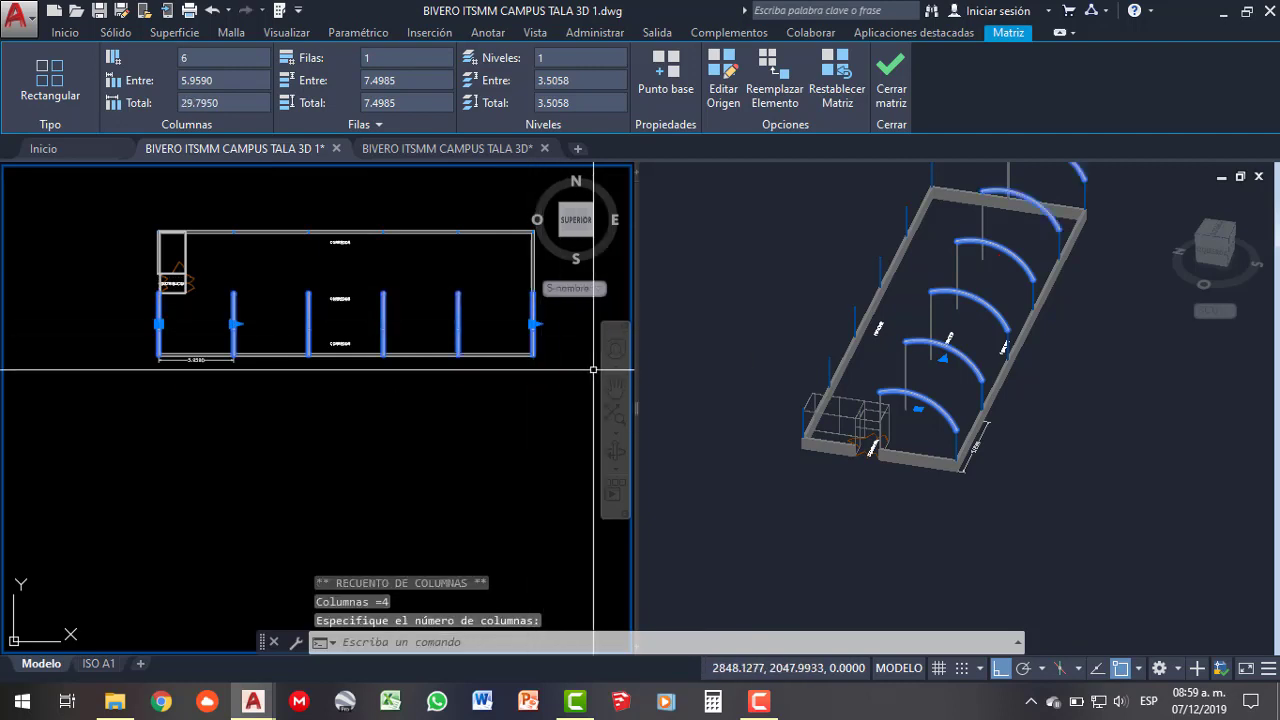
- Explode the six-frame arch array using Descomponer from the Modificar panel
{"action": "key", "text": "Escape"}
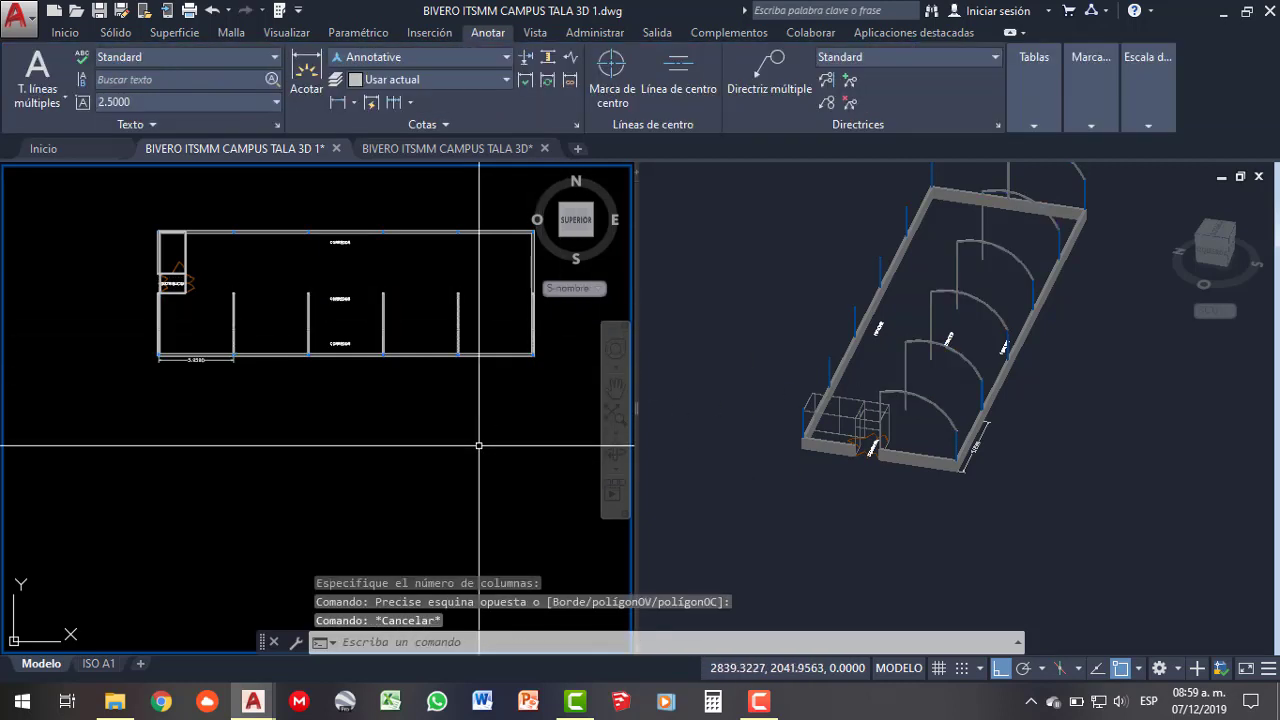
{"action": "left_click", "coordinate": [978, 384]}
{"action": "scroll", "coordinate": [1021, 239], "scroll_direction": "down", "scroll_amount": 3}
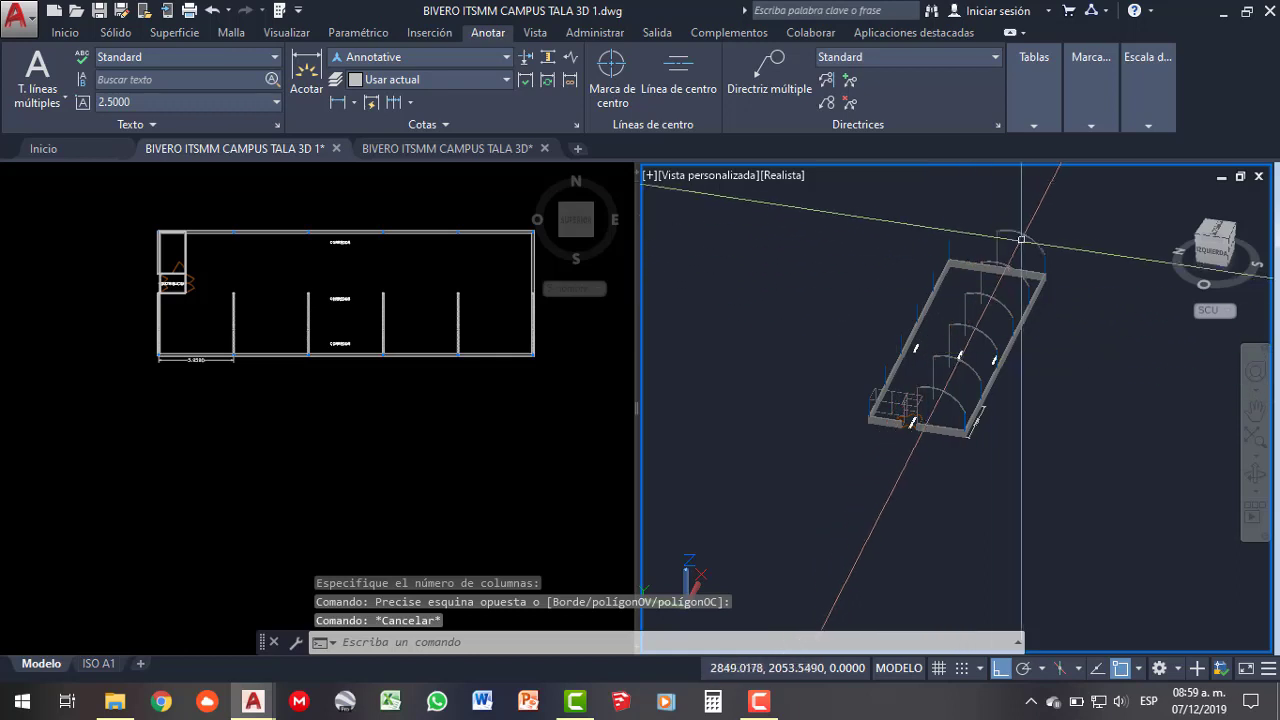
{"action": "left_click", "coordinate": [1028, 312]}
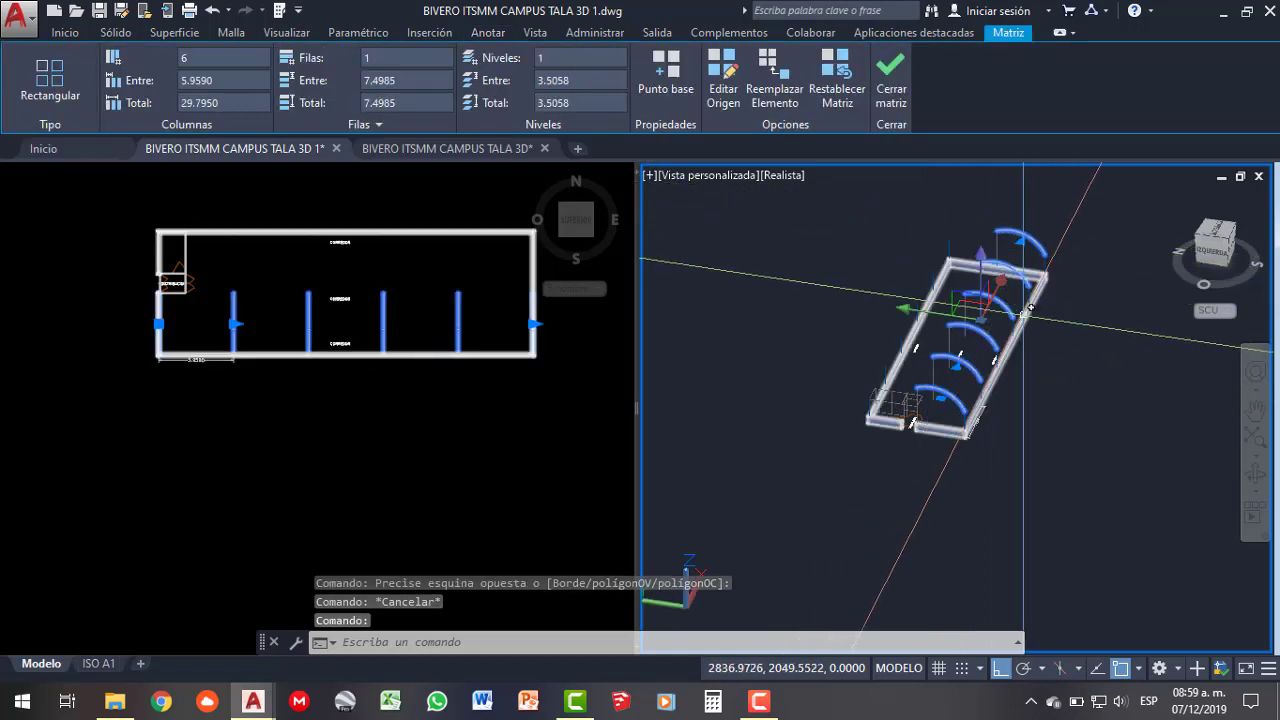
{"action": "left_click", "coordinate": [433, 408]}
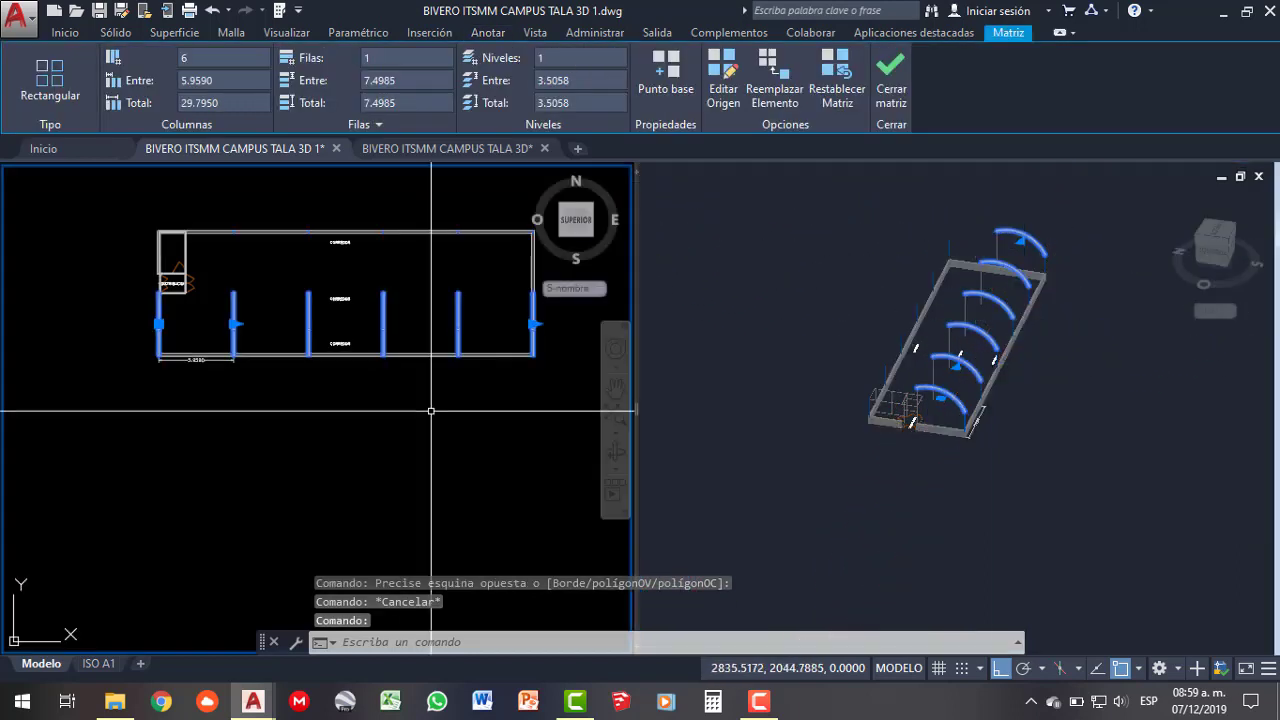
{"action": "left_click", "coordinate": [58, 38]}
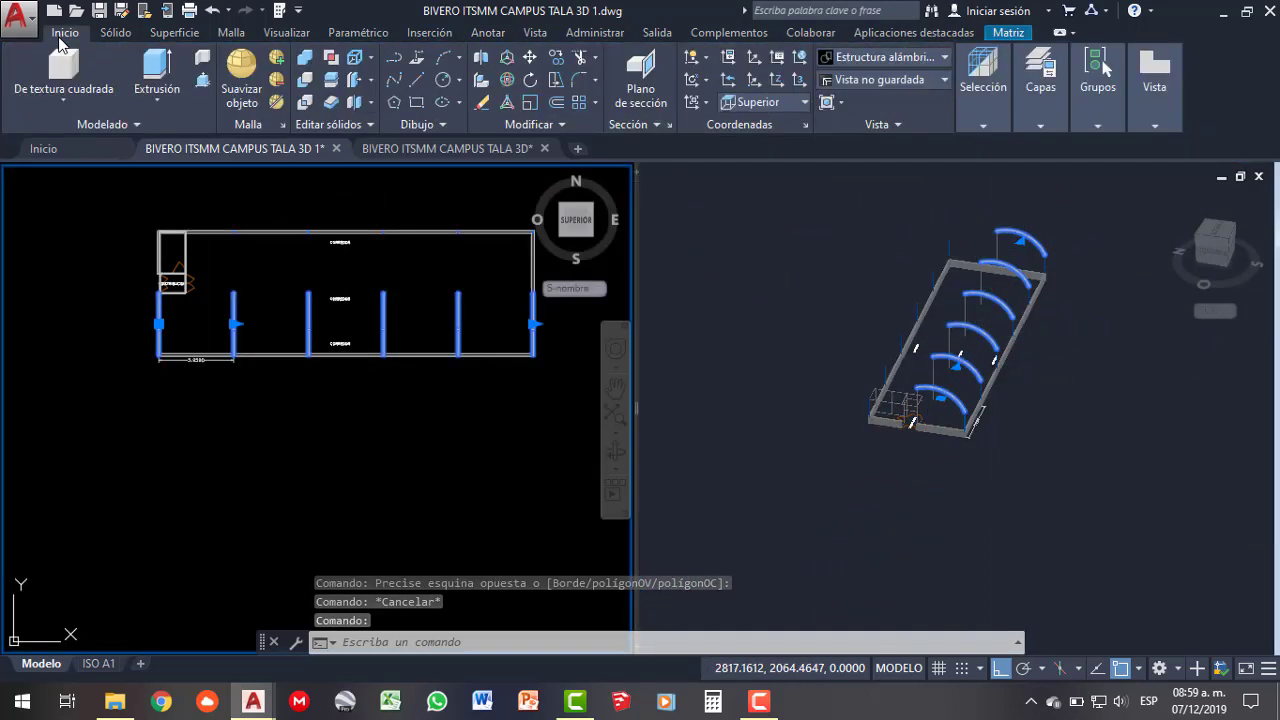
{"action": "left_click", "coordinate": [596, 104]}
{"action": "left_click", "coordinate": [596, 105]}
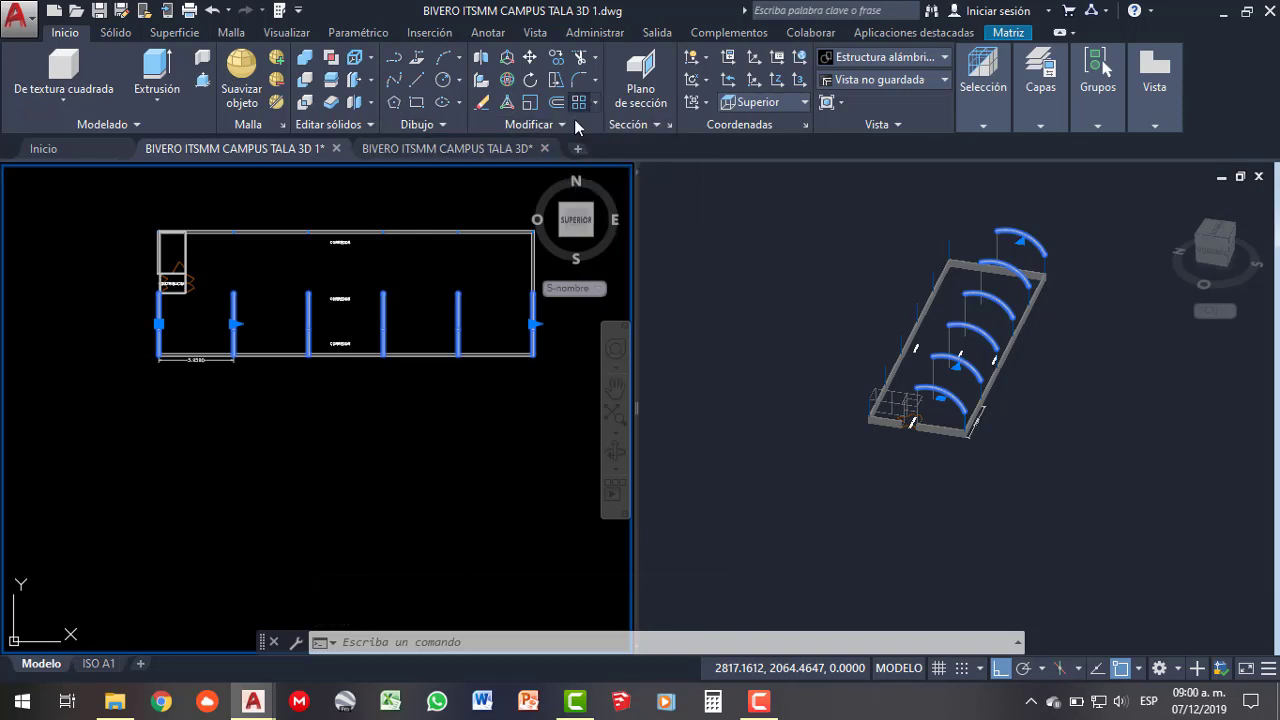
{"action": "left_click", "coordinate": [563, 125]}
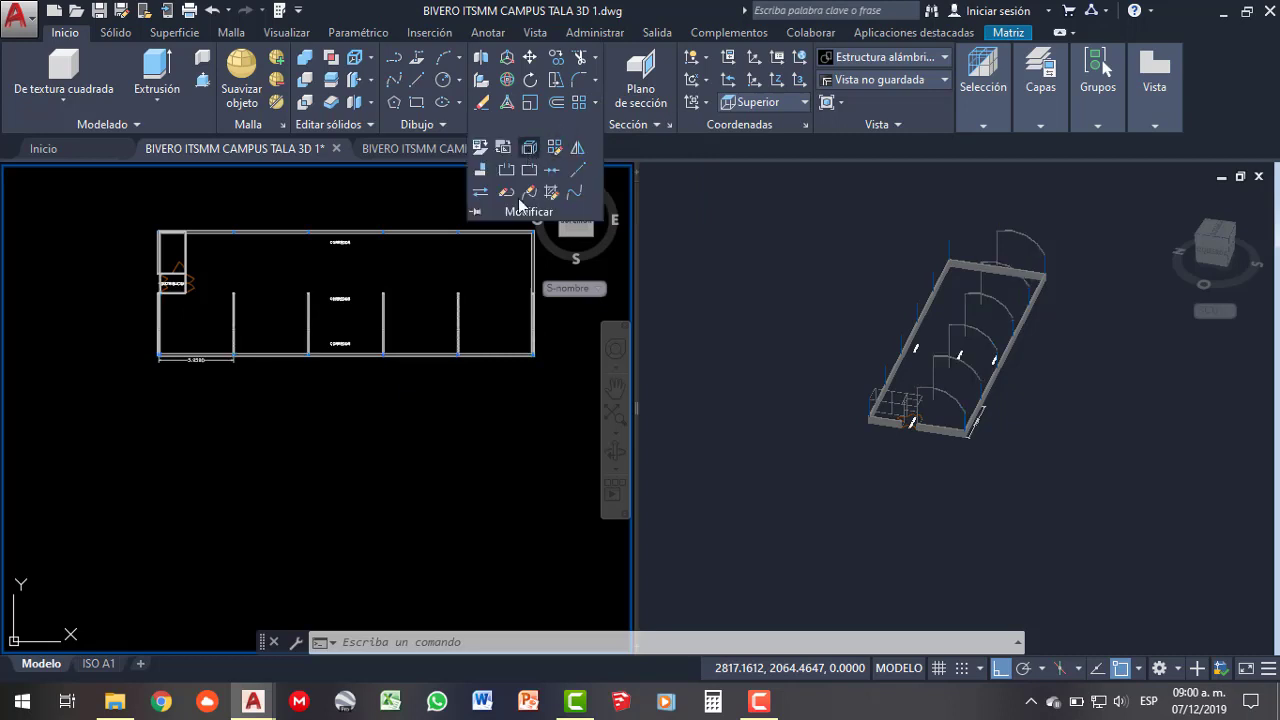
{"action": "left_click", "coordinate": [527, 194]}
- Select the 5.9590 spacing dimension in the plan
{"action": "left_click", "coordinate": [1028, 399]}
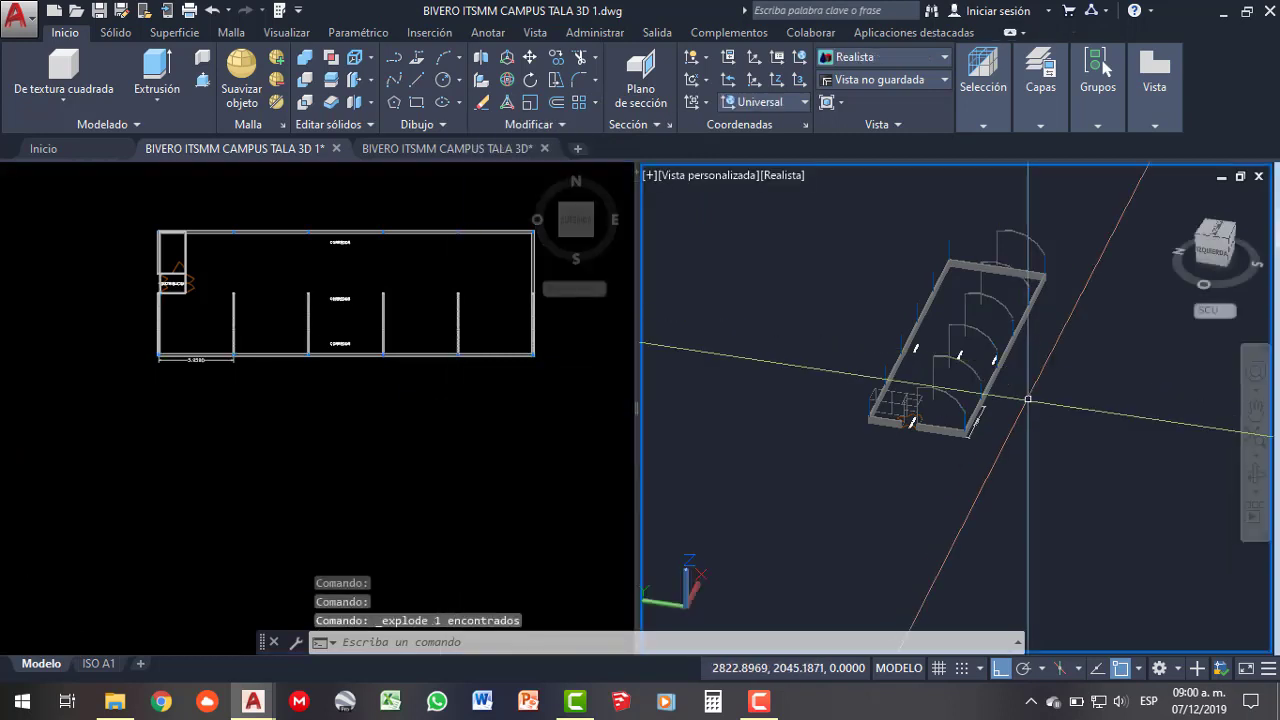
{"action": "left_click", "coordinate": [267, 433]}
{"action": "scroll", "coordinate": [230, 410], "scroll_direction": "up", "scroll_amount": 2}
{"action": "scroll", "coordinate": [206, 394], "scroll_direction": "up", "scroll_amount": 2}
{"action": "left_click", "coordinate": [210, 348]}
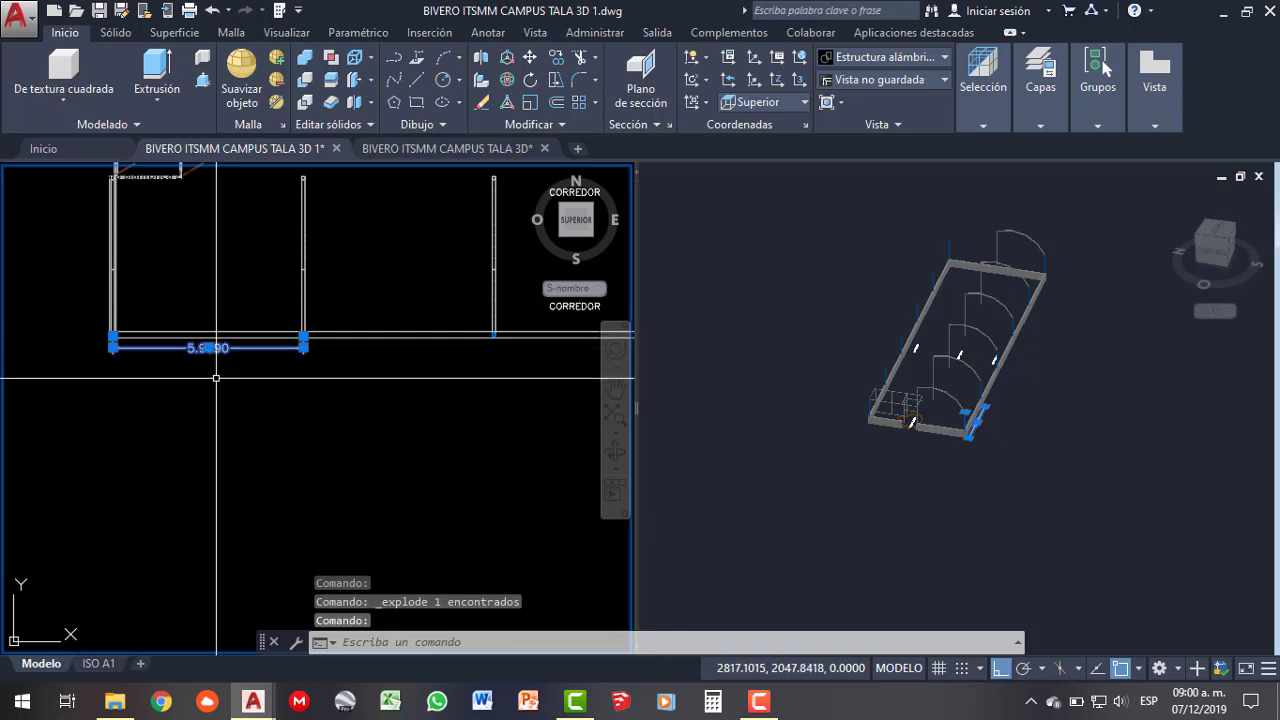
- Draw a thin beam-profile rectangle snapped along the plan's long wall edge and select it
{"action": "scroll", "coordinate": [150, 360], "scroll_direction": "up", "scroll_amount": 2}
{"action": "scroll", "coordinate": [87, 342], "scroll_direction": "up", "scroll_amount": 2}
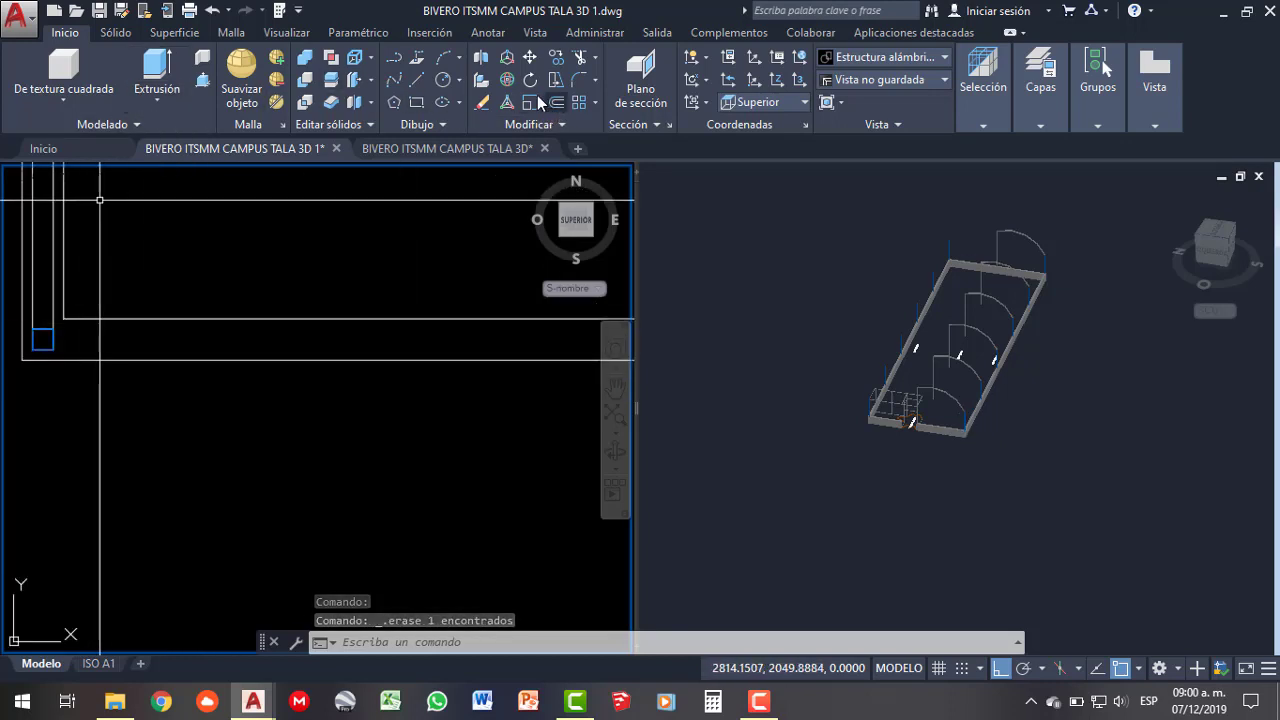
{"action": "left_click", "coordinate": [417, 102]}
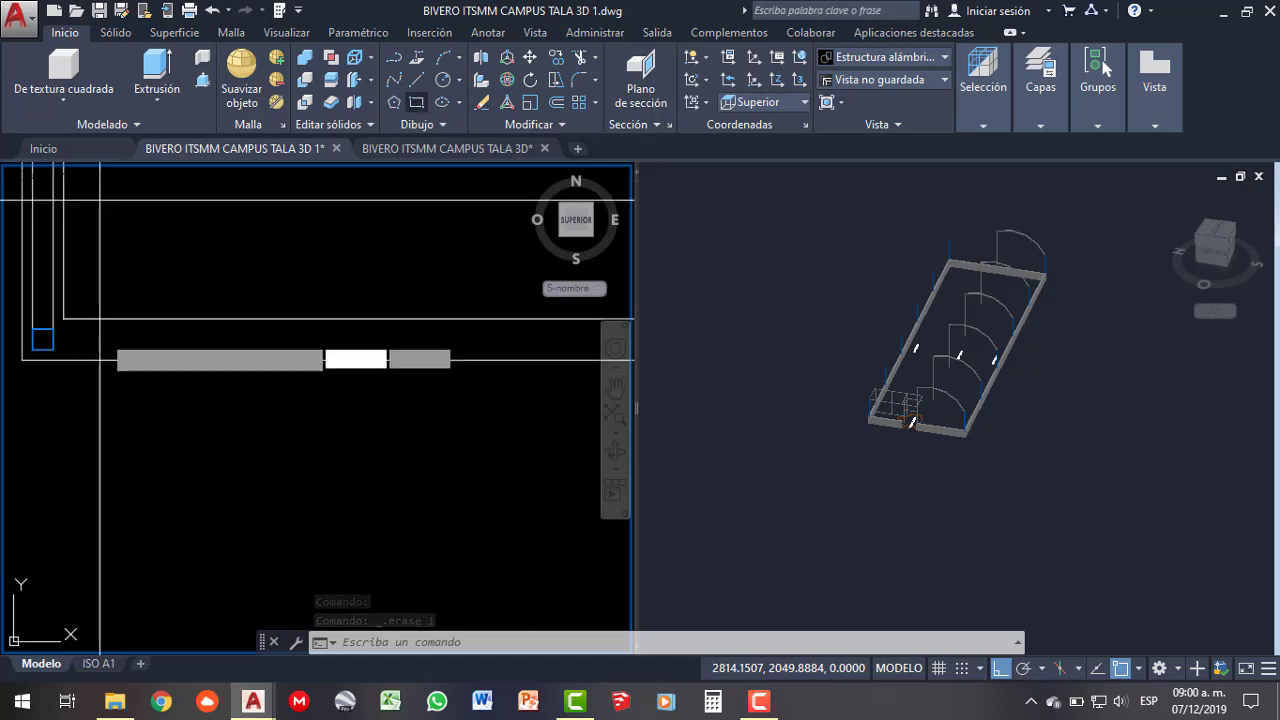
{"action": "scroll", "coordinate": [47, 340], "scroll_direction": "down", "scroll_amount": 2}
{"action": "left_click", "coordinate": [27, 352]}
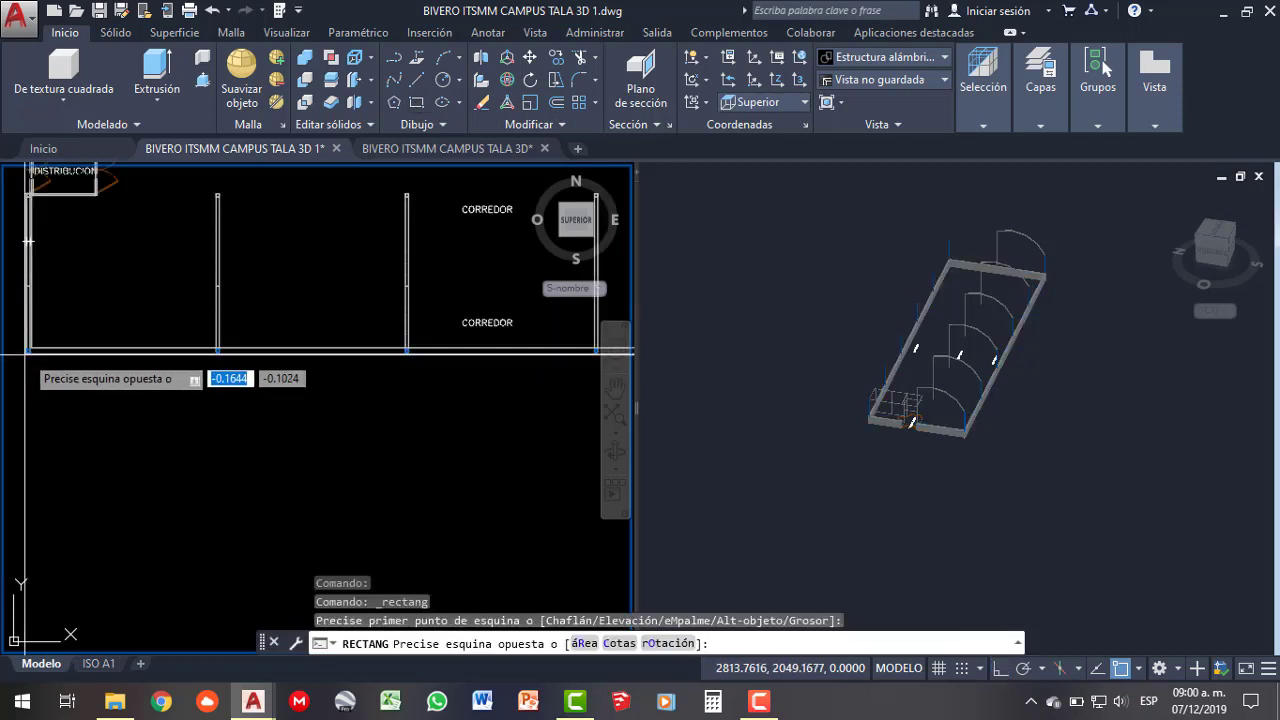
{"action": "scroll", "coordinate": [30, 360], "scroll_direction": "down", "scroll_amount": 2}
{"action": "scroll", "coordinate": [334, 377], "scroll_direction": "up", "scroll_amount": 3}
{"action": "scroll", "coordinate": [380, 400], "scroll_direction": "up", "scroll_amount": 2}
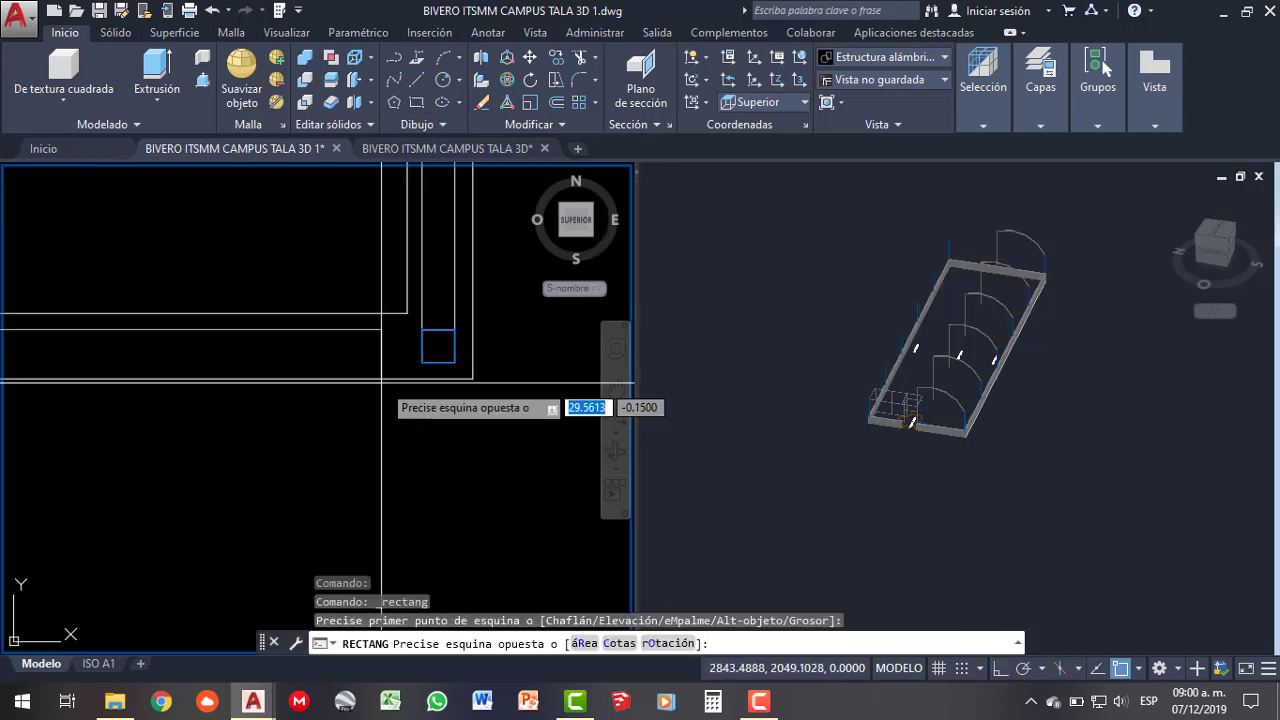
{"action": "scroll", "coordinate": [440, 370], "scroll_direction": "up", "scroll_amount": 2}
{"action": "left_click", "coordinate": [445, 351]}
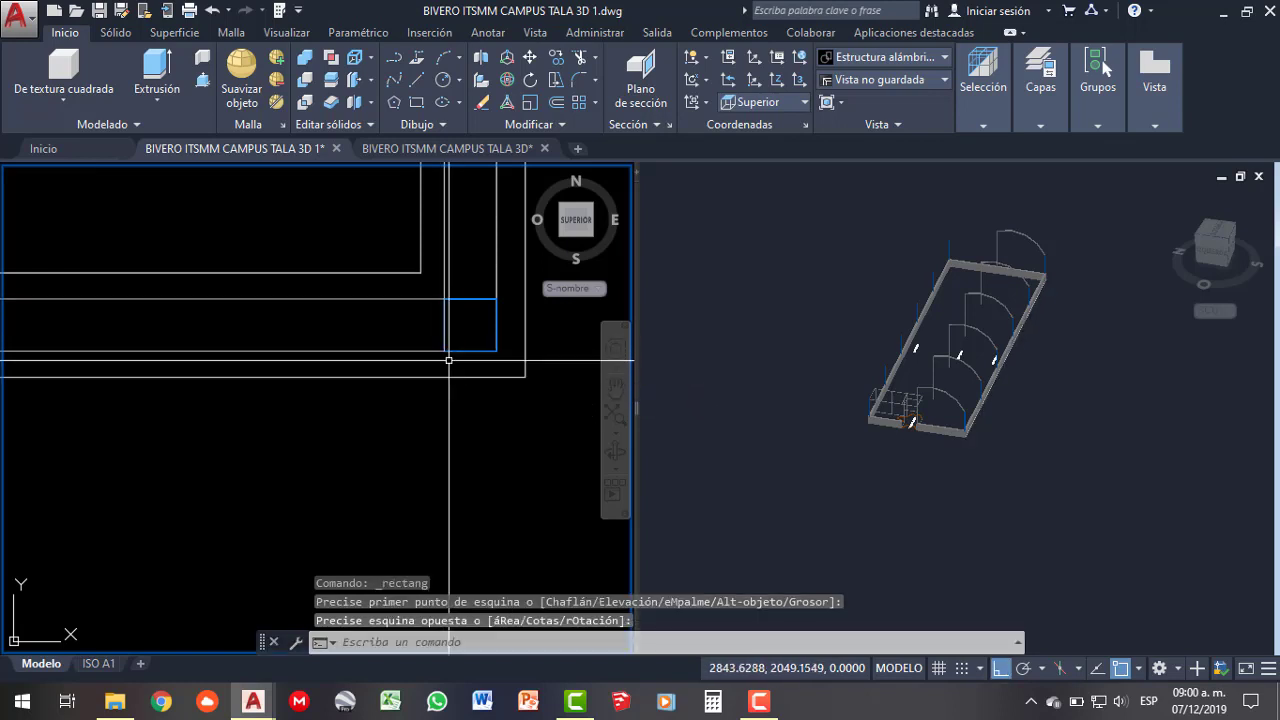
{"action": "left_click", "coordinate": [429, 349]}
{"action": "left_click", "coordinate": [837, 384]}
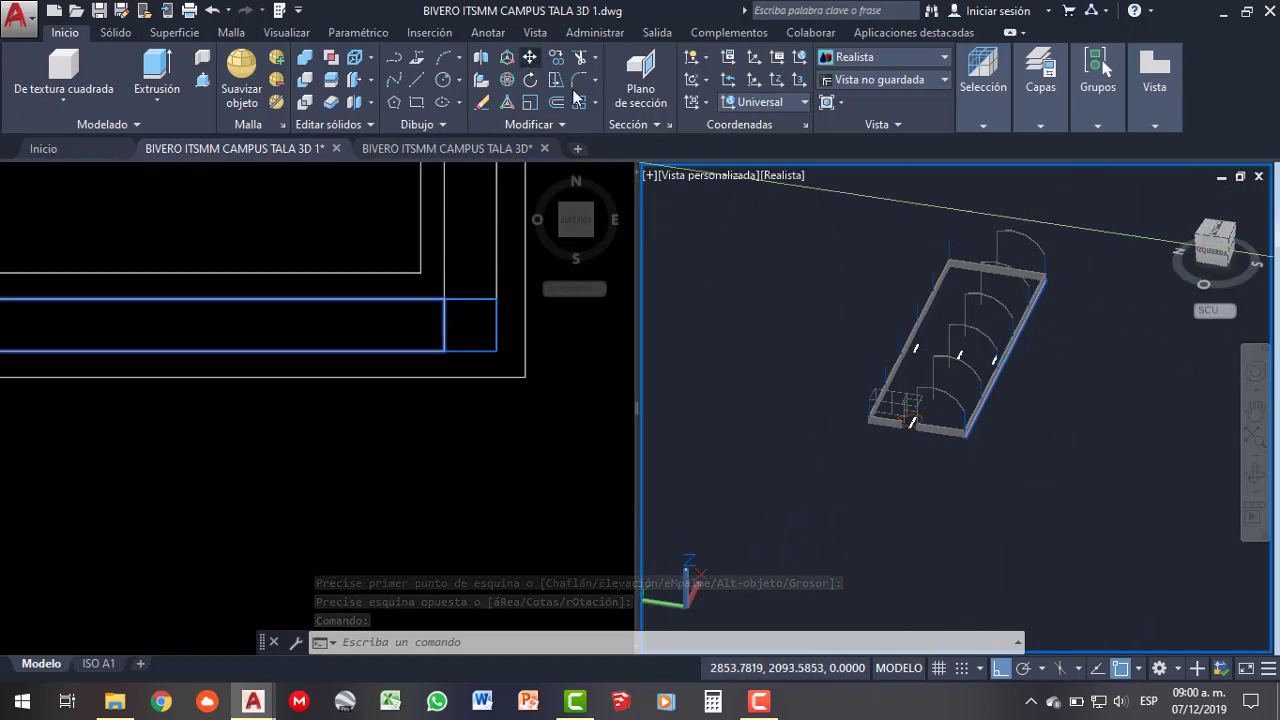
- Move the thin rectangle 3 units straight up with M
{"action": "type", "text": "m"}
{"action": "key", "text": "space"}
{"action": "scroll", "coordinate": [965, 380], "scroll_direction": "up", "scroll_amount": 3}
{"action": "scroll", "coordinate": [1050, 425], "scroll_direction": "up", "scroll_amount": 3}
{"action": "scroll", "coordinate": [1010, 490], "scroll_direction": "up", "scroll_amount": 3}
{"action": "scroll", "coordinate": [1017, 532], "scroll_direction": "up", "scroll_amount": 2}
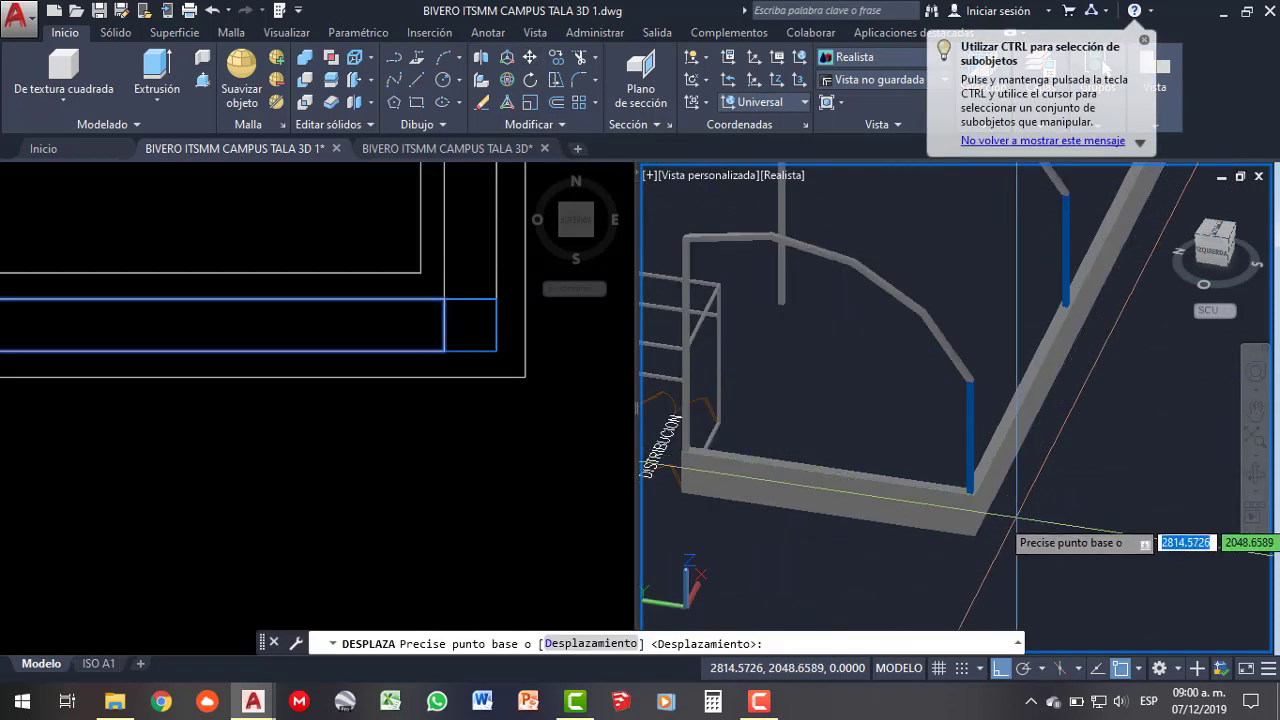
{"action": "scroll", "coordinate": [1017, 520], "scroll_direction": "down", "scroll_amount": 3}
{"action": "scroll", "coordinate": [1005, 490], "scroll_direction": "down", "scroll_amount": 2}
{"action": "left_click", "coordinate": [994, 468]}
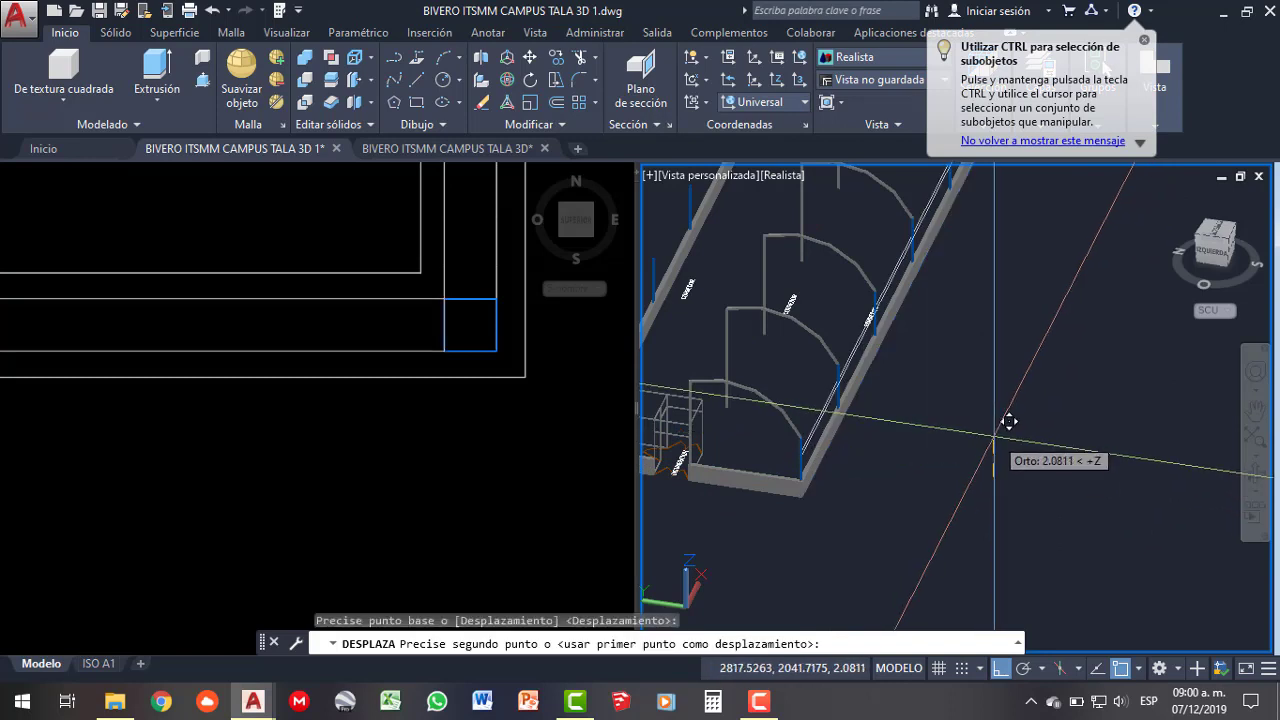
{"action": "type", "text": "3"}
{"action": "key", "text": "Return"}
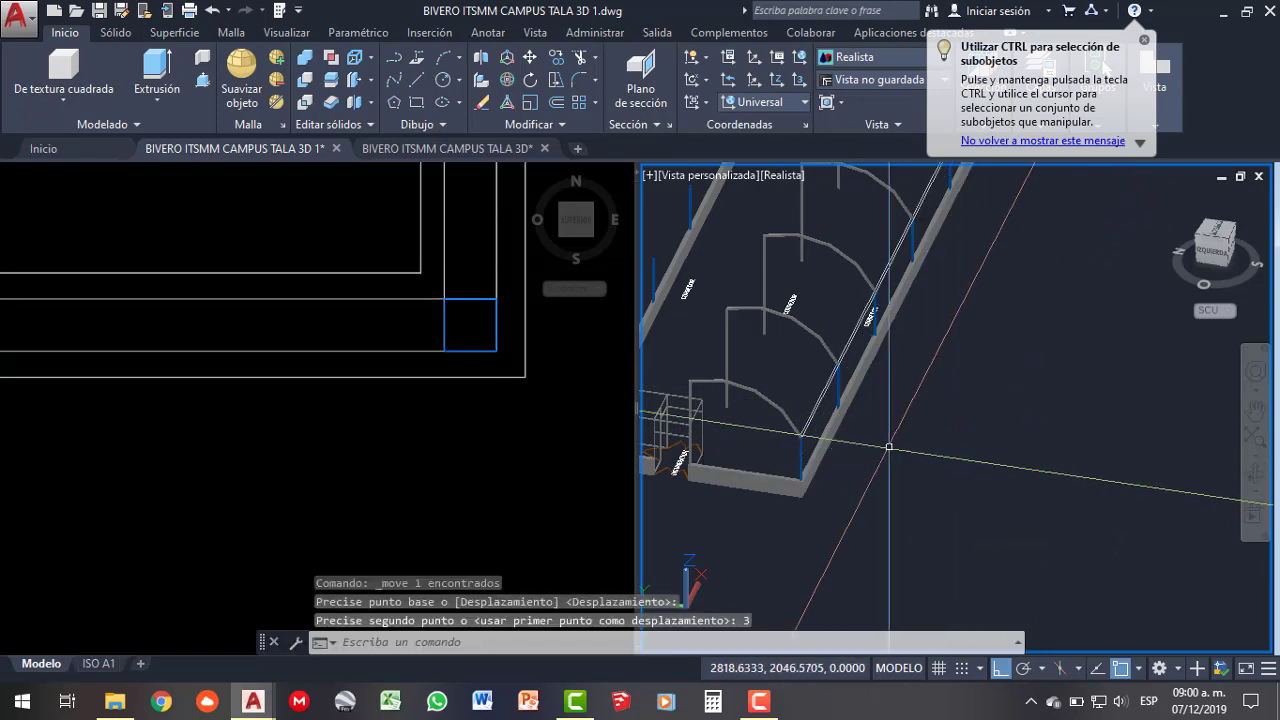
{"action": "scroll", "coordinate": [782, 437], "scroll_direction": "up", "scroll_amount": 3}
{"action": "scroll", "coordinate": [782, 437], "scroll_direction": "up", "scroll_amount": 2}
{"action": "scroll", "coordinate": [780, 437], "scroll_direction": "up", "scroll_amount": 2}
{"action": "scroll", "coordinate": [780, 437], "scroll_direction": "up", "scroll_amount": 2}
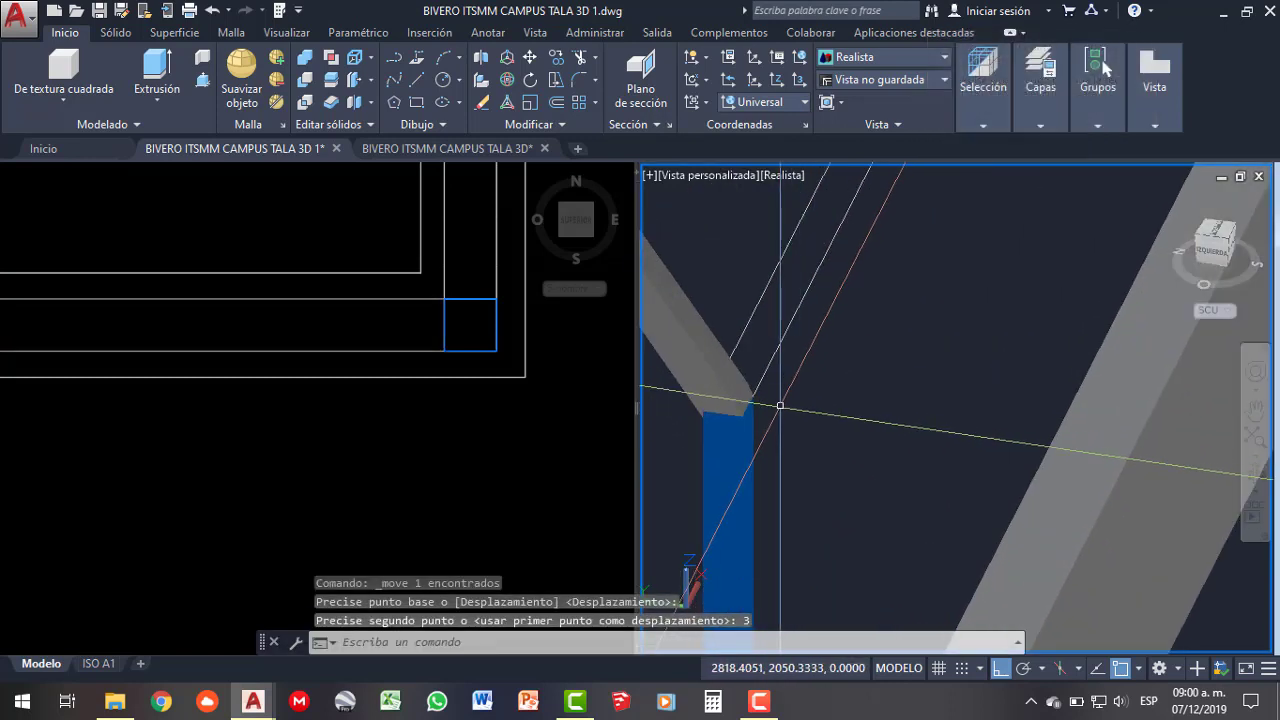
- Extrude the raised rectangle 0.05 high, inspect it, then undo the extrusion
{"action": "left_click", "coordinate": [166, 60]}
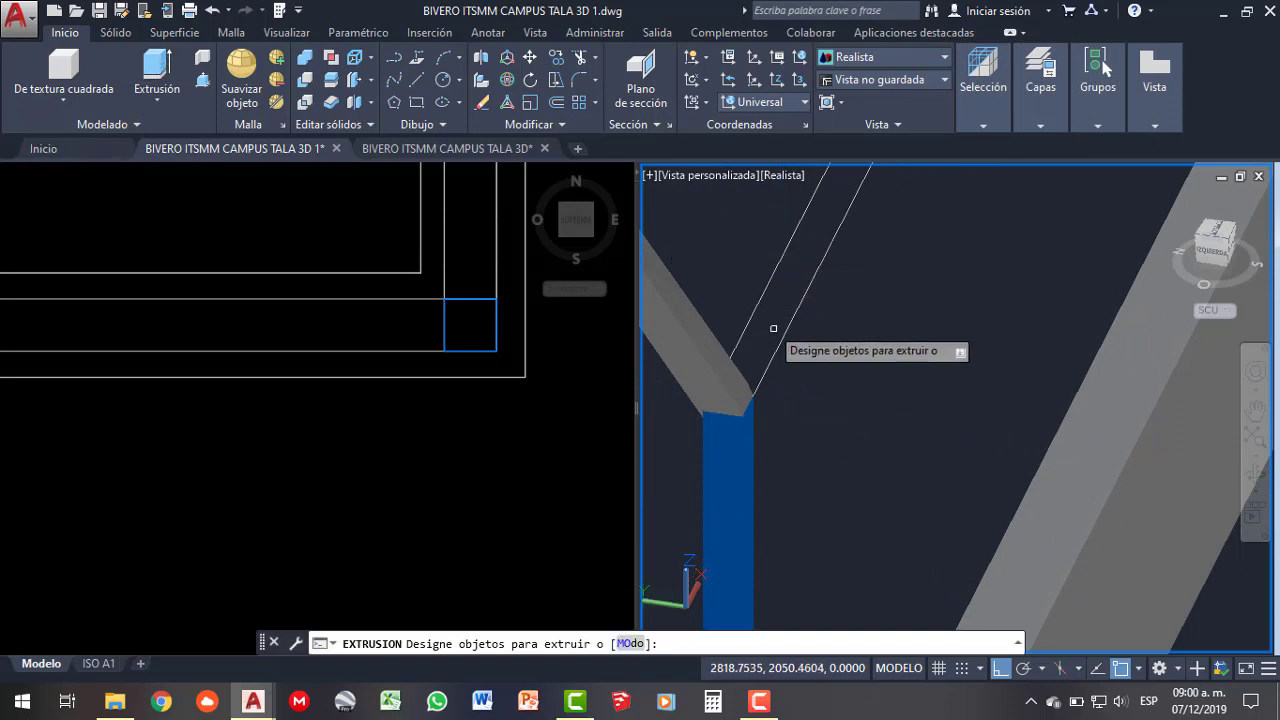
{"action": "left_click", "coordinate": [784, 336]}
{"action": "right_click", "coordinate": [806, 343]}
{"action": "left_click", "coordinate": [832, 353]}
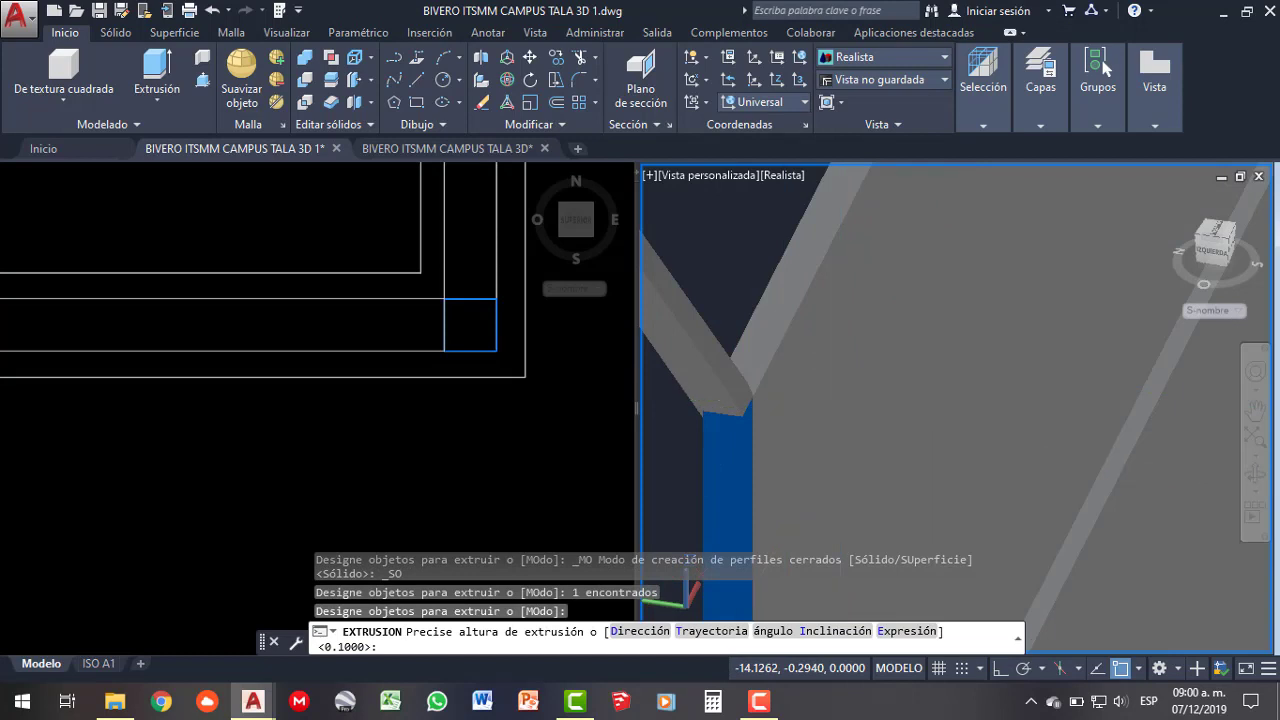
{"action": "type", "text": ".05"}
{"action": "key", "text": "Return"}
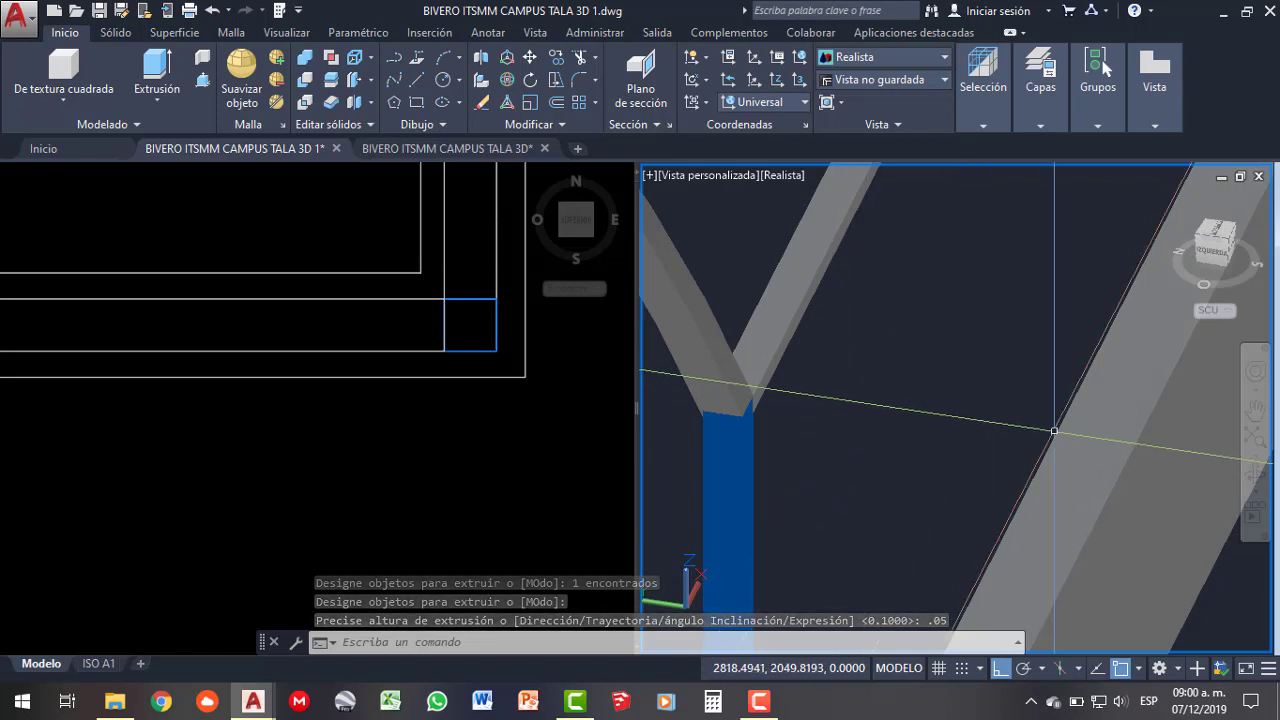
{"action": "mouse_move", "coordinate": [836, 396]}
{"action": "middle_mouse_down", "text": "shift"}
{"action": "mouse_move", "coordinate": [1008, 437]}
{"action": "mouse_move", "coordinate": [840, 495]}
{"action": "mouse_move", "coordinate": [837, 469]}
{"action": "middle_mouse_up", "text": "shift"}
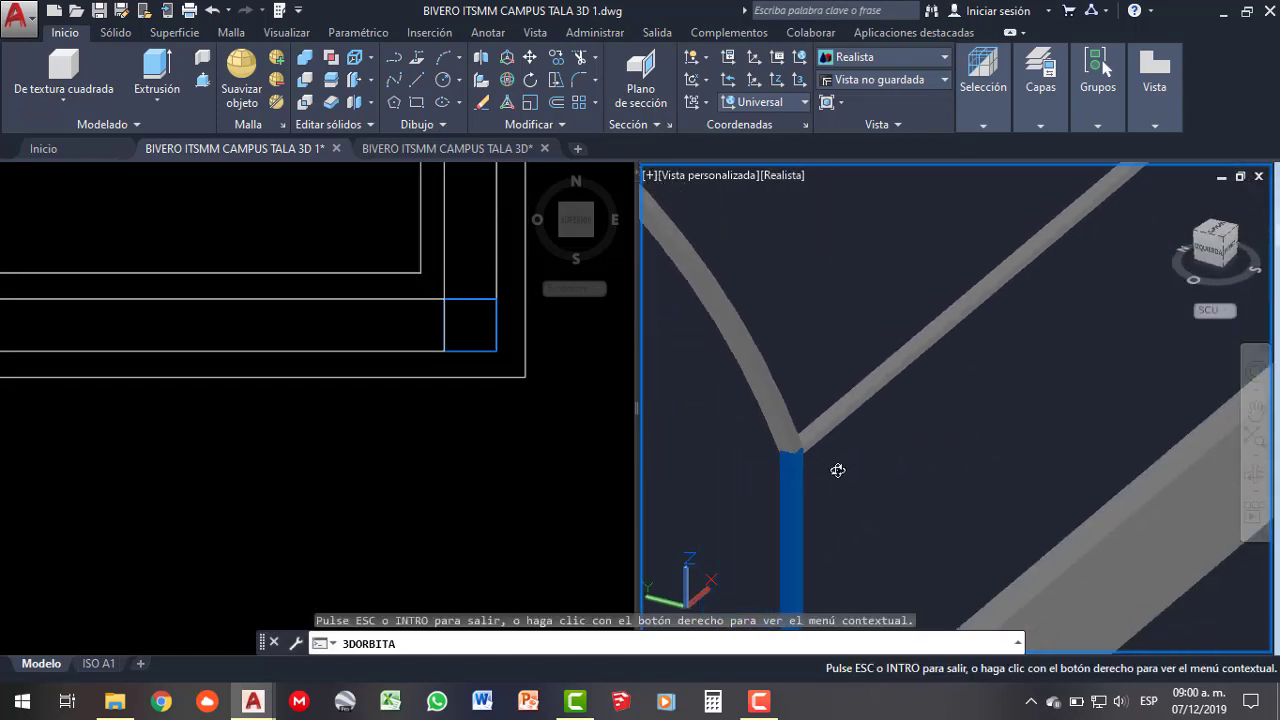
{"action": "key", "text": "ctrl+z"}
{"action": "key", "text": "ctrl+z"}
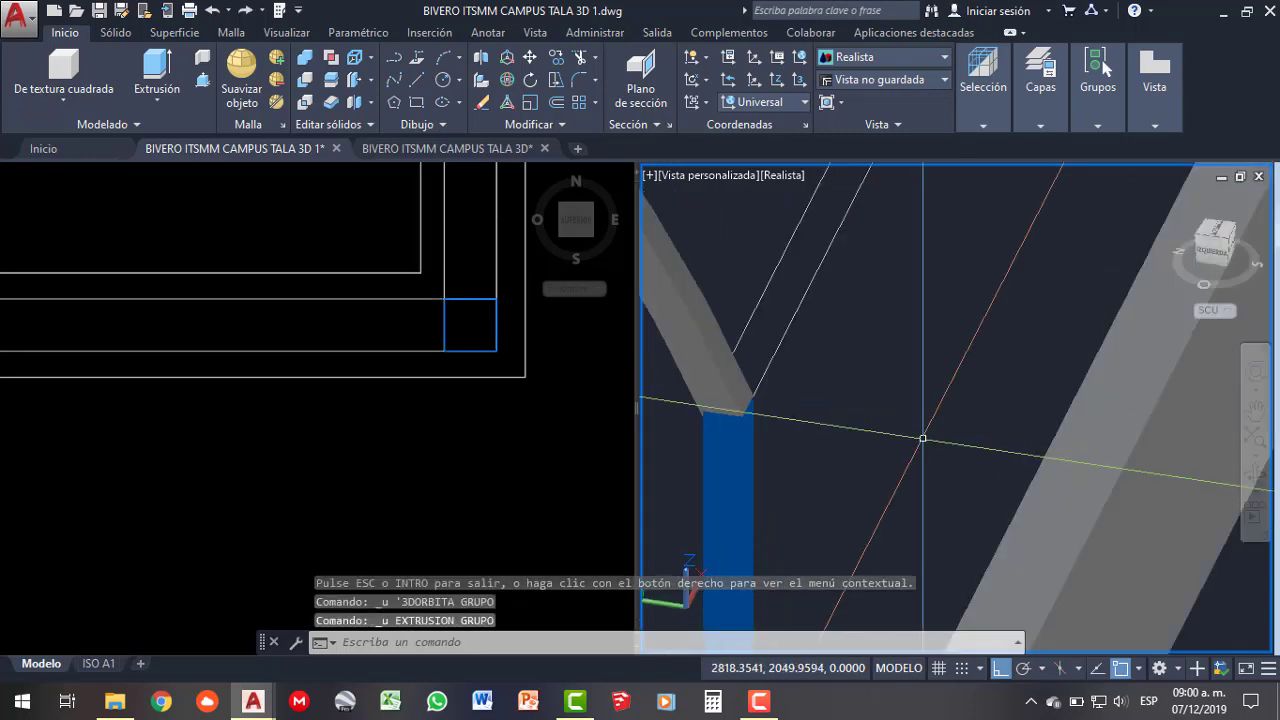
- Extrude the beam profile 0.10 high
{"action": "left_click", "coordinate": [155, 67]}
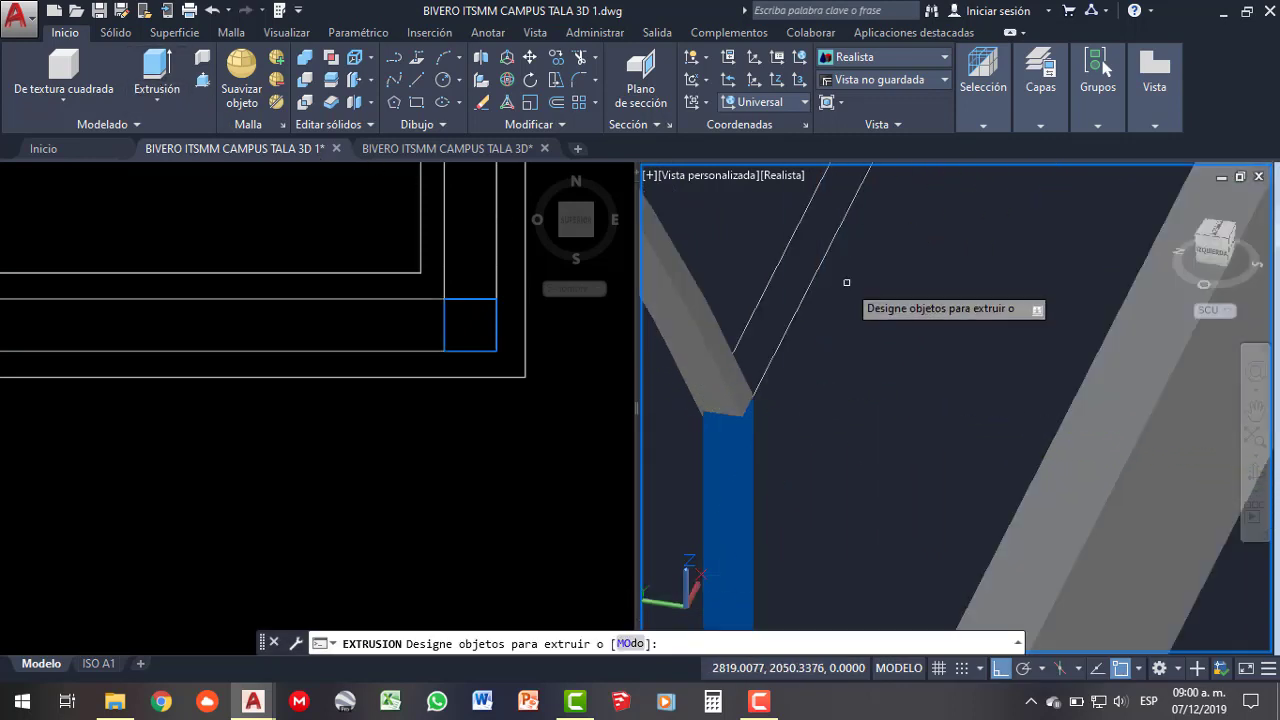
{"action": "left_click", "coordinate": [810, 288]}
{"action": "right_click", "coordinate": [838, 304]}
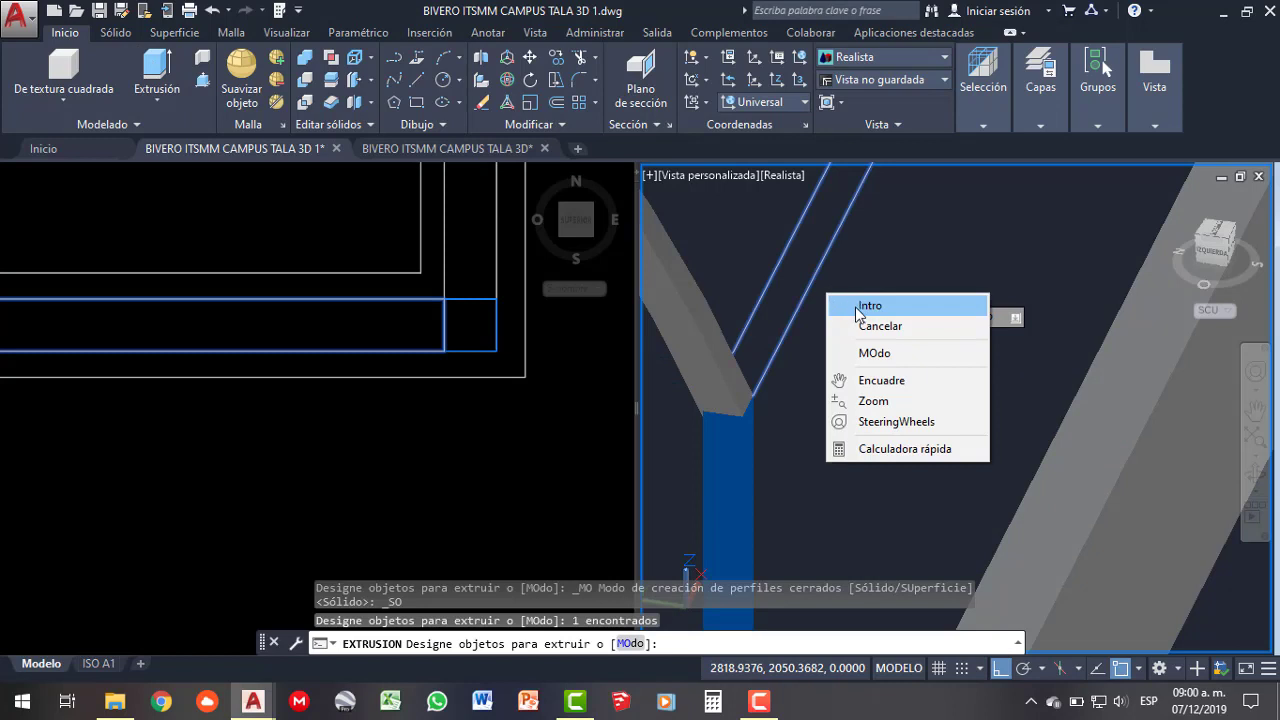
{"action": "left_click", "coordinate": [858, 308]}
{"action": "type", "text": "0"}
{"action": "key", "text": "Return"}
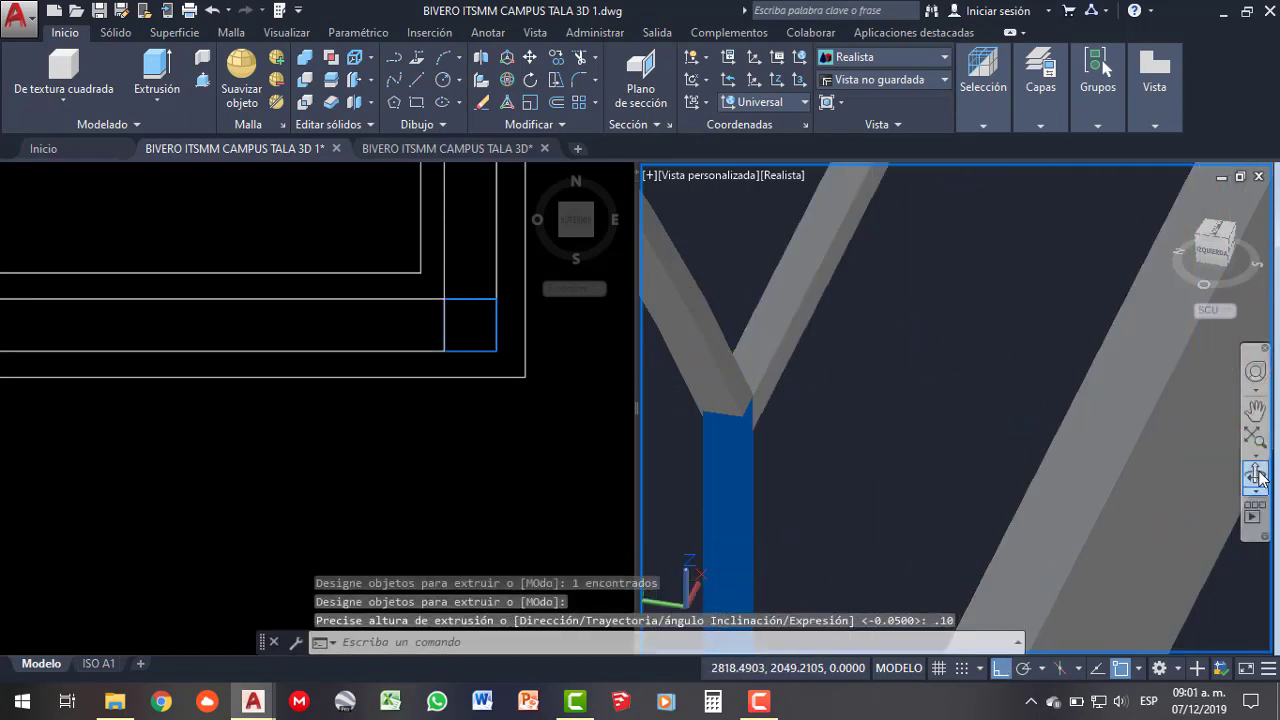
{"action": "mouse_move", "coordinate": [1011, 477]}
{"action": "middle_mouse_down", "text": "shift"}
{"action": "mouse_move", "coordinate": [956, 418]}
{"action": "mouse_move", "coordinate": [903, 477]}
{"action": "mouse_move", "coordinate": [731, 523]}
{"action": "mouse_move", "coordinate": [641, 526]}
{"action": "mouse_move", "coordinate": [800, 486]}
{"action": "mouse_move", "coordinate": [849, 491]}
{"action": "mouse_move", "coordinate": [921, 428]}
{"action": "mouse_move", "coordinate": [750, 456]}
{"action": "middle_mouse_up", "text": "shift"}
- Copy the long longitudinal beam from its junction up to the arch corner above
{"action": "left_click", "coordinate": [812, 460]}
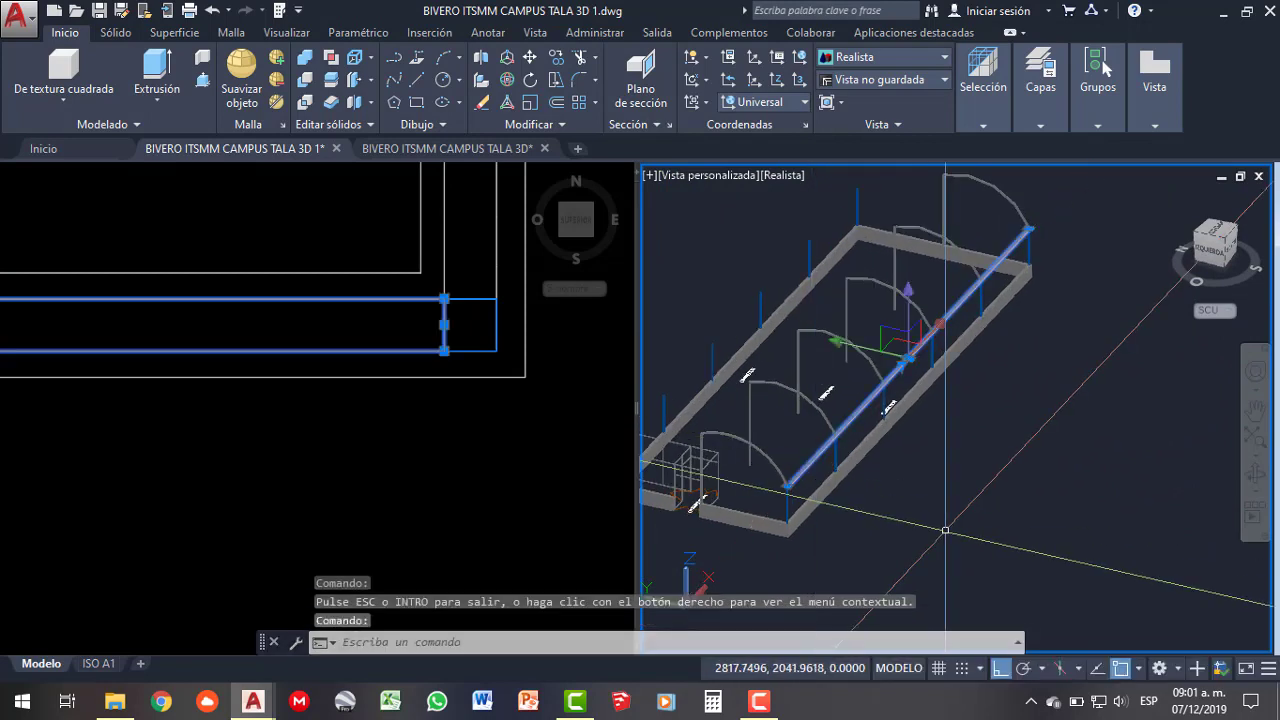
{"action": "type", "text": "cp"}
{"action": "key", "text": "Return"}
{"action": "scroll", "coordinate": [797, 512], "scroll_direction": "up", "scroll_amount": 3}
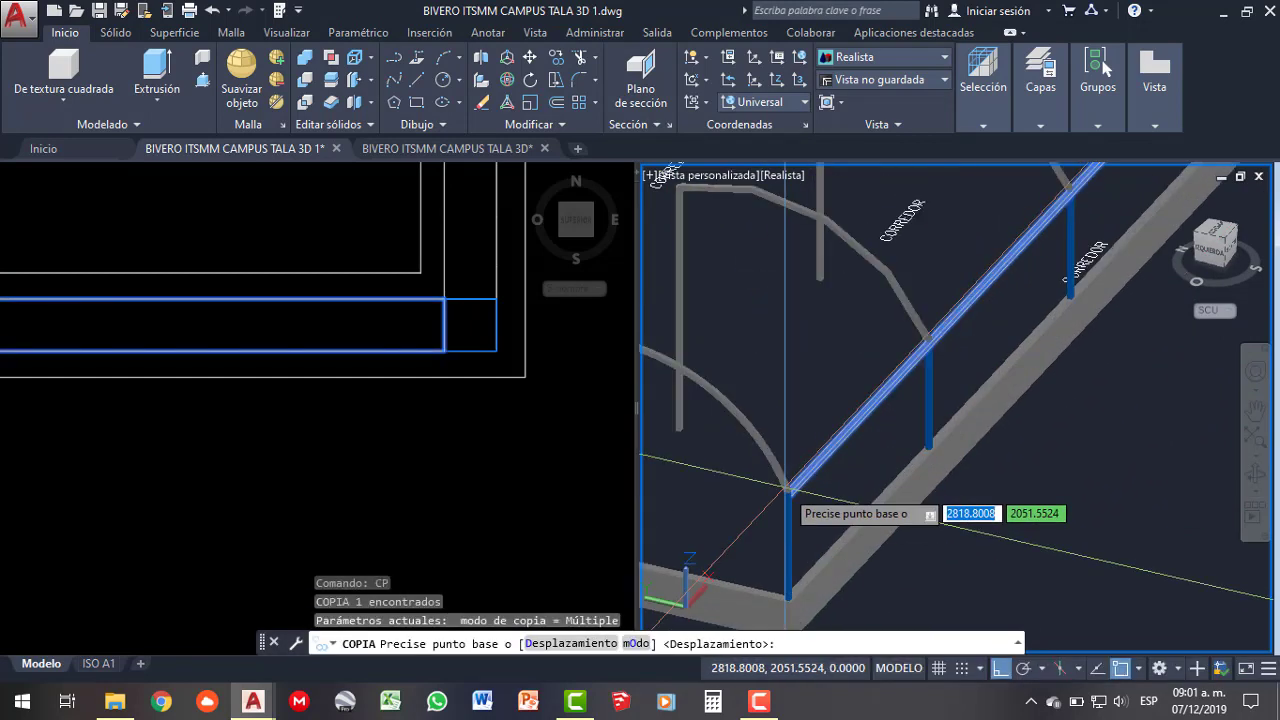
{"action": "scroll", "coordinate": [797, 512], "scroll_direction": "up", "scroll_amount": 3}
{"action": "scroll", "coordinate": [797, 512], "scroll_direction": "up", "scroll_amount": 3}
{"action": "scroll", "coordinate": [810, 508], "scroll_direction": "up", "scroll_amount": 2}
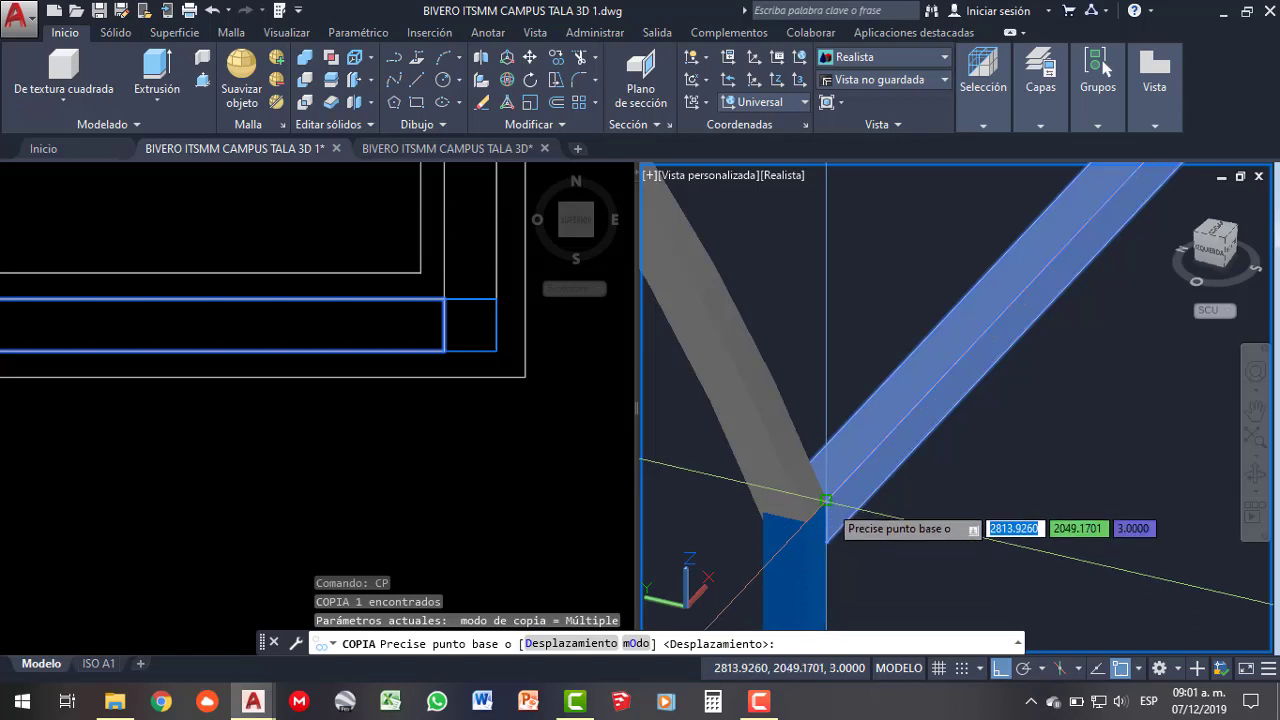
{"action": "left_click", "coordinate": [830, 500]}
{"action": "scroll", "coordinate": [900, 535], "scroll_direction": "down", "scroll_amount": 3}
{"action": "scroll", "coordinate": [943, 523], "scroll_direction": "down", "scroll_amount": 2}
{"action": "scroll", "coordinate": [823, 450], "scroll_direction": "up", "scroll_amount": 3}
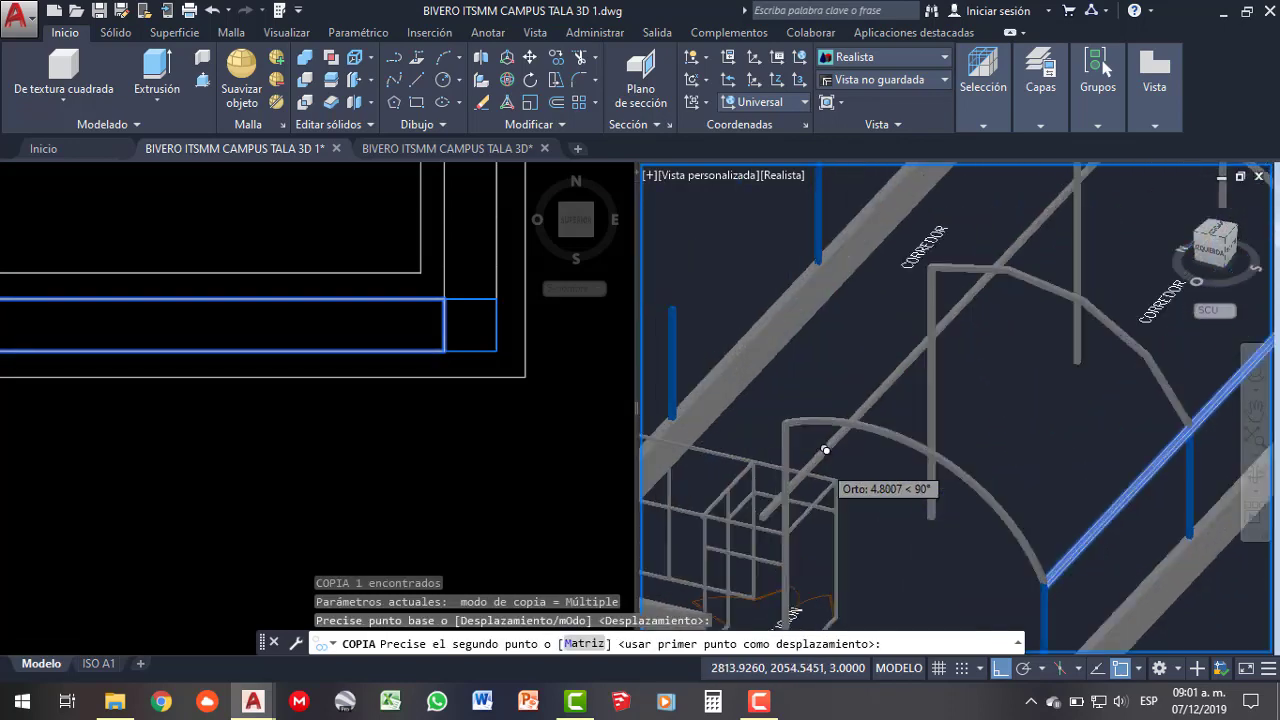
{"action": "scroll", "coordinate": [790, 425], "scroll_direction": "up", "scroll_amount": 2}
{"action": "scroll", "coordinate": [720, 351], "scroll_direction": "up", "scroll_amount": 3}
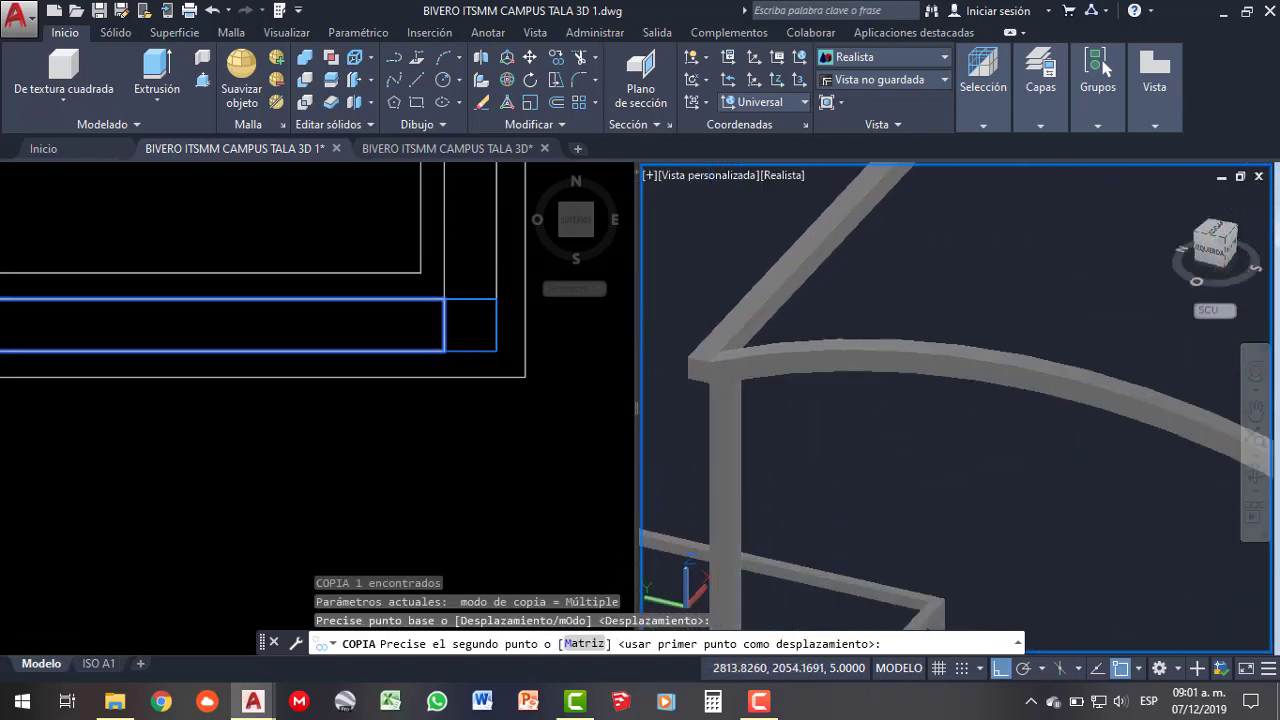
{"action": "left_click", "coordinate": [727, 323]}
{"action": "key", "text": "Escape"}
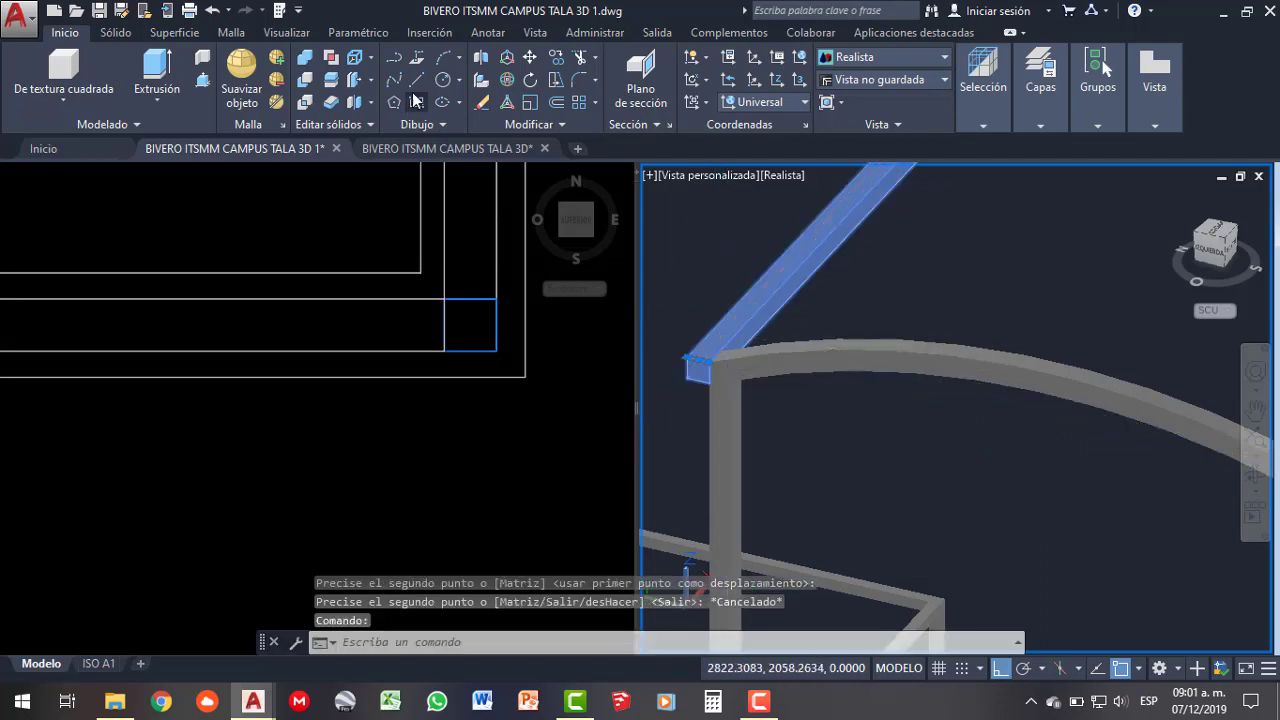
- Move the beam so its corner sits on the frame corner where arches meet columns
{"action": "left_click", "coordinate": [530, 57]}
{"action": "scroll", "coordinate": [670, 345], "scroll_direction": "up", "scroll_amount": 3}
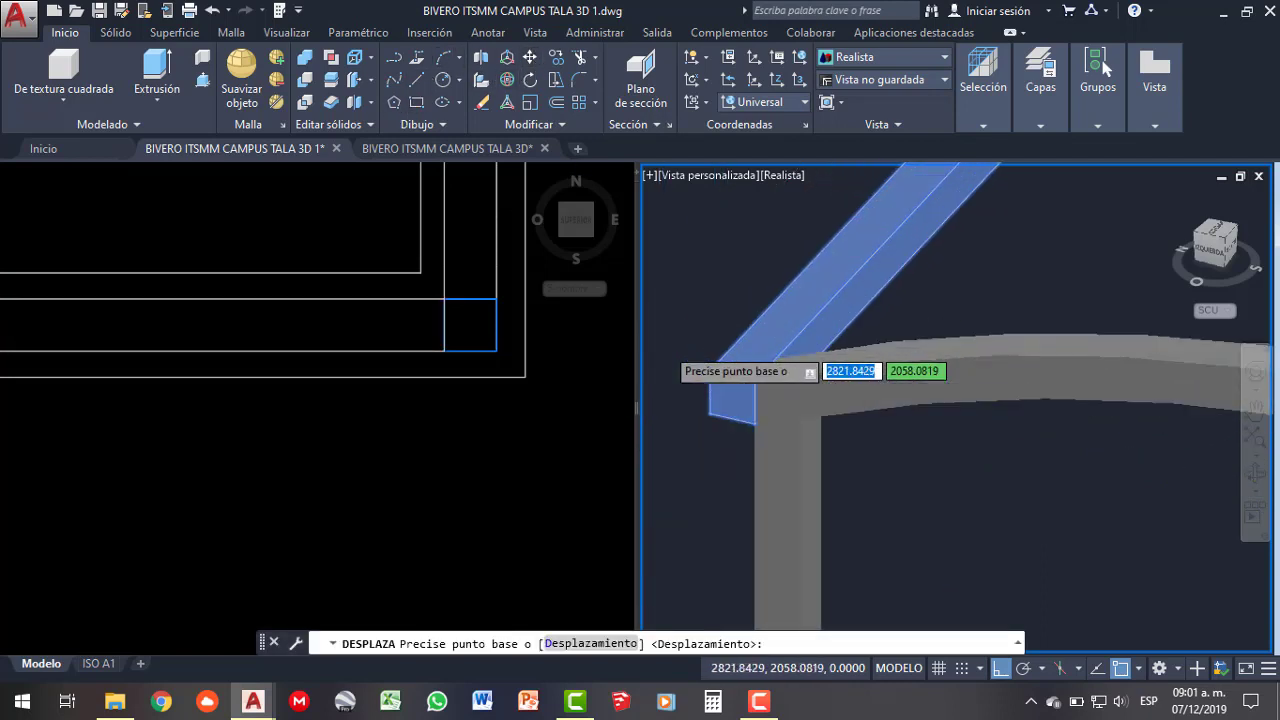
{"action": "scroll", "coordinate": [720, 376], "scroll_direction": "up", "scroll_amount": 2}
{"action": "left_click", "coordinate": [728, 381]}
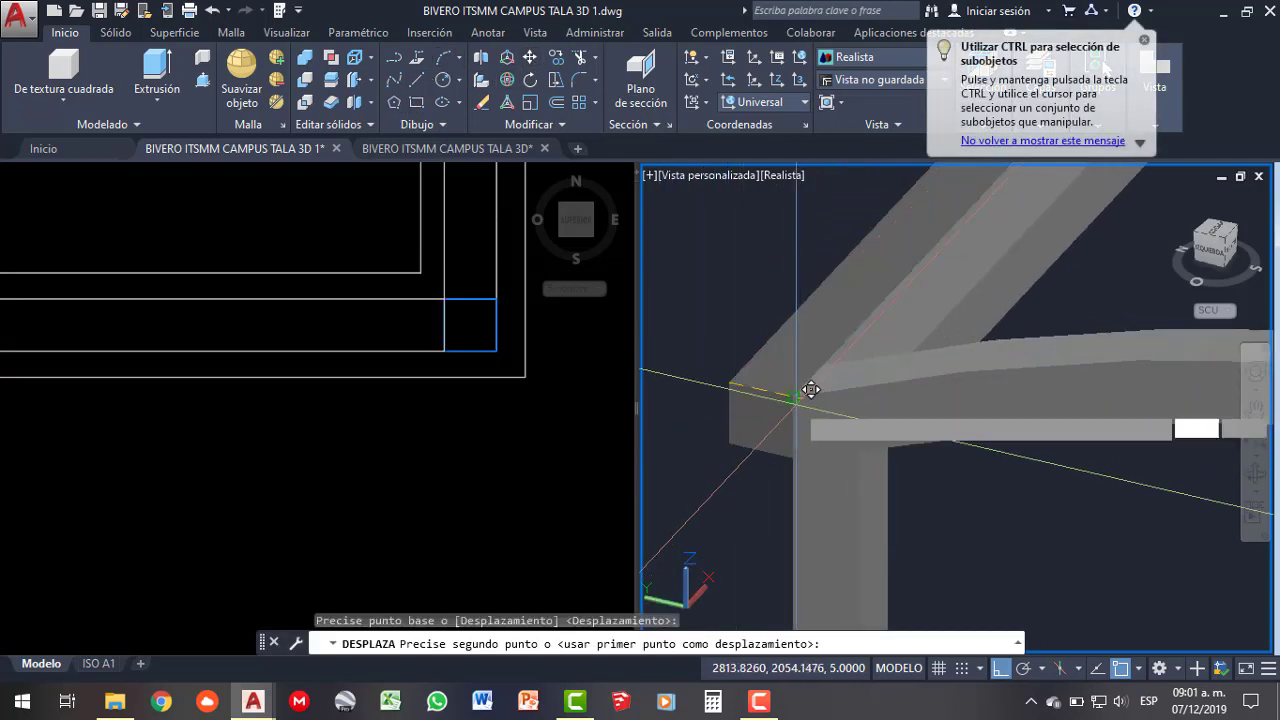
{"action": "left_click", "coordinate": [785, 426]}
{"action": "scroll", "coordinate": [785, 426], "scroll_direction": "down", "scroll_amount": 3}
{"action": "scroll", "coordinate": [681, 447], "scroll_direction": "down", "scroll_amount": 2}
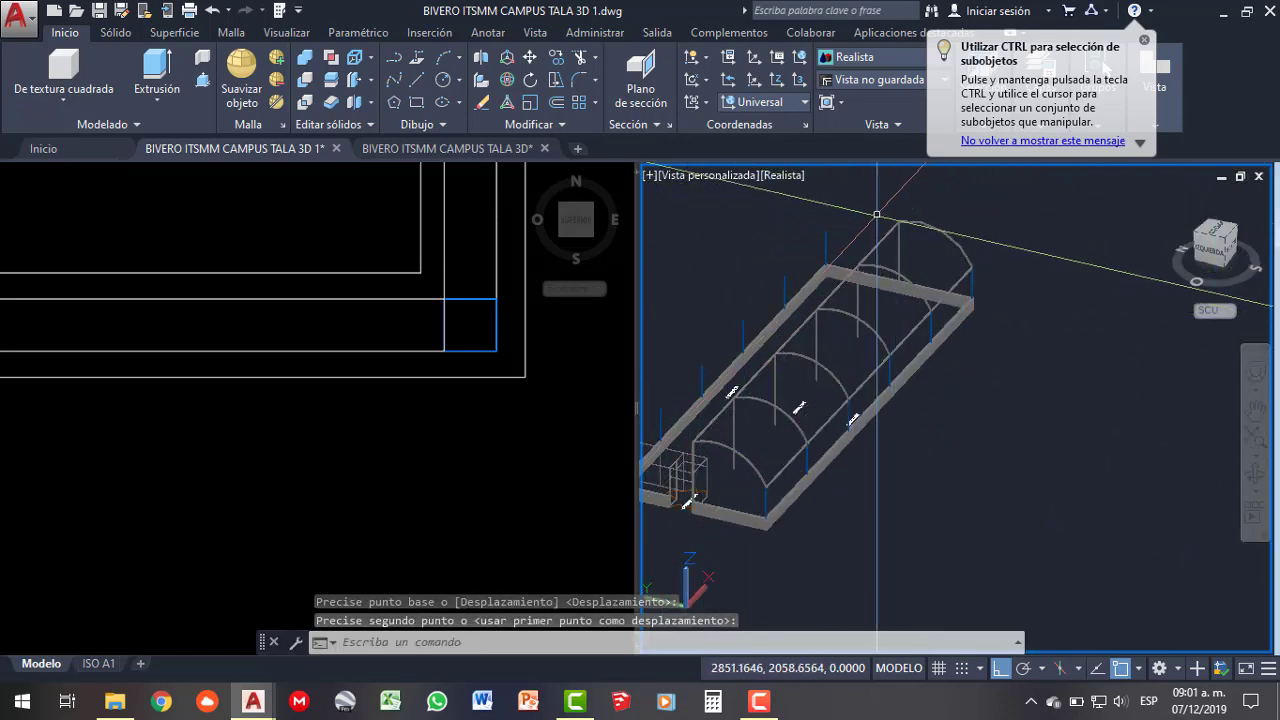
{"action": "scroll", "coordinate": [938, 234], "scroll_direction": "up", "scroll_amount": 2}
{"action": "scroll", "coordinate": [936, 233], "scroll_direction": "up", "scroll_amount": 2}
{"action": "scroll", "coordinate": [936, 233], "scroll_direction": "up", "scroll_amount": 1}
{"action": "scroll", "coordinate": [930, 260], "scroll_direction": "up", "scroll_amount": 1}
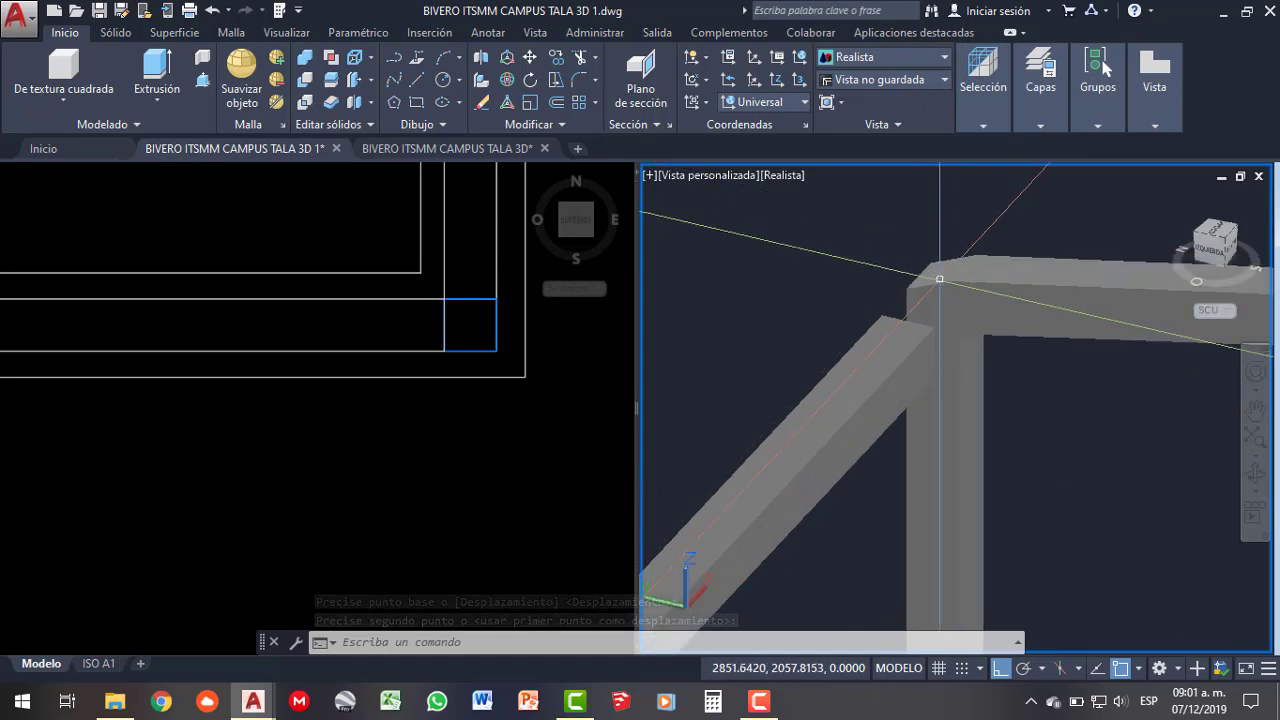
{"action": "scroll", "coordinate": [910, 310], "scroll_direction": "up", "scroll_amount": 1}
- Orbit around the beam joint to check its alignment with the columns
{"action": "left_click", "coordinate": [892, 355]}
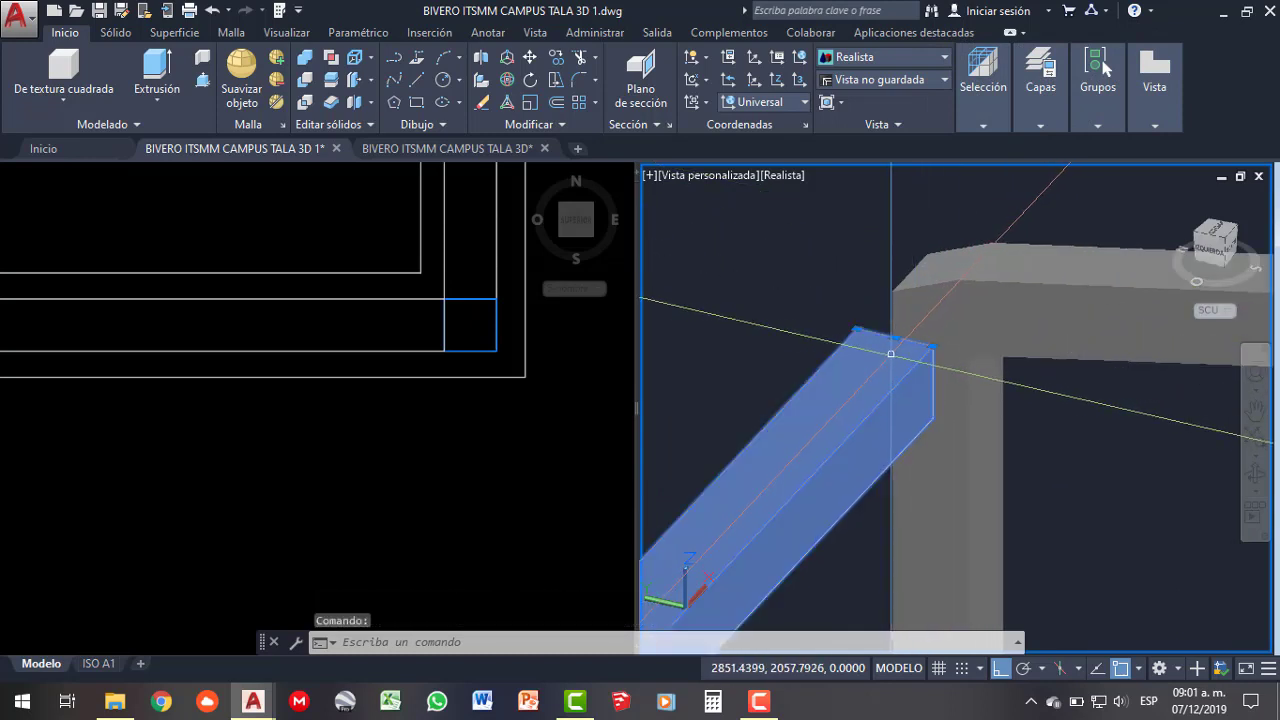
{"action": "left_click_drag", "start_coordinate": [1197, 483], "coordinate": [1100, 470]}
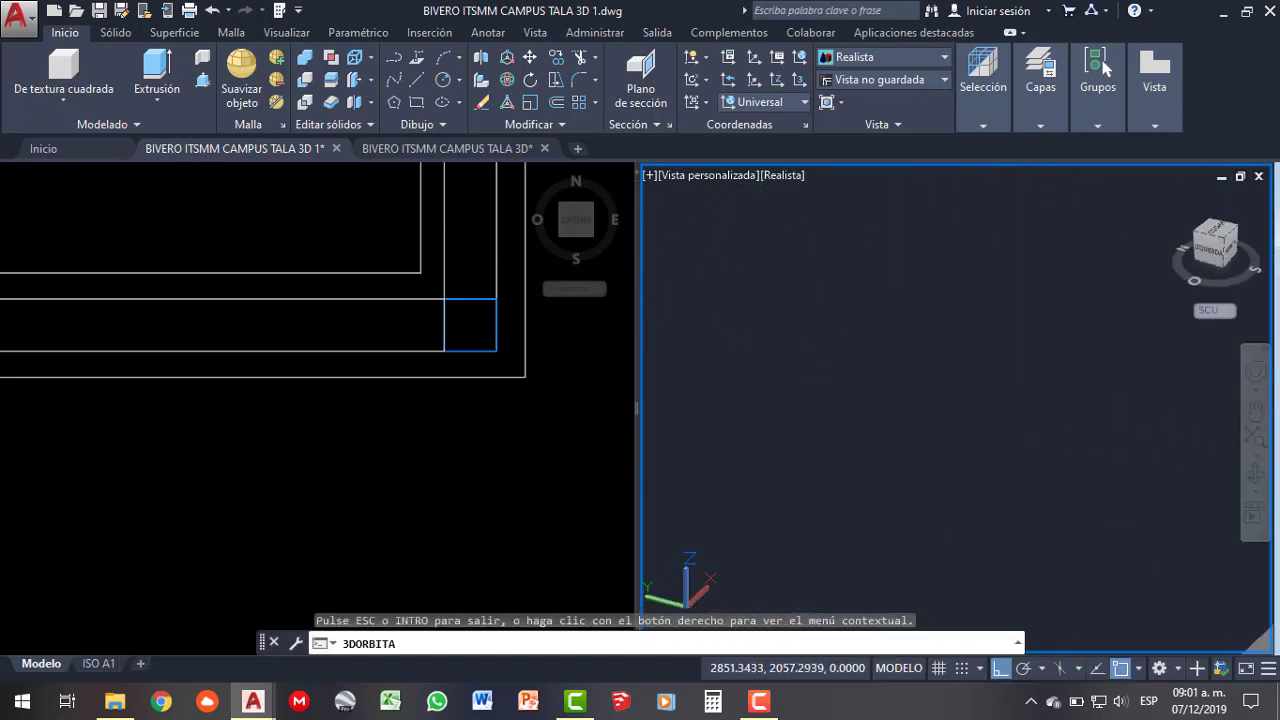
{"action": "key", "text": "Escape"}
{"action": "key", "text": "Escape"}
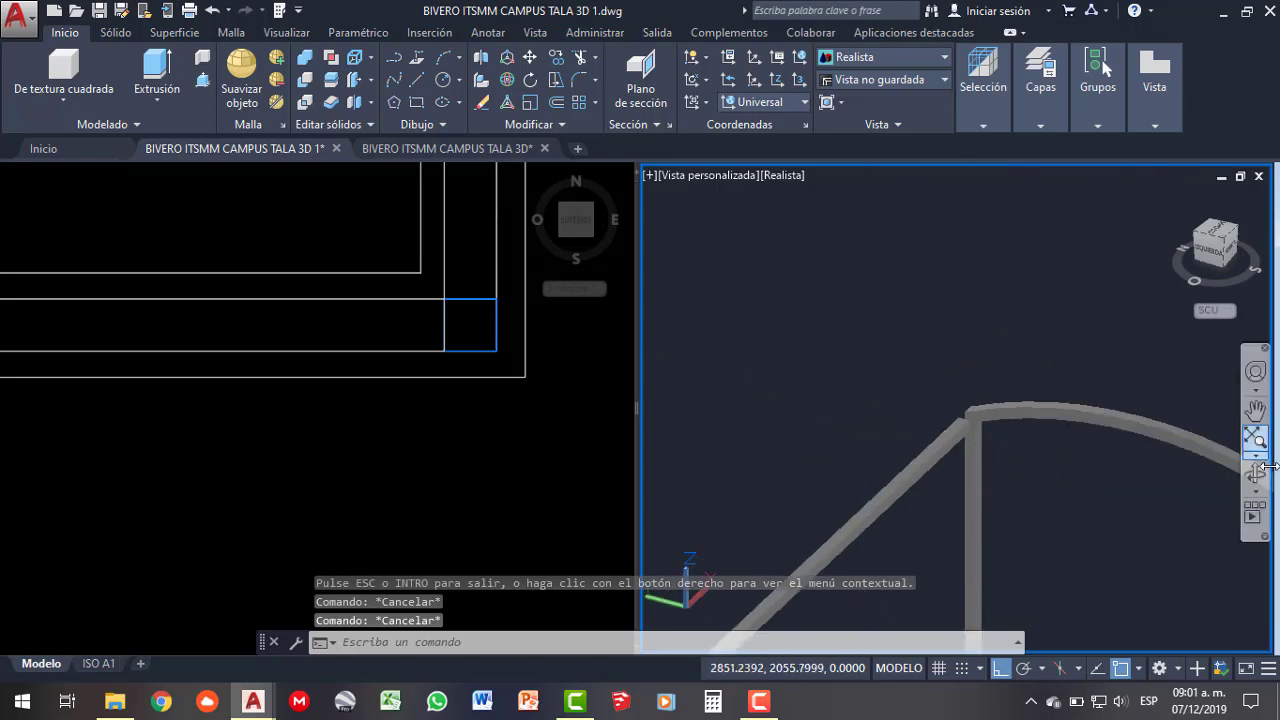
{"action": "left_click", "coordinate": [1256, 474]}
{"action": "mouse_move", "coordinate": [1114, 477]}
{"action": "left_mouse_down"}
{"action": "mouse_move", "coordinate": [914, 471]}
{"action": "mouse_move", "coordinate": [900, 491]}
{"action": "mouse_move", "coordinate": [911, 449]}
{"action": "mouse_move", "coordinate": [1022, 406]}
{"action": "left_mouse_up"}
{"action": "scroll", "coordinate": [909, 400], "scroll_direction": "up", "scroll_amount": 3}
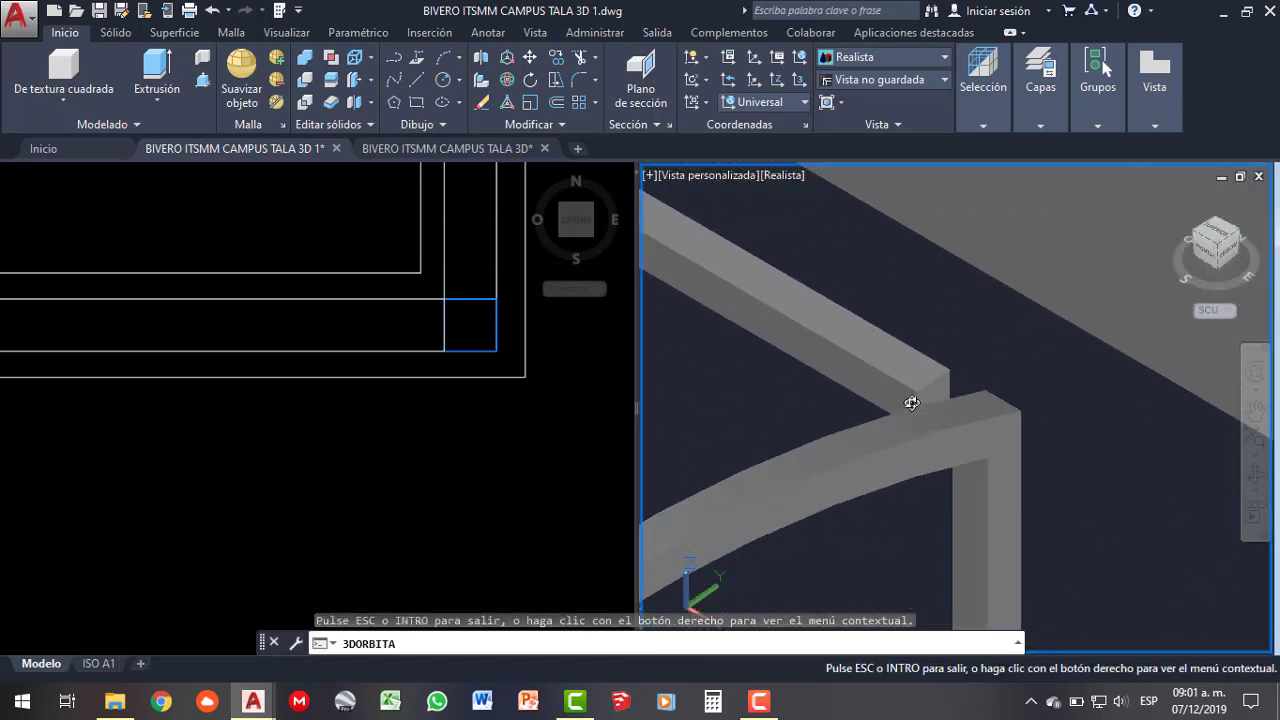
{"action": "scroll", "coordinate": [929, 397], "scroll_direction": "up", "scroll_amount": 3}
{"action": "key", "text": "Escape"}
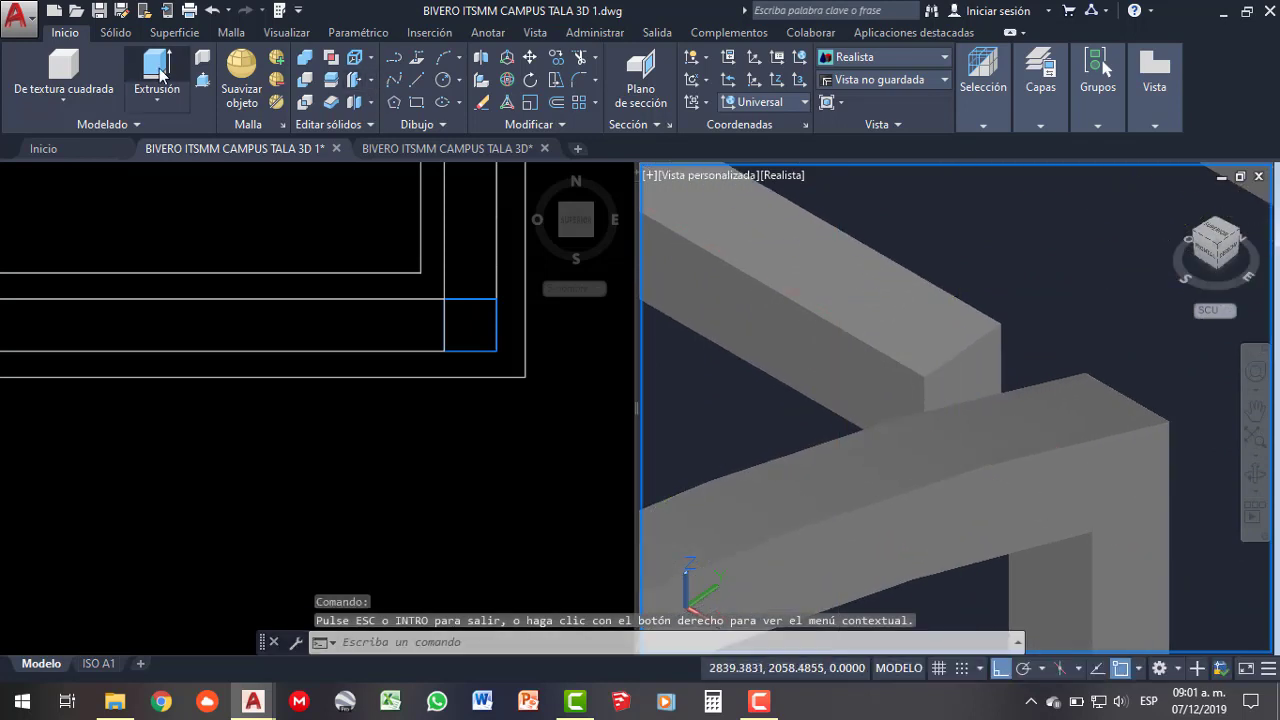
{"action": "left_click", "coordinate": [203, 81]}
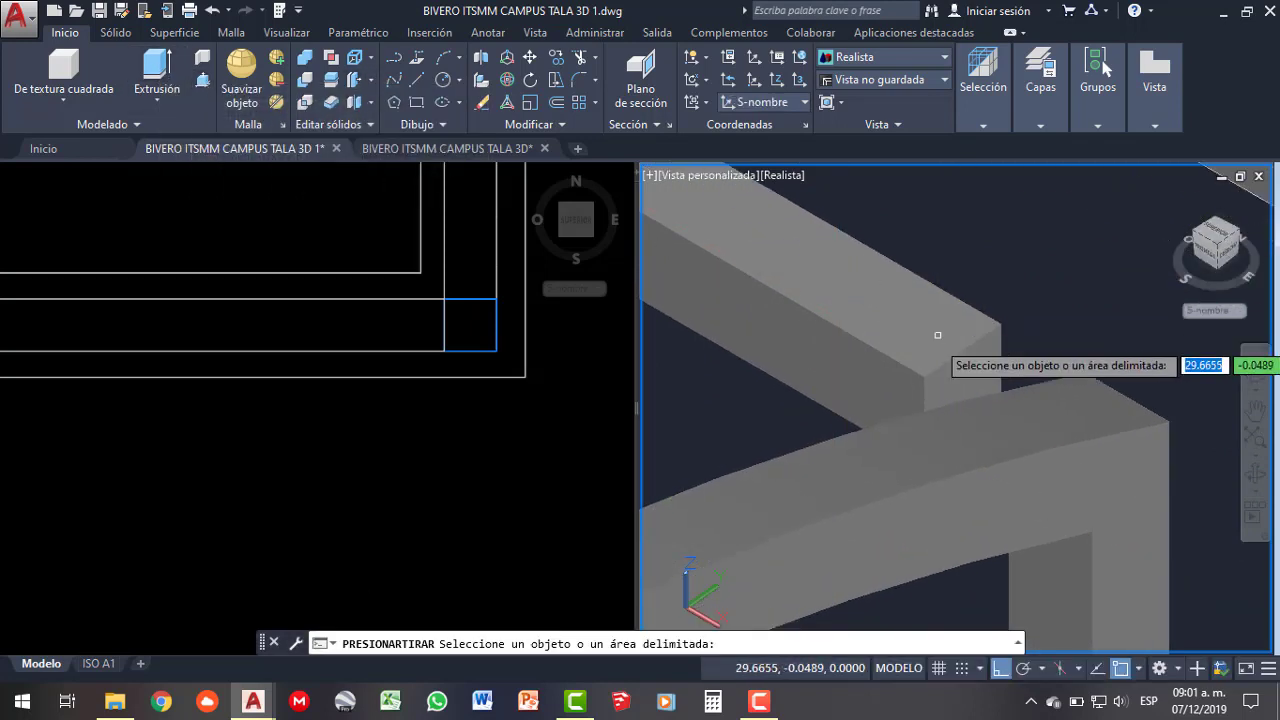
- Presspull the roof beam's end face to close the joint, then orbit to inspect it
{"action": "left_click", "coordinate": [944, 398]}
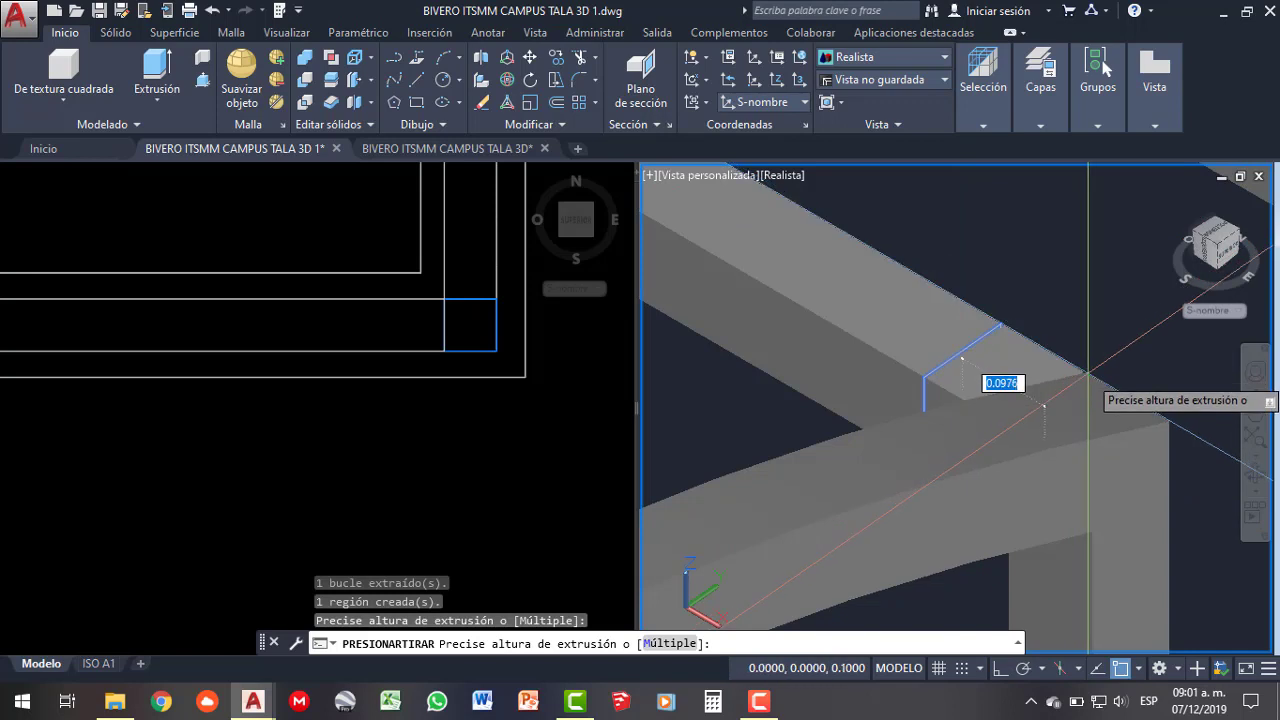
{"action": "left_click", "coordinate": [954, 415]}
{"action": "scroll", "coordinate": [945, 385], "scroll_direction": "down", "scroll_amount": 3}
{"action": "key", "text": "Return"}
{"action": "scroll", "coordinate": [940, 384], "scroll_direction": "down", "scroll_amount": 3}
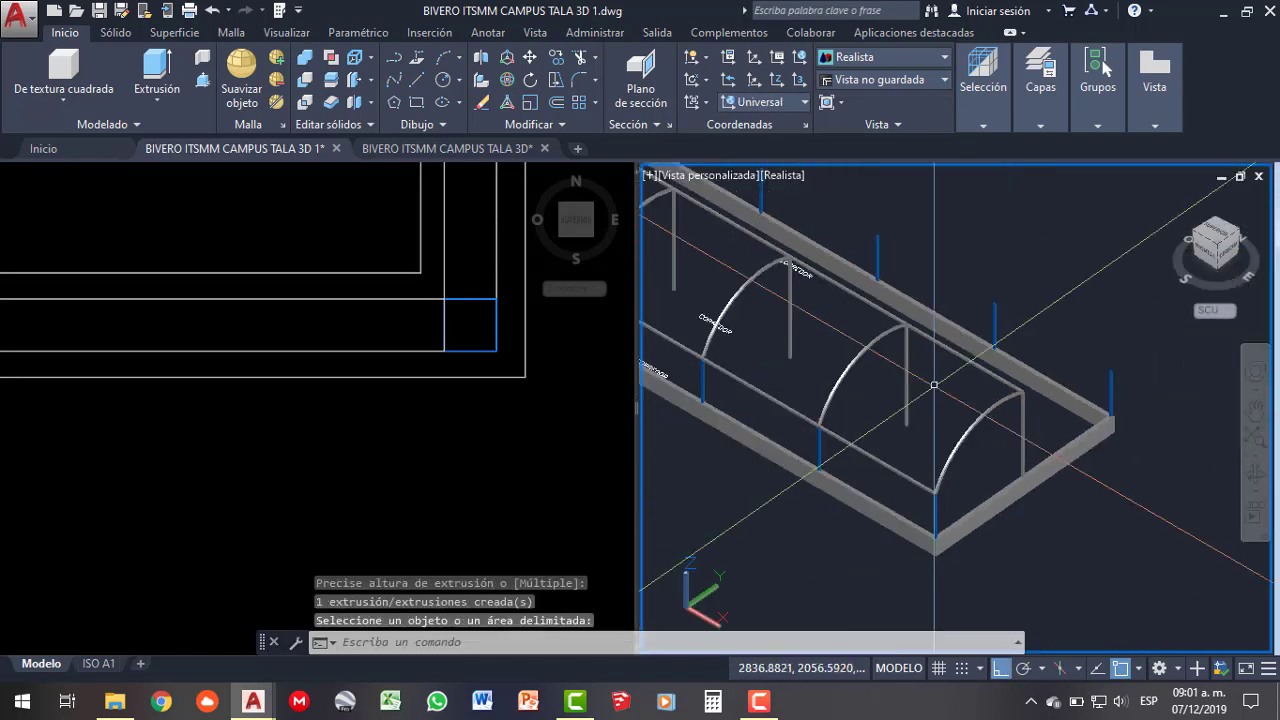
{"action": "left_click", "coordinate": [1255, 476]}
{"action": "mouse_move", "coordinate": [923, 410]}
{"action": "left_mouse_down"}
{"action": "mouse_move", "coordinate": [801, 385]}
{"action": "mouse_move", "coordinate": [827, 394]}
{"action": "left_mouse_up"}
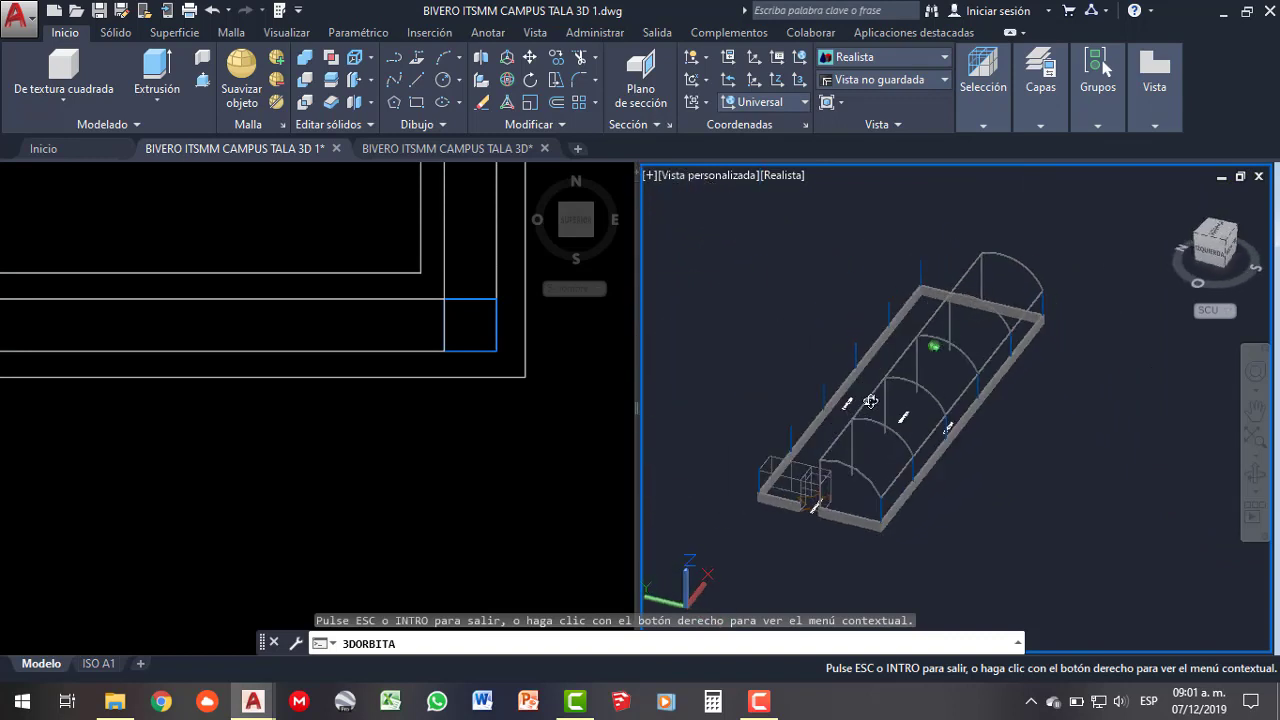
{"action": "mouse_move", "coordinate": [840, 399]}
{"action": "left_mouse_down"}
{"action": "mouse_move", "coordinate": [772, 466]}
{"action": "mouse_move", "coordinate": [823, 488]}
{"action": "left_mouse_up"}
{"action": "scroll", "coordinate": [780, 468], "scroll_direction": "up", "scroll_amount": 4}
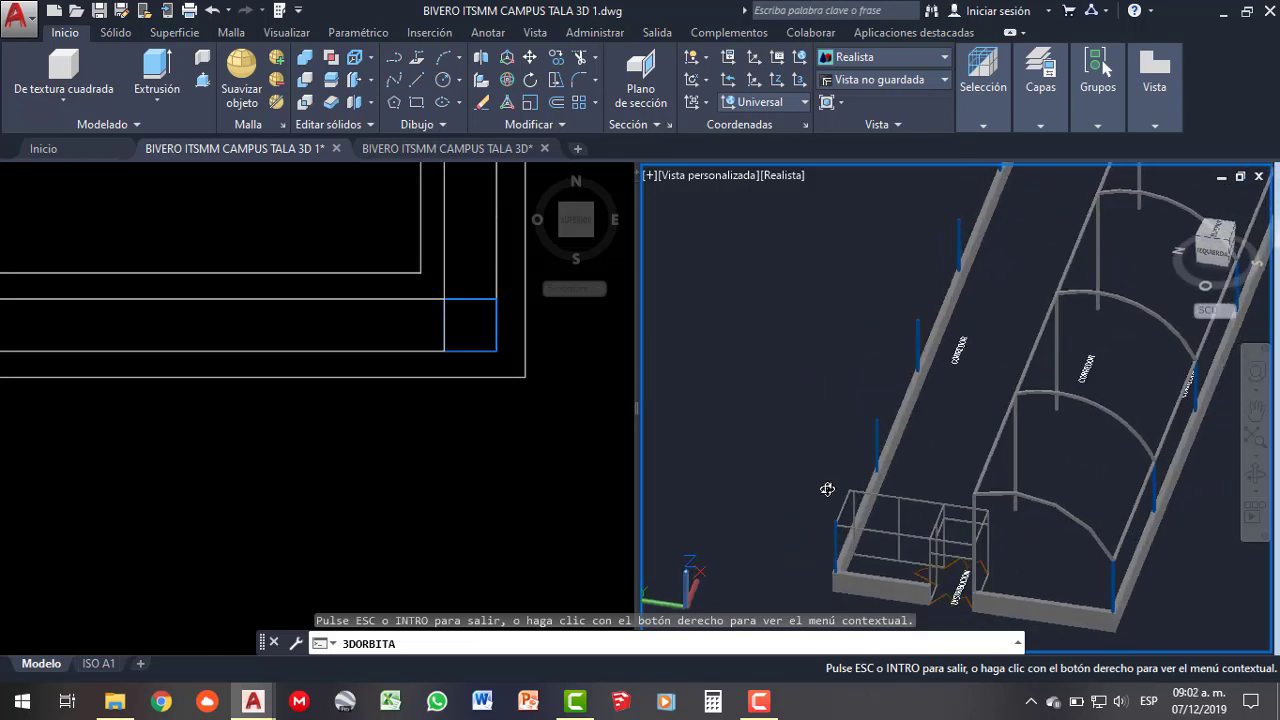
{"action": "key", "text": "Escape"}
- Copy the roof beam from its end point onto the top of the blue column
{"action": "left_click", "coordinate": [988, 455]}
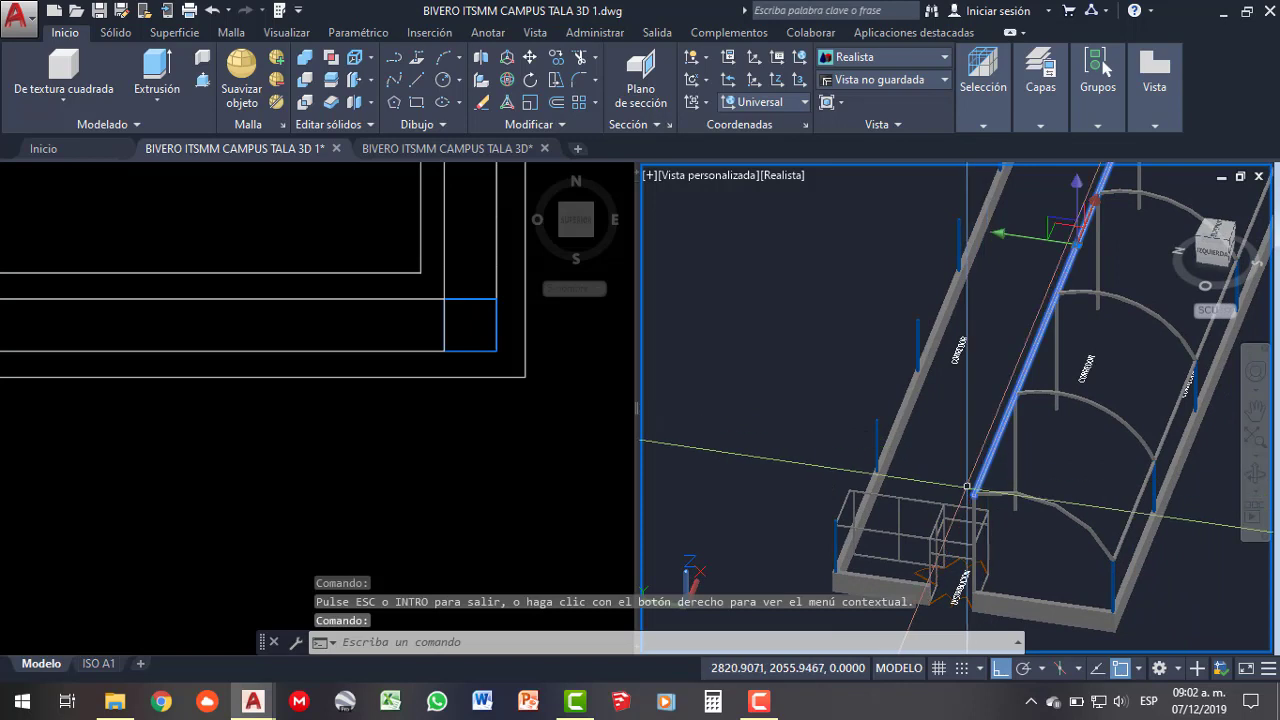
{"action": "left_click", "coordinate": [556, 58]}
{"action": "scroll", "coordinate": [955, 360], "scroll_direction": "up", "scroll_amount": 2}
{"action": "scroll", "coordinate": [955, 510], "scroll_direction": "up", "scroll_amount": 2}
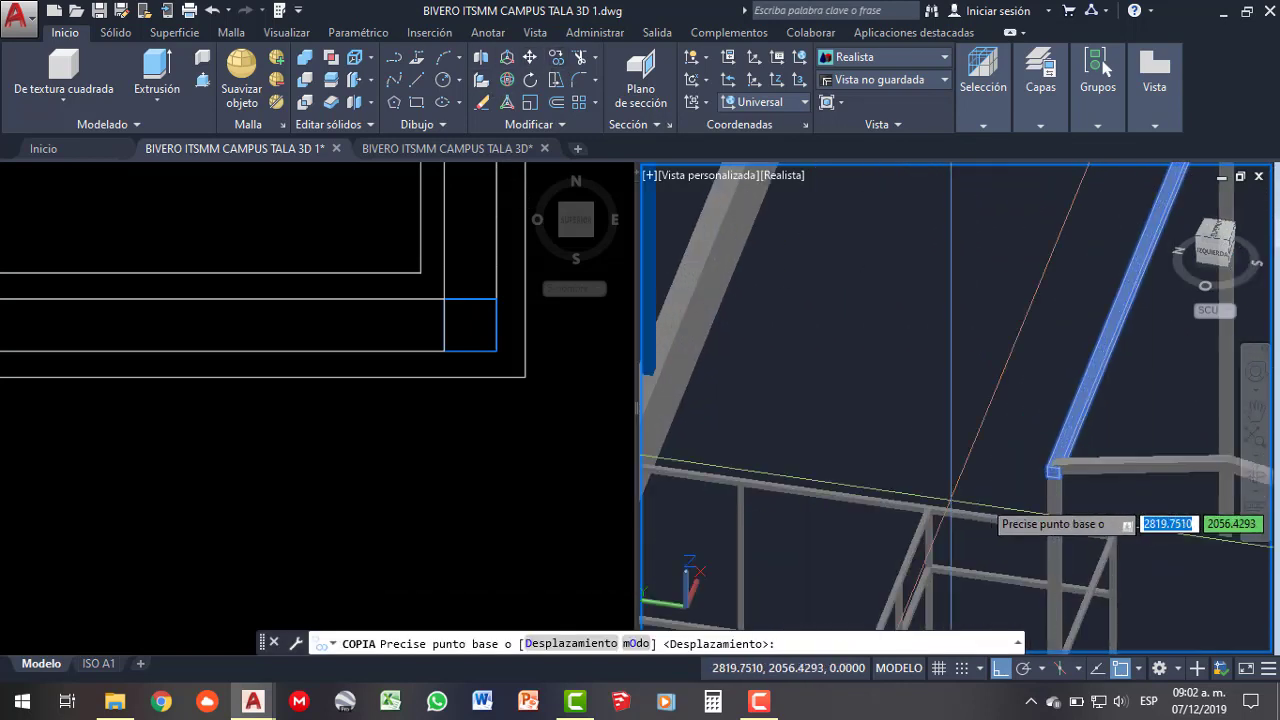
{"action": "scroll", "coordinate": [1005, 485], "scroll_direction": "up", "scroll_amount": 2}
{"action": "left_click", "coordinate": [1092, 433]}
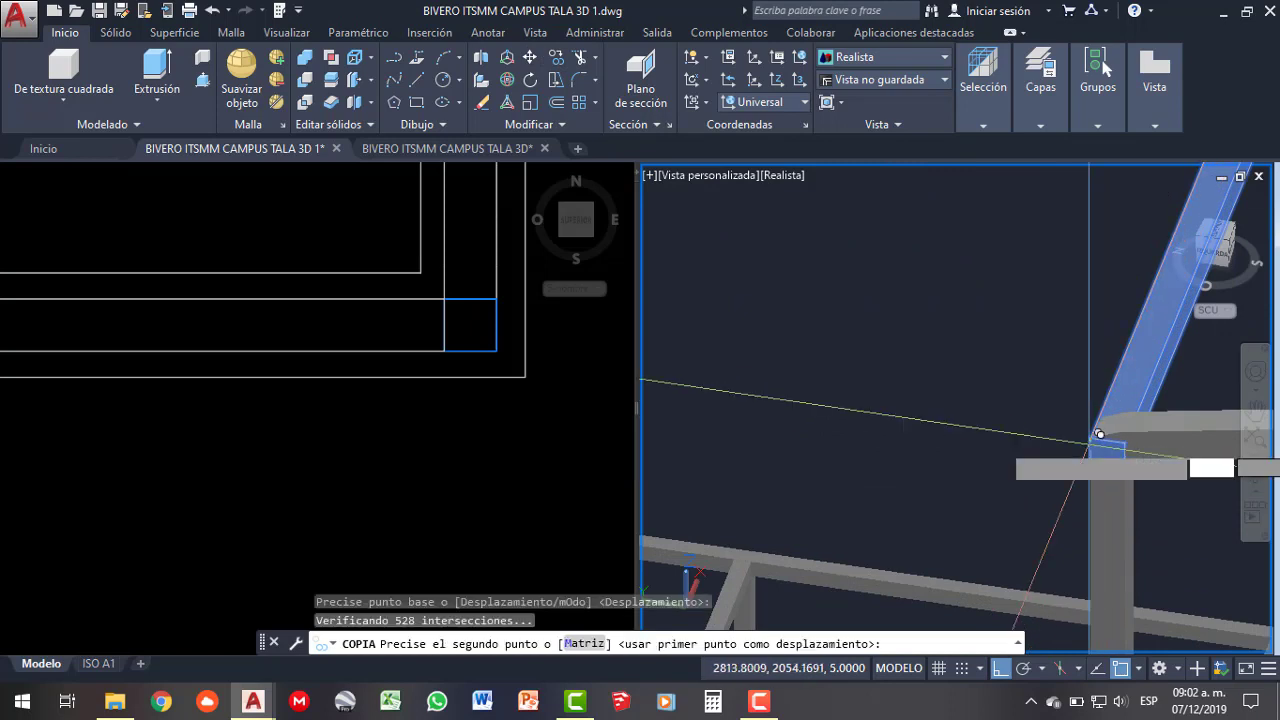
{"action": "scroll", "coordinate": [1143, 358], "scroll_direction": "down", "scroll_amount": 2}
{"action": "scroll", "coordinate": [1143, 358], "scroll_direction": "down", "scroll_amount": 2}
{"action": "scroll", "coordinate": [900, 470], "scroll_direction": "up", "scroll_amount": 2}
{"action": "scroll", "coordinate": [894, 477], "scroll_direction": "up", "scroll_amount": 2}
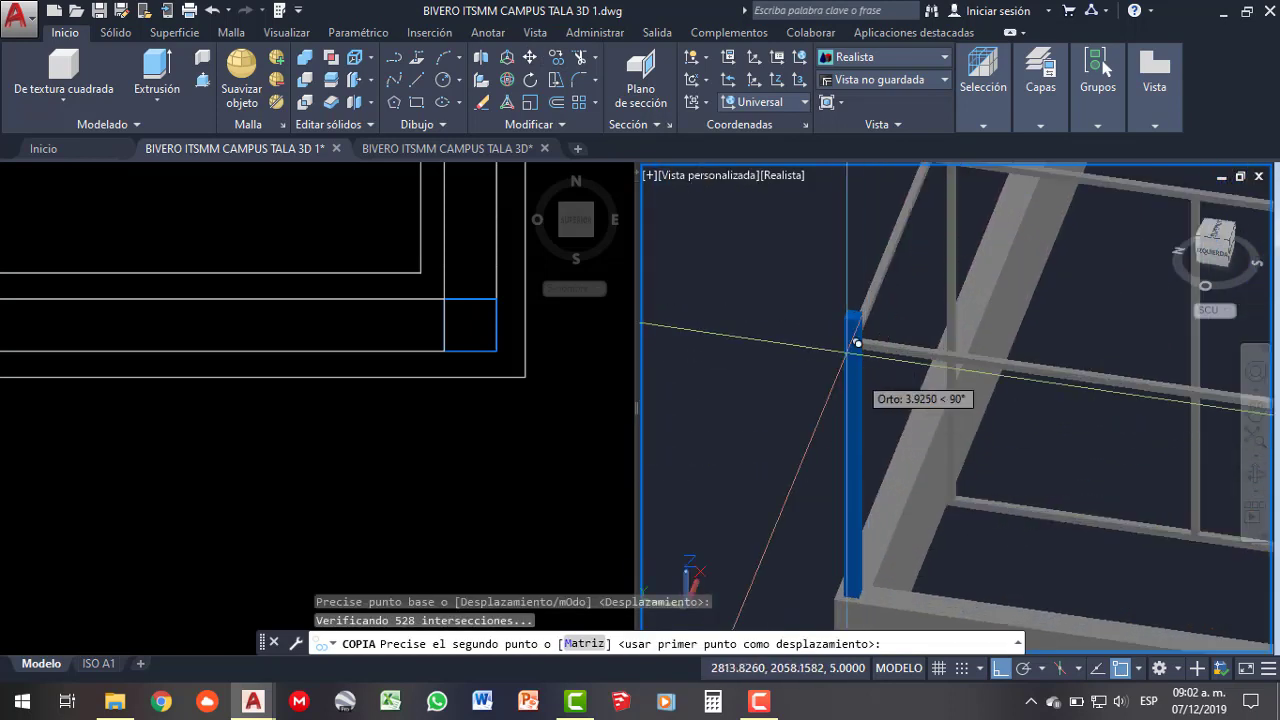
{"action": "scroll", "coordinate": [860, 330], "scroll_direction": "up", "scroll_amount": 2}
{"action": "left_click", "coordinate": [857, 279]}
{"action": "scroll", "coordinate": [880, 334], "scroll_direction": "down", "scroll_amount": 2}
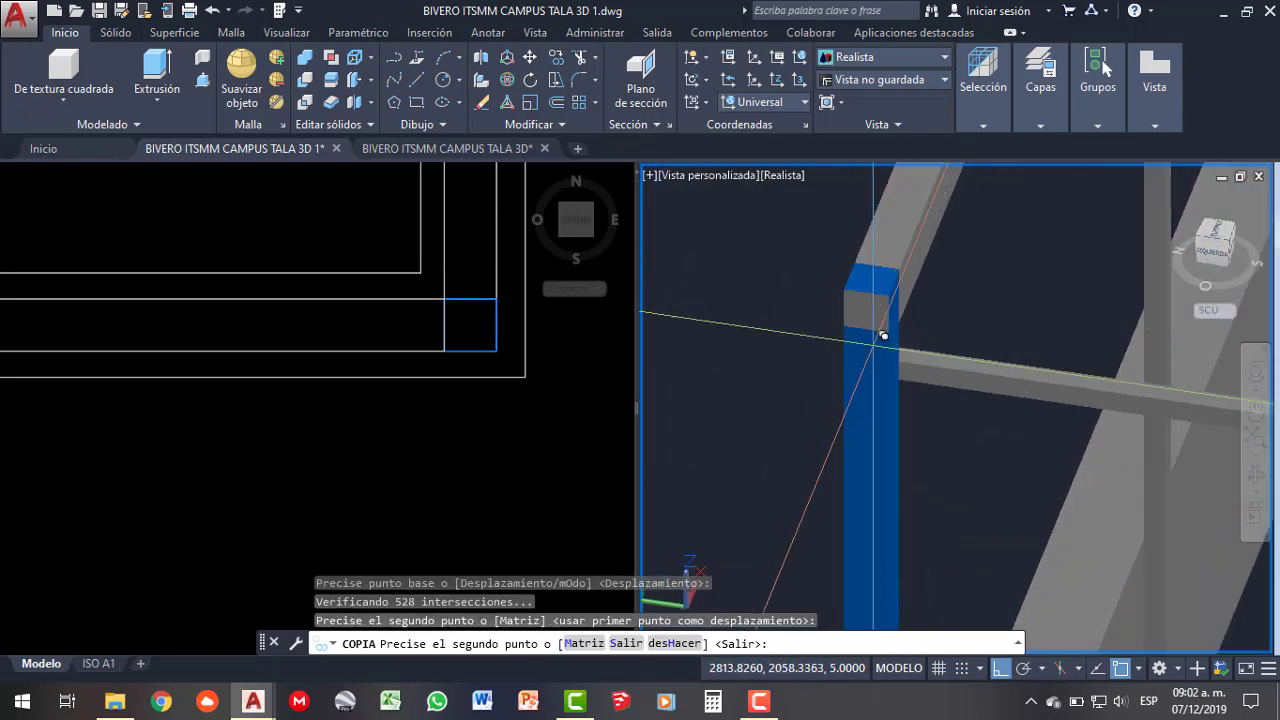
{"action": "scroll", "coordinate": [843, 427], "scroll_direction": "down", "scroll_amount": 2}
{"action": "scroll", "coordinate": [843, 427], "scroll_direction": "down", "scroll_amount": 3}
{"action": "key", "text": "Escape"}
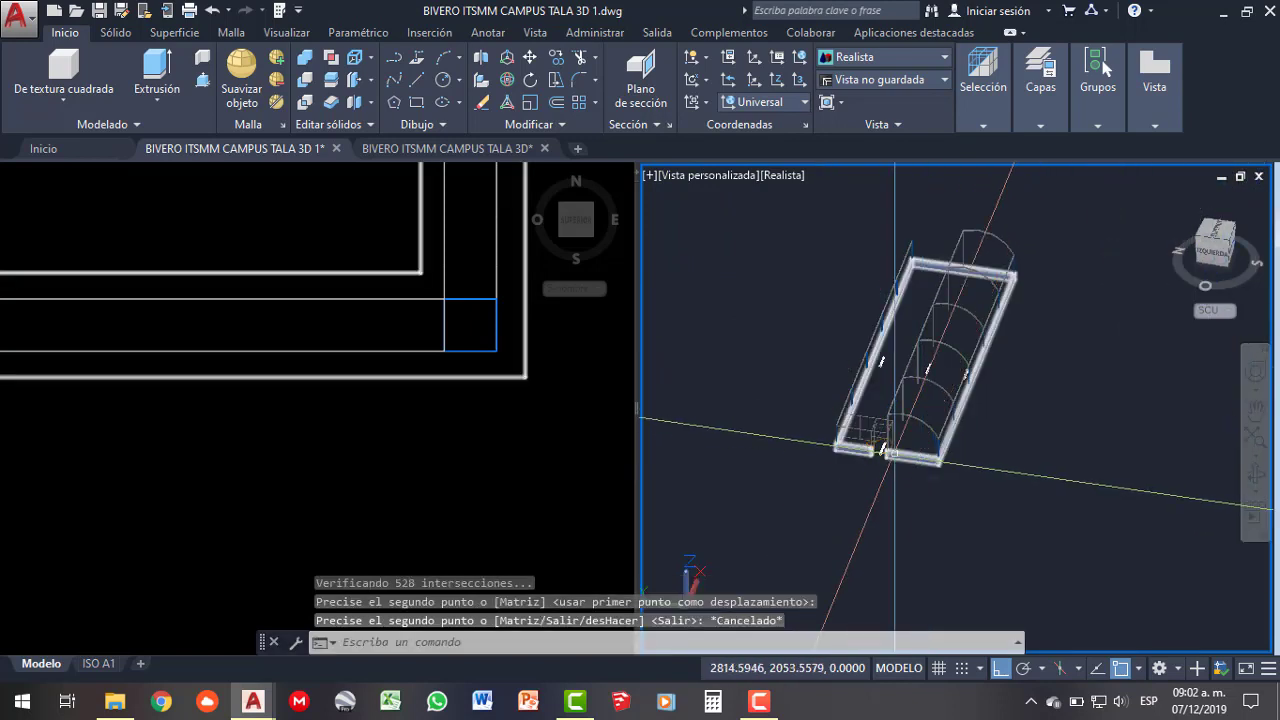
- Make the top-view viewport active
{"action": "left_click", "coordinate": [216, 385]}
{"action": "scroll", "coordinate": [450, 377], "scroll_direction": "down", "scroll_amount": 2}
{"action": "scroll", "coordinate": [471, 343], "scroll_direction": "down", "scroll_amount": 2}
- Switch the active viewport to the Left (Izquierda) view
{"action": "scroll", "coordinate": [436, 370], "scroll_direction": "down", "scroll_amount": 1}
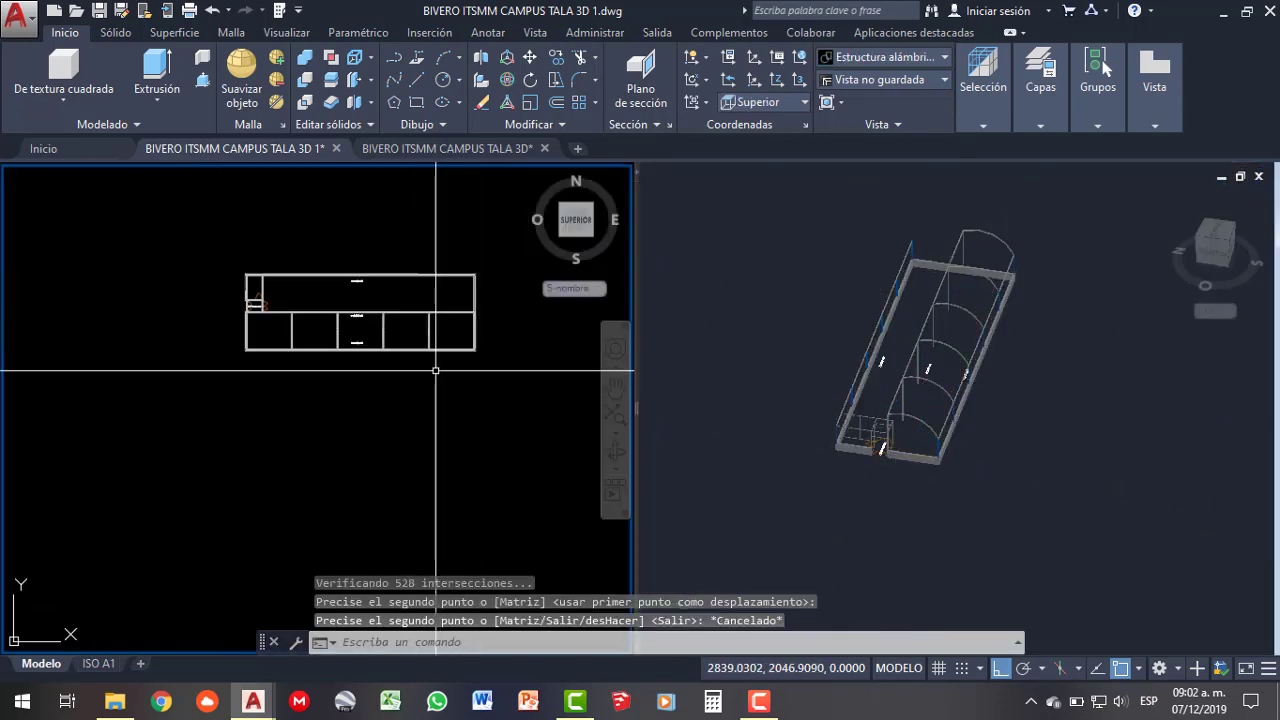
{"action": "left_click", "coordinate": [42, 175]}
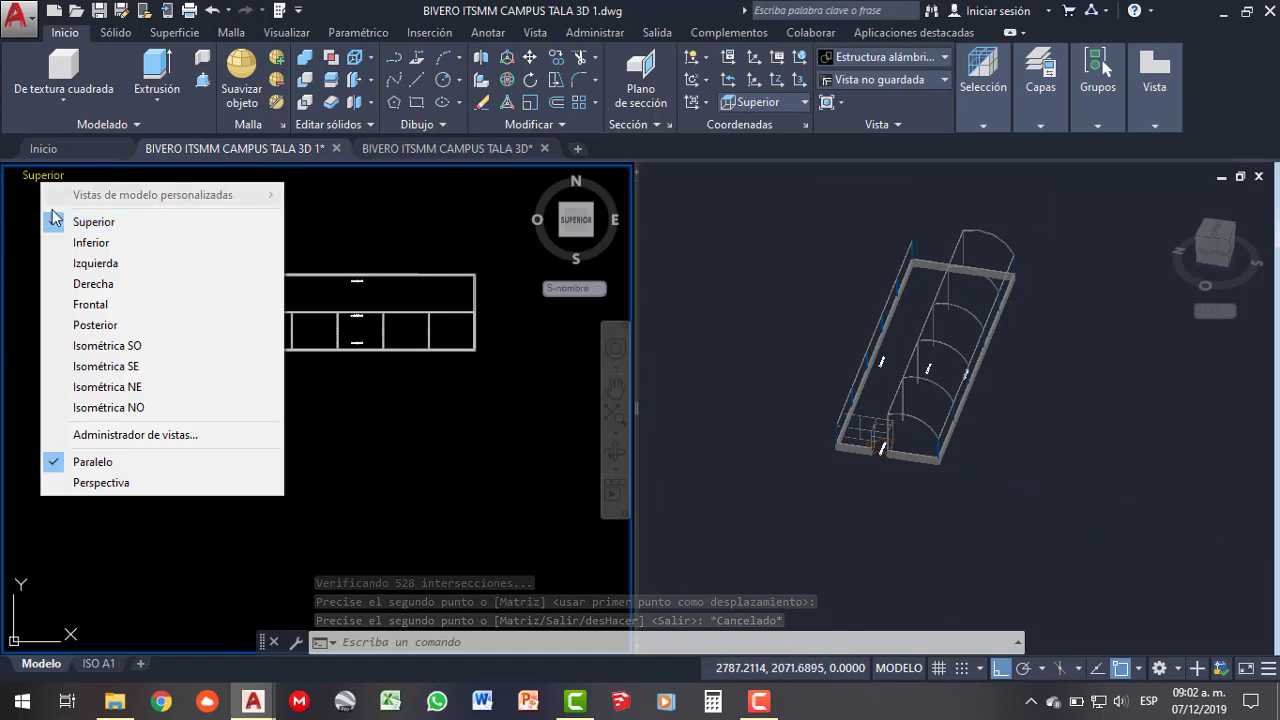
{"action": "left_click", "coordinate": [98, 264]}
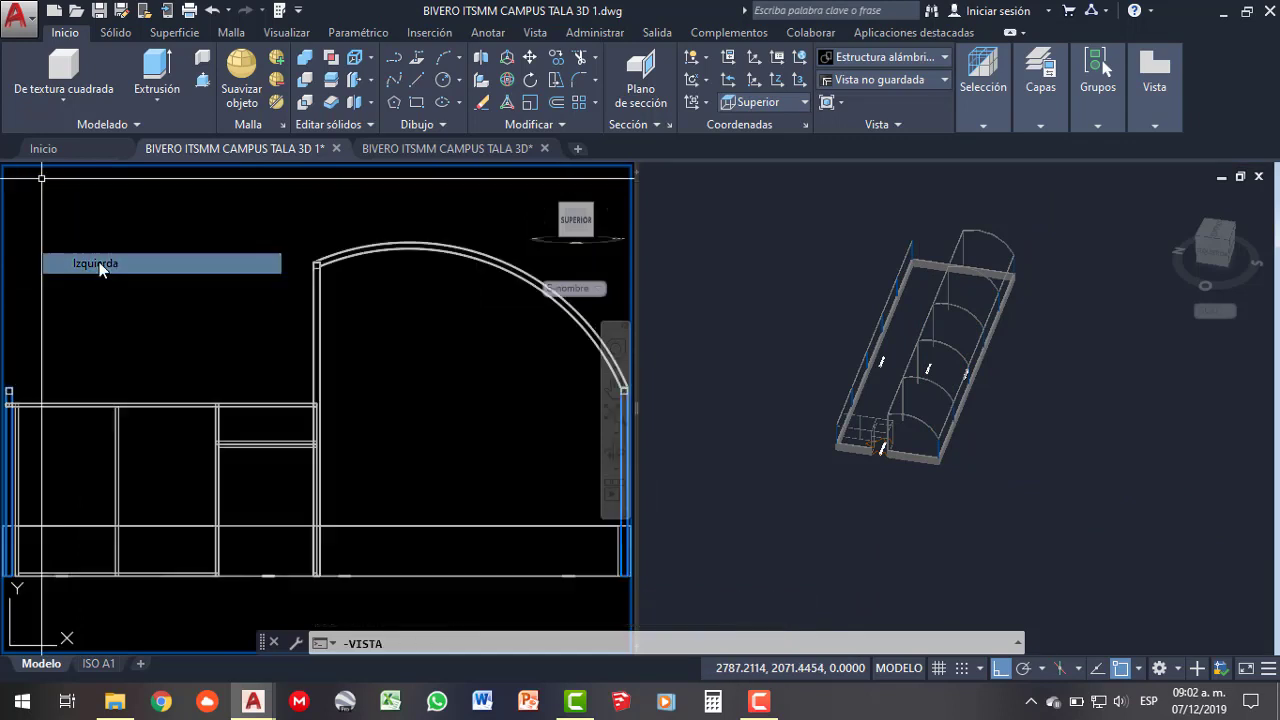
{"action": "scroll", "coordinate": [294, 358], "scroll_direction": "up", "scroll_amount": 1}
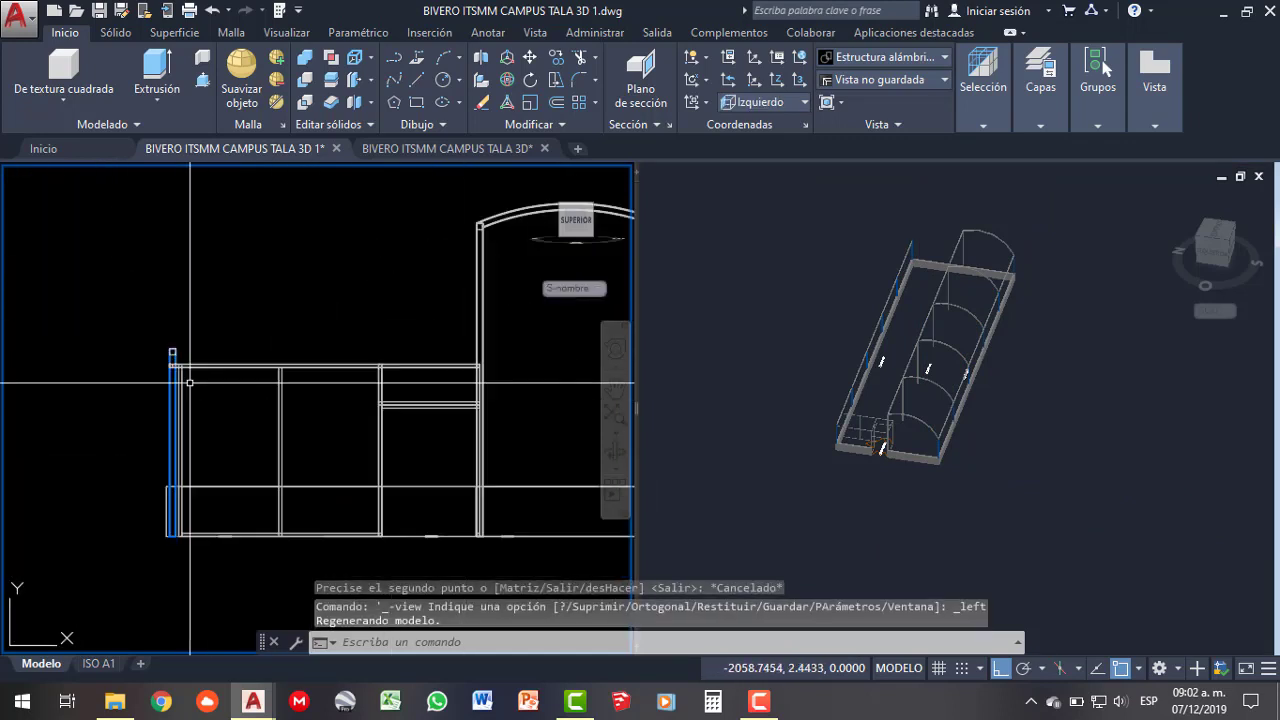
{"action": "scroll", "coordinate": [220, 356], "scroll_direction": "up", "scroll_amount": 1}
{"action": "scroll", "coordinate": [149, 354], "scroll_direction": "down", "scroll_amount": 2}
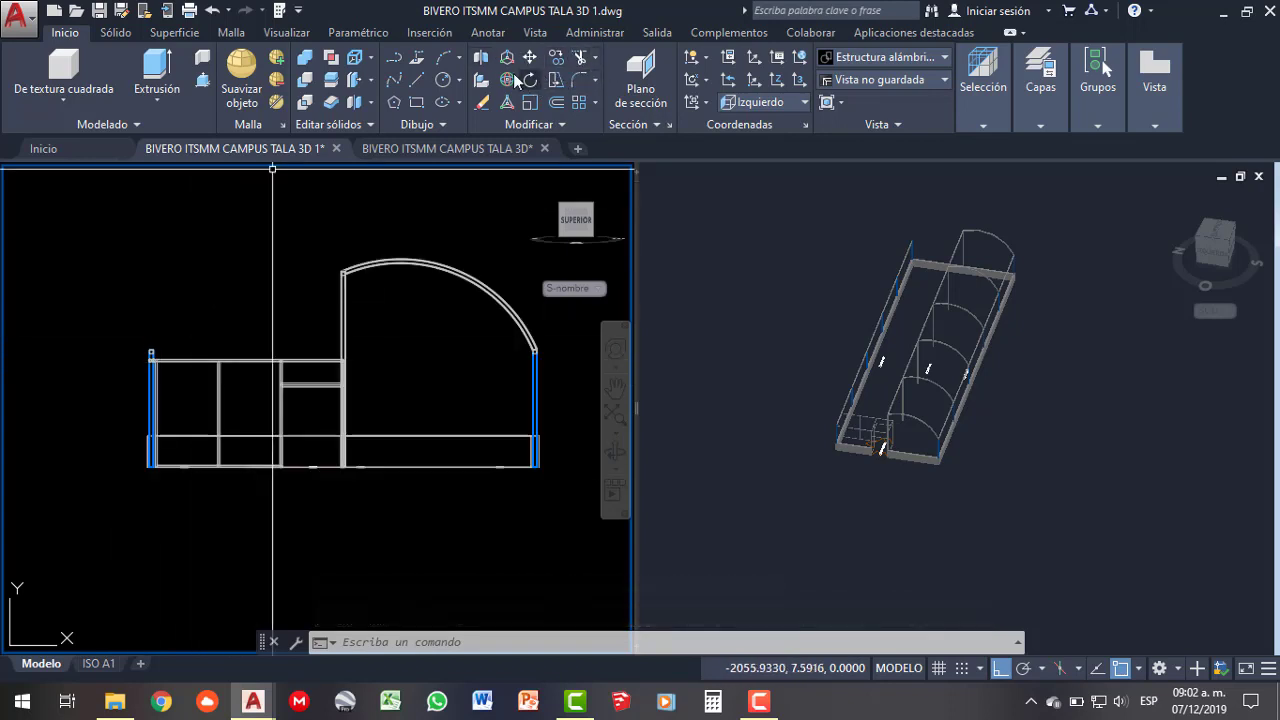
- With Ortho off, draw a three-point arc from the left wall top to the tall right wall
{"action": "left_click", "coordinate": [436, 62]}
{"action": "scroll", "coordinate": [140, 348], "scroll_direction": "up", "scroll_amount": 2}
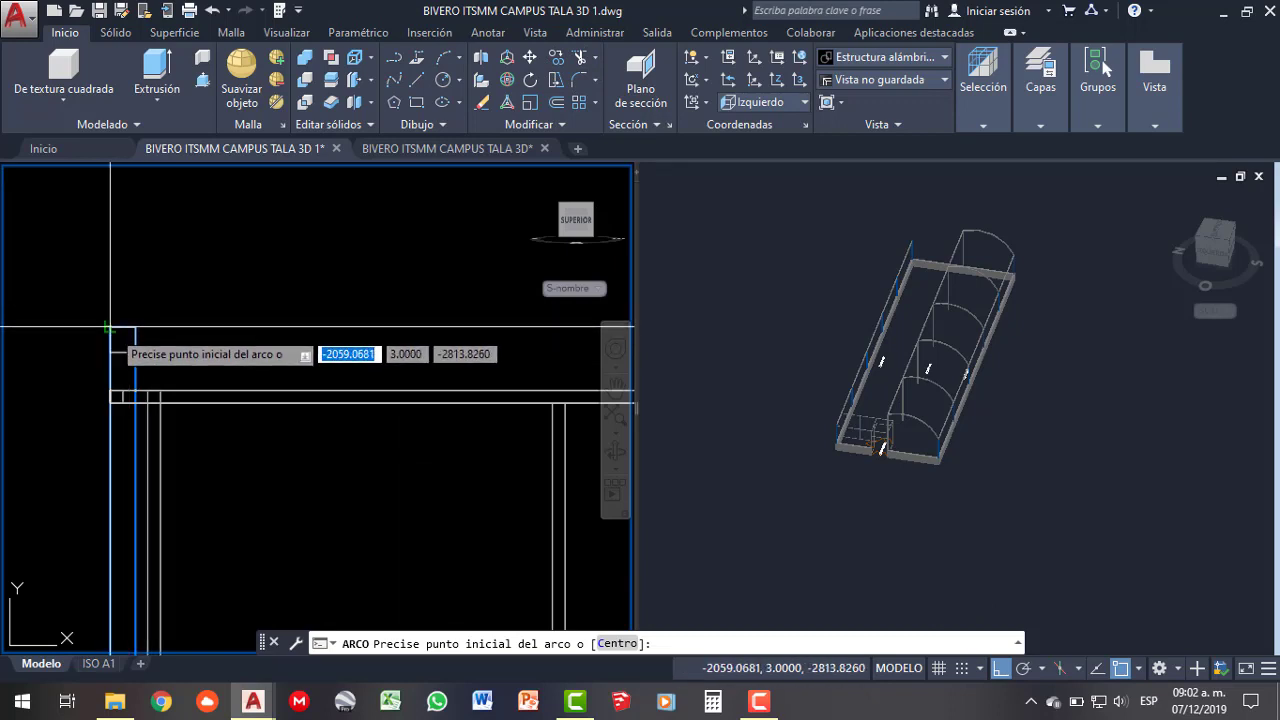
{"action": "left_click", "coordinate": [115, 323]}
{"action": "scroll", "coordinate": [115, 323], "scroll_direction": "down", "scroll_amount": 1}
{"action": "scroll", "coordinate": [273, 299], "scroll_direction": "down", "scroll_amount": 1}
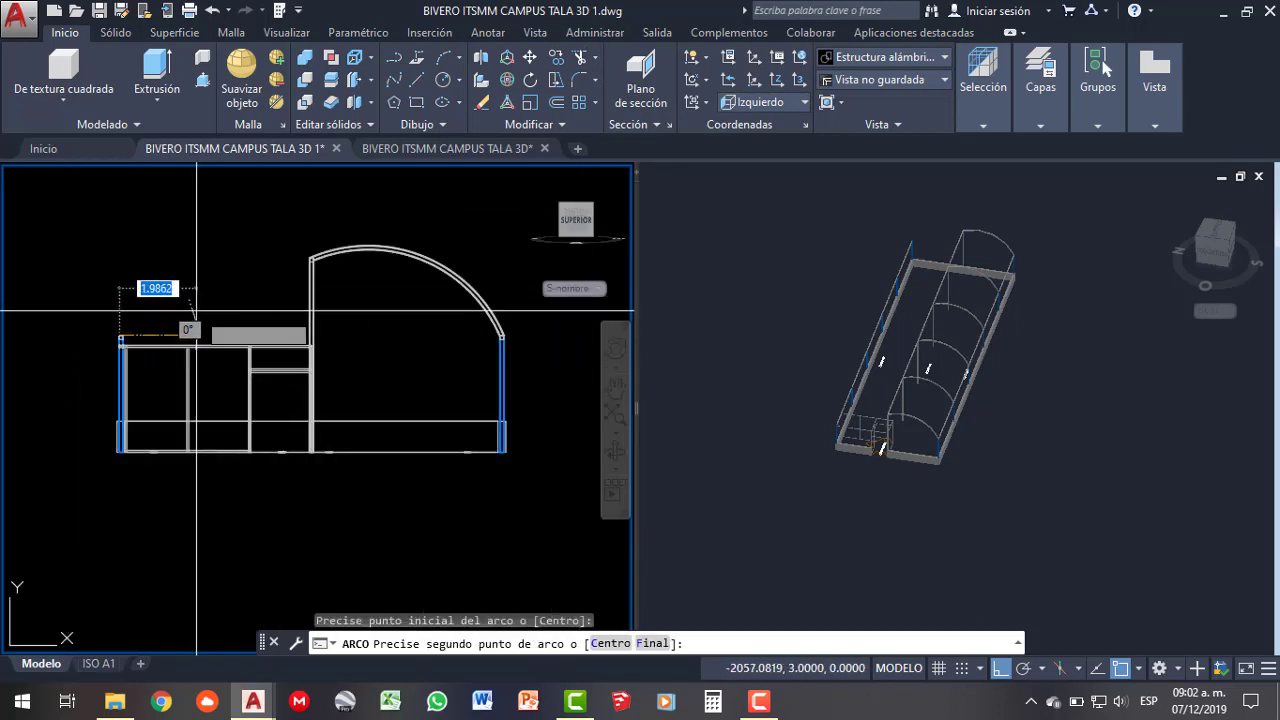
{"action": "left_click", "coordinate": [1001, 671]}
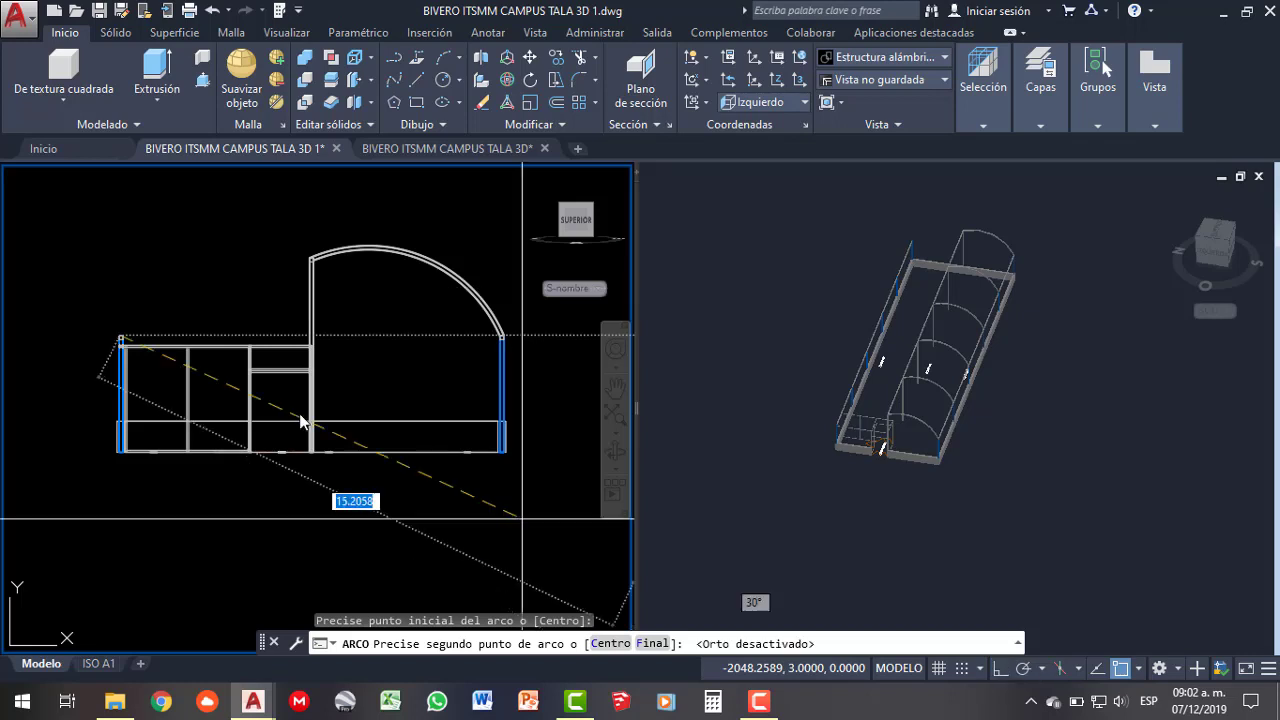
{"action": "left_click", "coordinate": [219, 289]}
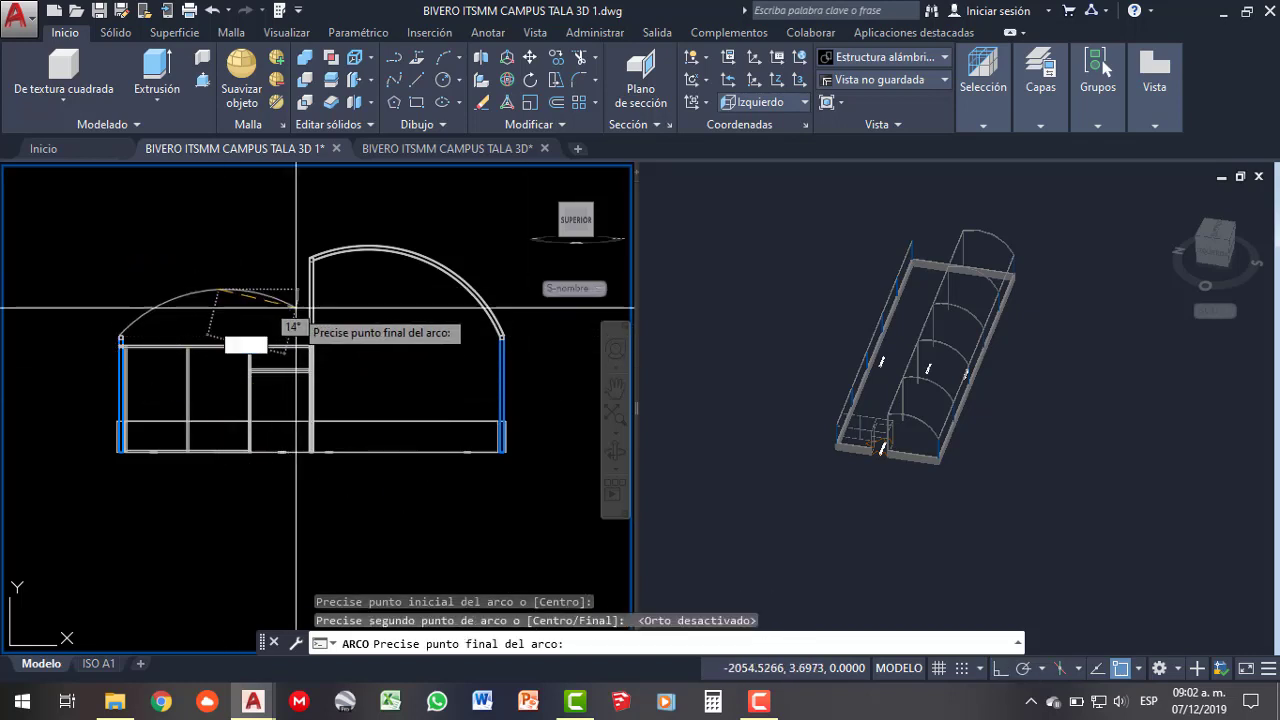
{"action": "scroll", "coordinate": [314, 314], "scroll_direction": "up", "scroll_amount": 3}
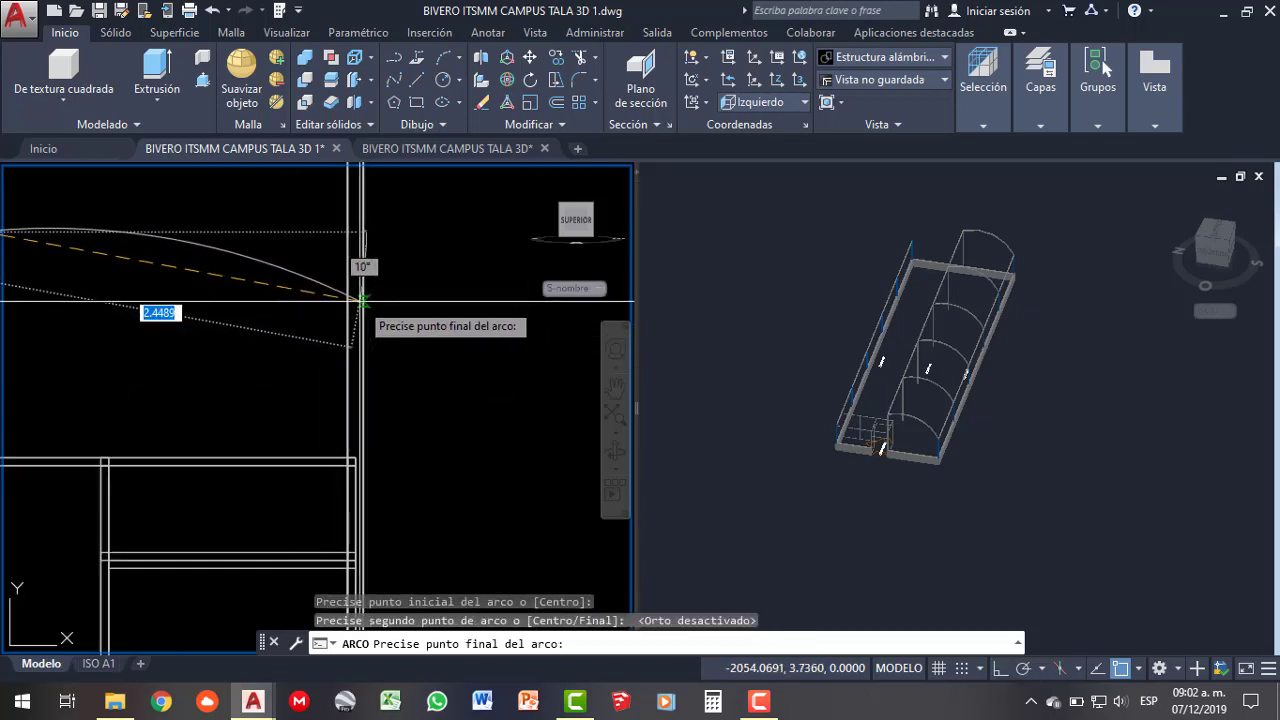
{"action": "left_click", "coordinate": [348, 301]}
{"action": "scroll", "coordinate": [436, 352], "scroll_direction": "down", "scroll_amount": 2}
{"action": "scroll", "coordinate": [436, 352], "scroll_direction": "down", "scroll_amount": 1}
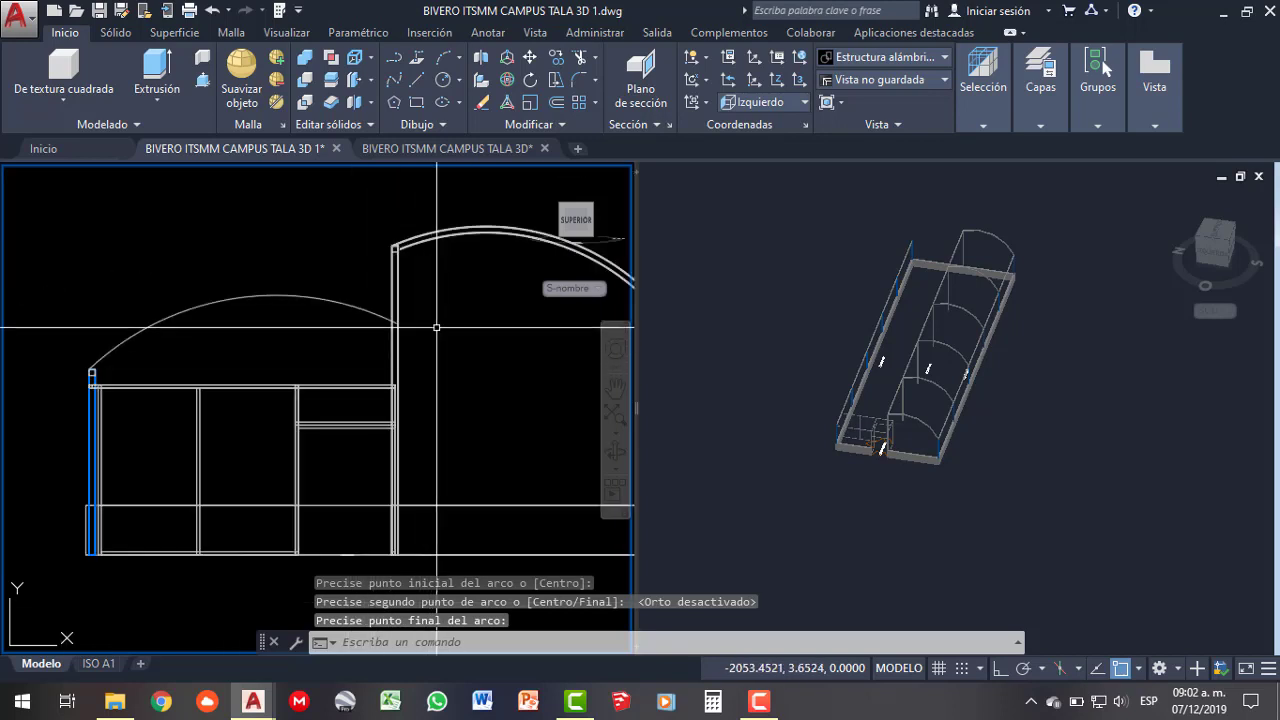
{"action": "type", "text": "c"}
{"action": "key", "text": "Return"}
{"action": "scroll", "coordinate": [392, 262], "scroll_direction": "up", "scroll_amount": 5}
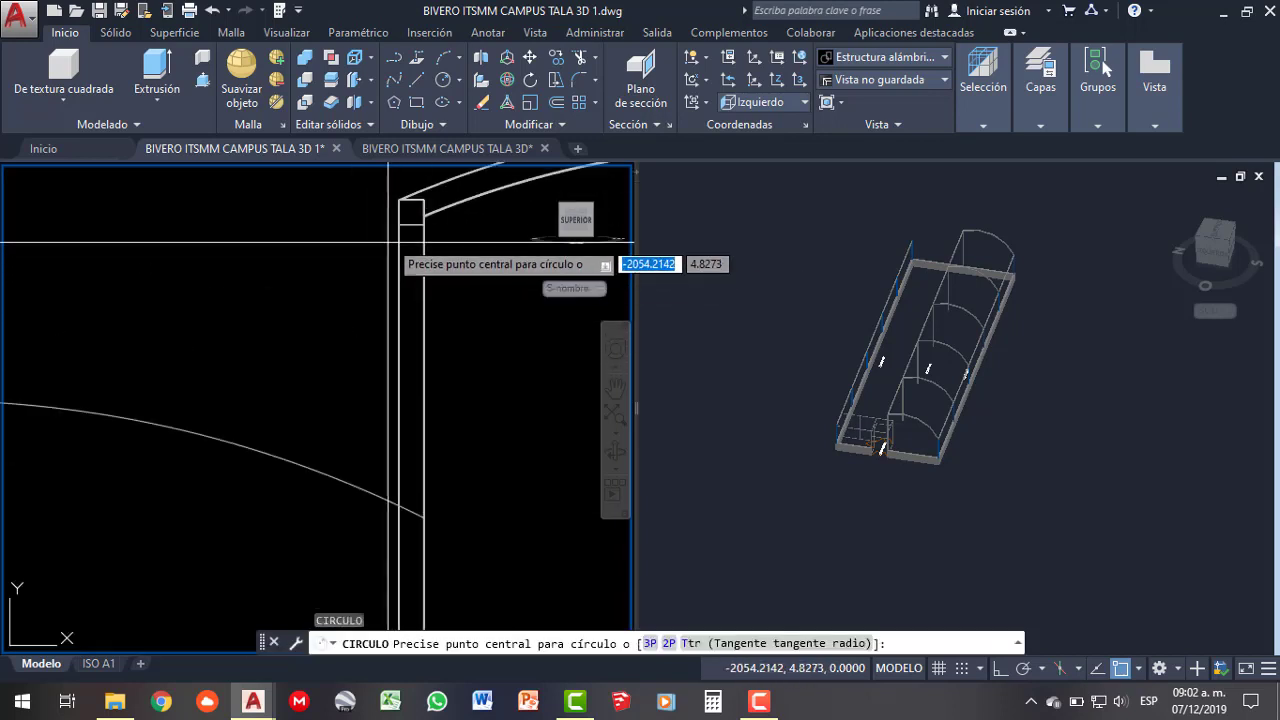
{"action": "left_click", "coordinate": [399, 222]}
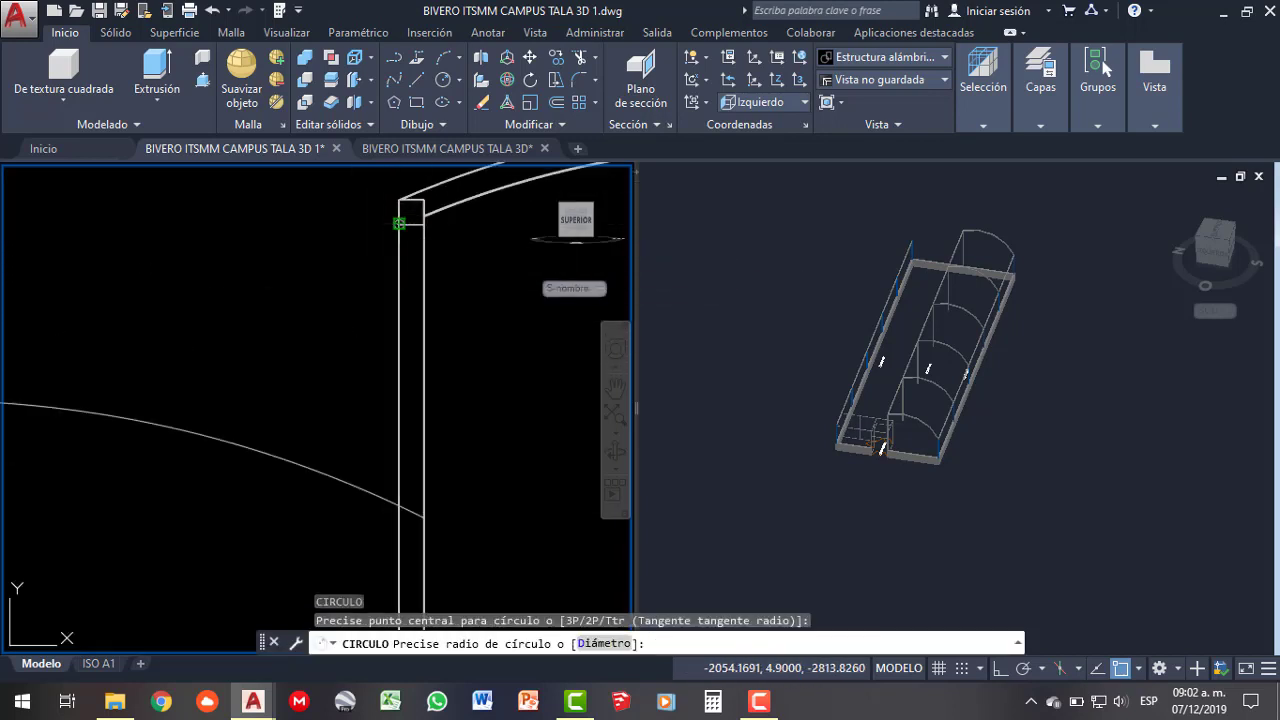
{"action": "key", "text": "Escape"}
{"action": "key", "text": "Return"}
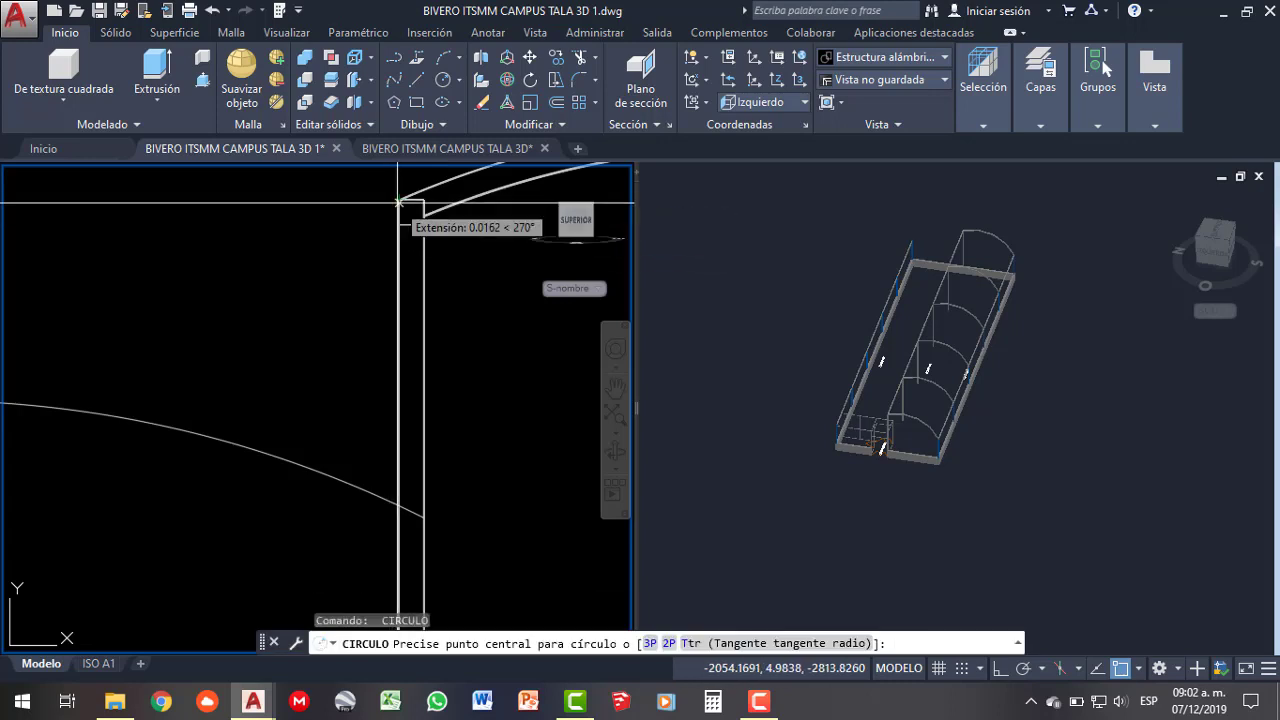
{"action": "scroll", "coordinate": [399, 202], "scroll_direction": "up", "scroll_amount": 2}
{"action": "key", "text": "Escape"}
{"action": "key", "text": "Return"}
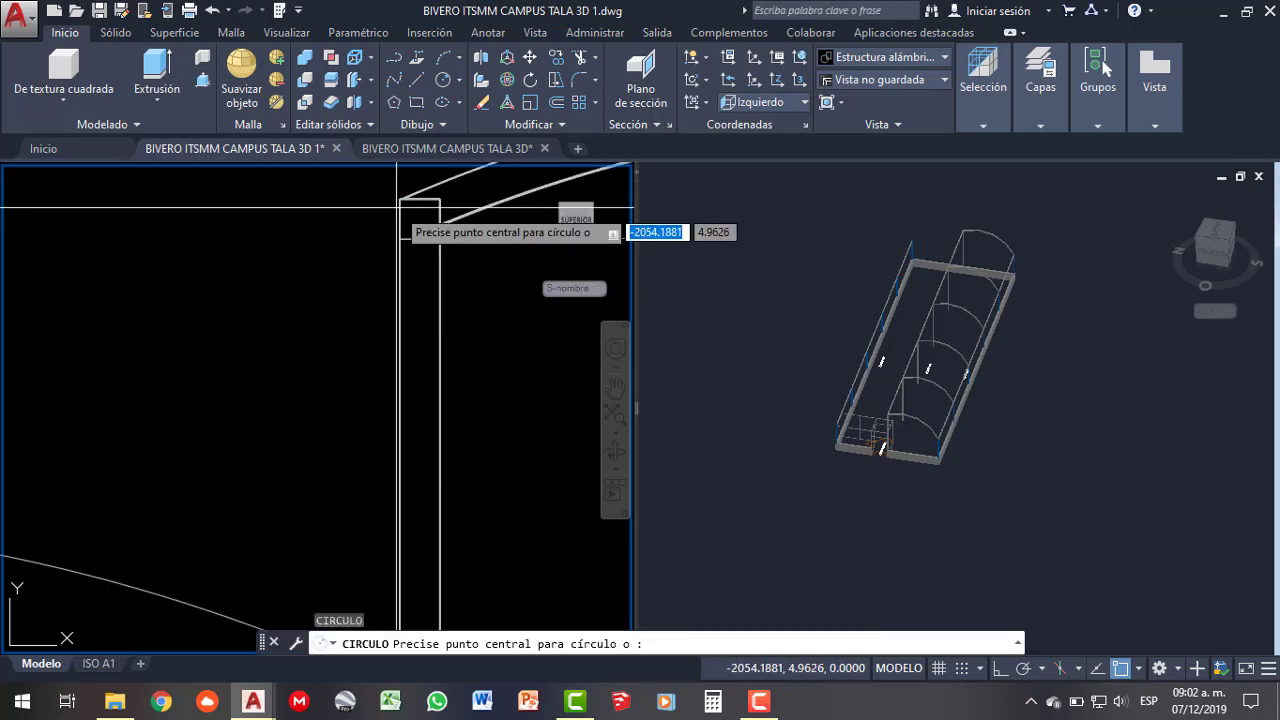
{"action": "left_click", "coordinate": [399, 198]}
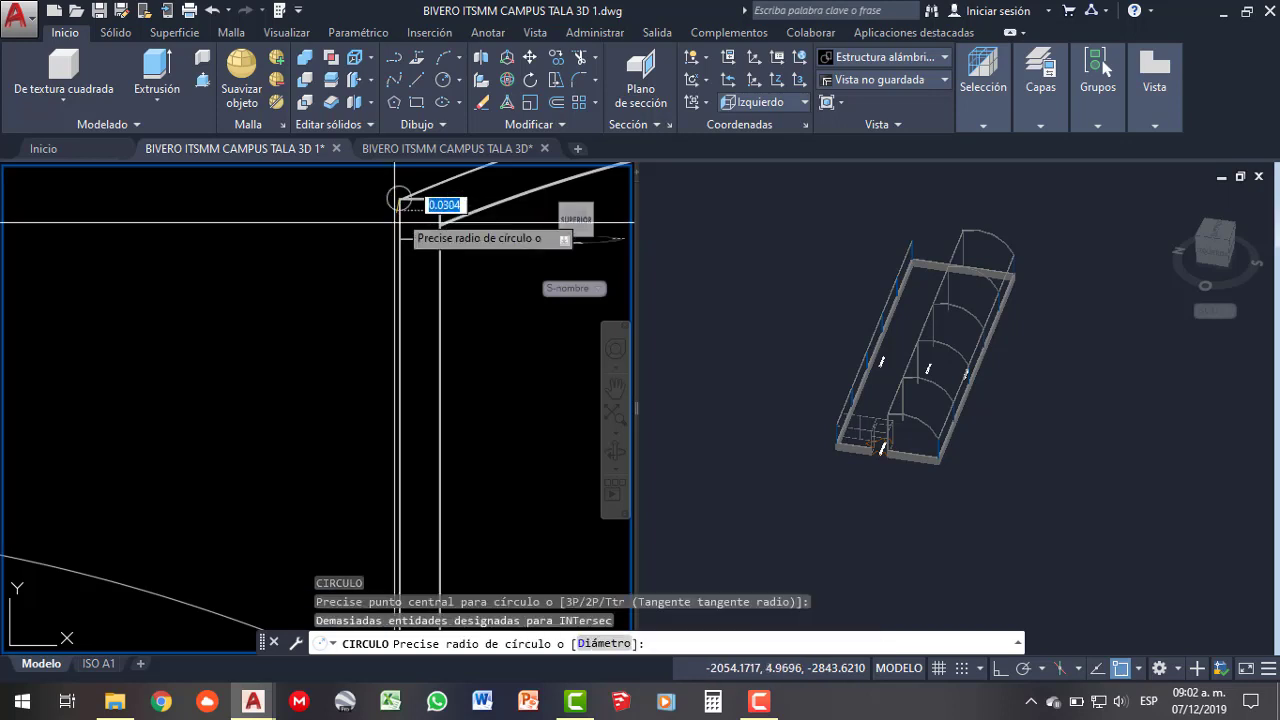
{"action": "key", "text": "Escape"}
{"action": "left_click", "coordinate": [893, 416]}
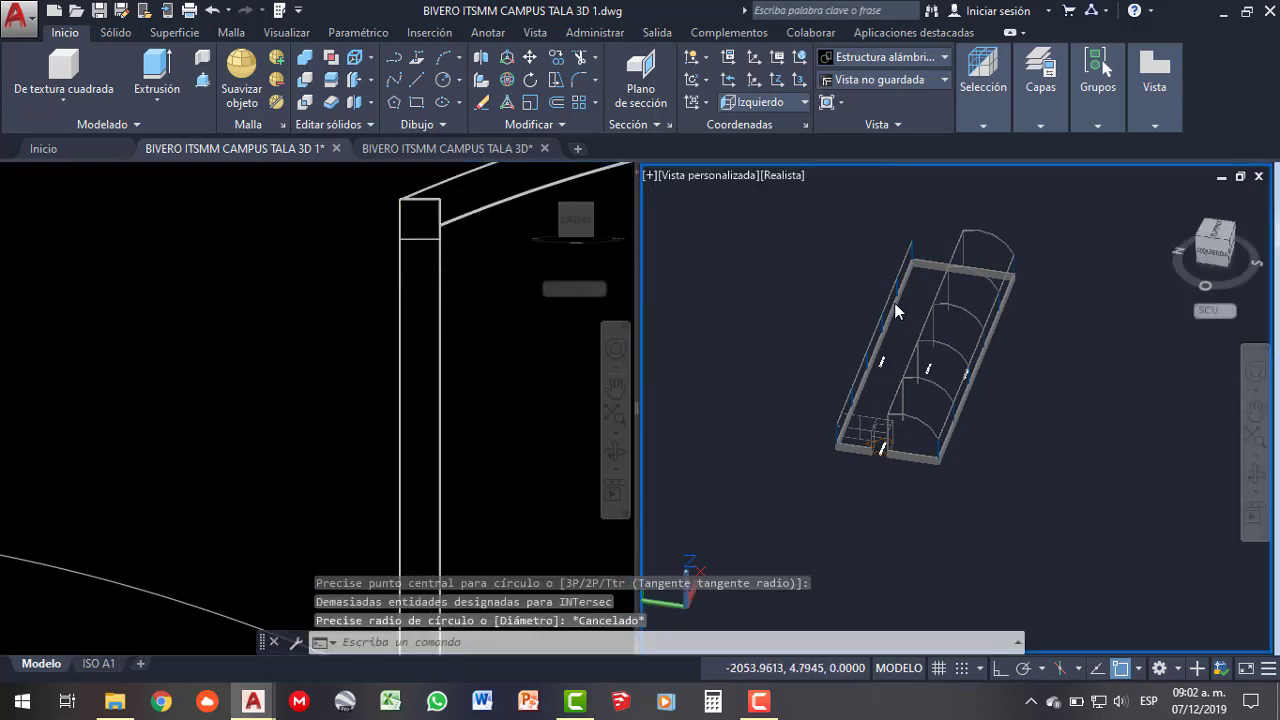
{"action": "left_click", "coordinate": [426, 404]}
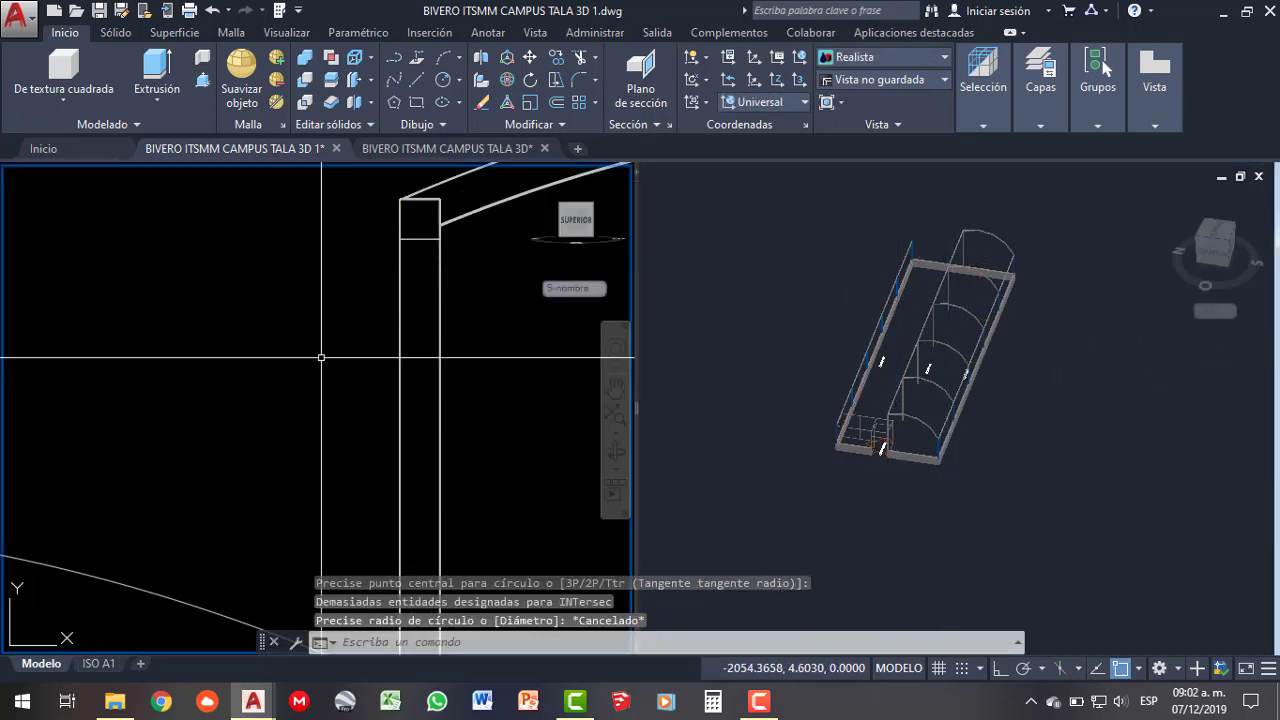
{"action": "scroll", "coordinate": [320, 360], "scroll_direction": "down", "scroll_amount": 4}
{"action": "left_click", "coordinate": [292, 421]}
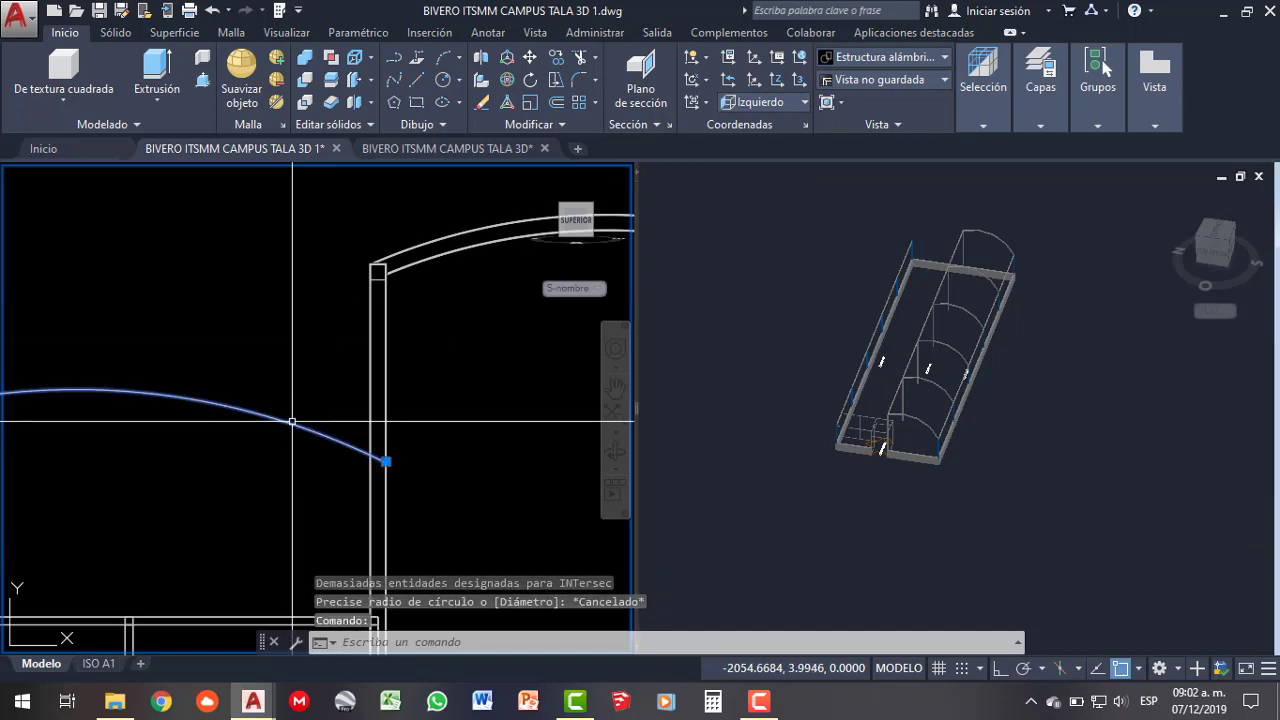
{"action": "left_click", "coordinate": [866, 451]}
{"action": "scroll", "coordinate": [970, 280], "scroll_direction": "down", "scroll_amount": 3}
{"action": "scroll", "coordinate": [914, 357], "scroll_direction": "up", "scroll_amount": 1}
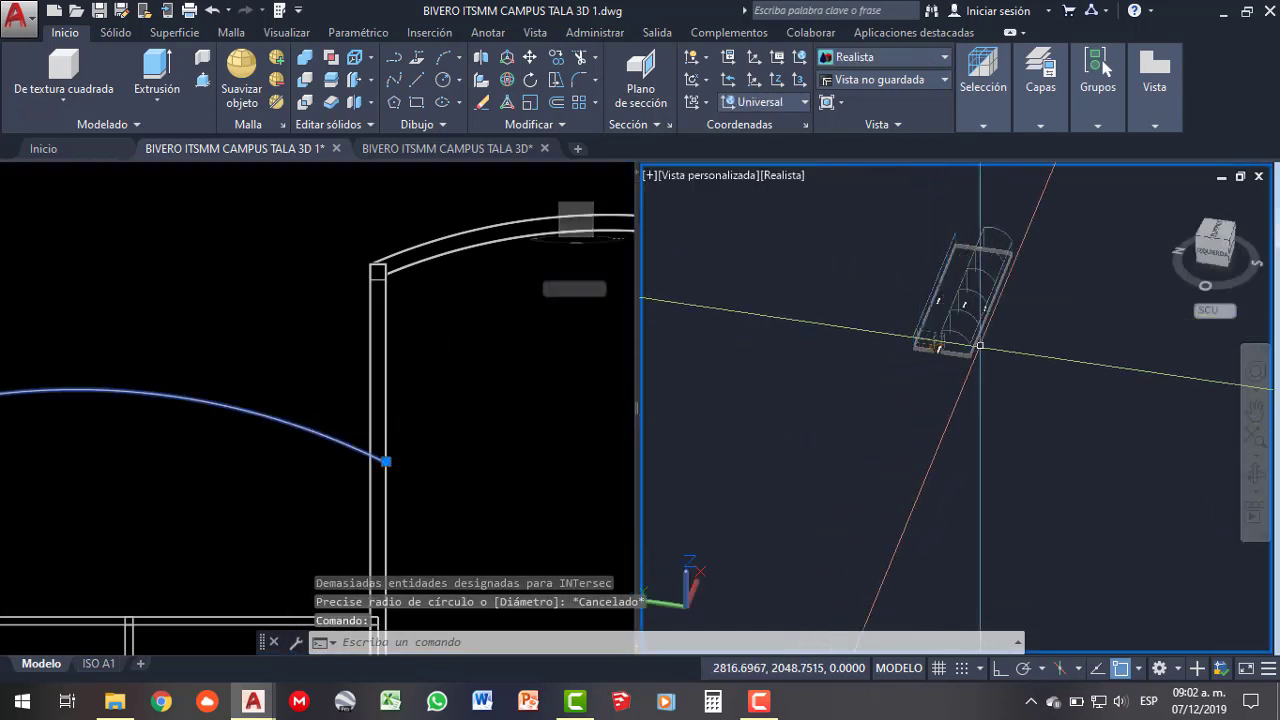
{"action": "scroll", "coordinate": [980, 345], "scroll_direction": "down", "scroll_amount": 3}
{"action": "scroll", "coordinate": [980, 345], "scroll_direction": "down", "scroll_amount": 3}
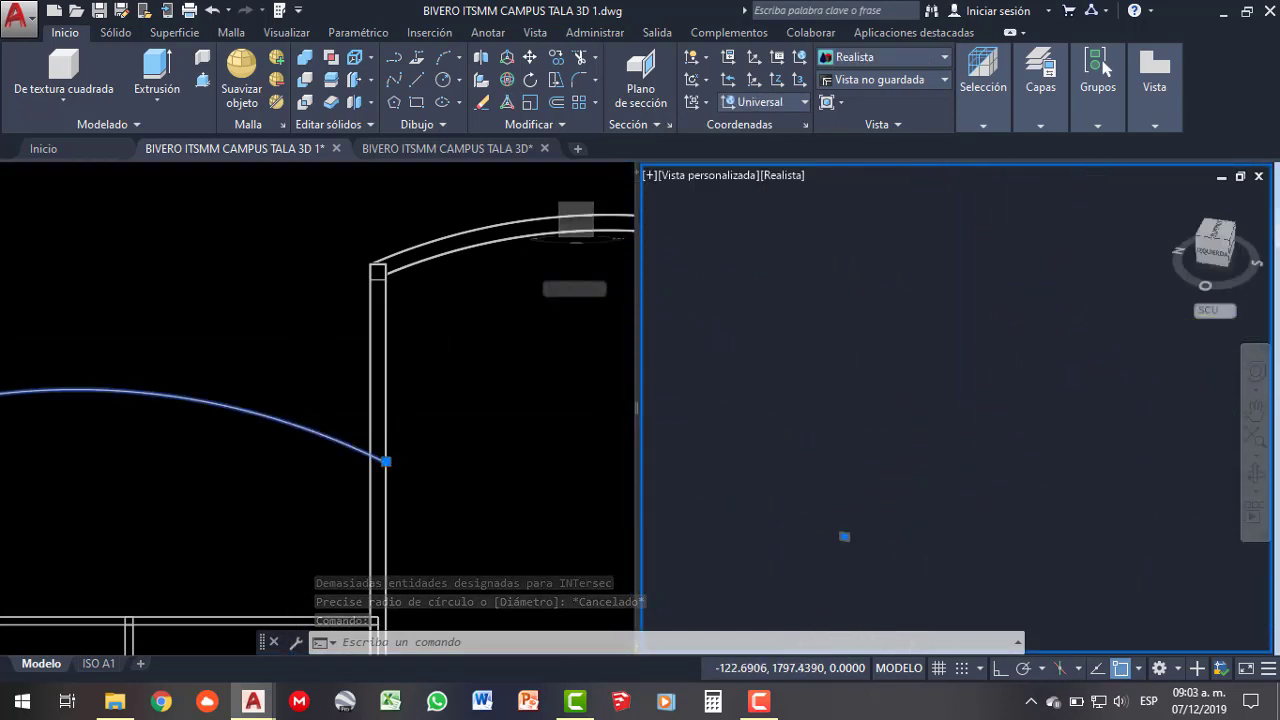
- Move the new roof arc by its end point onto the top of the blue corner column
{"action": "scroll", "coordinate": [857, 557], "scroll_direction": "up", "scroll_amount": 2}
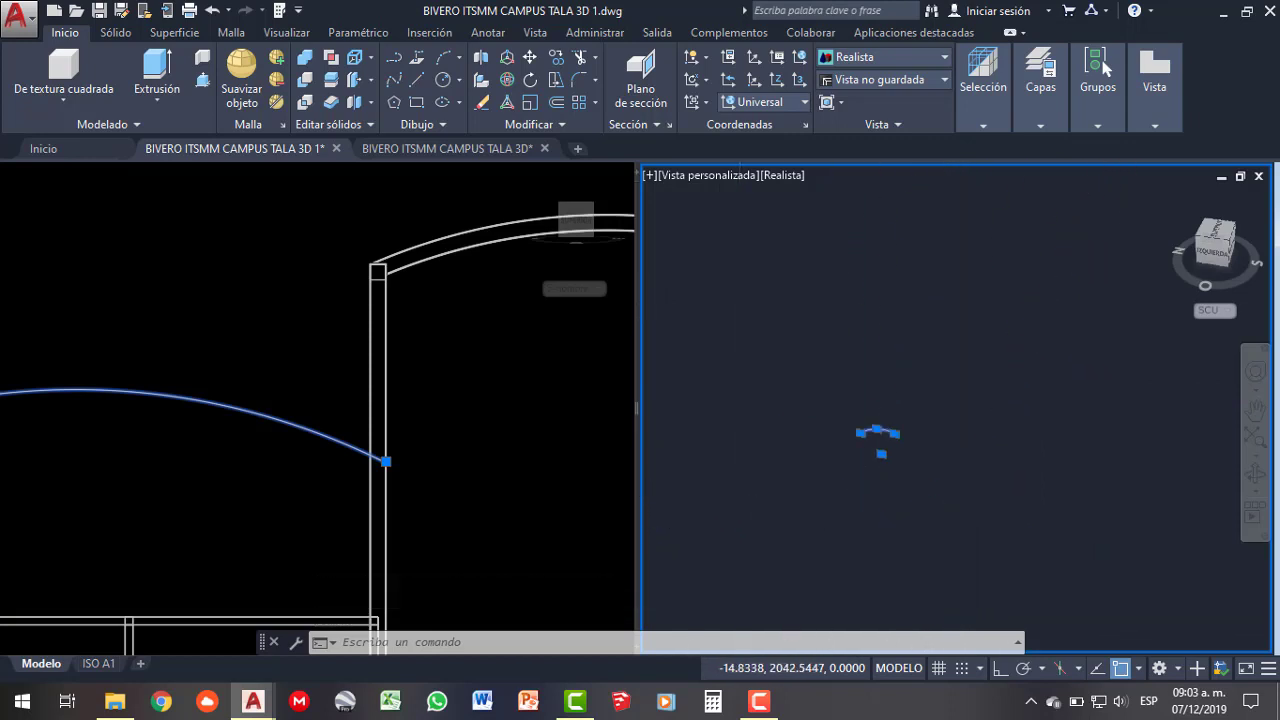
{"action": "left_click", "coordinate": [529, 57]}
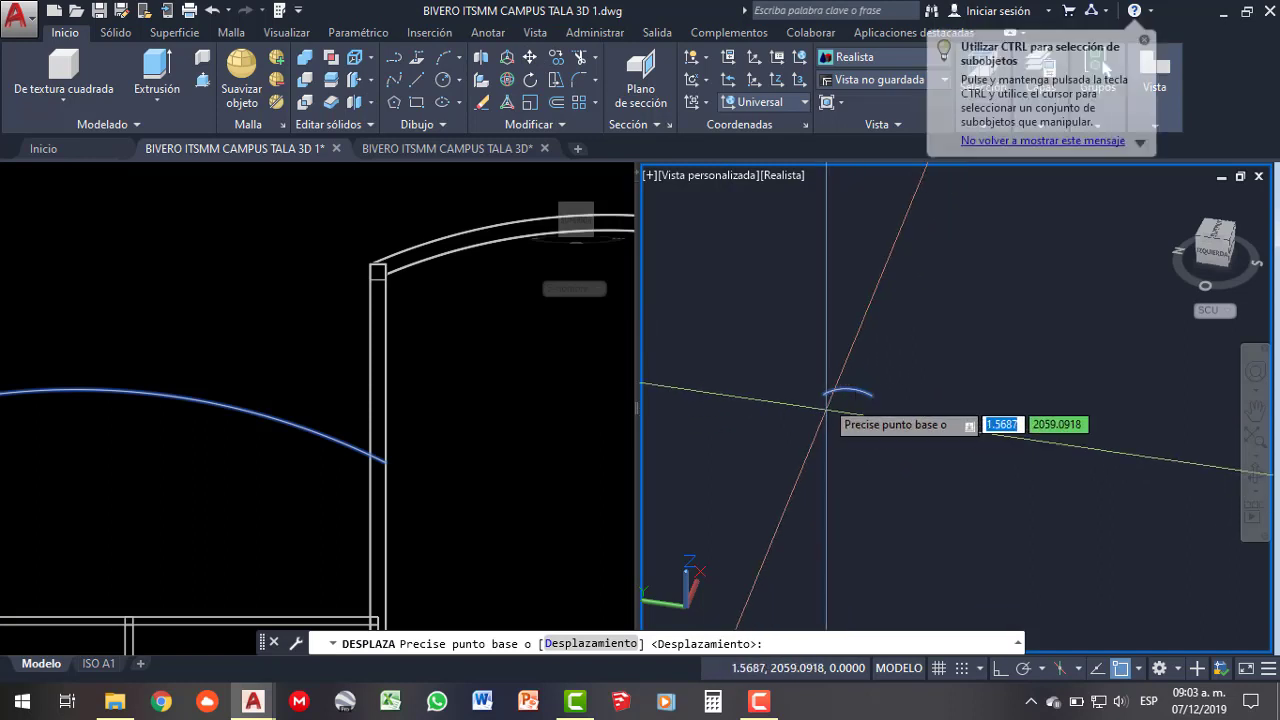
{"action": "left_click", "coordinate": [824, 393]}
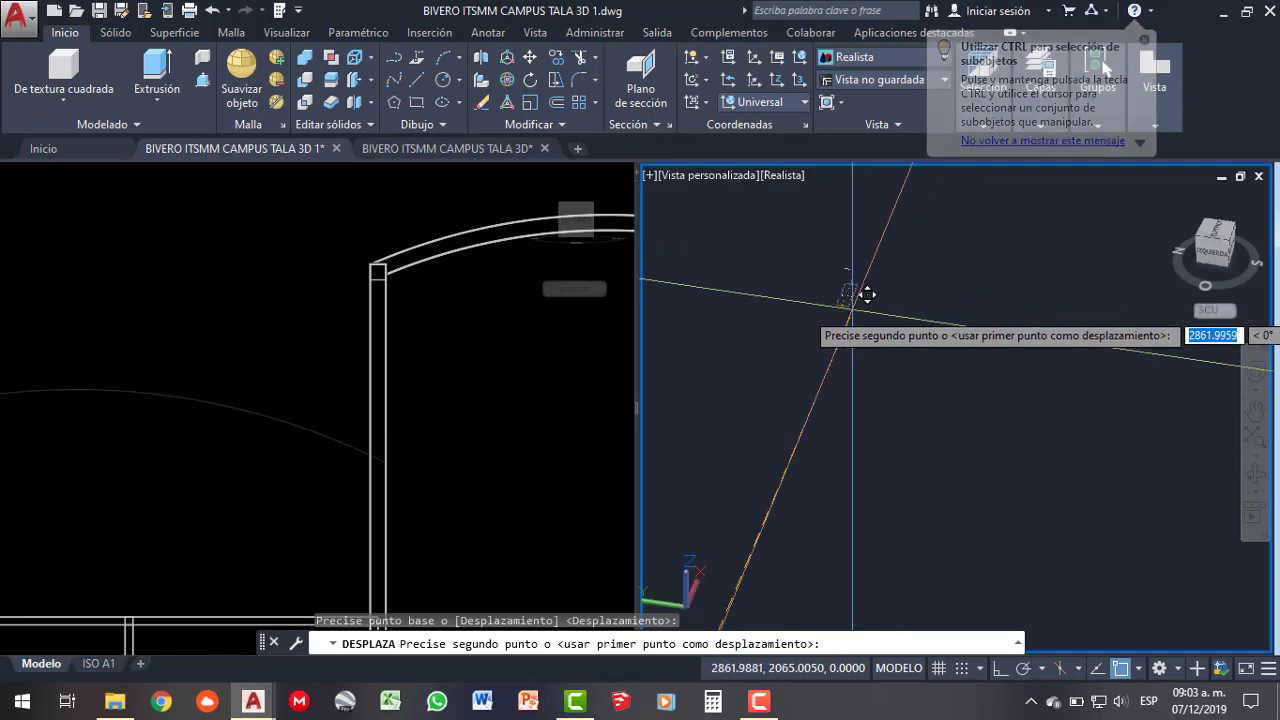
{"action": "scroll", "coordinate": [797, 252], "scroll_direction": "up", "scroll_amount": 2}
{"action": "scroll", "coordinate": [757, 294], "scroll_direction": "up", "scroll_amount": 2}
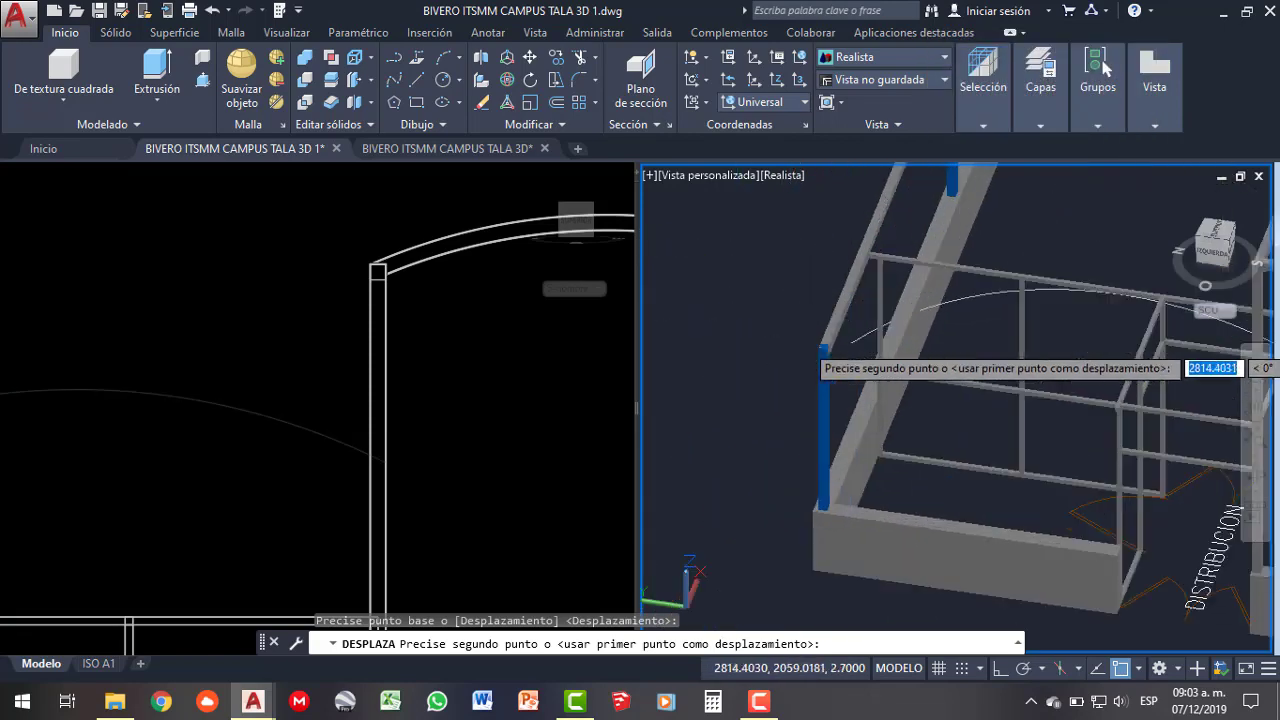
{"action": "scroll", "coordinate": [808, 337], "scroll_direction": "up", "scroll_amount": 2}
{"action": "scroll", "coordinate": [823, 331], "scroll_direction": "up", "scroll_amount": 2}
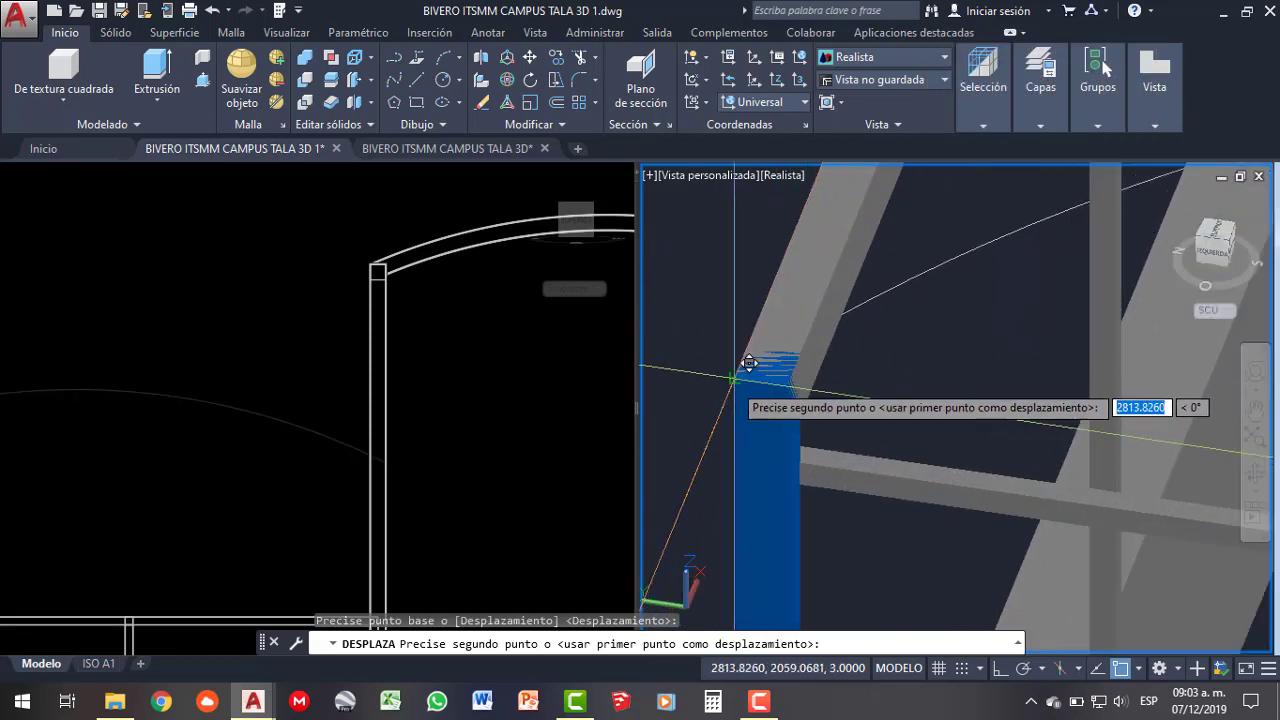
{"action": "left_click", "coordinate": [737, 395]}
{"action": "scroll", "coordinate": [737, 395], "scroll_direction": "down", "scroll_amount": 2}
{"action": "scroll", "coordinate": [737, 395], "scroll_direction": "down", "scroll_amount": 1}
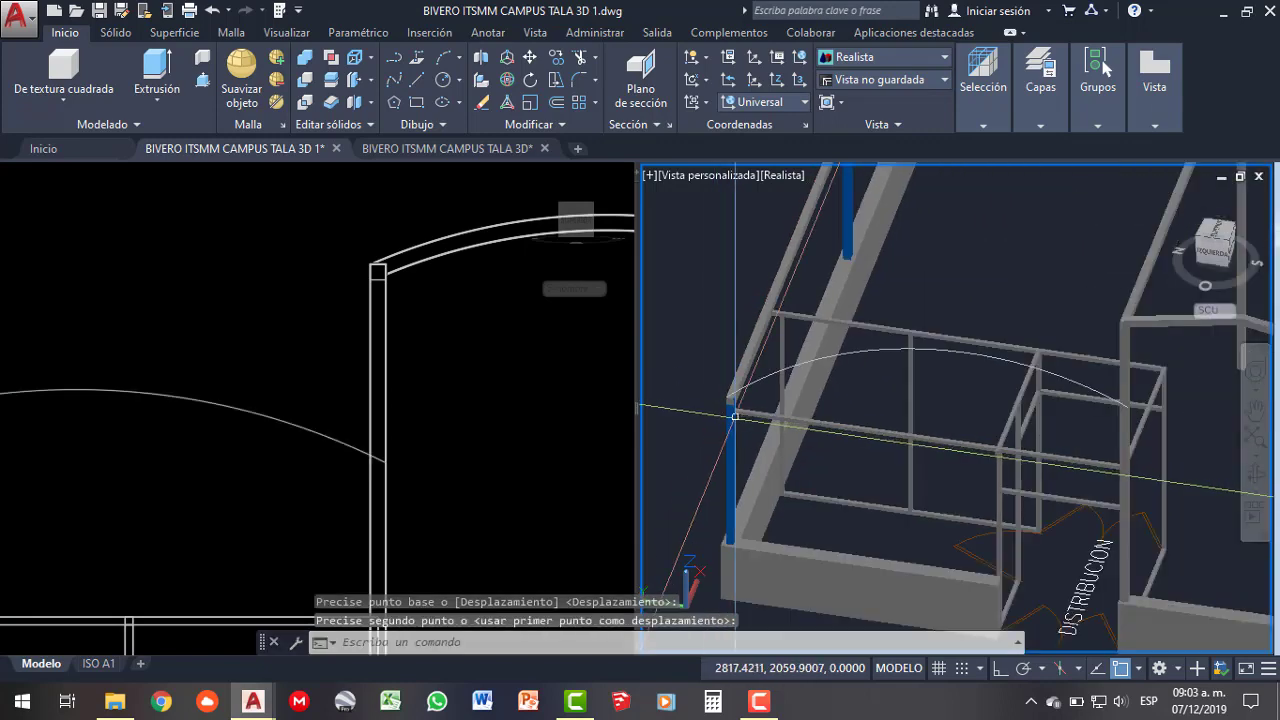
{"action": "scroll", "coordinate": [1156, 368], "scroll_direction": "up", "scroll_amount": 1}
{"action": "scroll", "coordinate": [1156, 368], "scroll_direction": "up", "scroll_amount": 1}
{"action": "scroll", "coordinate": [1103, 301], "scroll_direction": "up", "scroll_amount": 1}
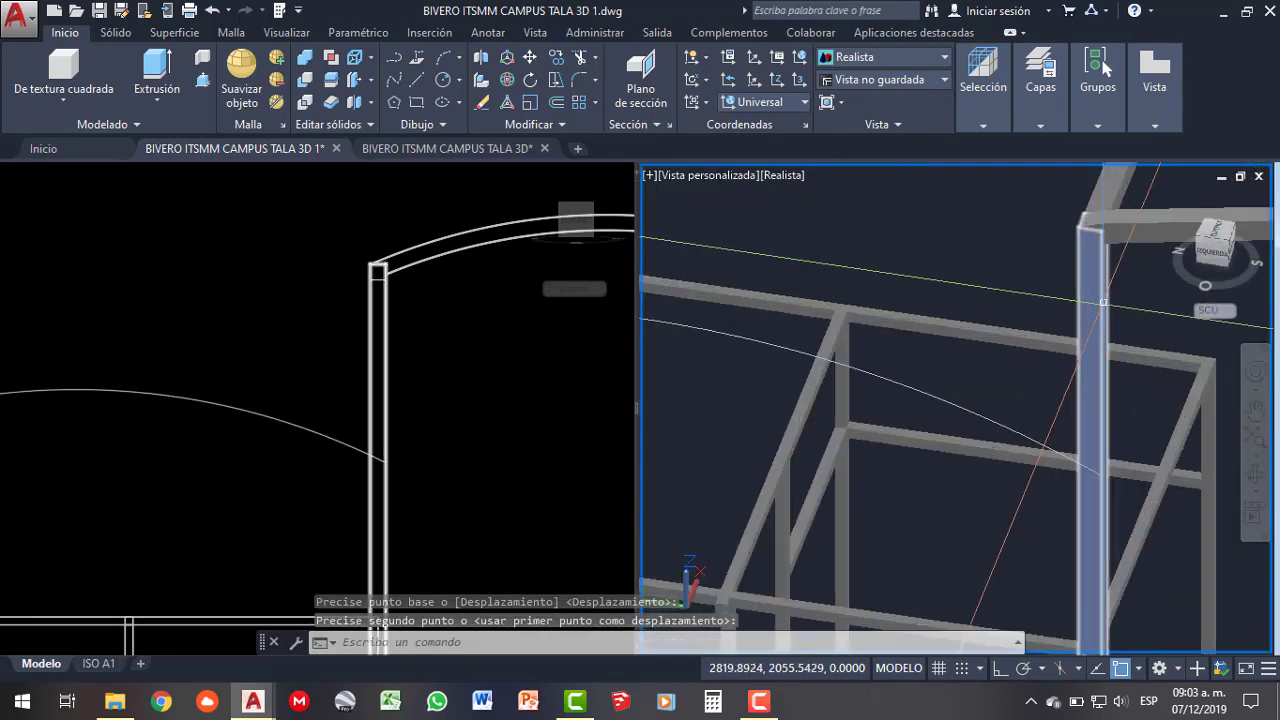
- Draw a helper circle of radius 1 centred on the column top
{"action": "type", "text": "c"}
{"action": "key", "text": "Return"}
{"action": "scroll", "coordinate": [1100, 300], "scroll_direction": "up", "scroll_amount": 2}
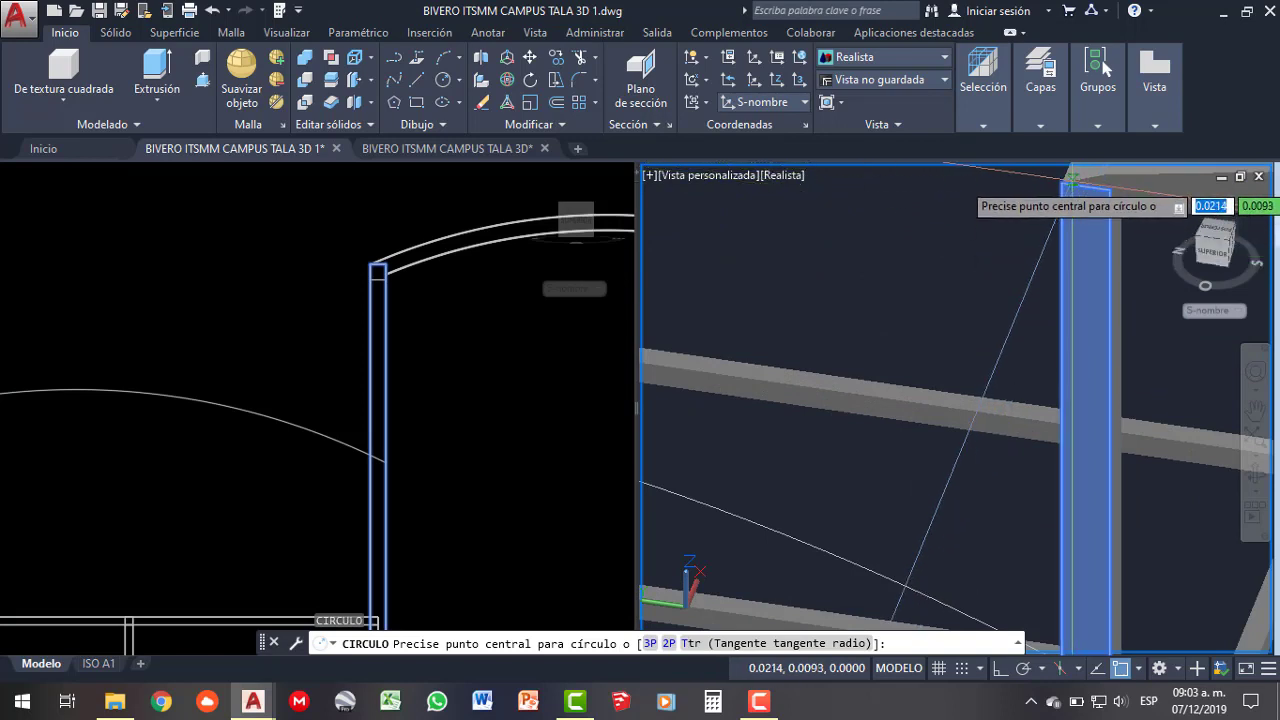
{"action": "scroll", "coordinate": [1055, 200], "scroll_direction": "up", "scroll_amount": 1}
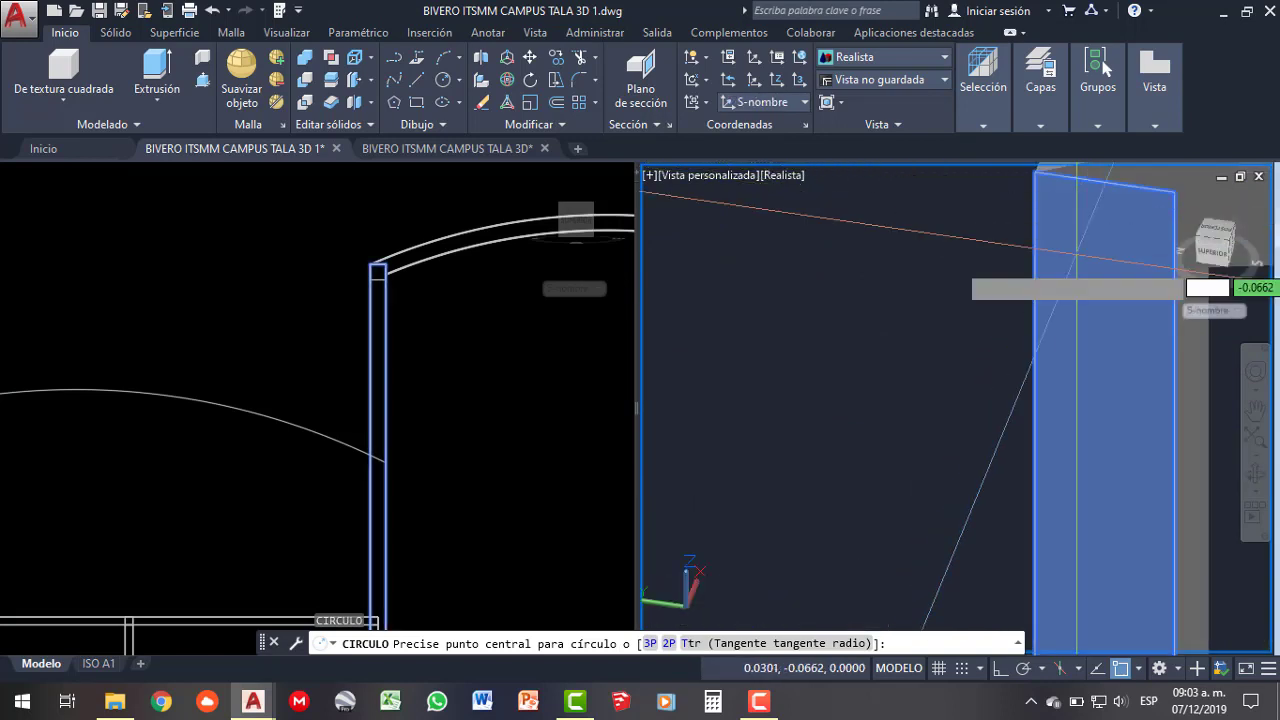
{"action": "left_click", "coordinate": [1050, 203]}
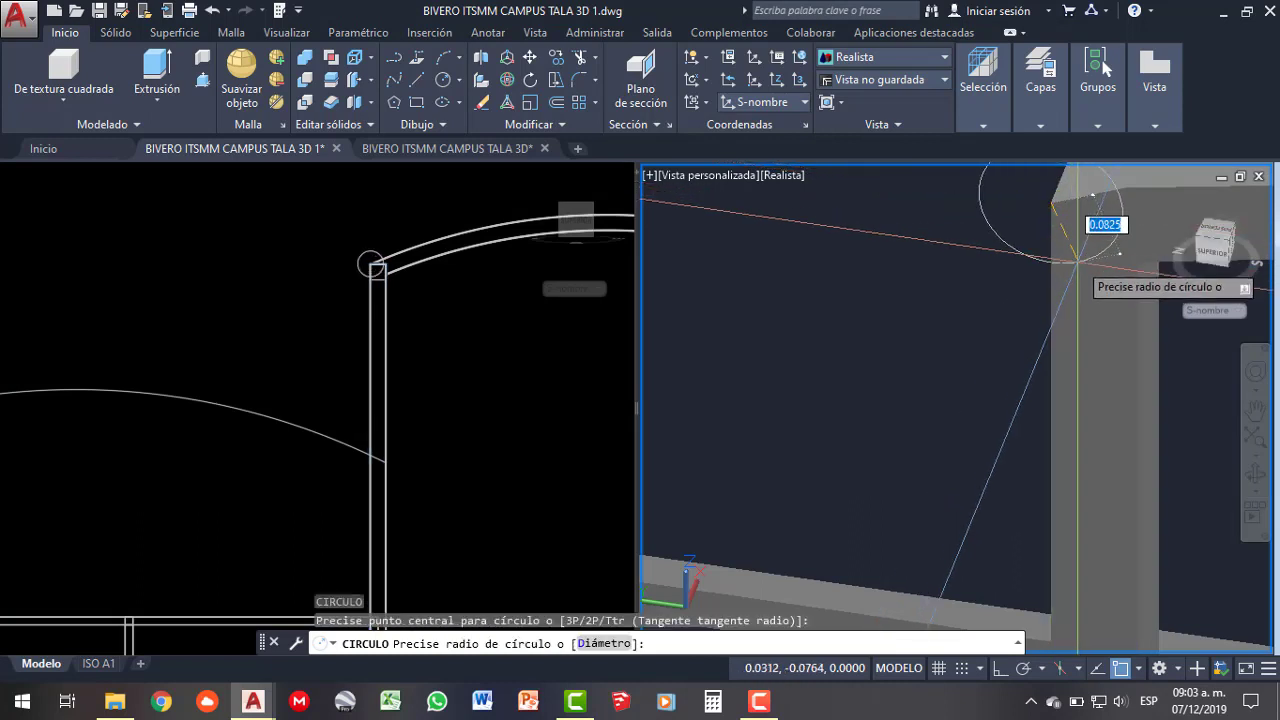
{"action": "type", "text": "1"}
{"action": "key", "text": "Return"}
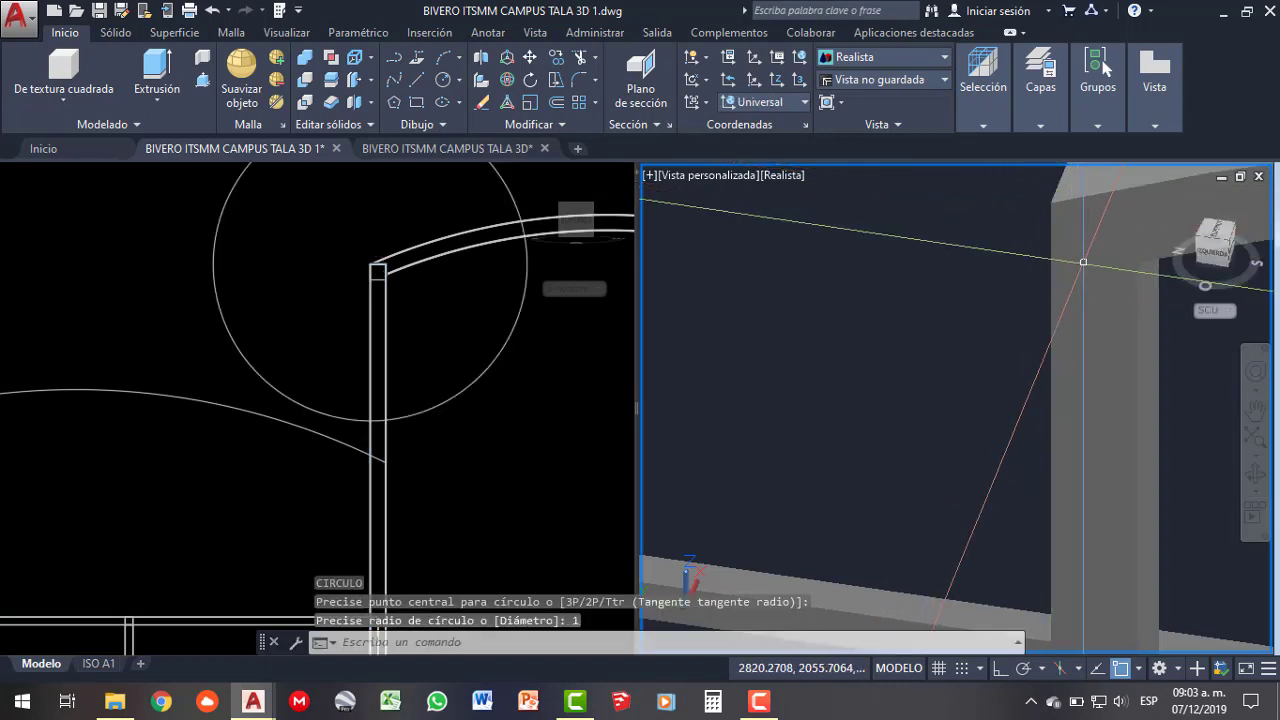
{"action": "scroll", "coordinate": [1083, 262], "scroll_direction": "down", "scroll_amount": 3}
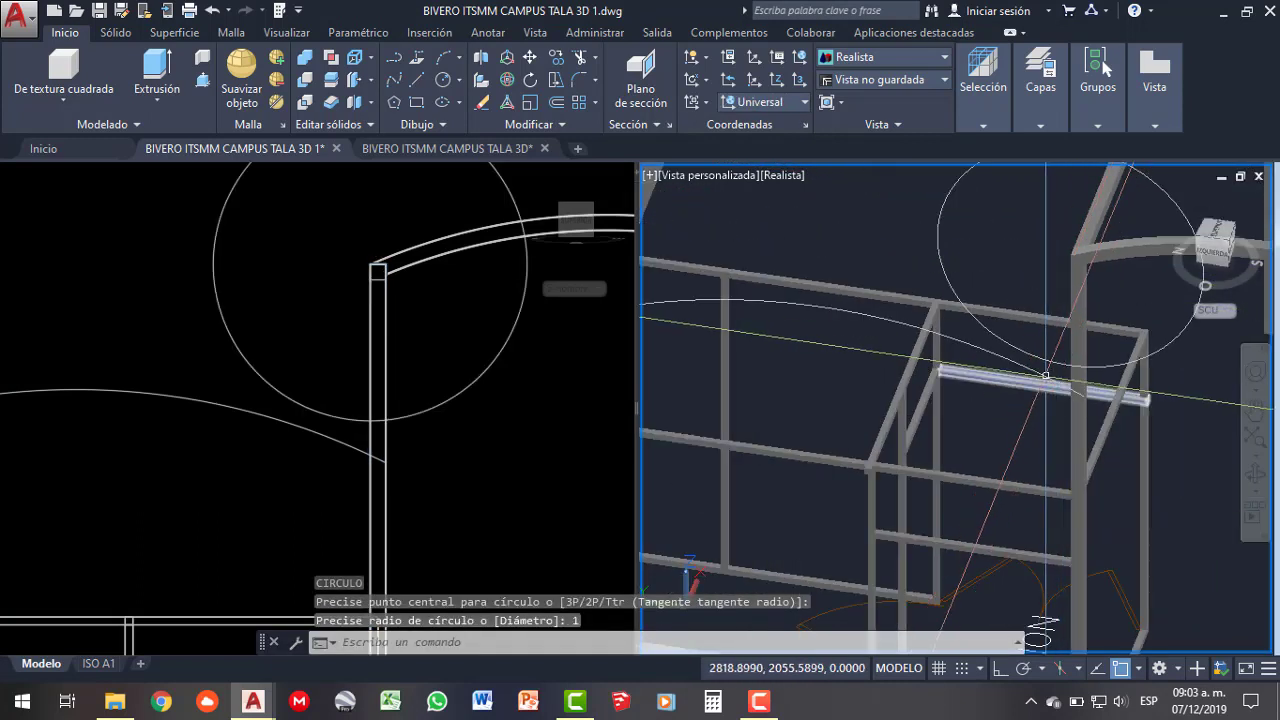
- Check the roof arc's end grip without changing it, then erase the helper circle
{"action": "left_click", "coordinate": [1045, 375]}
{"action": "scroll", "coordinate": [1089, 397], "scroll_direction": "up", "scroll_amount": 2}
{"action": "left_click", "coordinate": [1091, 389]}
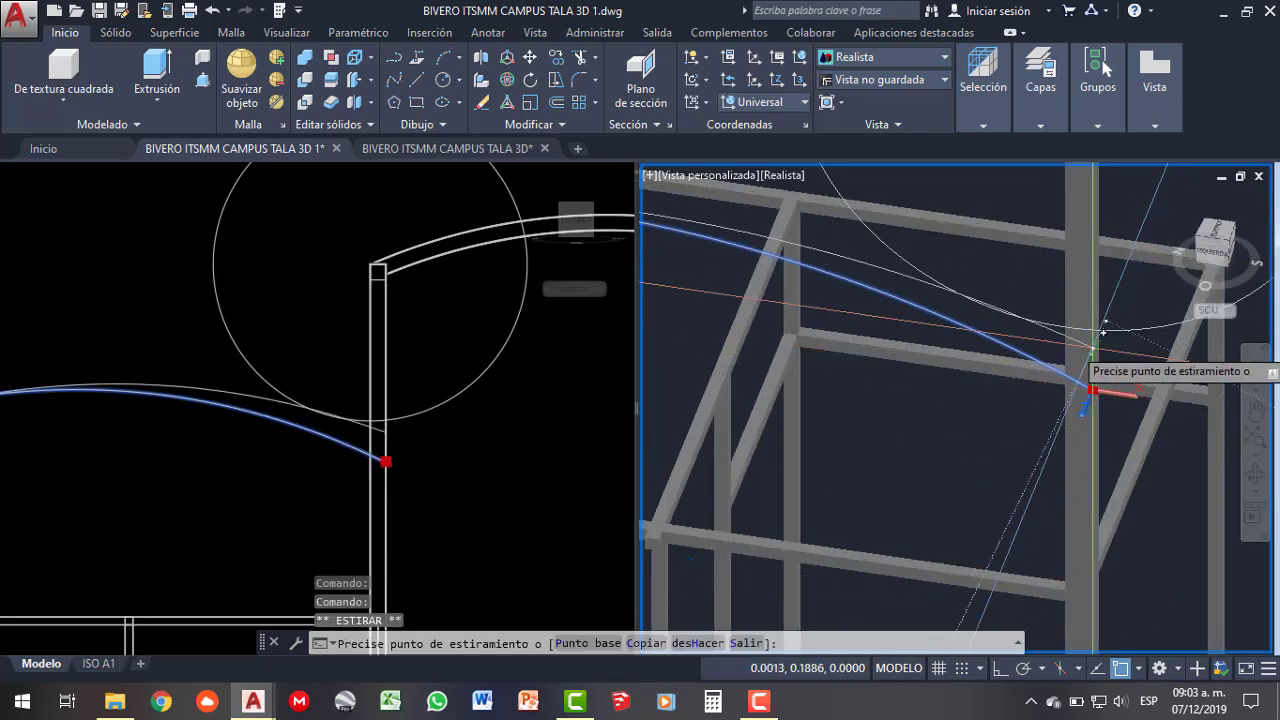
{"action": "scroll", "coordinate": [1093, 330], "scroll_direction": "down", "scroll_amount": 3}
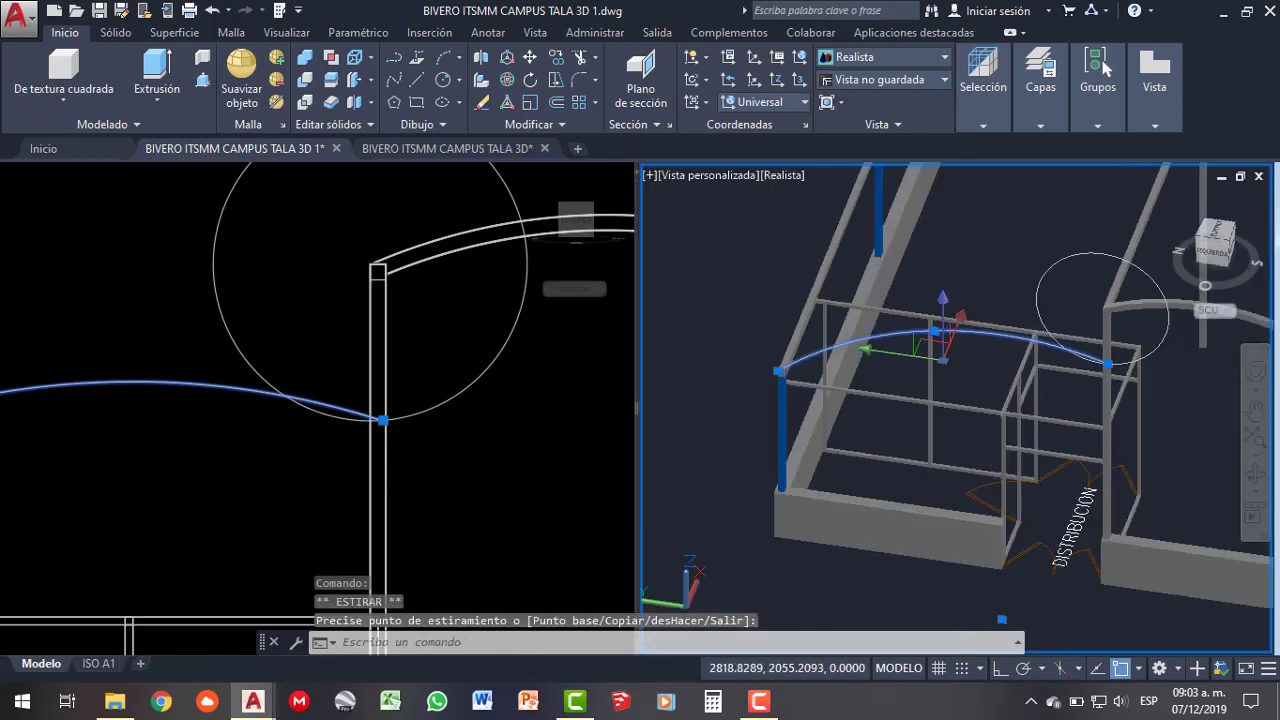
{"action": "key", "text": "Escape"}
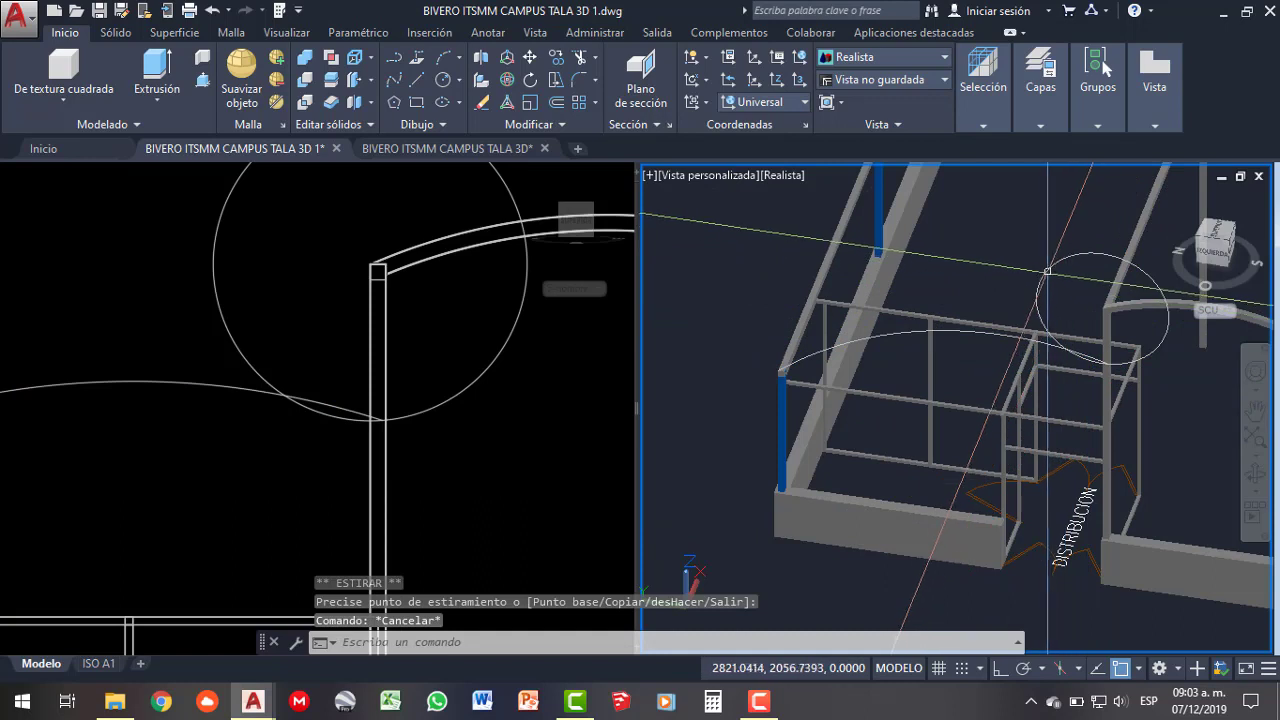
{"action": "left_click", "coordinate": [1046, 269]}
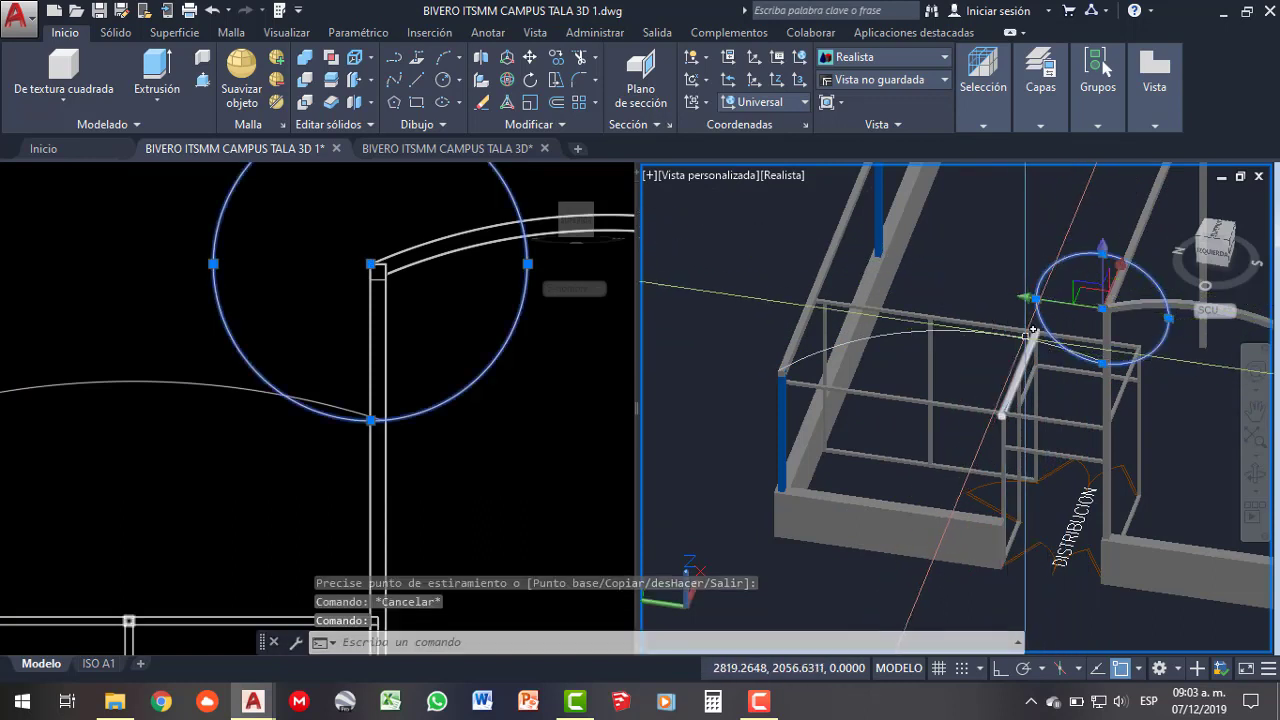
{"action": "key", "text": "Delete"}
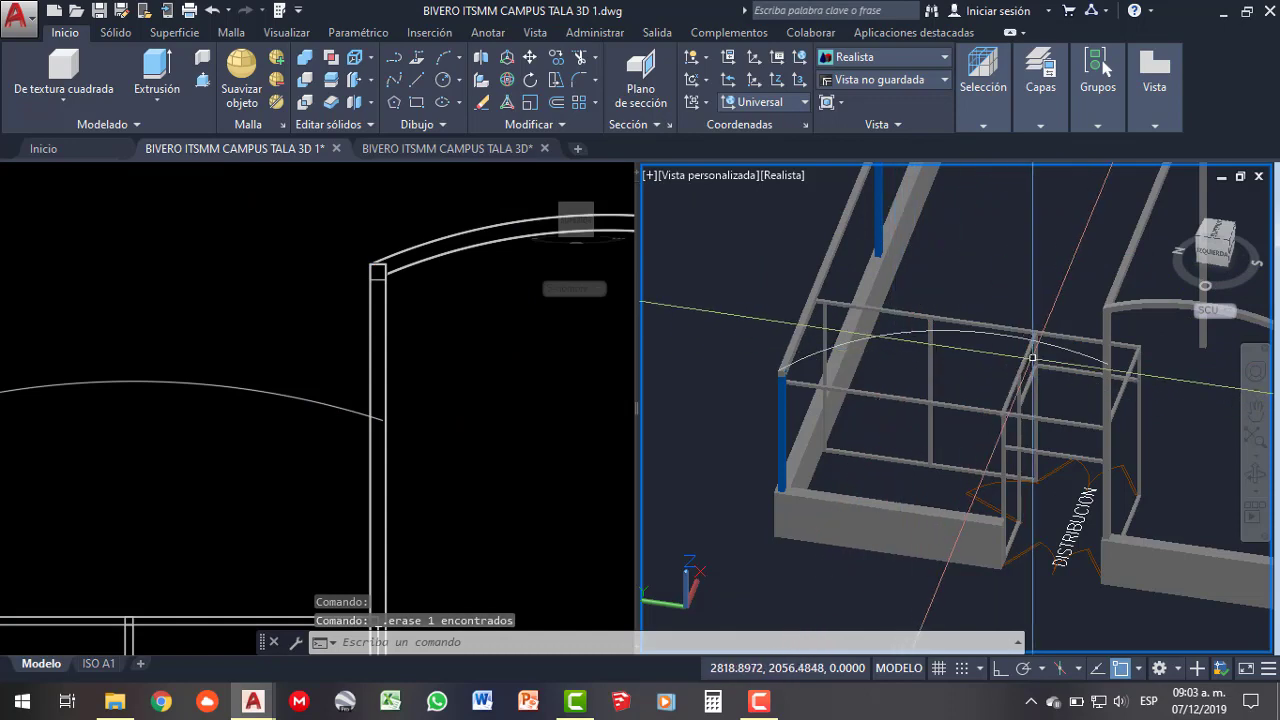
{"action": "scroll", "coordinate": [1032, 357], "scroll_direction": "up", "scroll_amount": 2}
{"action": "scroll", "coordinate": [900, 380], "scroll_direction": "down", "scroll_amount": 2}
{"action": "scroll", "coordinate": [750, 410], "scroll_direction": "up", "scroll_amount": 2}
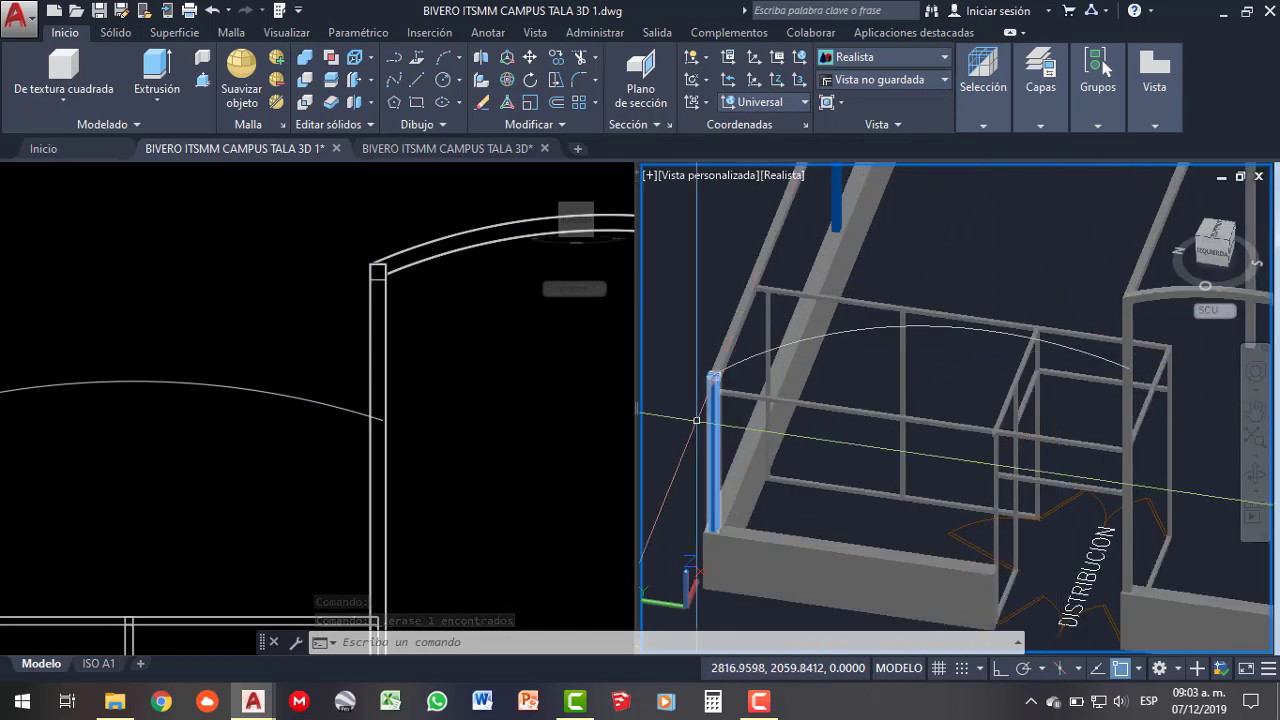
{"action": "scroll", "coordinate": [700, 415], "scroll_direction": "up", "scroll_amount": 3}
- In the left view, offset the roof arc 0.10 downward to create a parallel arc
{"action": "left_click", "coordinate": [332, 419]}
{"action": "scroll", "coordinate": [420, 370], "scroll_direction": "down", "scroll_amount": 2}
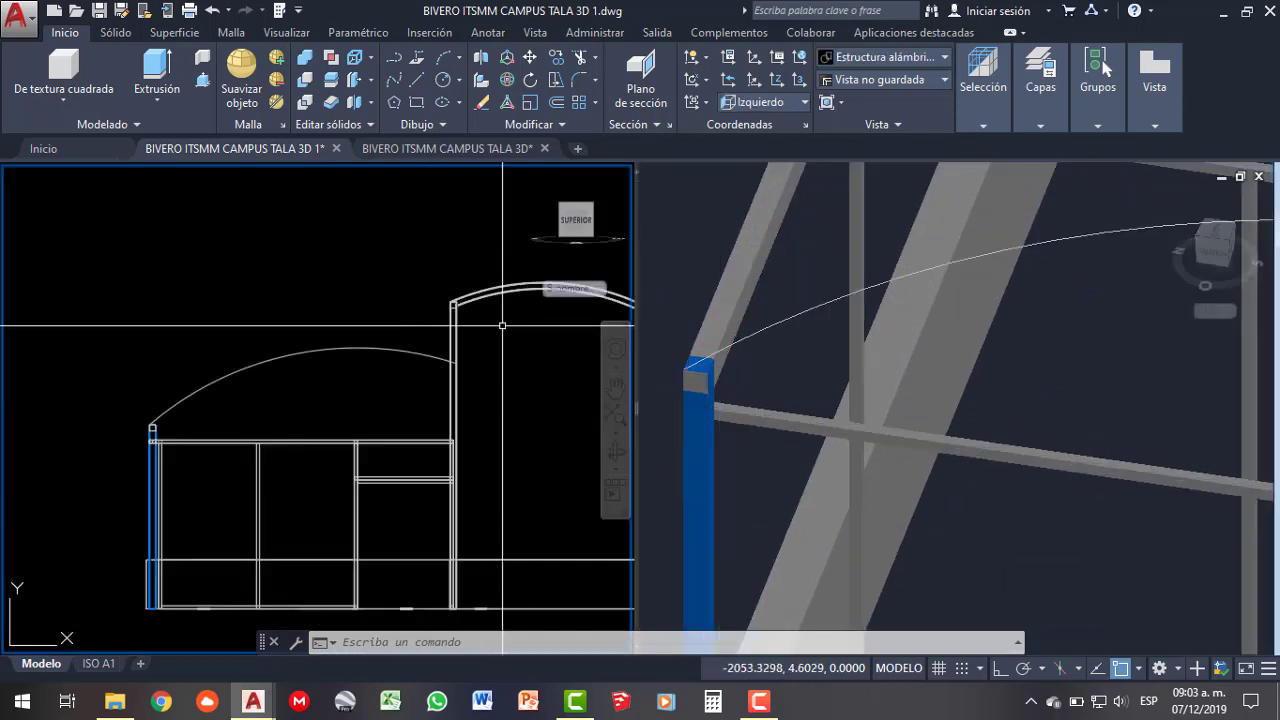
{"action": "scroll", "coordinate": [301, 309], "scroll_direction": "up", "scroll_amount": 2}
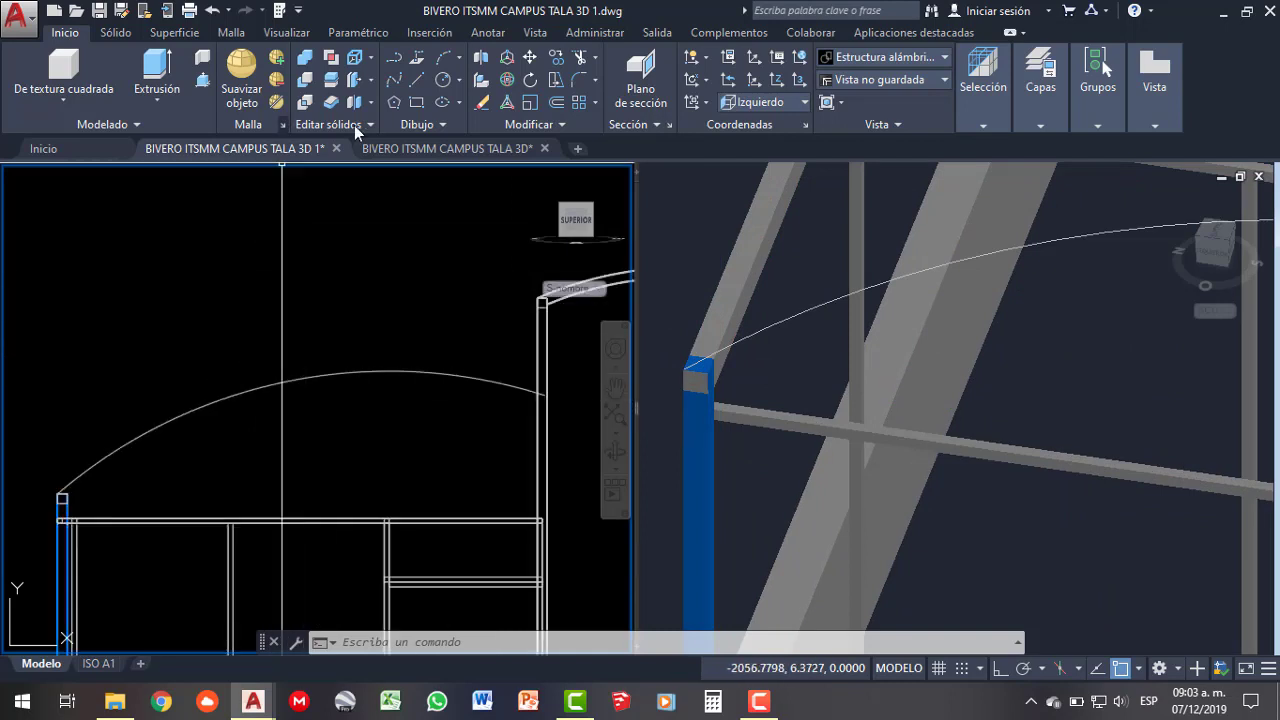
{"action": "left_click", "coordinate": [555, 104]}
{"action": "type", "text": ".1"}
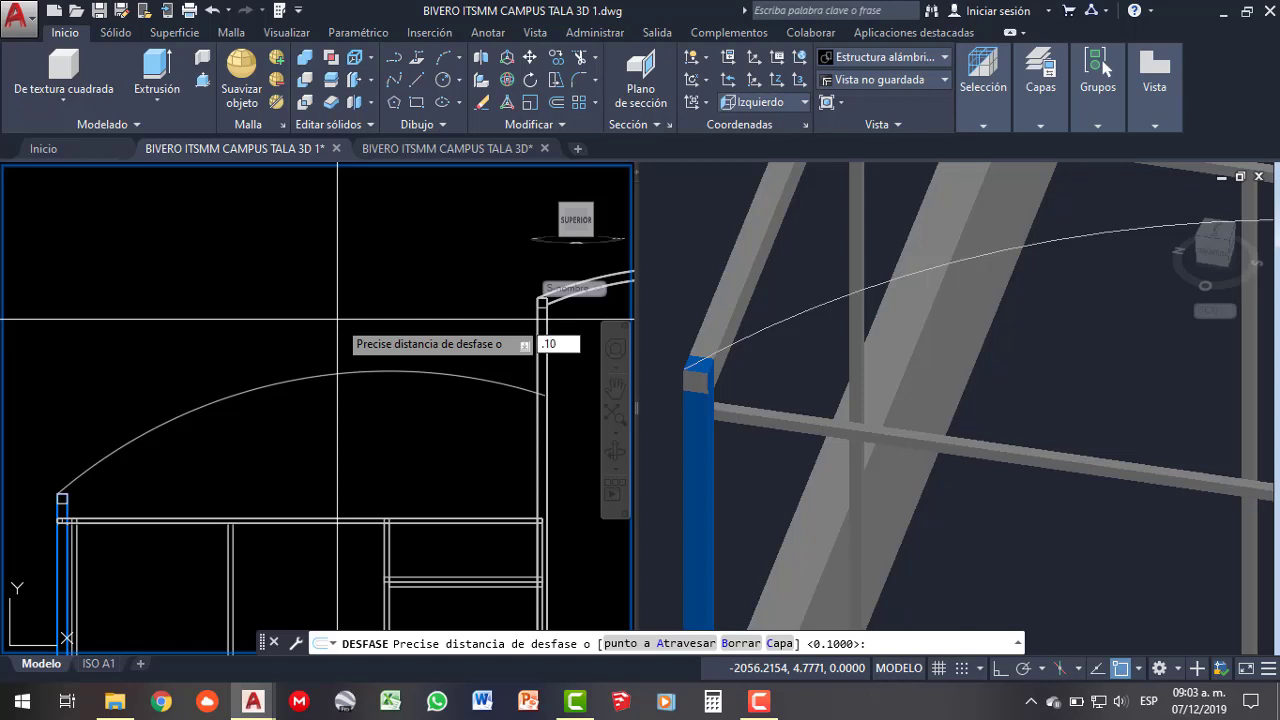
{"action": "key", "text": "Return"}
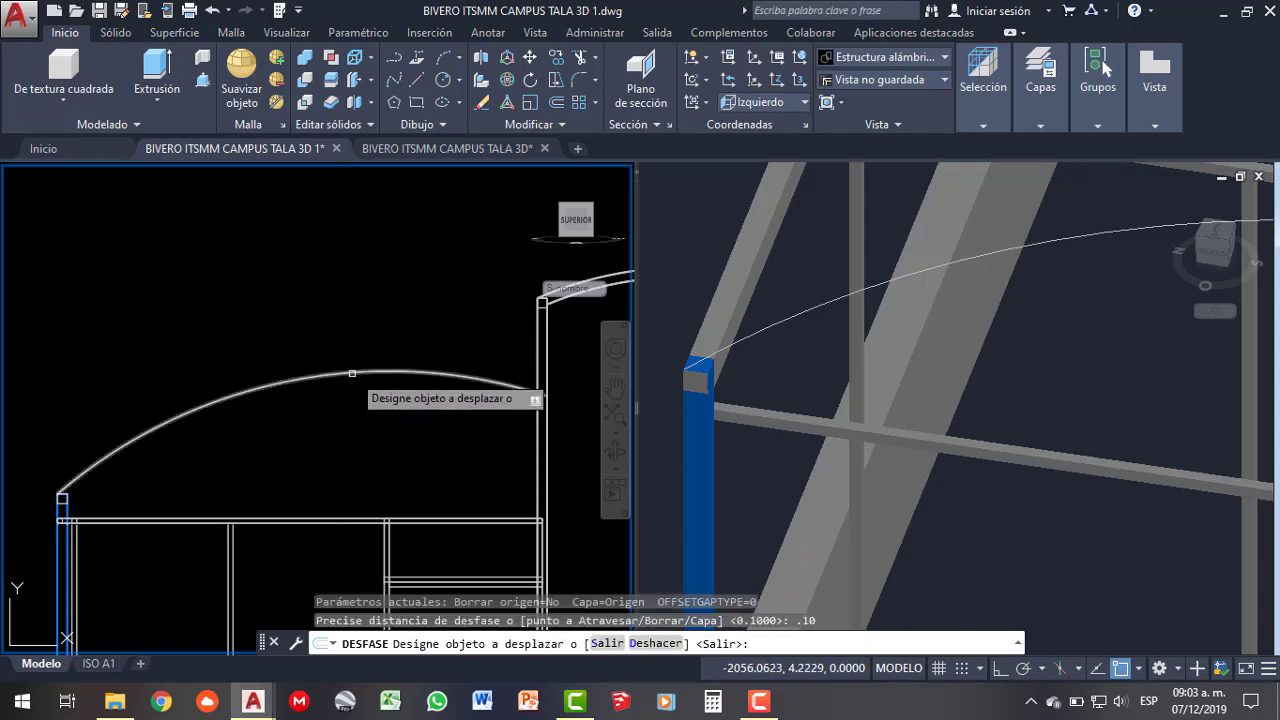
{"action": "left_click", "coordinate": [352, 373]}
{"action": "left_click", "coordinate": [361, 402]}
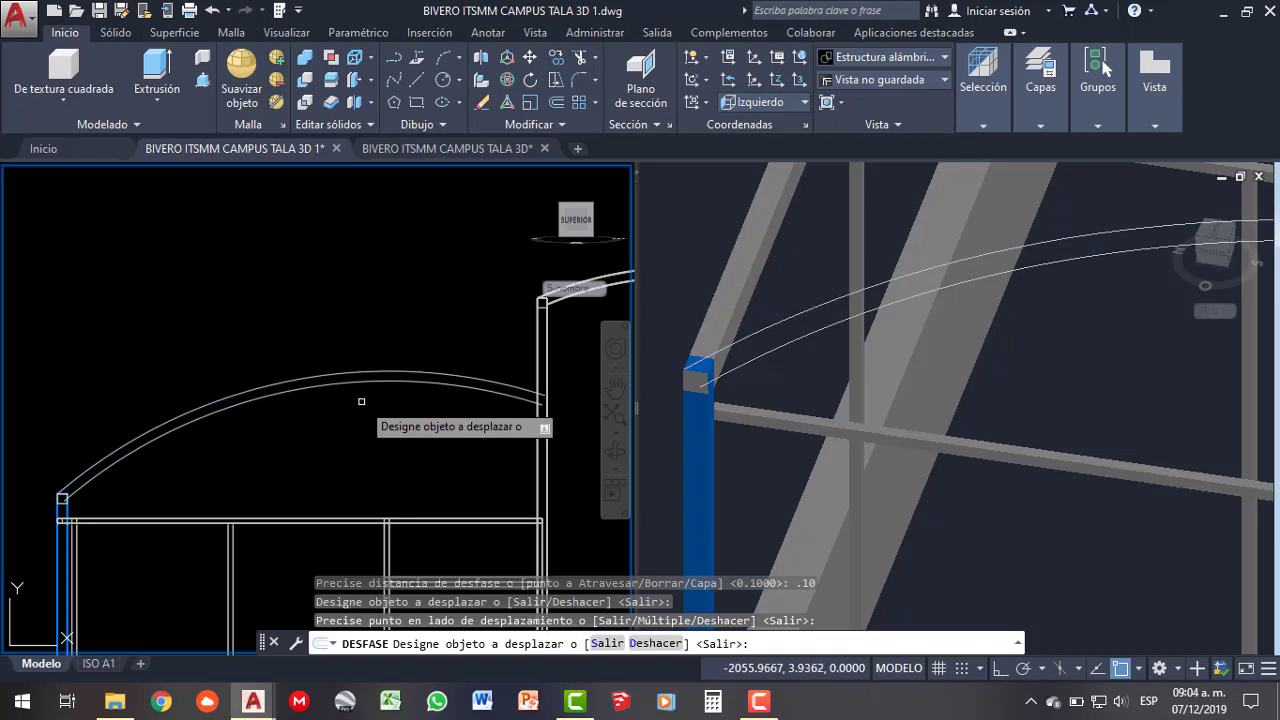
{"action": "key", "text": "Escape"}
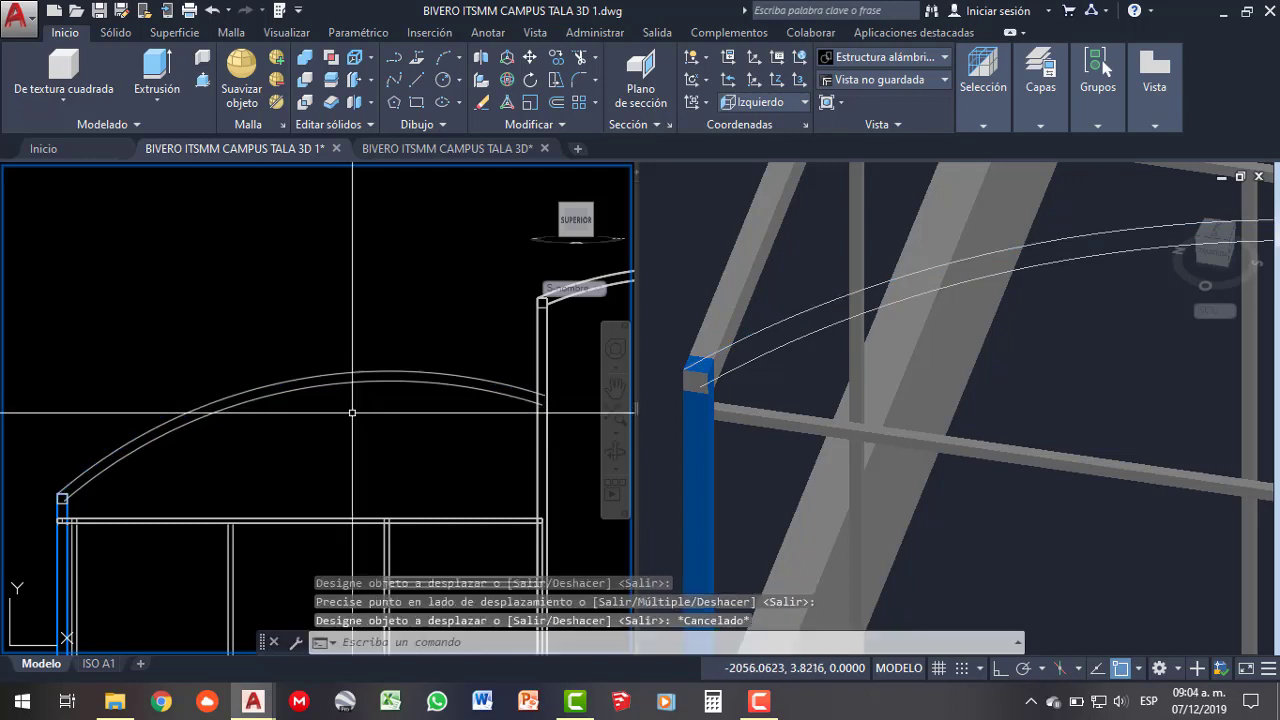
{"action": "scroll", "coordinate": [490, 350], "scroll_direction": "down", "scroll_amount": 2}
{"action": "scroll", "coordinate": [267, 424], "scroll_direction": "up", "scroll_amount": 3}
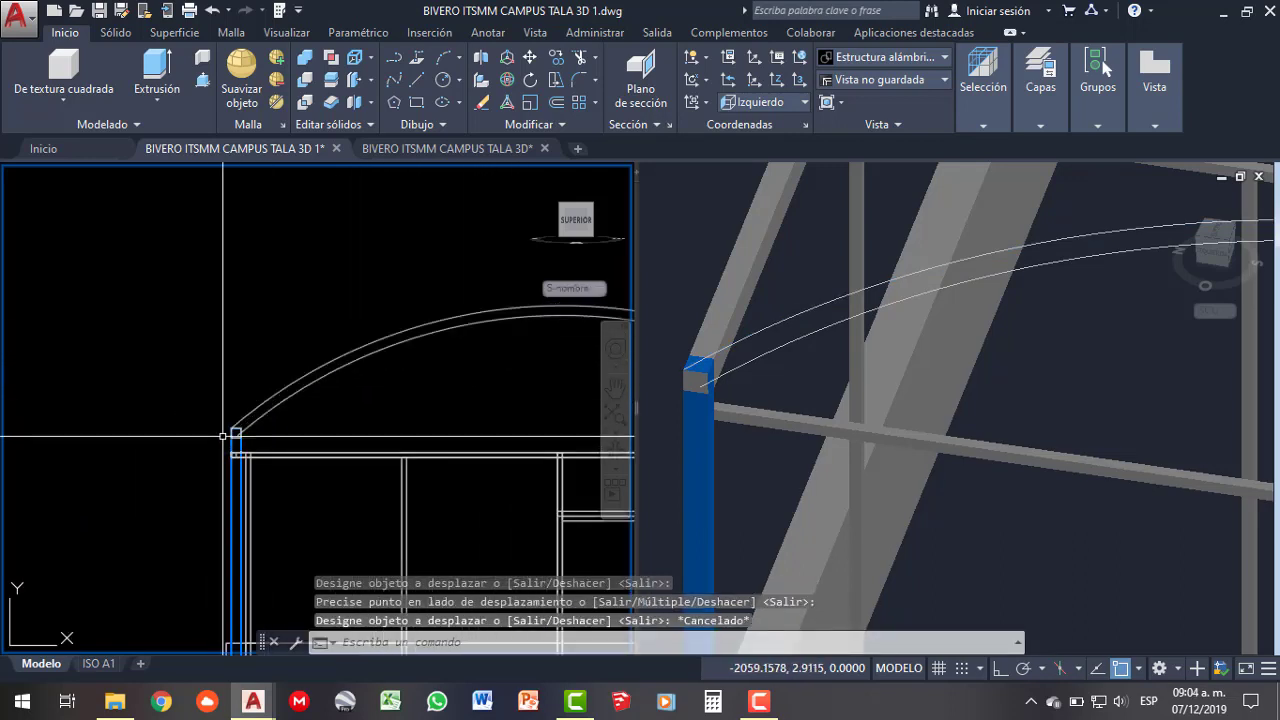
{"action": "scroll", "coordinate": [270, 423], "scroll_direction": "up", "scroll_amount": 3}
- Draw a short polyline segment closing the left ends of the twin arcs
{"action": "scroll", "coordinate": [274, 421], "scroll_direction": "up", "scroll_amount": 3}
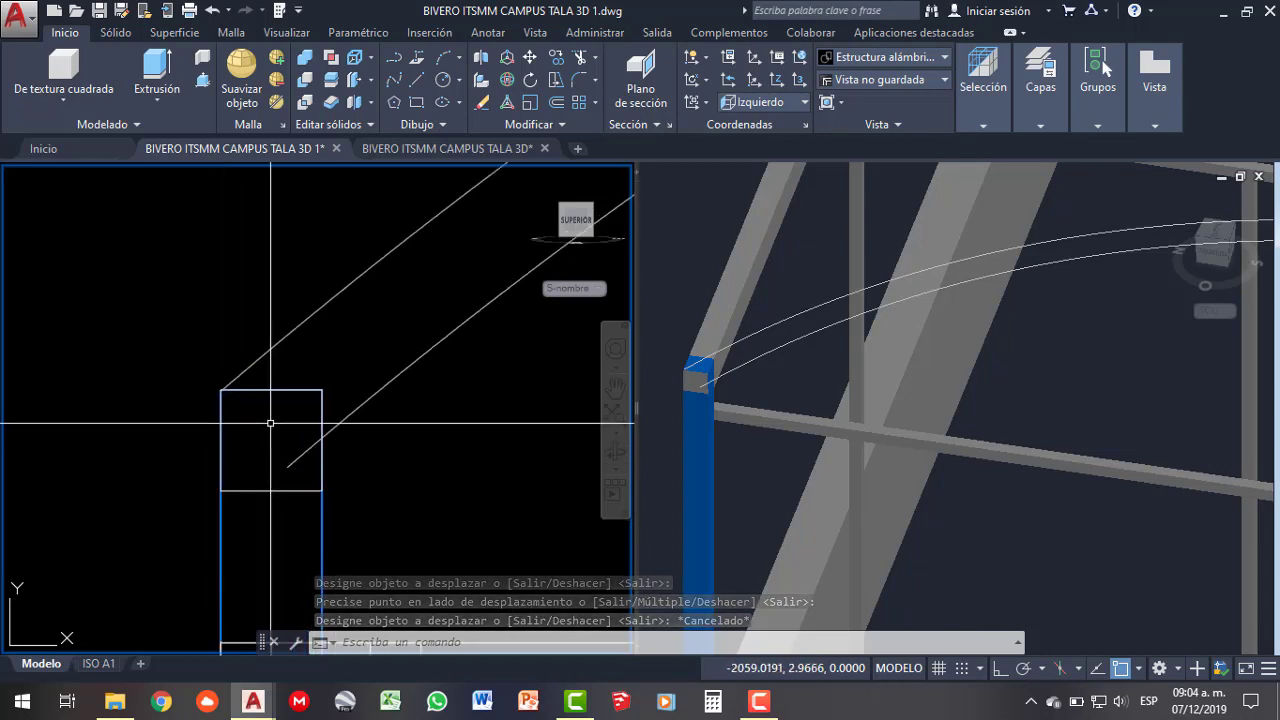
{"action": "type", "text": "pol"}
{"action": "key", "text": "Return"}
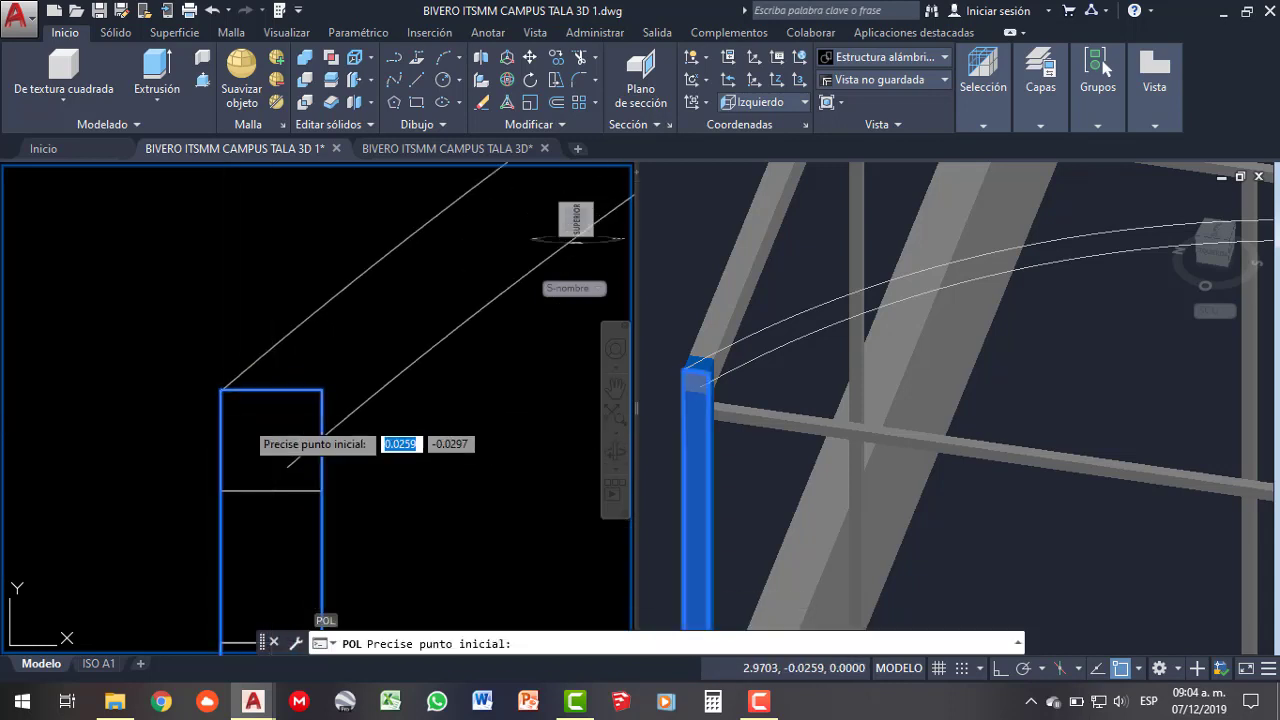
{"action": "left_click", "coordinate": [221, 389]}
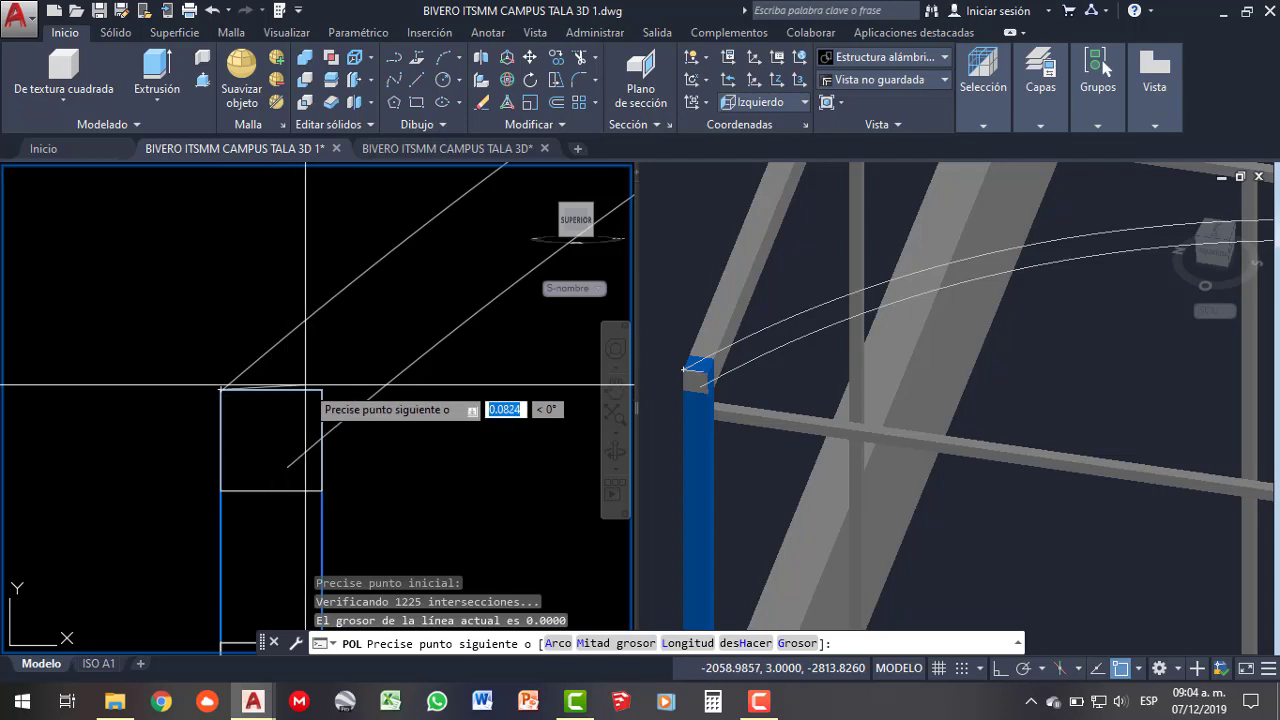
{"action": "left_click", "coordinate": [322, 441]}
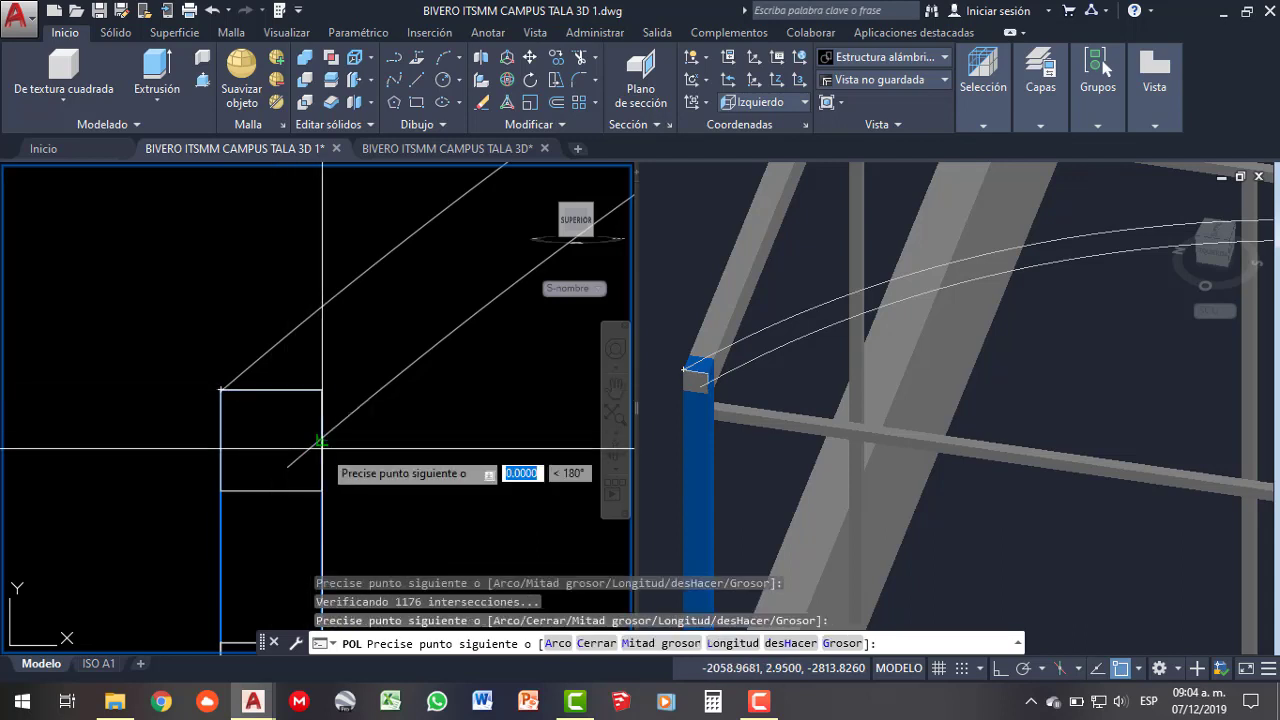
{"action": "key", "text": "Escape"}
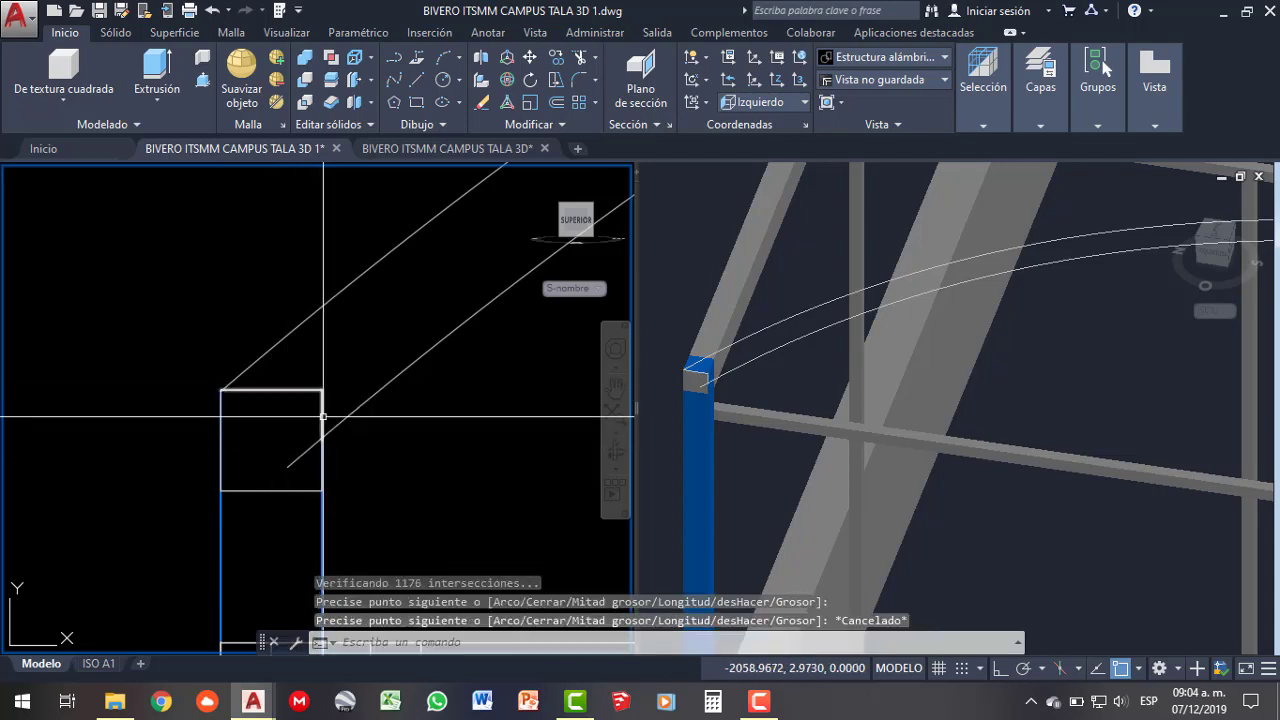
- Join the closing segment and the lower arc into one polyline with UNIR
{"action": "left_click", "coordinate": [322, 416]}
{"action": "left_click", "coordinate": [306, 448]}
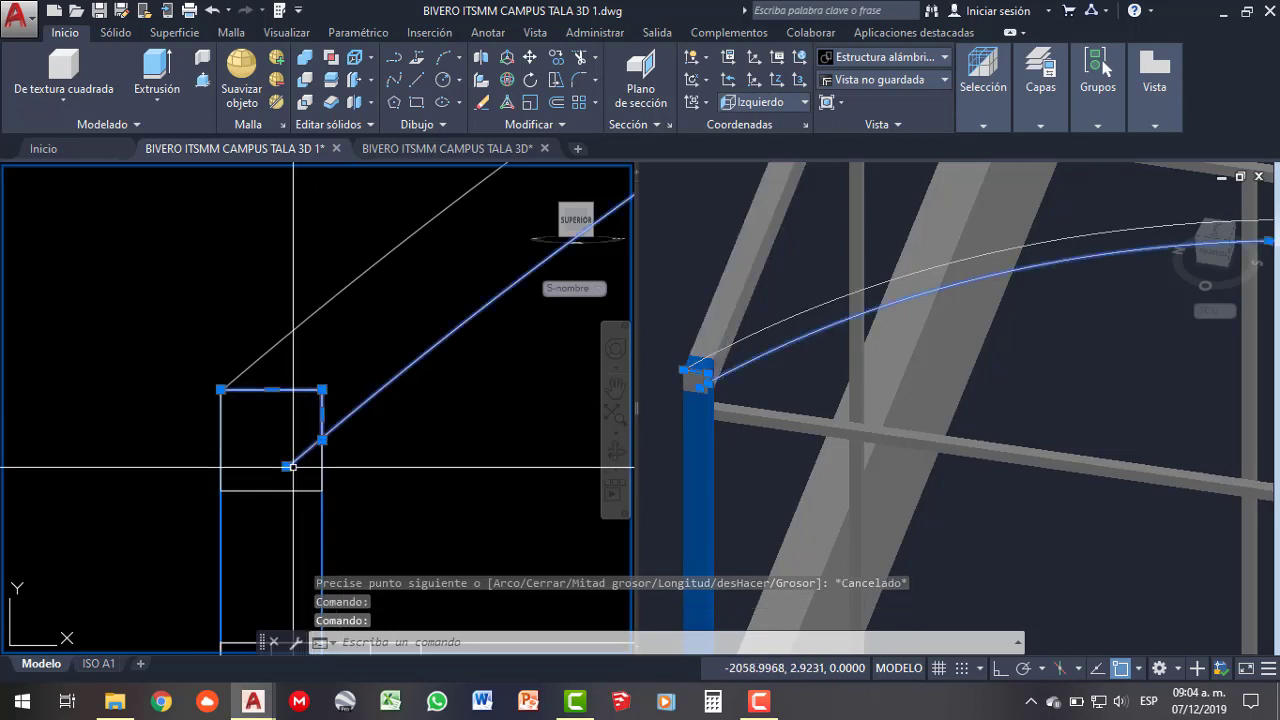
{"action": "left_click", "coordinate": [287, 466]}
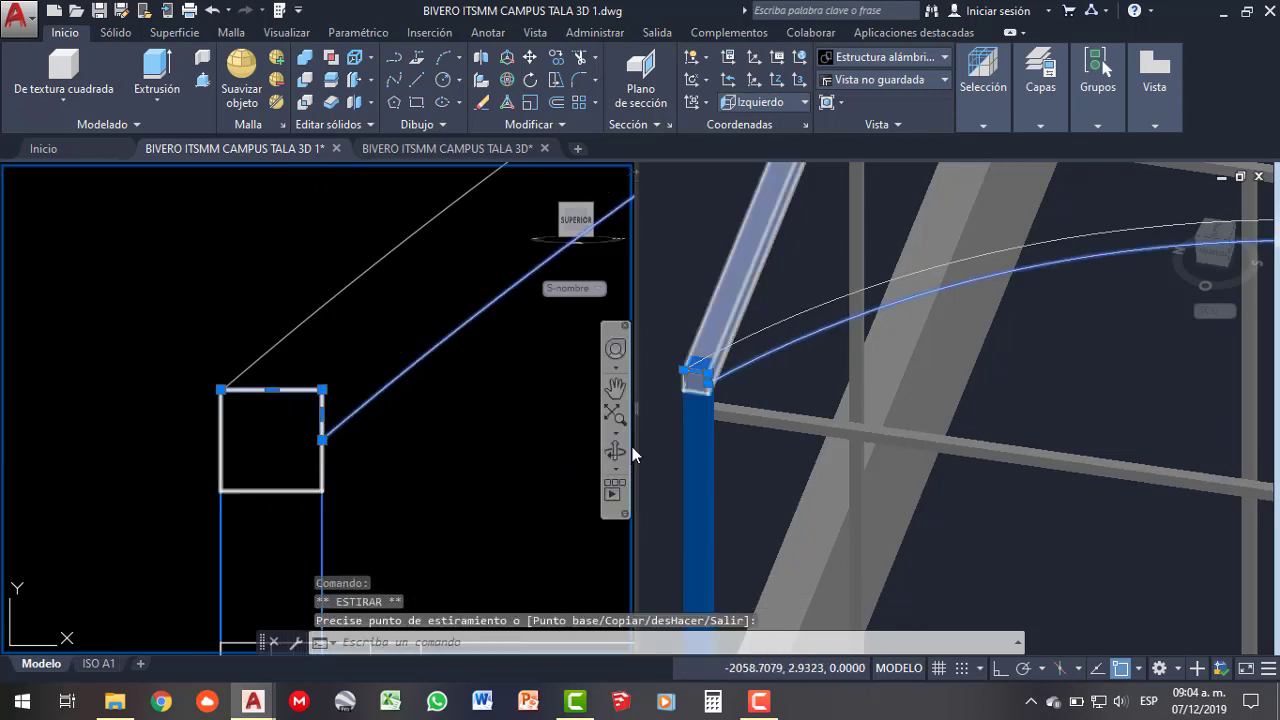
{"action": "key", "text": "Escape"}
{"action": "type", "text": "U"}
{"action": "key", "text": "Return"}
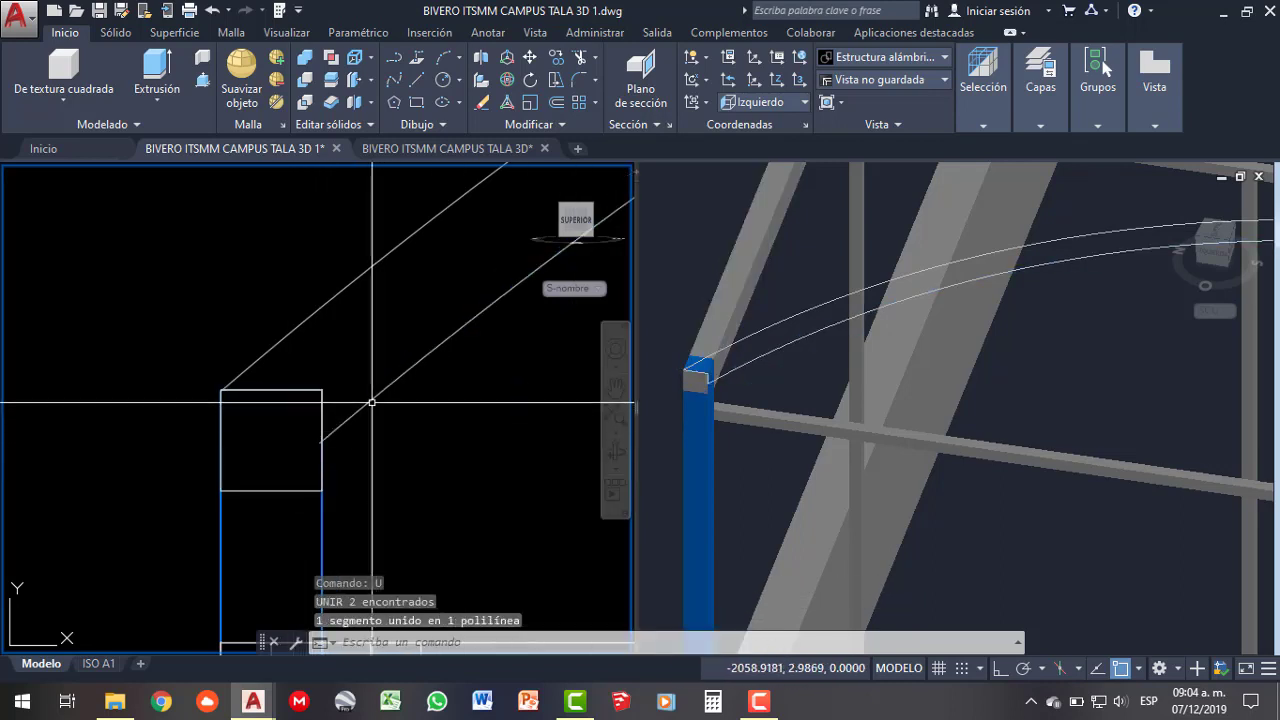
{"action": "left_click", "coordinate": [372, 402]}
{"action": "key", "text": "Escape"}
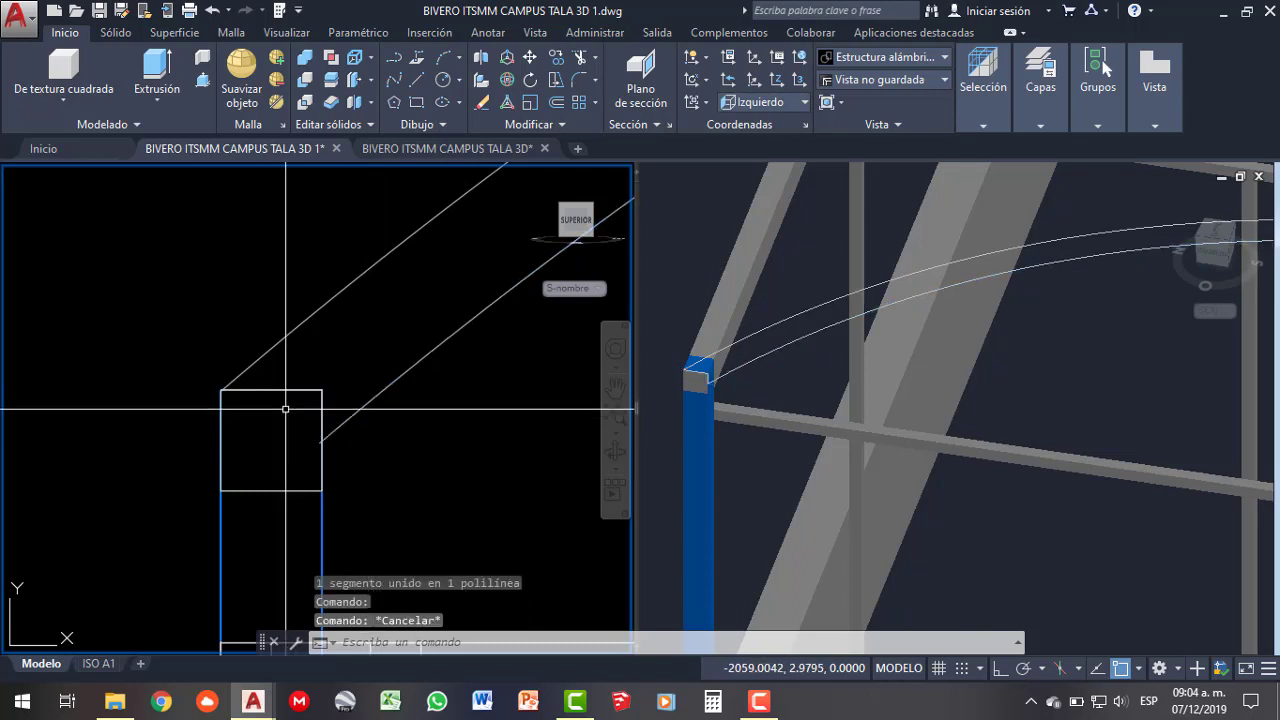
{"action": "scroll", "coordinate": [286, 409], "scroll_direction": "down", "scroll_amount": 3}
{"action": "scroll", "coordinate": [271, 400], "scroll_direction": "down", "scroll_amount": 5}
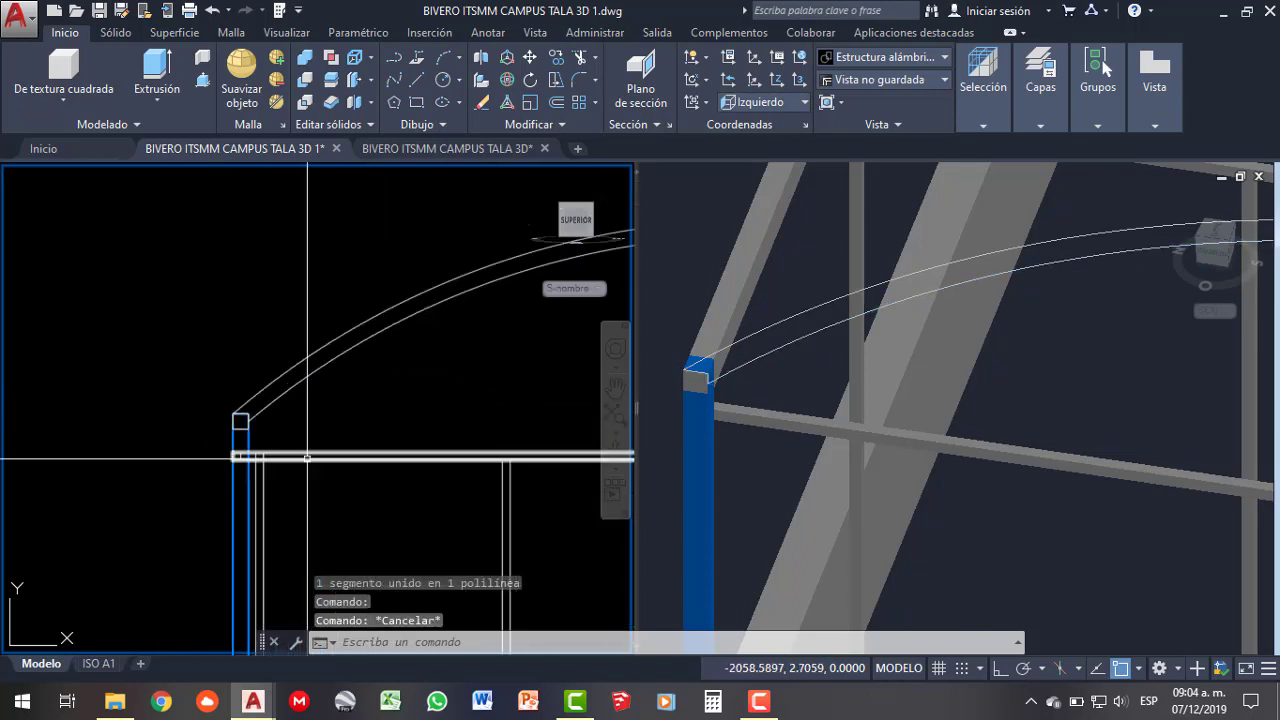
{"action": "scroll", "coordinate": [220, 410], "scroll_direction": "up", "scroll_amount": 3}
{"action": "scroll", "coordinate": [150, 395], "scroll_direction": "up", "scroll_amount": 2}
{"action": "scroll", "coordinate": [130, 398], "scroll_direction": "up", "scroll_amount": 2}
{"action": "scroll", "coordinate": [120, 400], "scroll_direction": "down", "scroll_amount": 3}
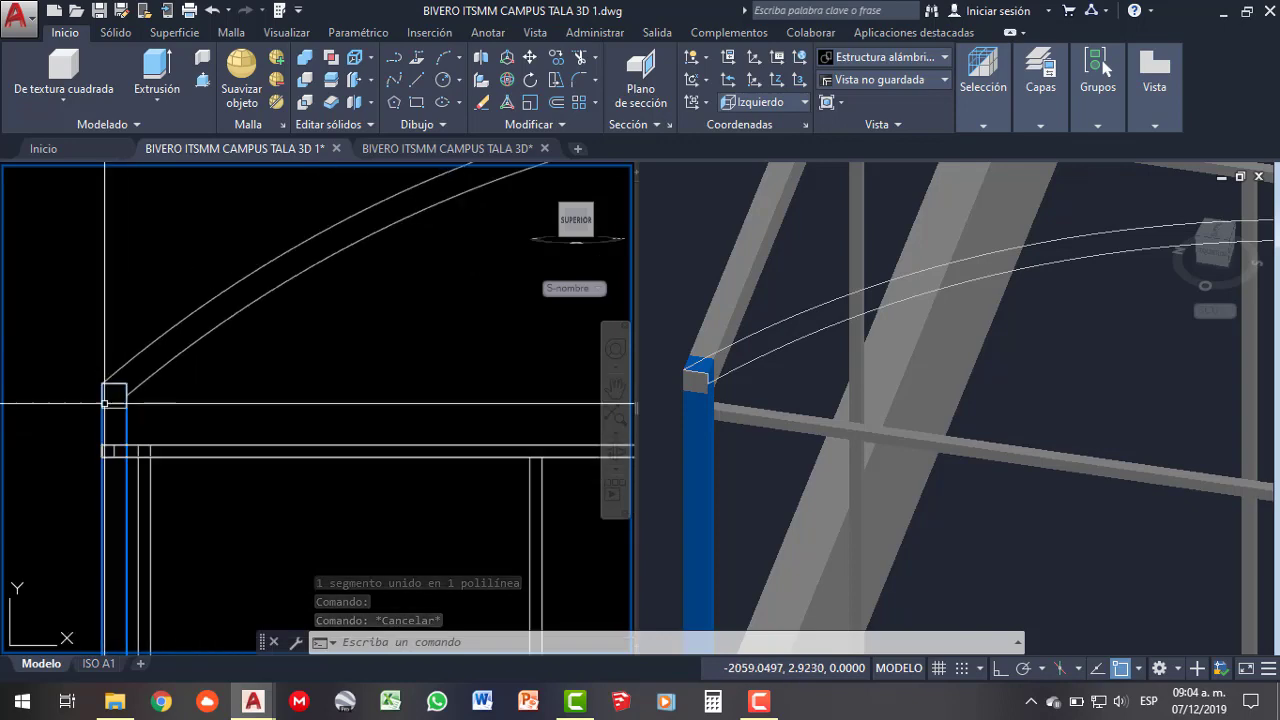
{"action": "scroll", "coordinate": [100, 408], "scroll_direction": "down", "scroll_amount": 3}
{"action": "scroll", "coordinate": [429, 352], "scroll_direction": "up", "scroll_amount": 5}
{"action": "scroll", "coordinate": [411, 359], "scroll_direction": "up", "scroll_amount": 1}
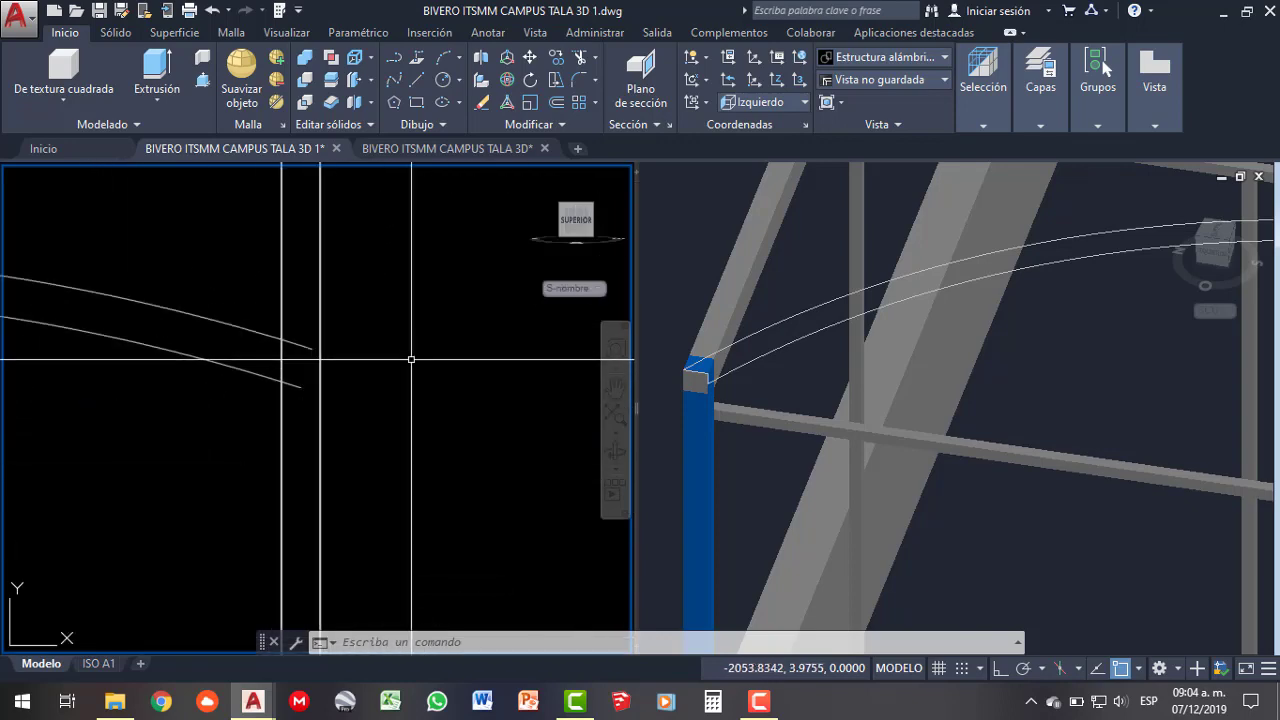
- Start another polyline at the upper arc's right end in the left view
{"action": "left_click", "coordinate": [700, 385]}
{"action": "scroll", "coordinate": [874, 372], "scroll_direction": "down", "scroll_amount": 5}
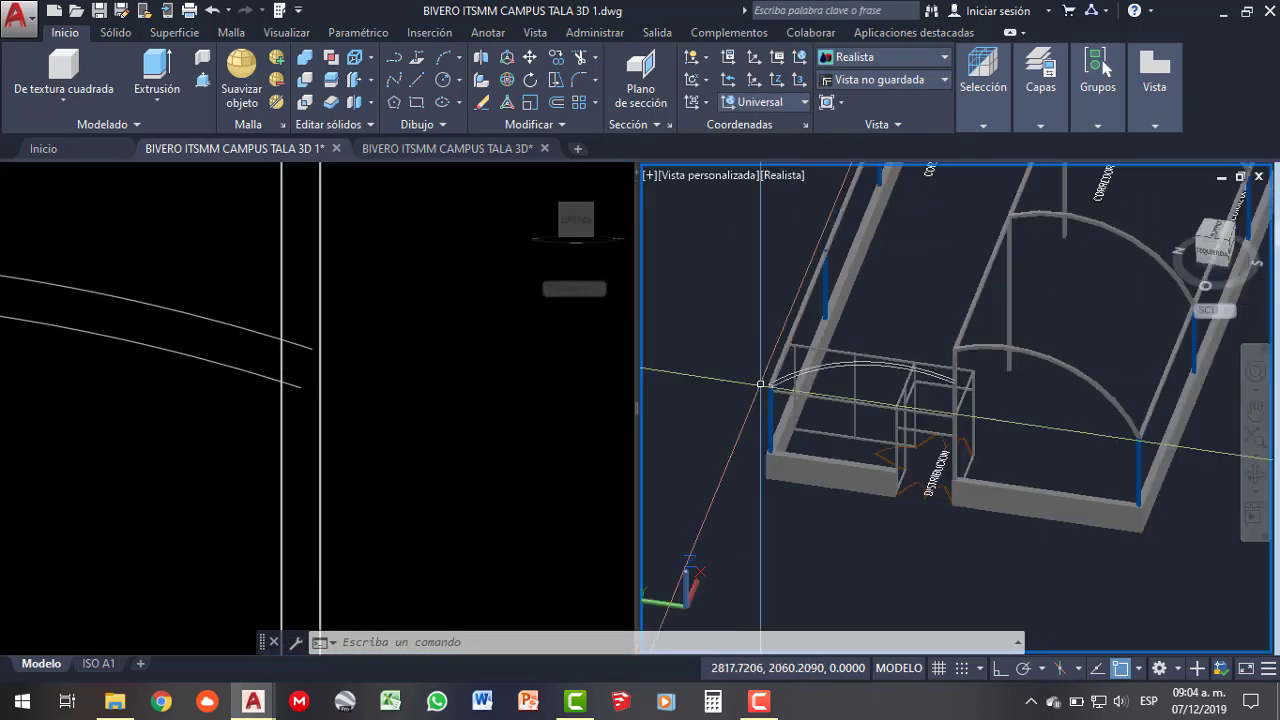
{"action": "scroll", "coordinate": [874, 372], "scroll_direction": "up", "scroll_amount": 2}
{"action": "scroll", "coordinate": [874, 372], "scroll_direction": "up", "scroll_amount": 2}
{"action": "scroll", "coordinate": [874, 372], "scroll_direction": "up", "scroll_amount": 3}
{"action": "scroll", "coordinate": [880, 370], "scroll_direction": "up", "scroll_amount": 2}
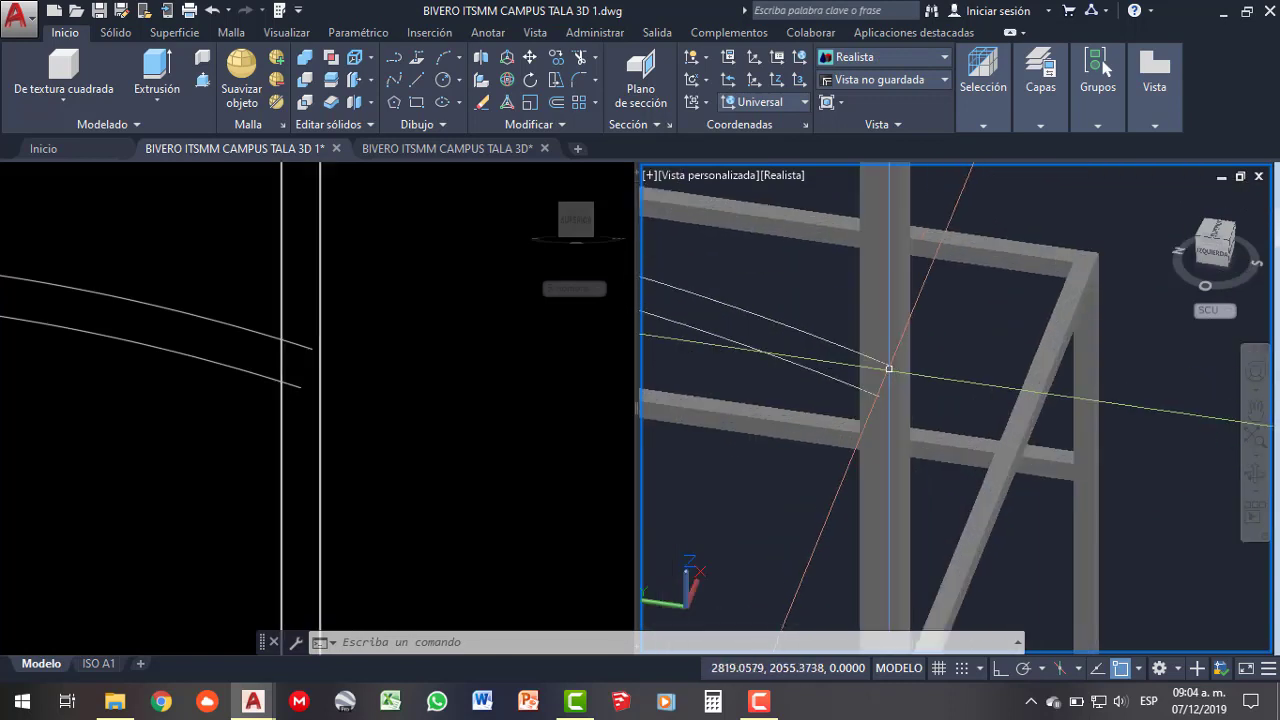
{"action": "scroll", "coordinate": [890, 366], "scroll_direction": "up", "scroll_amount": 1}
{"action": "left_click", "coordinate": [300, 372]}
{"action": "scroll", "coordinate": [311, 363], "scroll_direction": "up", "scroll_amount": 2}
{"action": "scroll", "coordinate": [311, 363], "scroll_direction": "up", "scroll_amount": 2}
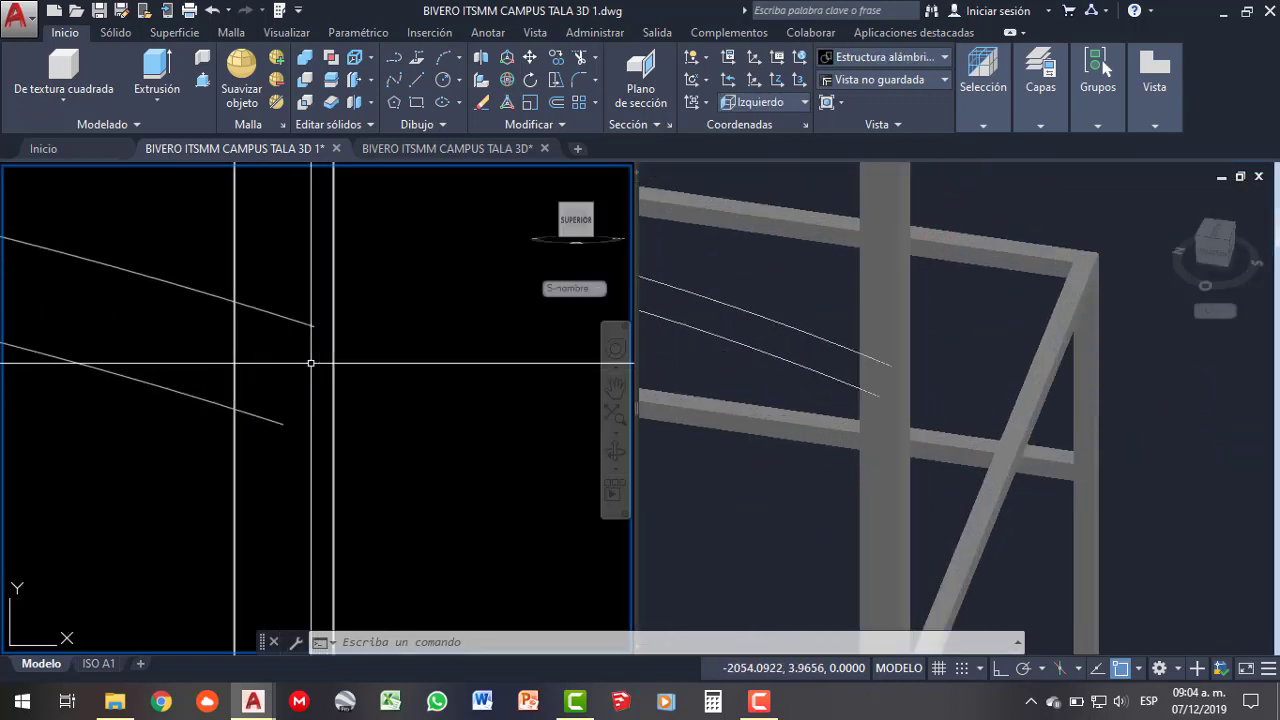
{"action": "type", "text": "pl"}
{"action": "key", "text": "Return"}
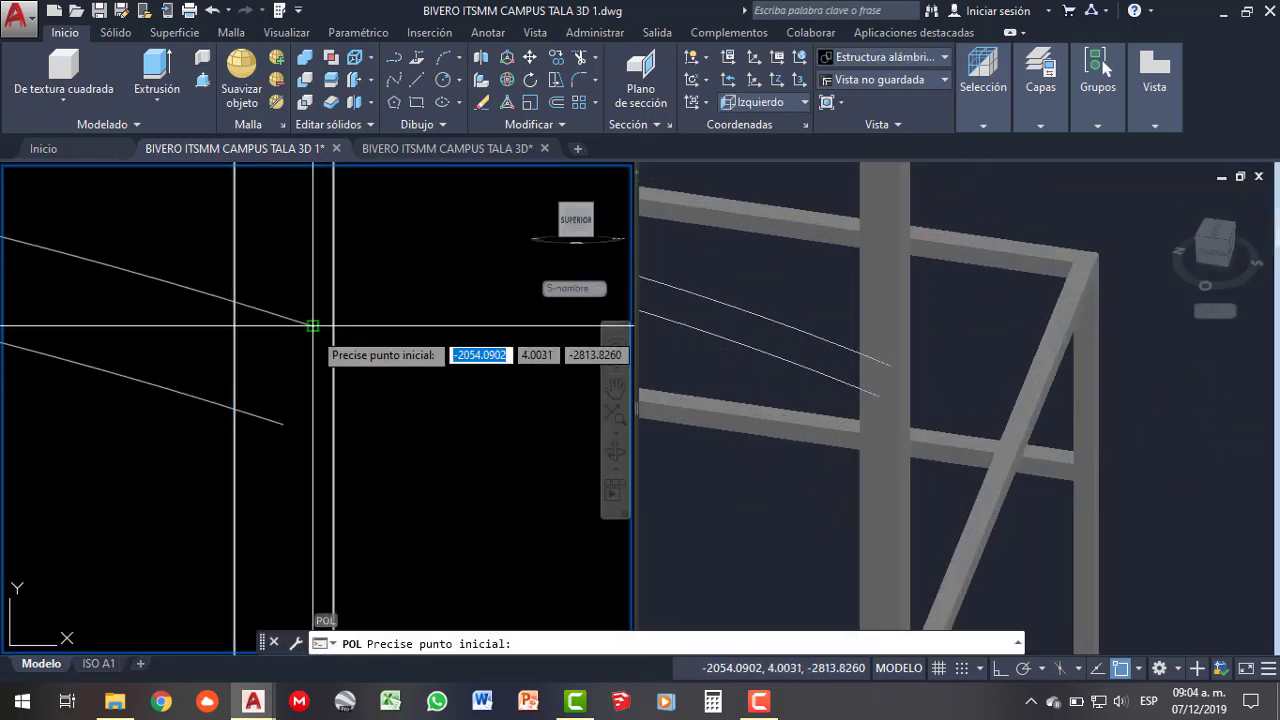
{"action": "left_click", "coordinate": [312, 325]}
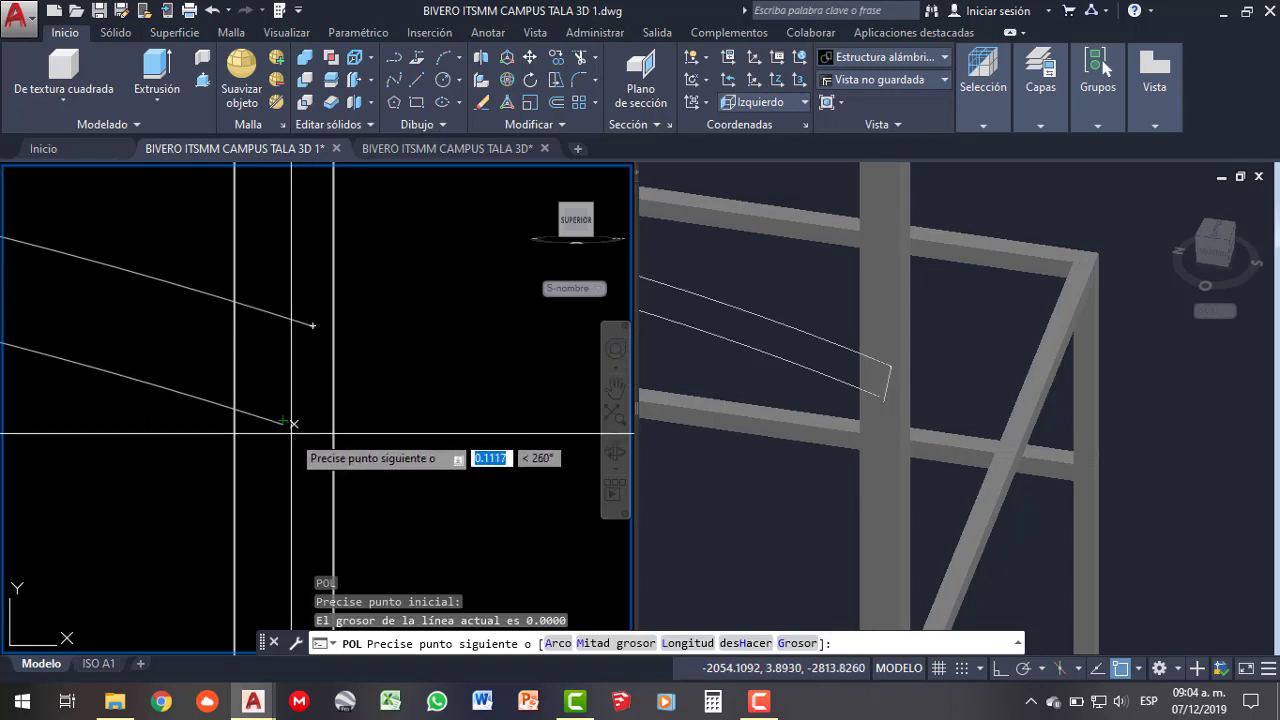